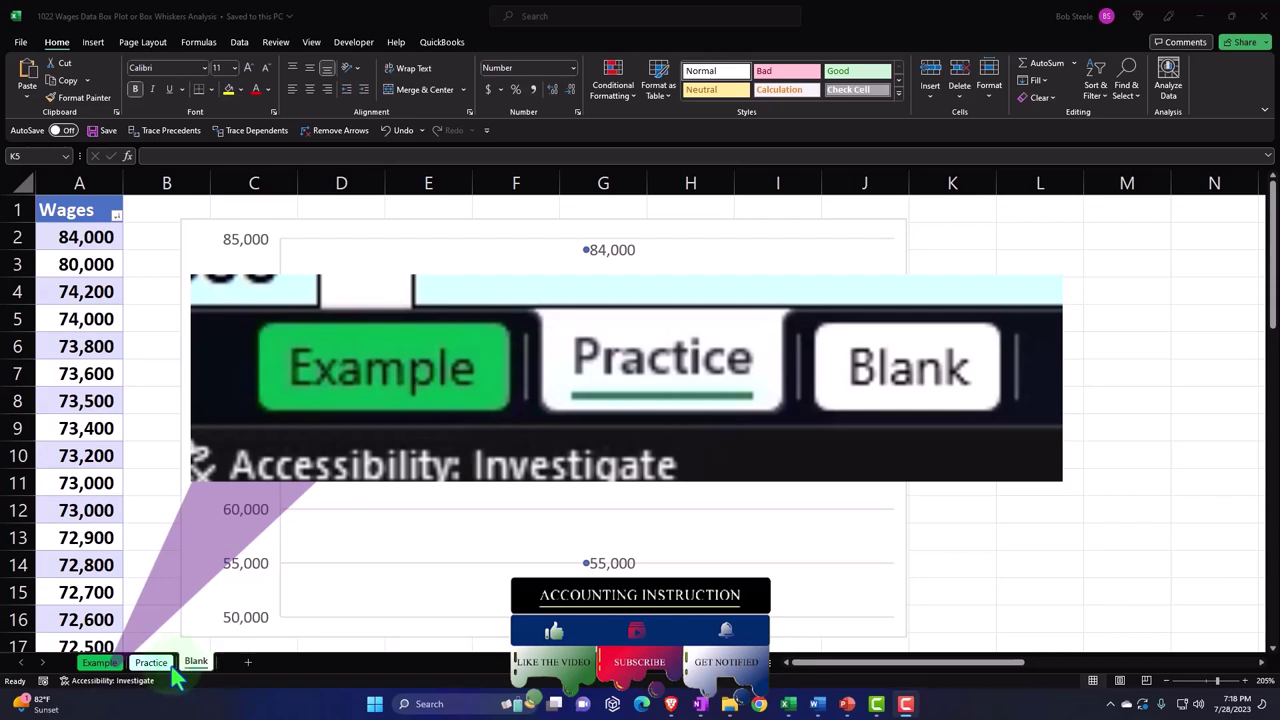
# Review the average calculations in columns C and D and the wages box plot on the Example sheet
pyautogui.click(110, 670)
pyautogui.click(110, 670)
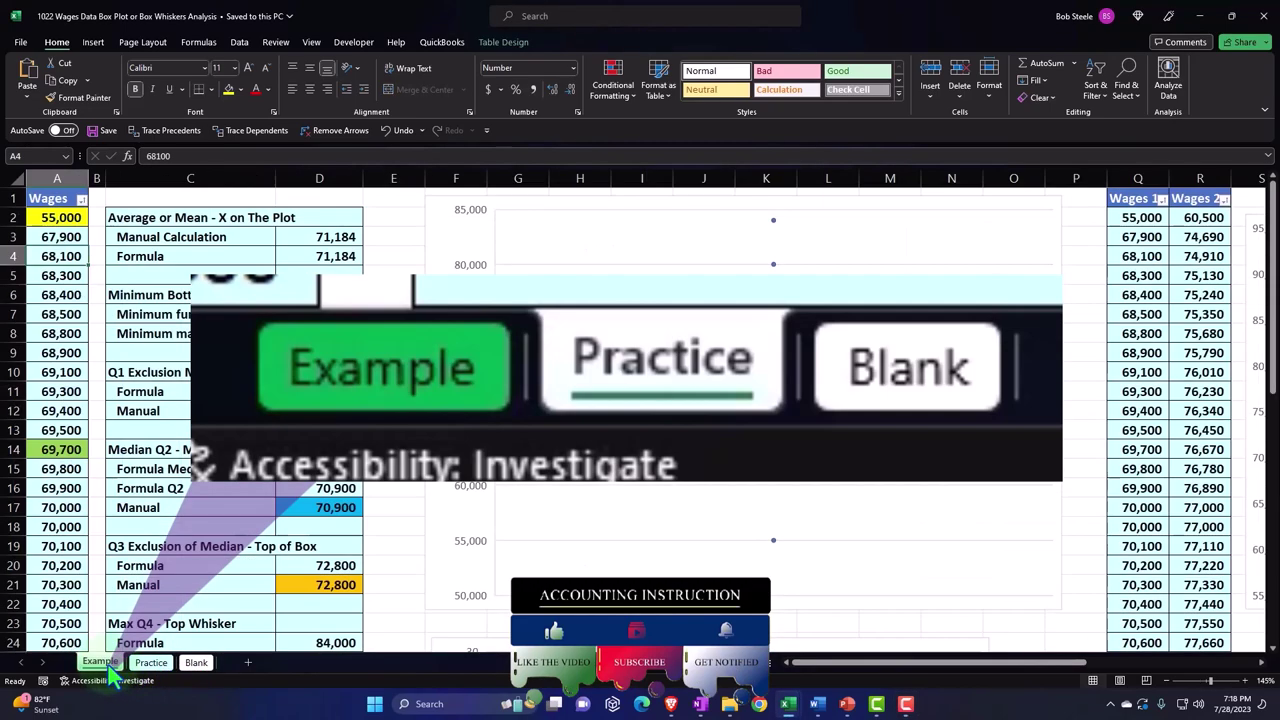
pyautogui.click(41, 223)
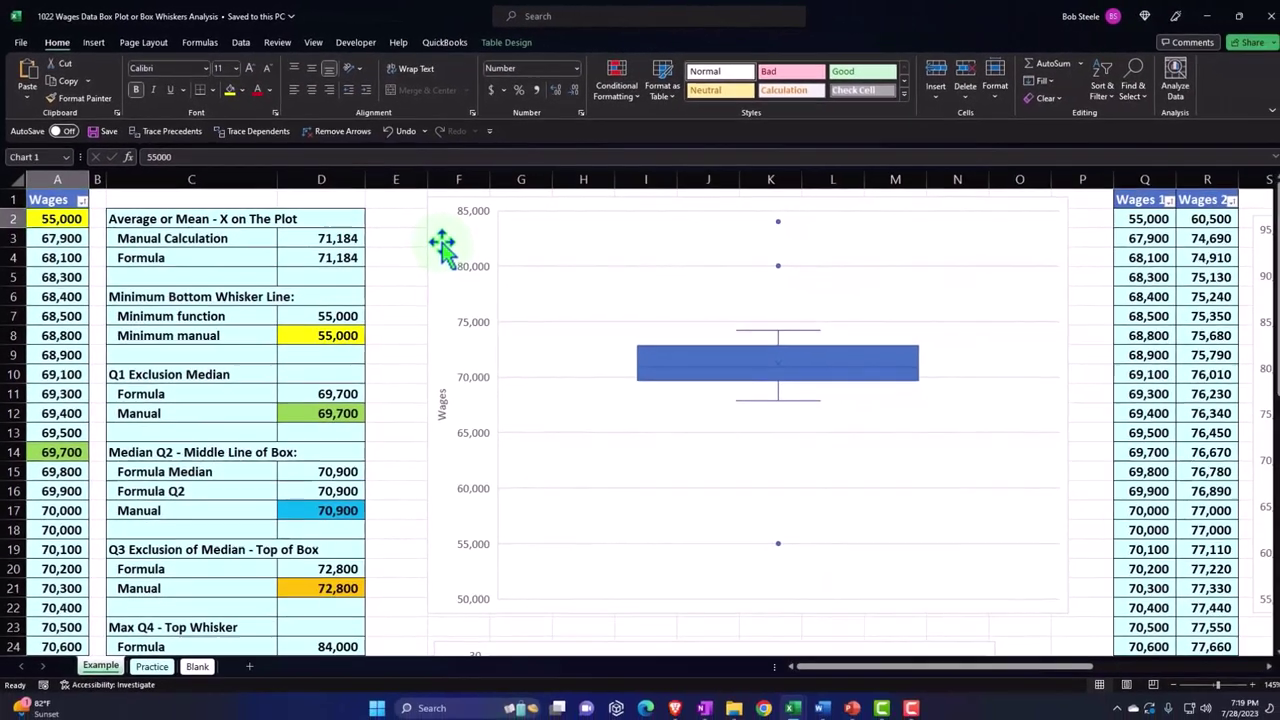
pyautogui.click(498, 273)
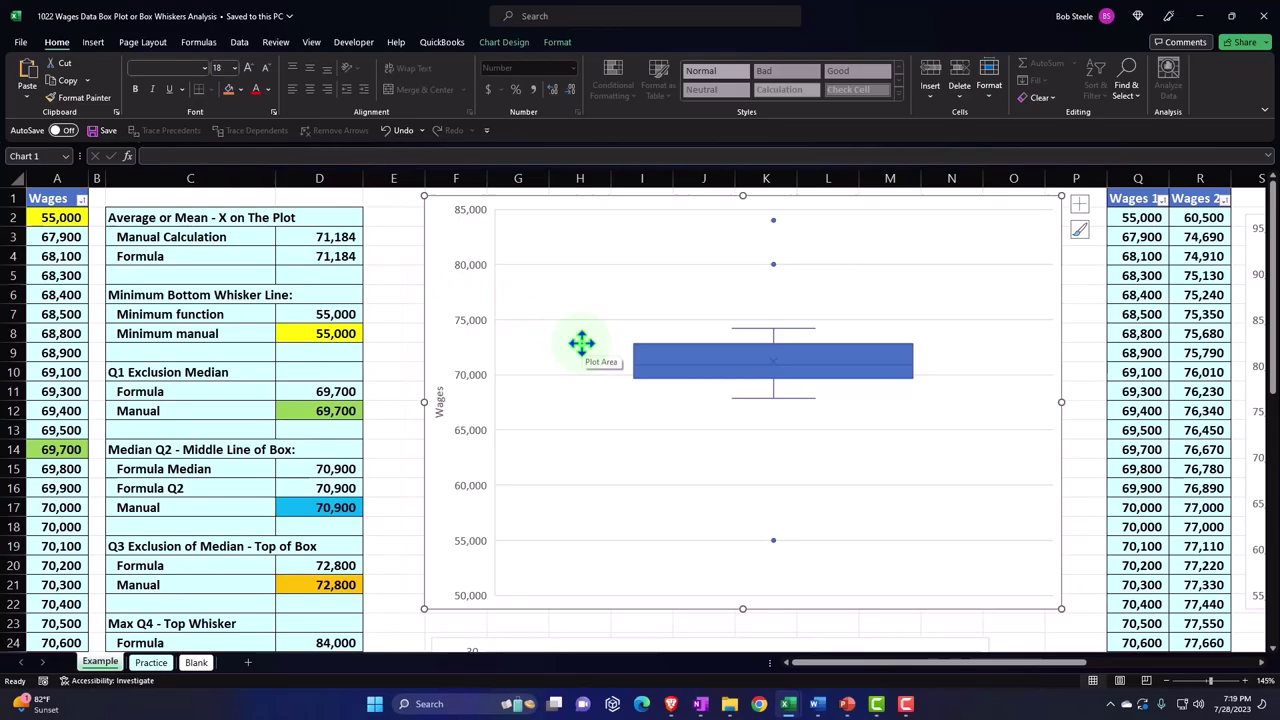
pyautogui.click(318, 255)
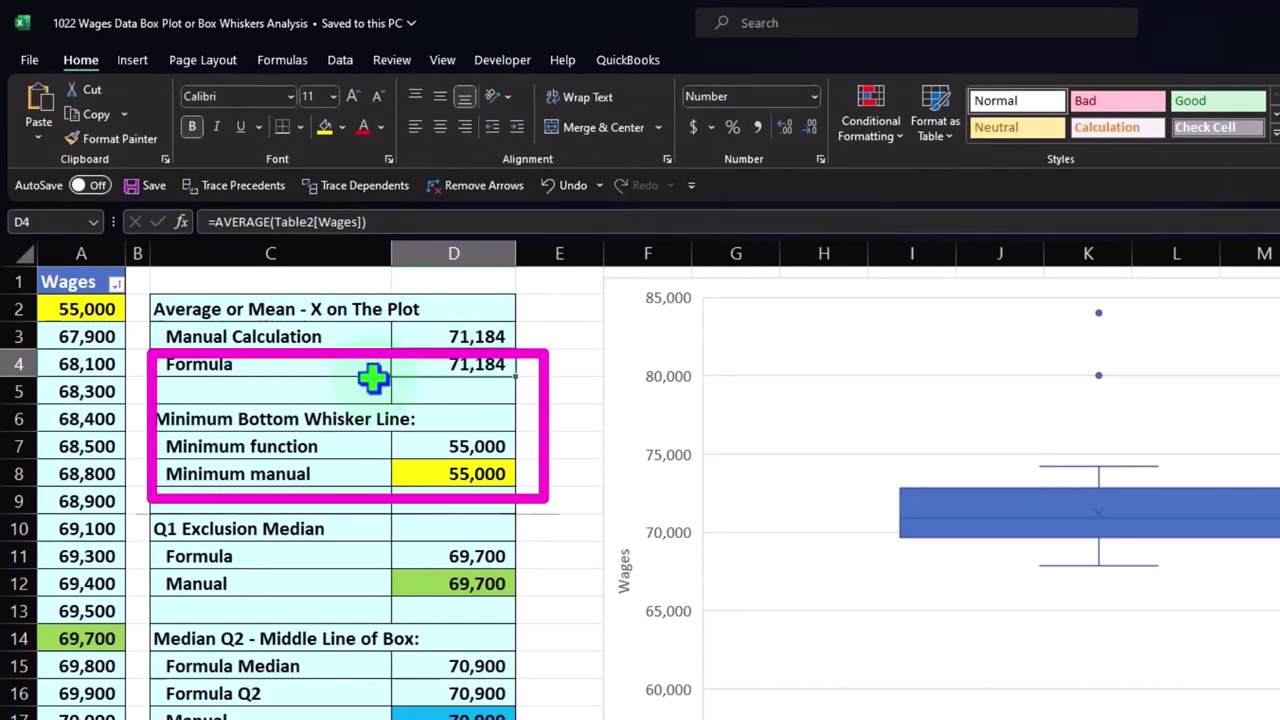
pyautogui.click(245, 338)
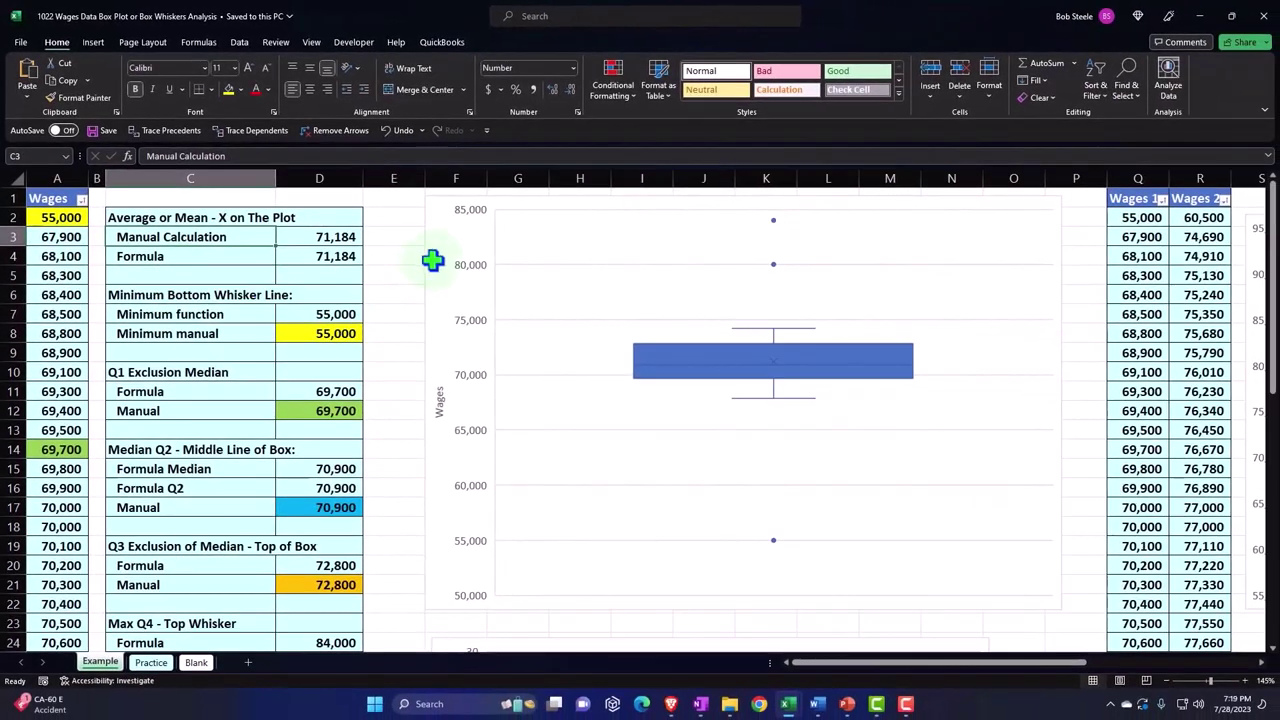
pyautogui.click(432, 260)
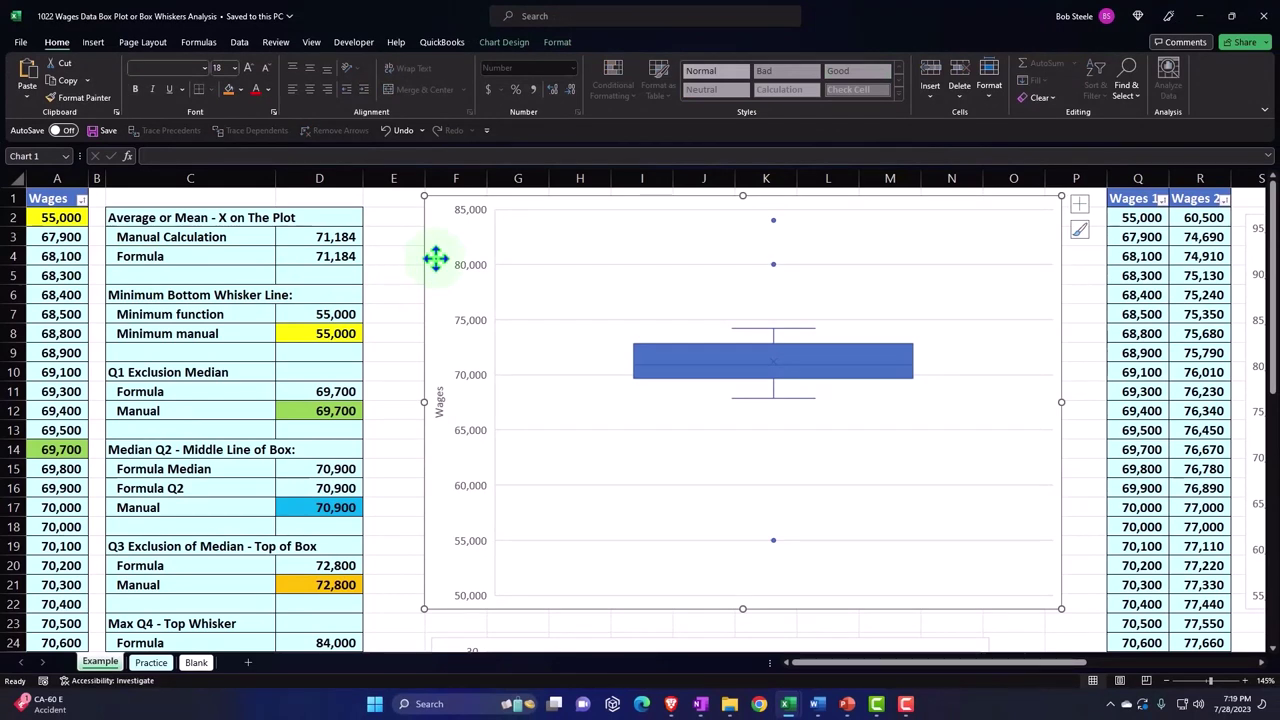
# Switch to the Blank sheet and review the Wages table along with its sort and filter options
pyautogui.click(197, 663)
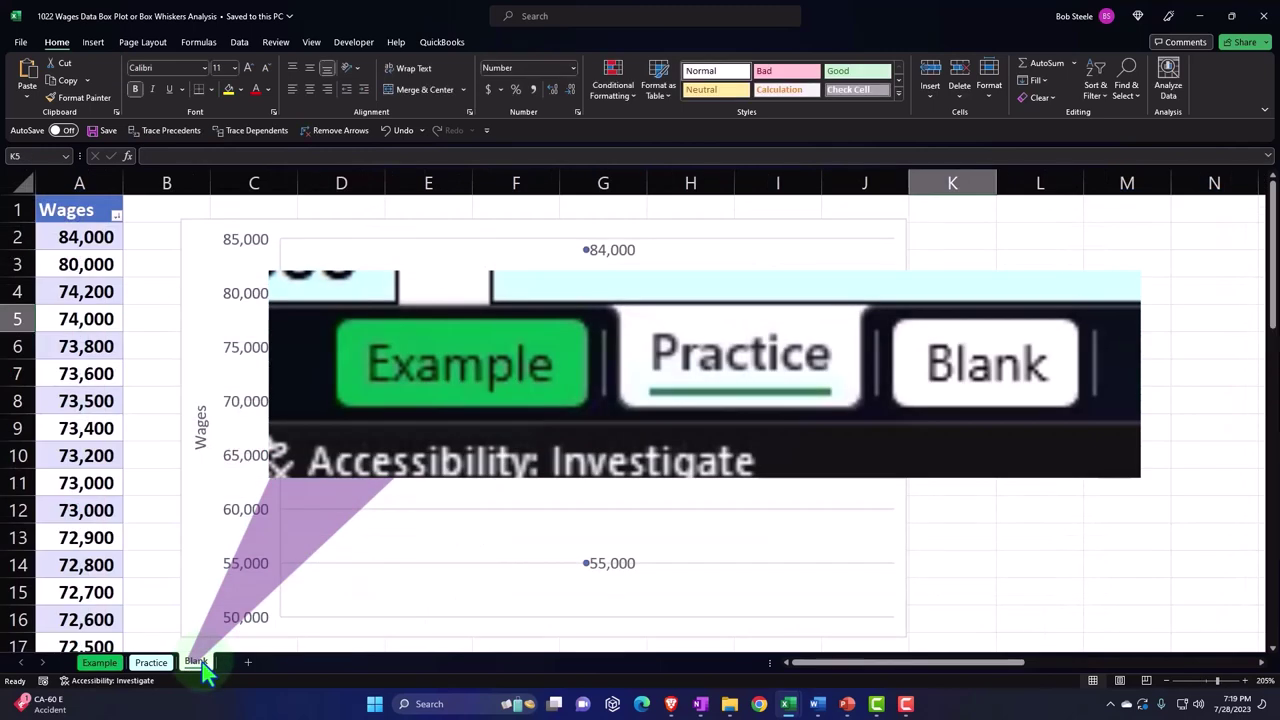
pyautogui.click(85, 248)
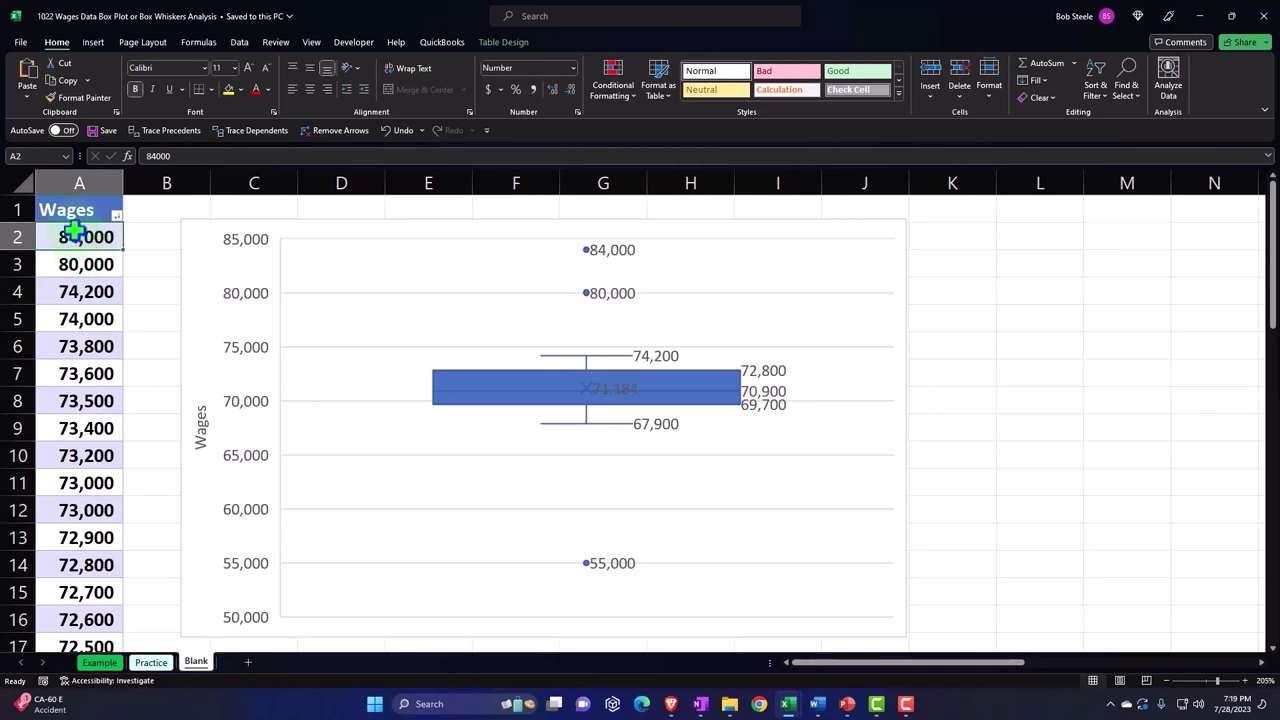
pyautogui.click(72, 209)
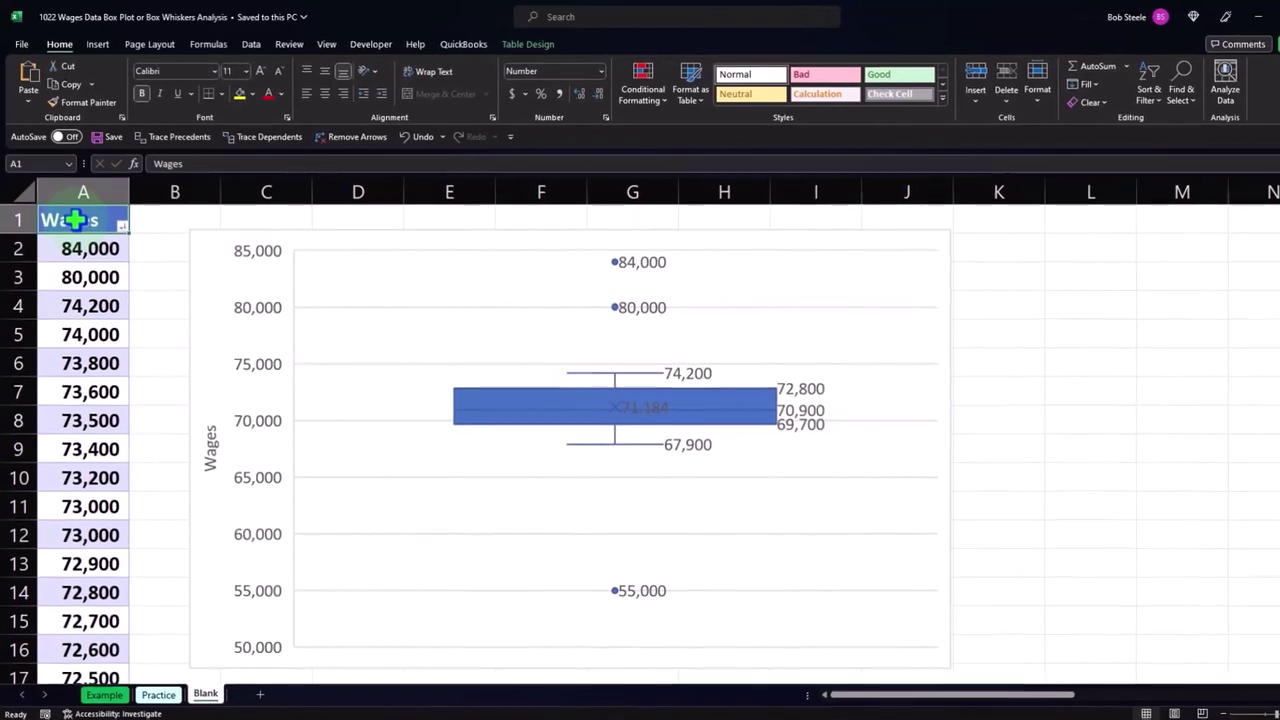
pyautogui.click(98, 44)
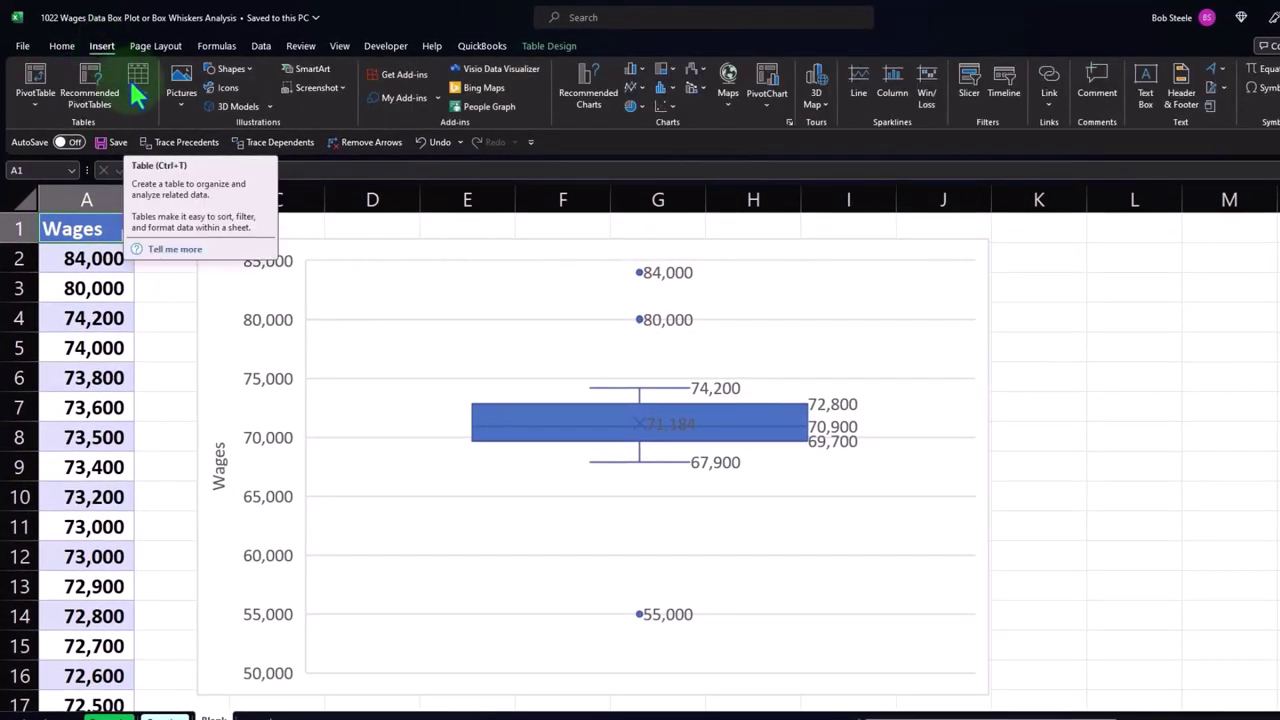
pyautogui.click(100, 318)
pyautogui.click(127, 236)
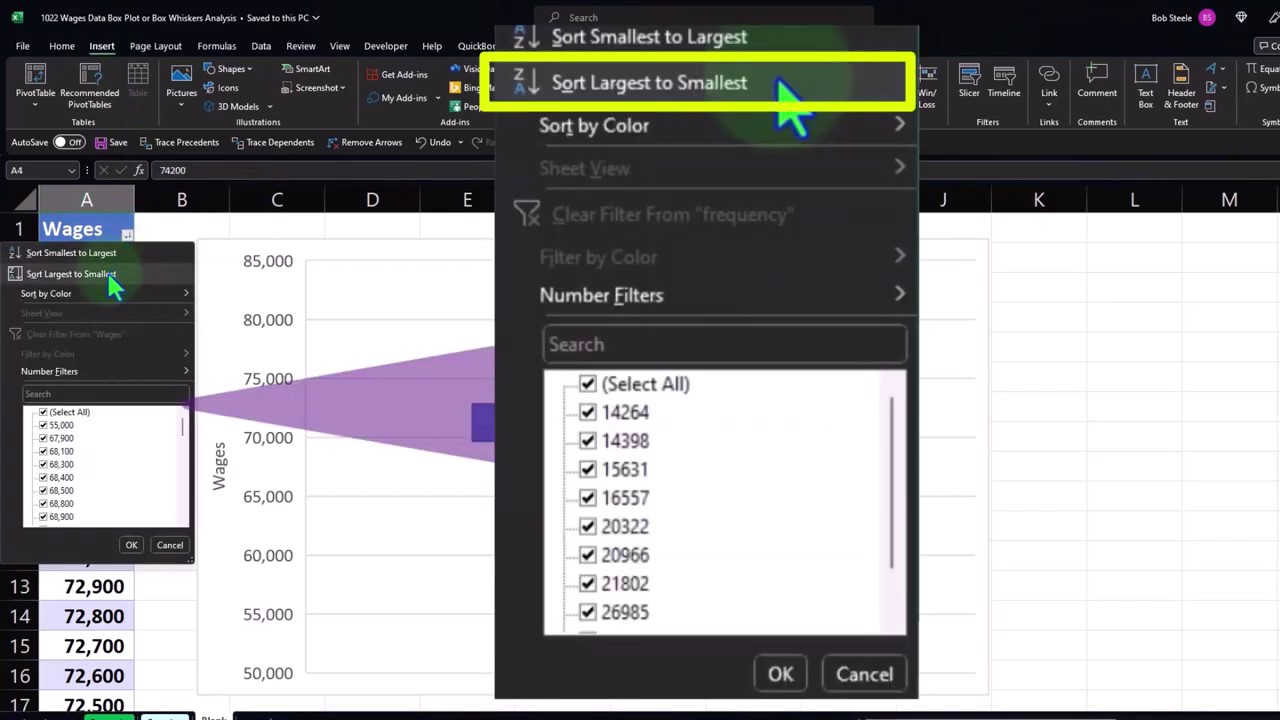
pyautogui.click(130, 230)
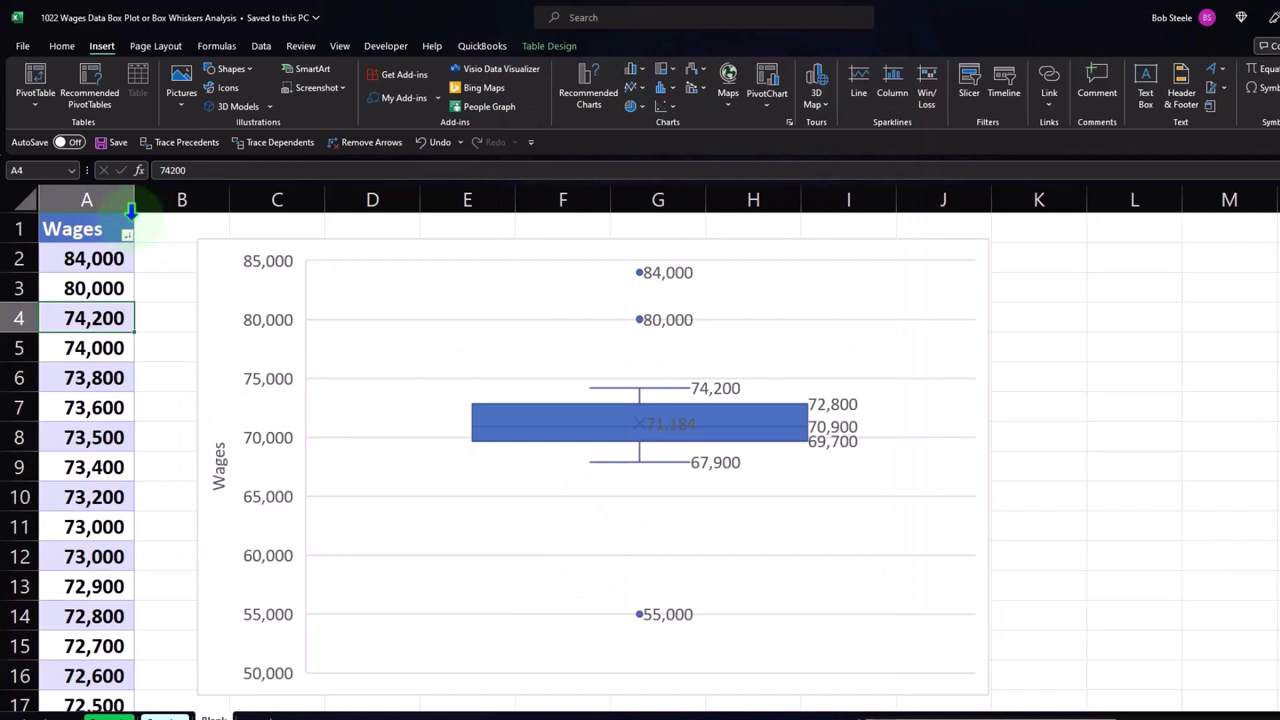
# Select the Wages table data and view the Box and Whisker option among the statistical charts without inserting a chart
pyautogui.click(90, 205)
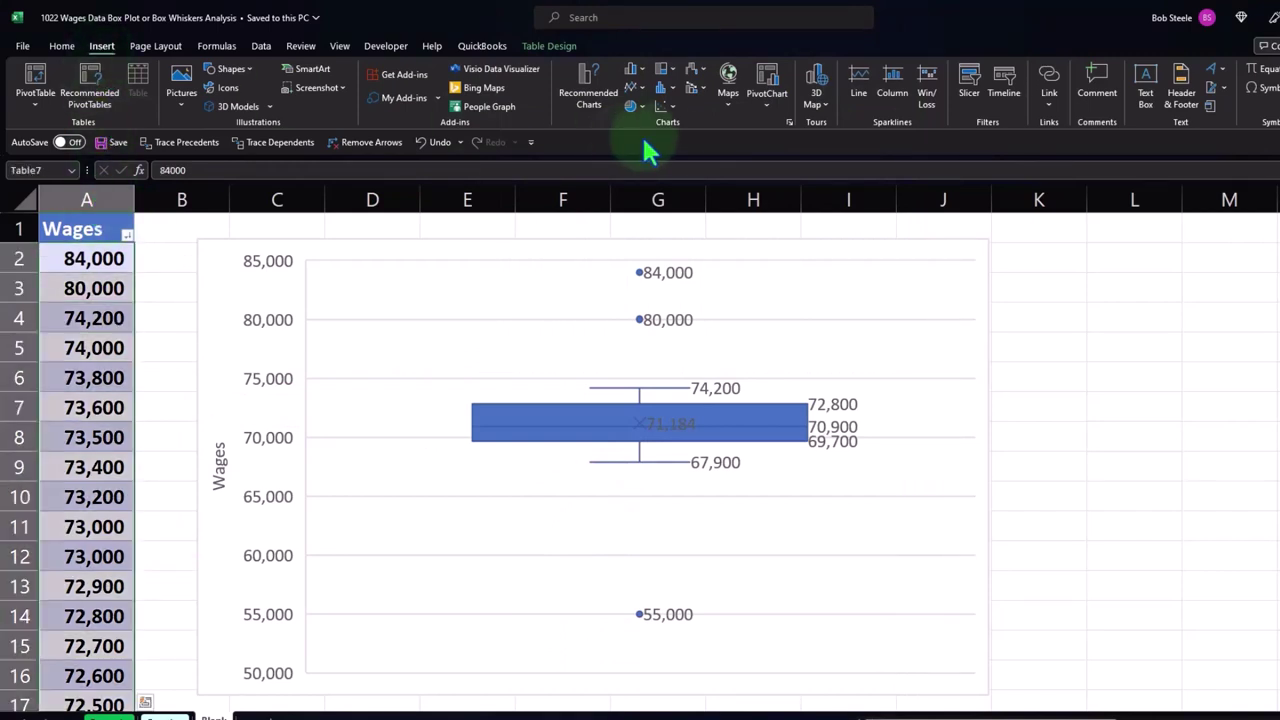
pyautogui.click(670, 90)
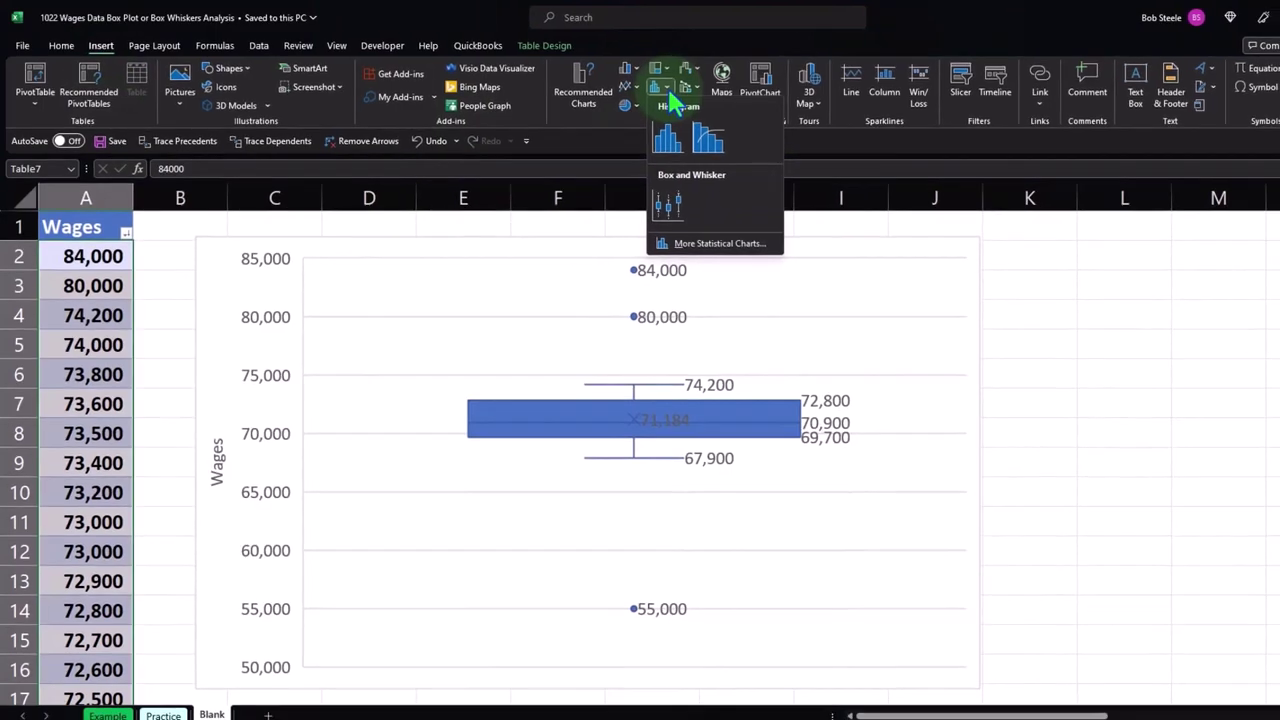
pyautogui.click(667, 123)
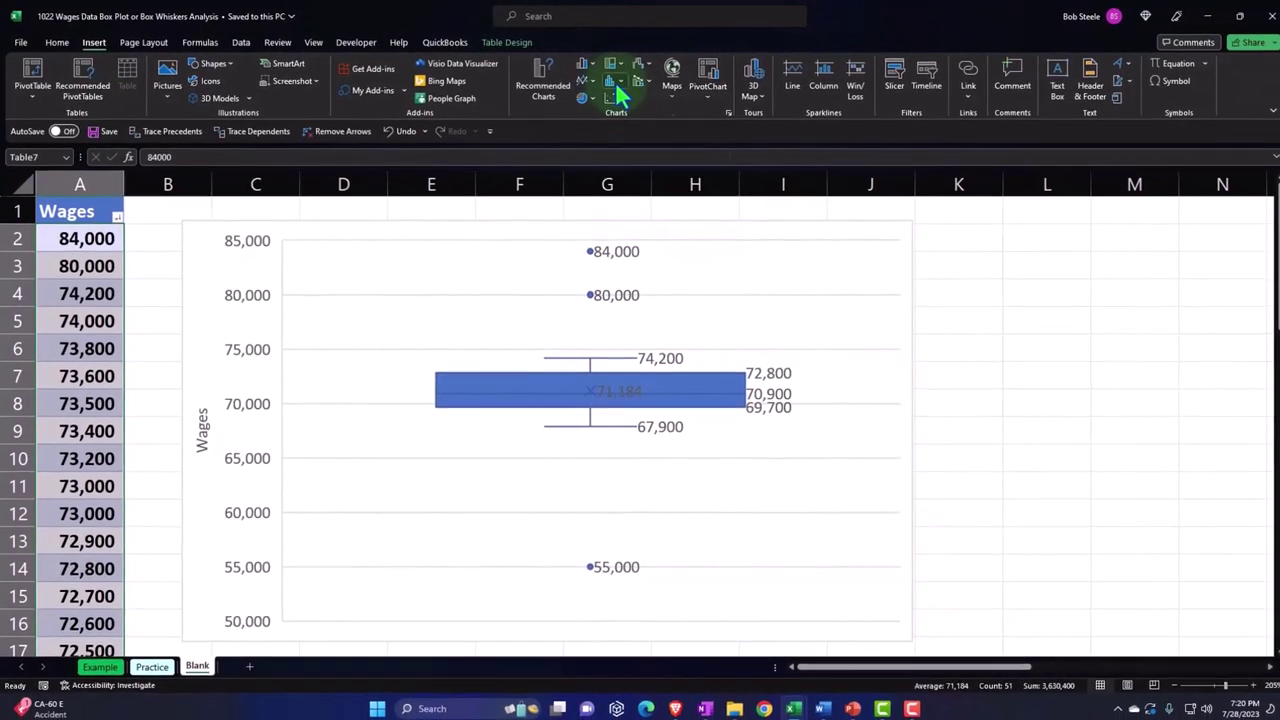
pyautogui.click(620, 82)
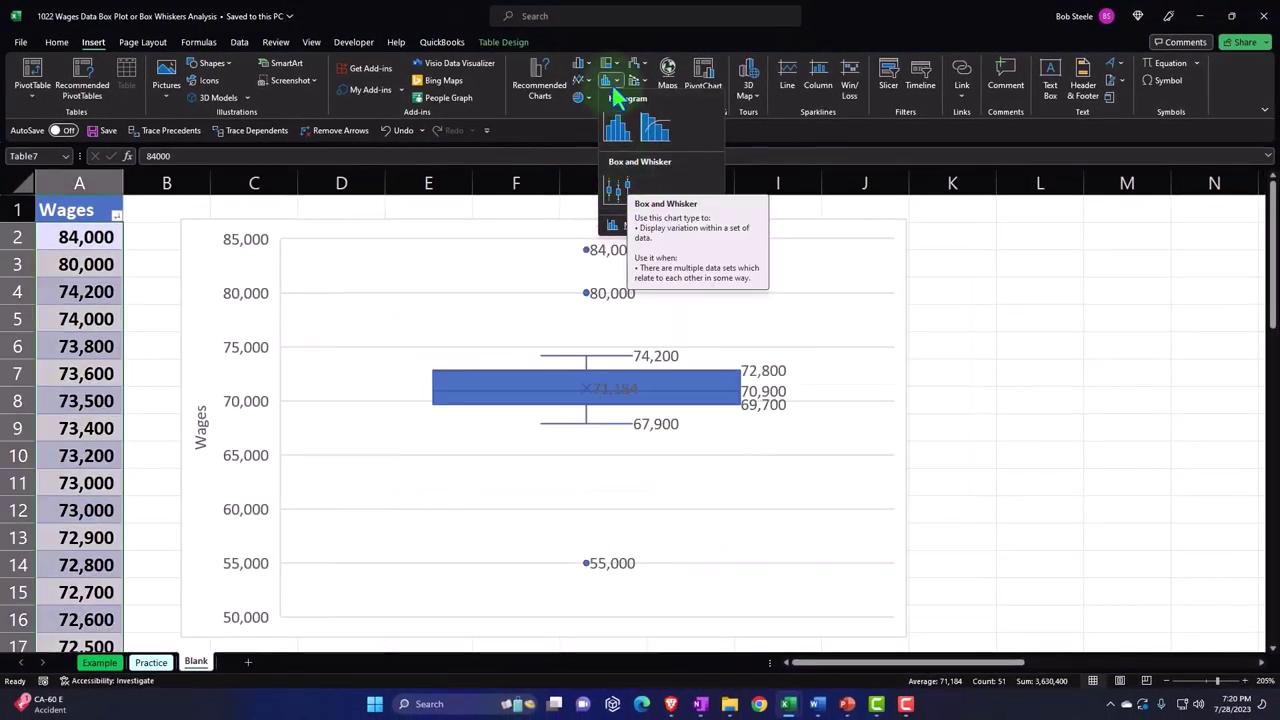
pyautogui.click(617, 76)
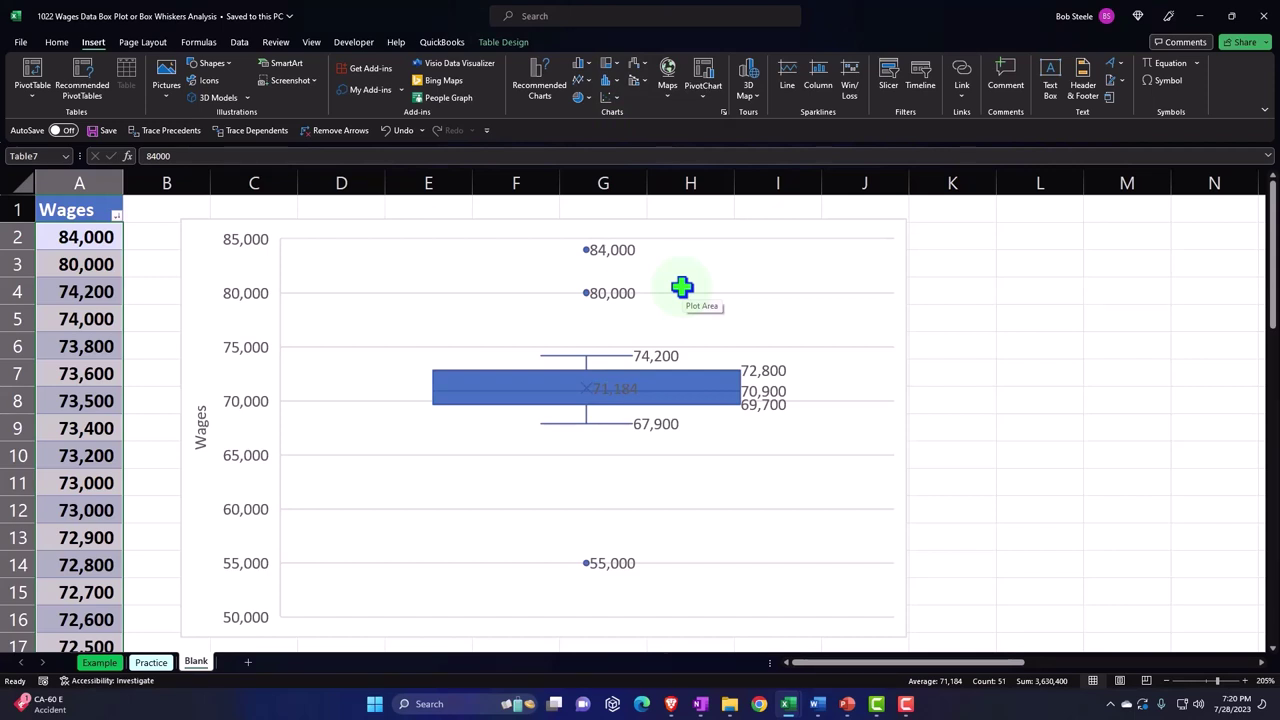
# Move the box plot away from the Wages table and resize it to span about columns G to M, rows 1 to 15
pyautogui.moveTo(203, 224); pyautogui.dragTo(576, 204)
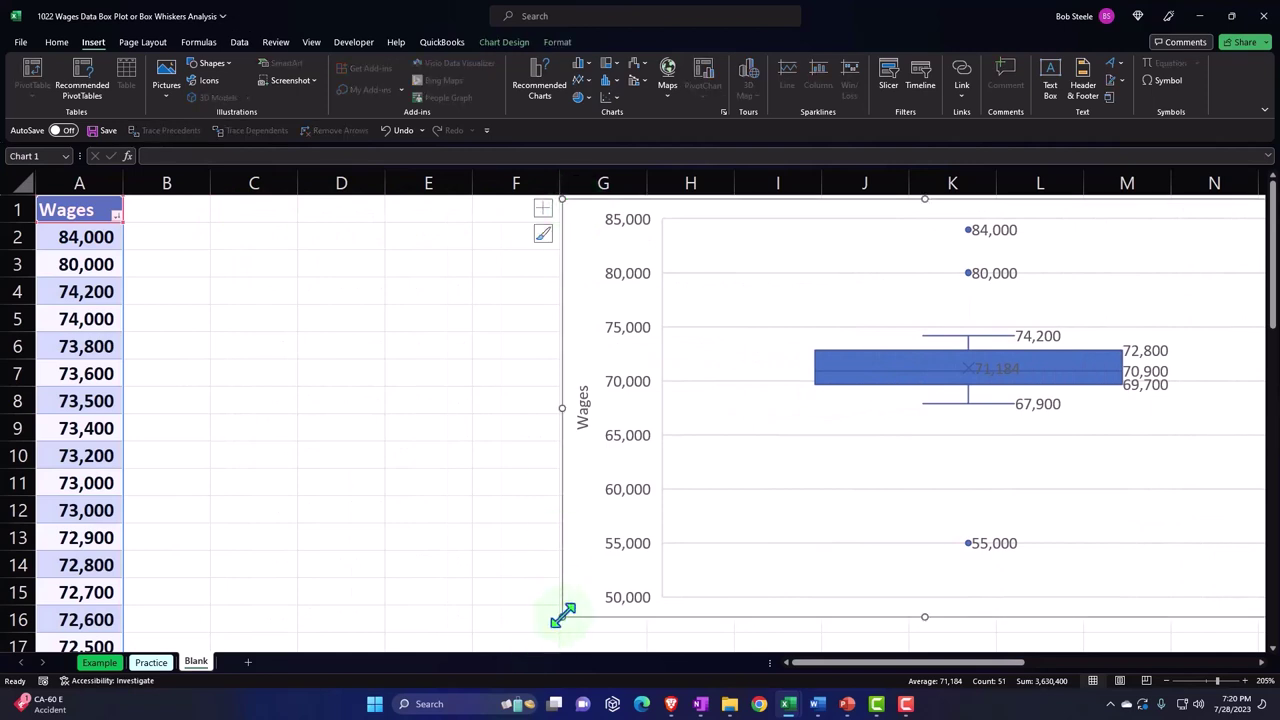
pyautogui.moveTo(563, 611); pyautogui.dragTo(645, 597)
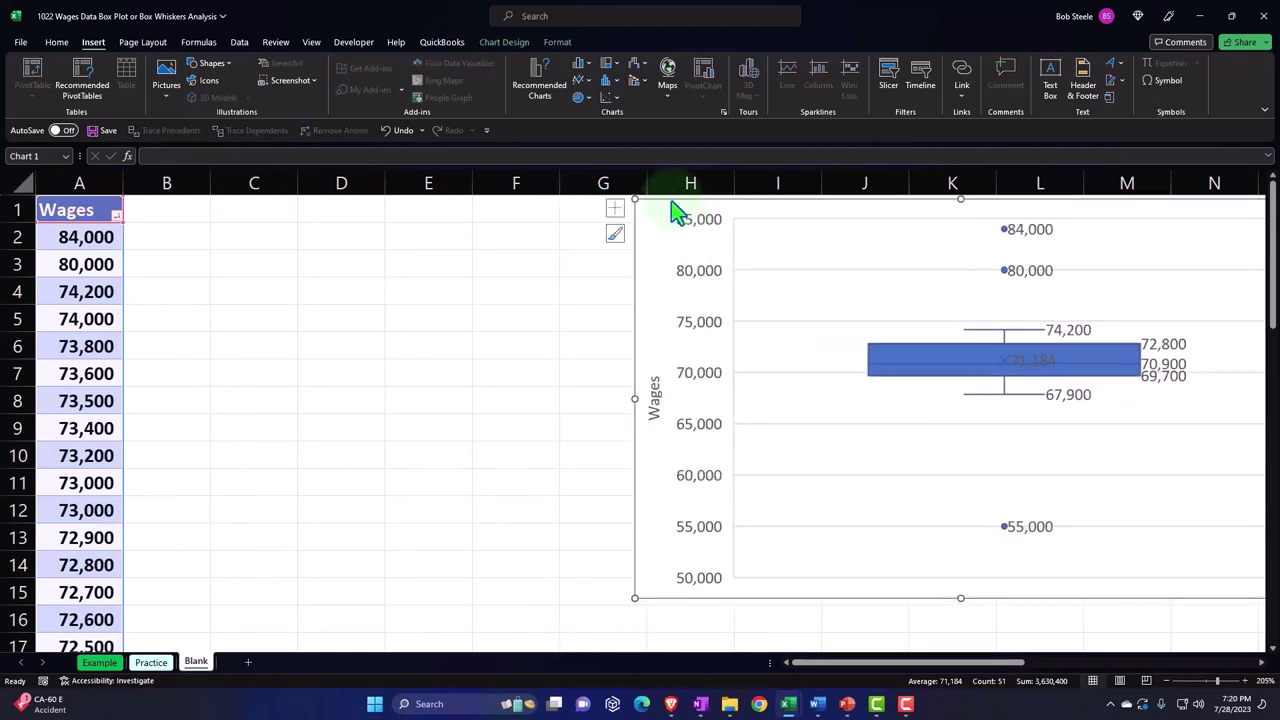
pyautogui.moveTo(646, 209); pyautogui.dragTo(574, 211)
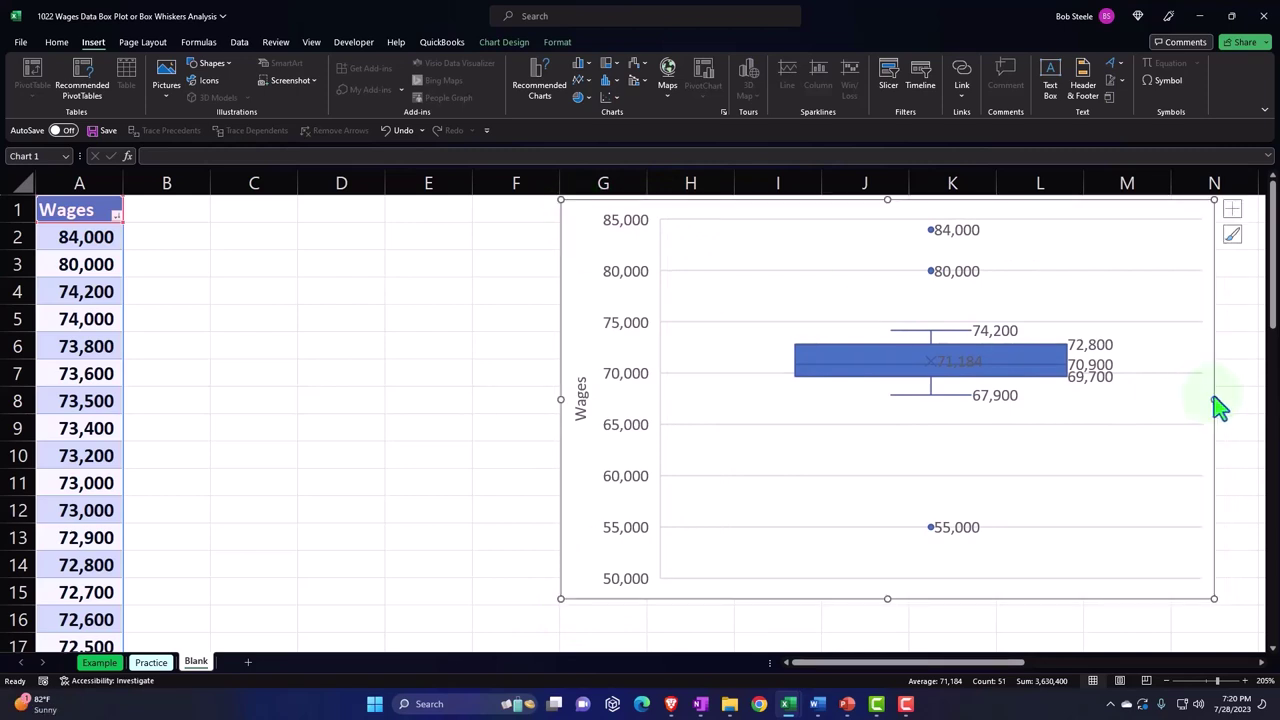
pyautogui.moveTo(1213, 399); pyautogui.dragTo(1149, 400)
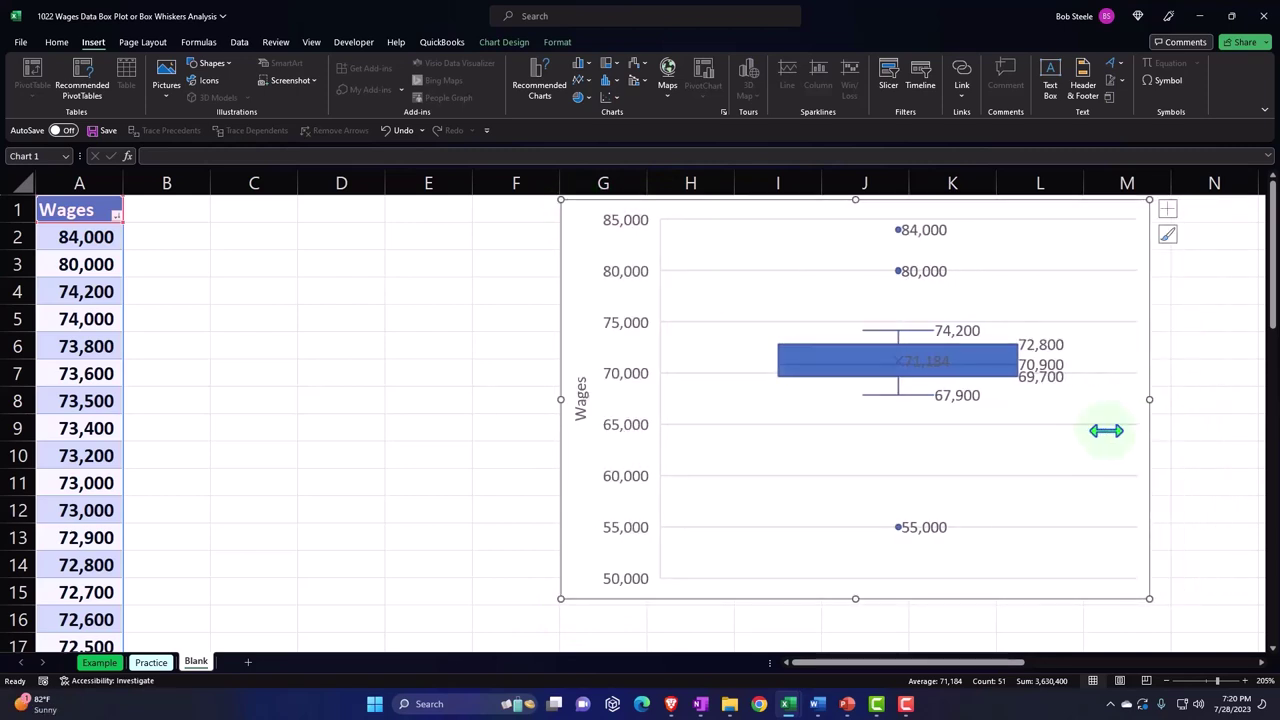
pyautogui.moveTo(1151, 603); pyautogui.dragTo(1188, 609)
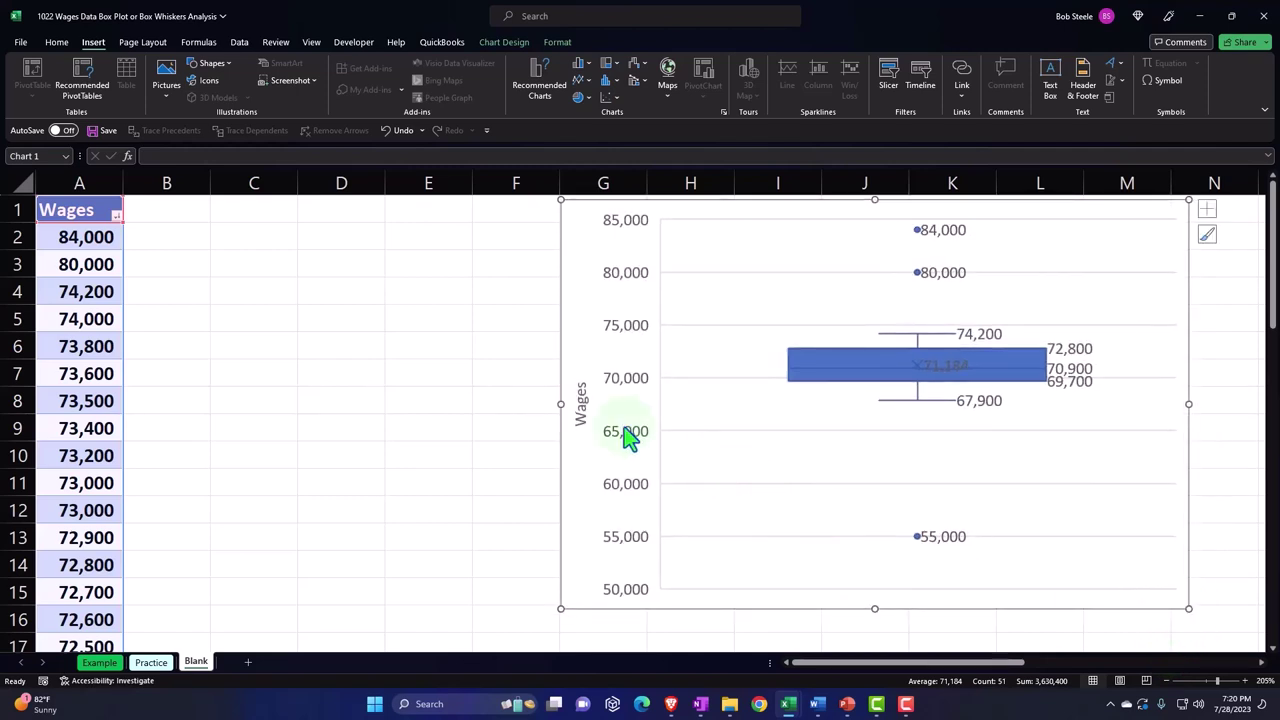
pyautogui.click(305, 265)
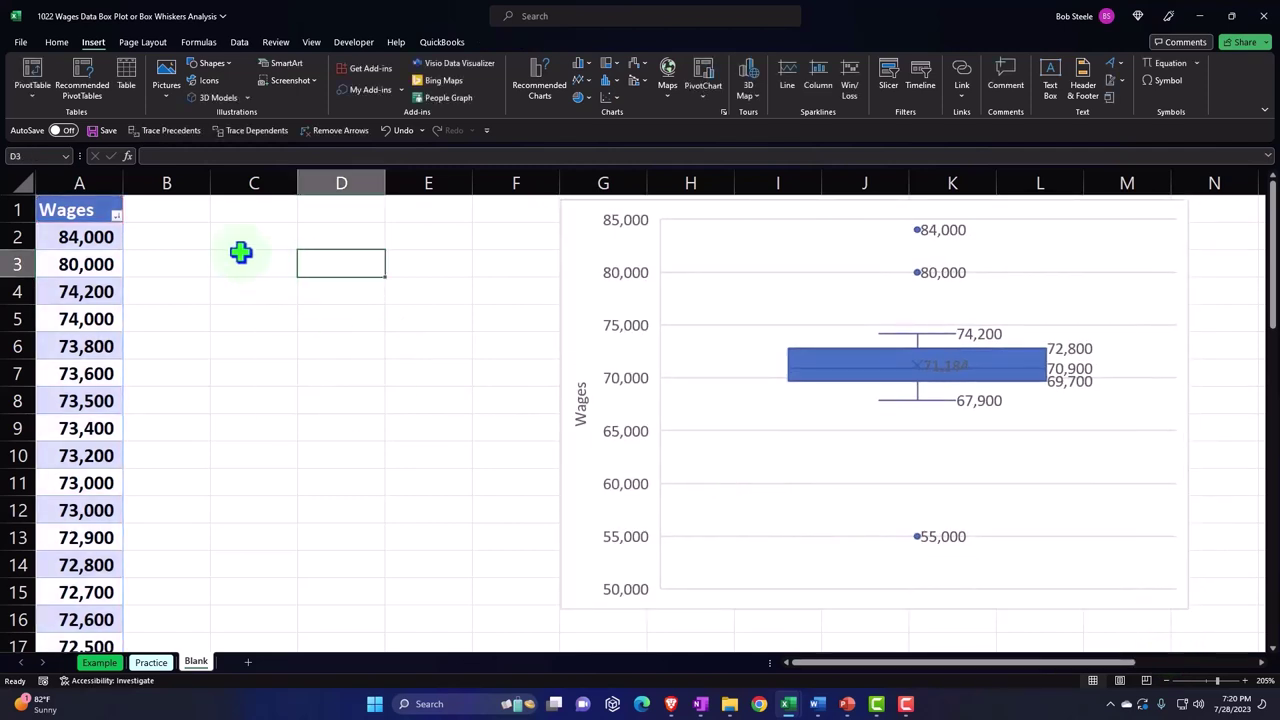
# Narrow column B to a thin spacer beside the Wages table
pyautogui.click(235, 247)
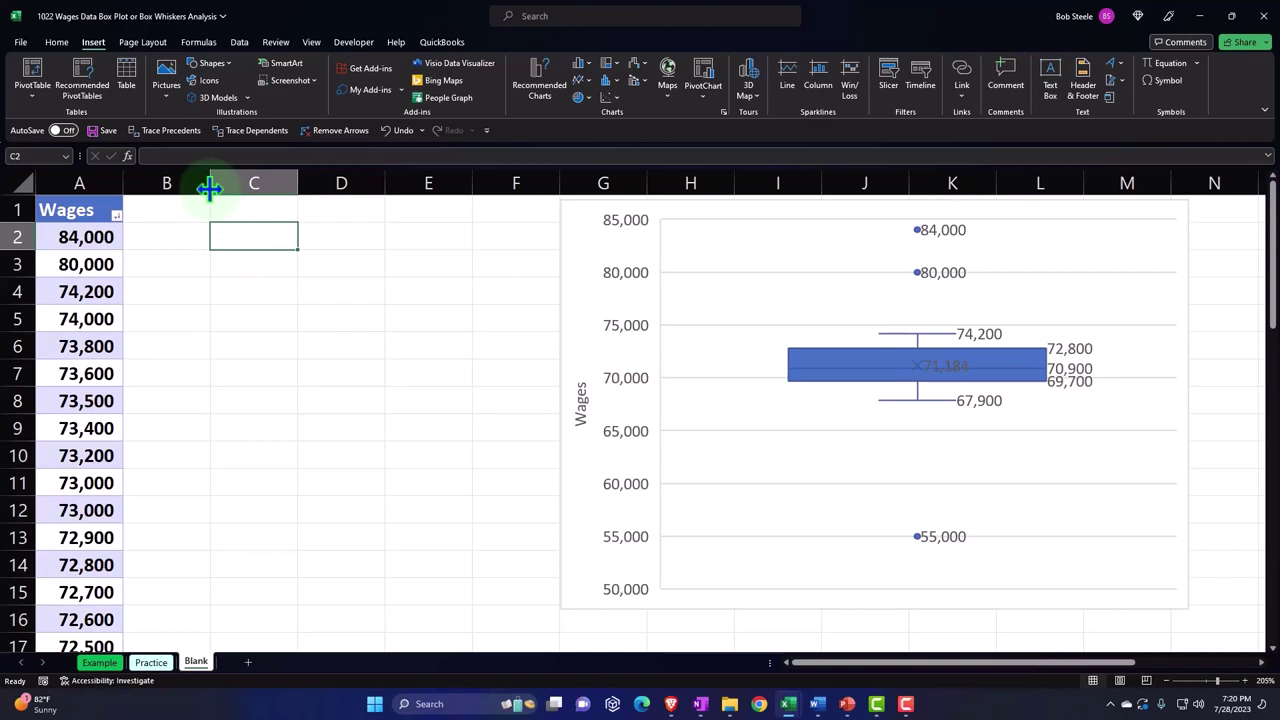
pyautogui.click(164, 289)
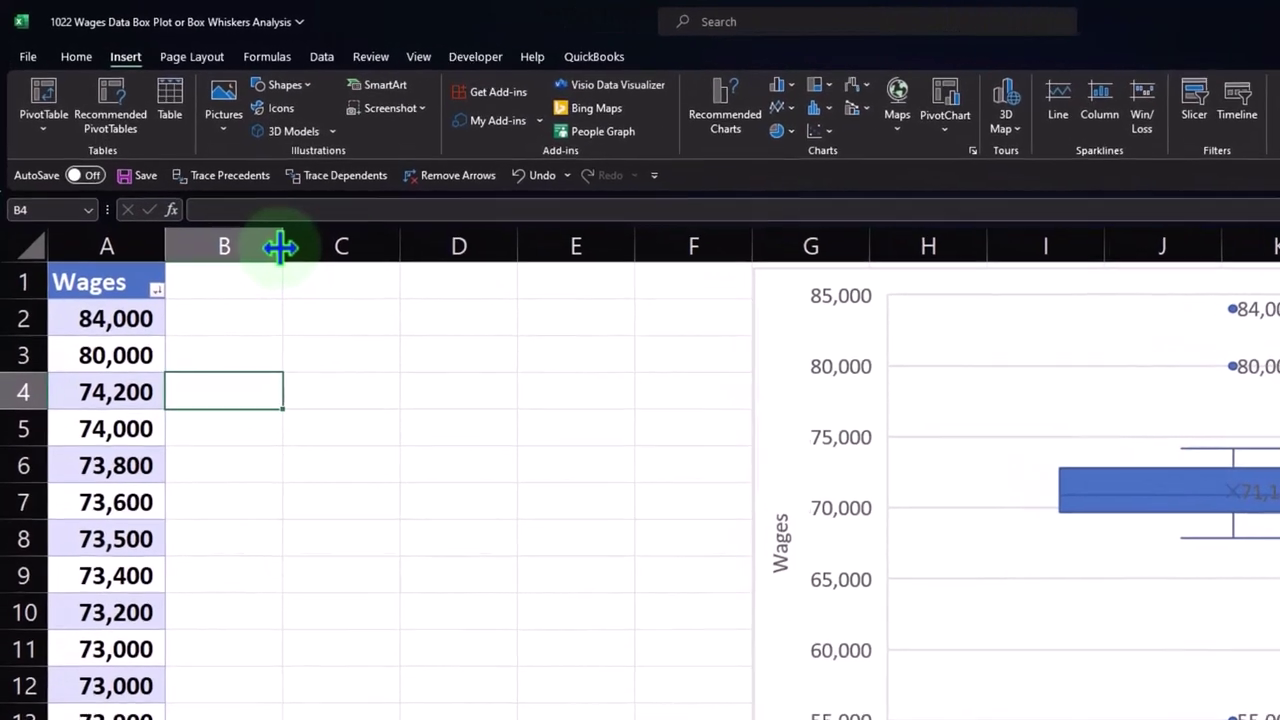
pyautogui.moveTo(304, 265); pyautogui.dragTo(190, 264)
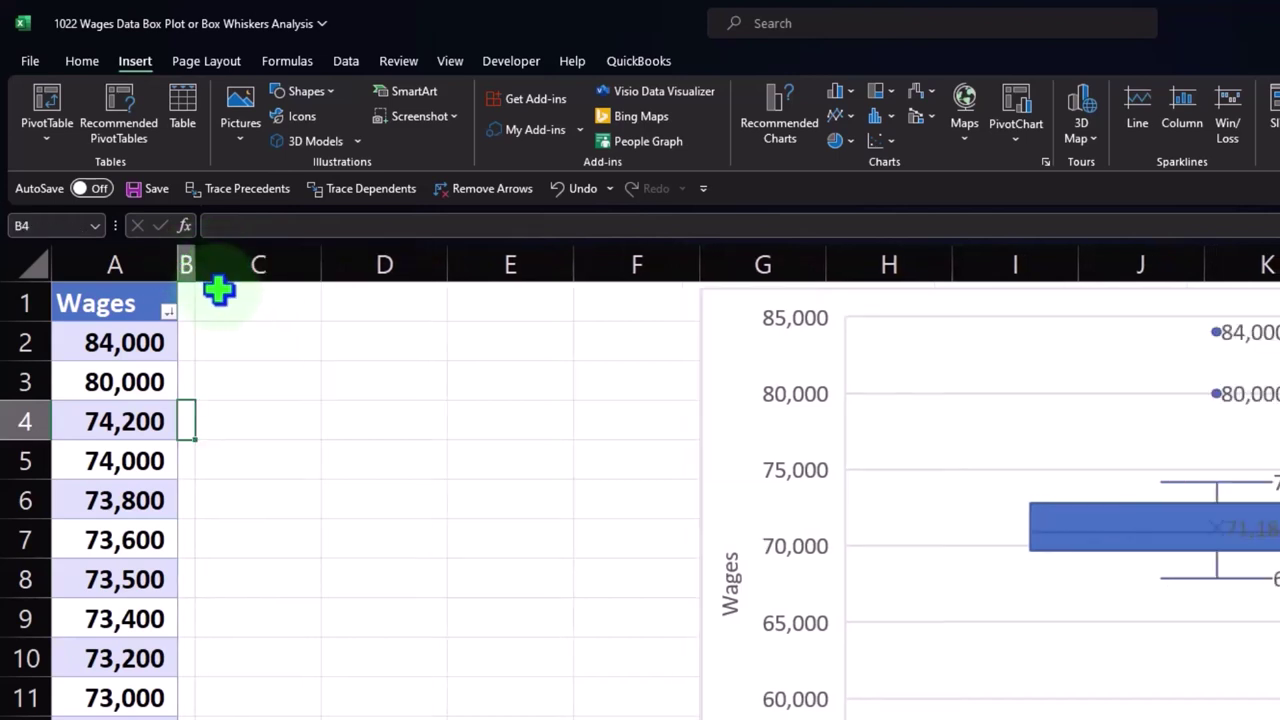
# Enter the heading "Average or Mean - X on the Plot" in cell C1
pyautogui.click(222, 296)
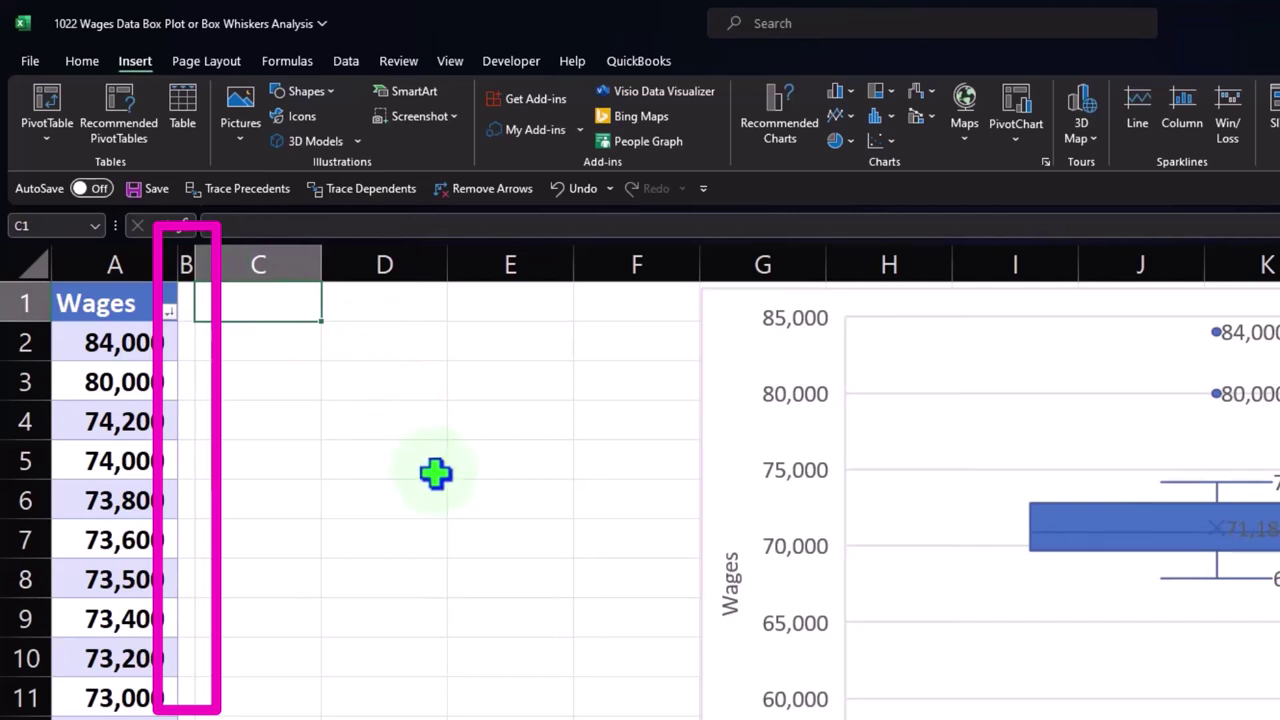
pyautogui.write('A')
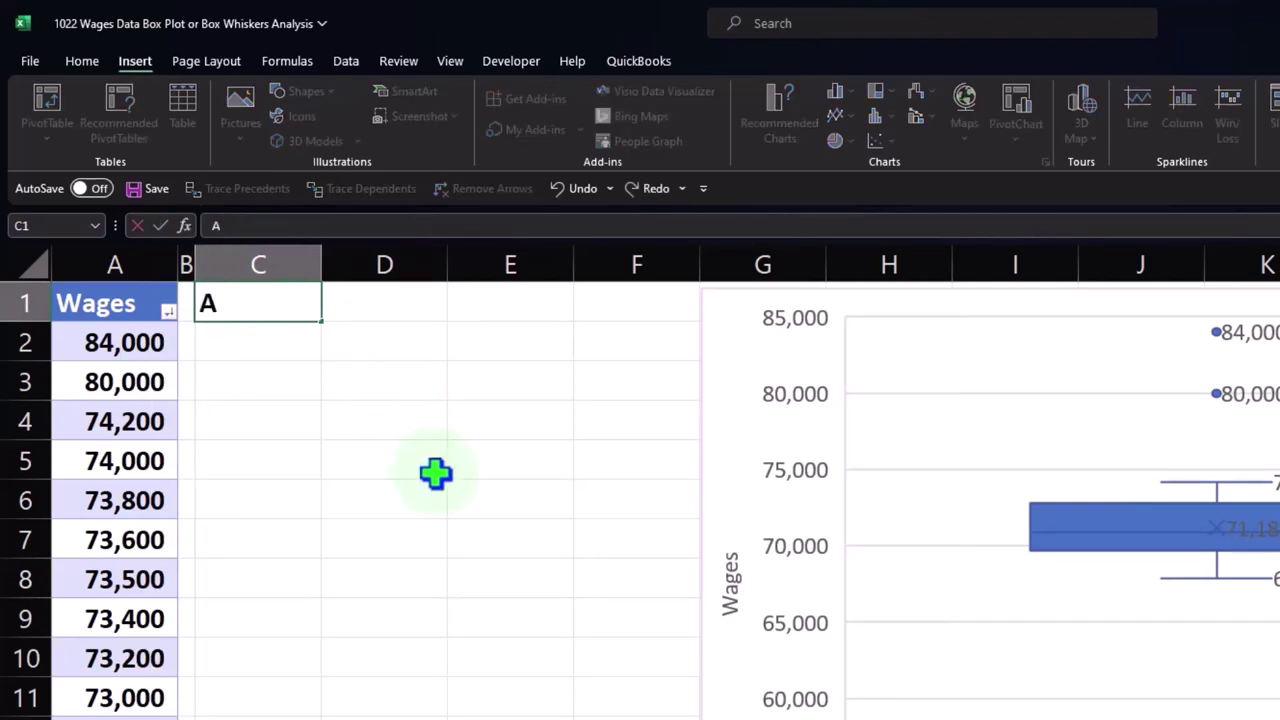
pyautogui.write('verage o')
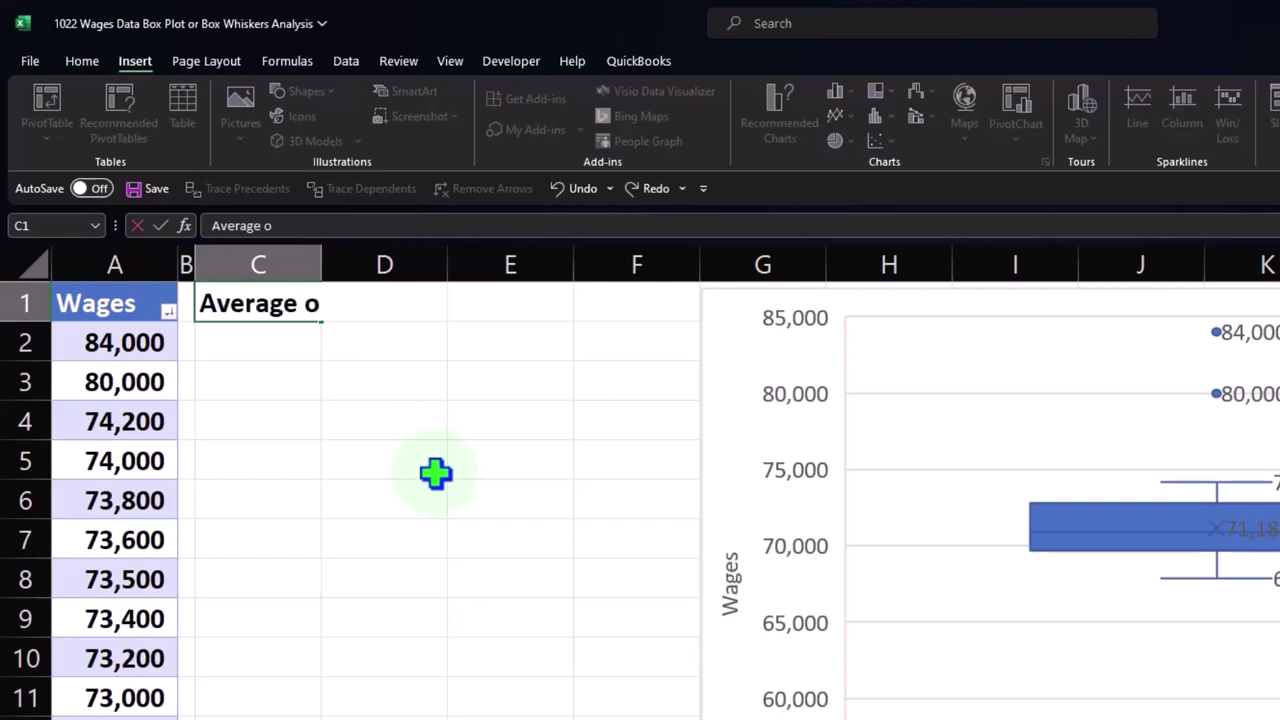
pyautogui.write('r Mean')
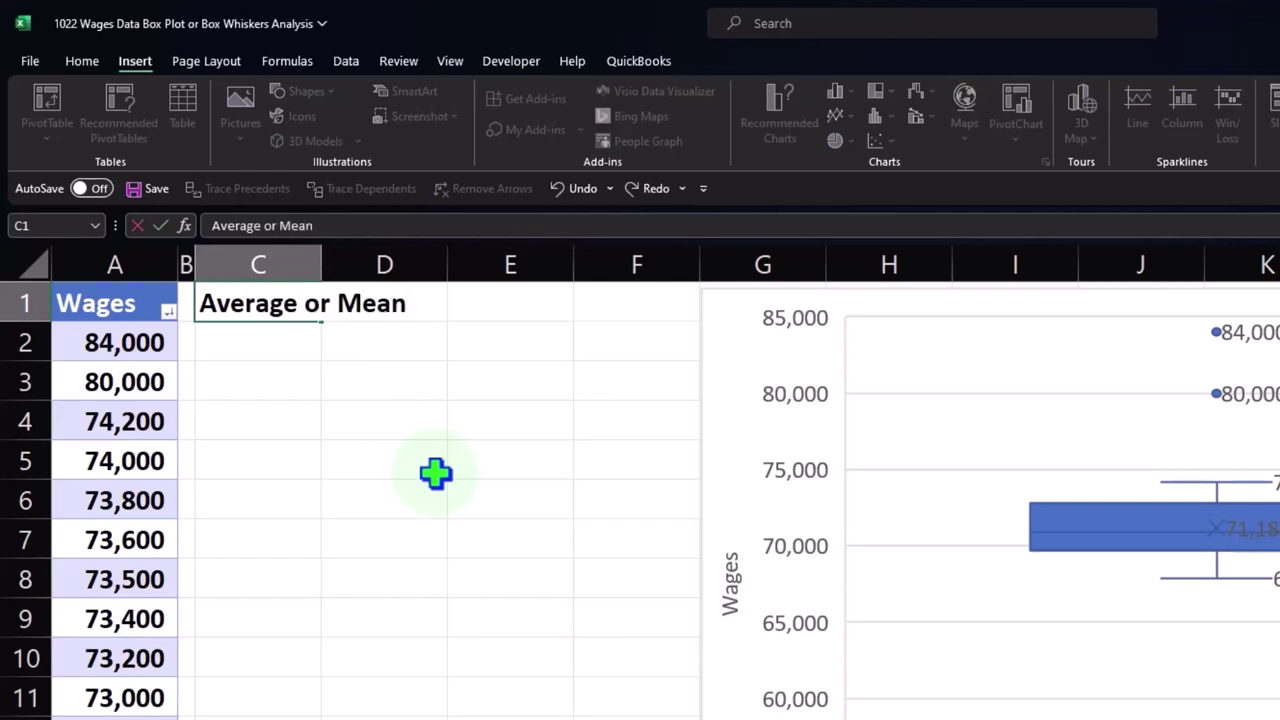
pyautogui.write('X on the Plot')
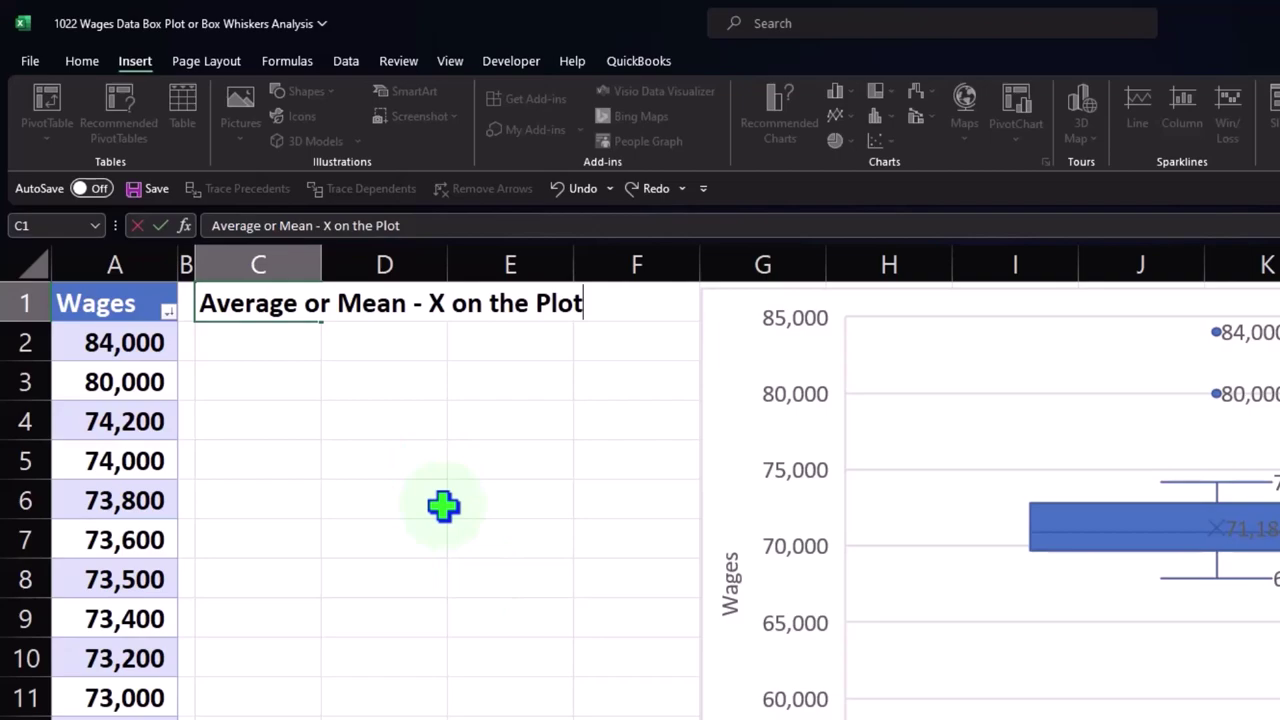
pyautogui.click(480, 573)
# Inspect the mean marker X in the box plot and select cell C2 below the heading
pyautogui.moveTo(1234, 560)
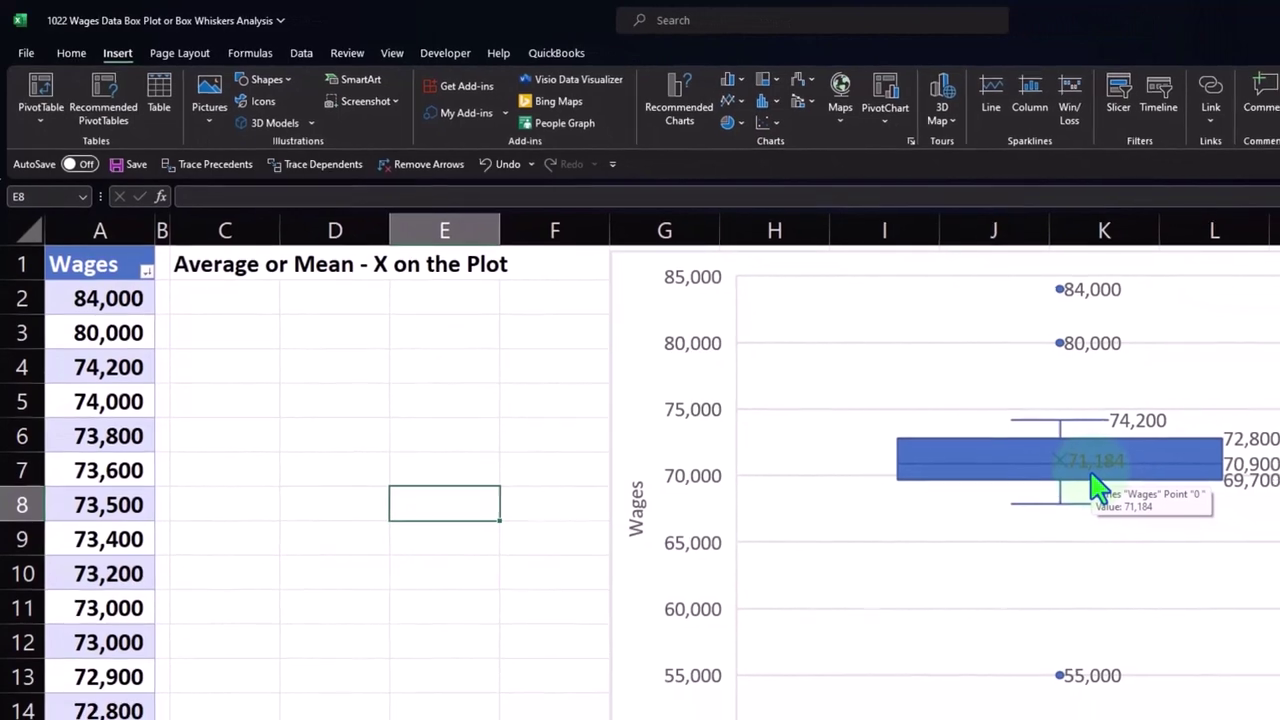
pyautogui.click(1248, 380)
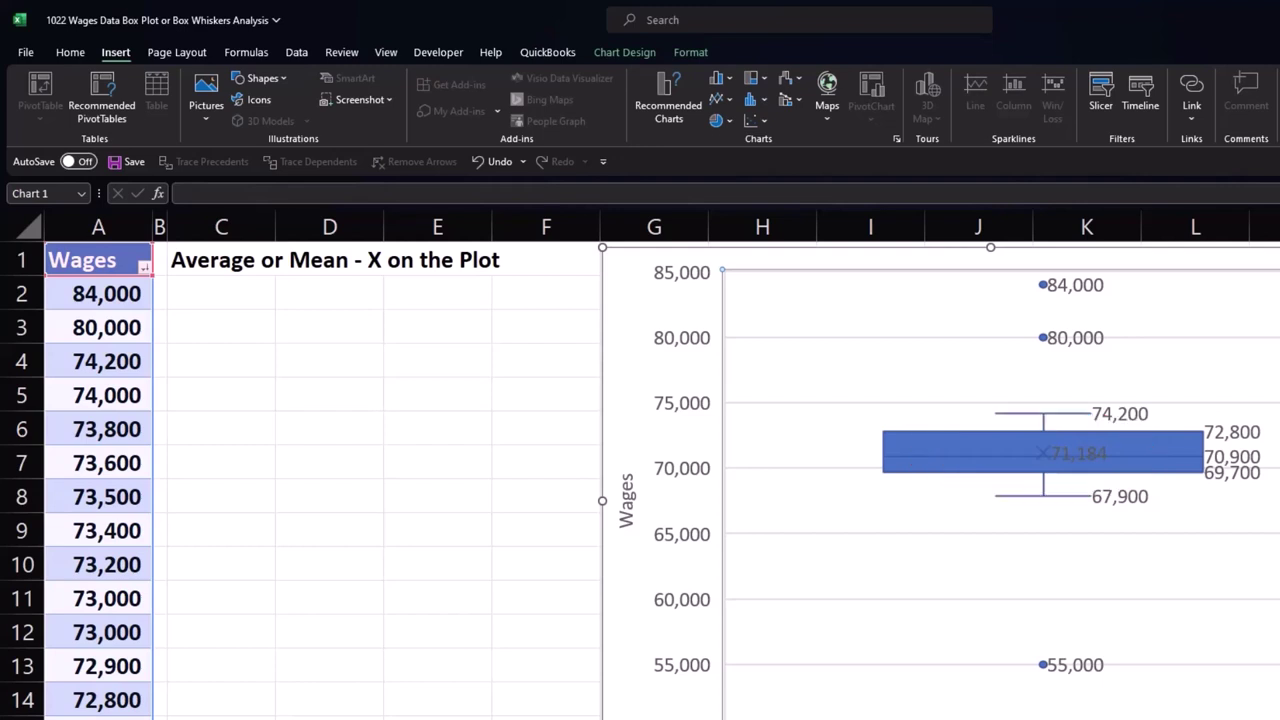
pyautogui.click(346, 352)
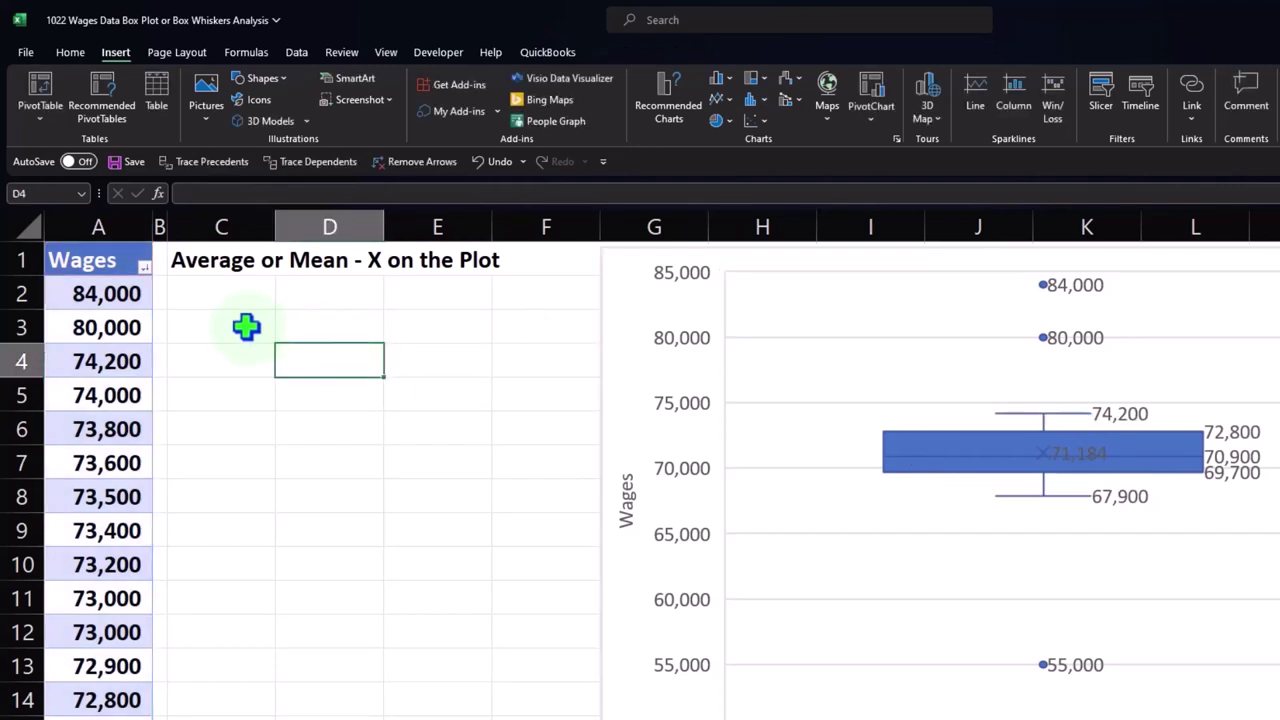
pyautogui.click(226, 292)
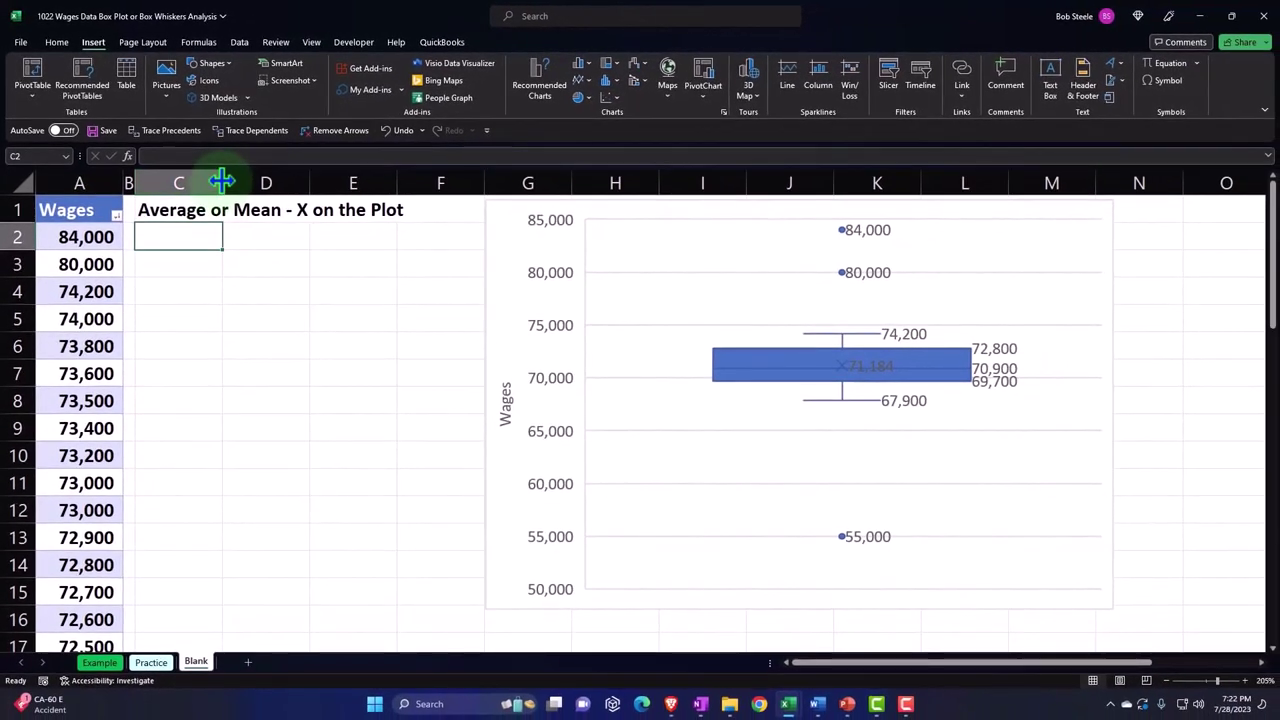
# Widen column C to roughly double its width and enter the label "Manual Calculation" in cell C2
pyautogui.moveTo(222, 181); pyautogui.dragTo(321, 179)
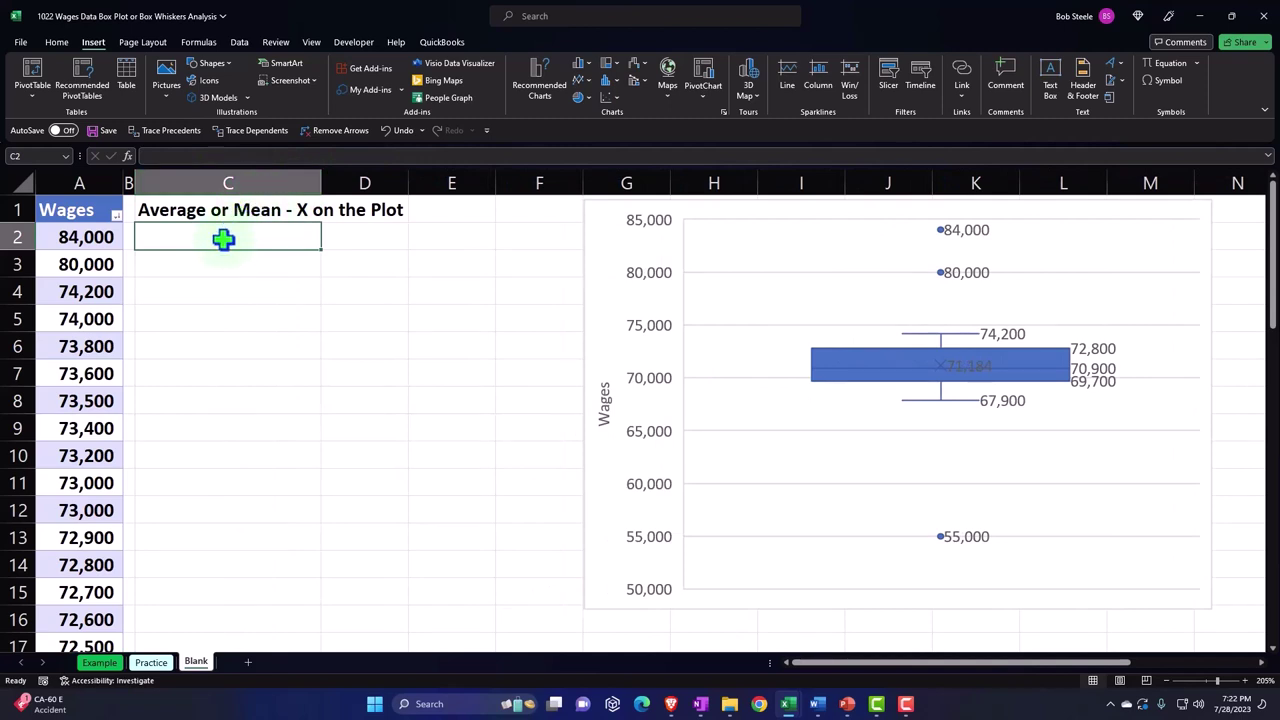
pyautogui.write('Manual Ca')
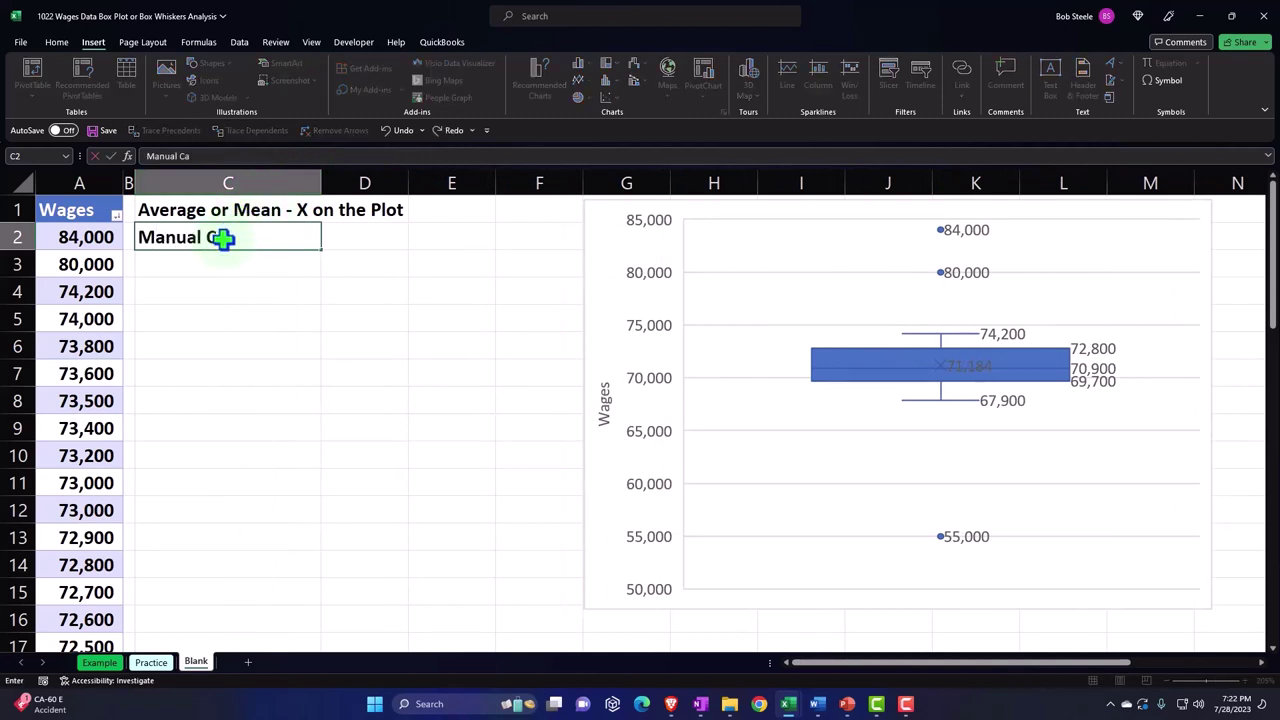
pyautogui.write('lculation')
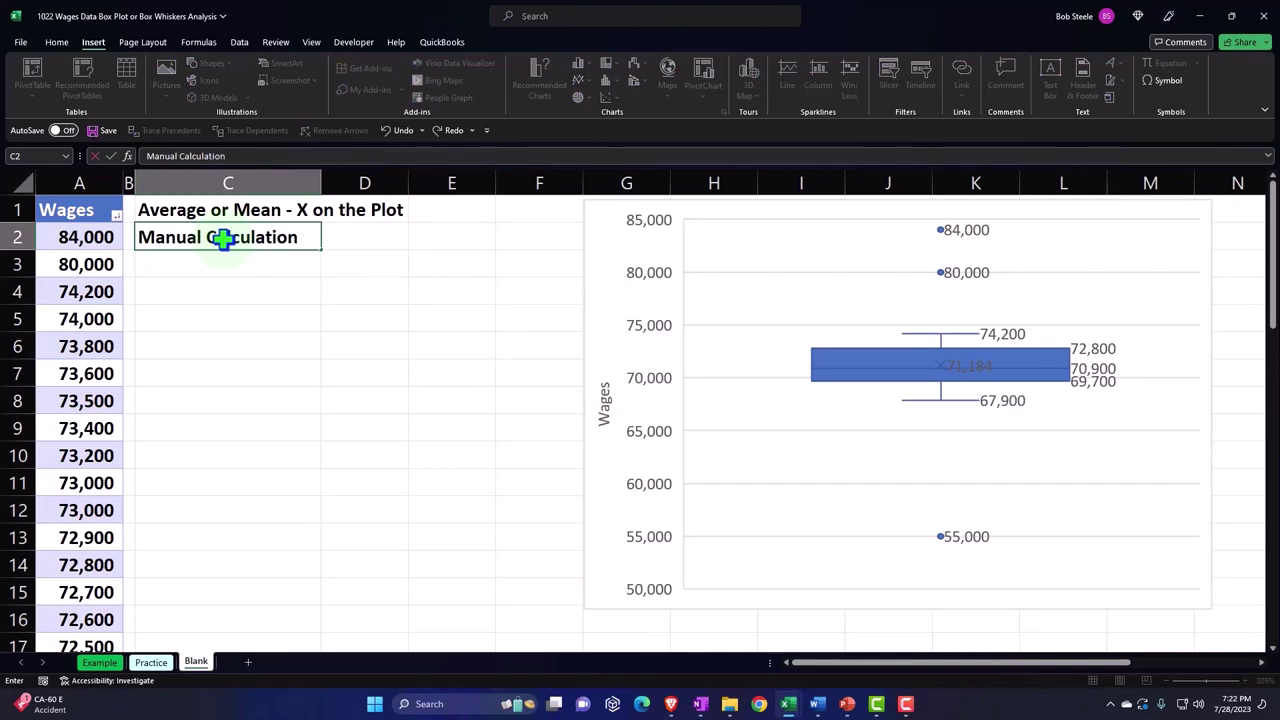
pyautogui.press('Return')
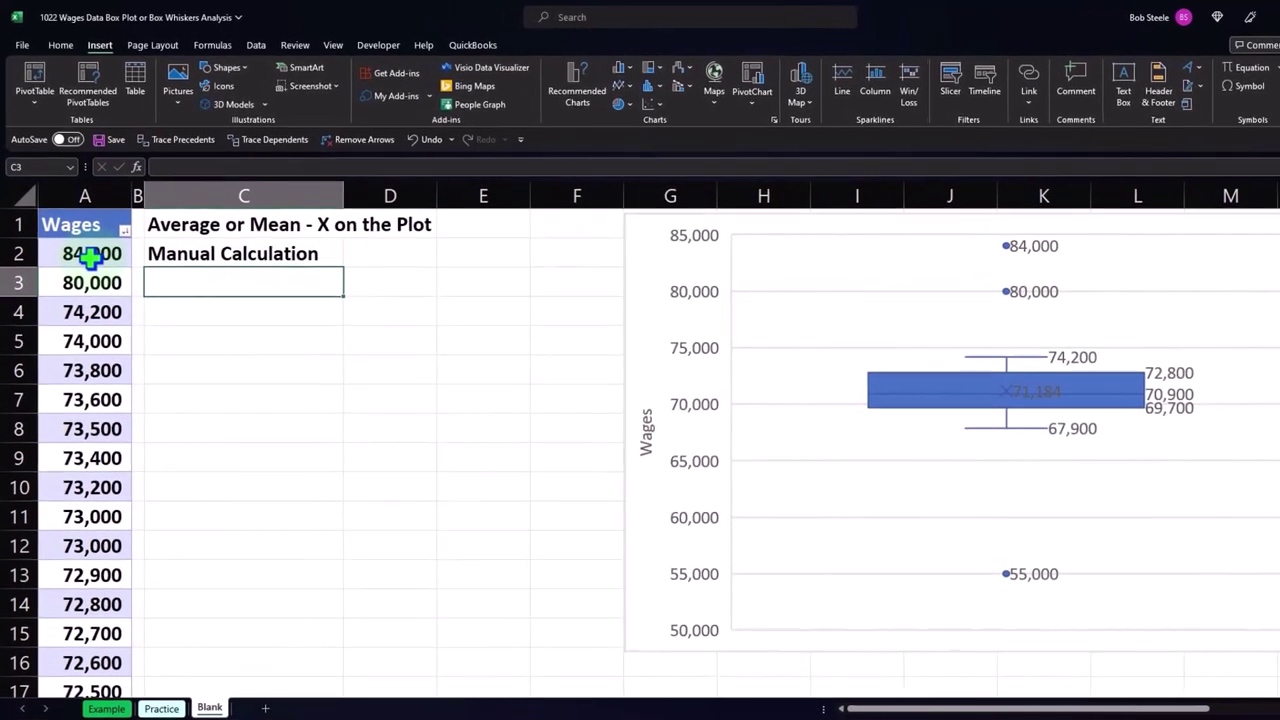
# Insert a new column before the Wages table and enter the heading "#" in cell A1
pyautogui.moveTo(90, 253); pyautogui.dragTo(72, 596)
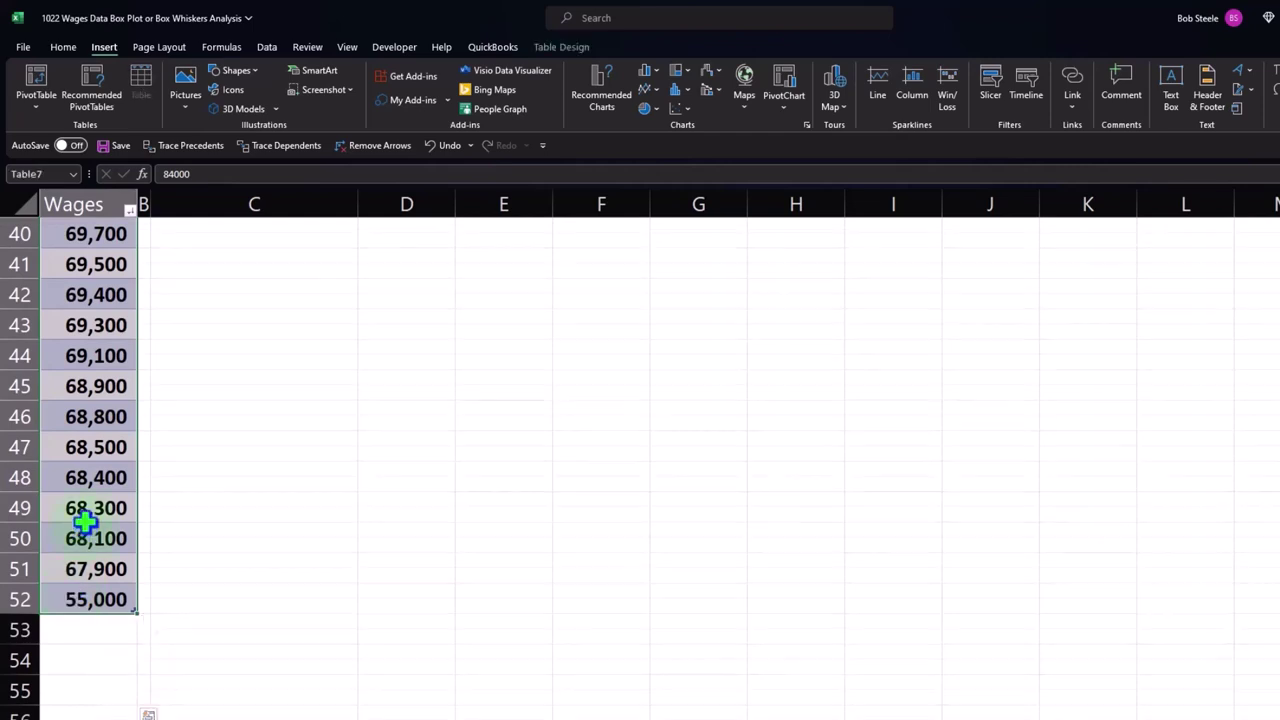
pyautogui.scroll(13, 85, 520)
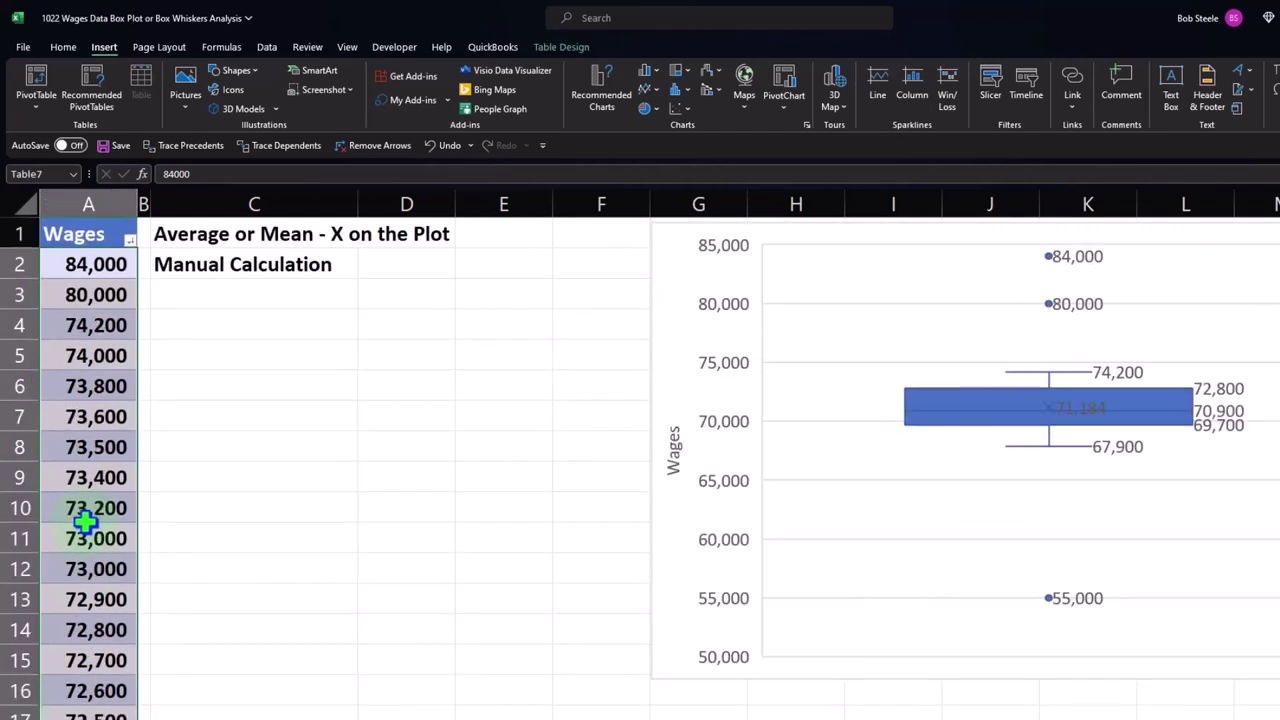
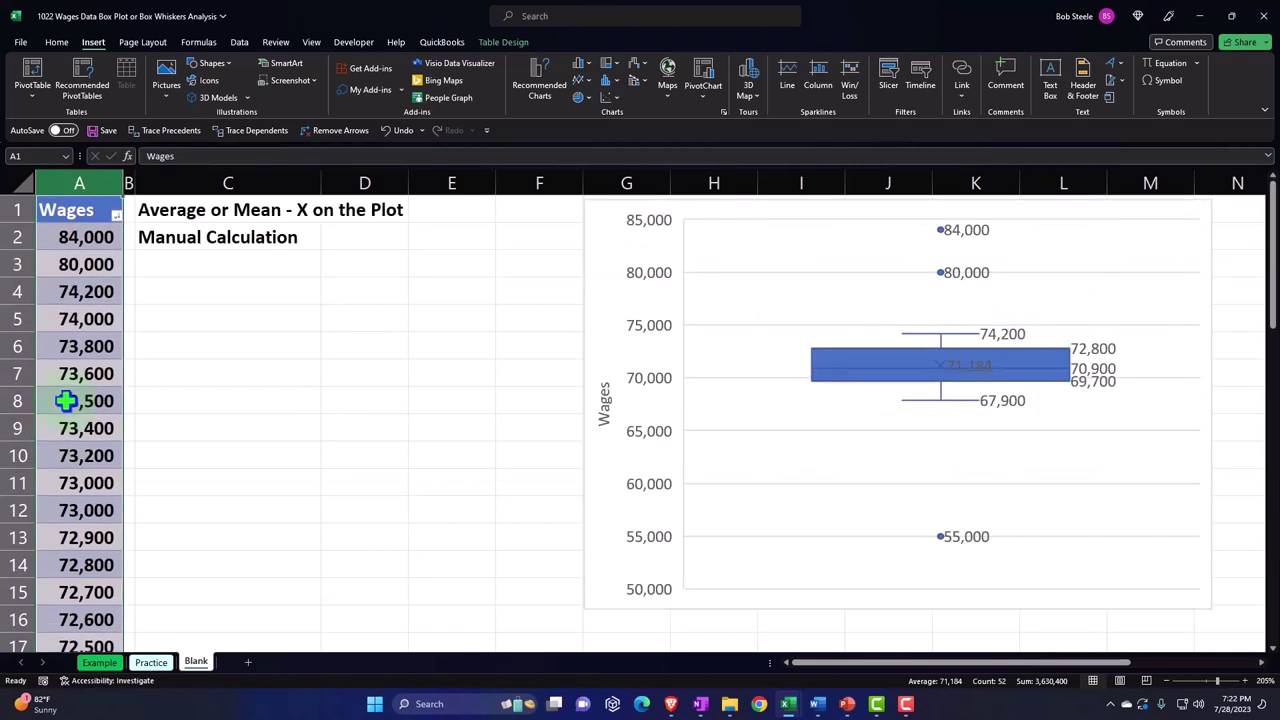
pyautogui.rightClick(75, 233)
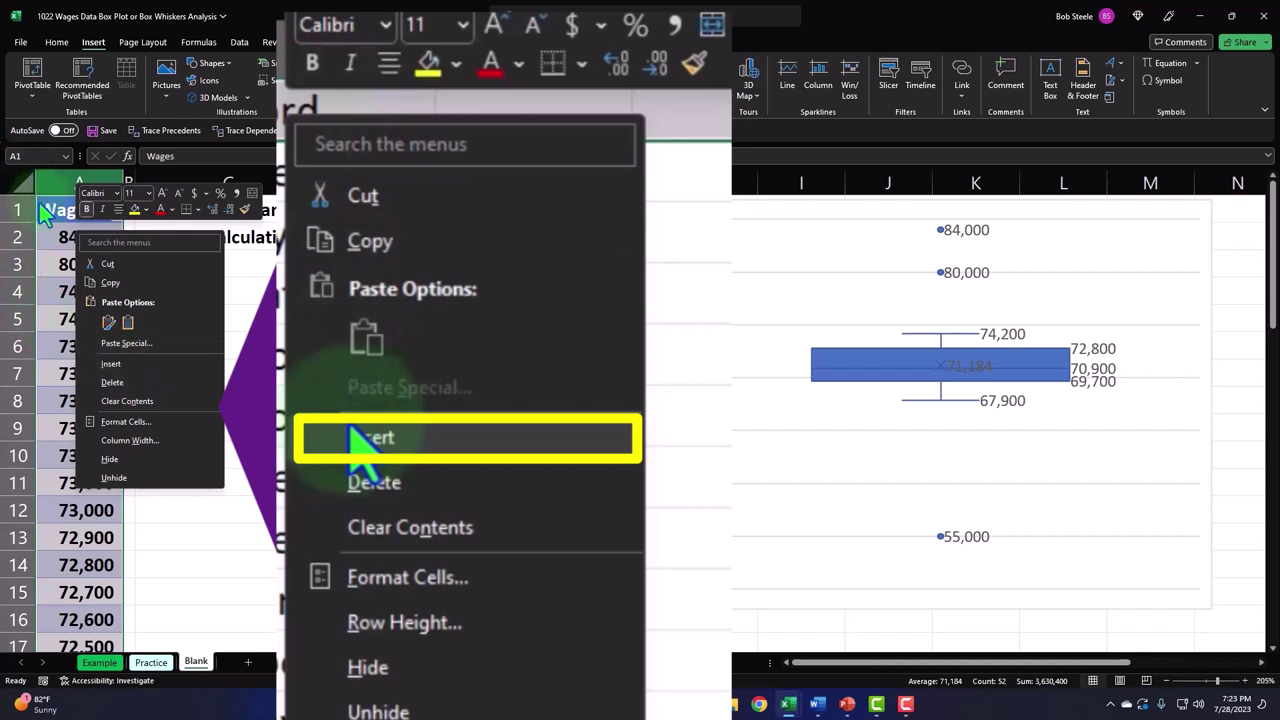
pyautogui.click(110, 363)
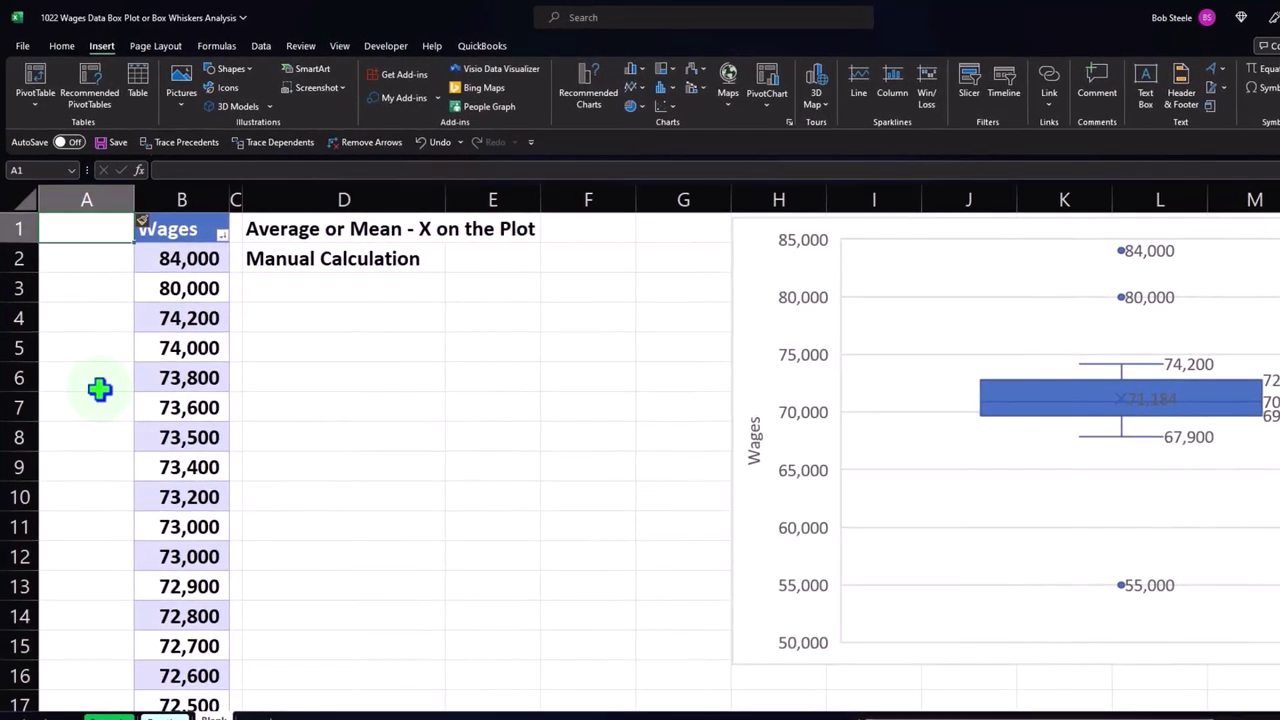
pyautogui.write('#')
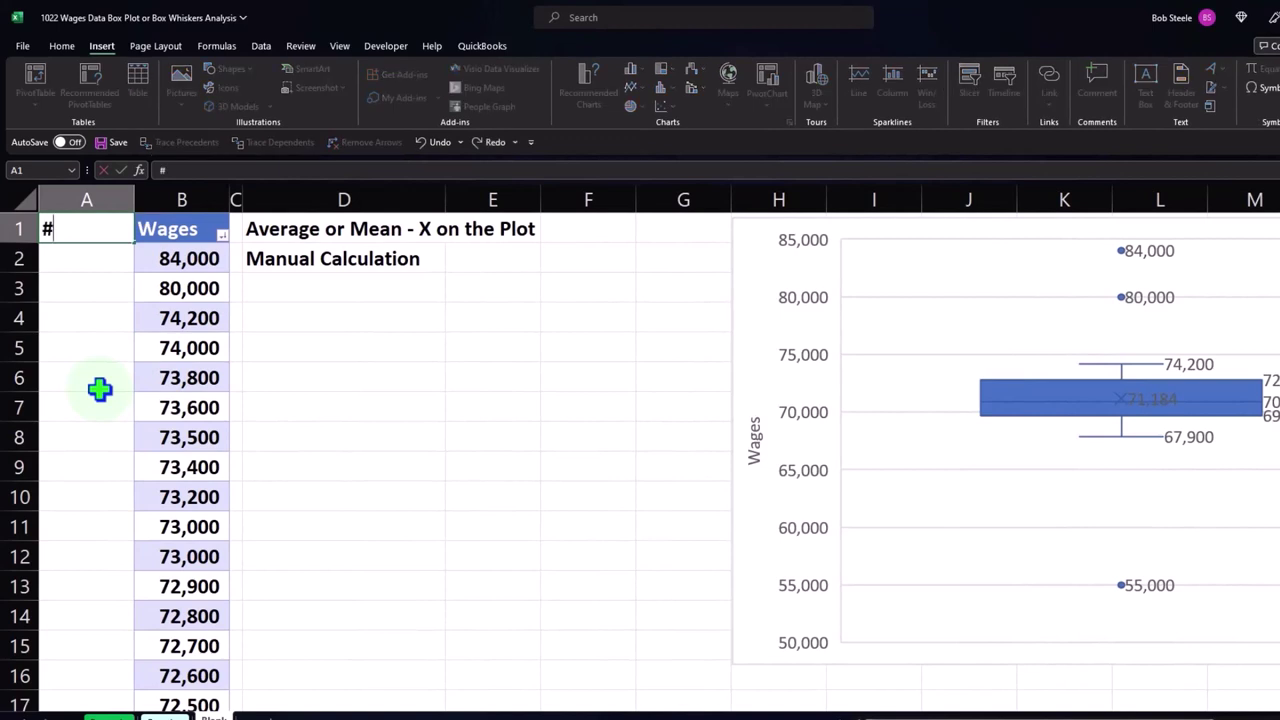
pyautogui.press('Return')
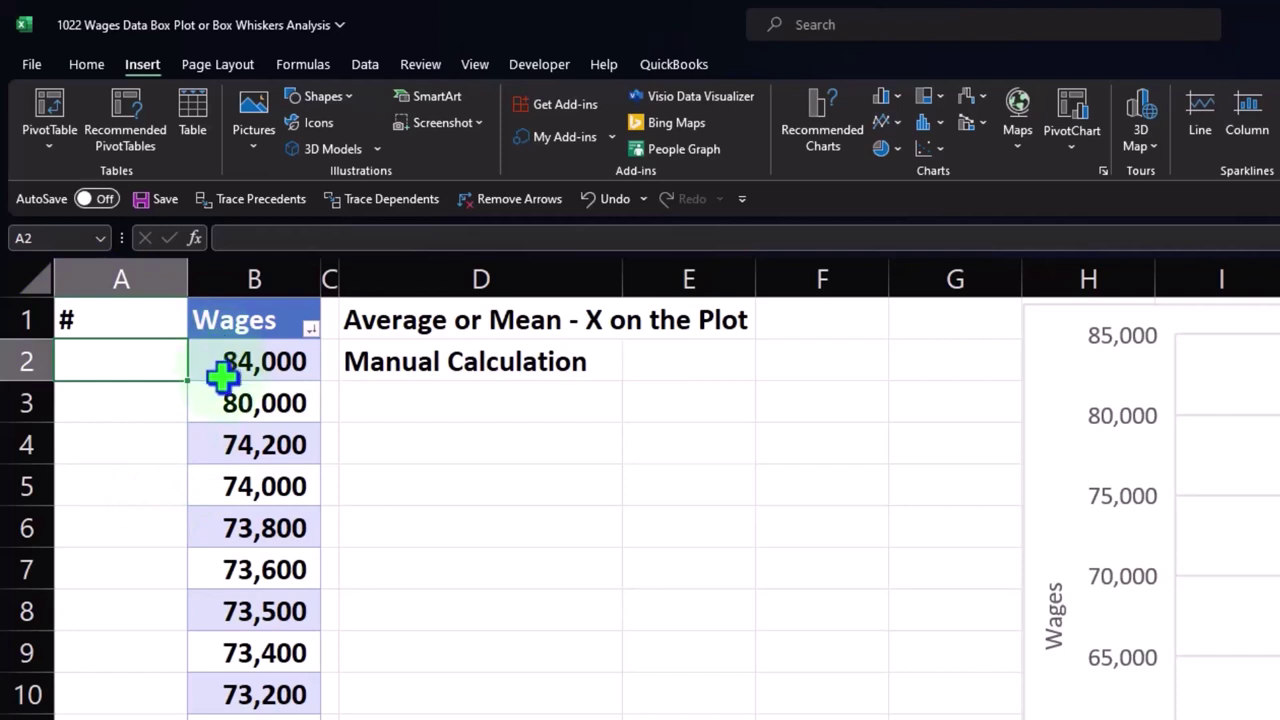
# Enter the starting numbers 1 and 2 in cells A2 and A3
pyautogui.write('1')
pyautogui.press('Return')
pyautogui.write('2')
pyautogui.press('Return')
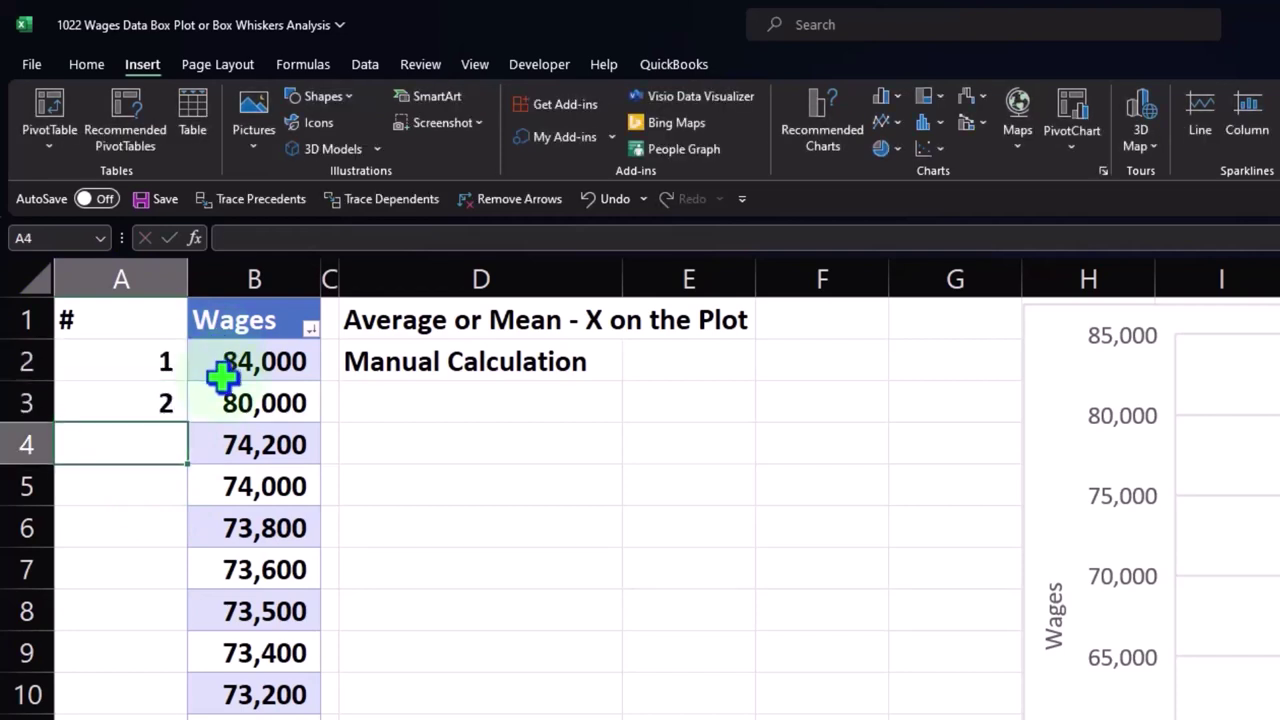
# Extend the number series from A2:A3 down to row 52, alongside the last wage
pyautogui.moveTo(165, 398); pyautogui.dragTo(166, 425)
pyautogui.moveTo(163, 363); pyautogui.dragTo(160, 395)
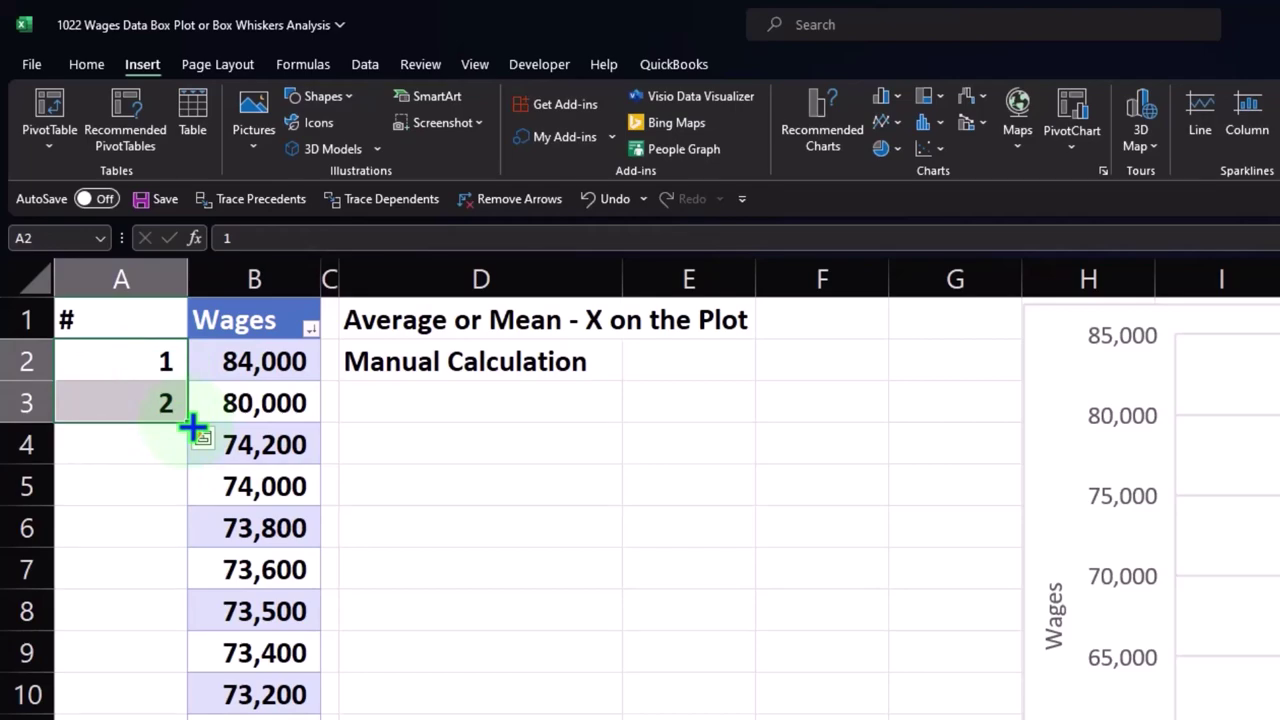
pyautogui.click(143, 403)
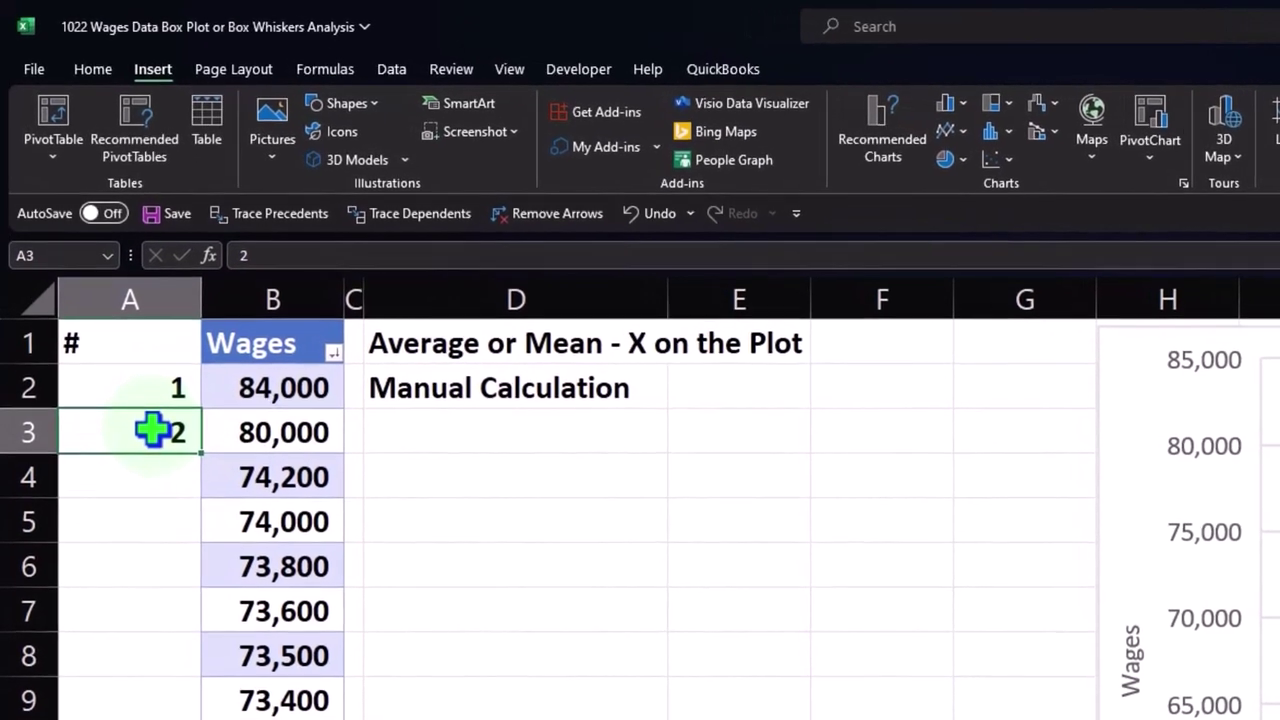
pyautogui.moveTo(157, 400); pyautogui.dragTo(171, 429)
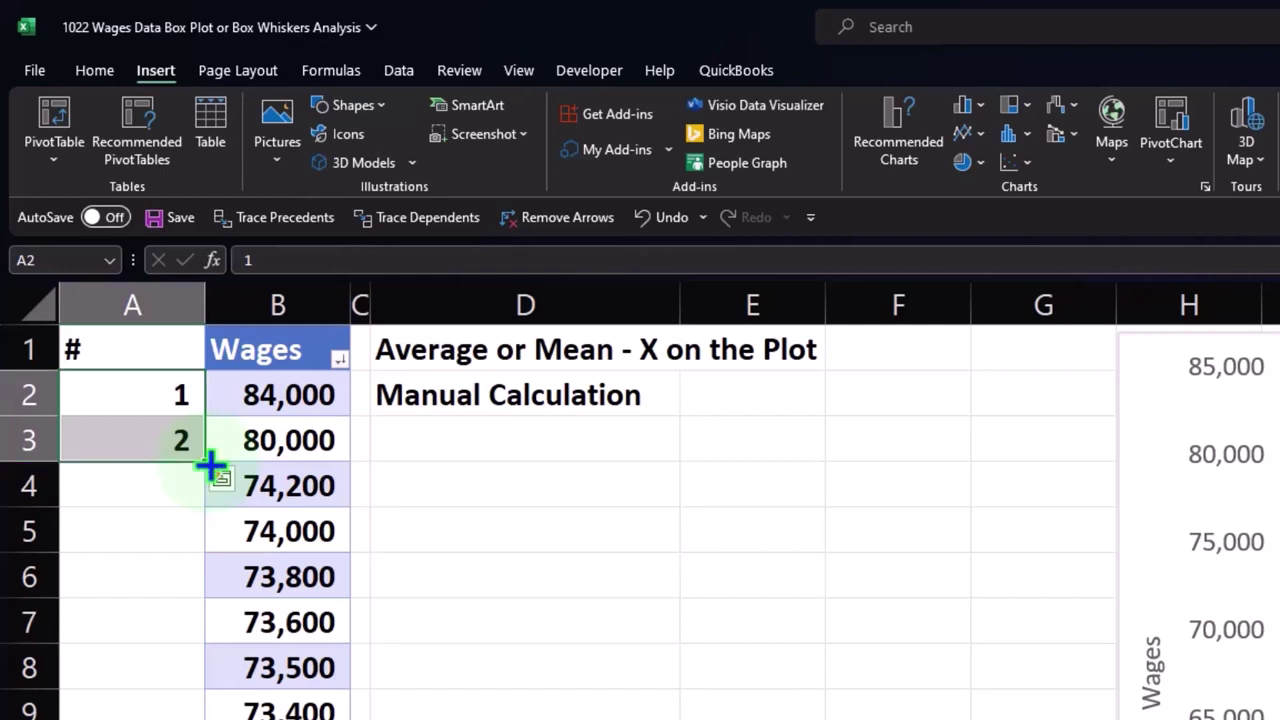
pyautogui.moveTo(210, 465); pyautogui.dragTo(186, 719)
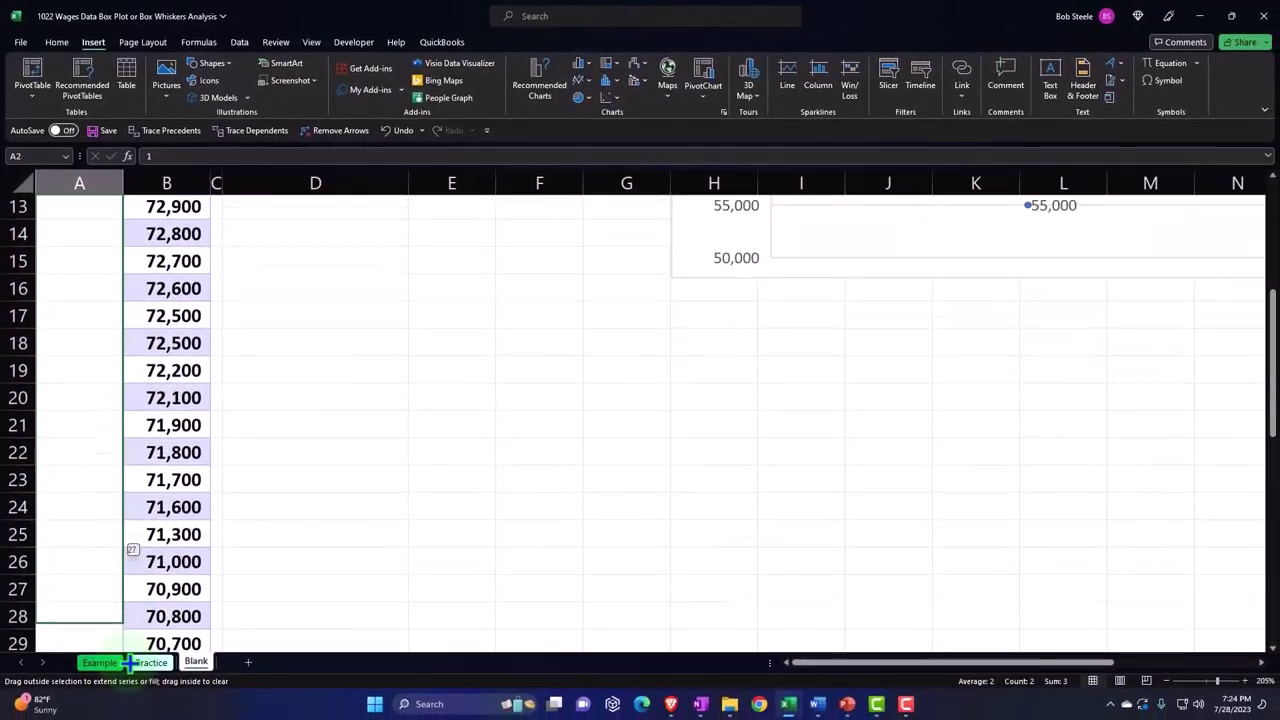
pyautogui.moveTo(130, 662); pyautogui.dragTo(116, 603)
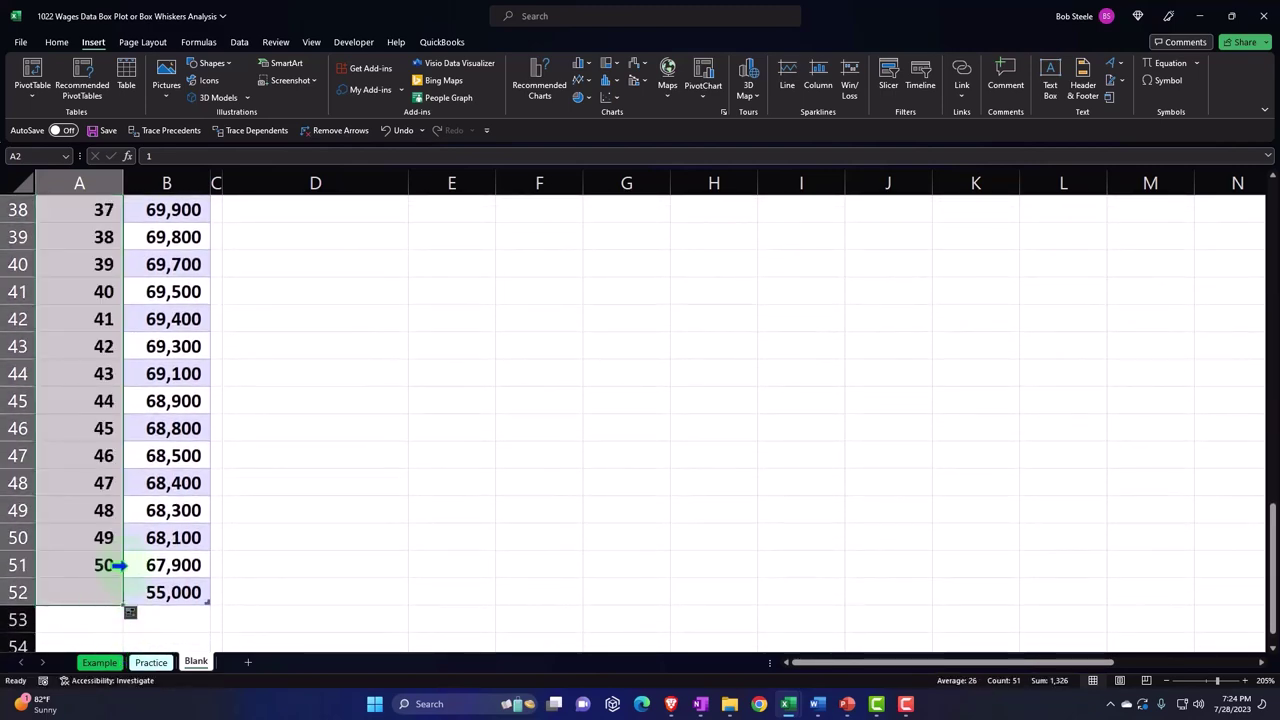
pyautogui.scroll(12, 193, 490)
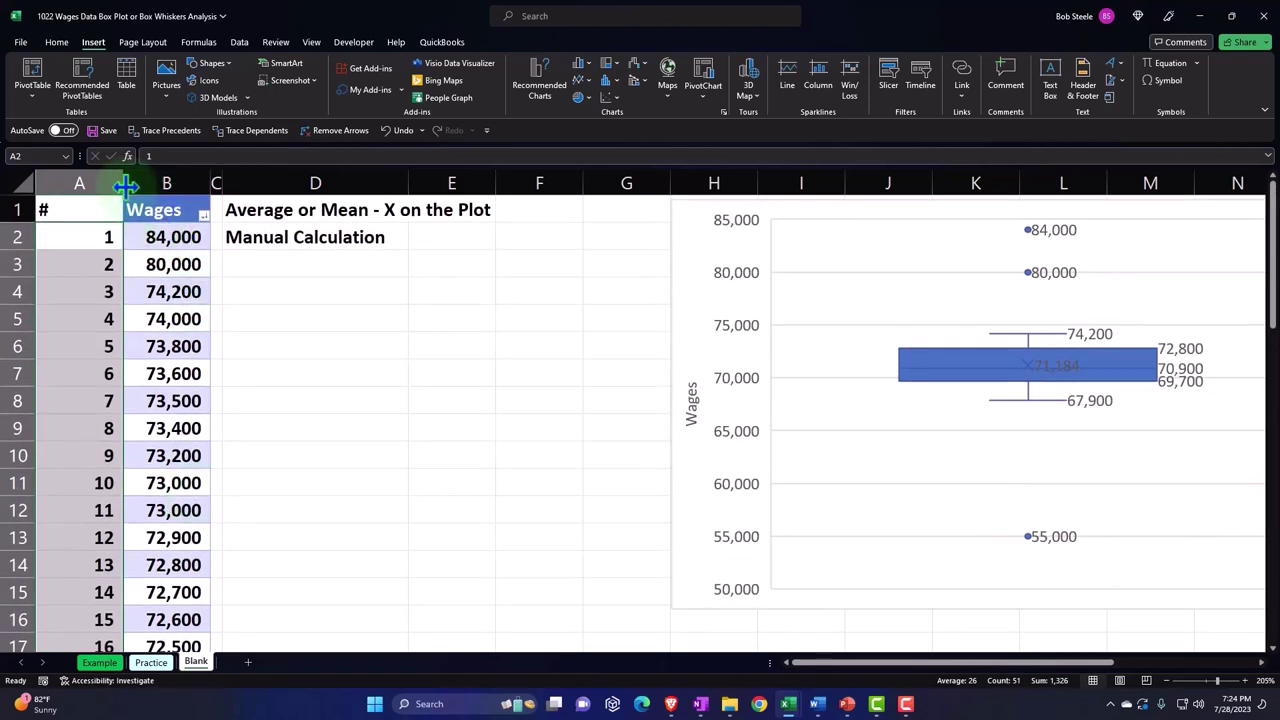
# Narrow column A to fit its contents and center both its numbers and the # heading
pyautogui.moveTo(123, 184); pyautogui.dragTo(88, 184)
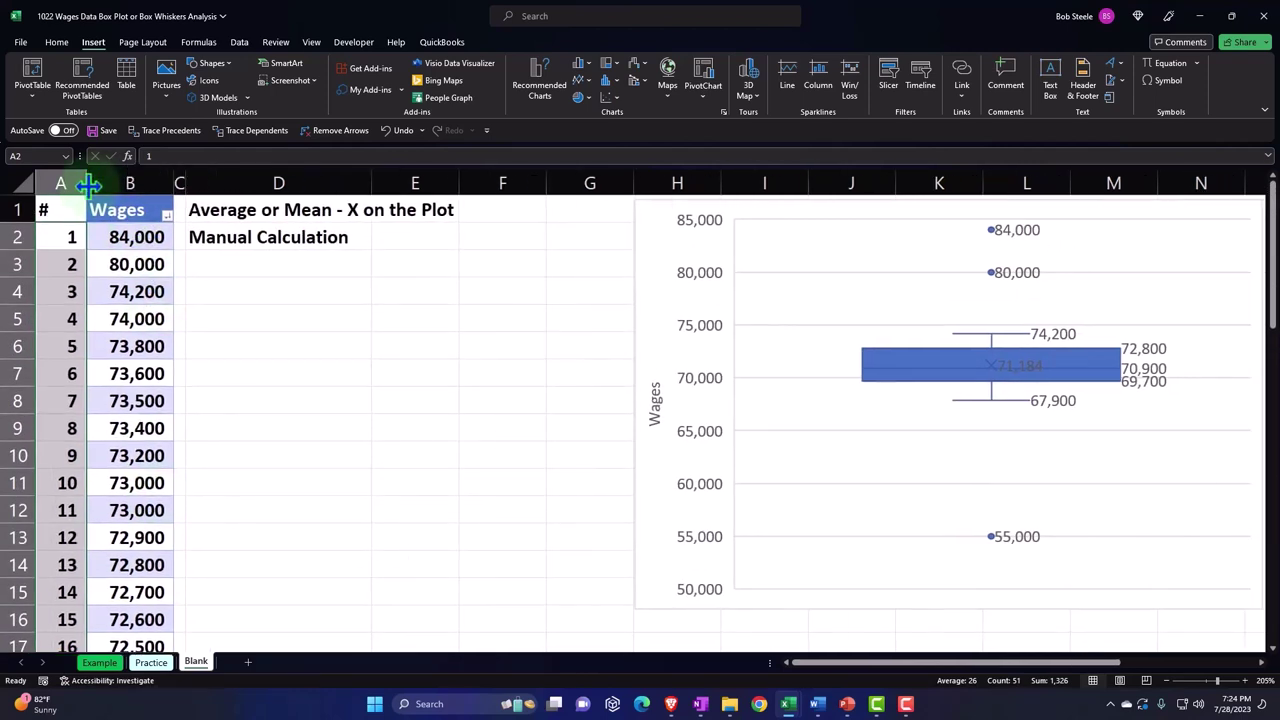
pyautogui.click(57, 43)
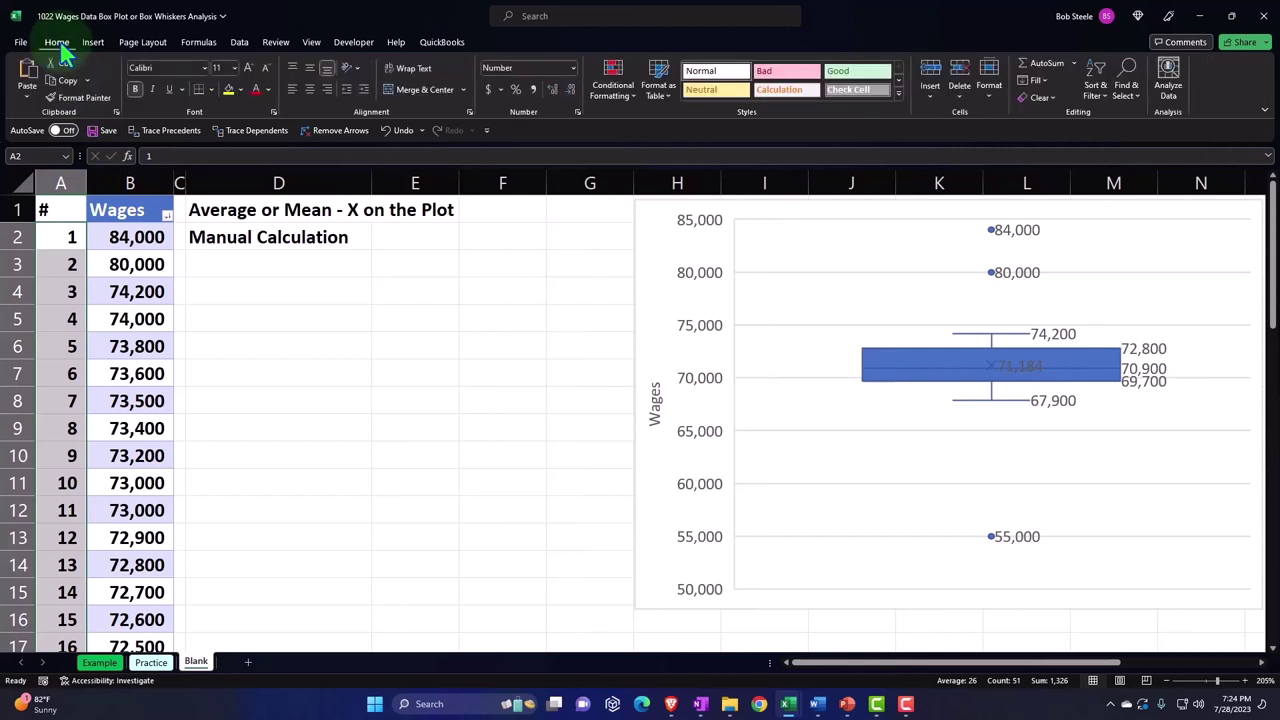
pyautogui.click(311, 87)
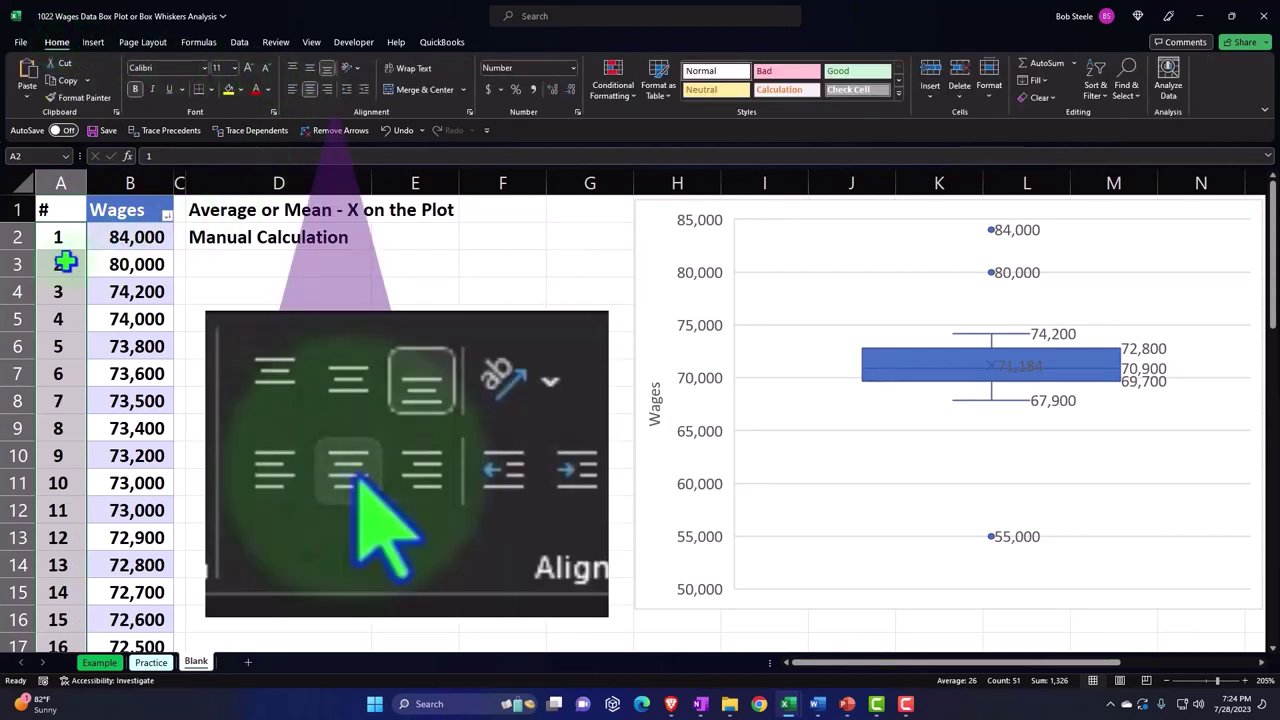
pyautogui.click(60, 209)
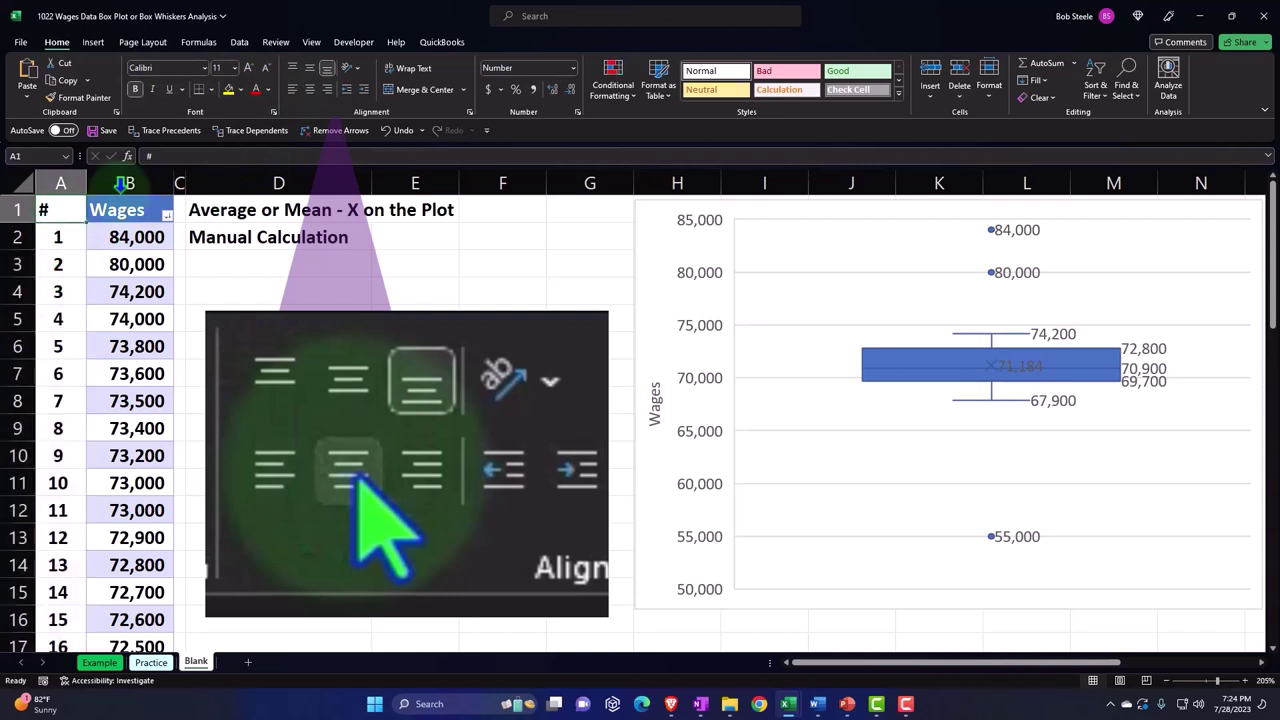
pyautogui.click(309, 89)
pyautogui.moveTo(91, 173); pyautogui.dragTo(77, 174)
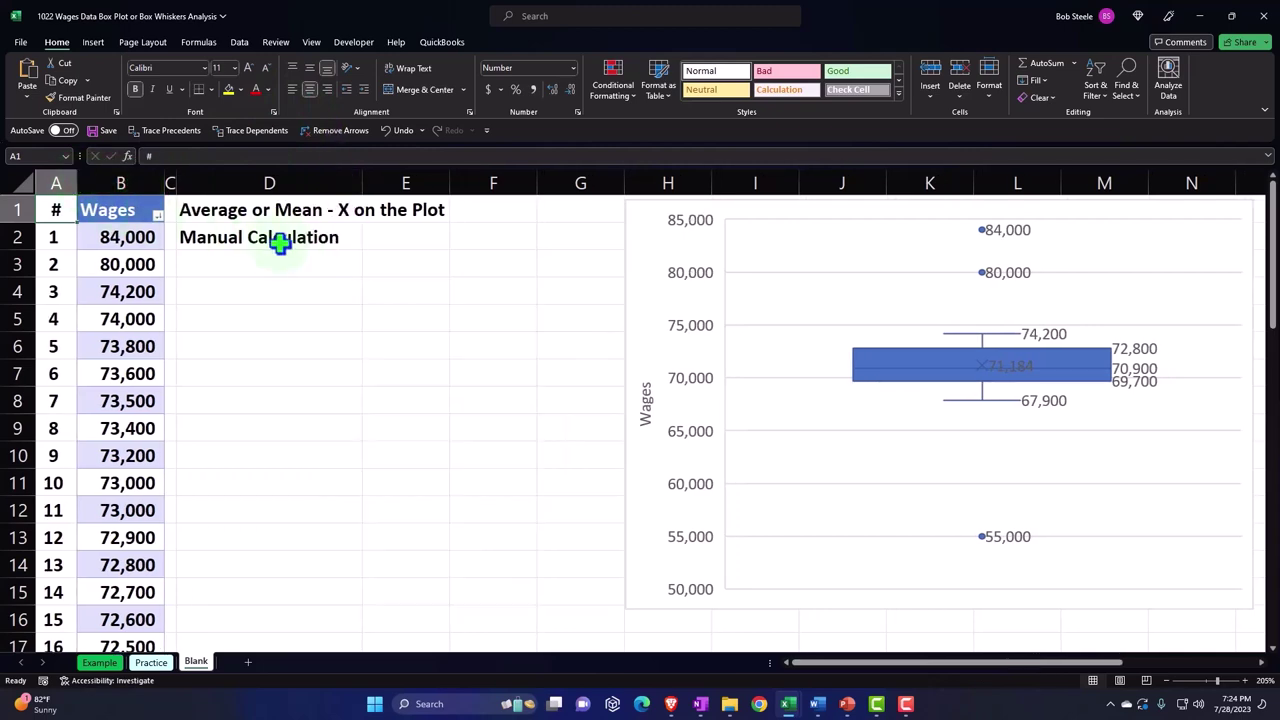
# Enter a SUM formula in cell E2 that totals the whole Wages column, Table7[Wages]
pyautogui.click(393, 244)
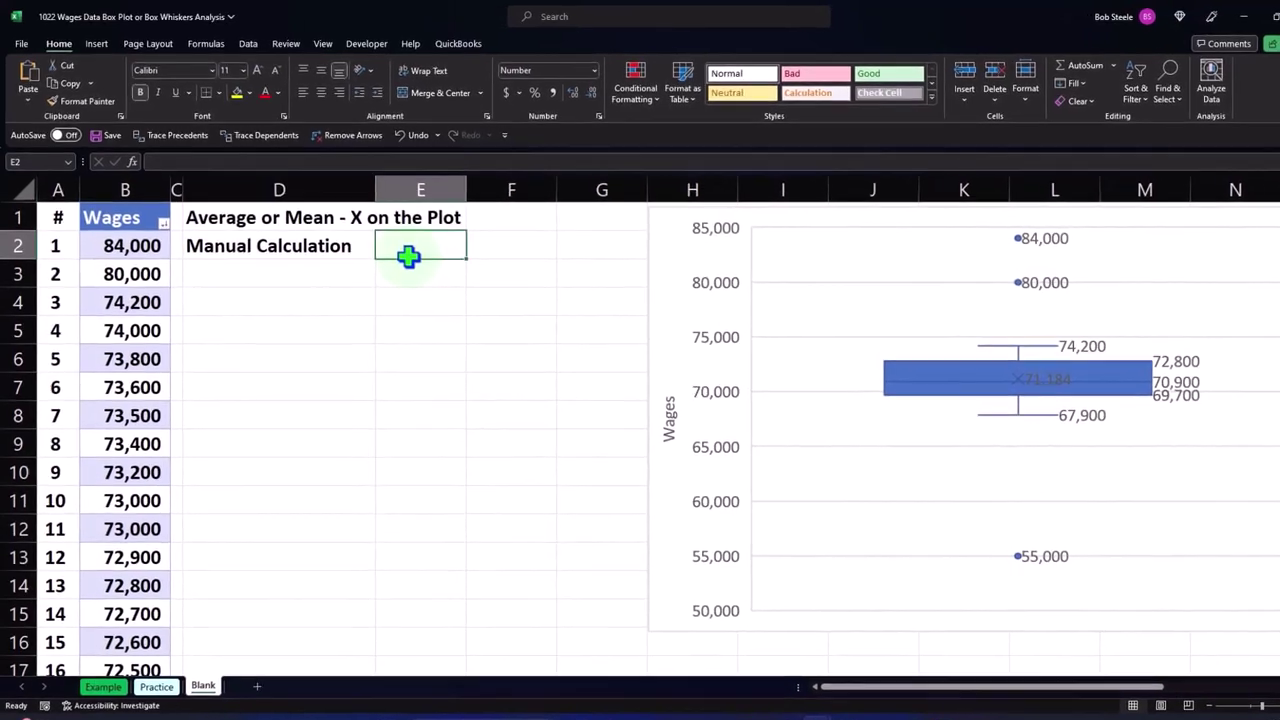
pyautogui.write('=')
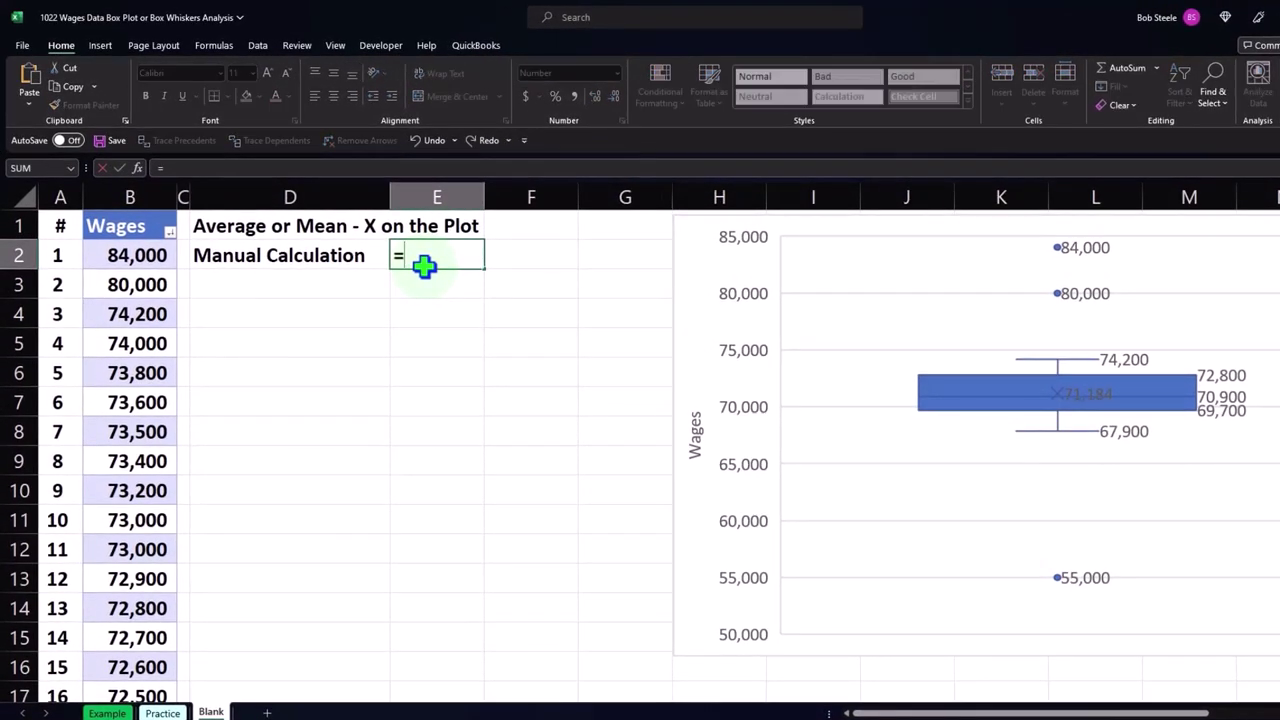
pyautogui.write('sum(')
pyautogui.press('Left')
pyautogui.press('Left')
pyautogui.press('Left')
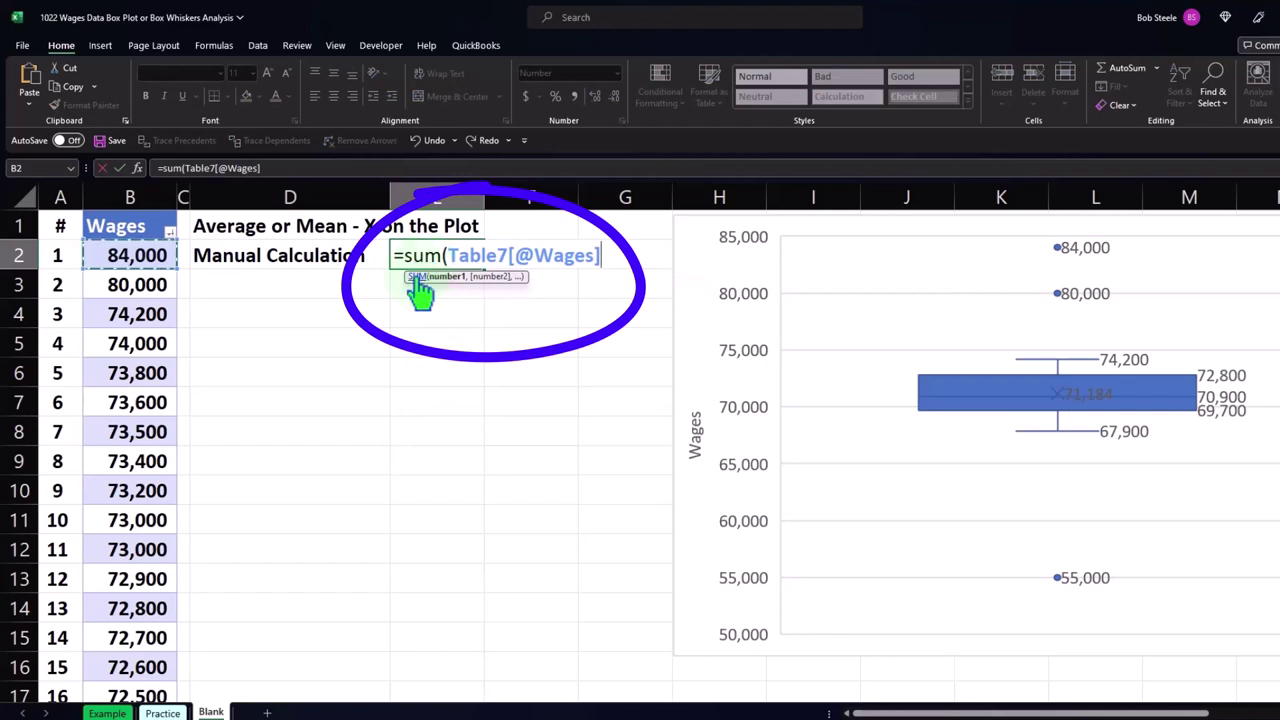
pyautogui.click(130, 202)
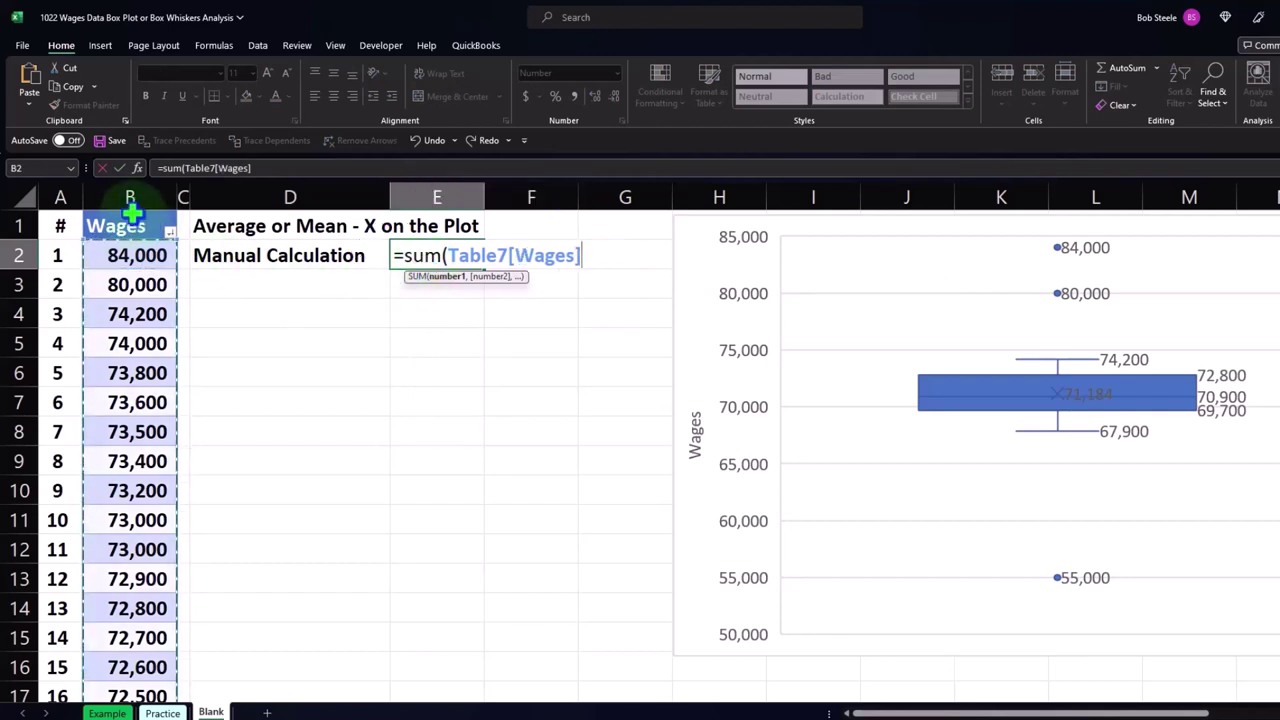
pyautogui.scroll(-19, 186, 377)
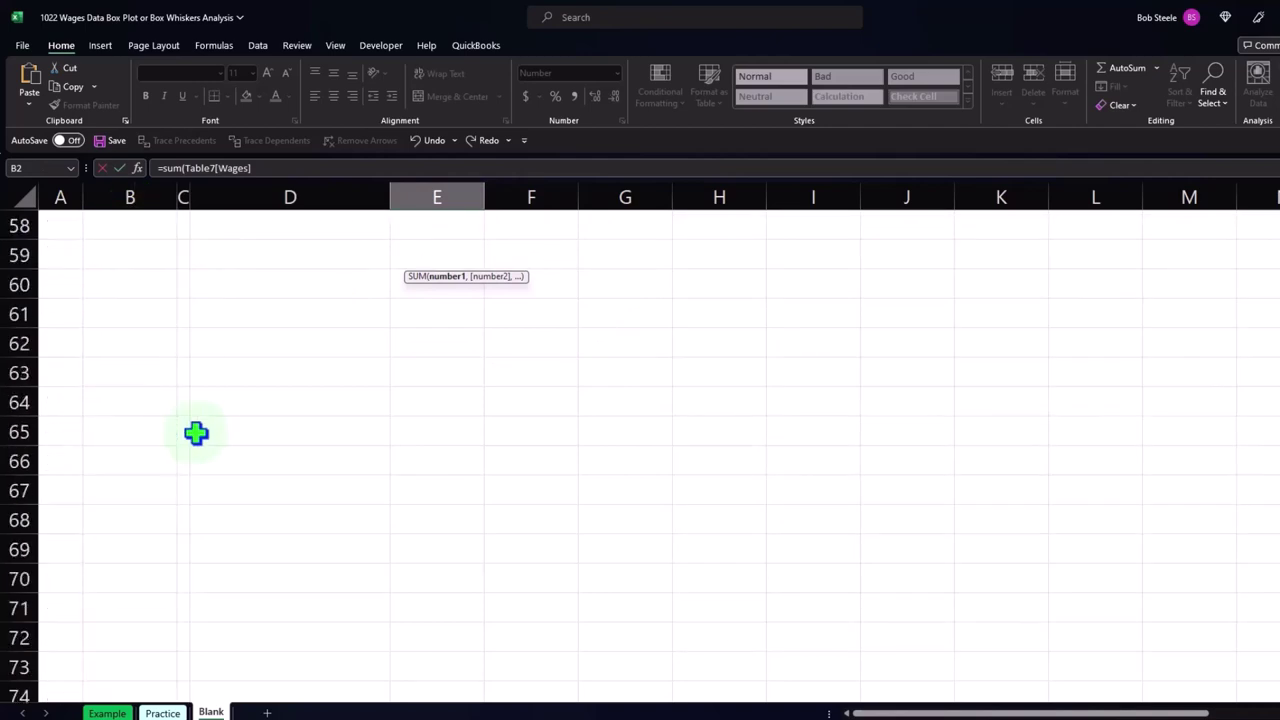
pyautogui.scroll(6, 200, 432)
pyautogui.scroll(13, 200, 432)
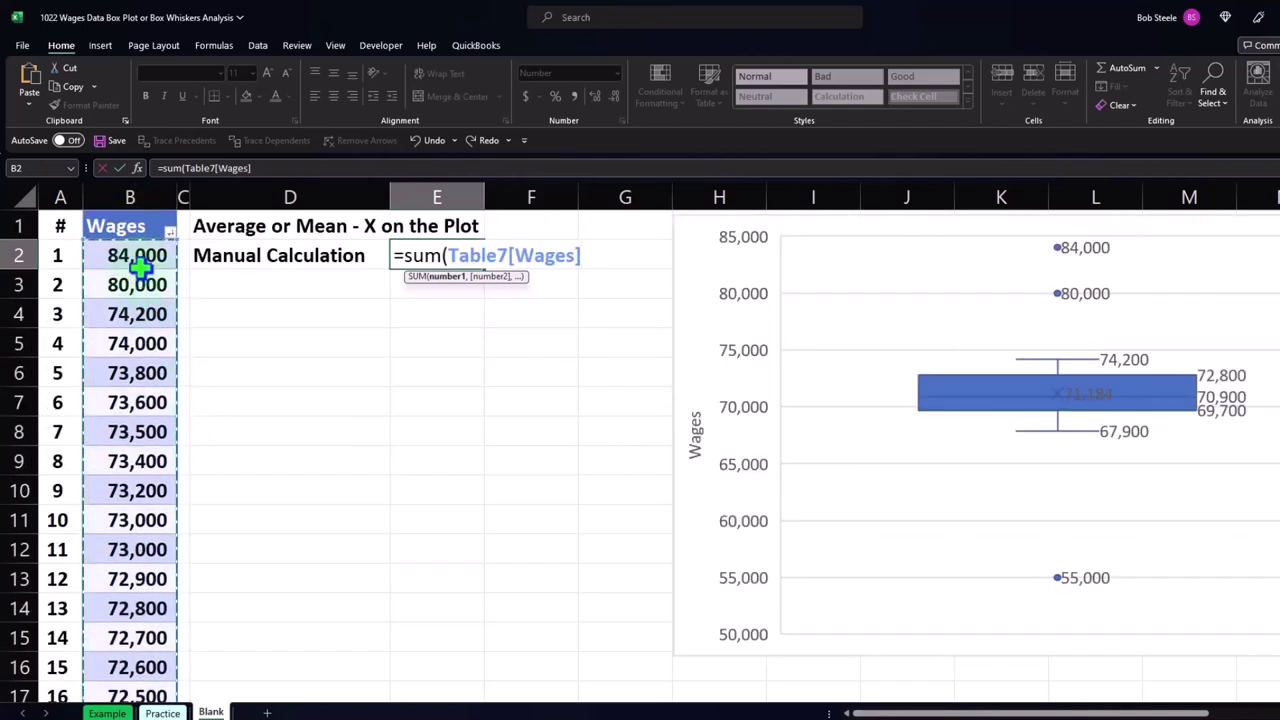
pyautogui.click(138, 258)
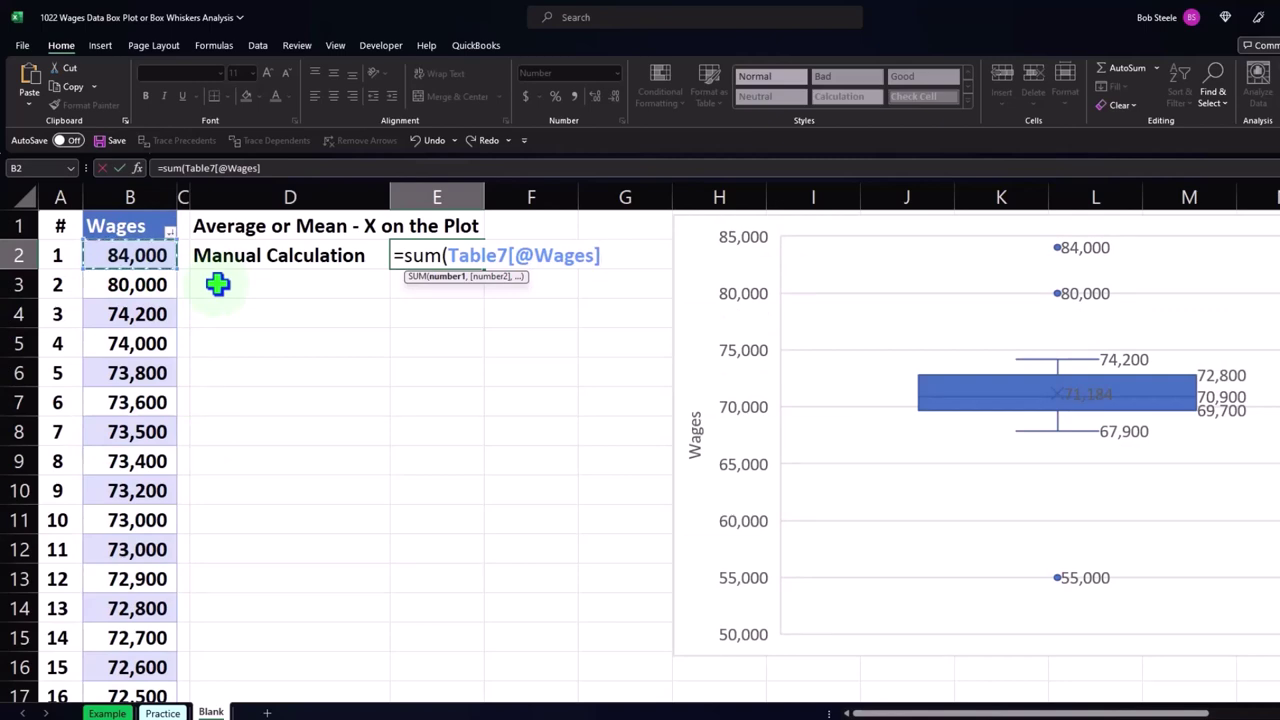
pyautogui.hotkey('ctrl', 'shift', 'Down')
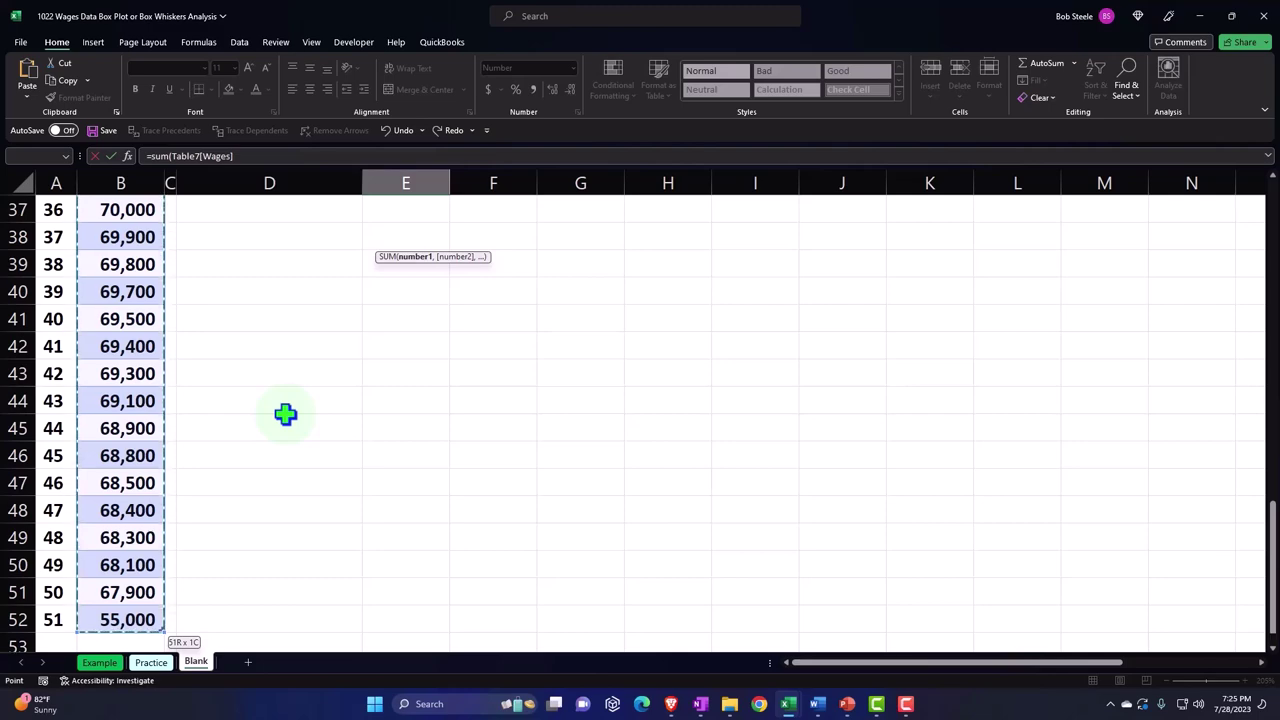
pyautogui.hotkey('ctrl', 'BackSpace')
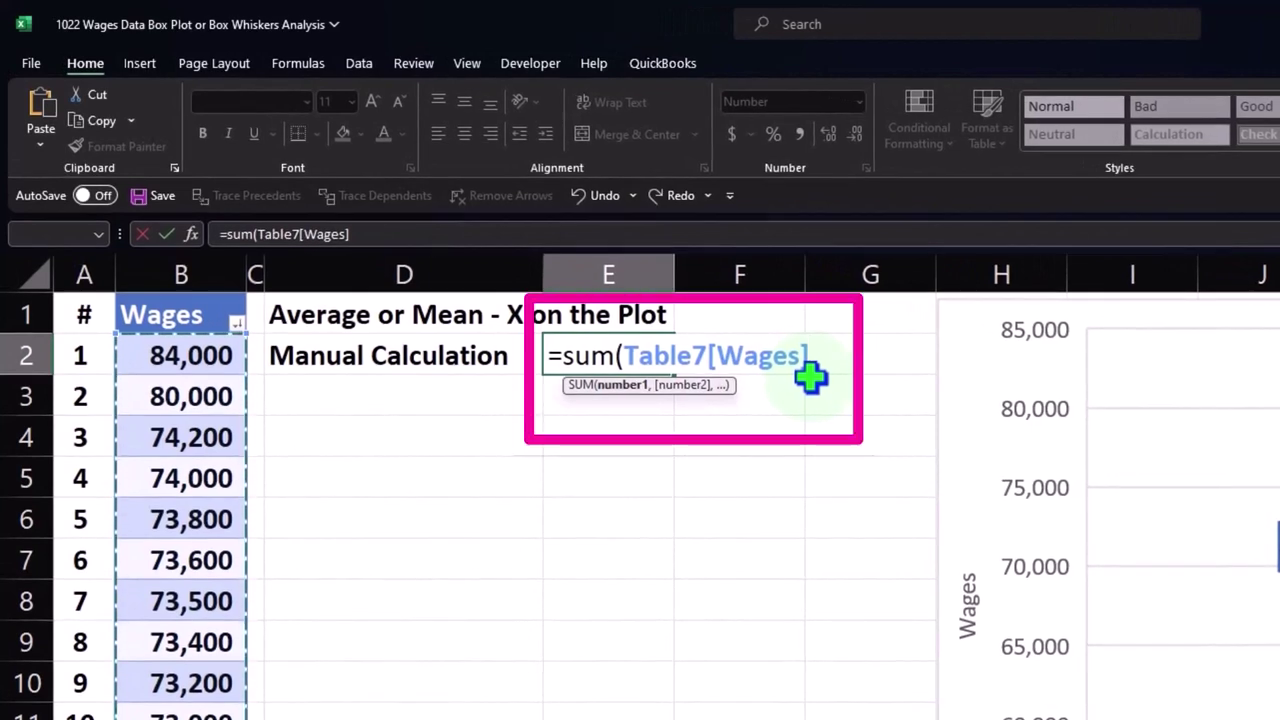
pyautogui.press('Return')
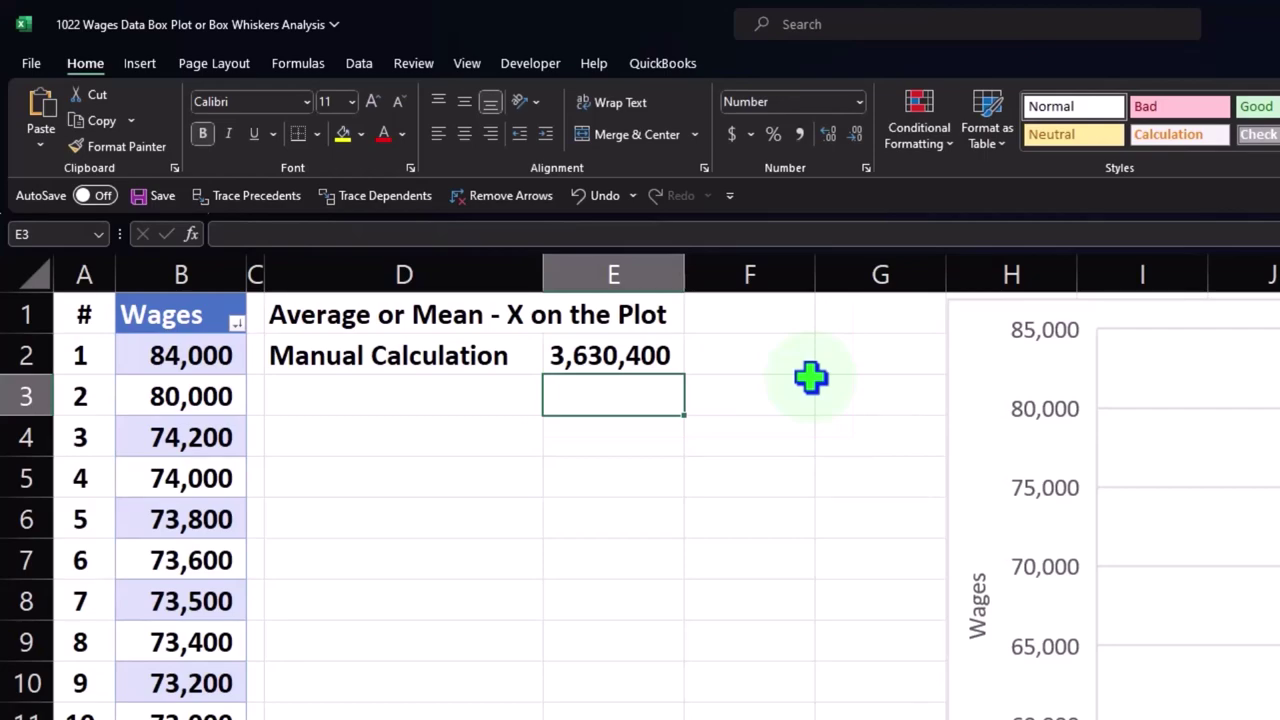
# Enter a COUNT formula in cell E3 that counts the values in the whole Wages column, Table7[Wages]
pyautogui.scroll(-1, 382, 700)
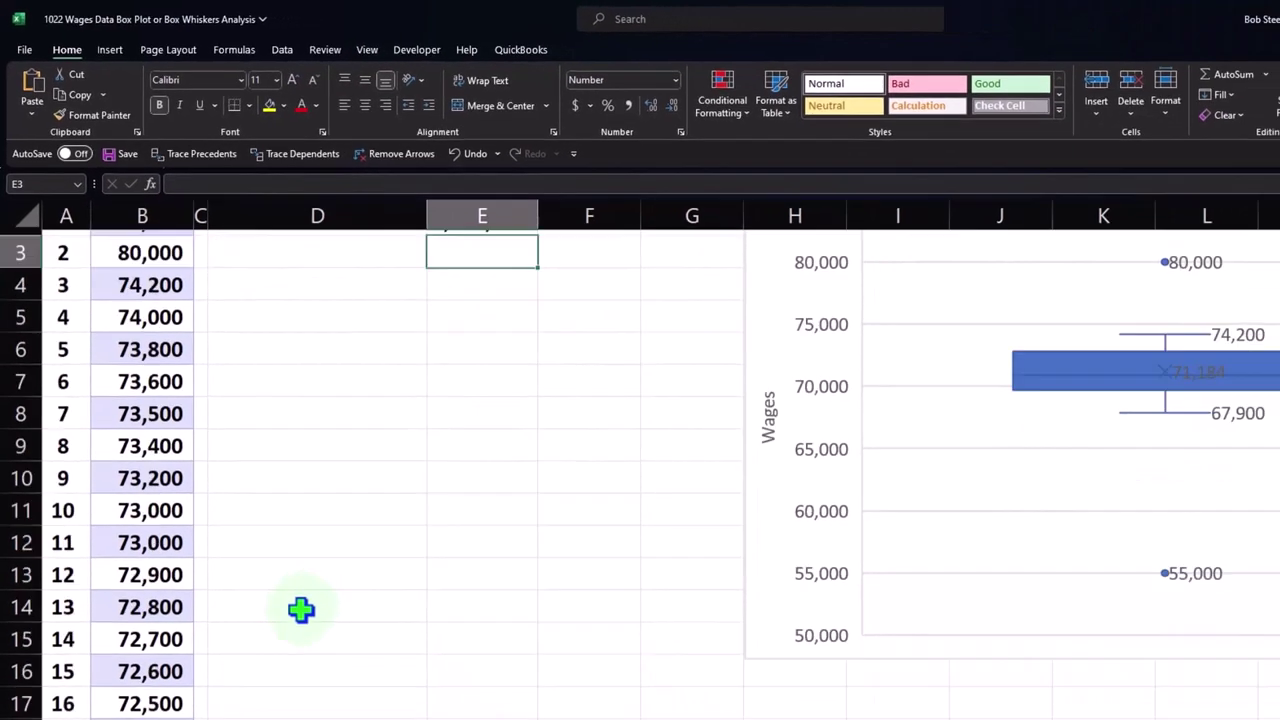
pyautogui.scroll(-12, 301, 610)
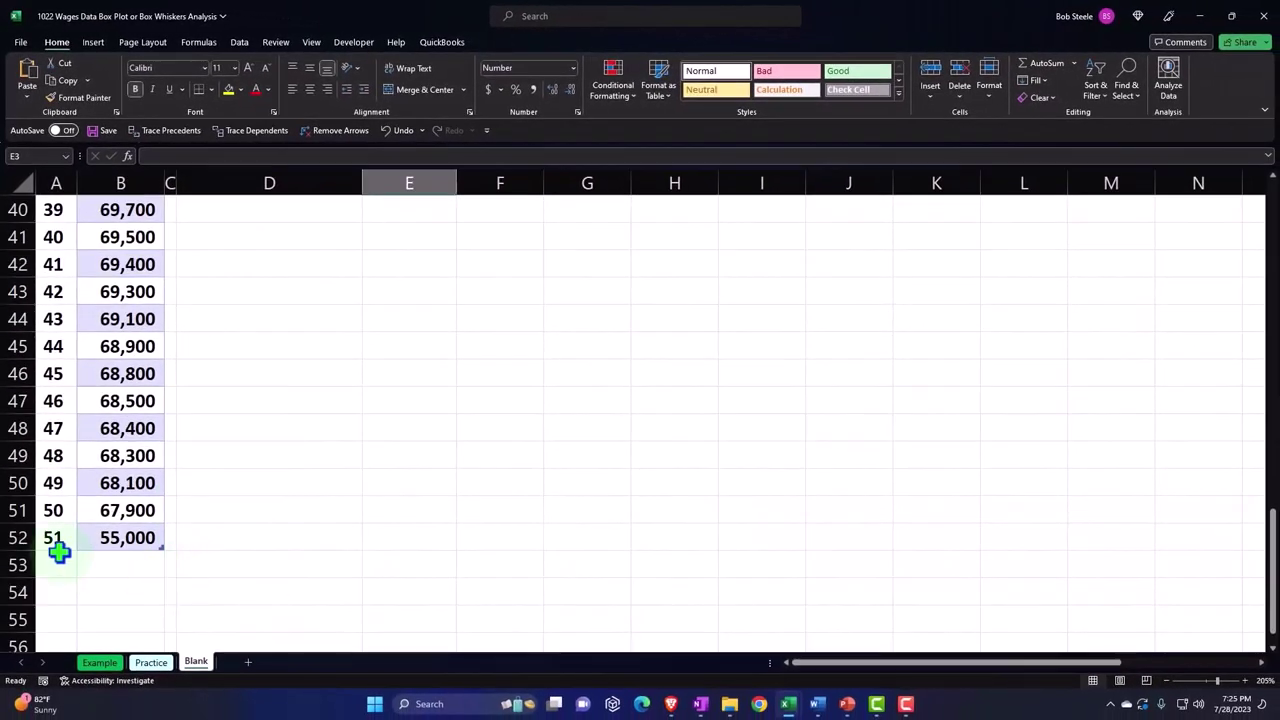
pyautogui.scroll(13, 254, 560)
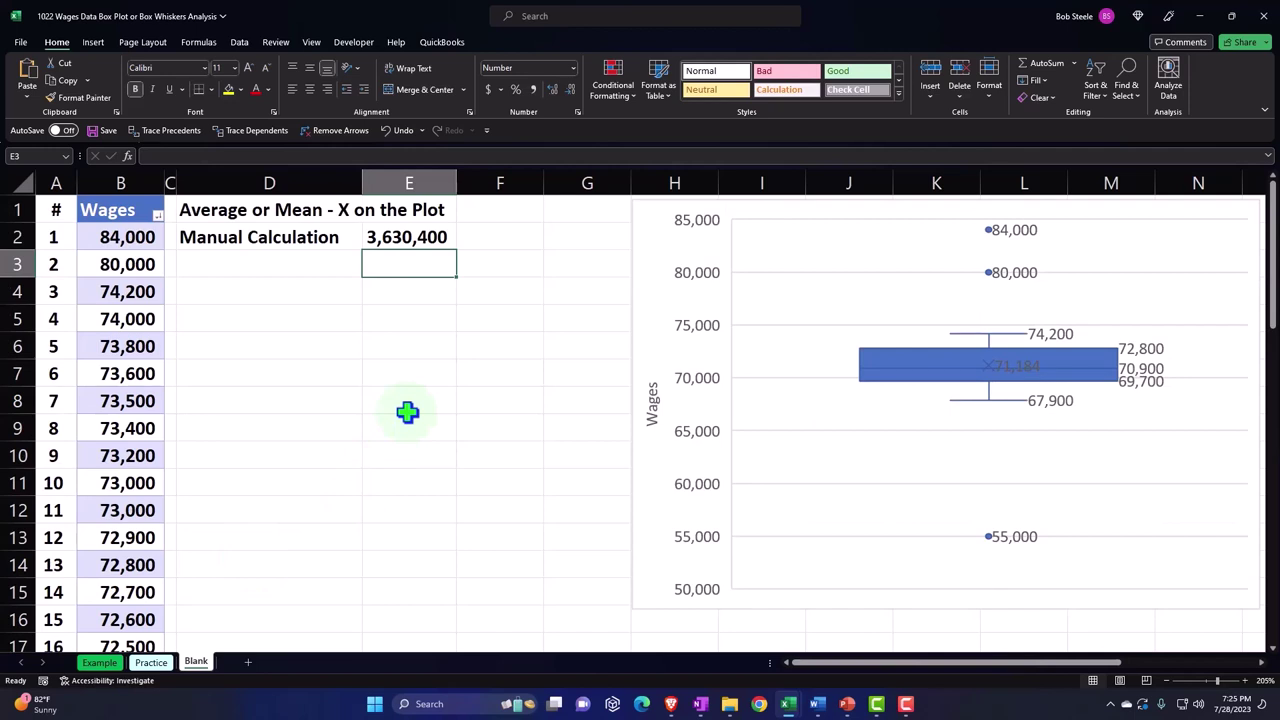
pyautogui.write('=coun')
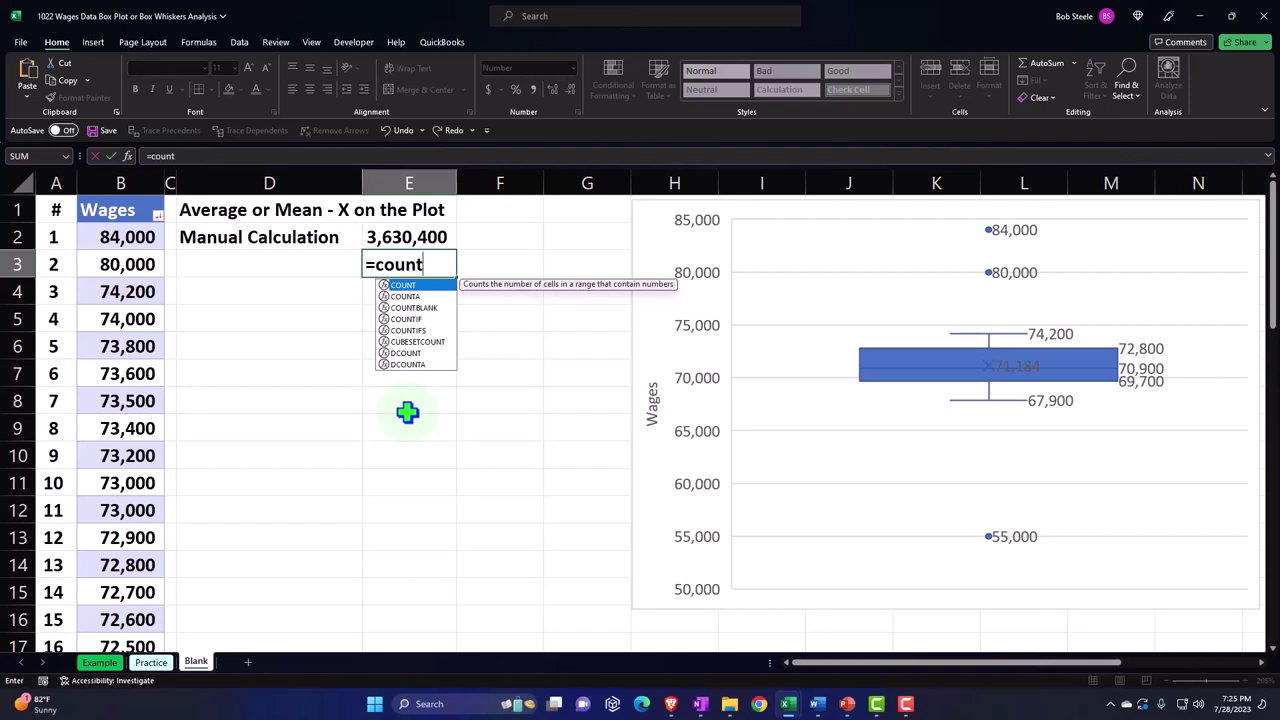
pyautogui.write('t')
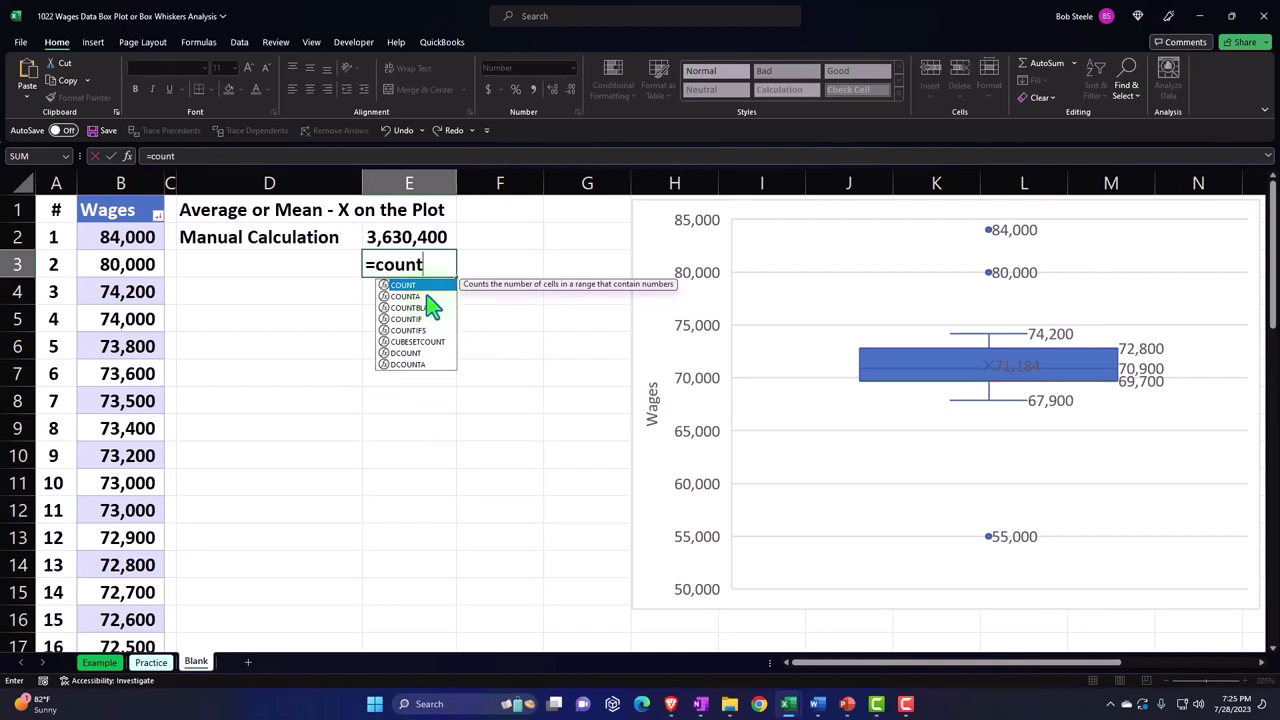
pyautogui.doubleClick(410, 286)
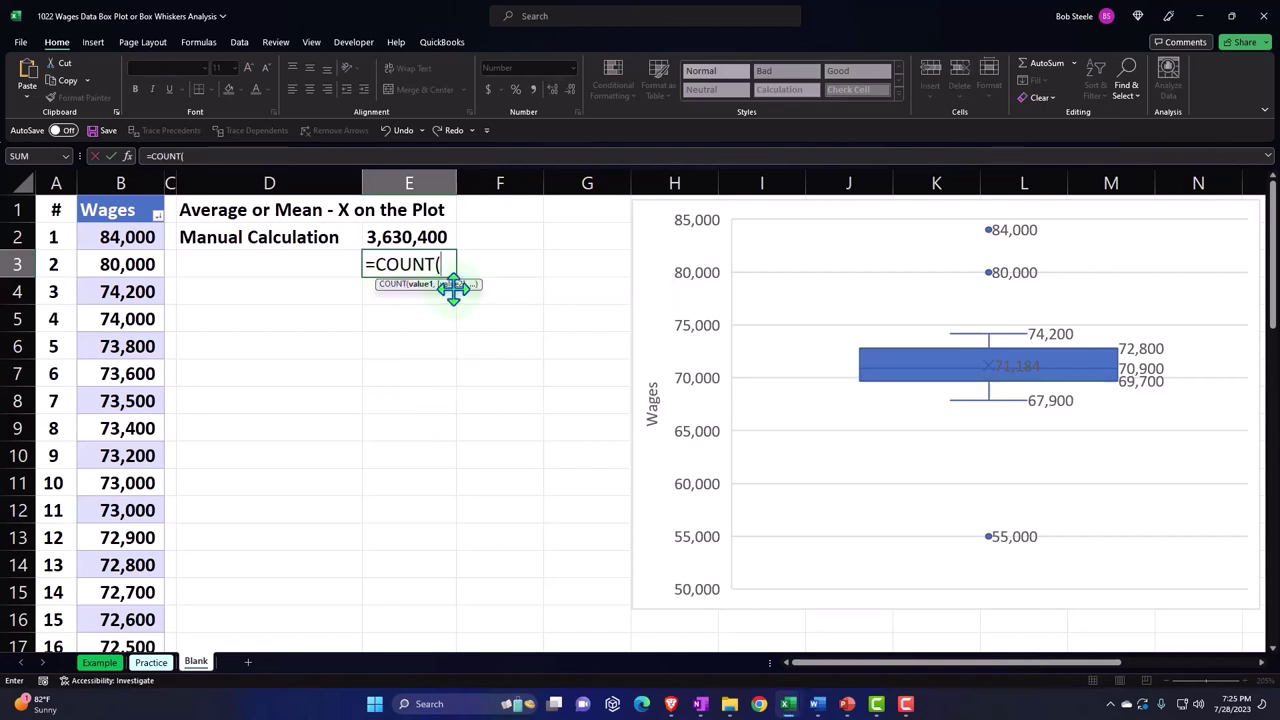
pyautogui.moveTo(118, 237); pyautogui.dragTo(112, 598)
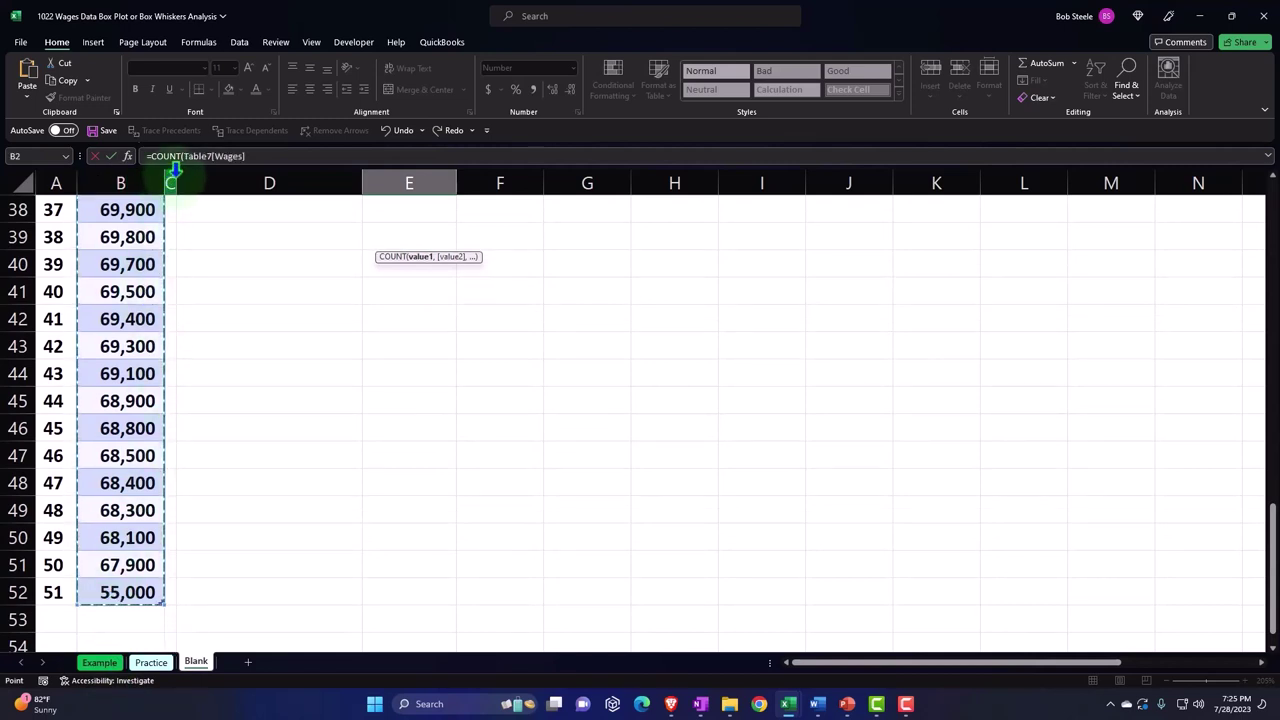
pyautogui.press('Return')
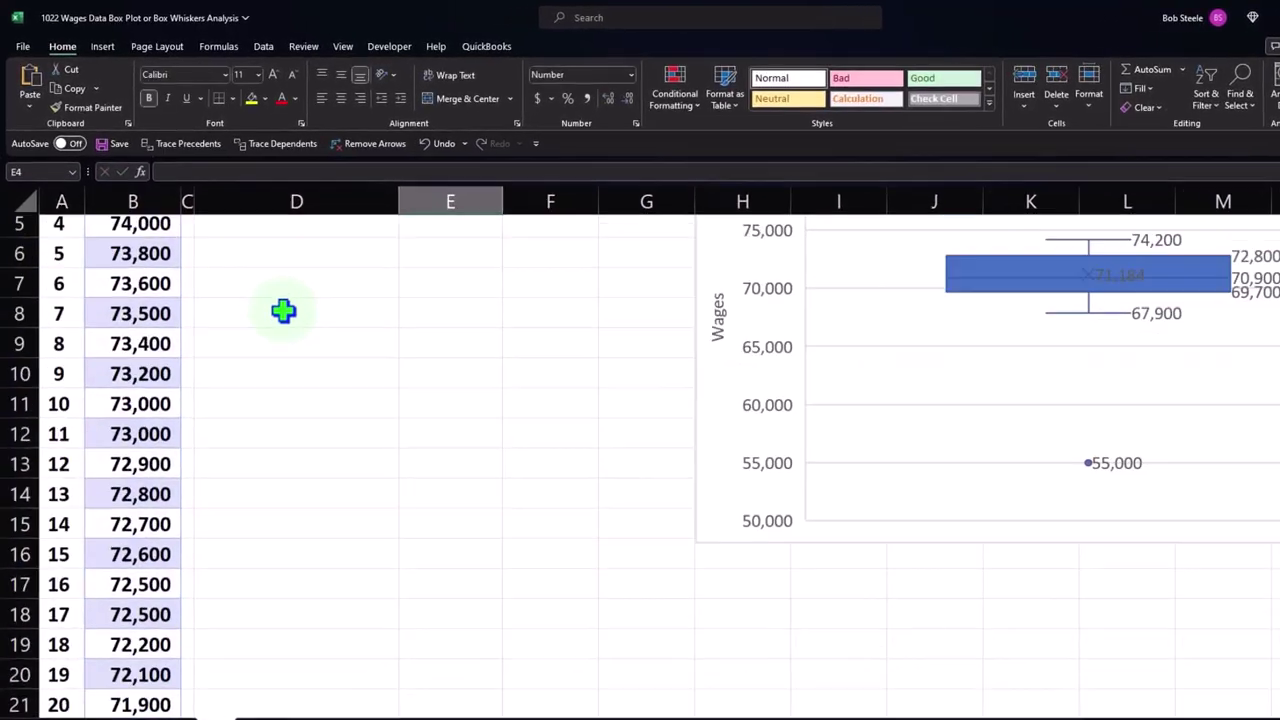
pyautogui.scroll(2, 283, 311)
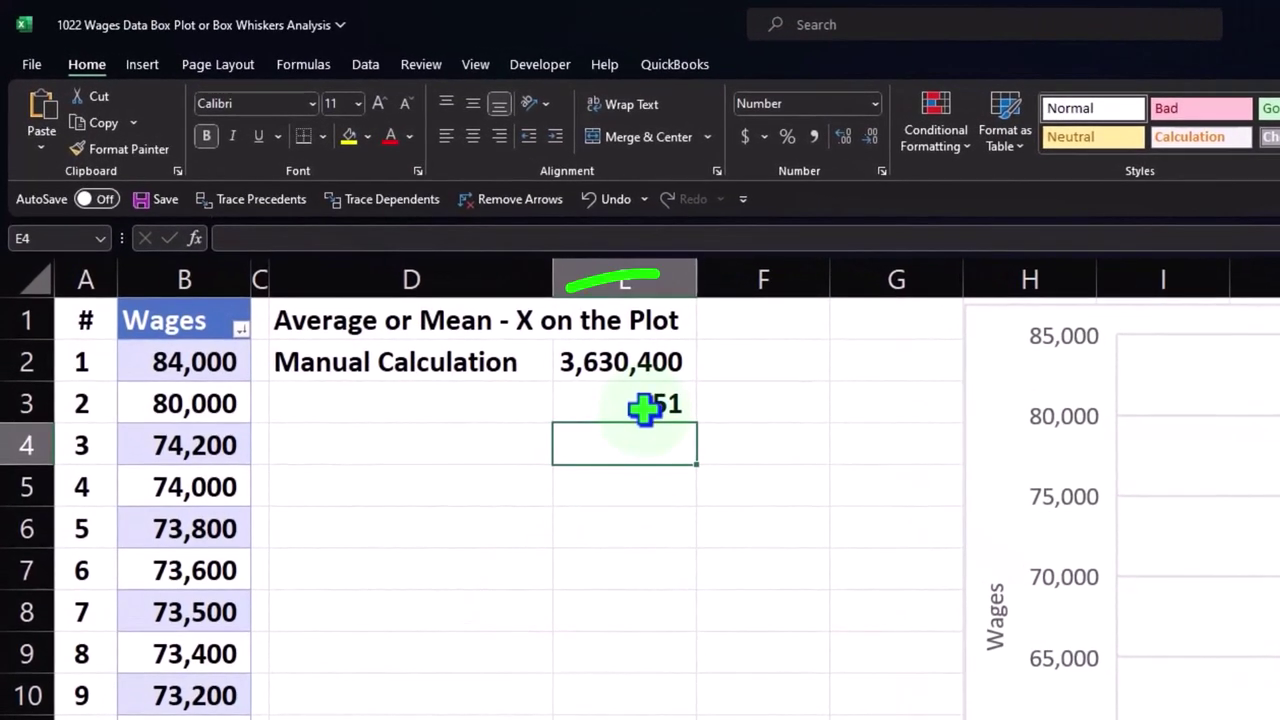
pyautogui.doubleClick(643, 408)
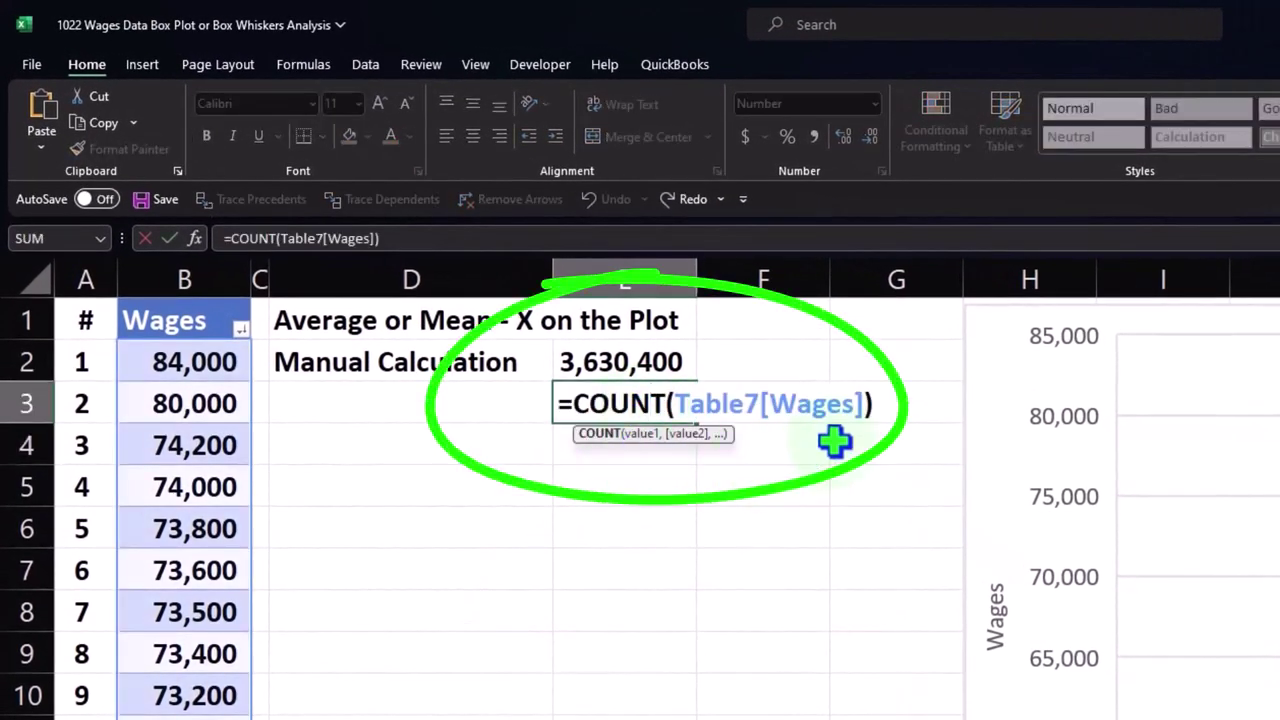
pyautogui.press('Escape')
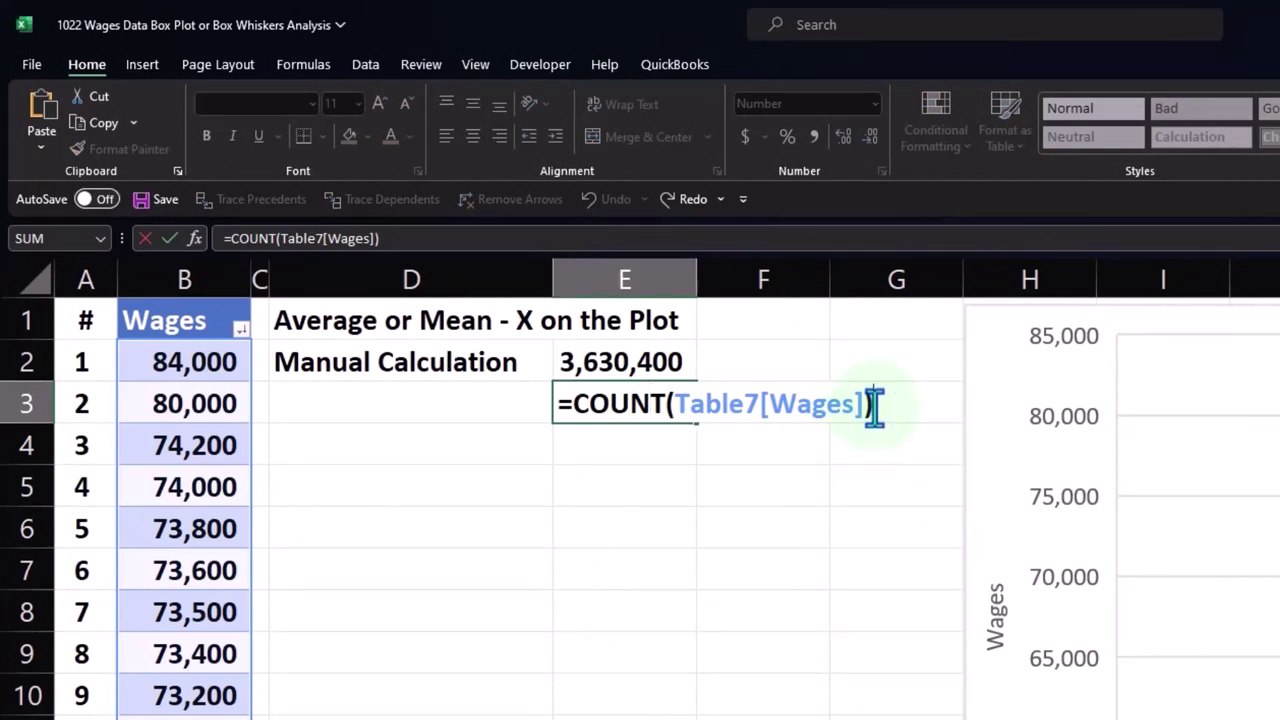
pyautogui.press('Return')
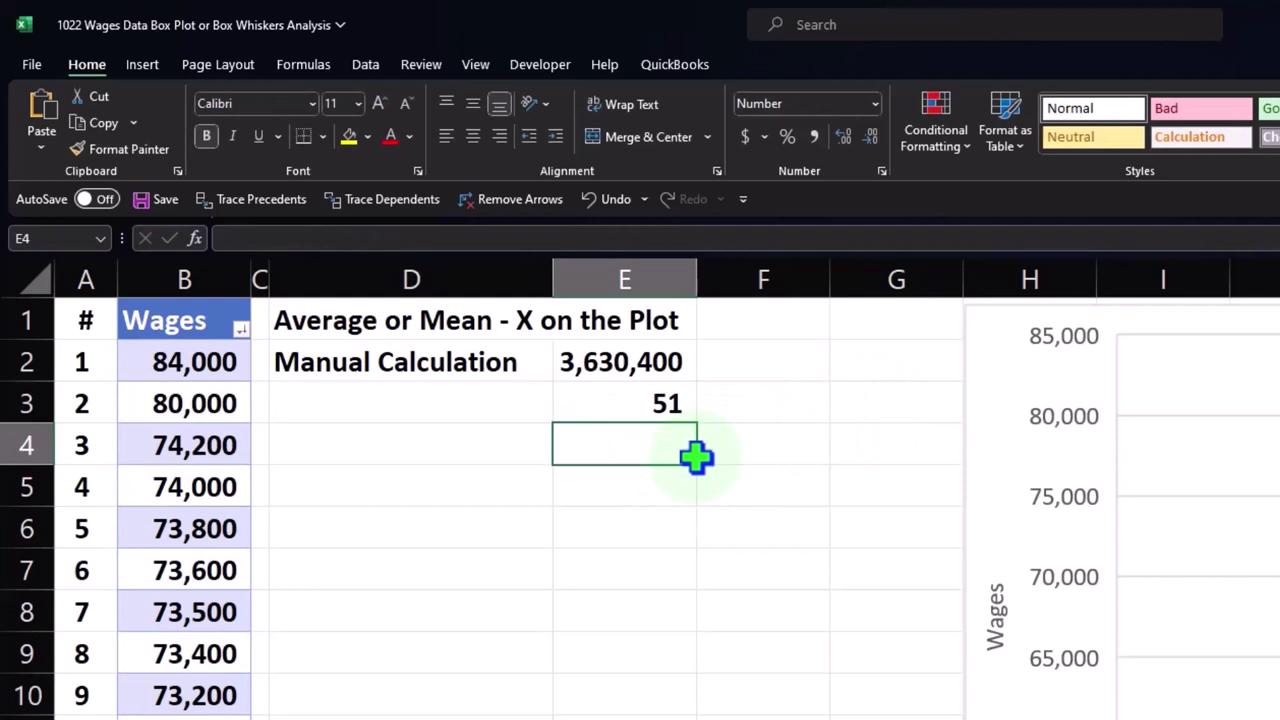
# Enter a formula in cell E4 that divides the wage total in E2 by the count in E3
pyautogui.write('=')
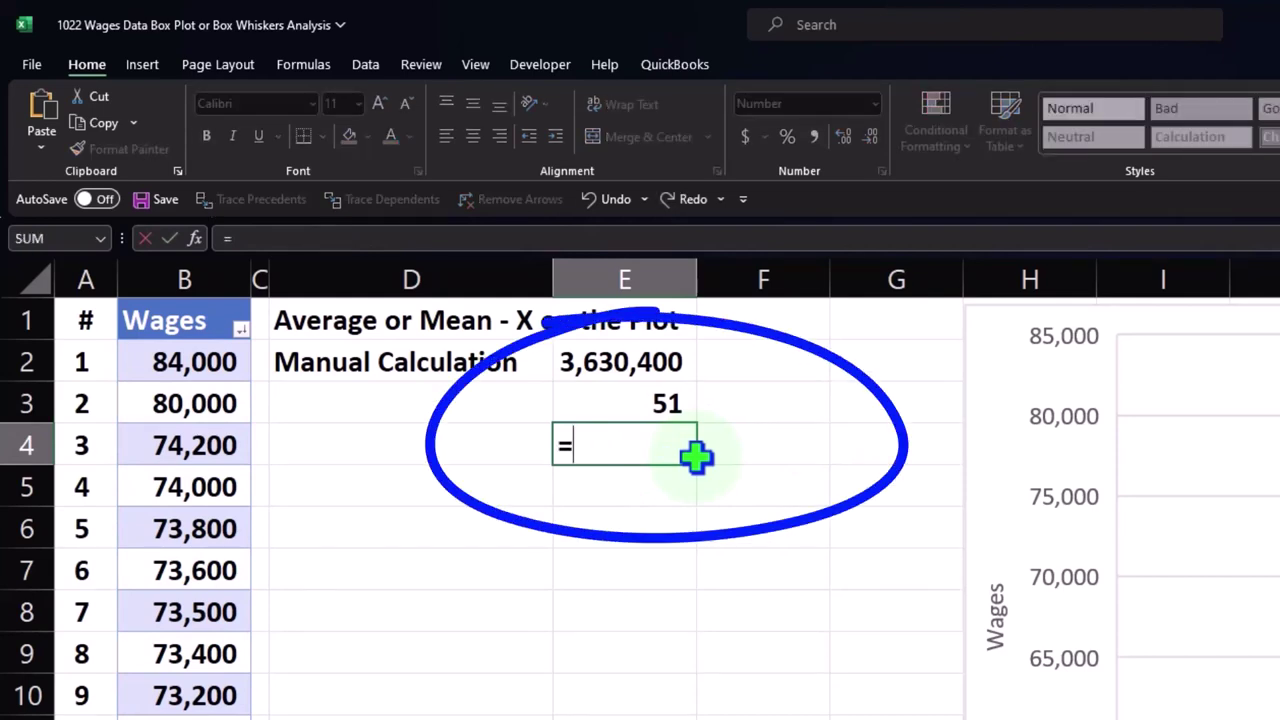
pyautogui.press('Up')
pyautogui.press('Up')
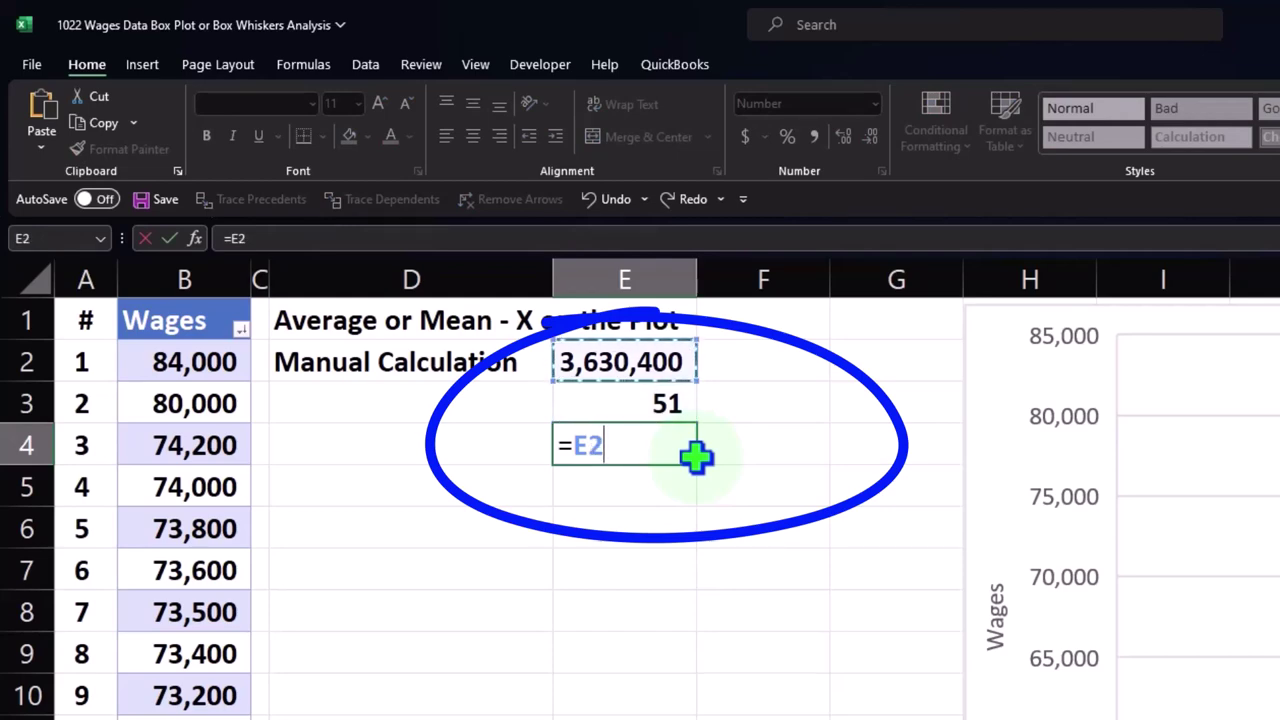
pyautogui.write('/')
pyautogui.press('Up')
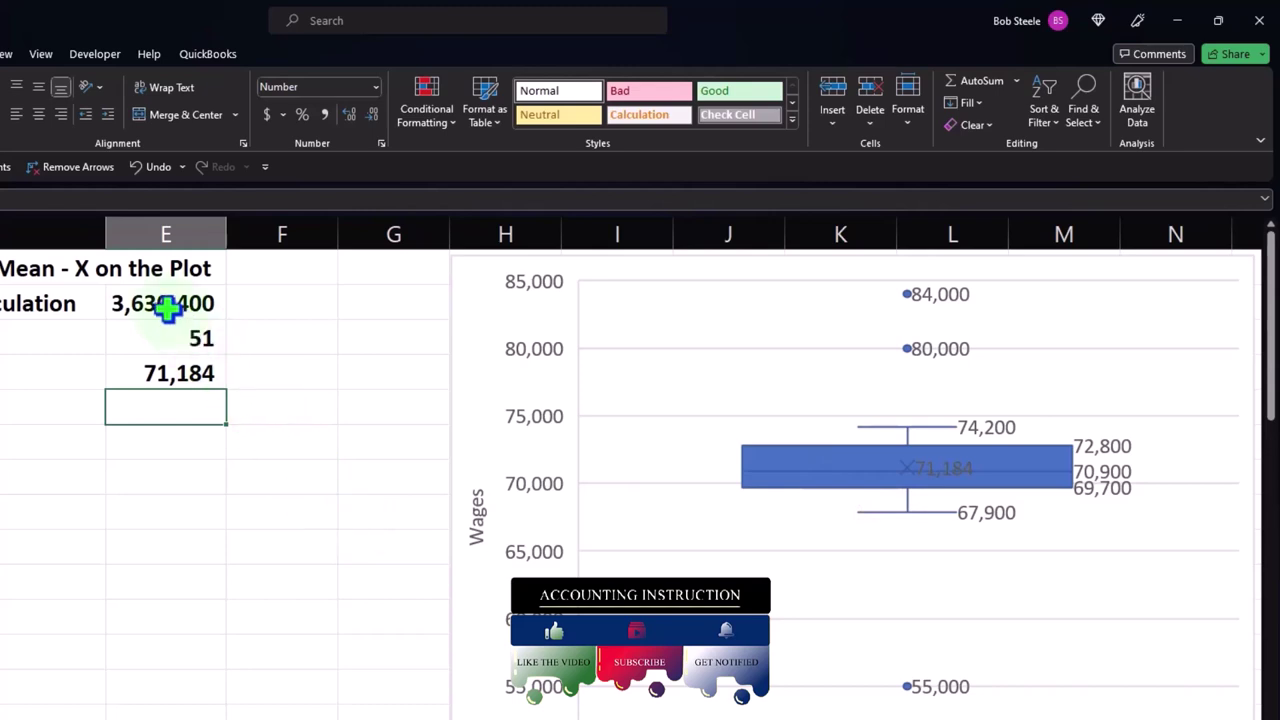
# Clear the sum, count and average formulas from cells E2:E4
pyautogui.moveTo(160, 305); pyautogui.dragTo(160, 357)
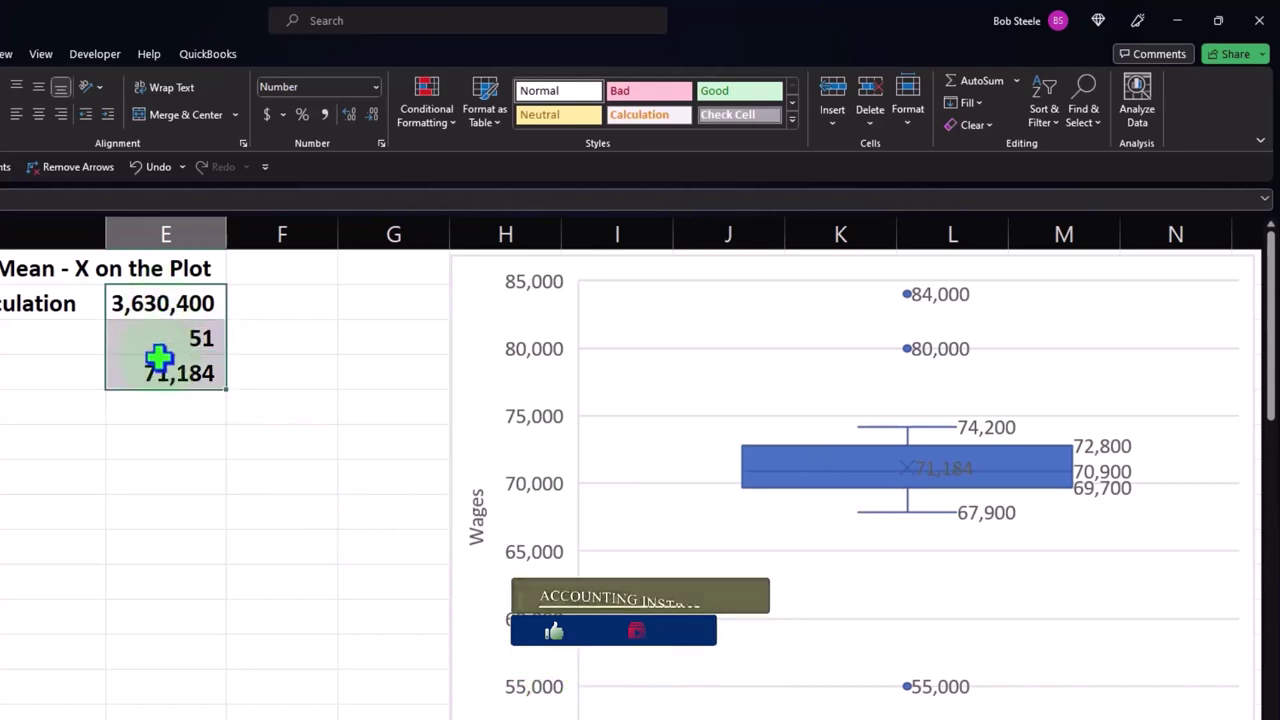
pyautogui.press('Delete')
# Begin a single combined formula in cell E2 with the sum of the Wages column, Table7[Wages]
pyautogui.press('F2')
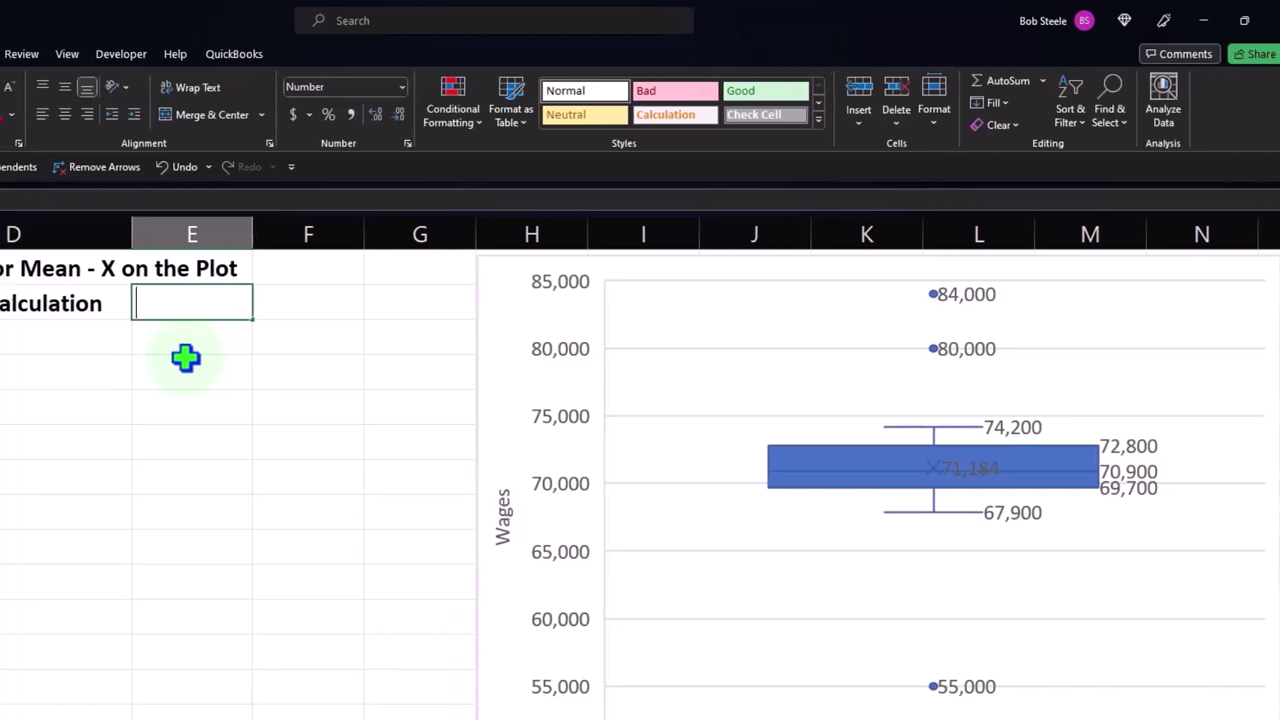
pyautogui.write('=')
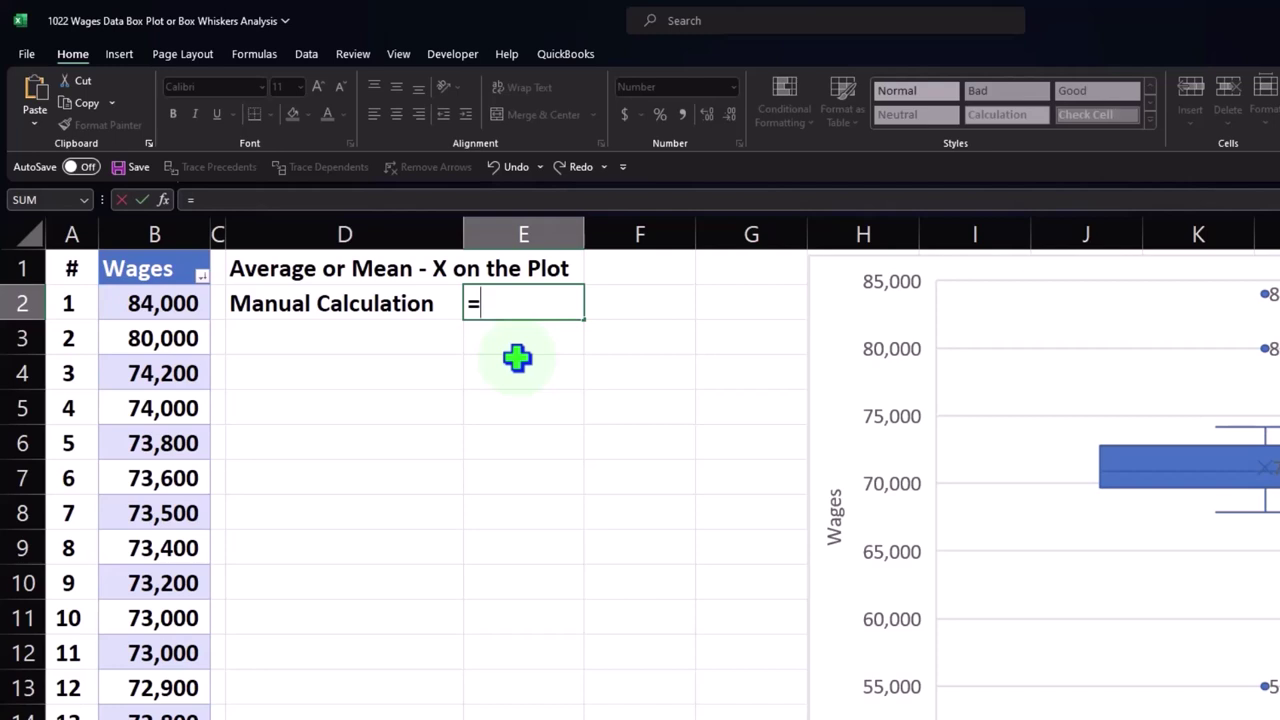
pyautogui.write('sum')
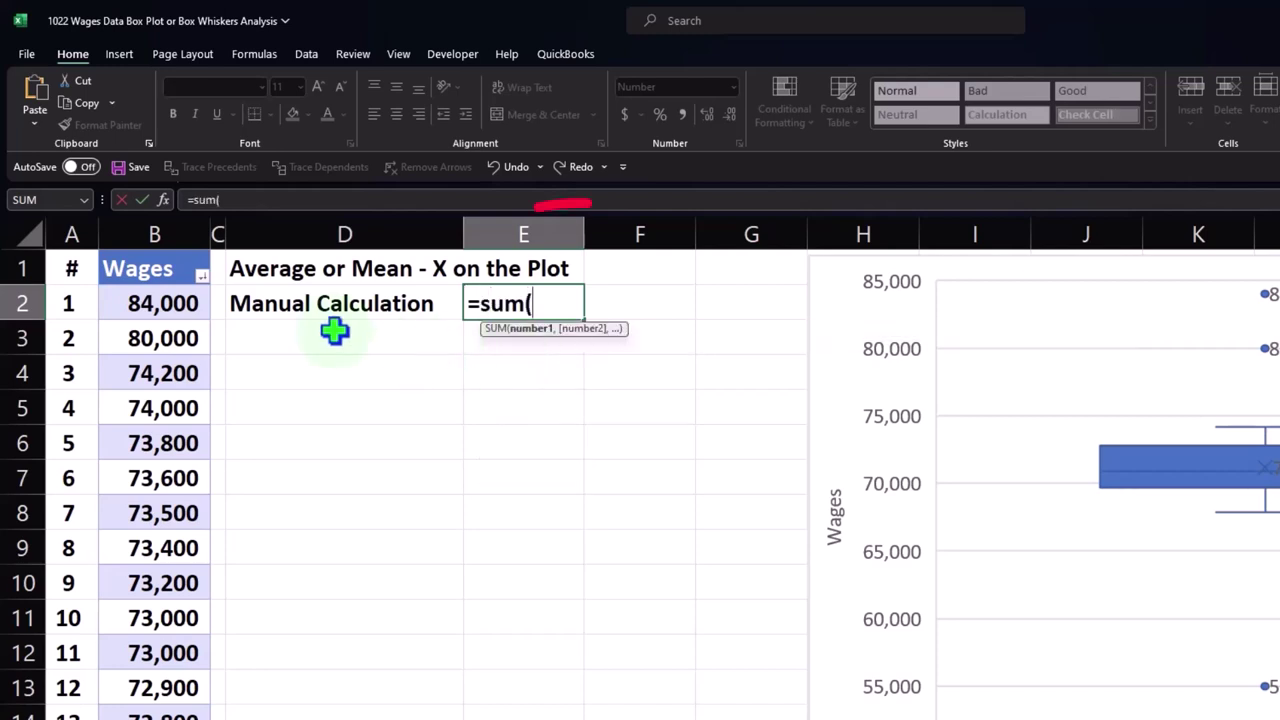
pyautogui.write('(')
pyautogui.click(155, 240)
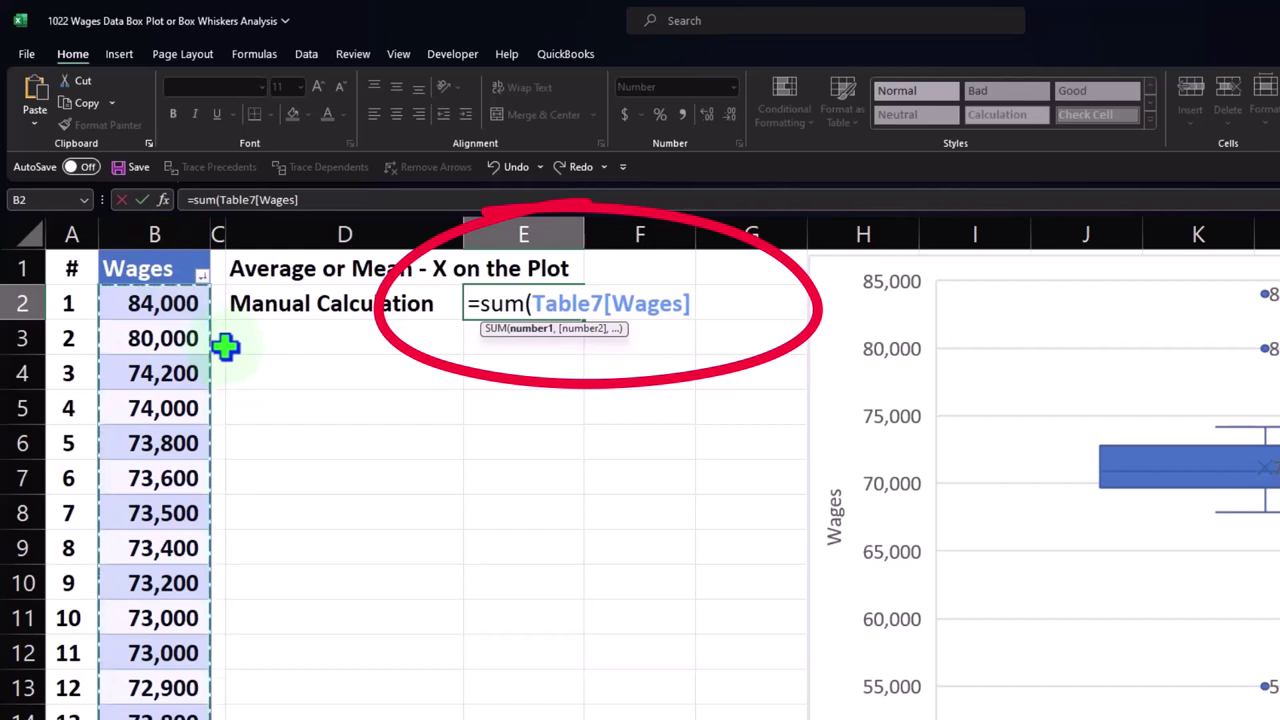
pyautogui.write(',')
pyautogui.press('BackSpace')
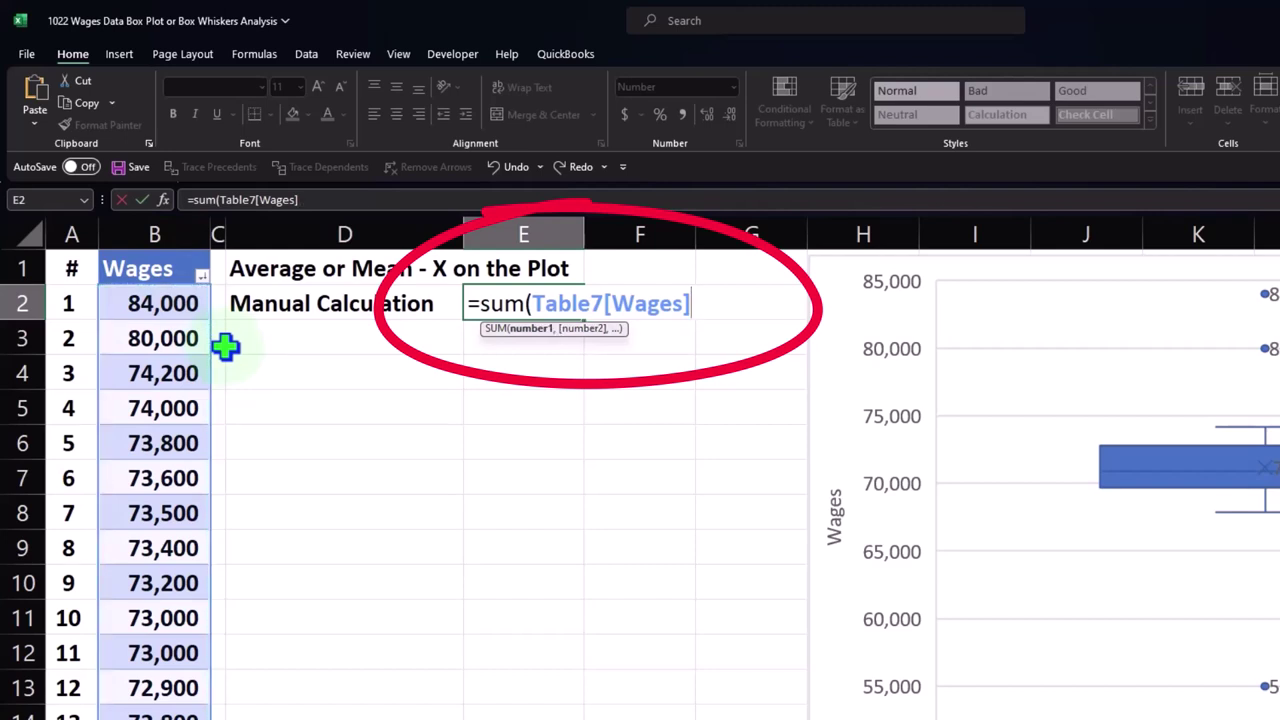
# Complete the E2 formula by dividing by COUNT(Table7[Wages]), and accept the suggested correction of the closing parentheses
pyautogui.write('/count')
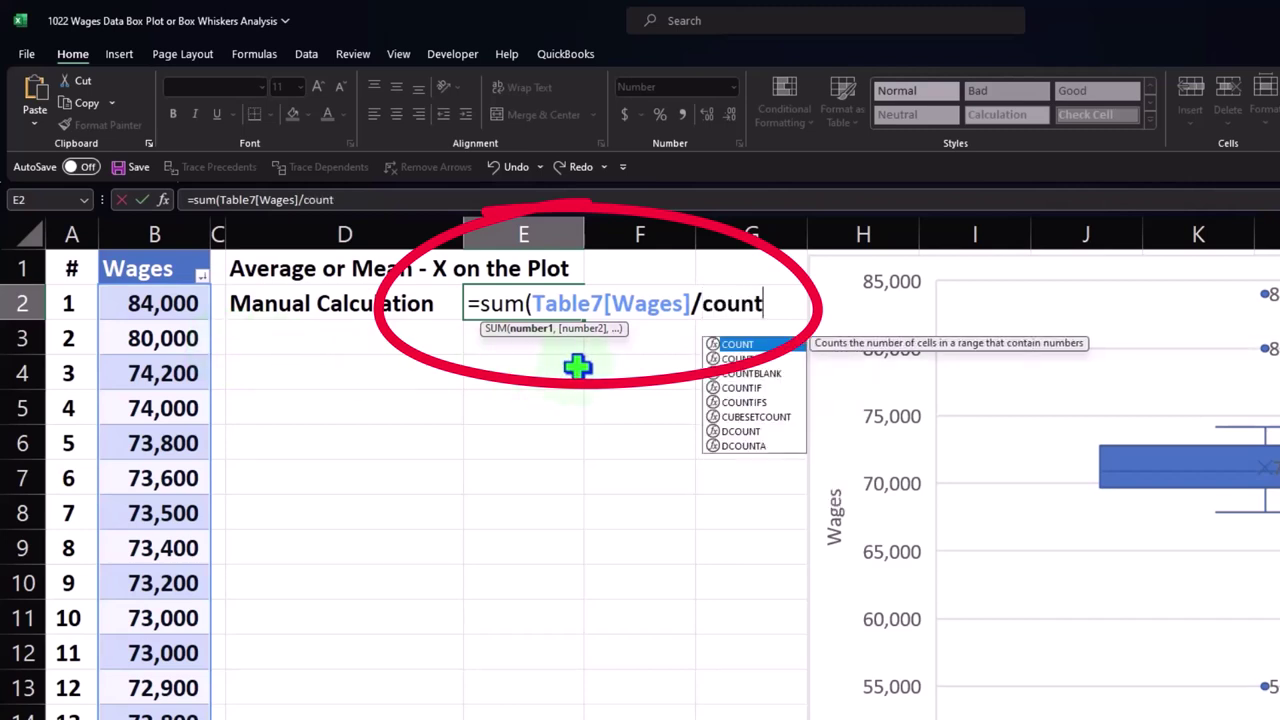
pyautogui.doubleClick(739, 345)
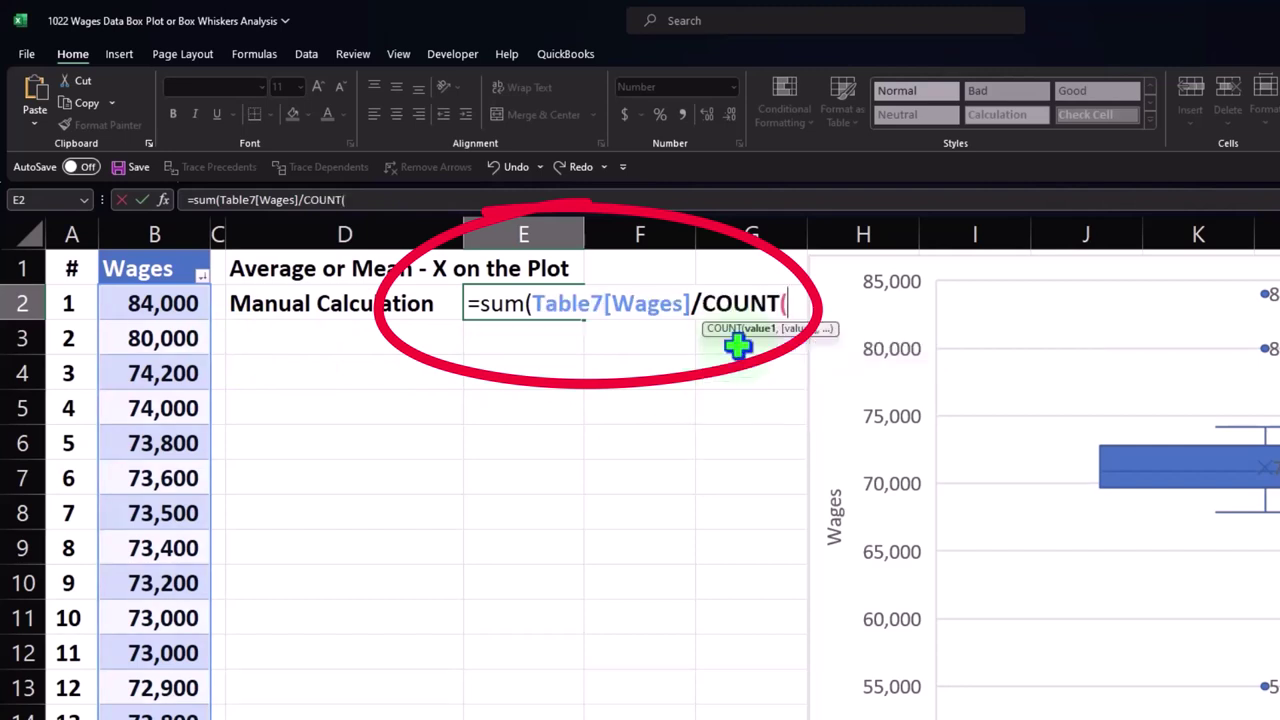
pyautogui.click(154, 240)
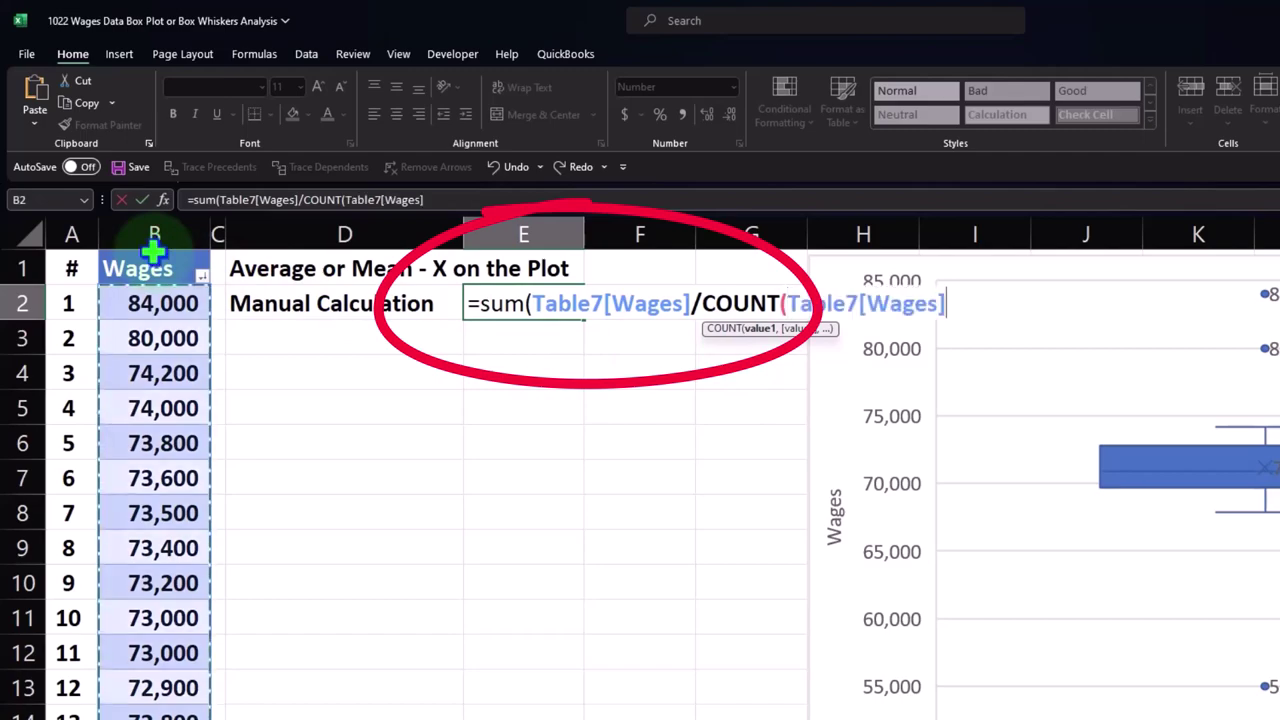
pyautogui.scroll(-15, 183, 345)
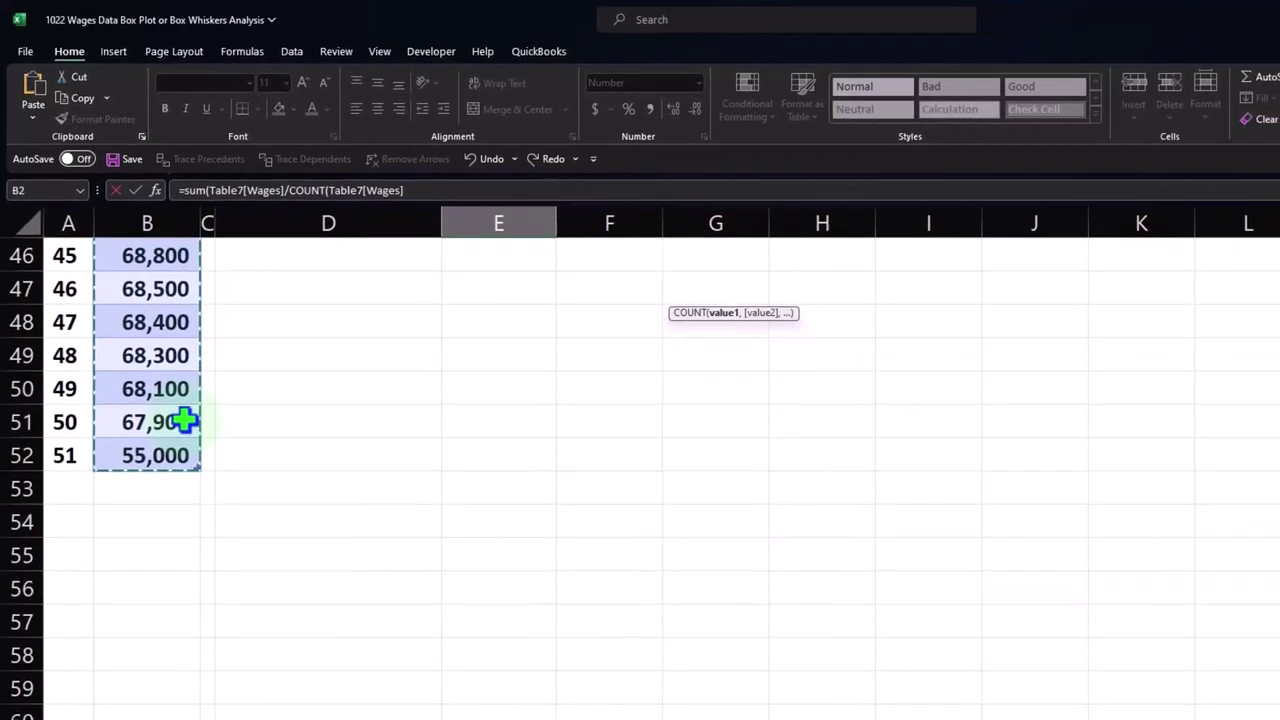
pyautogui.scroll(15, 185, 415)
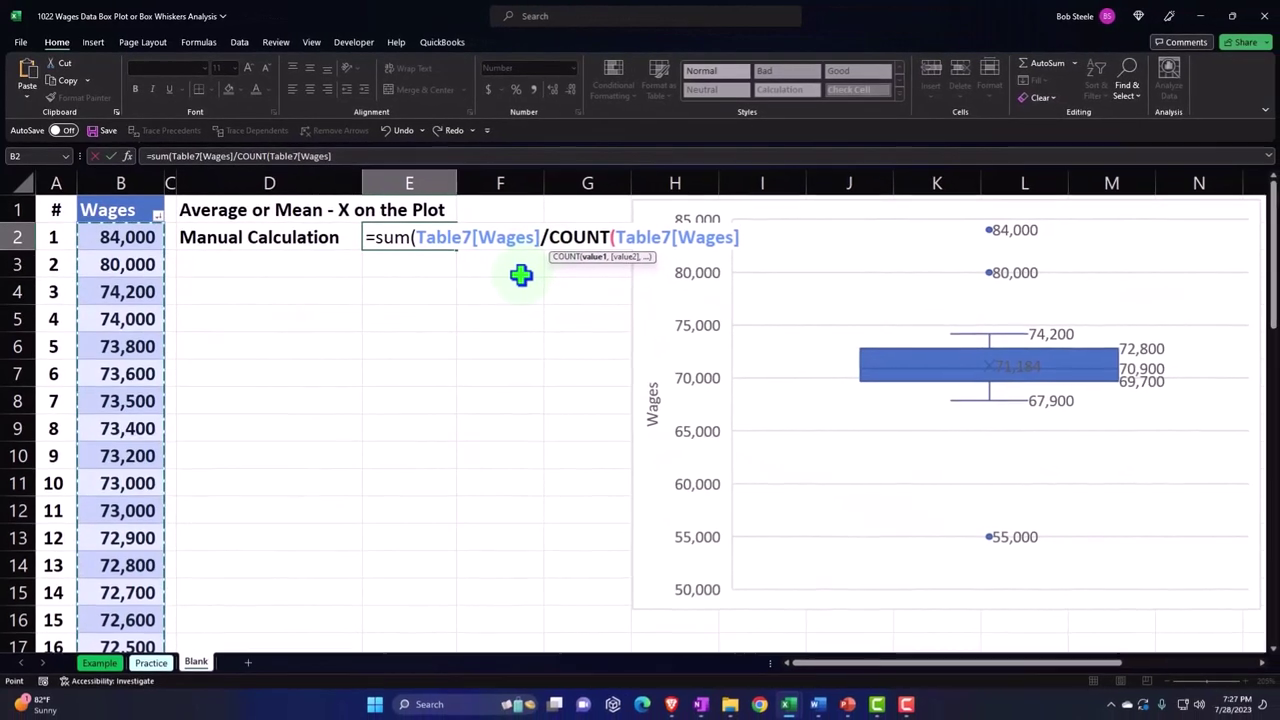
pyautogui.press('Return')
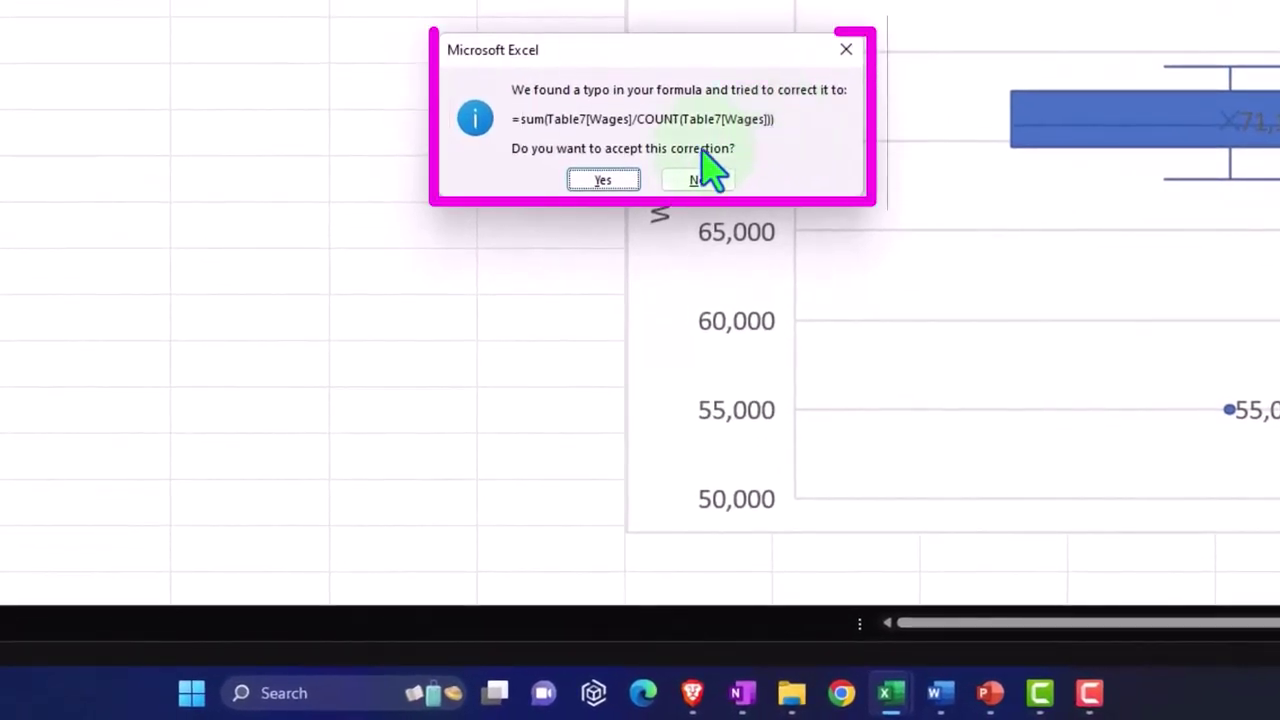
pyautogui.click(603, 180)
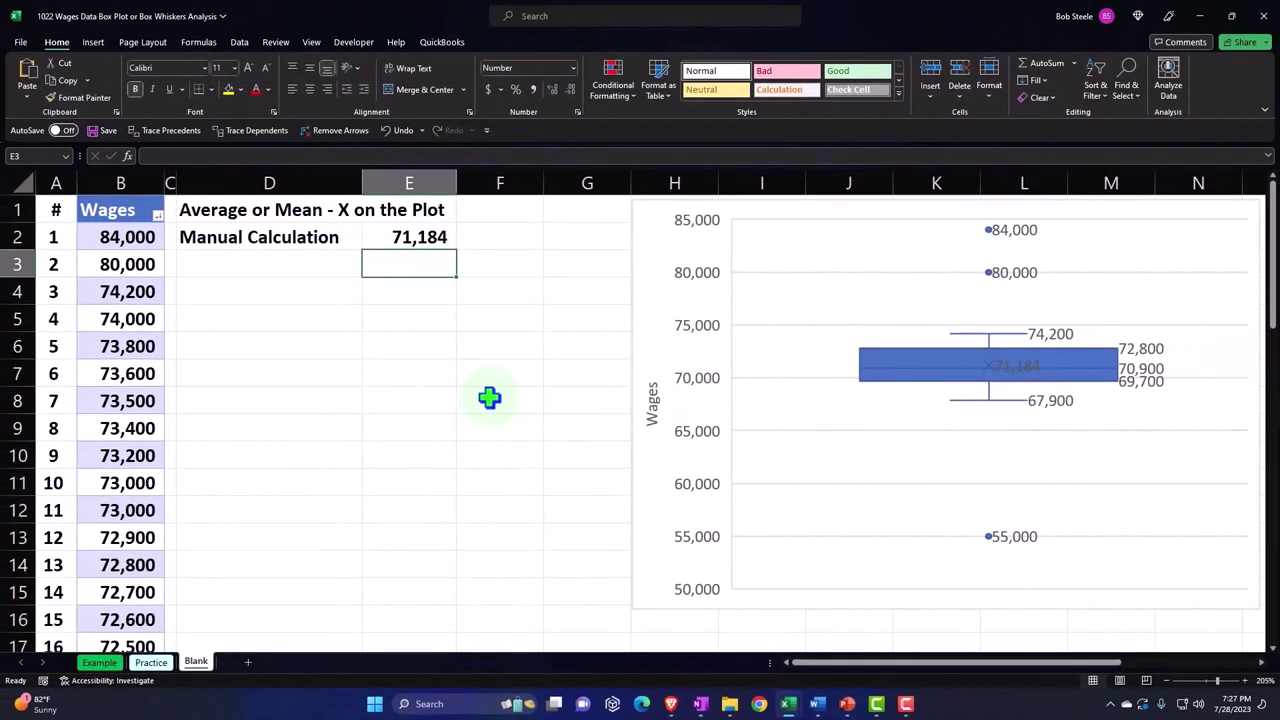
# Enter the label Formula in cell D3, below Manual Calculation
pyautogui.press('Left')
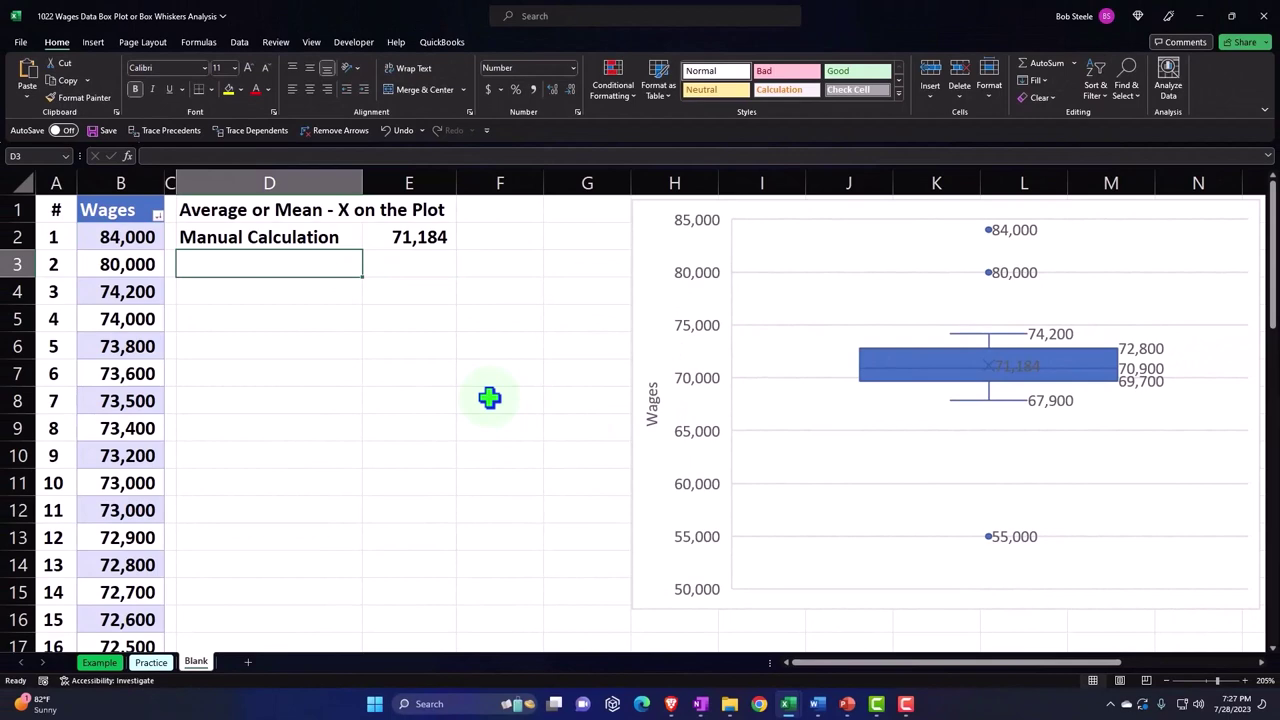
pyautogui.write('Formula')
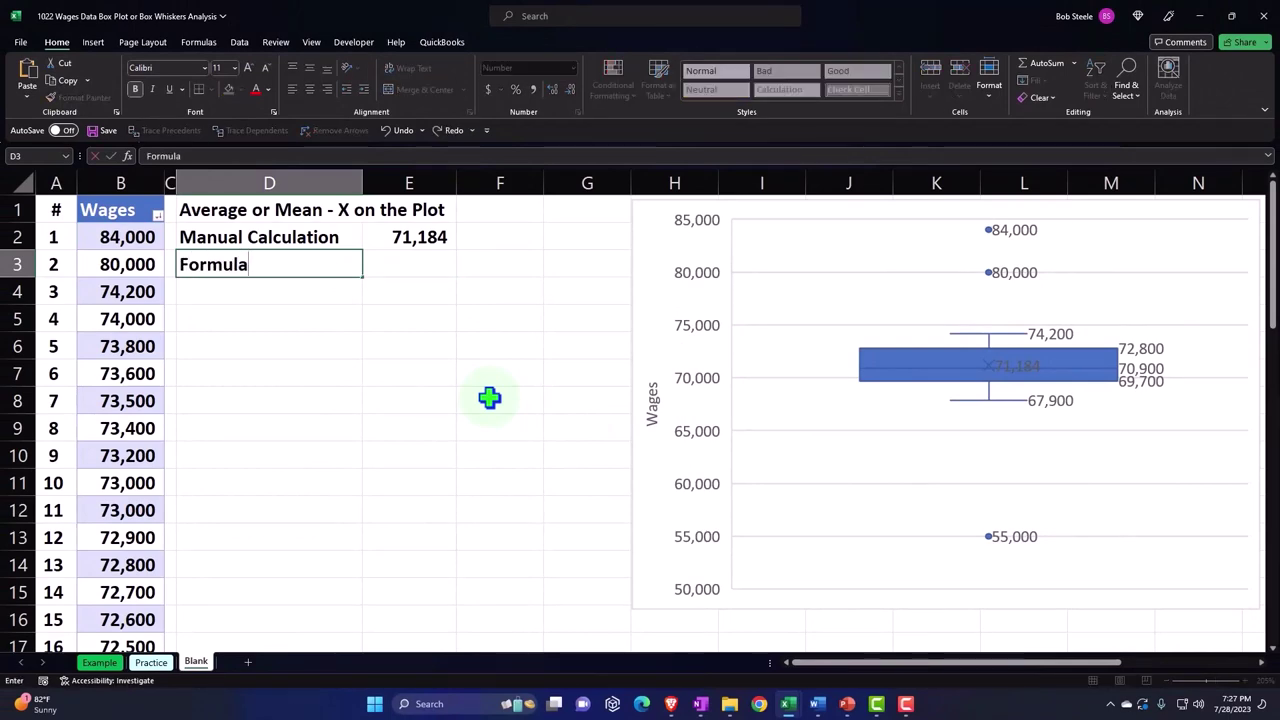
pyautogui.press('Right')
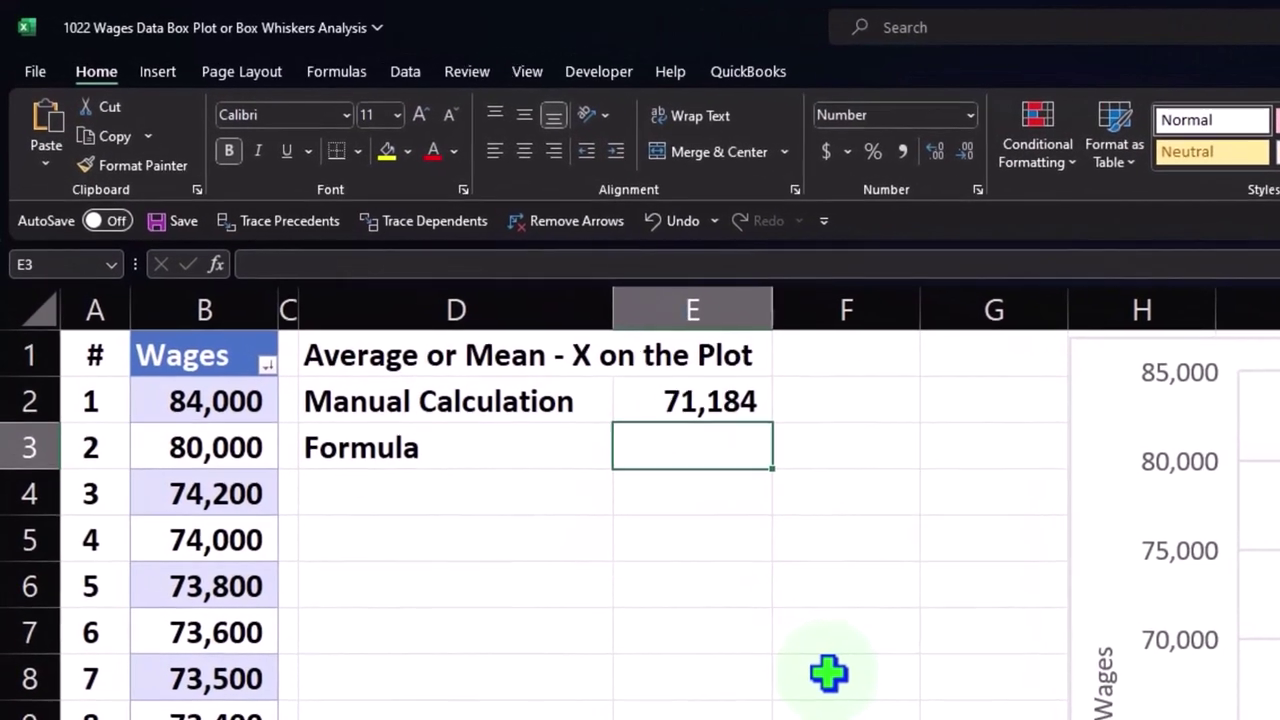
# Calculate the mean in cell E3 with the AVERAGE function on the Wages column, Table7[Wages]
pyautogui.write('=')
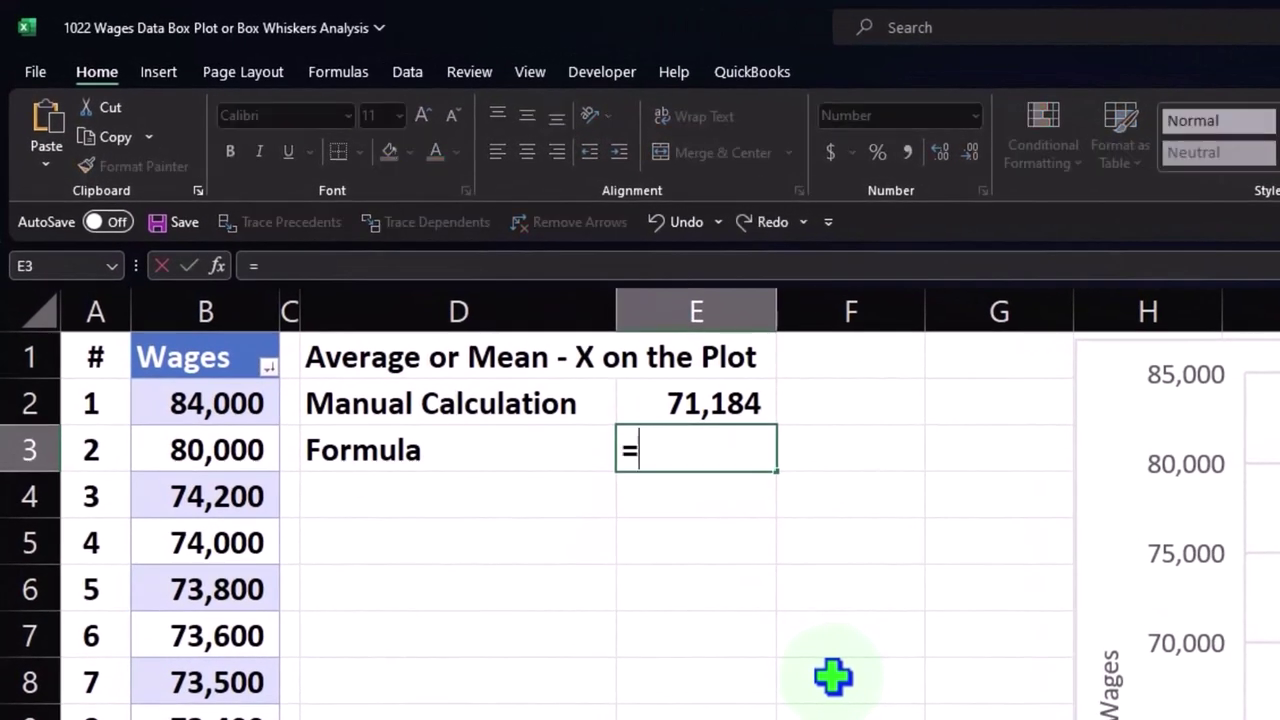
pyautogui.write('ave')
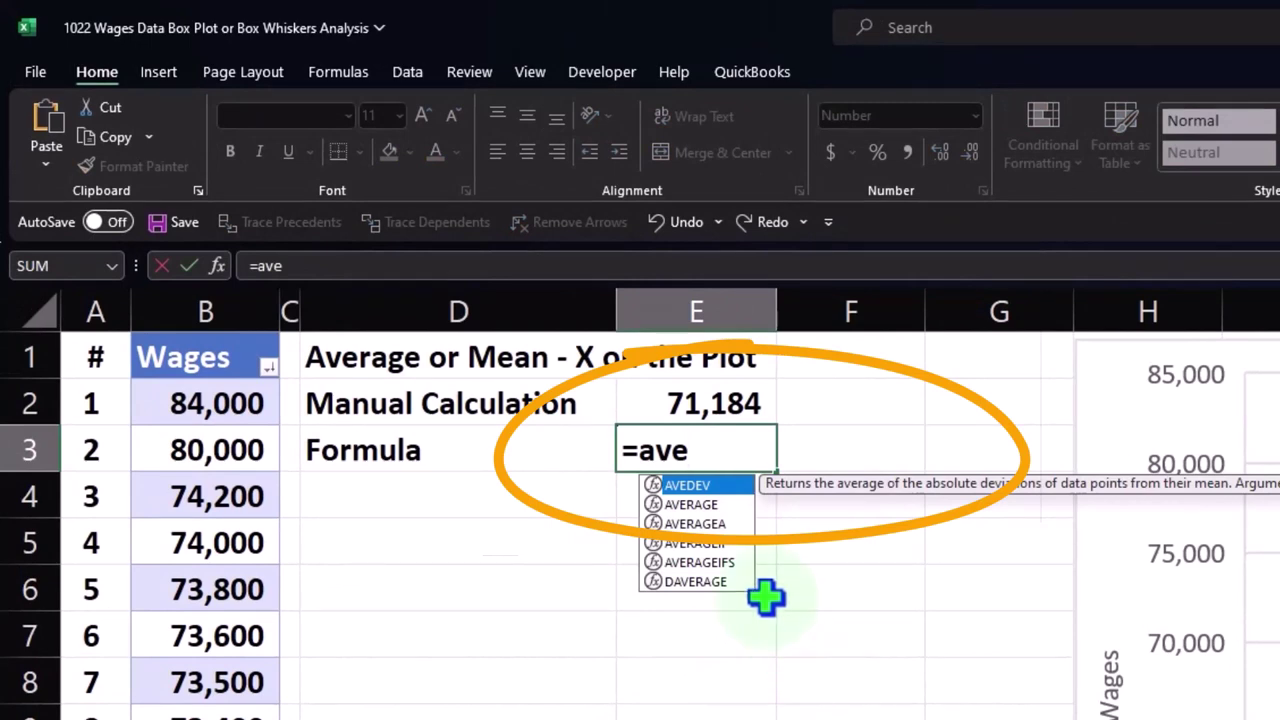
pyautogui.click(692, 508)
pyautogui.doubleClick(690, 506)
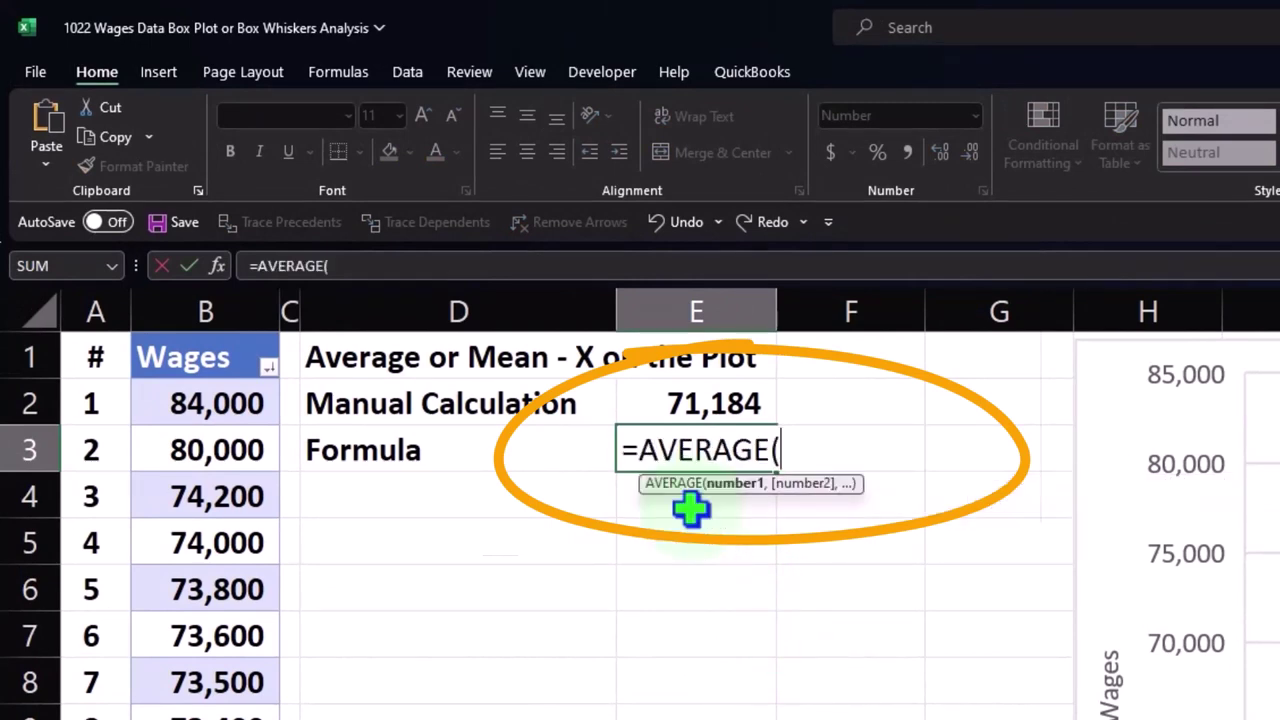
pyautogui.click(206, 320)
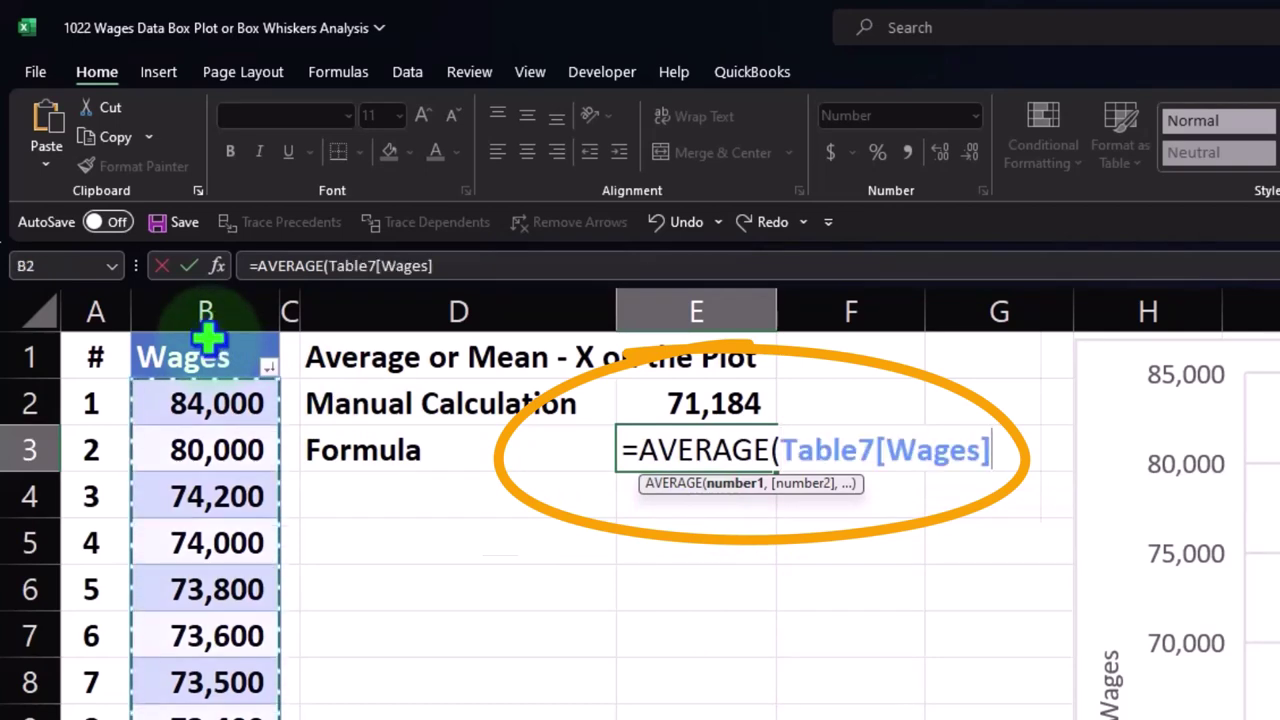
pyautogui.press('Return')
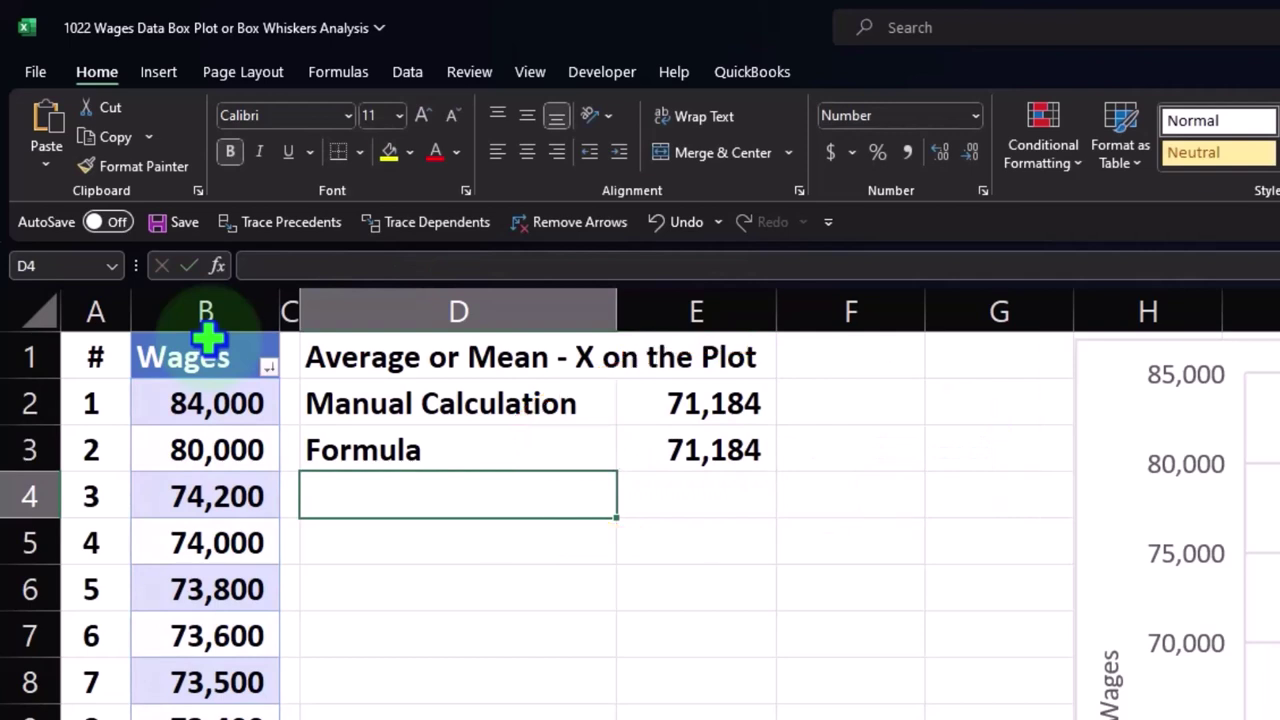
# Indent the Manual Calculation and Formula labels in cells D2:D3 by one level
pyautogui.click(455, 418)
pyautogui.moveTo(455, 420); pyautogui.dragTo(458, 447)
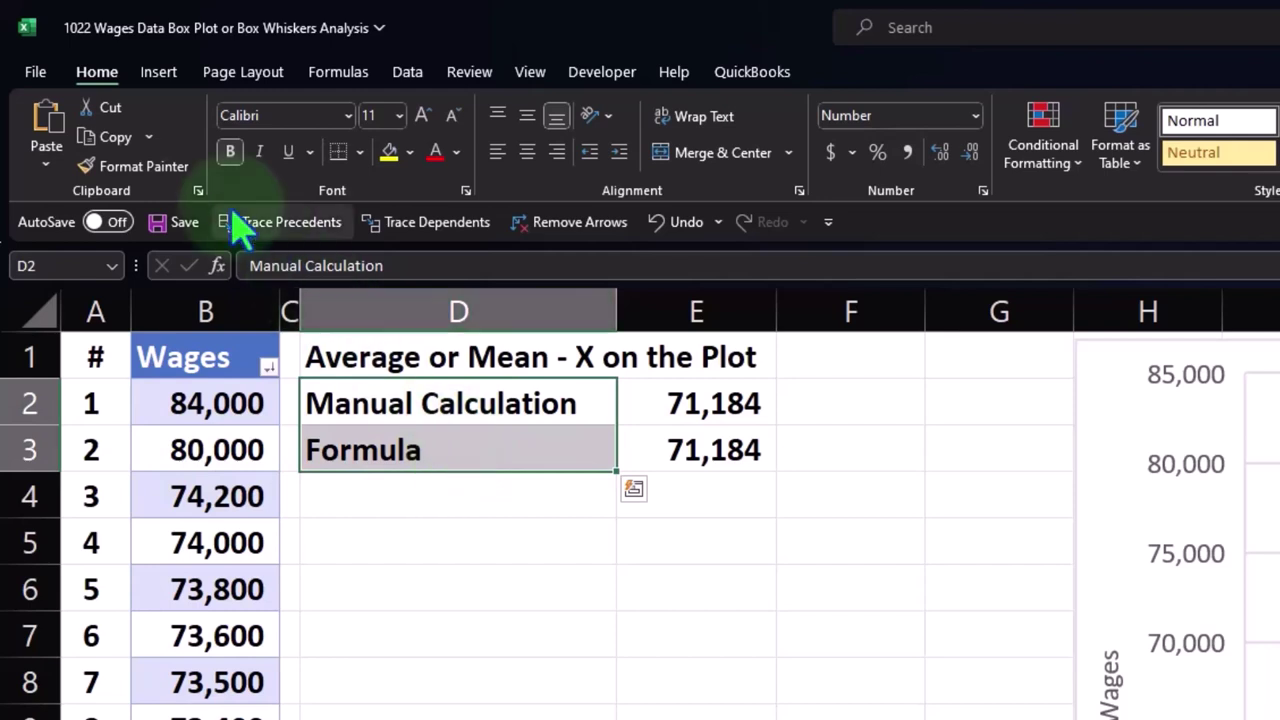
pyautogui.click(105, 100)
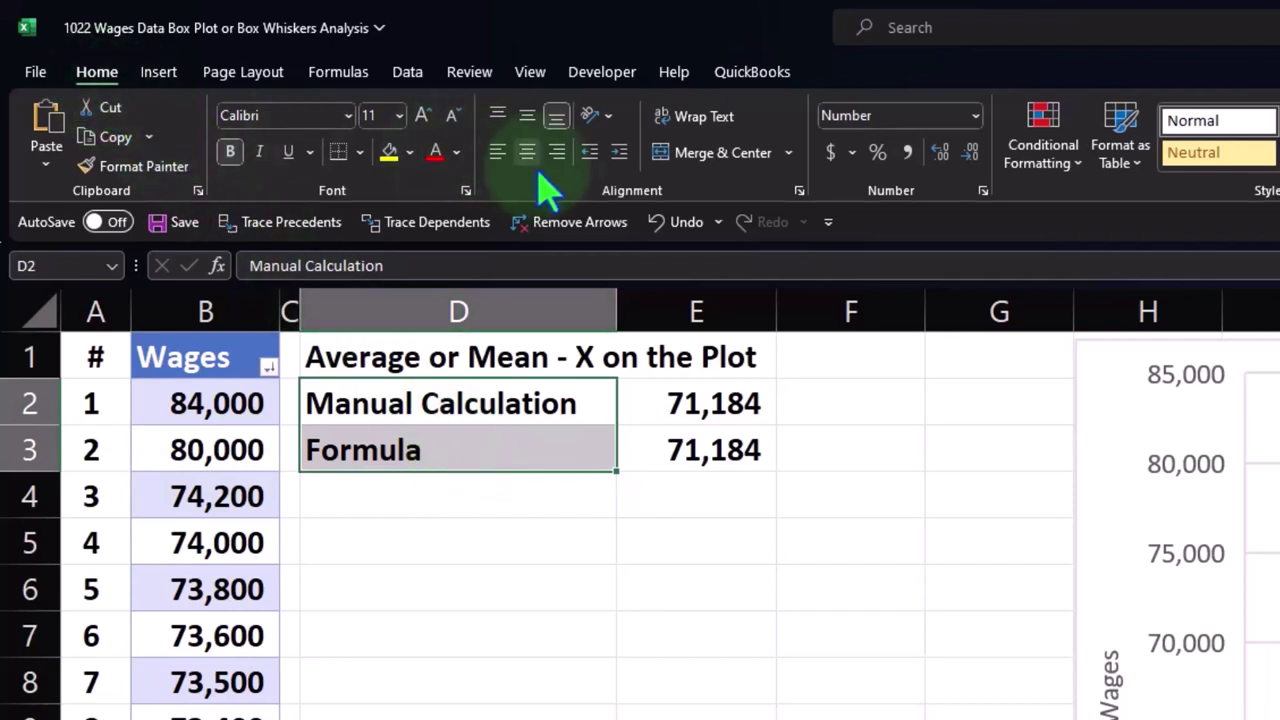
pyautogui.click(620, 155)
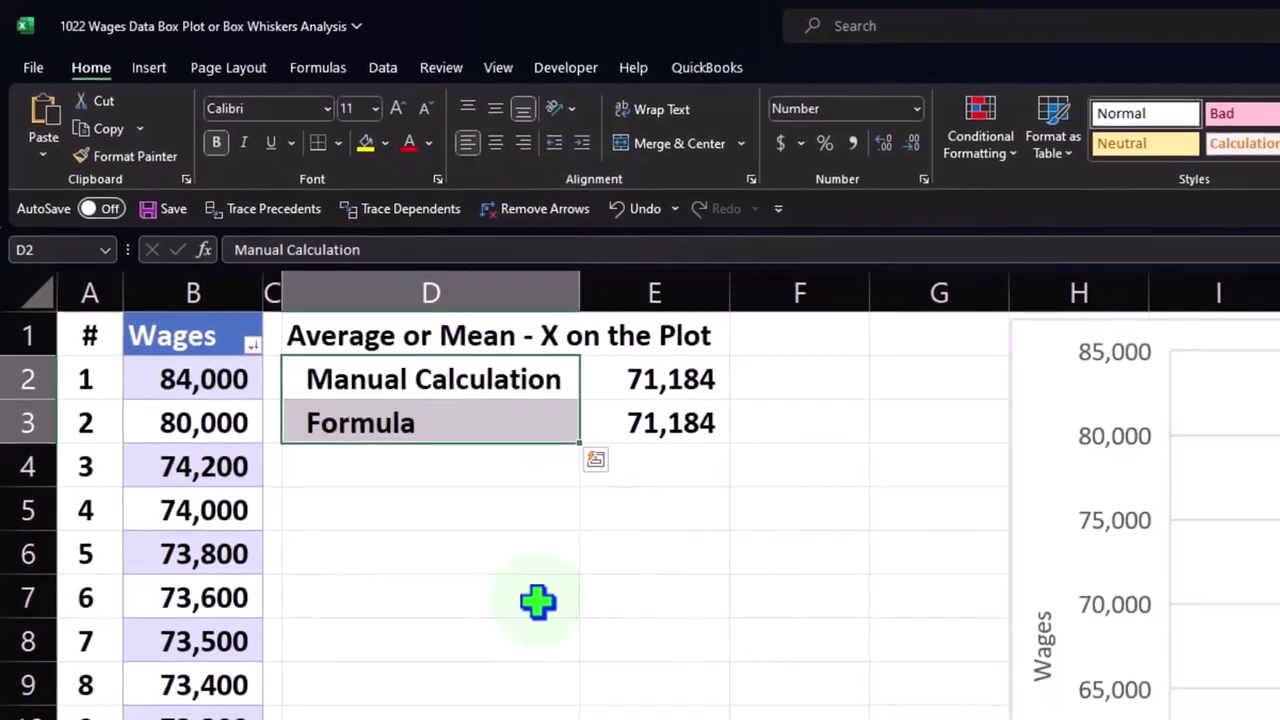
# Add a colon to the end of the heading Average or Mean - X on the Plot in cell D1
pyautogui.click(571, 637)
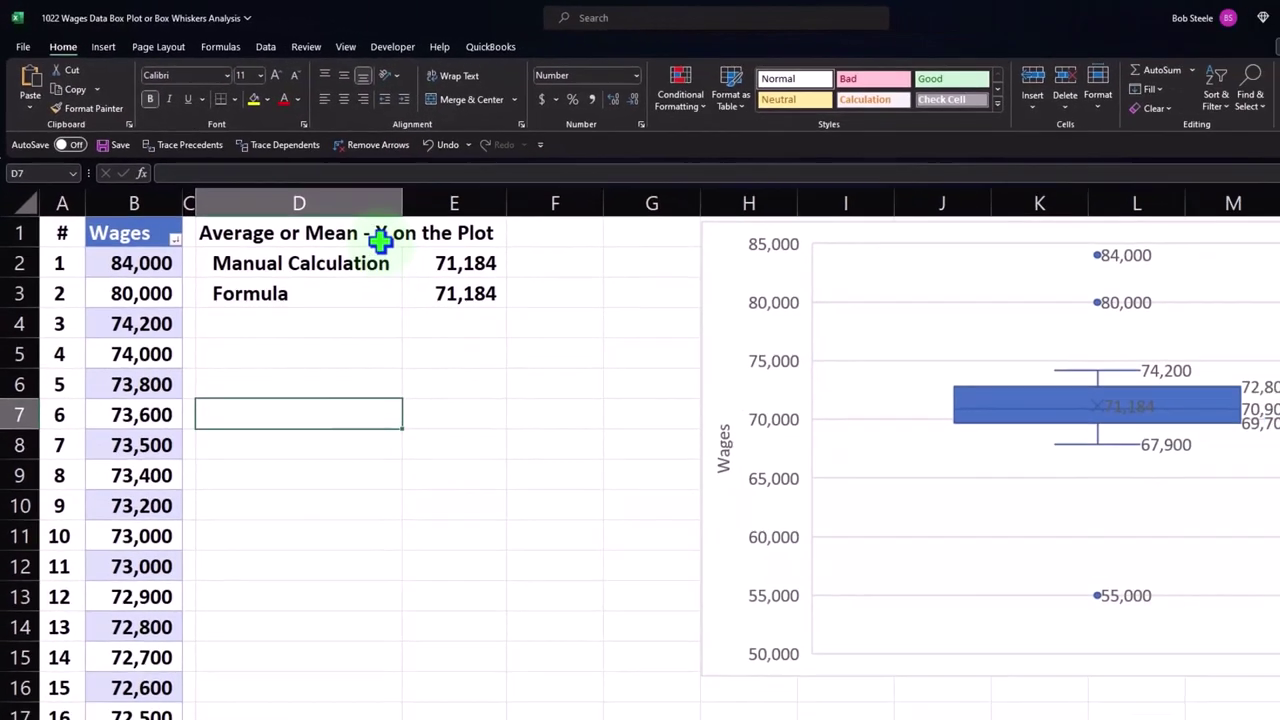
pyautogui.doubleClick(495, 310)
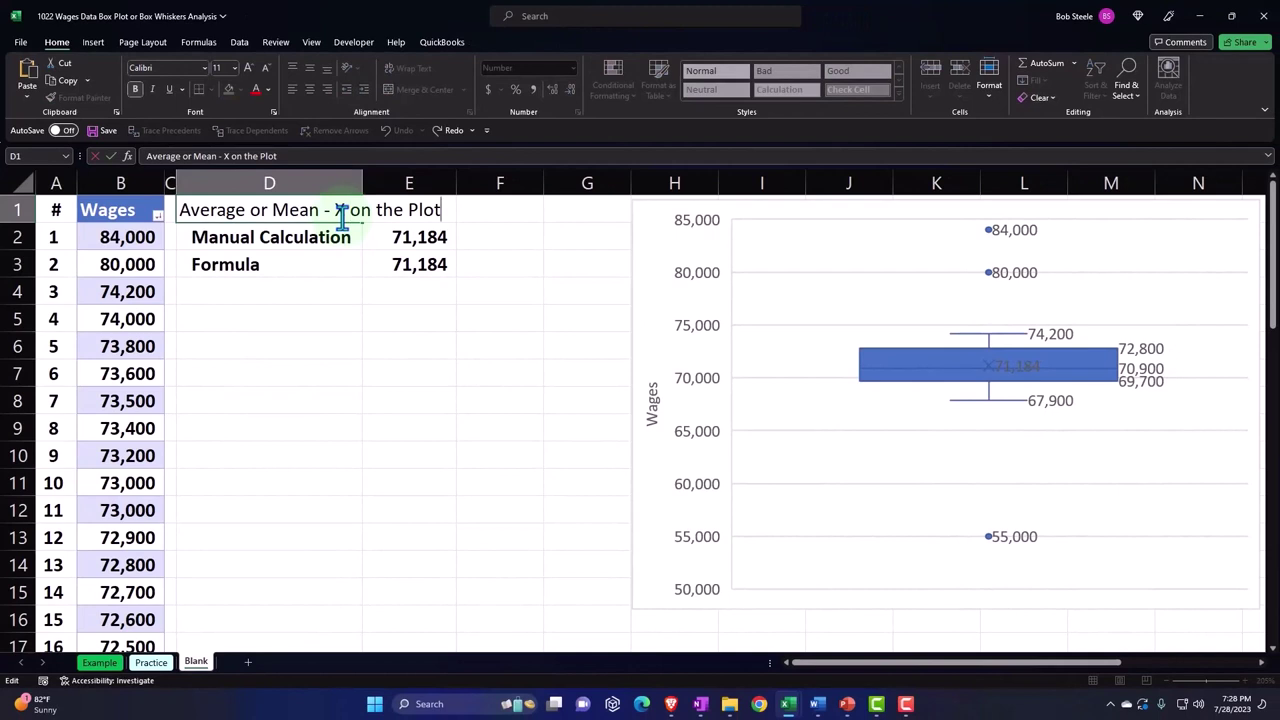
pyautogui.press('Return')
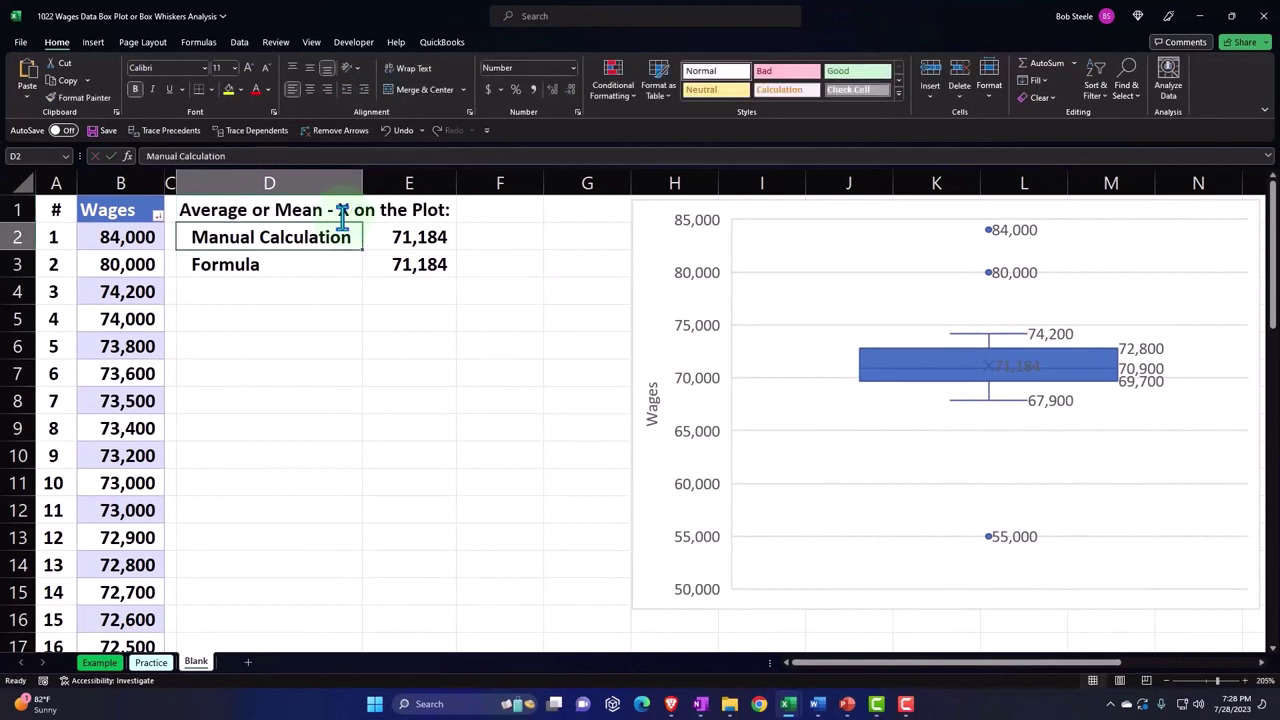
# Enter the heading Minimum not including outliers - Bottom Whisker in cell D5 and the label Manual Method in D6
pyautogui.click(273, 306)
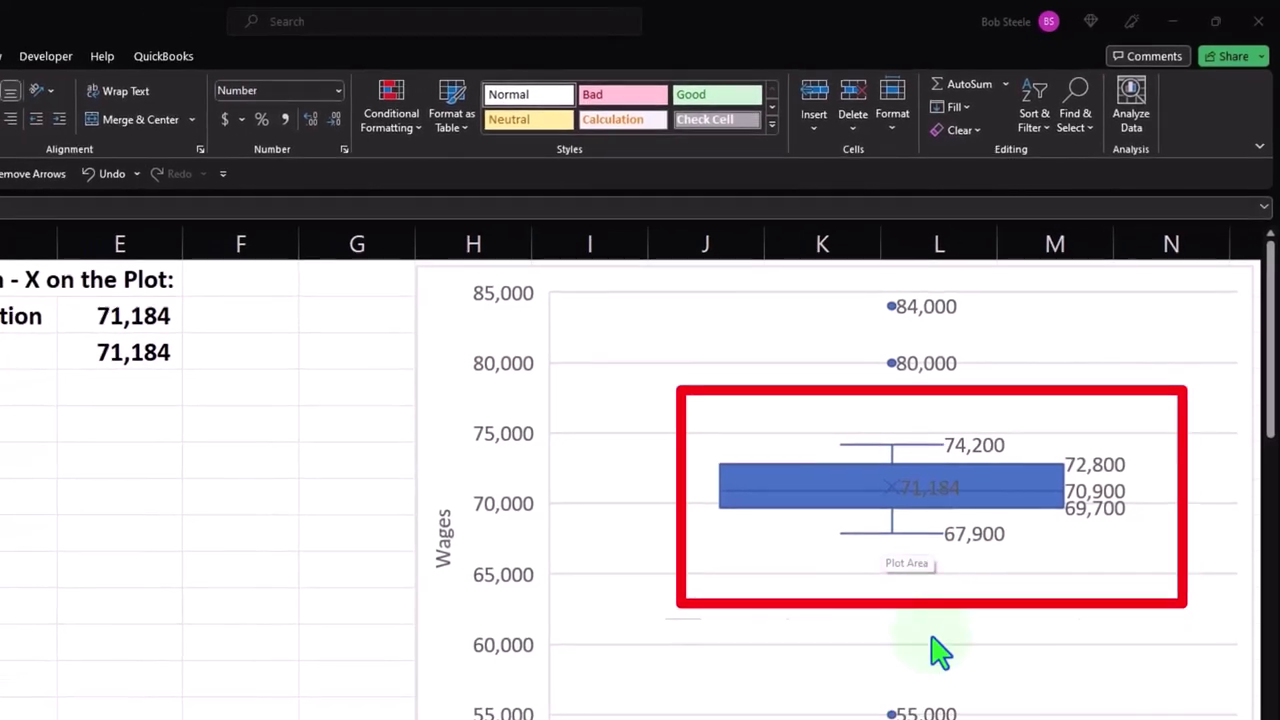
pyautogui.moveTo(932, 718)
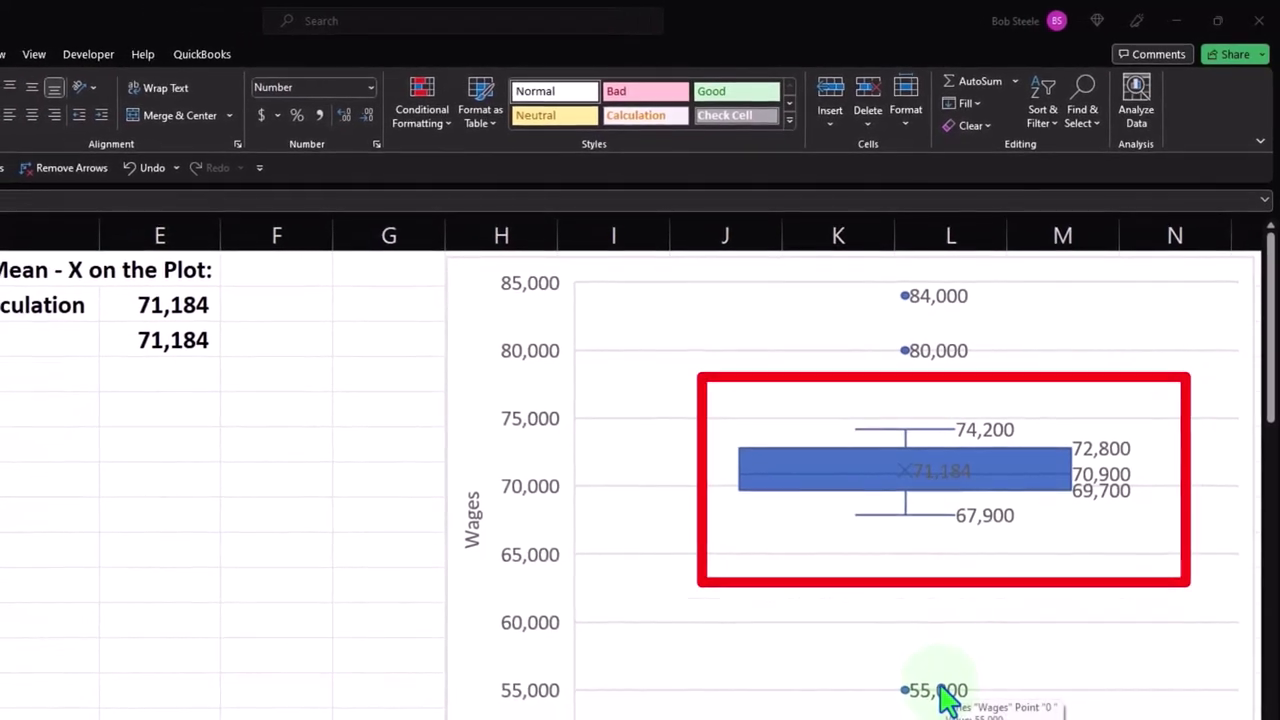
pyautogui.click(163, 343)
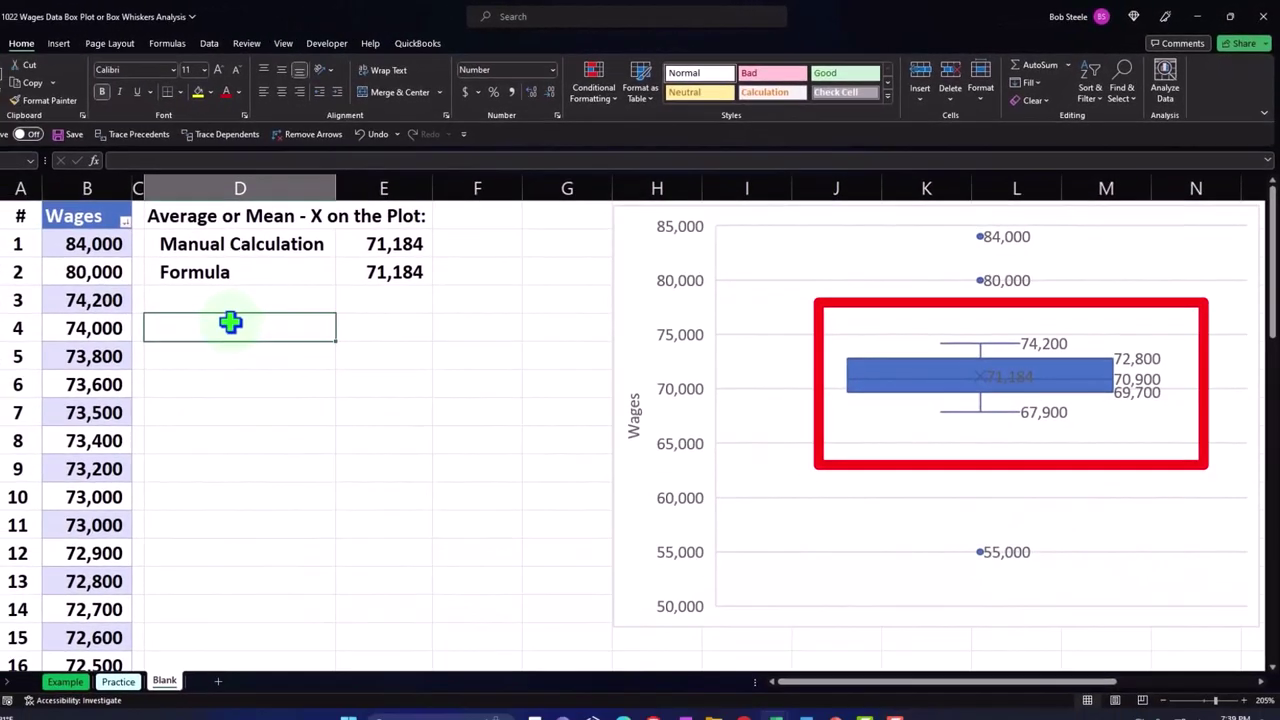
pyautogui.write('Mi')
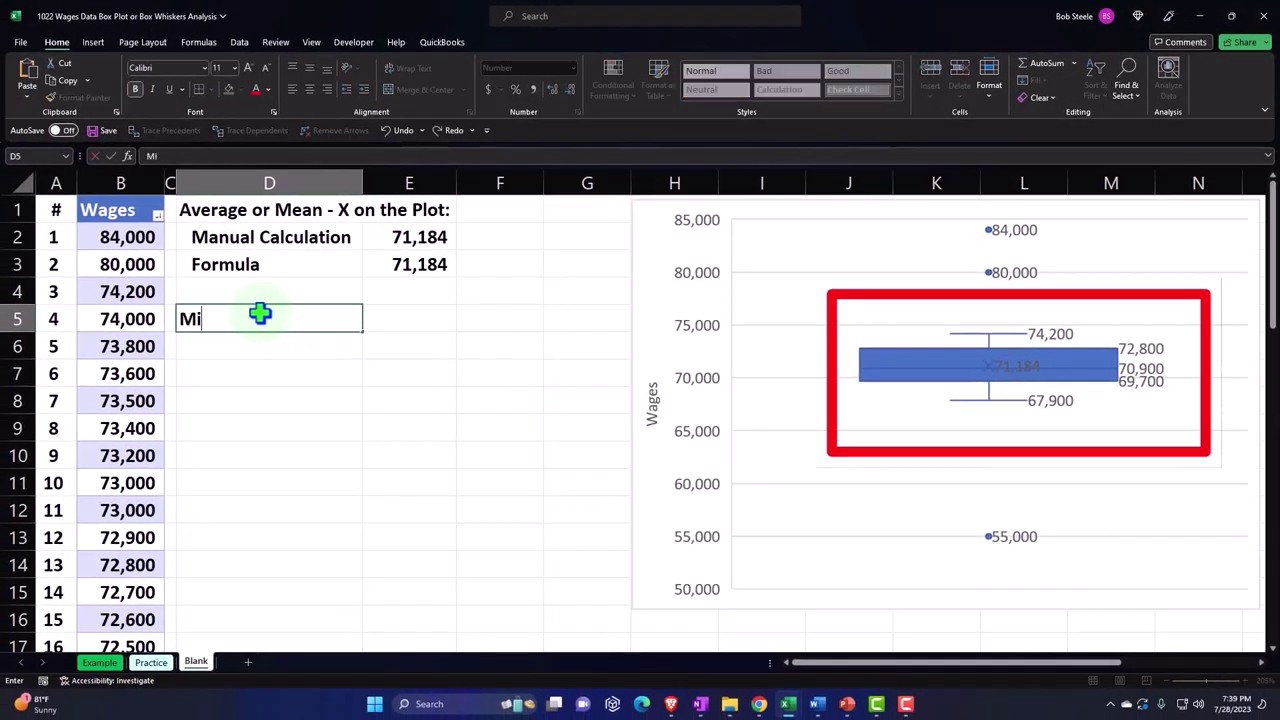
pyautogui.write('nimum not including outliers - Bottom Whisker')
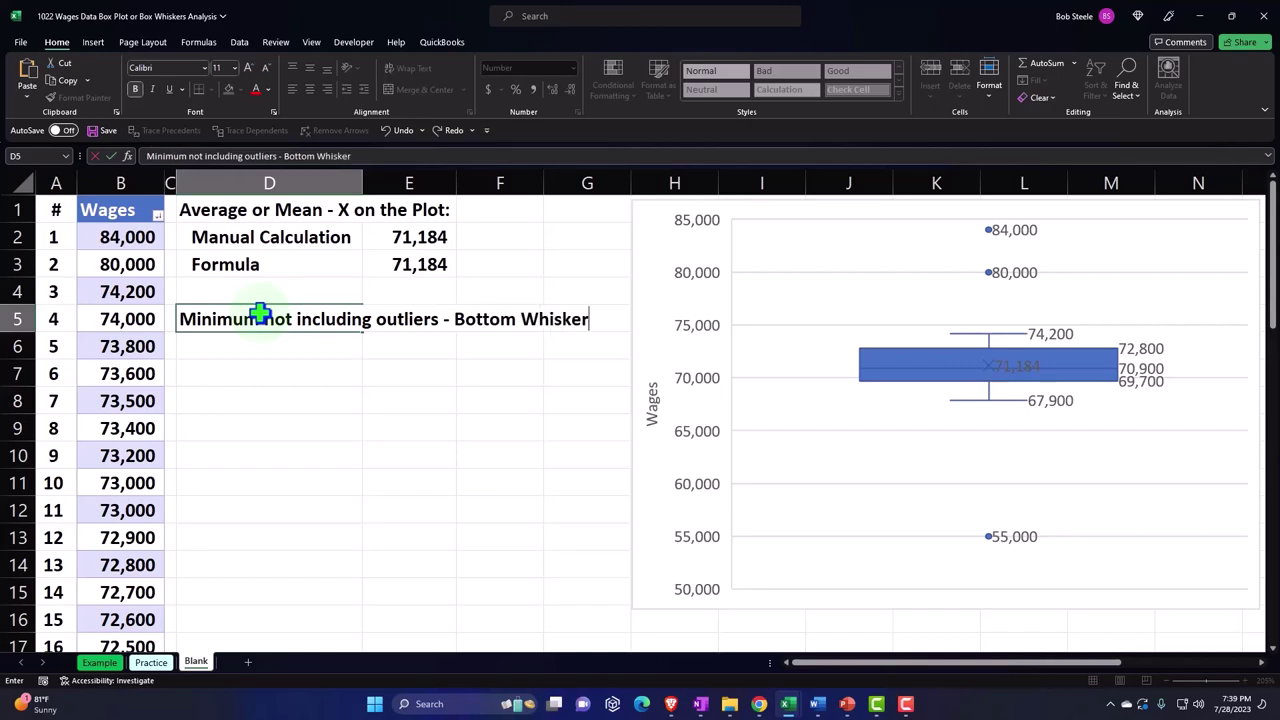
pyautogui.press('Return')
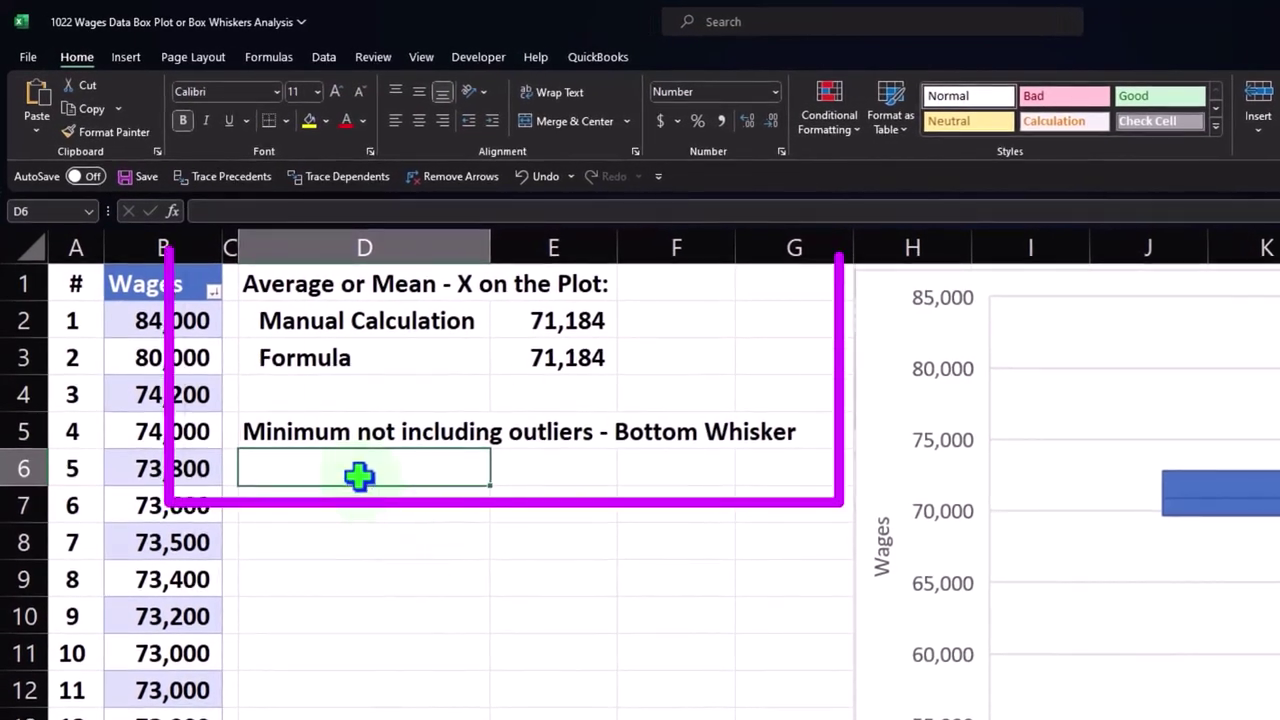
pyautogui.write('Manual Method')
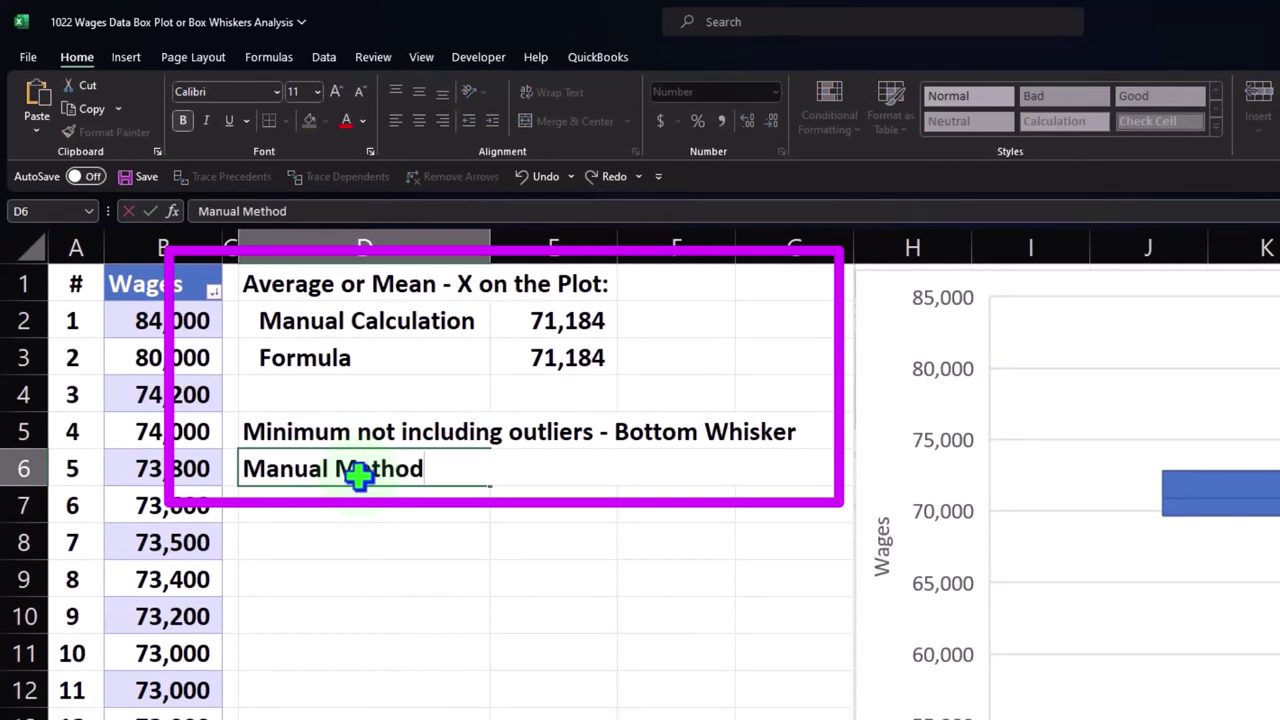
pyautogui.press('Return')
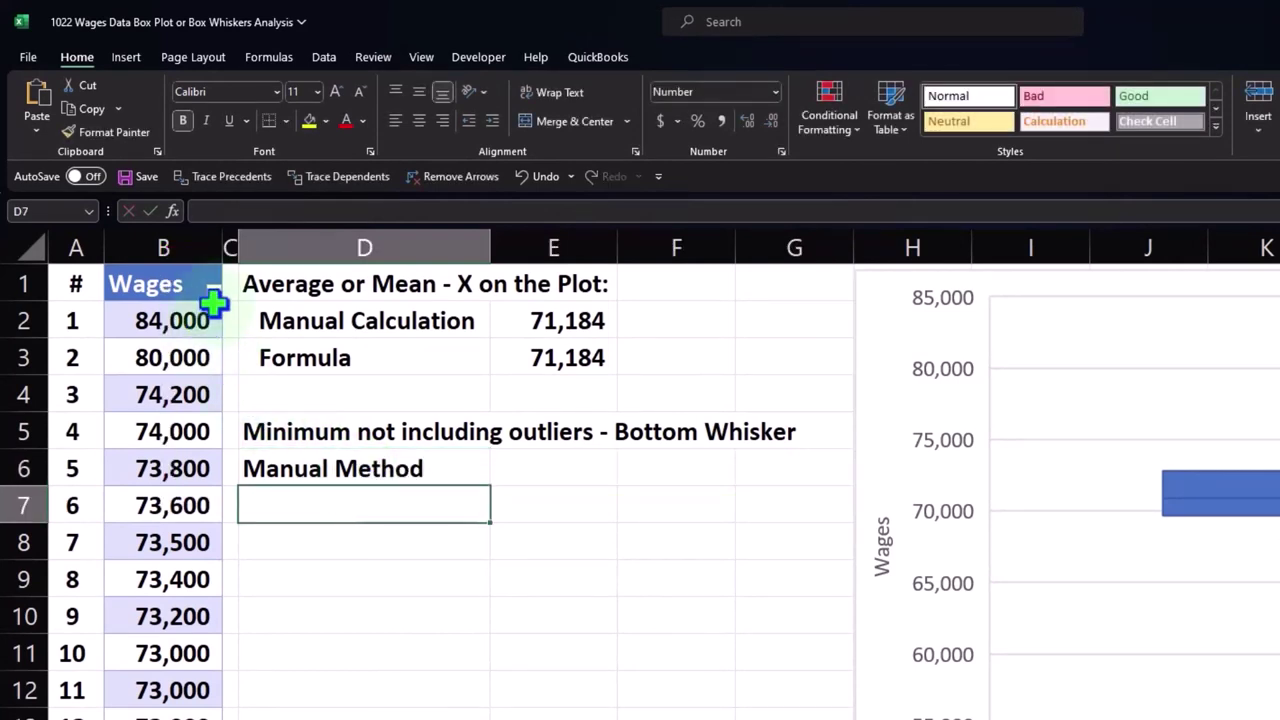
# Review the end of the wages list, and sort the Wages column from smallest to largest
pyautogui.scroll(-4, 185, 478)
pyautogui.scroll(-14, 185, 478)
pyautogui.scroll(3, 185, 478)
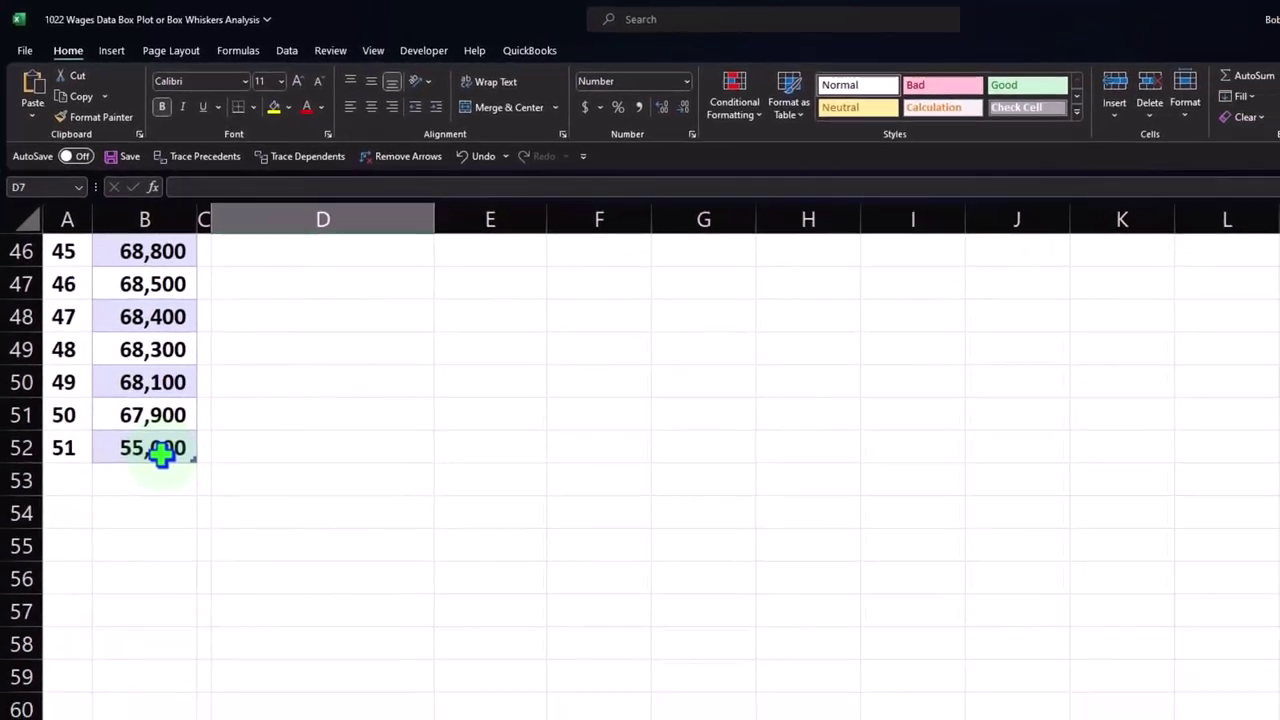
pyautogui.scroll(15, 155, 430)
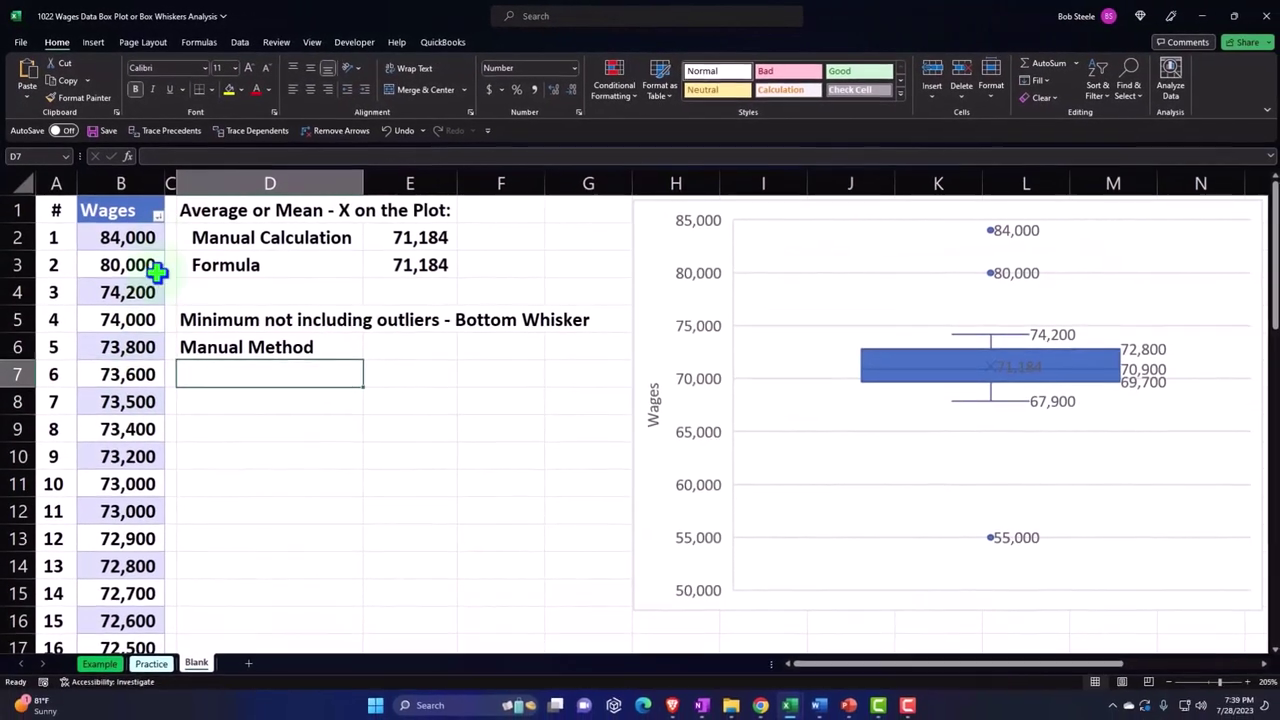
pyautogui.click(157, 216)
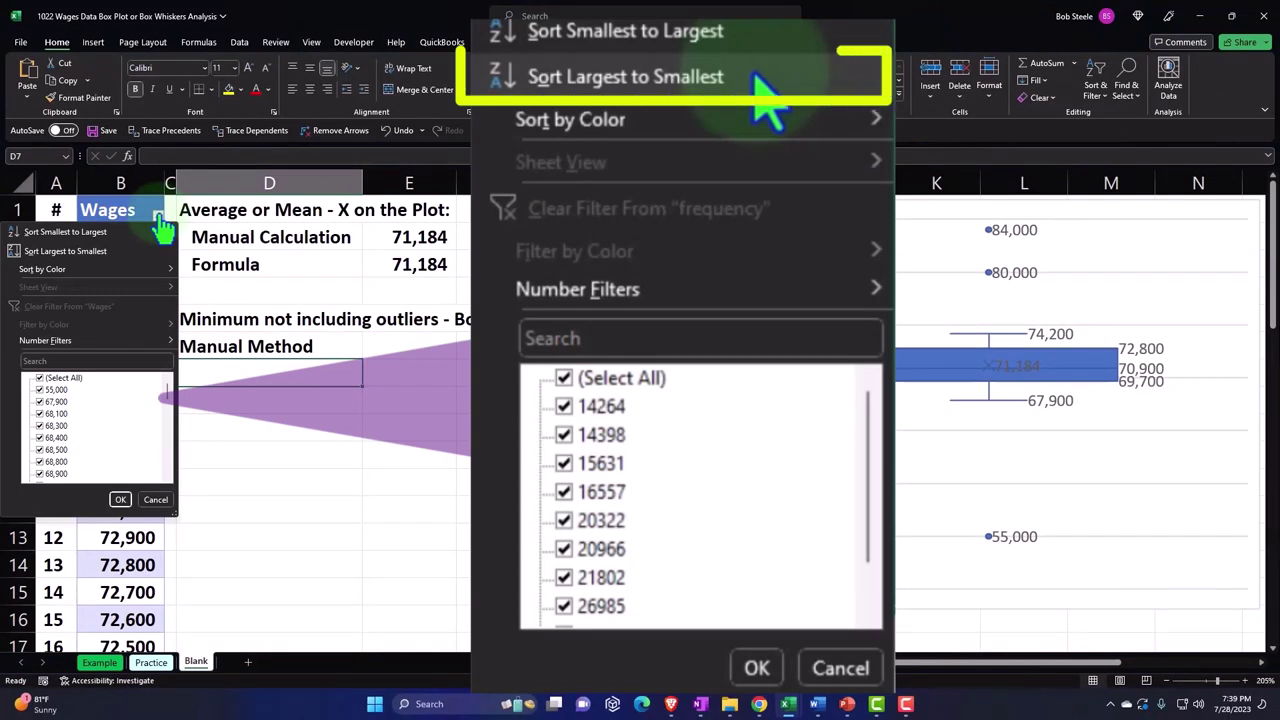
pyautogui.click(111, 232)
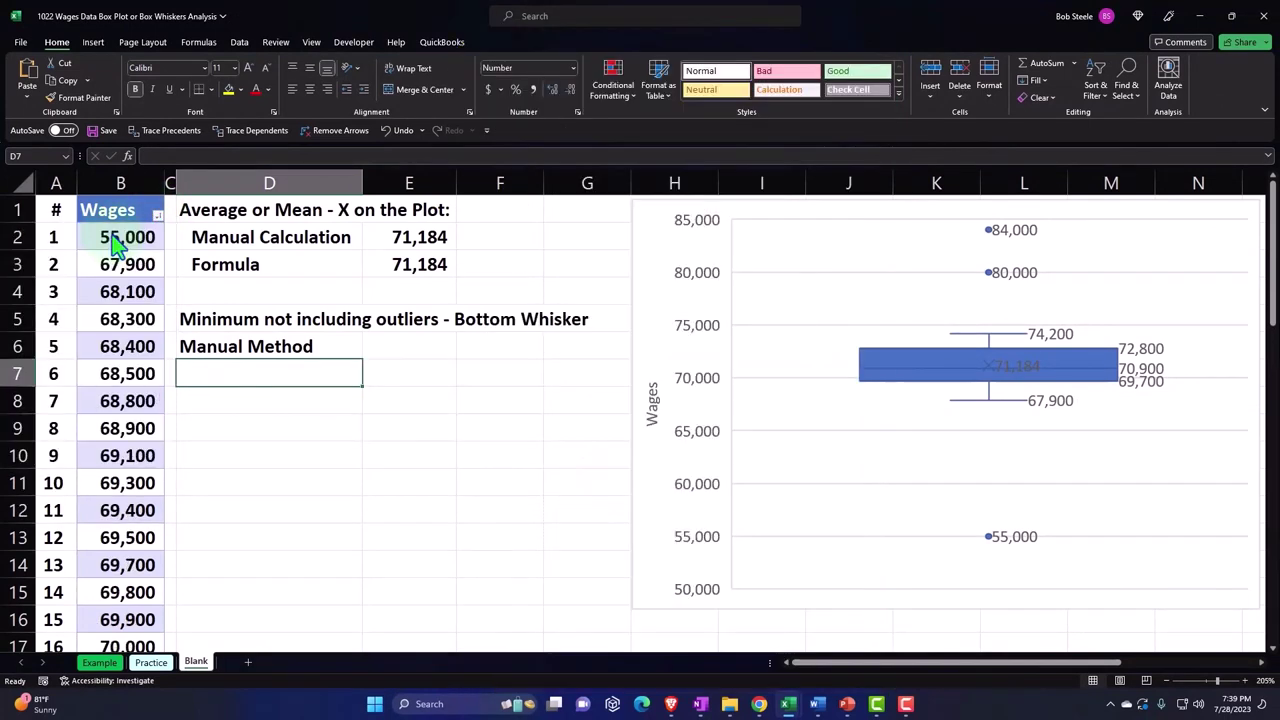
# Reference the lowest wage that is not an outlier in cell E6 with the formula =B3
pyautogui.click(120, 237)
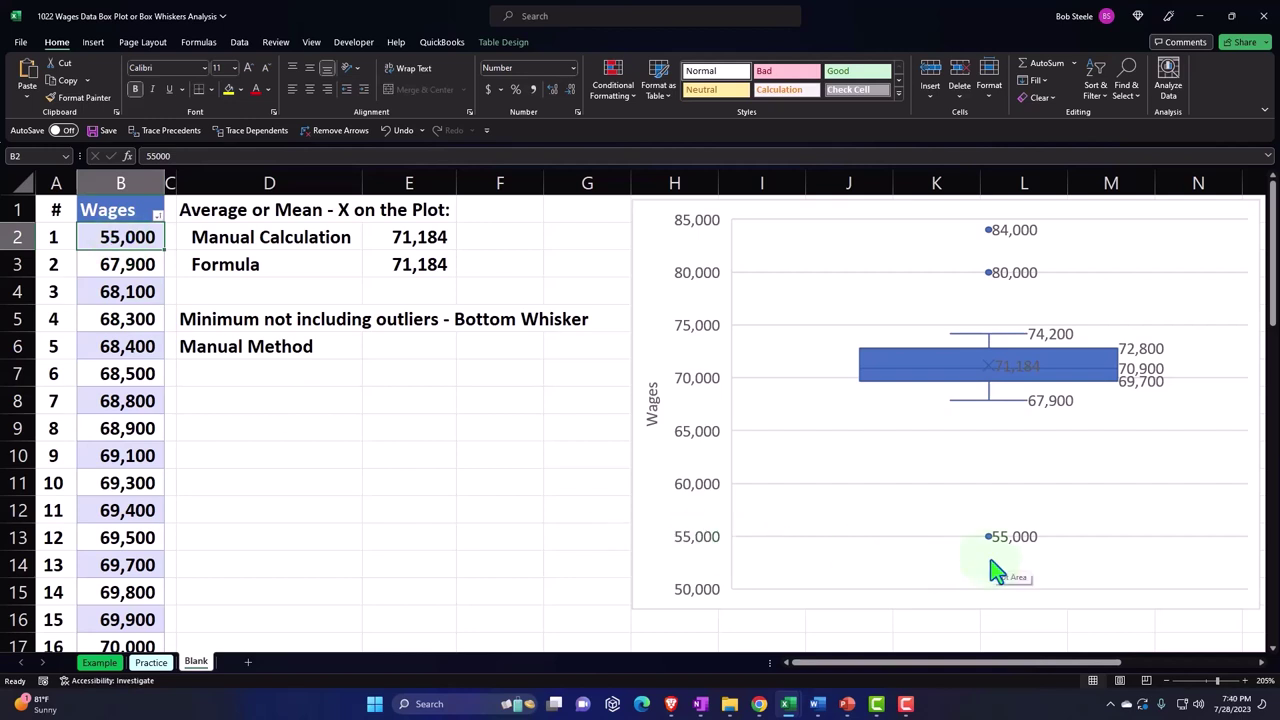
pyautogui.moveTo(1010, 488)
pyautogui.mouseDown()
pyautogui.moveTo(971, 566)
pyautogui.moveTo(1005, 488)
pyautogui.mouseUp()
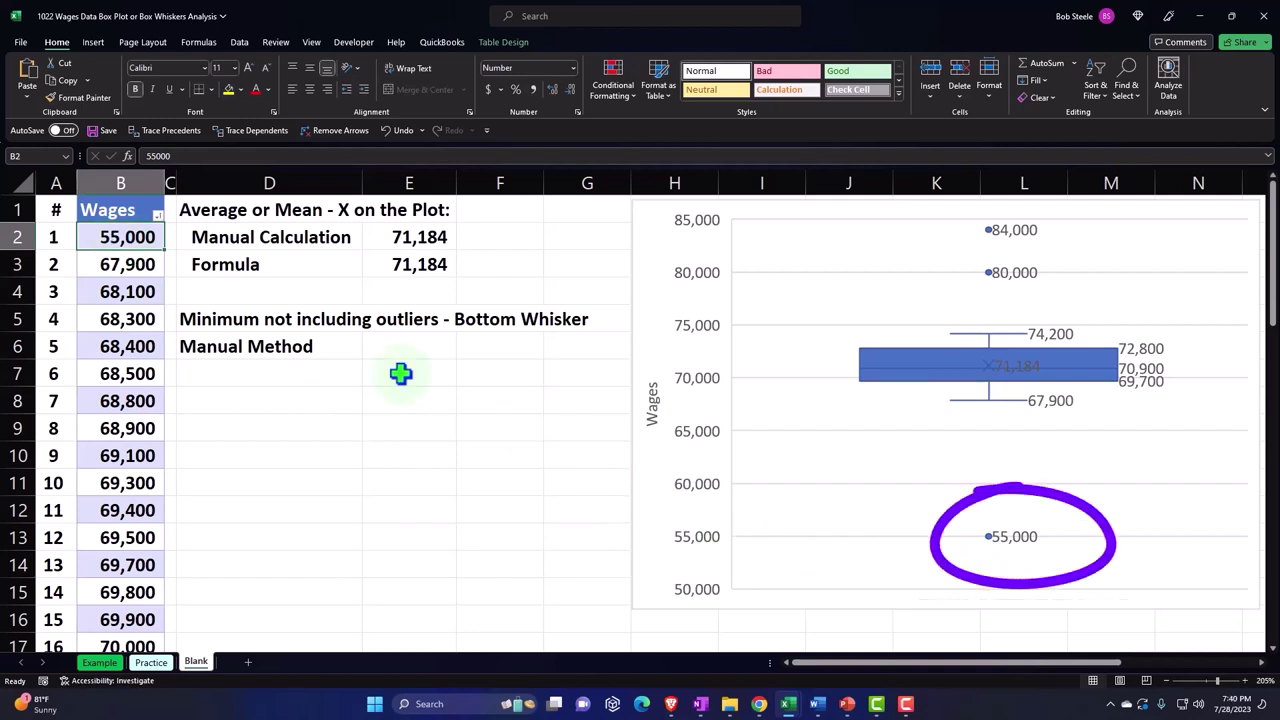
pyautogui.click(400, 347)
pyautogui.write('=')
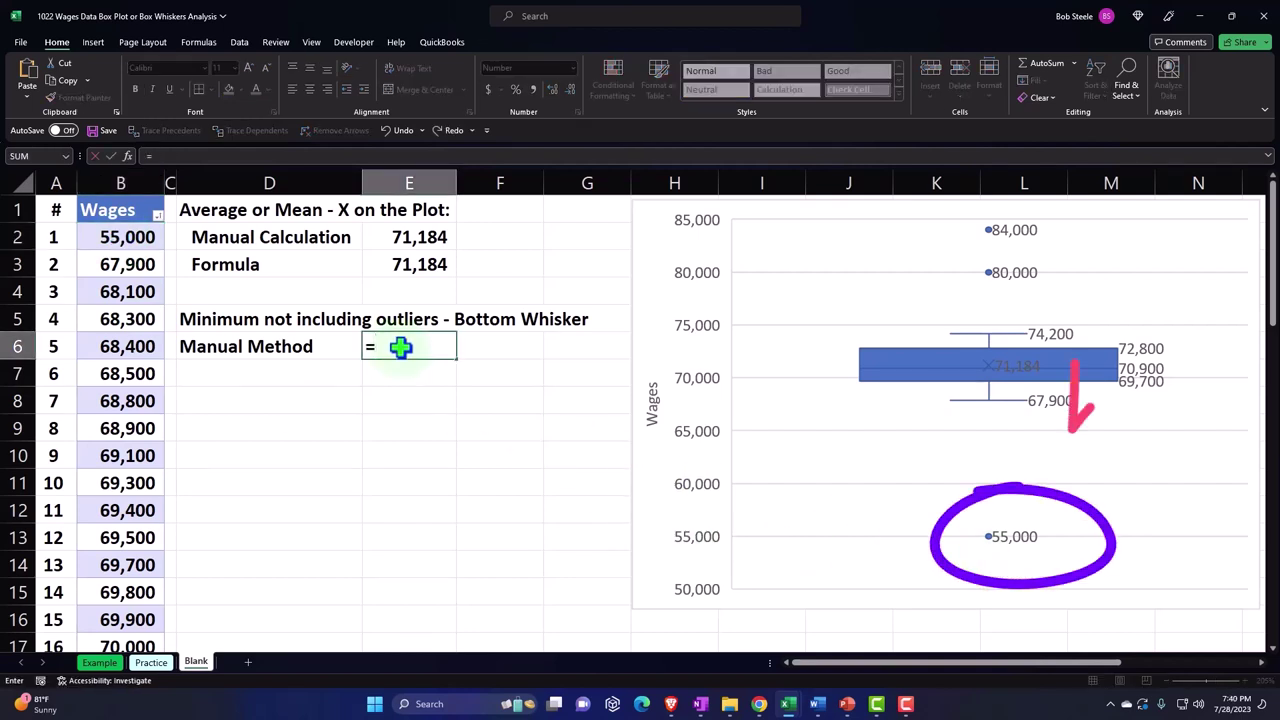
pyautogui.press('Left')
pyautogui.press('Left')
pyautogui.press('Left')
pyautogui.press('Up')
pyautogui.press('Up')
pyautogui.press('Up')
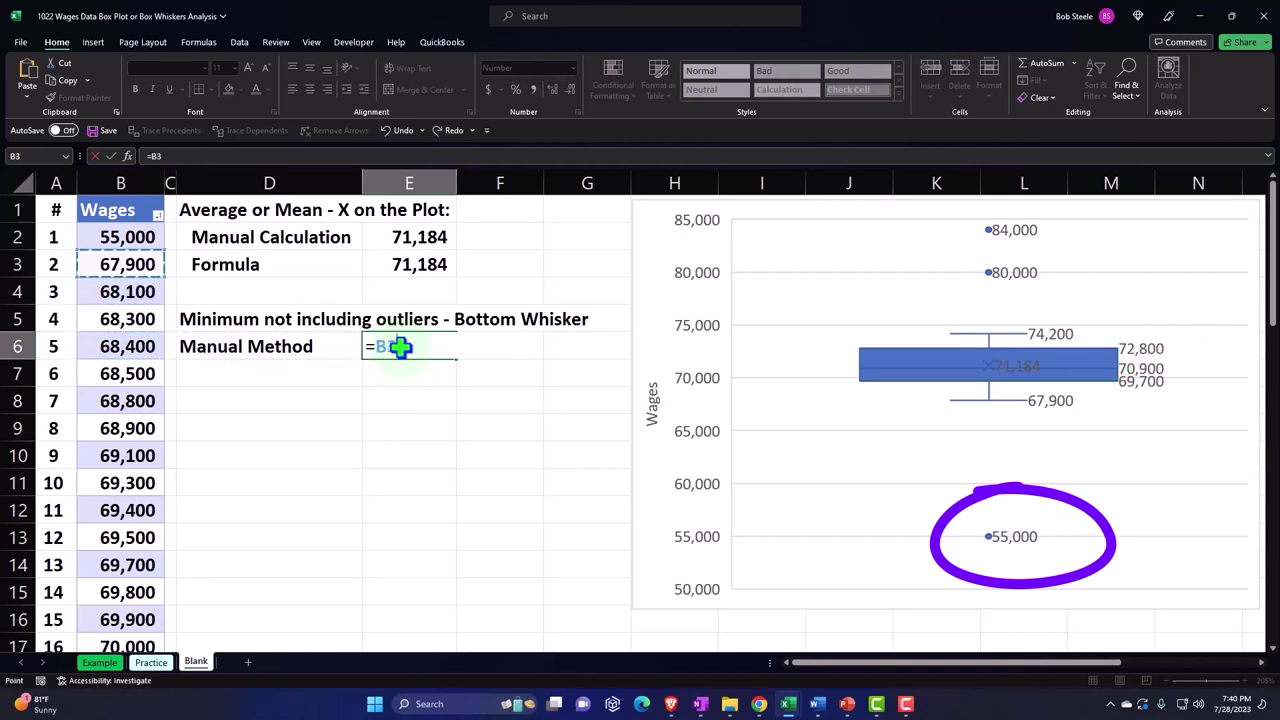
pyautogui.press('Return')
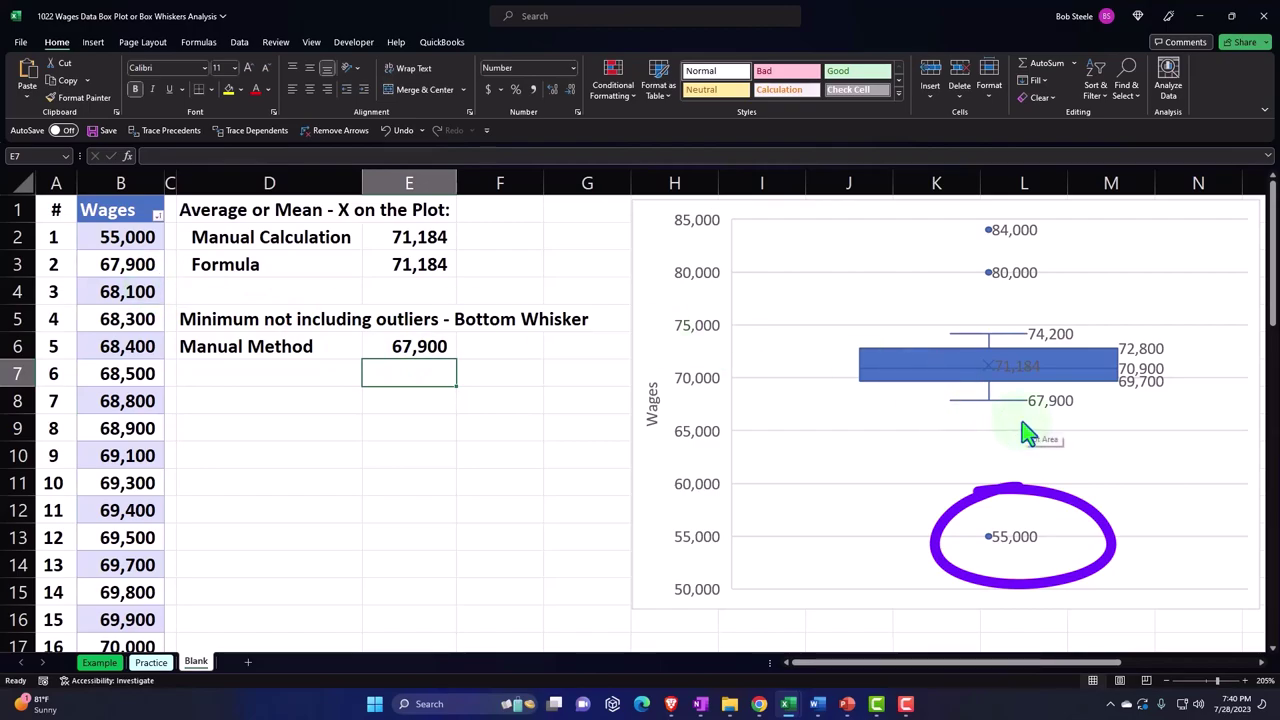
# Highlight the outlier wages in yellow: the lowest in B2 and the two highest in B51:B52
pyautogui.press('Left')
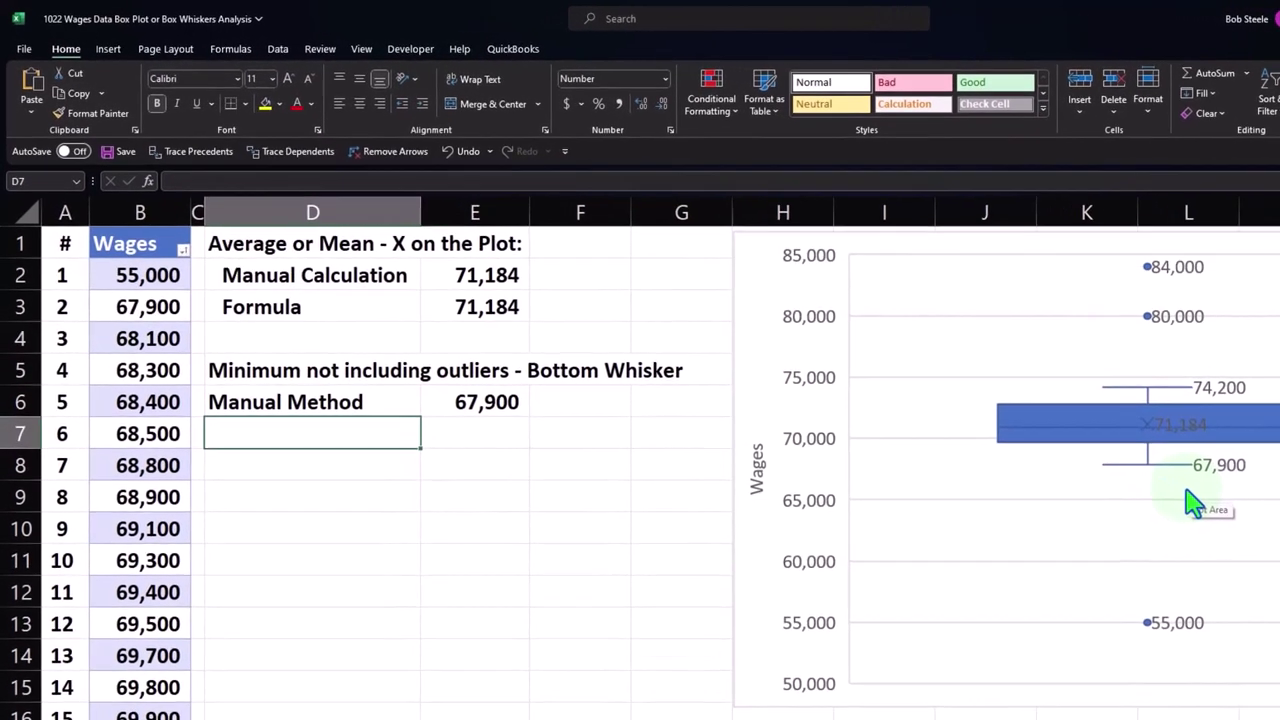
pyautogui.click(157, 281)
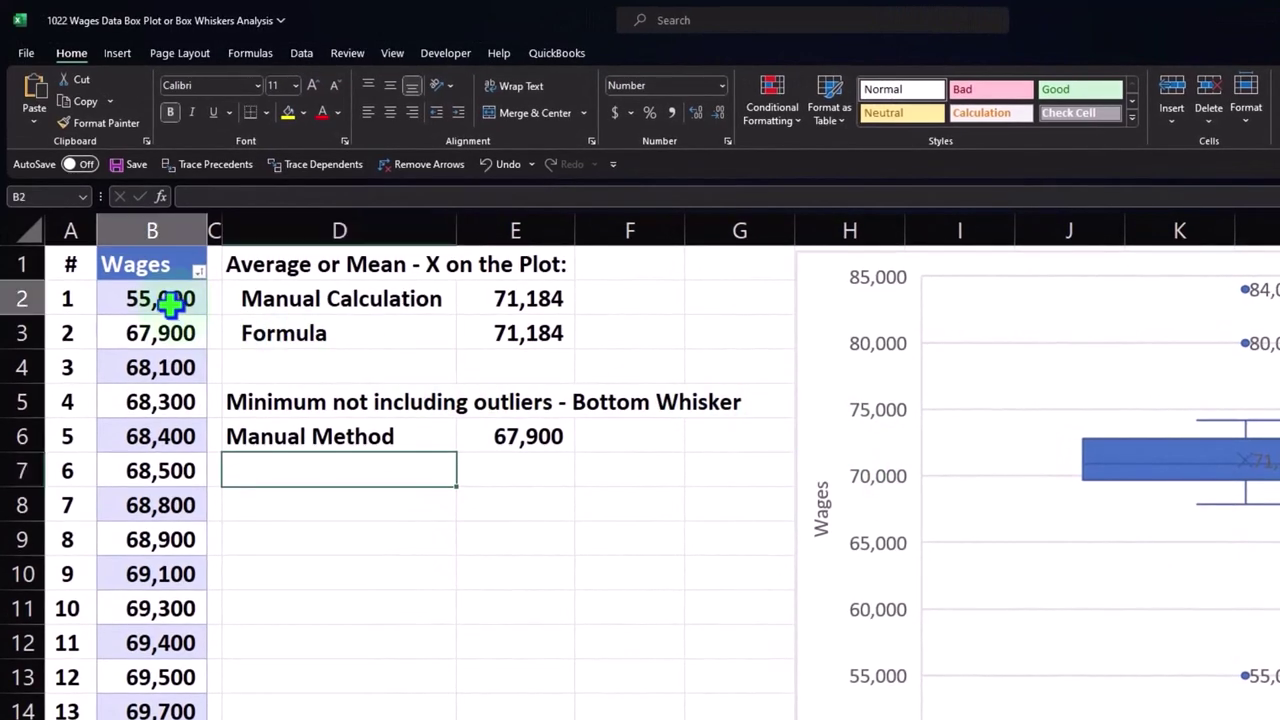
pyautogui.click(288, 112)
pyautogui.scroll(-4, 285, 600)
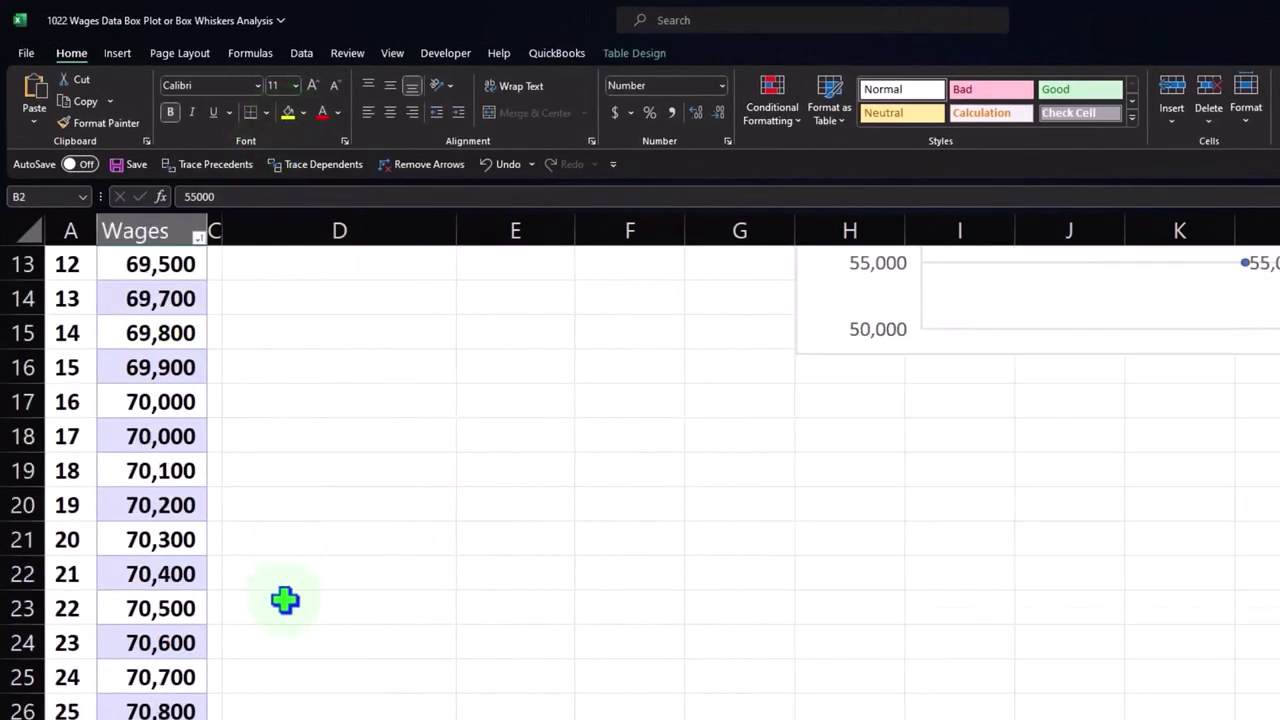
pyautogui.scroll(-9, 285, 600)
pyautogui.click(168, 646)
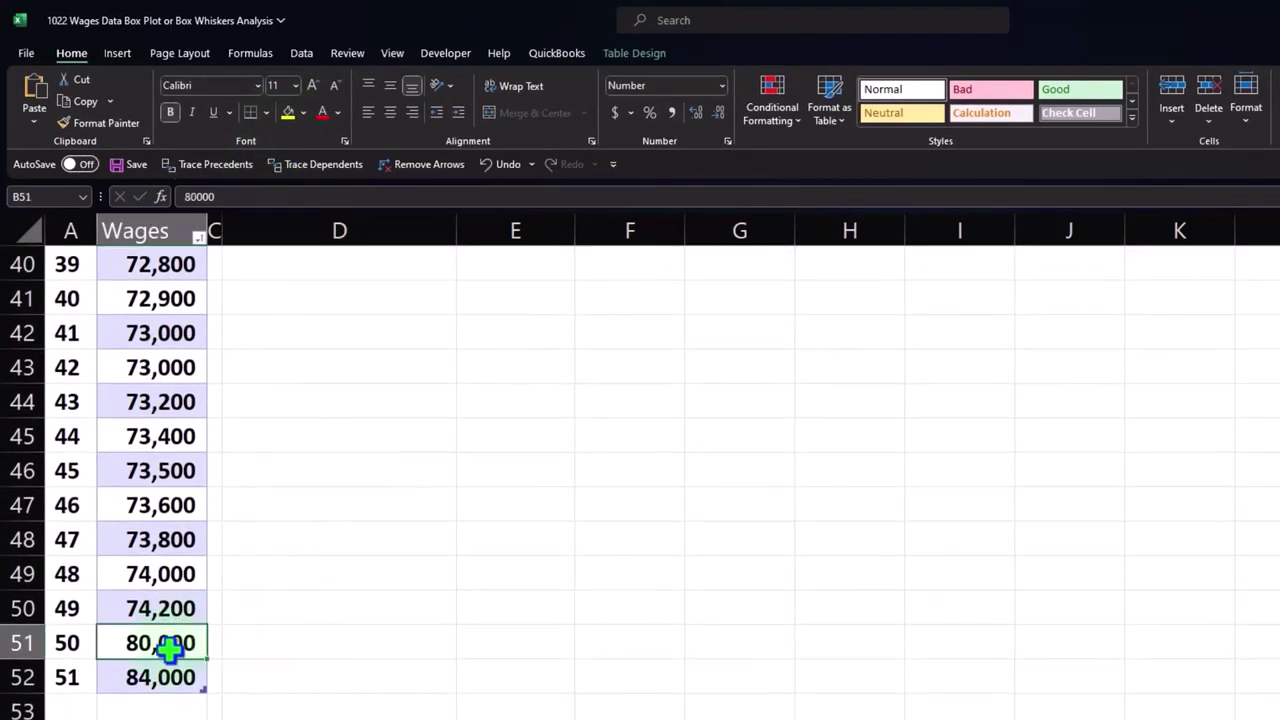
pyautogui.moveTo(168, 650); pyautogui.dragTo(162, 666)
pyautogui.click(288, 112)
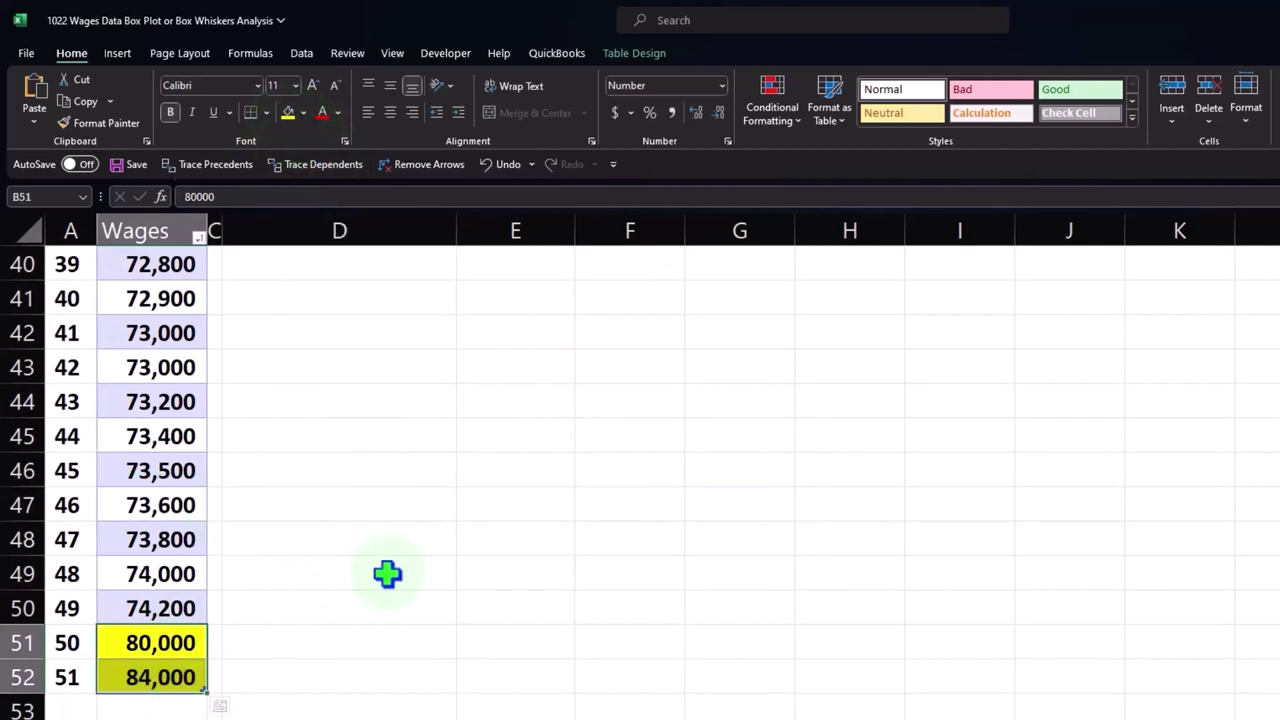
# Enter the label Min function in cell D7, below Manual Method
pyautogui.scroll(13, 388, 573)
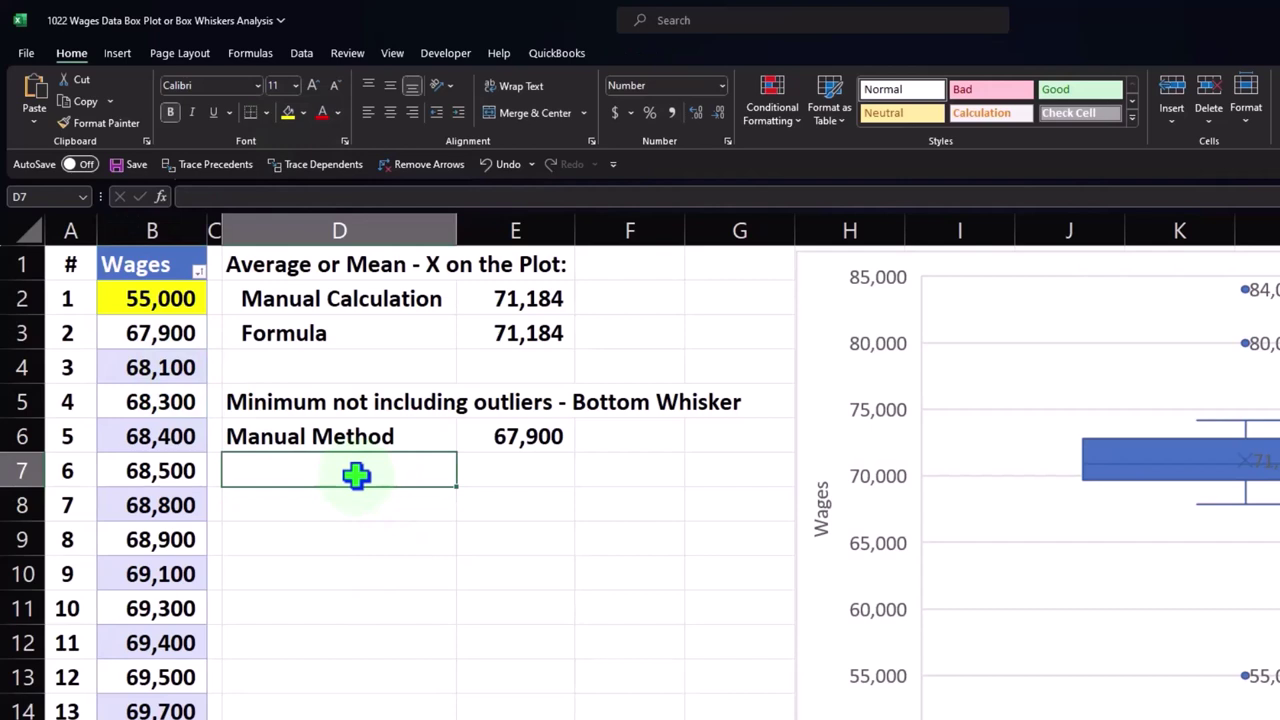
pyautogui.write('Min')
pyautogui.press('Delete')
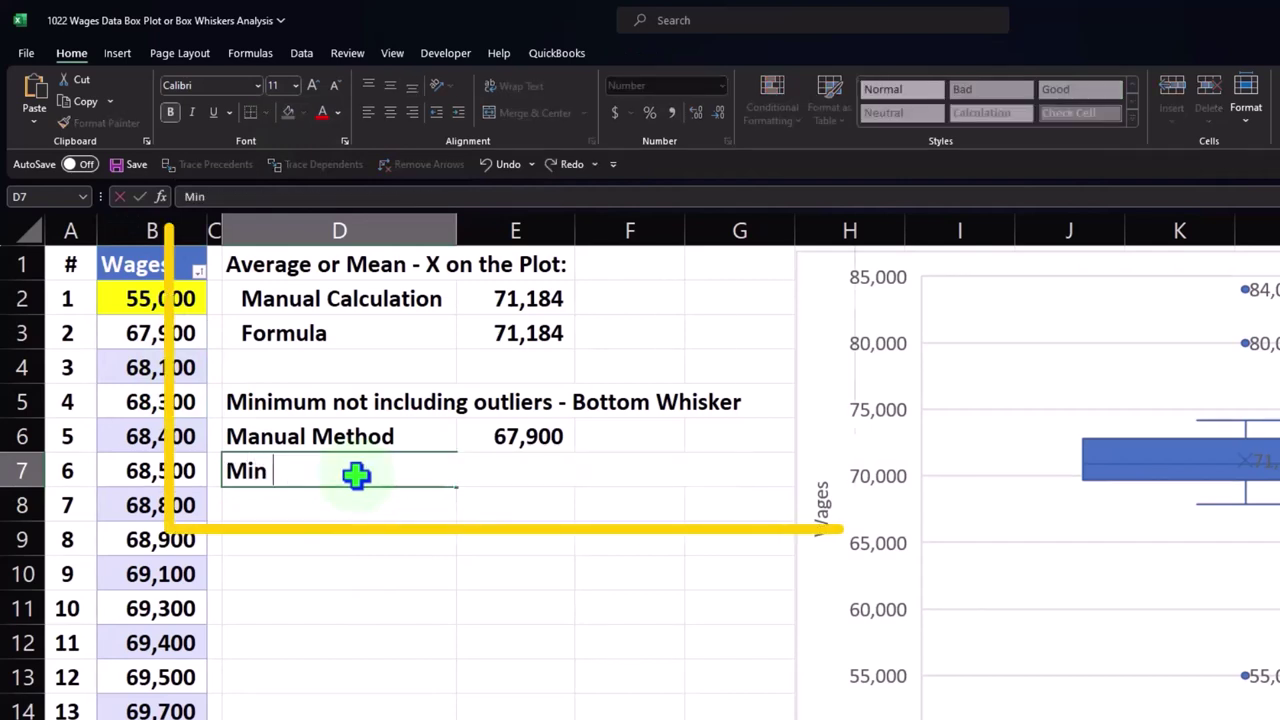
pyautogui.write('function')
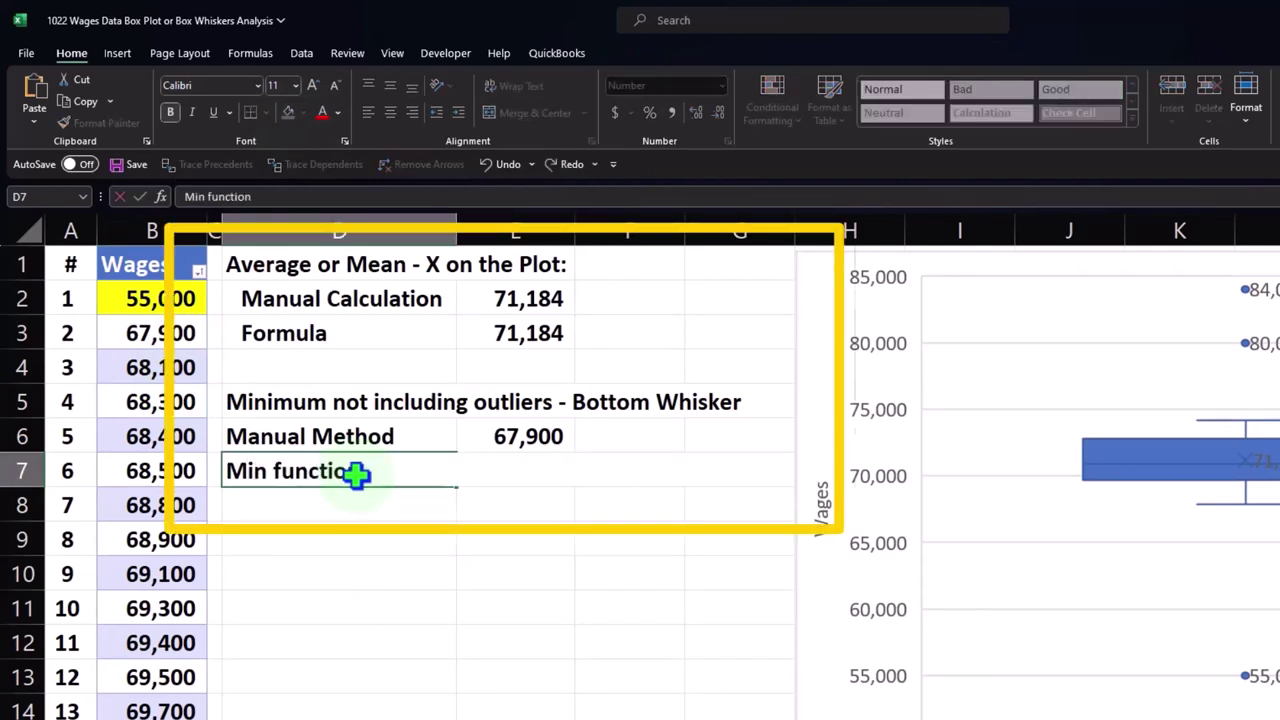
pyautogui.press('Tab')
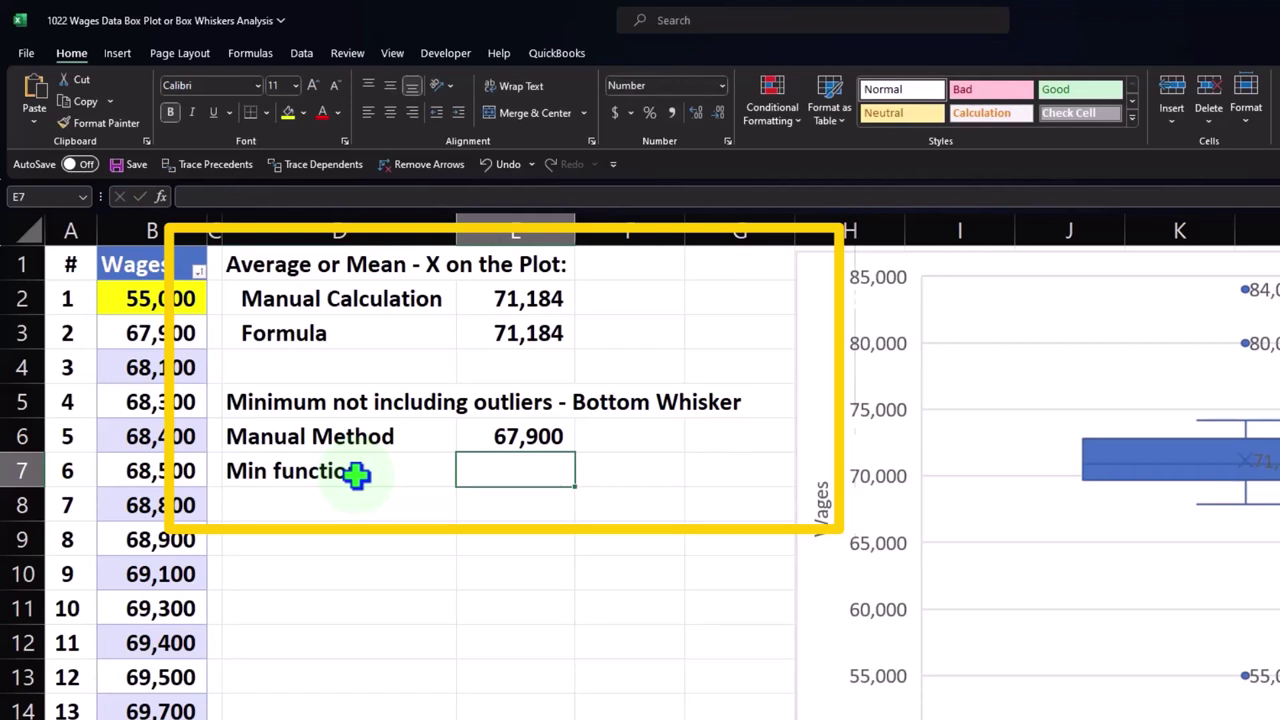
# Calculate the minimum of the non-outlier wages in cell E7 with the formula =MIN(B3:B50)
pyautogui.write('=min')
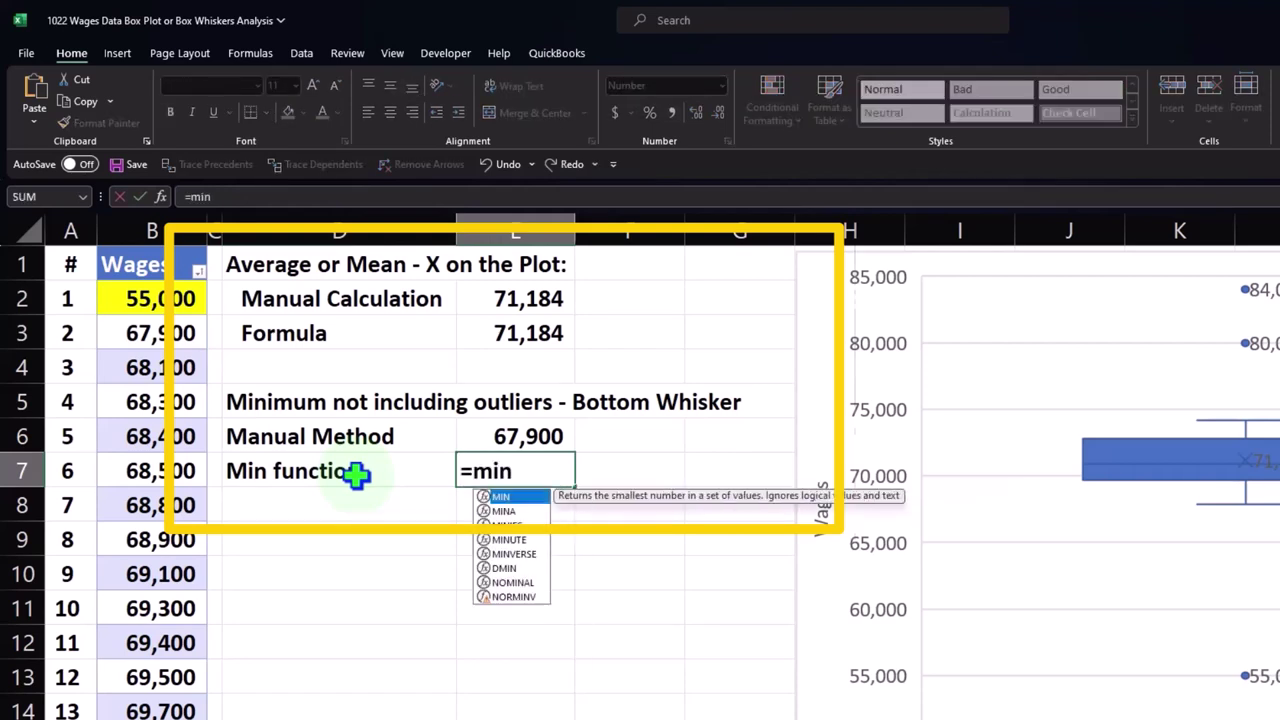
pyautogui.doubleClick(497, 497)
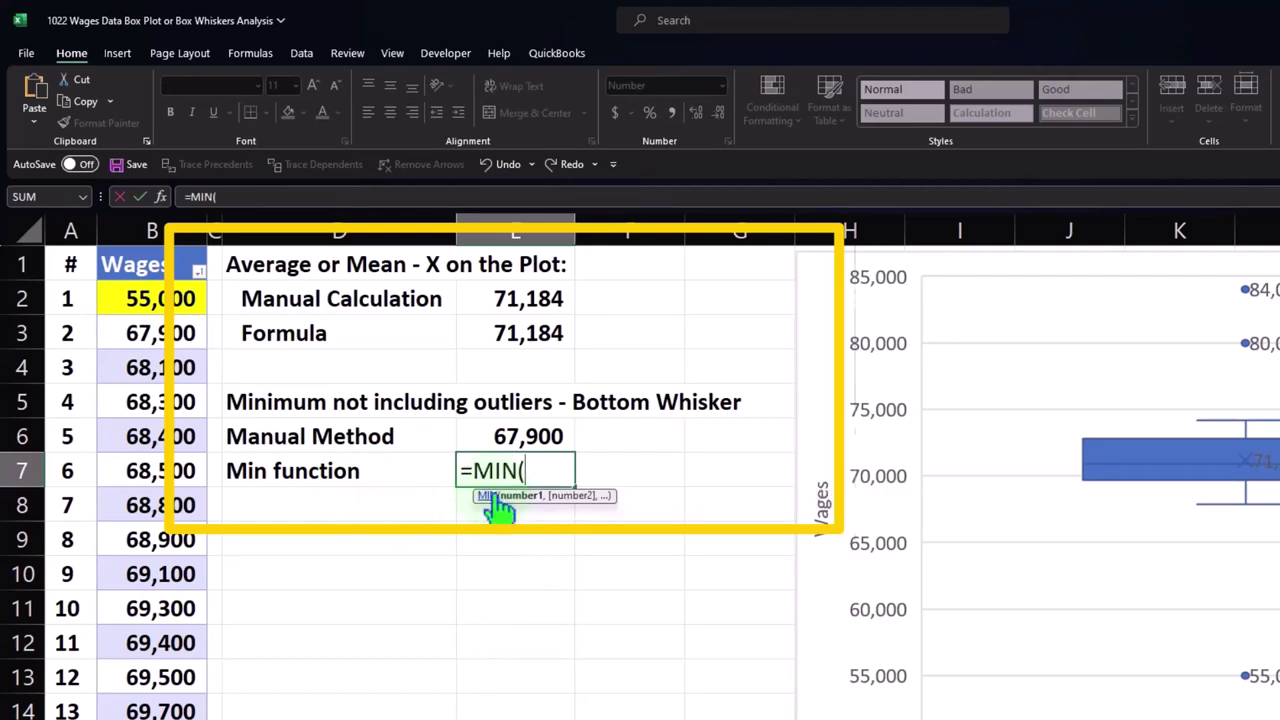
pyautogui.moveTo(155, 337); pyautogui.dragTo(100, 568)
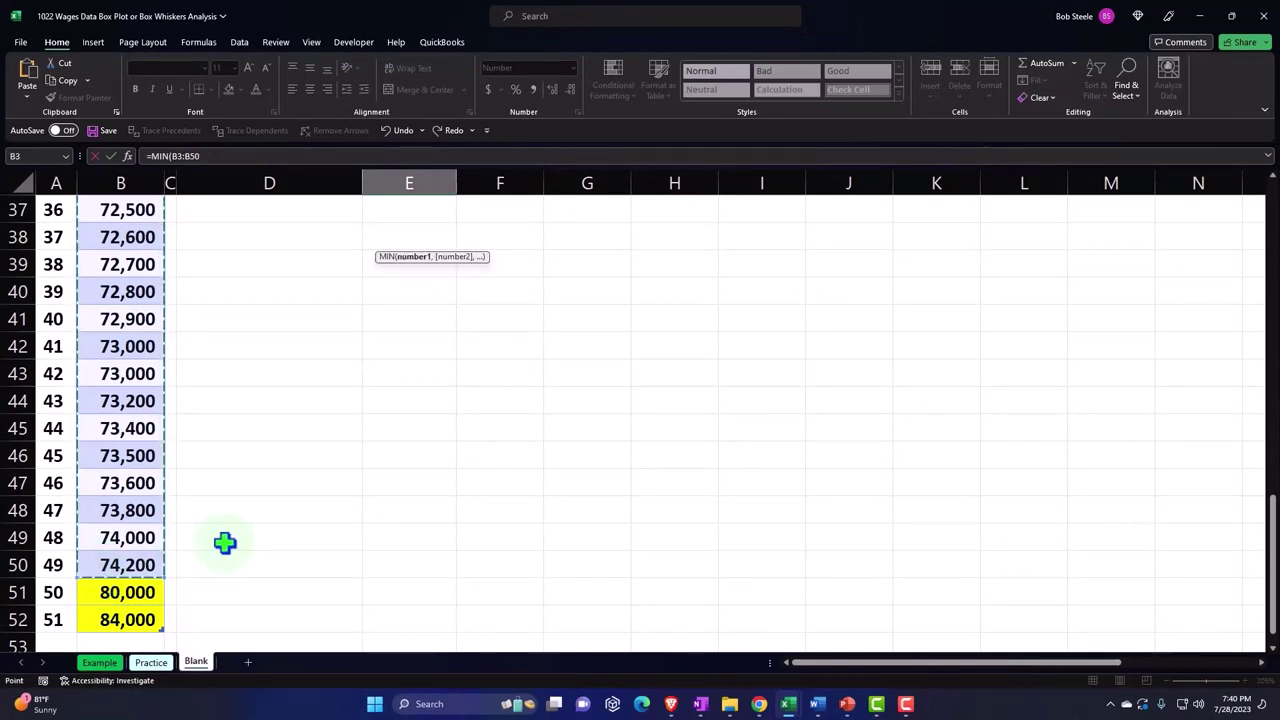
pyautogui.press('Return')
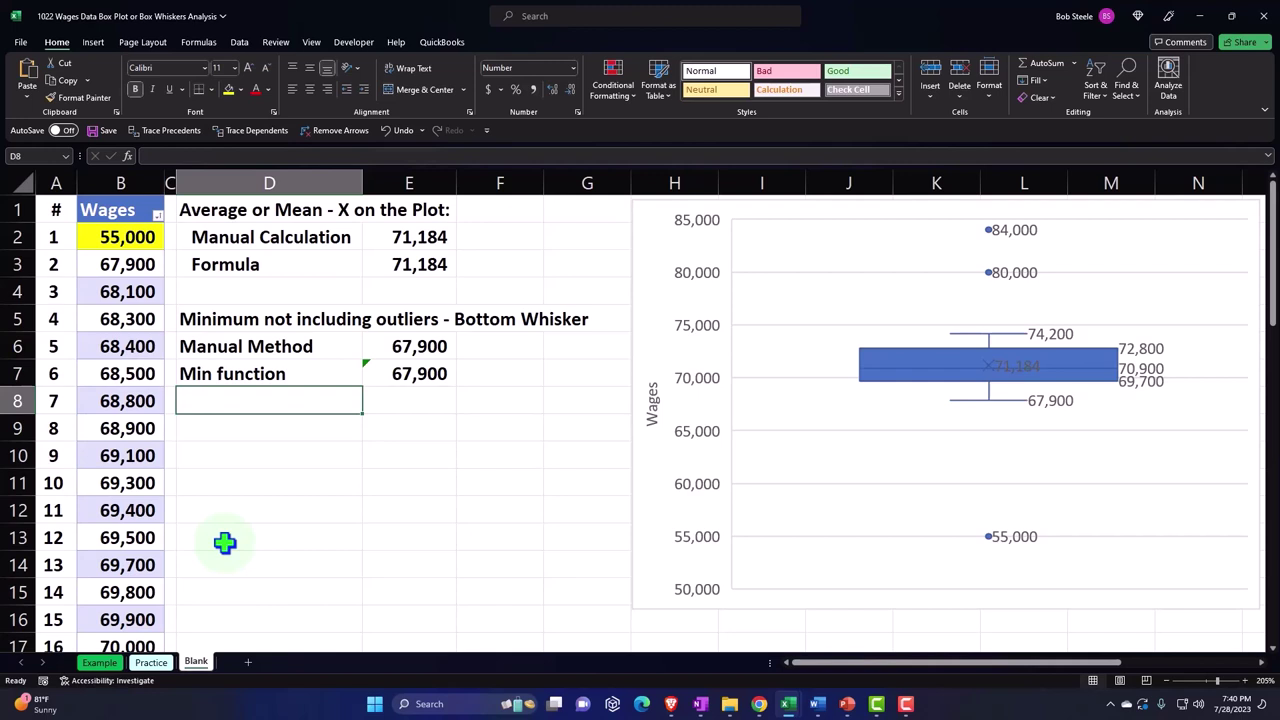
pyautogui.press('Right')
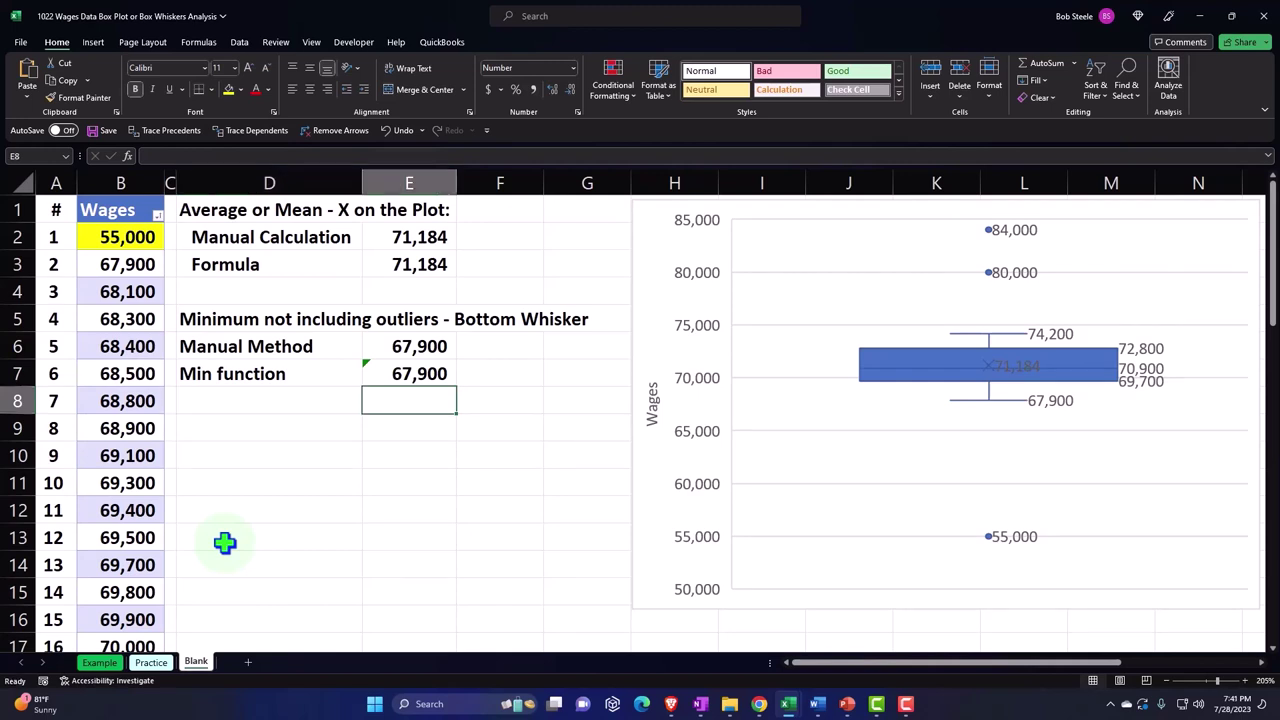
# Sort the Wages column from largest to smallest and inspect the minimum formulas in E7 and E6
pyautogui.click(157, 216)
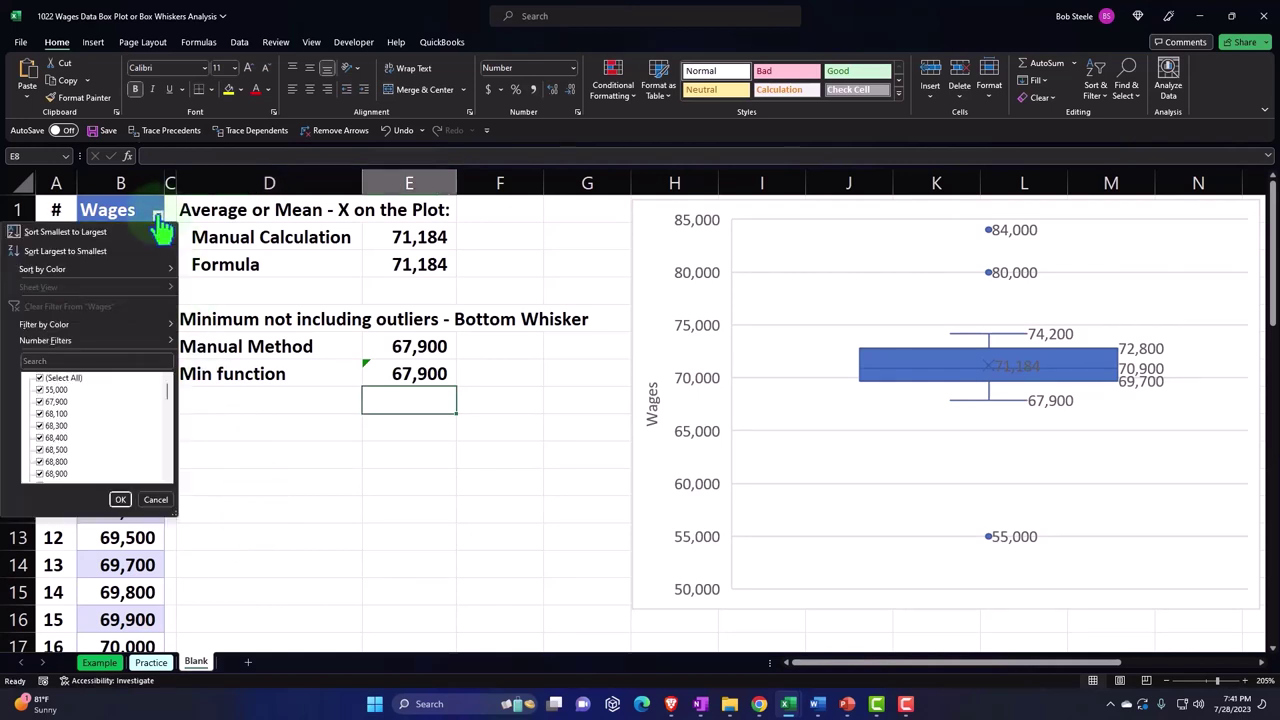
pyautogui.click(95, 251)
pyautogui.doubleClick(408, 373)
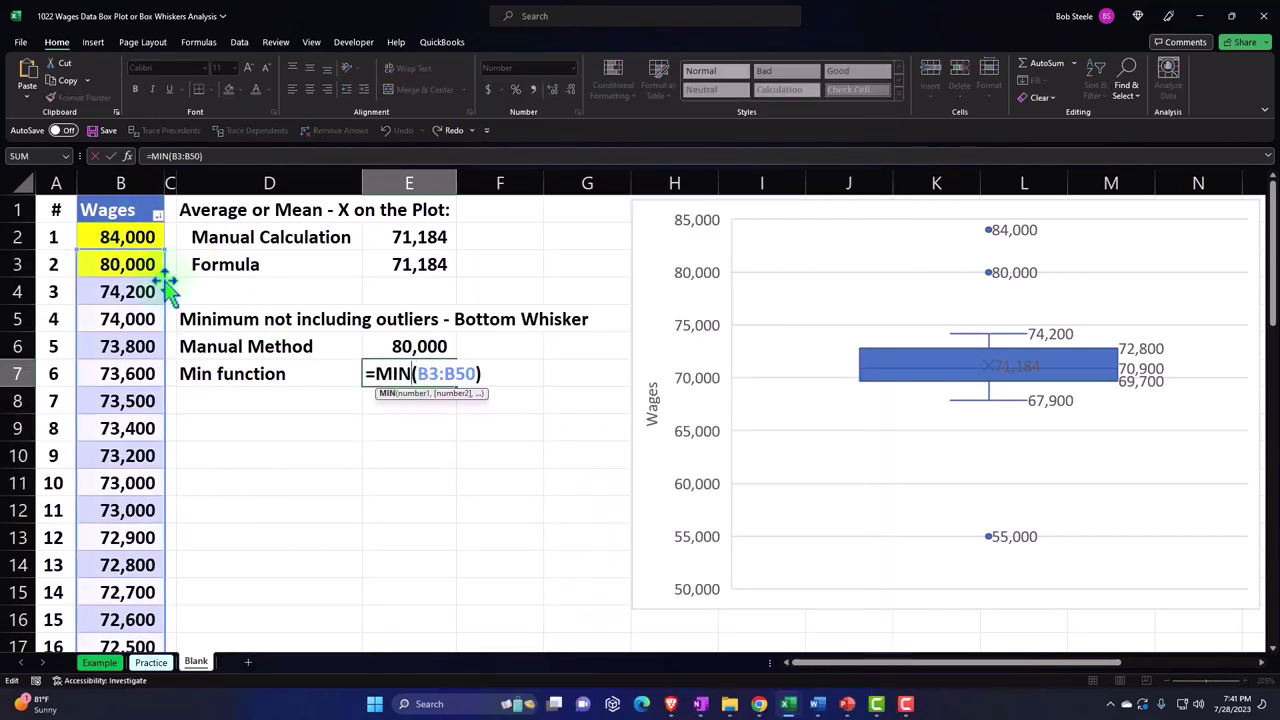
pyautogui.press('Return')
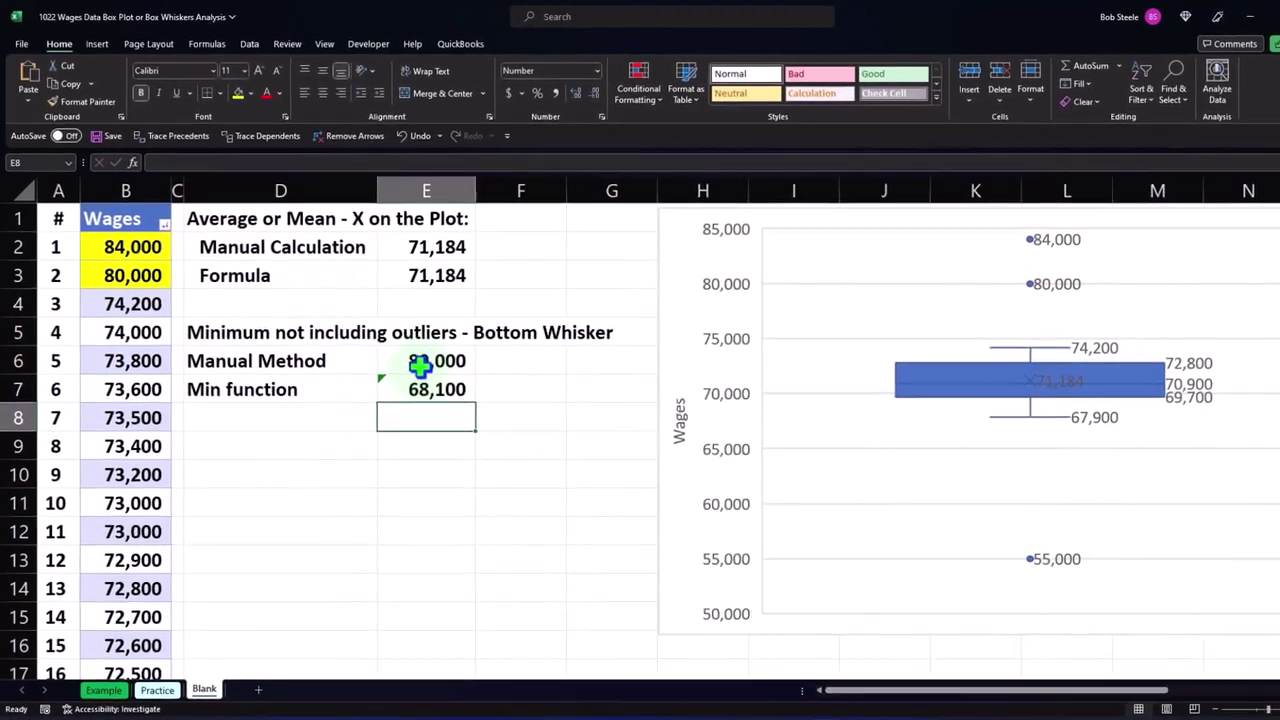
pyautogui.click(405, 346)
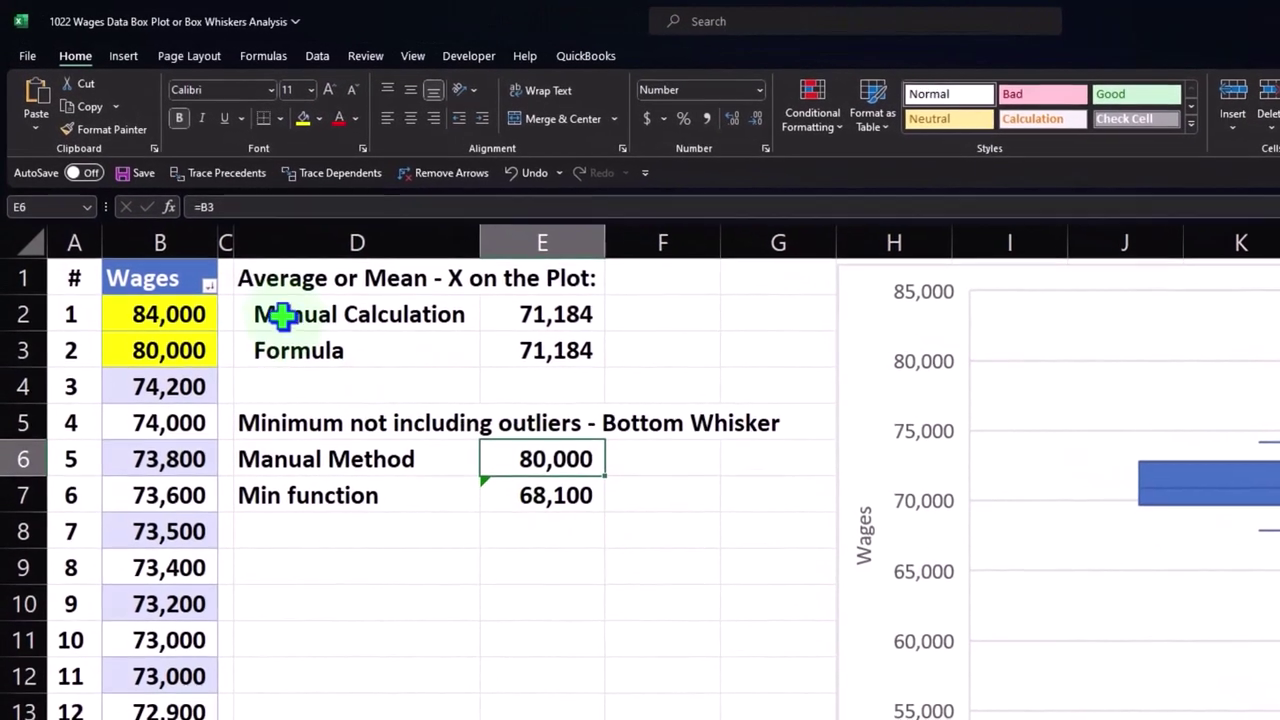
# Sort the Wages column back from smallest to largest and recheck the Min function result in E7
pyautogui.click(209, 287)
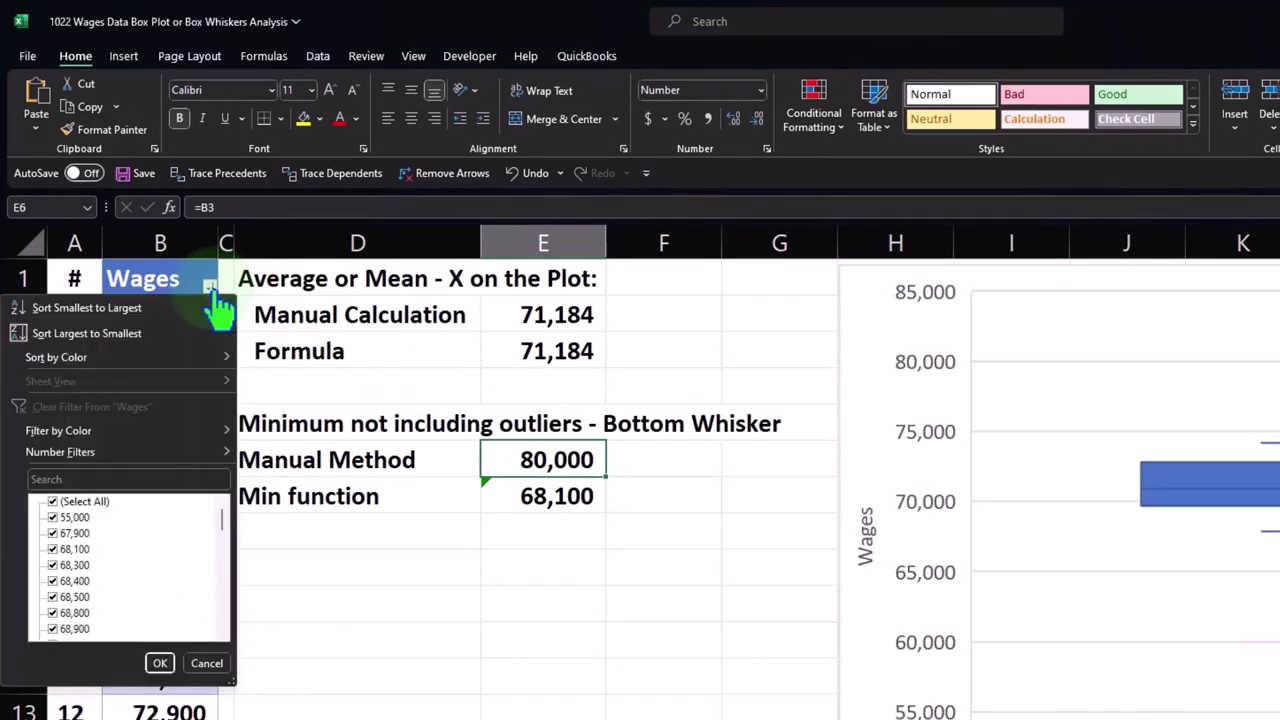
pyautogui.click(152, 316)
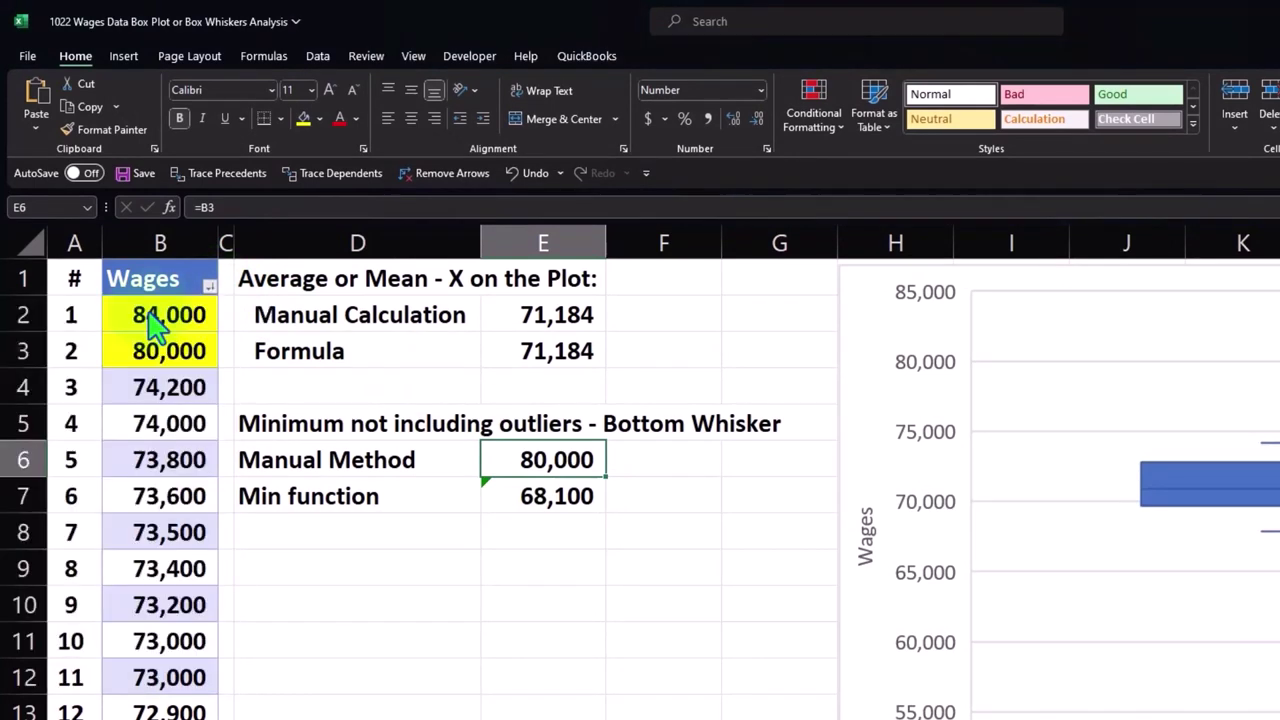
pyautogui.click(432, 629)
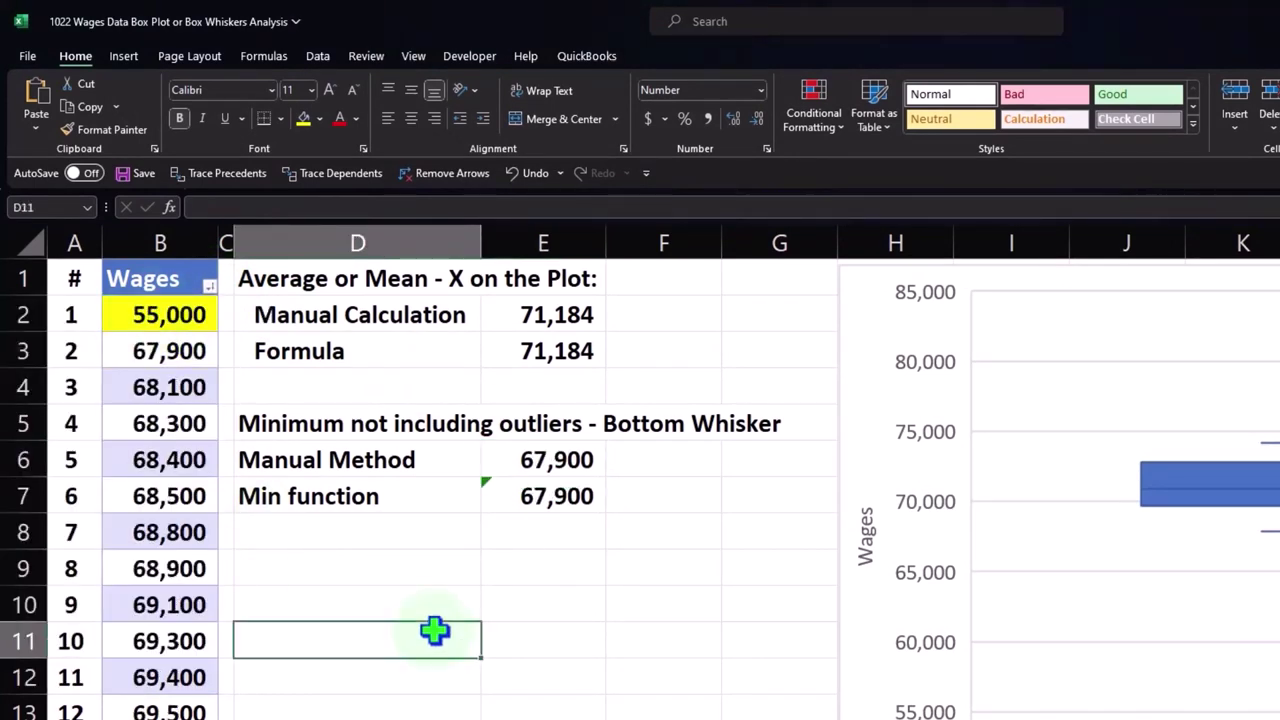
pyautogui.press('Up')
pyautogui.press('Up')
pyautogui.press('Up')
pyautogui.press('Up')
pyautogui.press('Right')
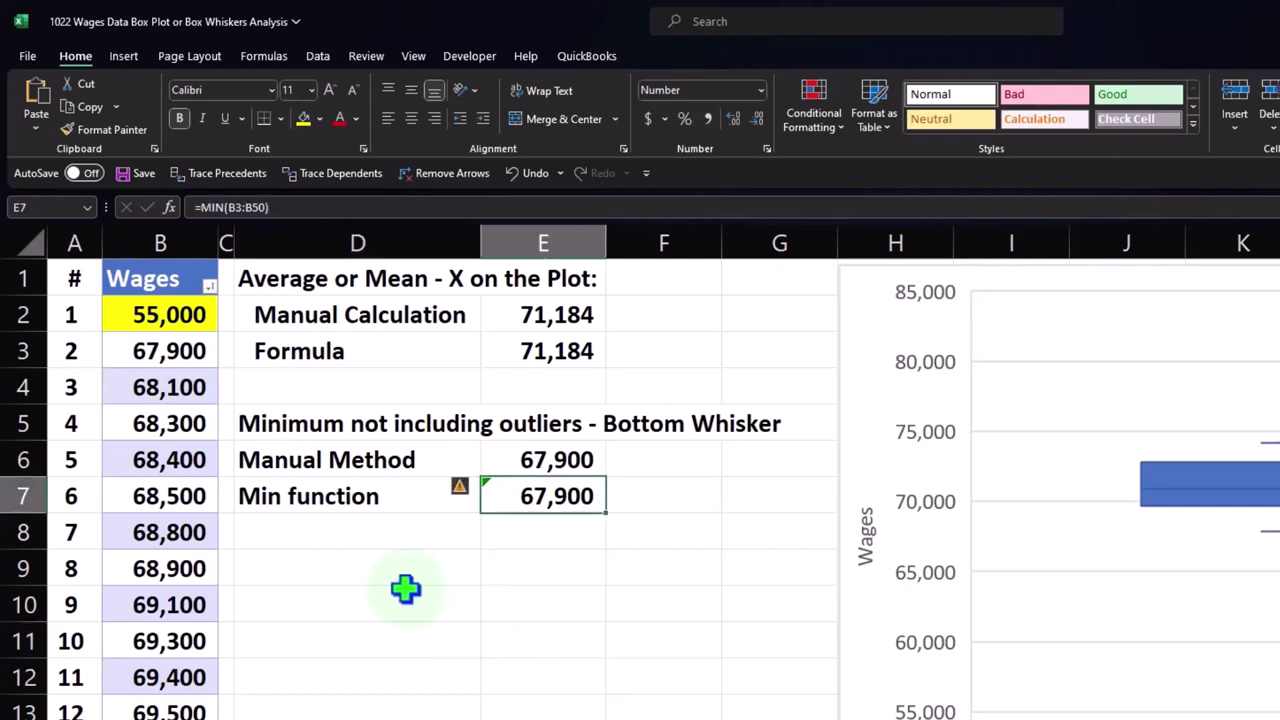
# Indent the labels Manual Method and Min function in cells D6:D7
pyautogui.click(354, 532)
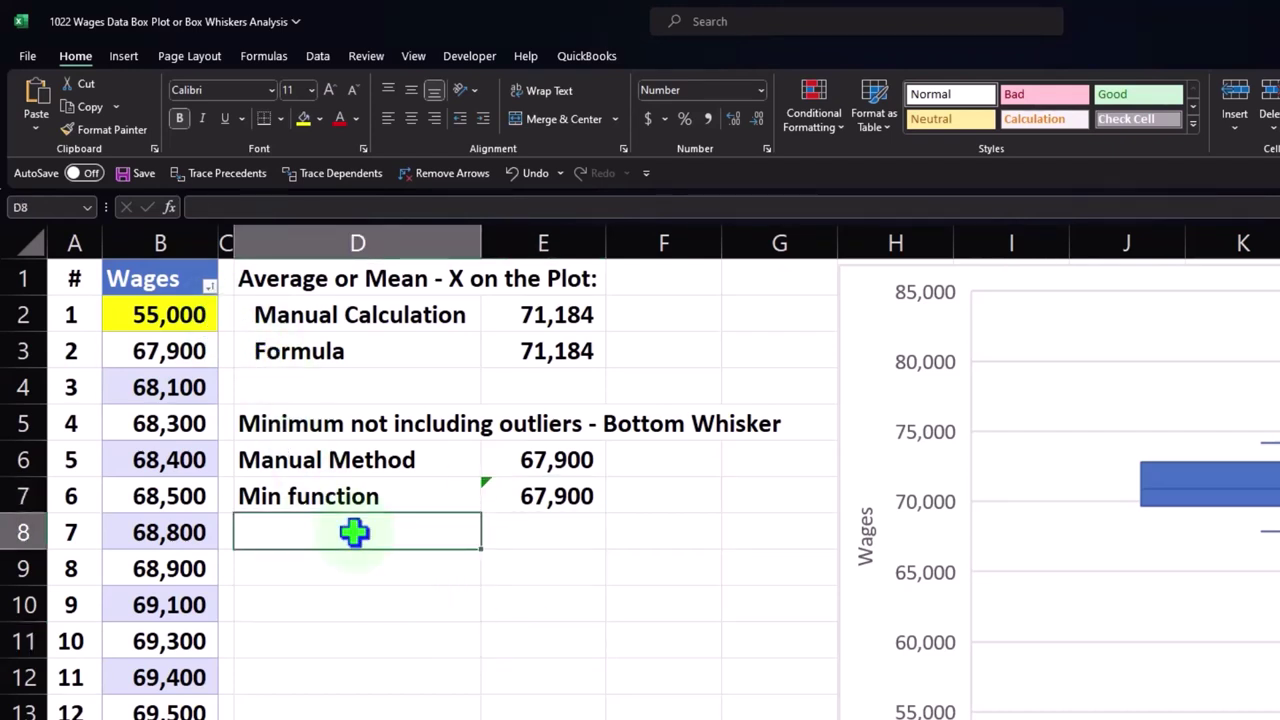
pyautogui.moveTo(346, 460); pyautogui.dragTo(346, 486)
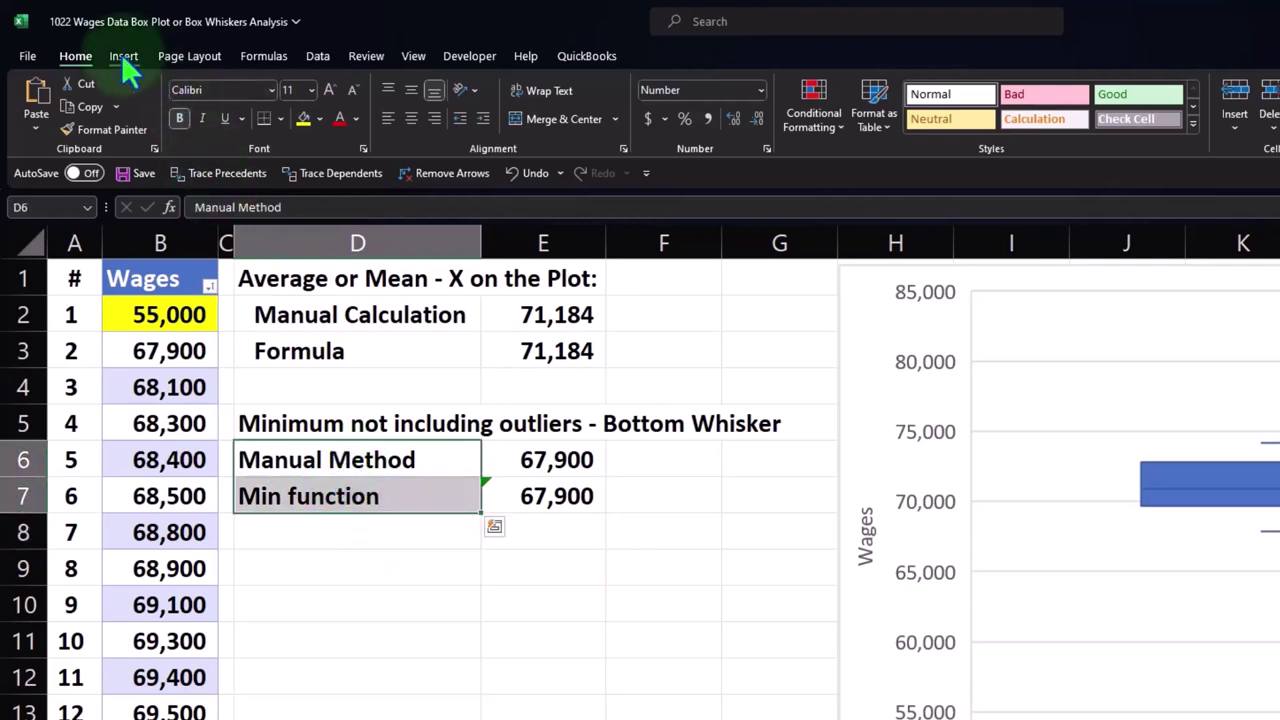
pyautogui.click(483, 117)
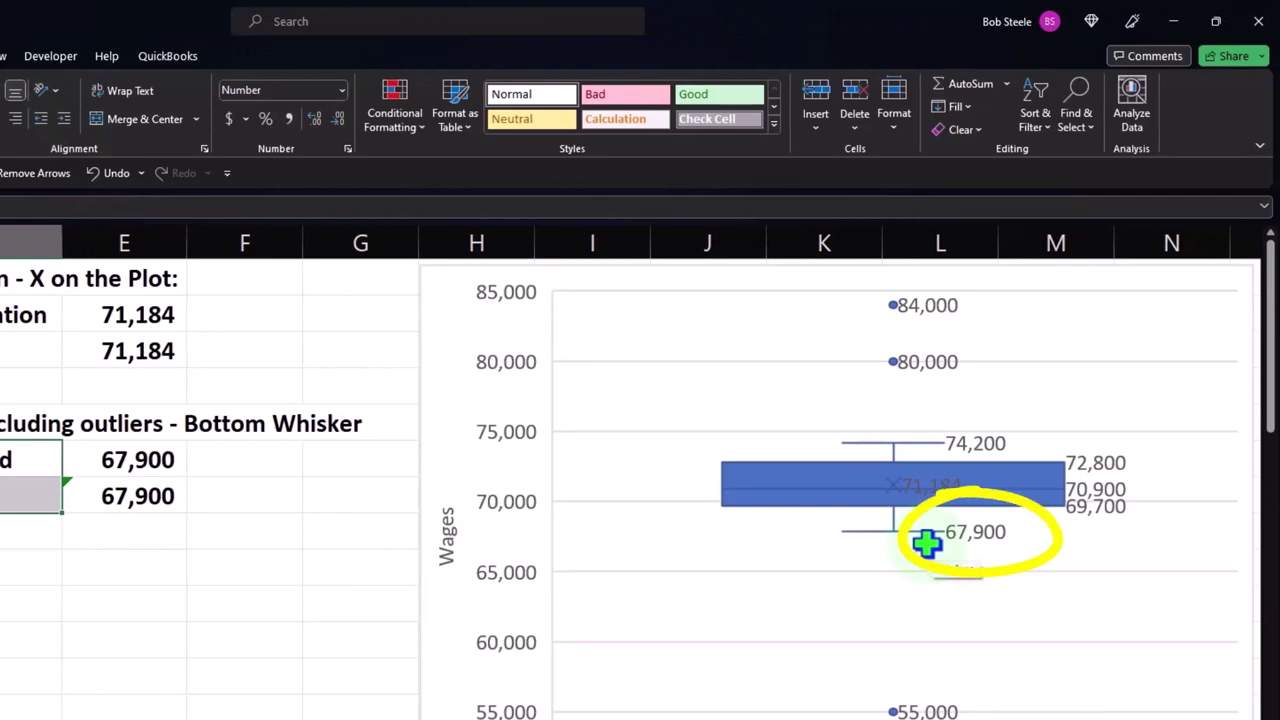
# Enter the heading Q1 Exluding the Median in cell D9
pyautogui.click(135, 552)
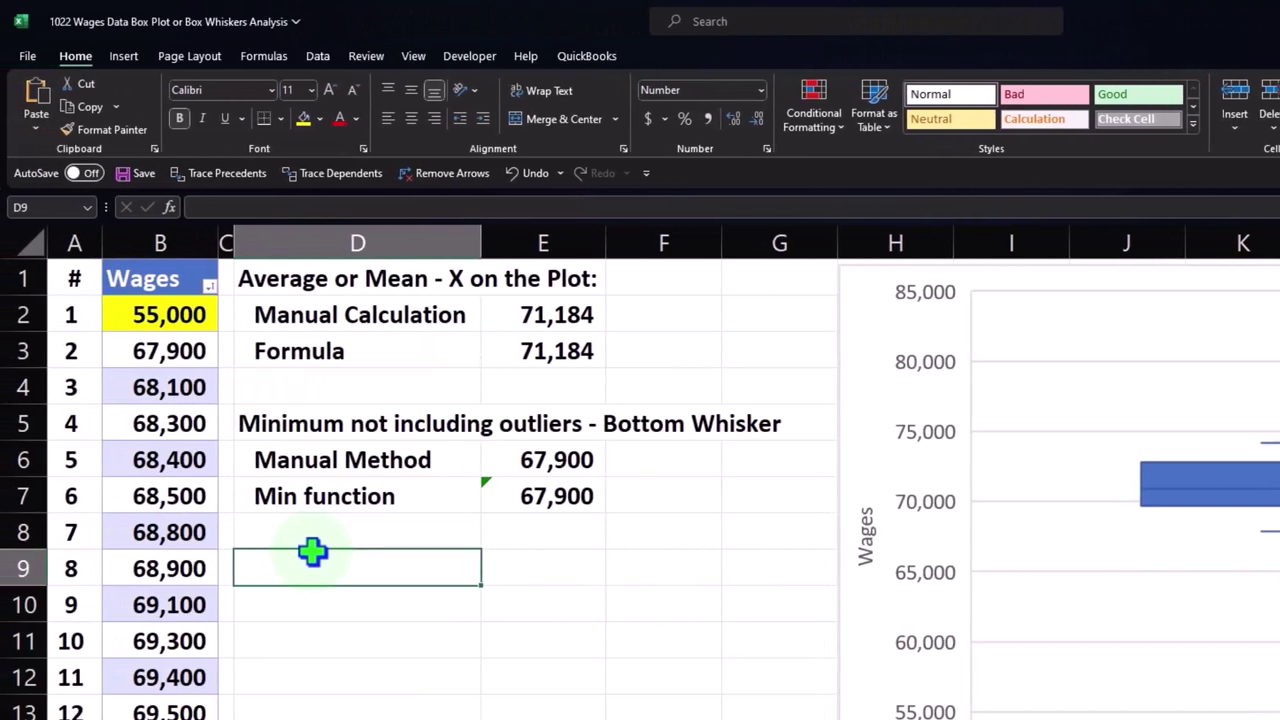
pyautogui.write('Q1')
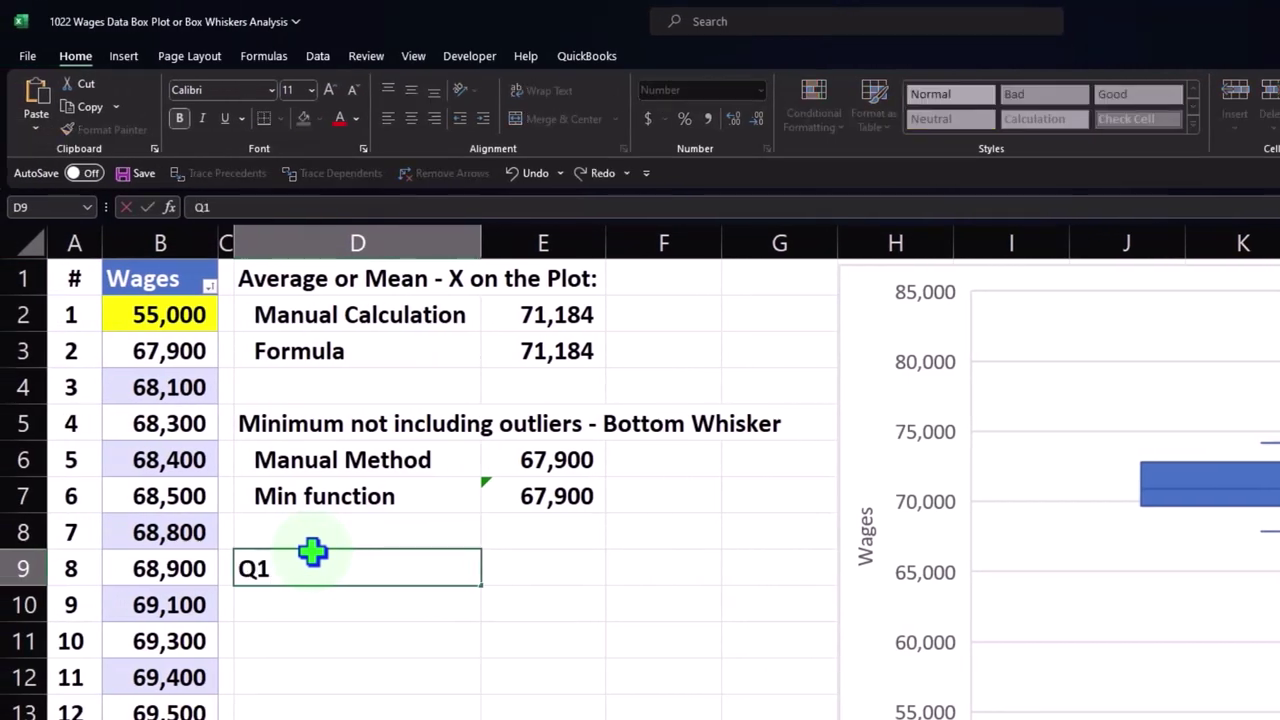
pyautogui.write(' Exlu')
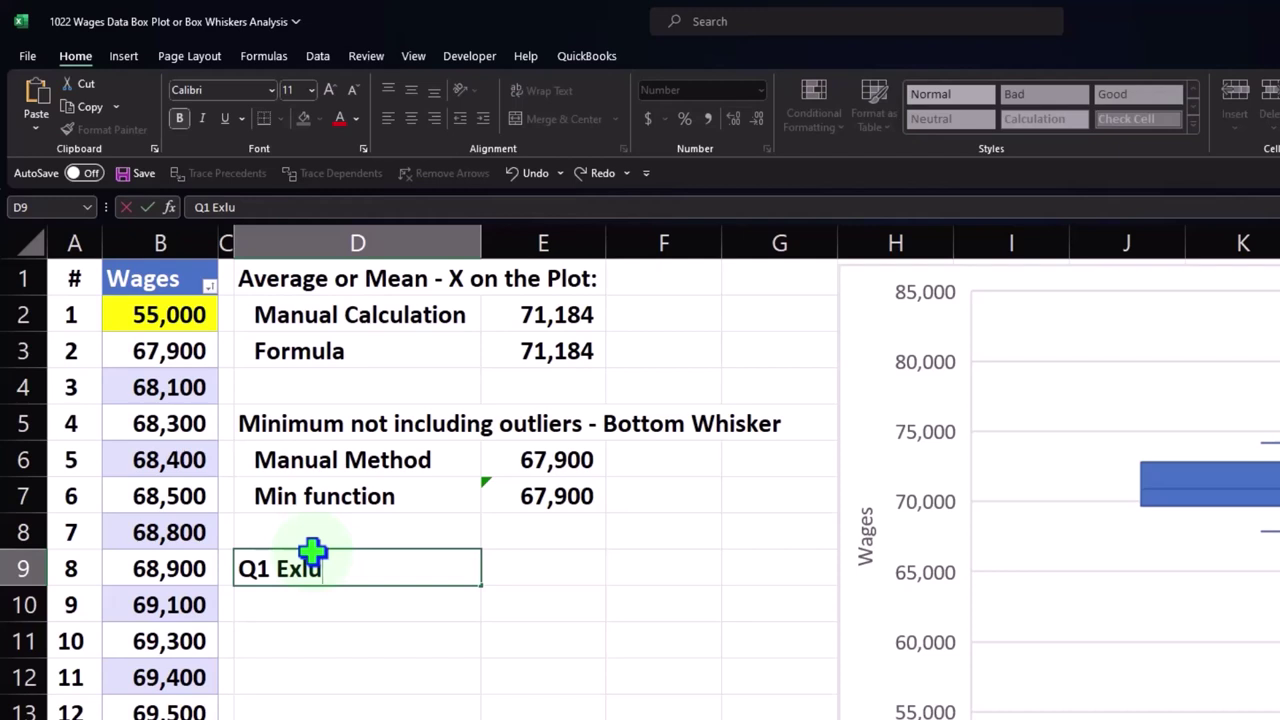
pyautogui.write('ding the Median')
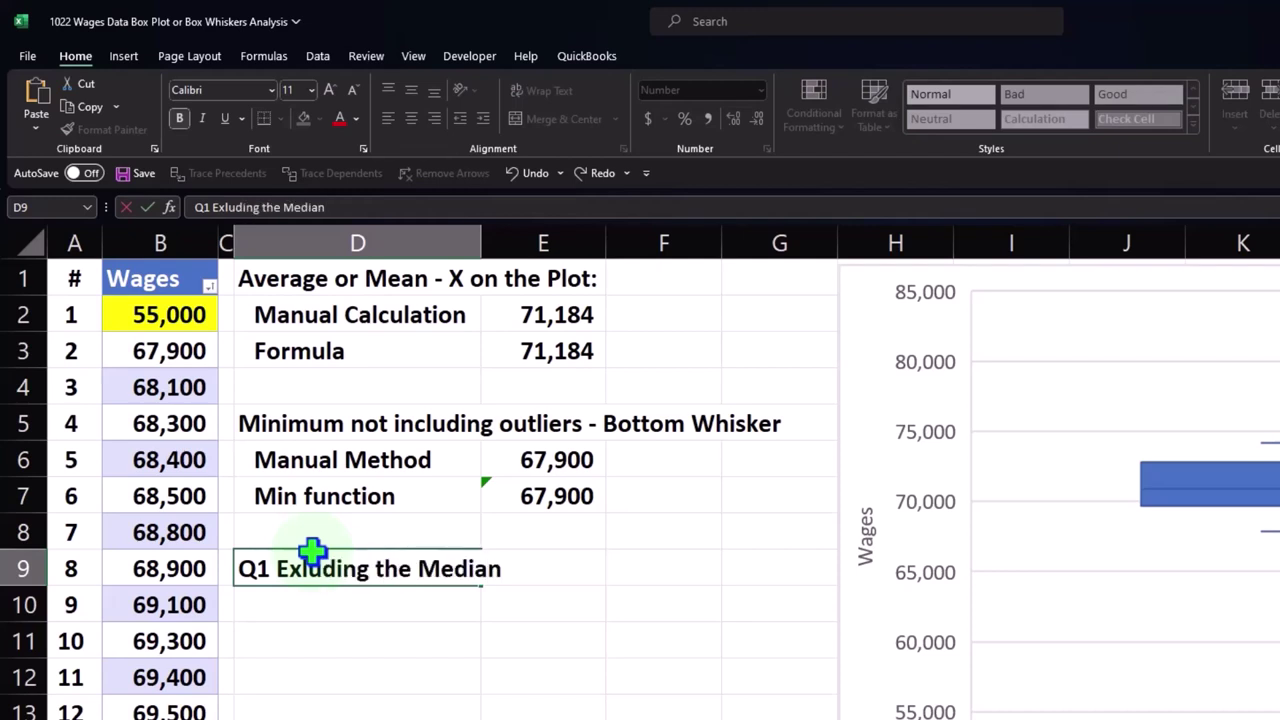
pyautogui.press('Return')
# Run a spell check on cells D9:D10 and correct Exluding to Excluding in the Q1 heading
pyautogui.moveTo(305, 567); pyautogui.dragTo(300, 600)
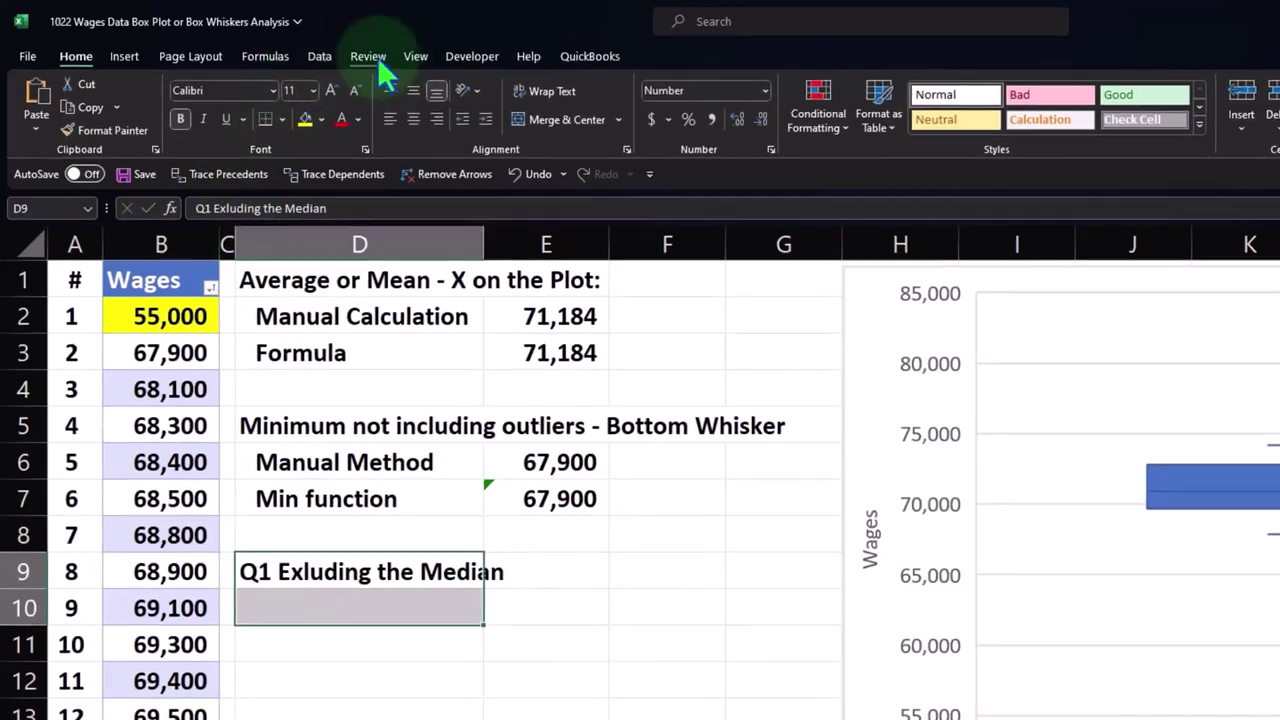
pyautogui.click(368, 57)
pyautogui.click(35, 101)
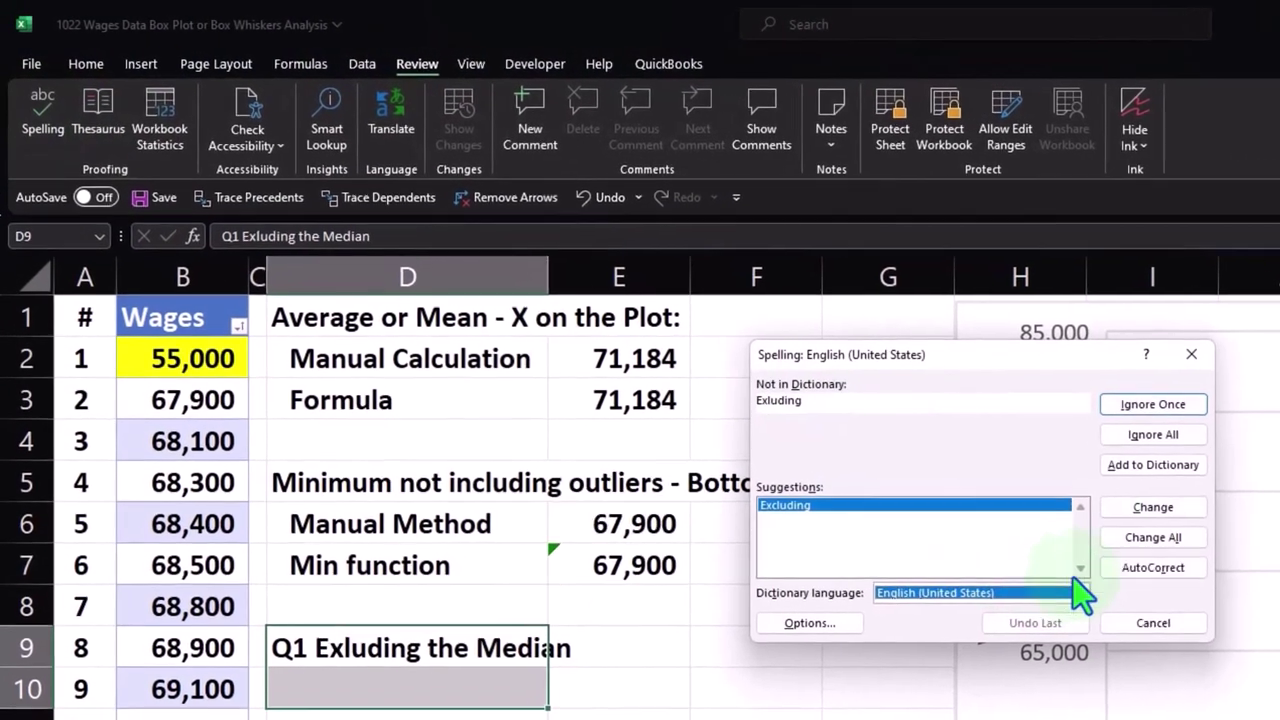
pyautogui.click(1124, 494)
pyautogui.click(984, 592)
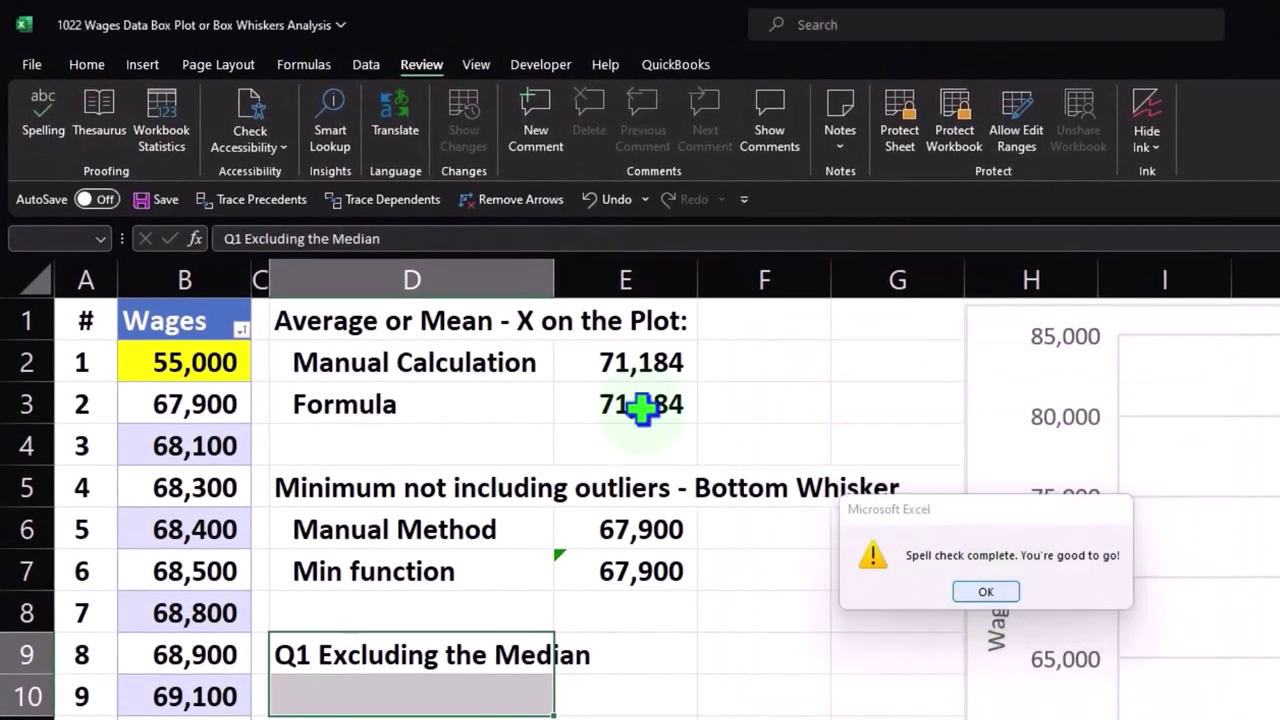
pyautogui.click(87, 64)
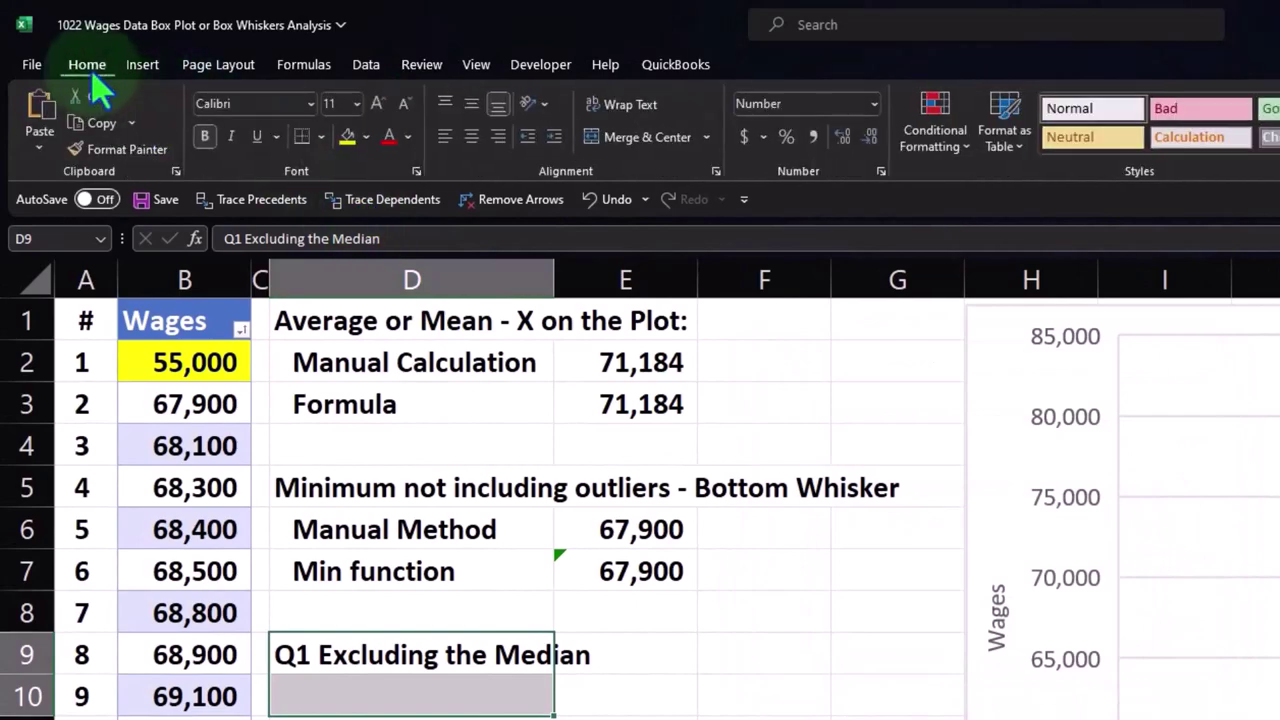
# Enter the label Formula in cell D11, below the Q1 heading
pyautogui.click(509, 719)
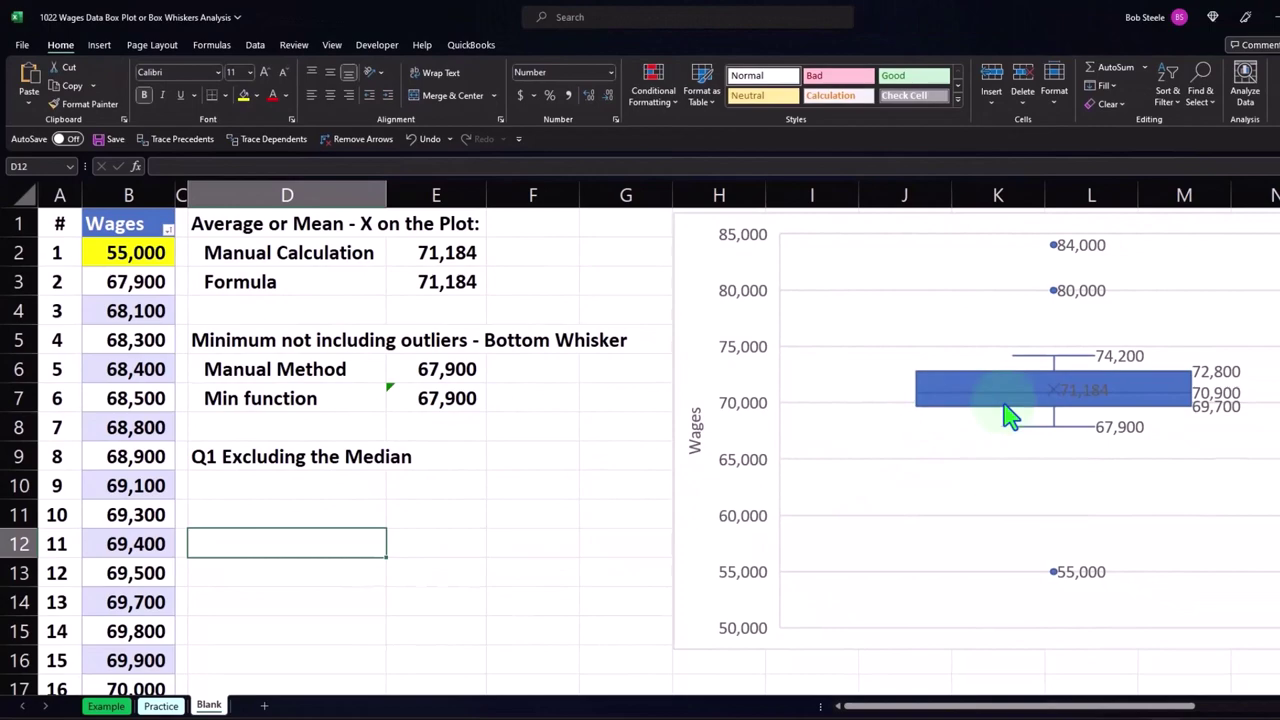
pyautogui.moveTo(1200, 420)
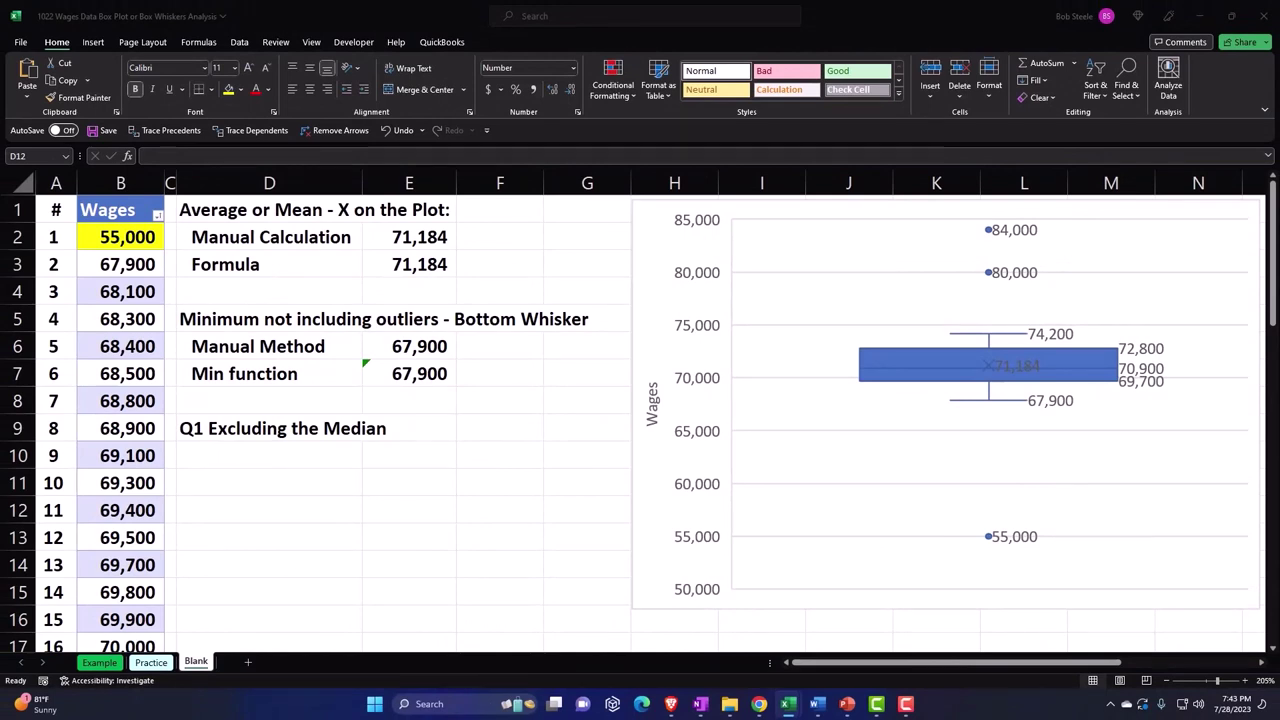
pyautogui.click(230, 483)
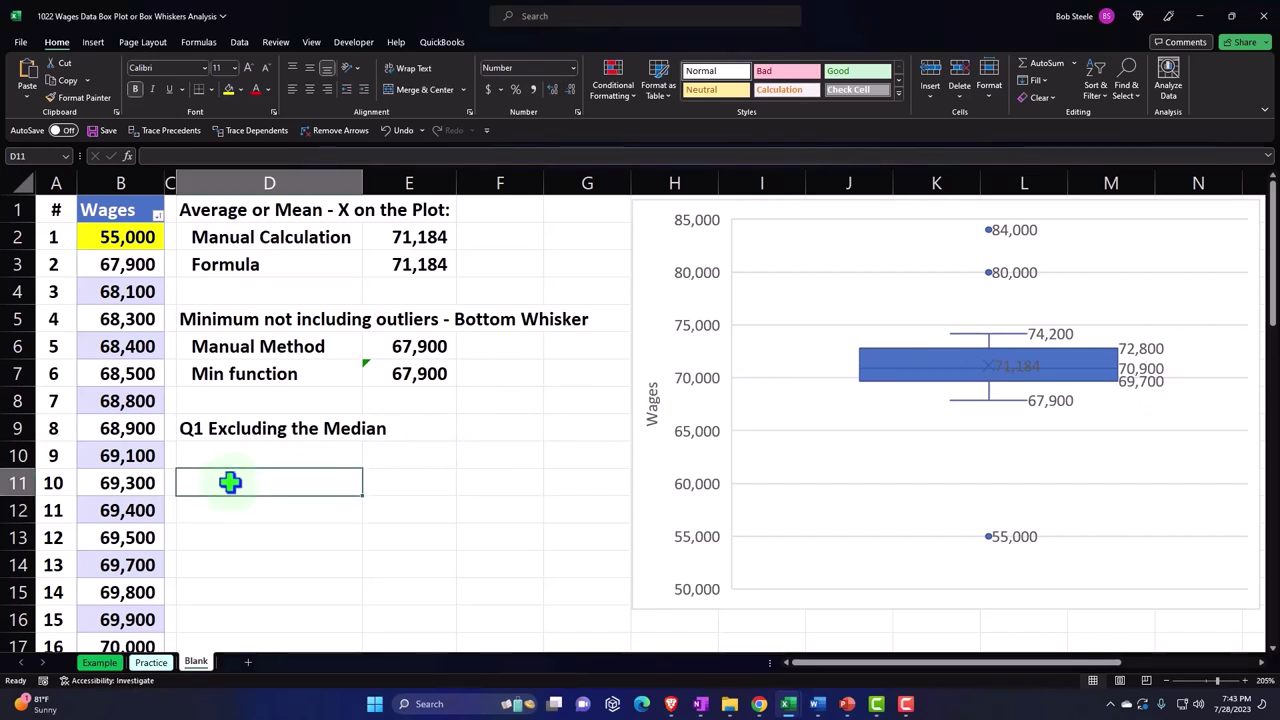
pyautogui.write('Formula')
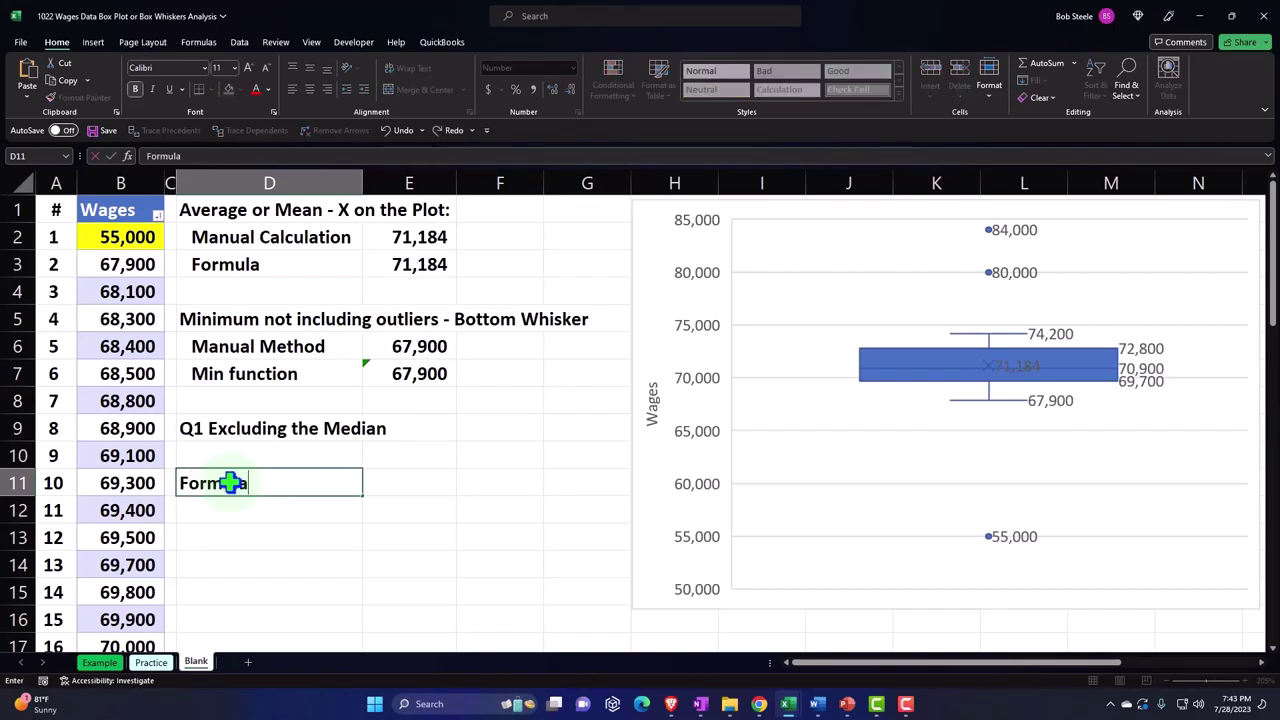
pyautogui.press('Tab')
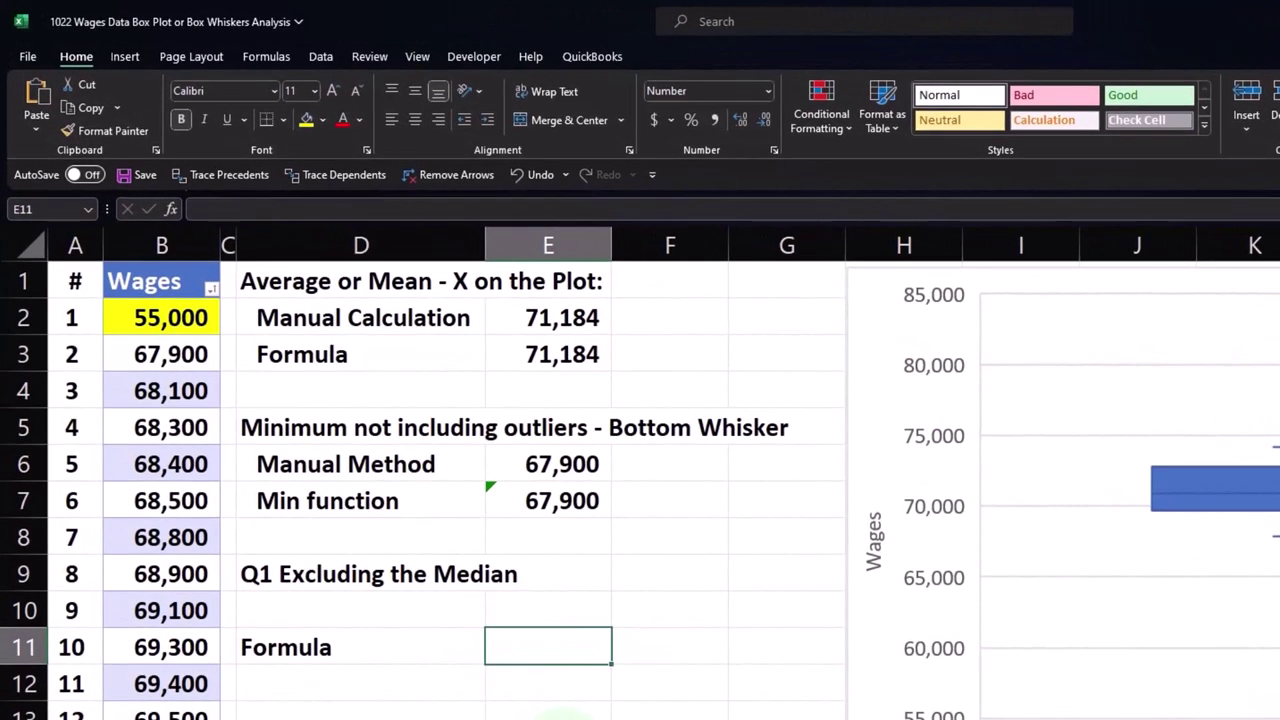
# Calculate the first quartile in cell E11 with =QUARTILE.EXC(Table7[Wages],1), using the whole Wages column
pyautogui.write('=')
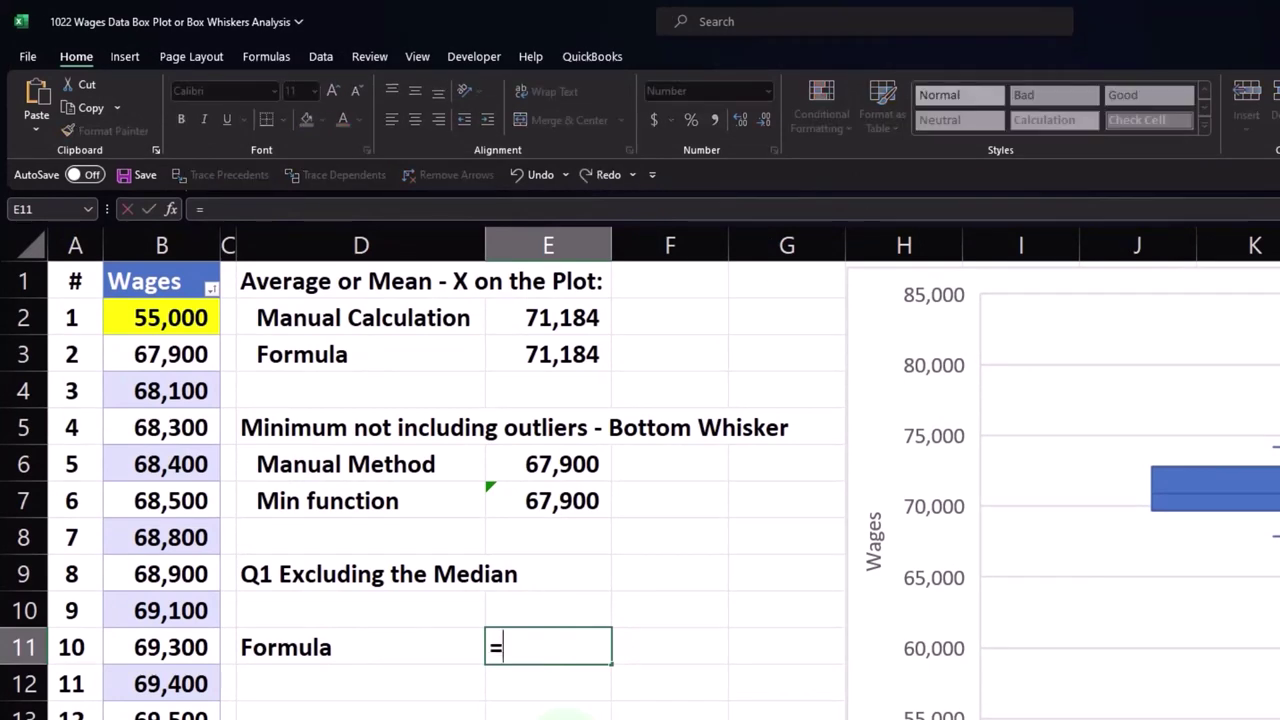
pyautogui.write('qua')
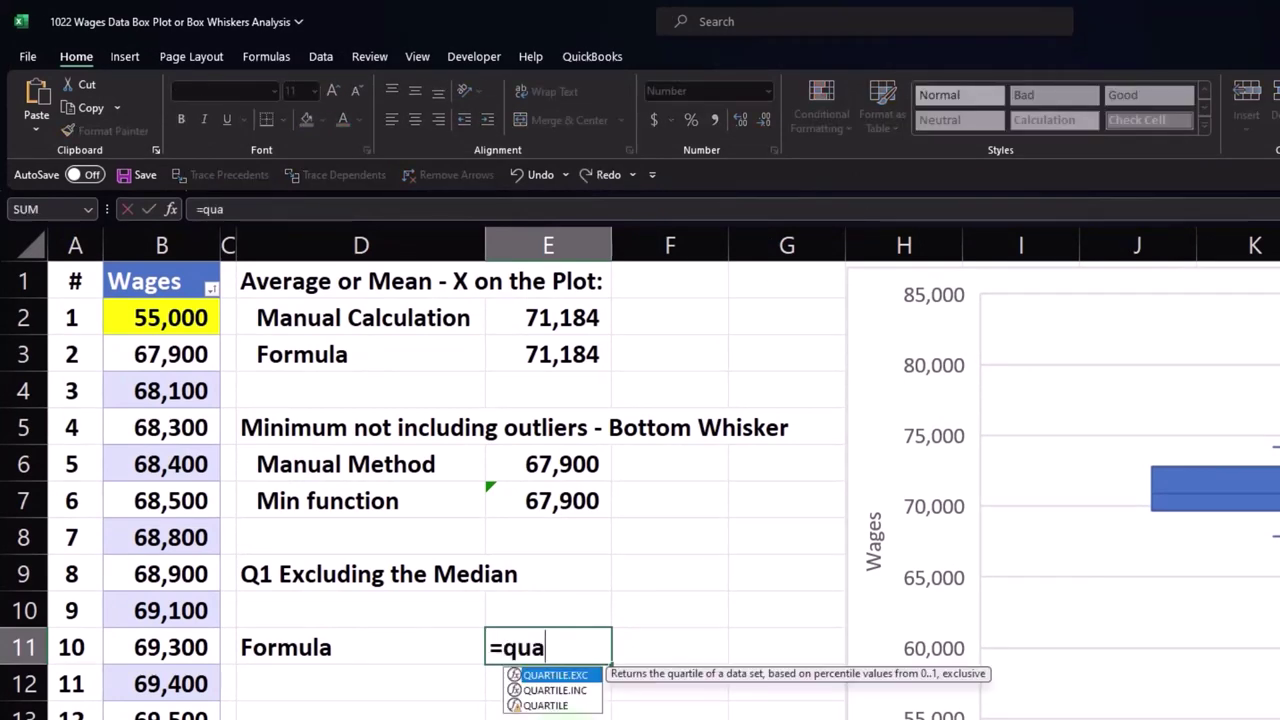
pyautogui.moveTo(585, 540)
pyautogui.mouseDown()
pyautogui.moveTo(600, 715)
pyautogui.moveTo(545, 542)
pyautogui.mouseUp()
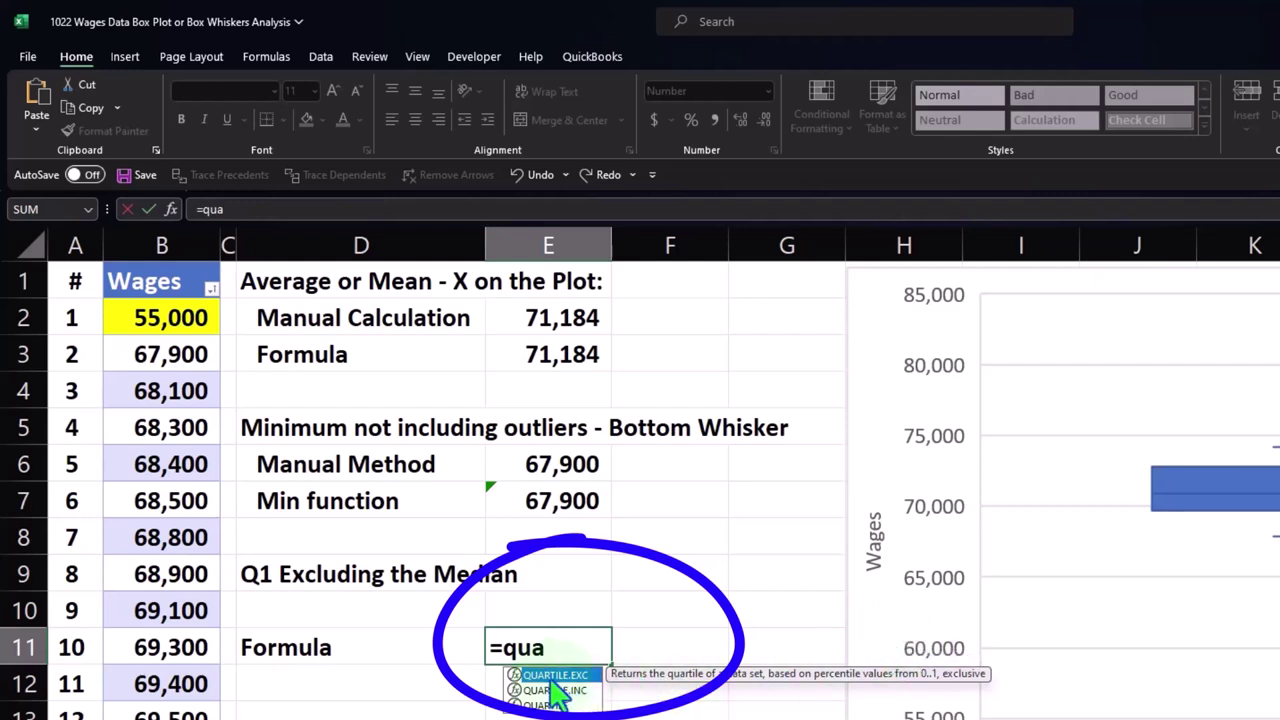
pyautogui.doubleClick(550, 676)
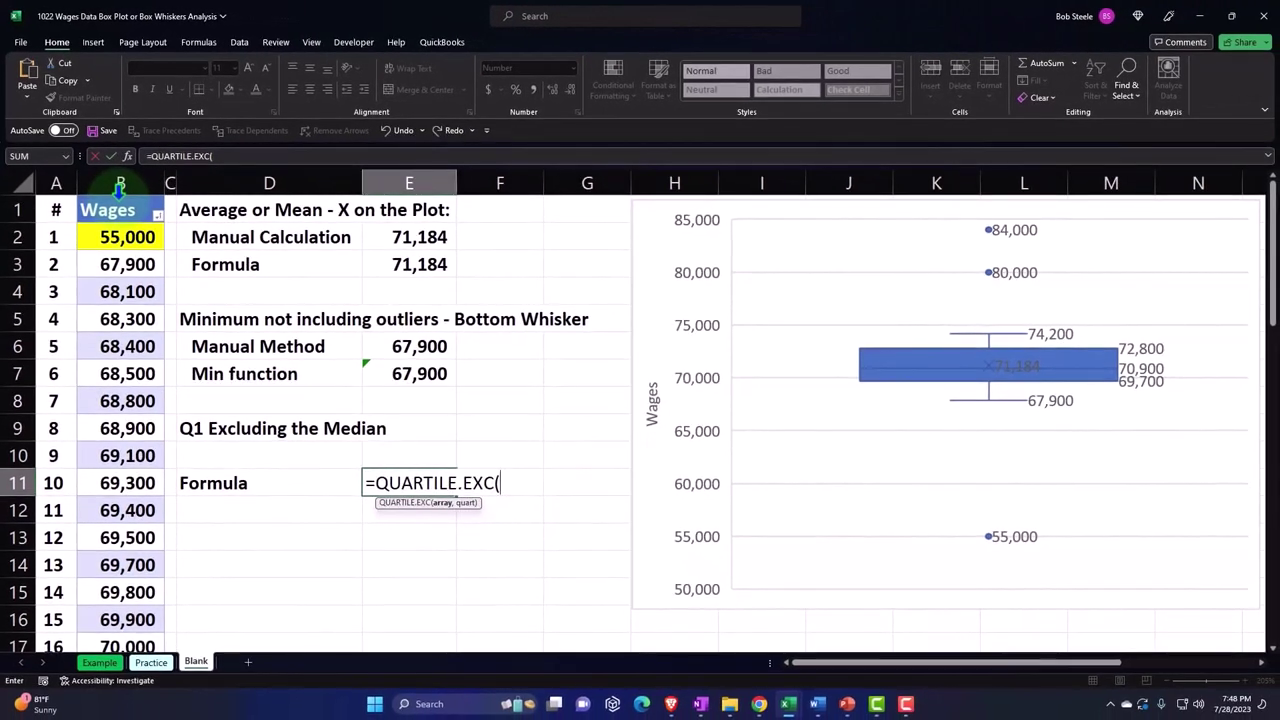
pyautogui.click(130, 220)
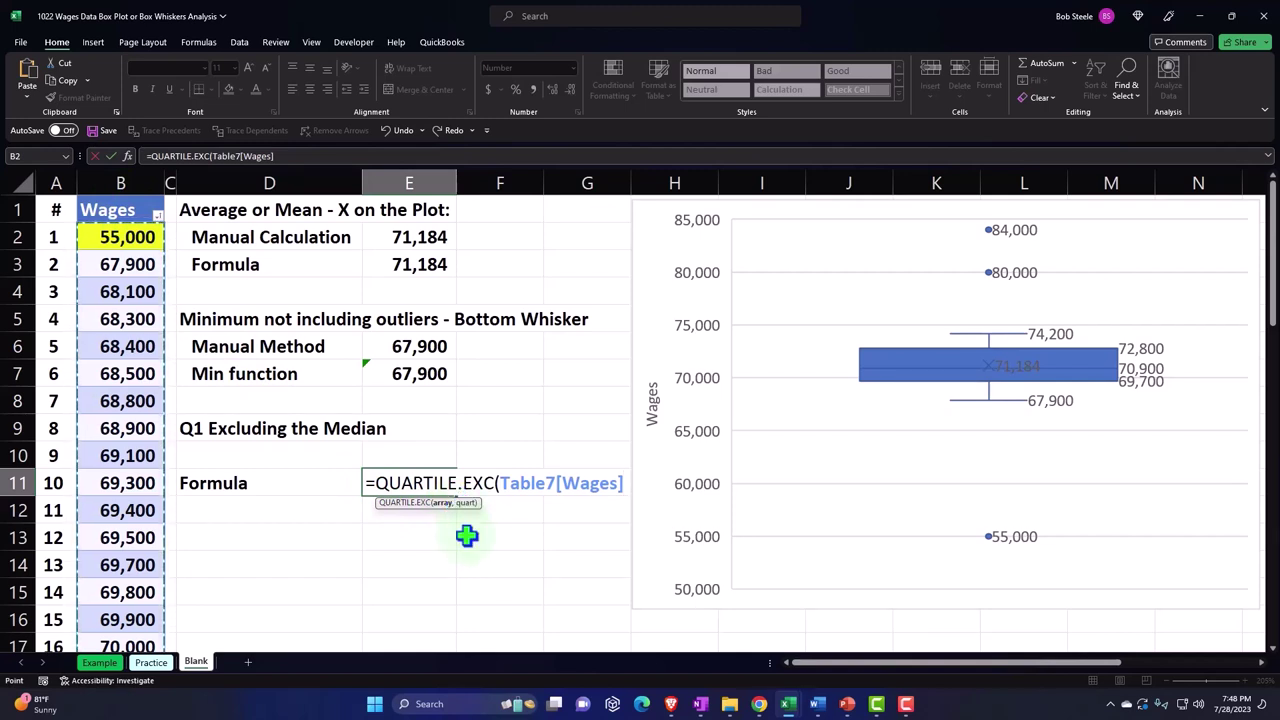
pyautogui.write(',')
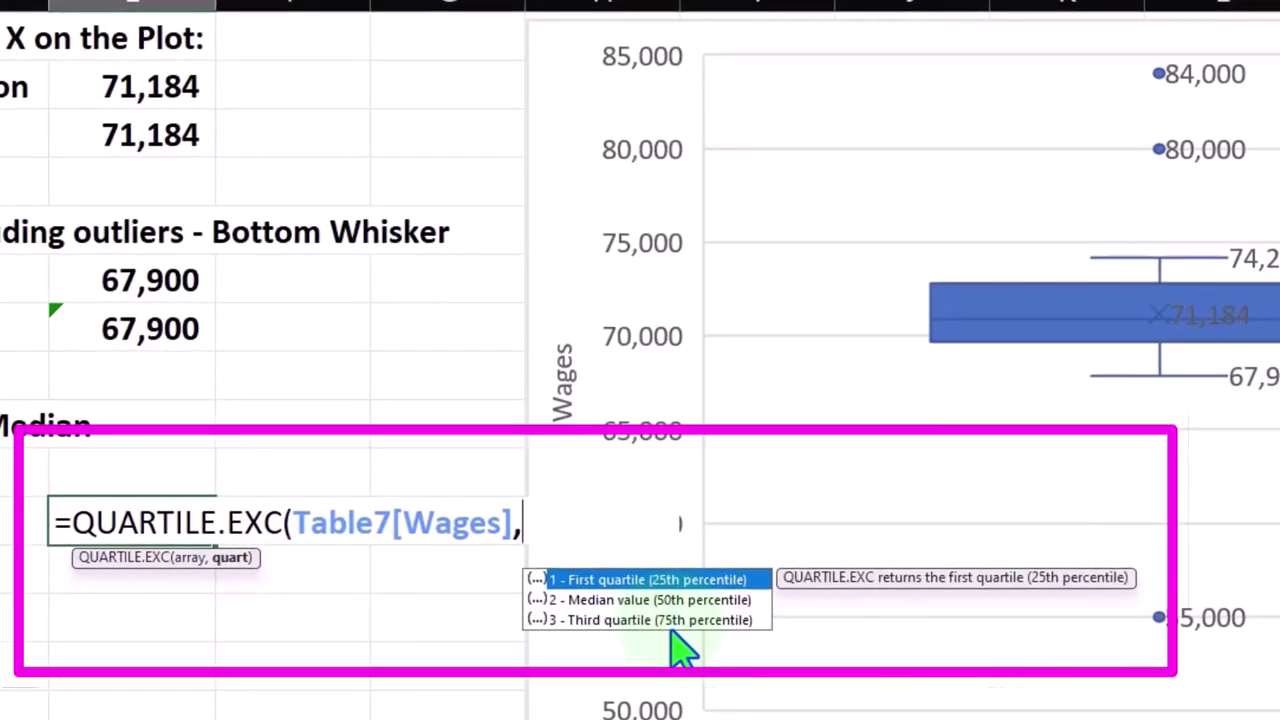
pyautogui.write('1')
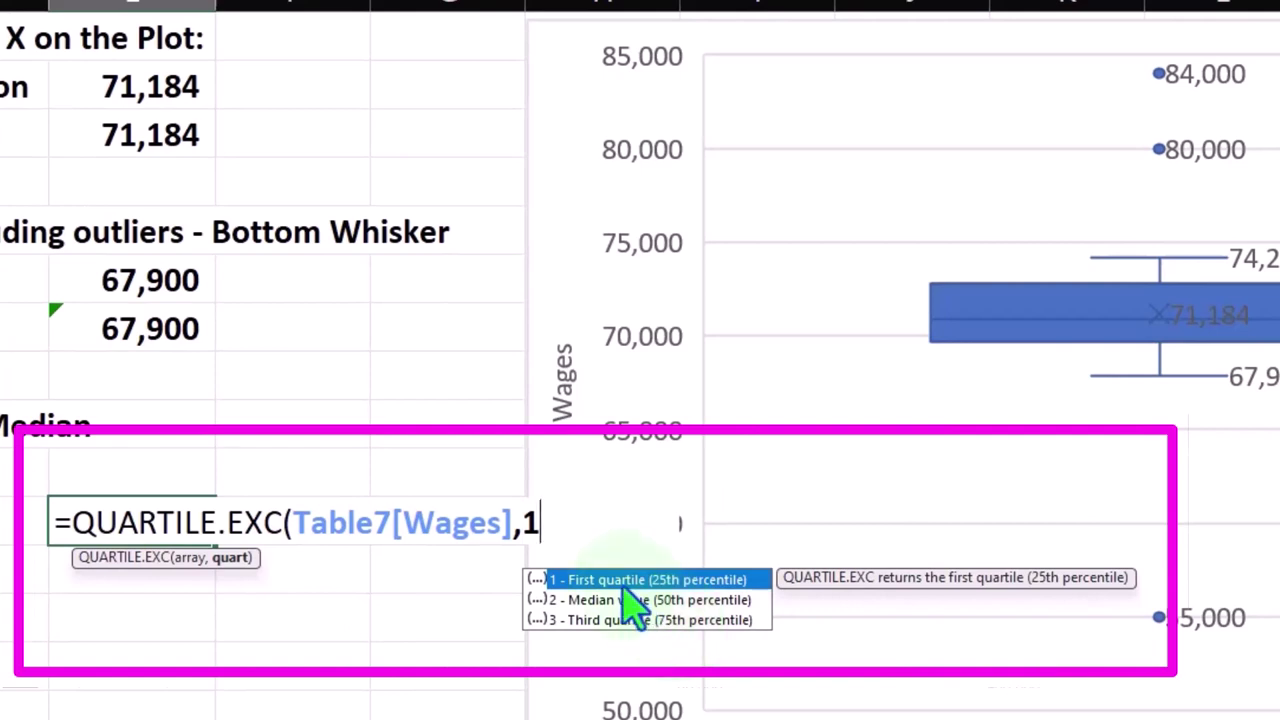
pyautogui.write(')')
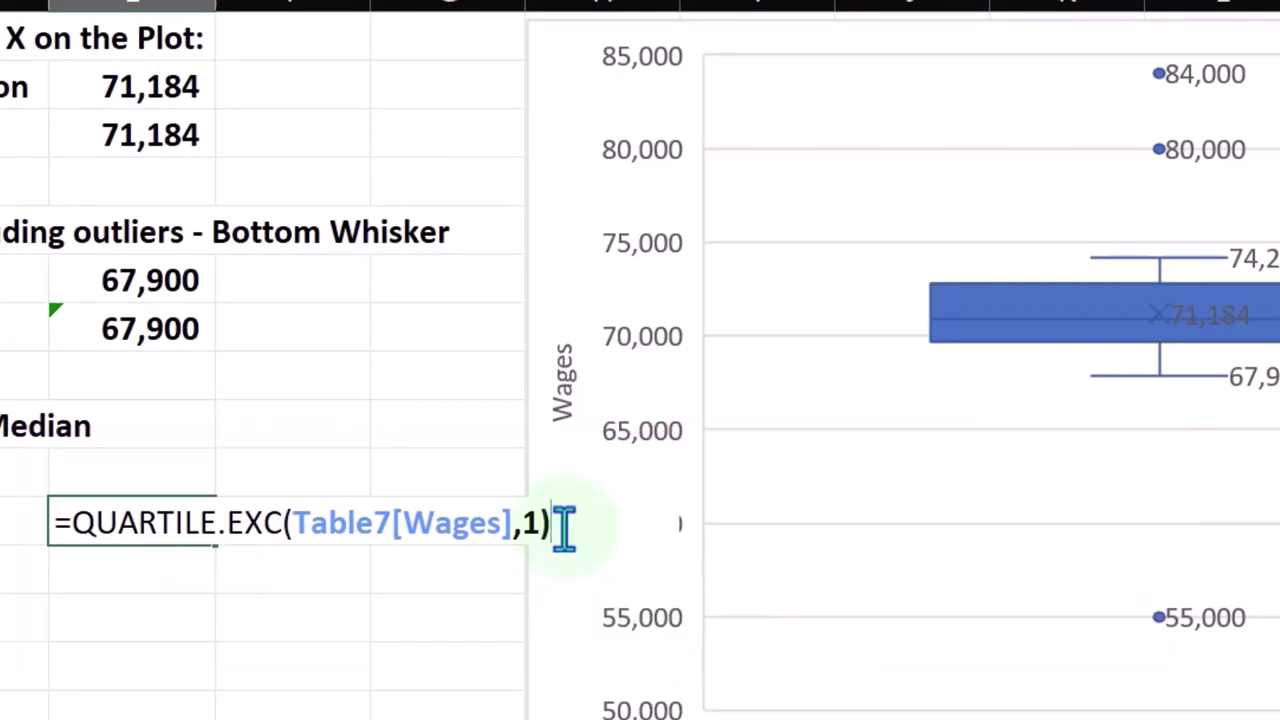
pyautogui.press('Return')
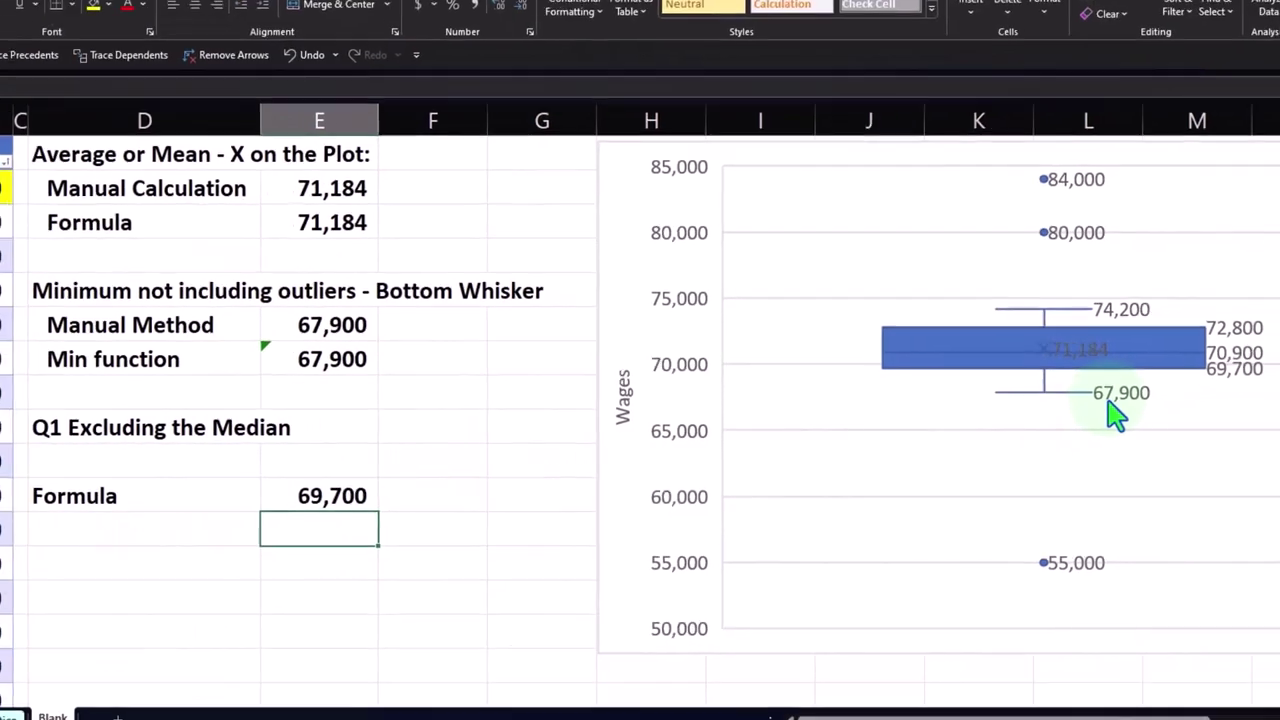
pyautogui.moveTo(1229, 403)
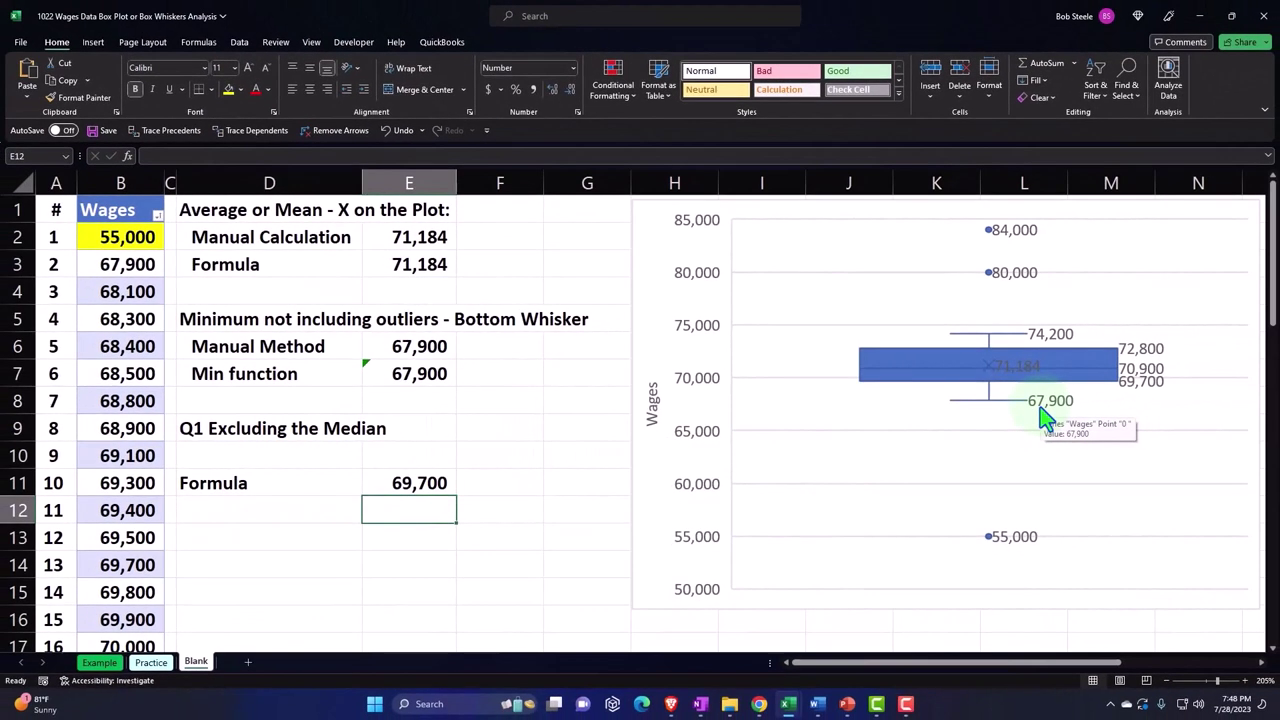
# Enter the heading Median Q2 - Middle Line of the Box in cell D13
pyautogui.click(220, 540)
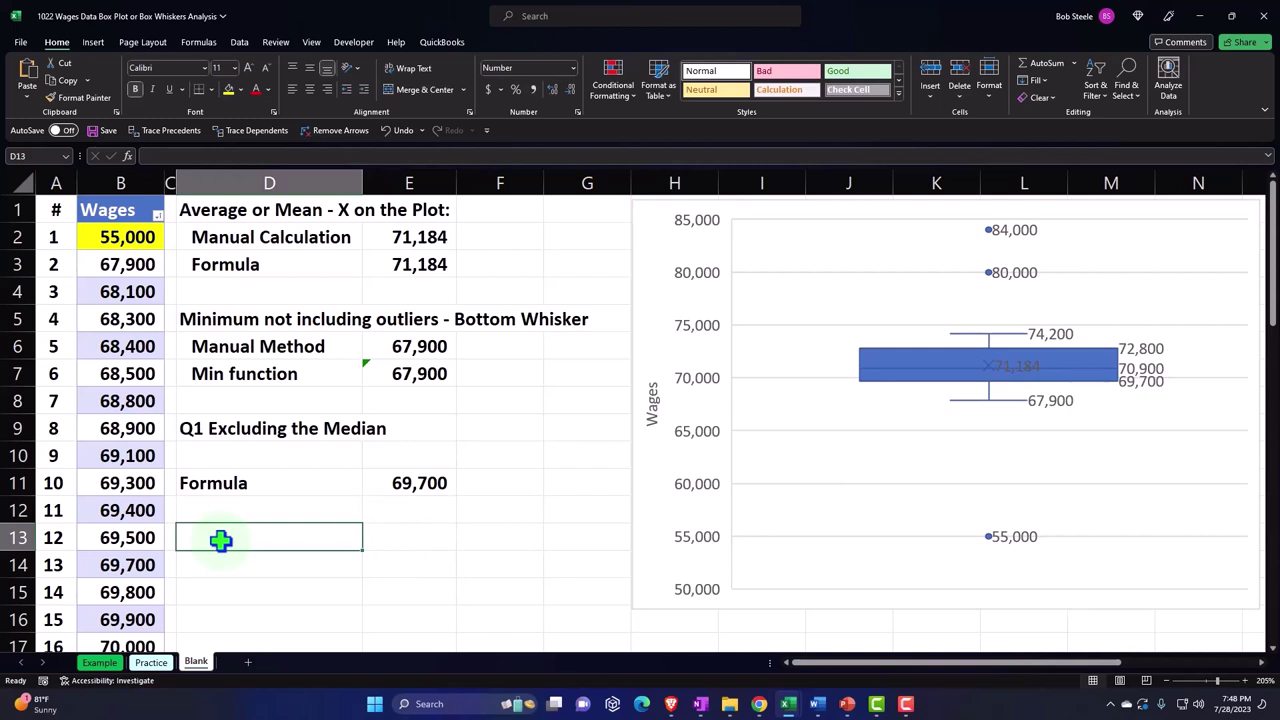
pyautogui.write('Median Q2 - Middle Line of the Box')
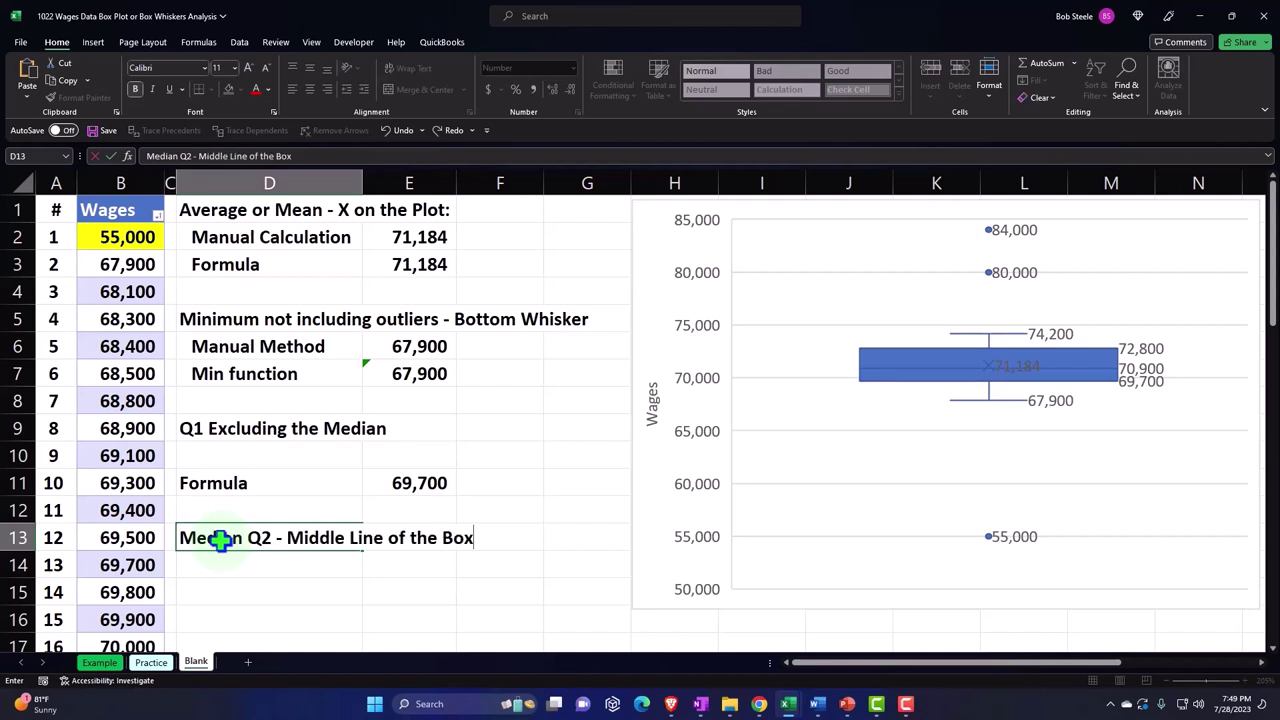
pyautogui.press('Return')
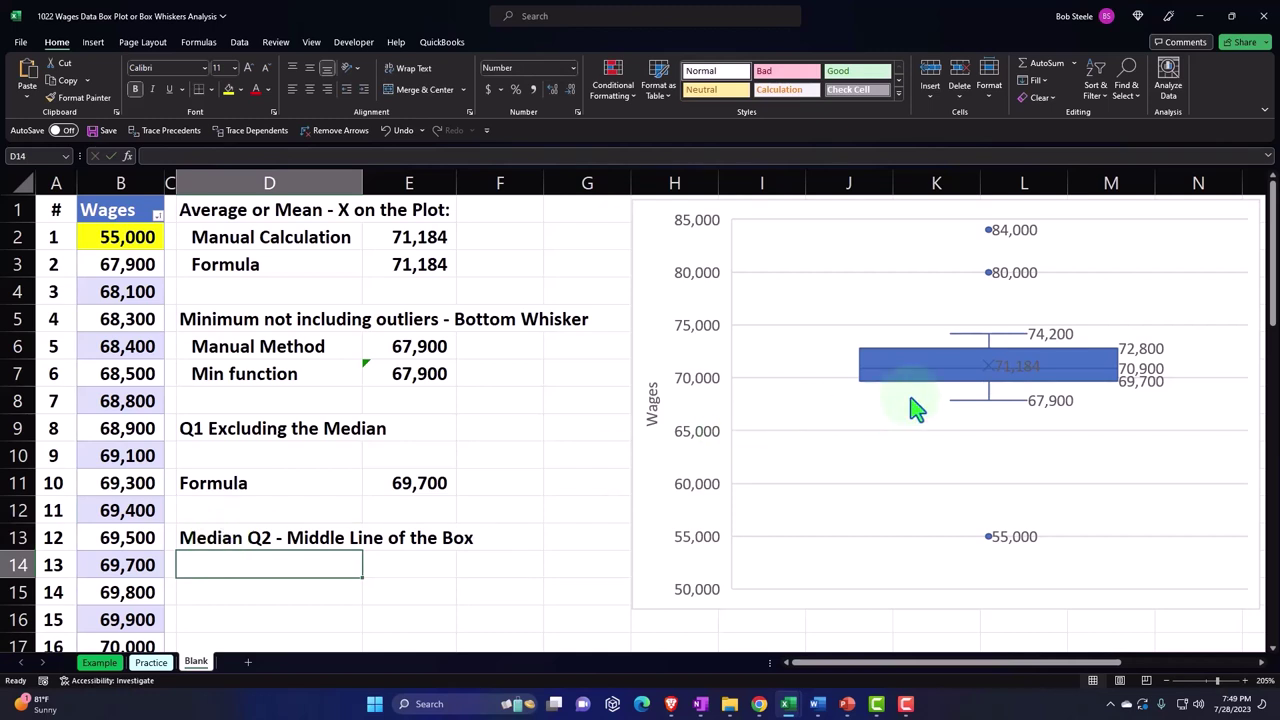
pyautogui.moveTo(1128, 387)
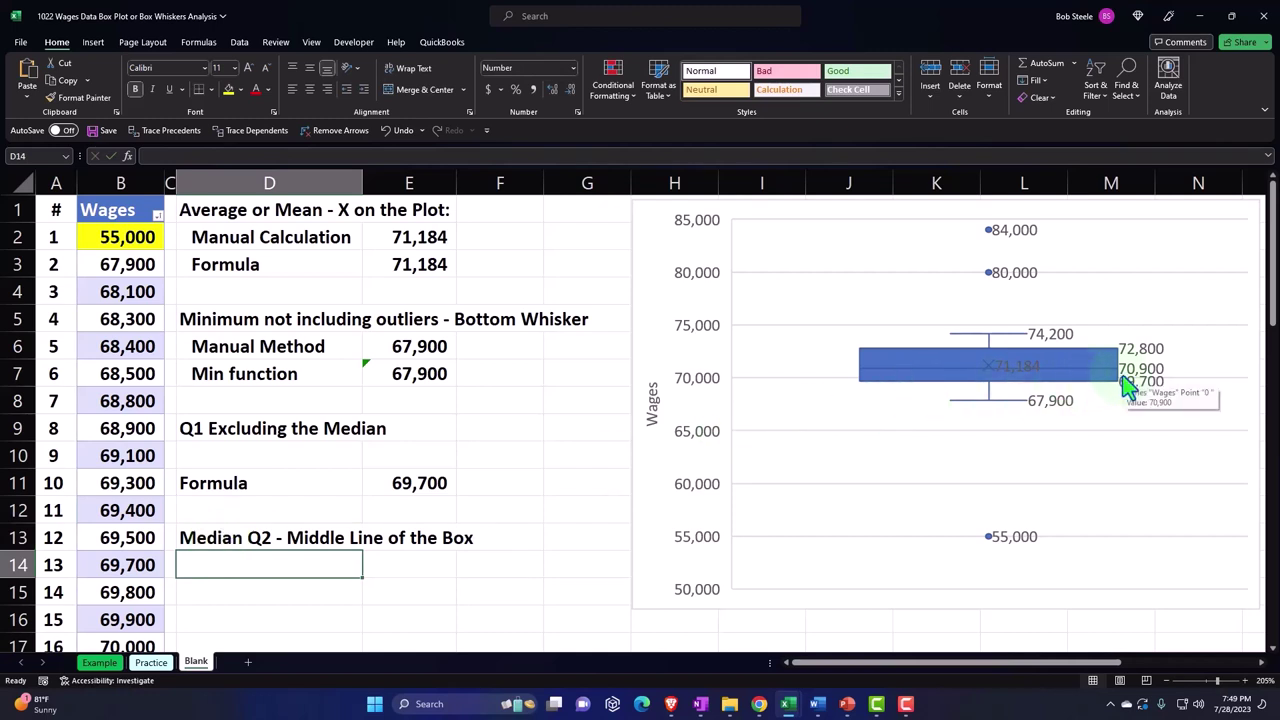
# Enter the label Formula Q2 in cell D15, below the median heading
pyautogui.click(290, 593)
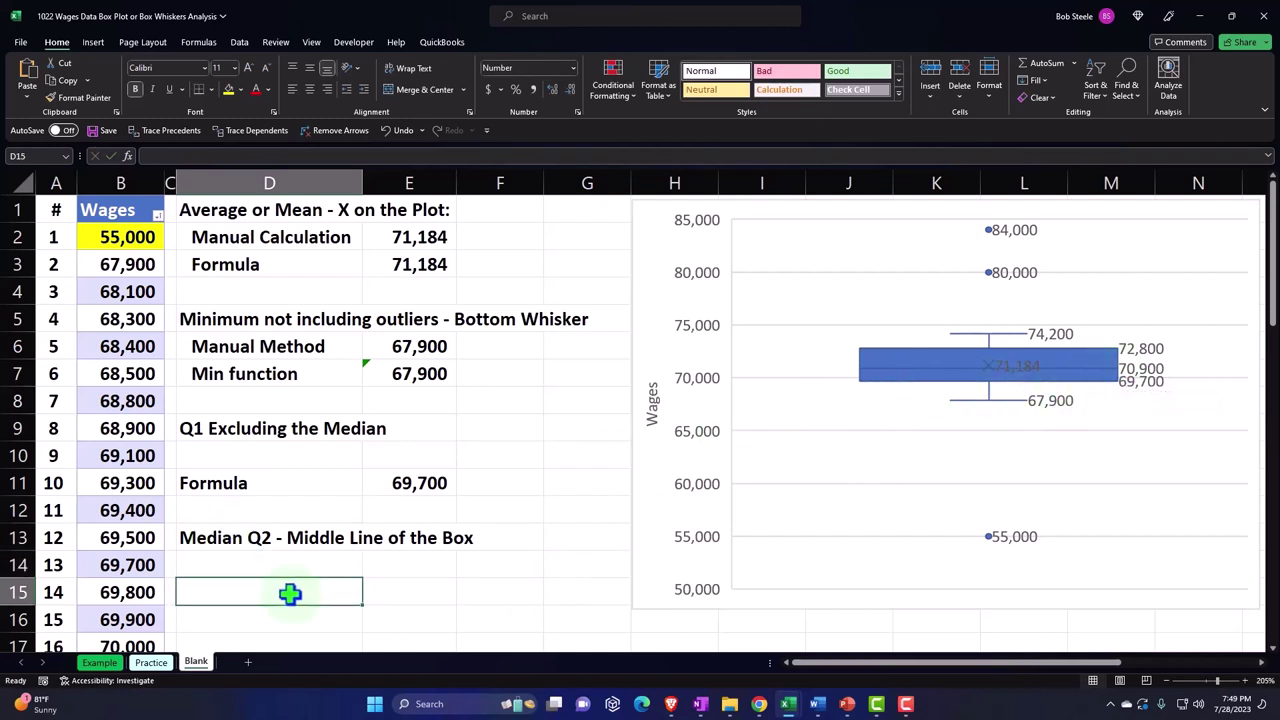
pyautogui.write('Form')
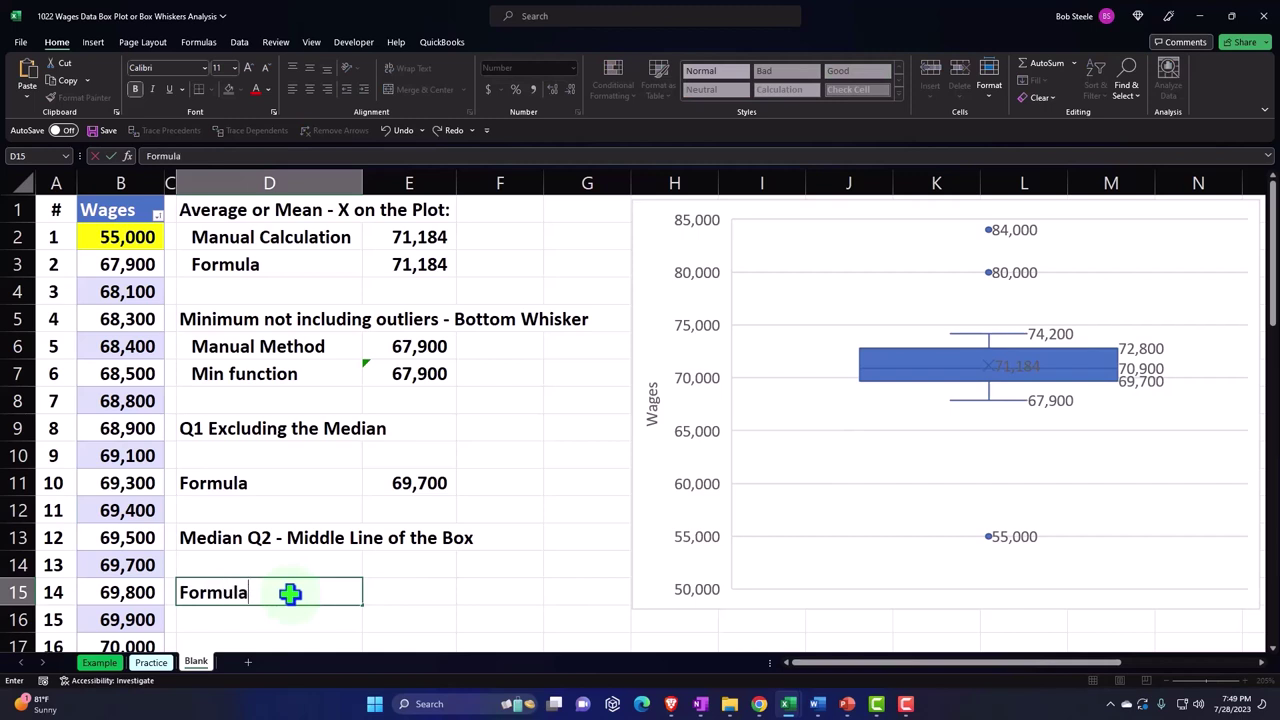
pyautogui.write('ula')
pyautogui.press('Tab')
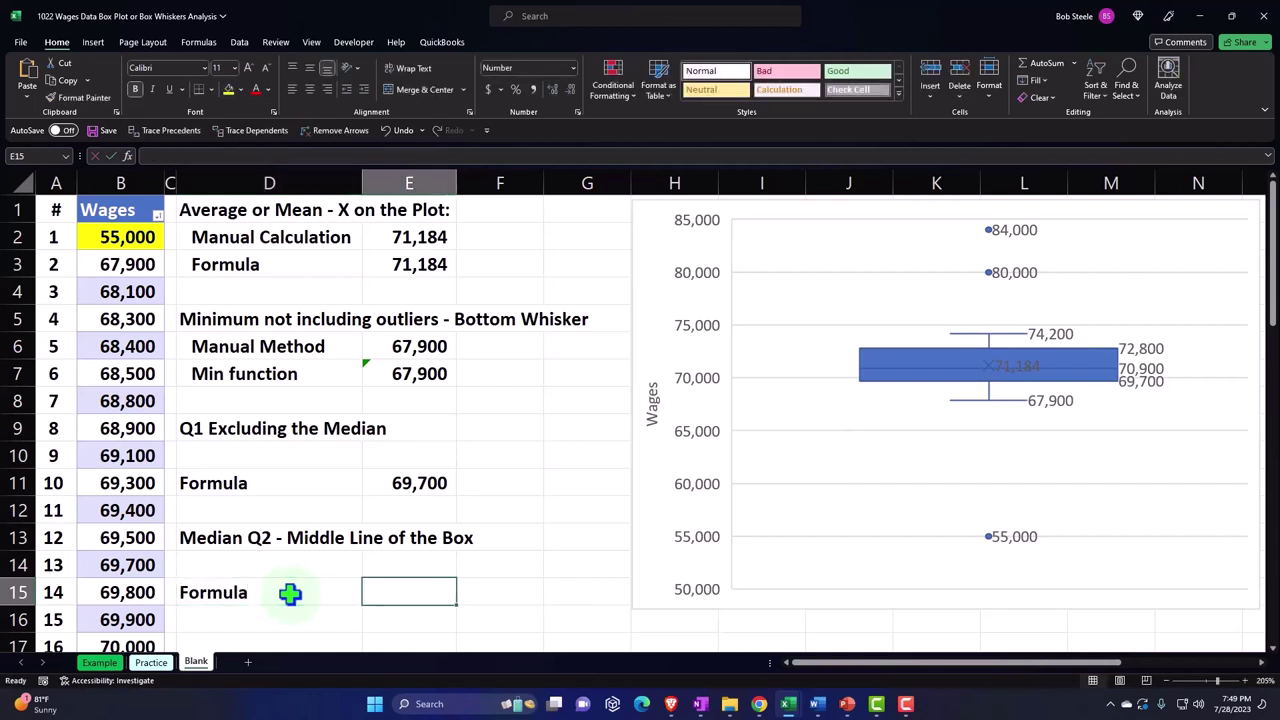
pyautogui.doubleClick(286, 594)
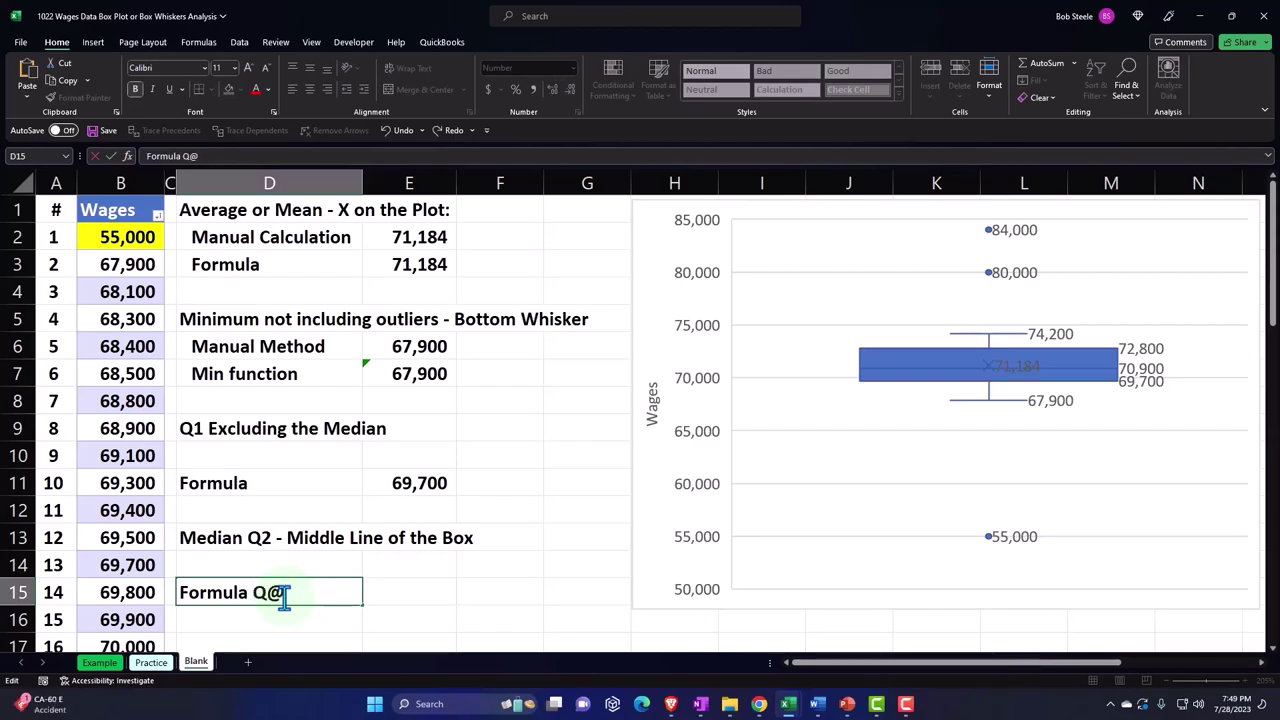
pyautogui.write('Q2')
pyautogui.press('Return')
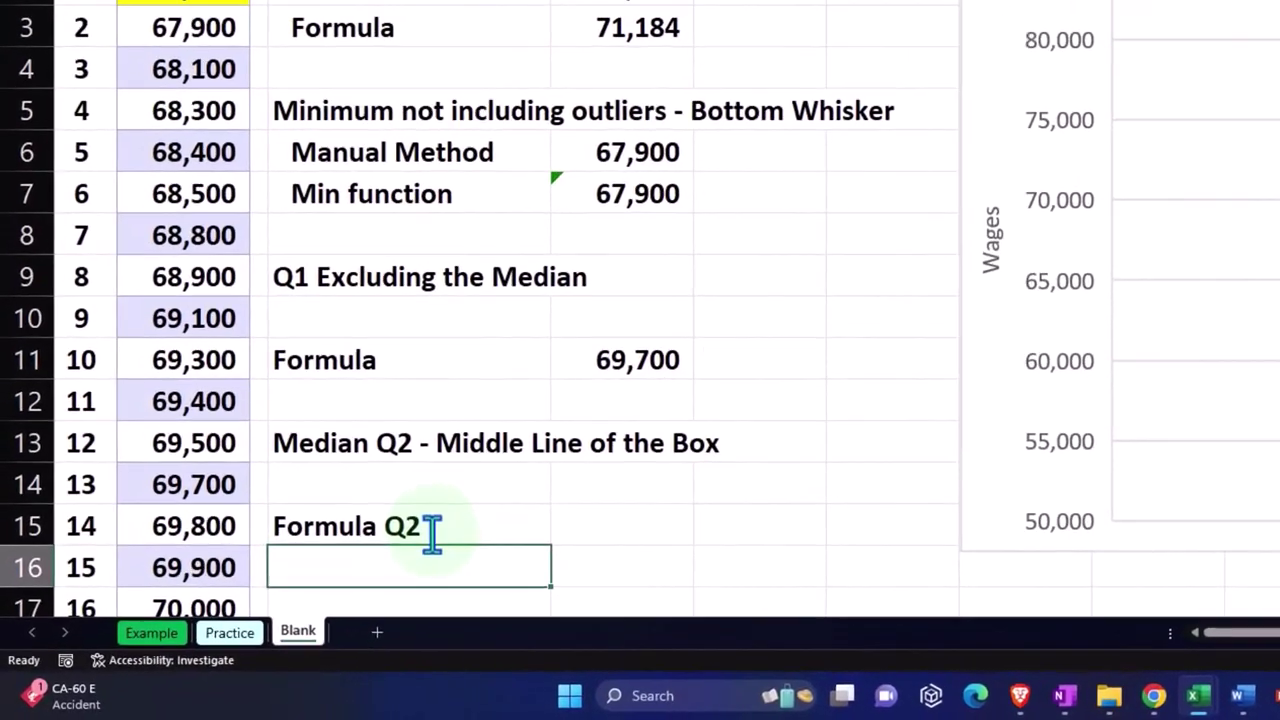
# Enter the label Formula median in cell D16, below the Formula Q2 label
pyautogui.write('Form')
pyautogui.write('ula ')
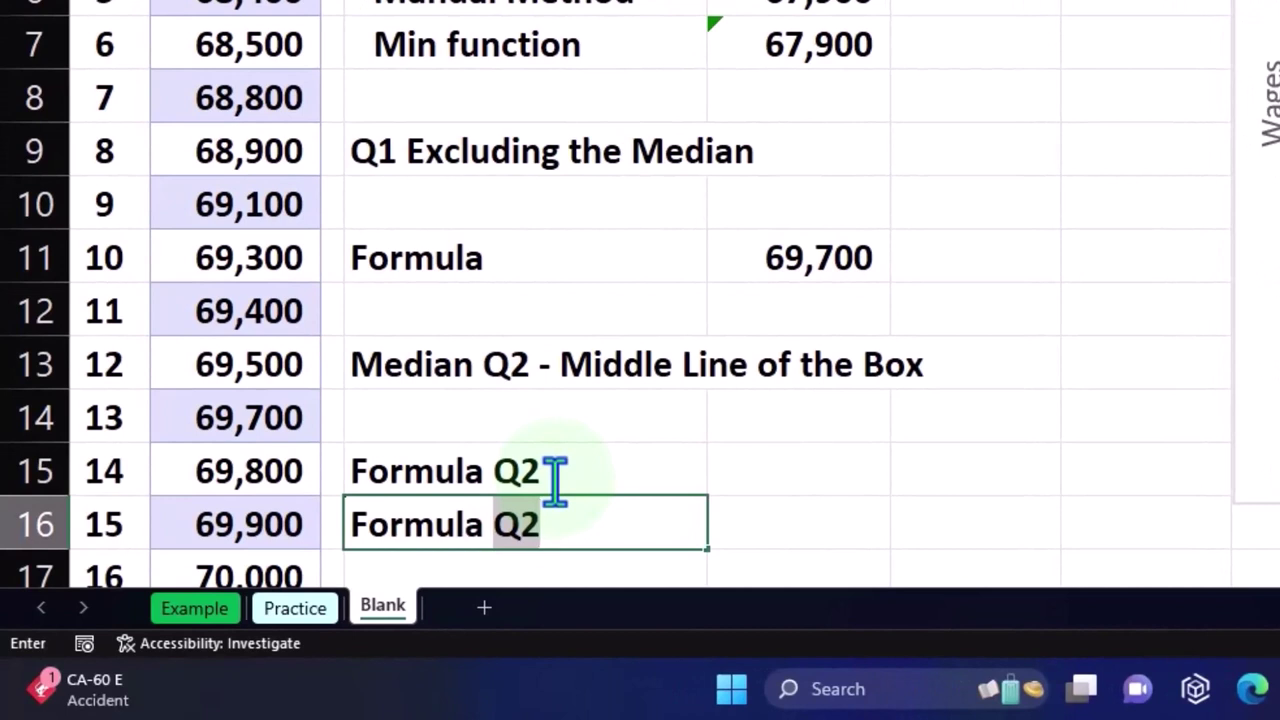
pyautogui.write('me')
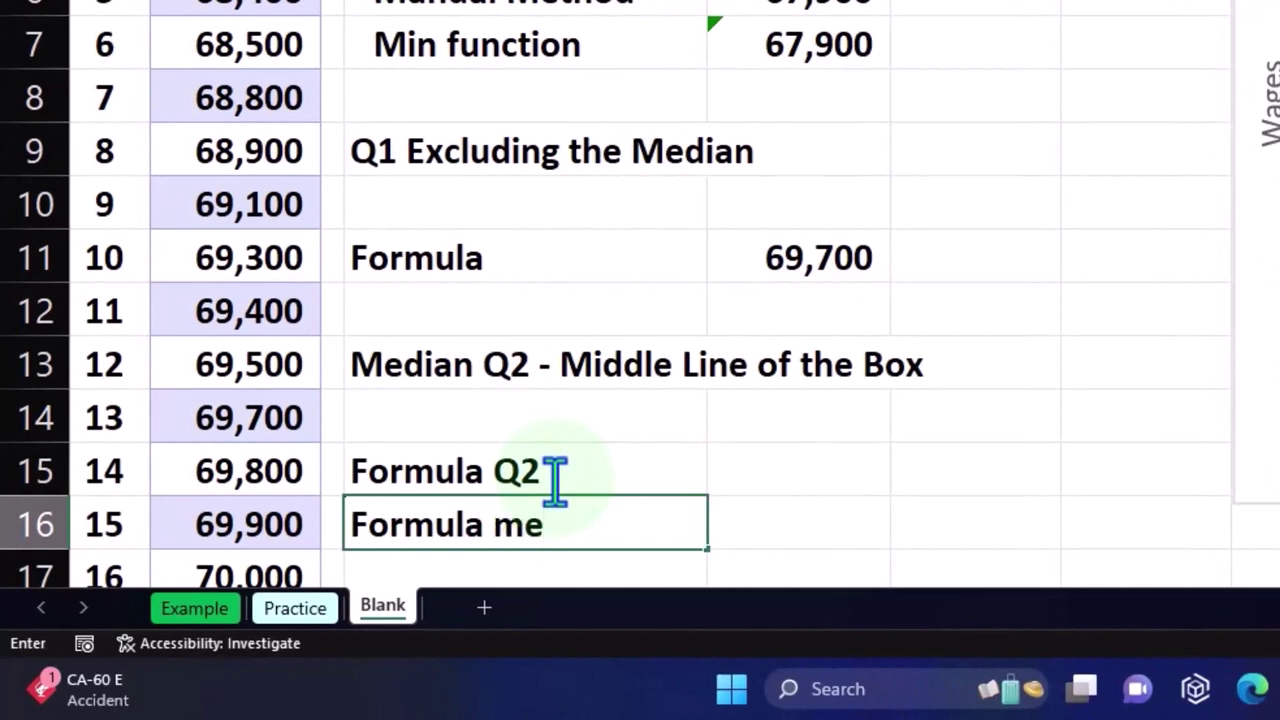
pyautogui.press('BackSpace')
pyautogui.press('BackSpace')
pyautogui.write('median')
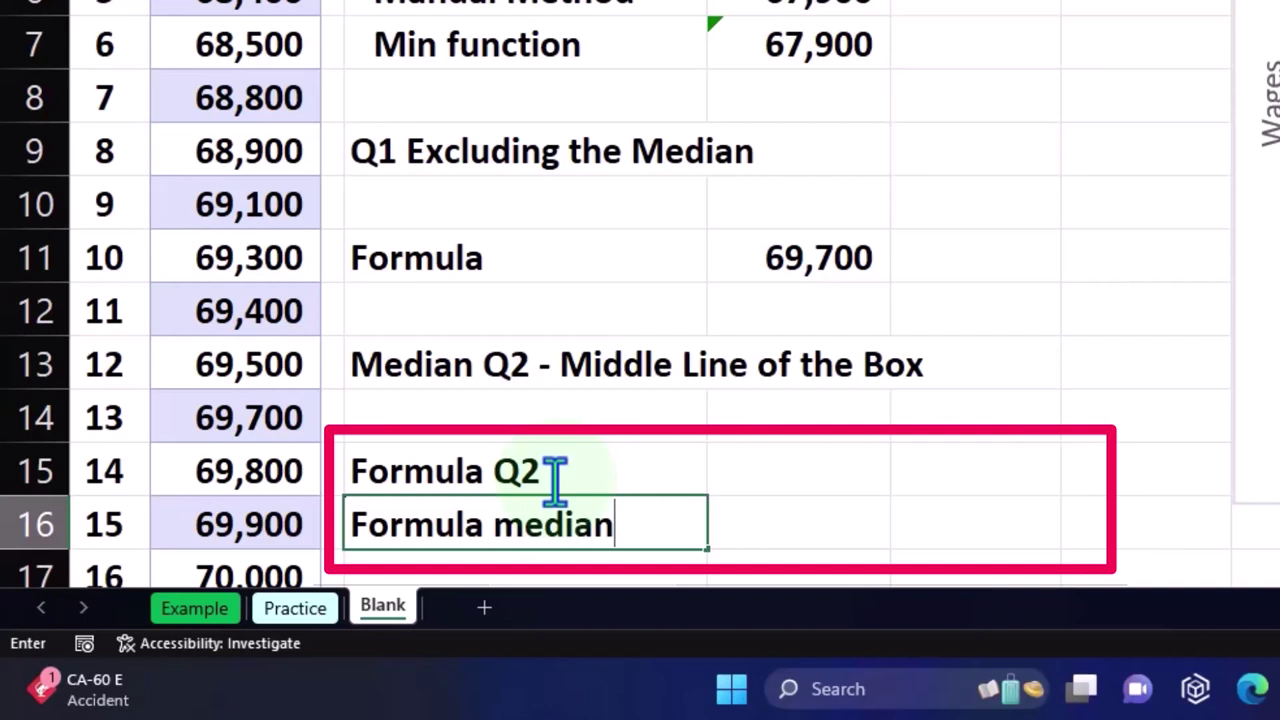
pyautogui.press('Tab')
# Calculate the second quartile in cell E15 with =QUARTILE.EXC(Table7[Wages],2)
pyautogui.press('Up')
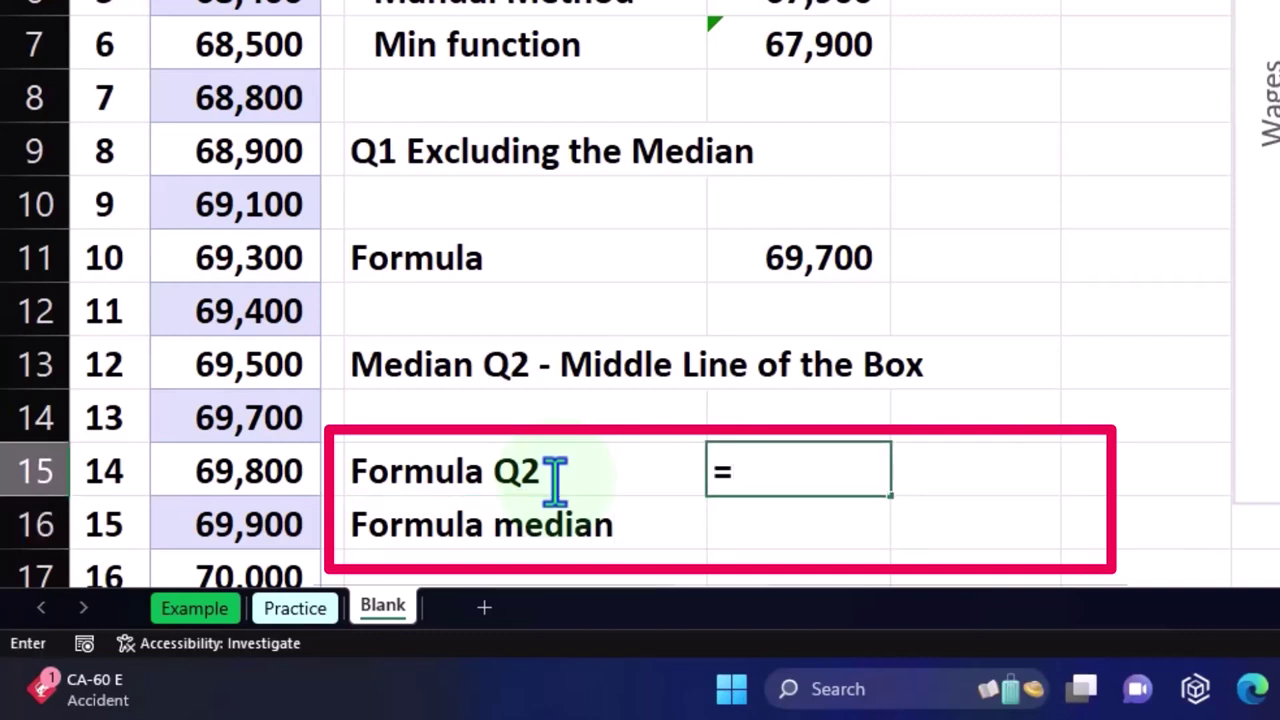
pyautogui.write('=q')
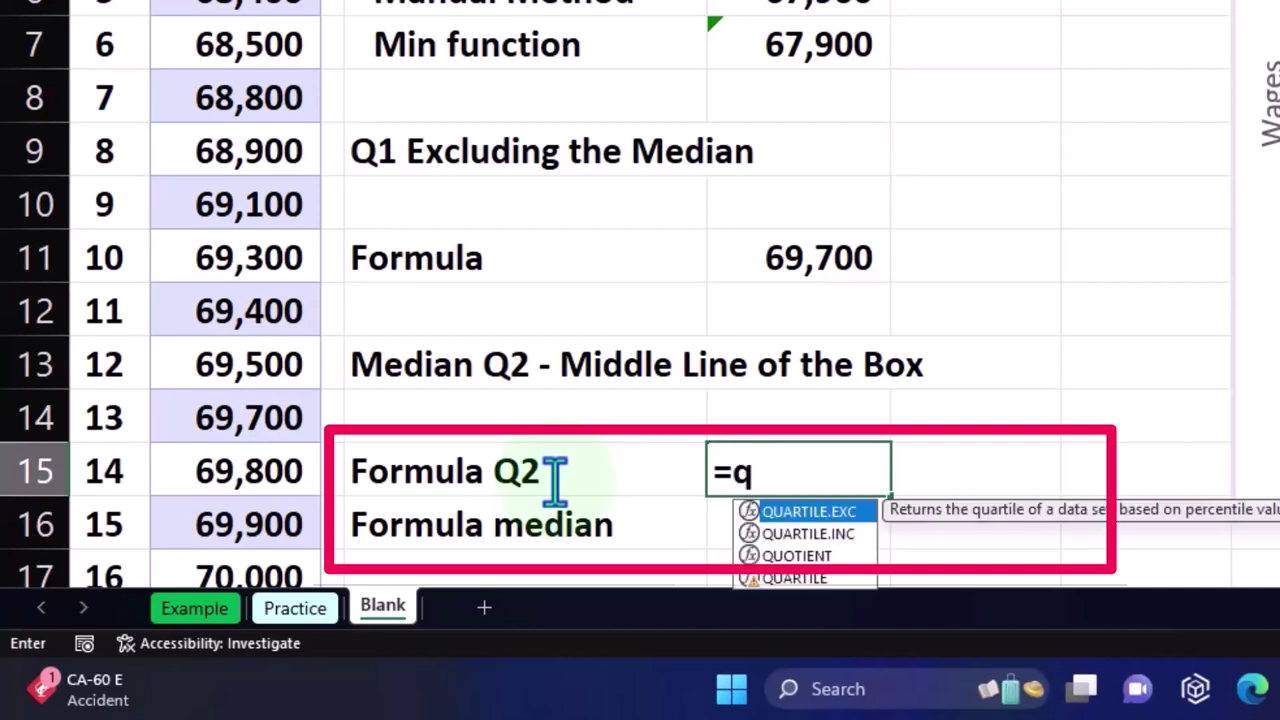
pyautogui.scroll(-1, 700, 443)
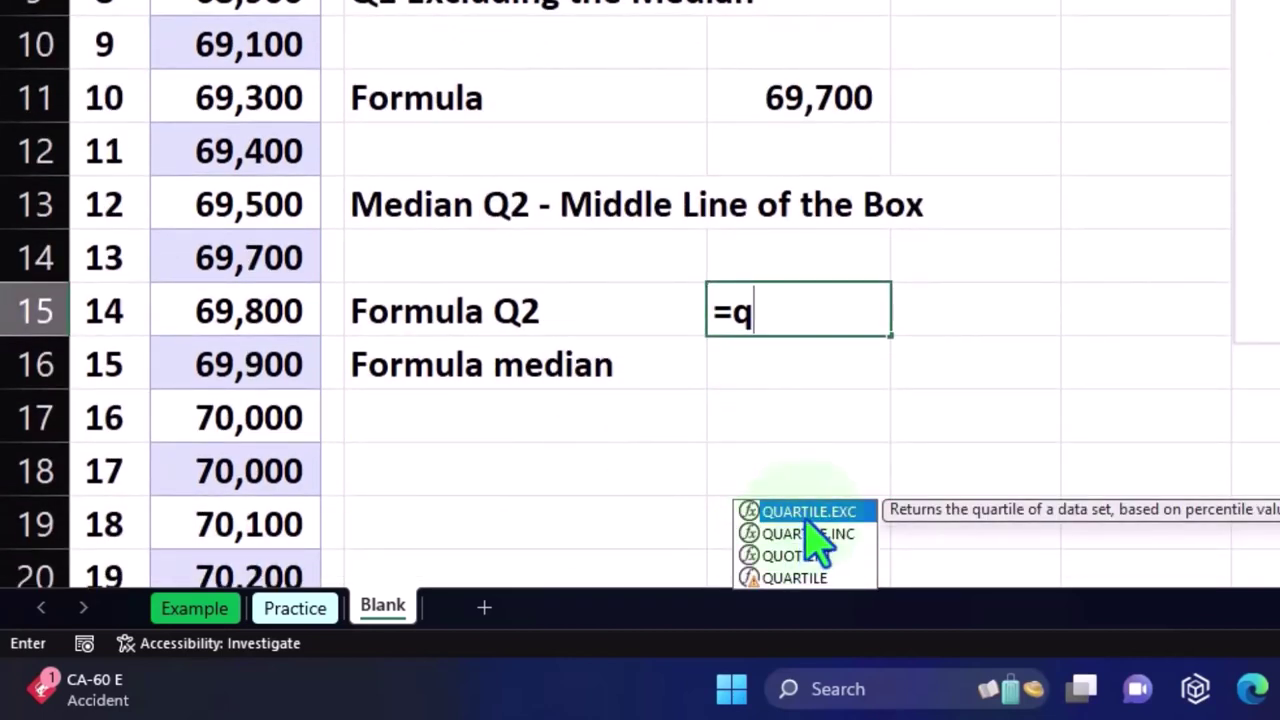
pyautogui.doubleClick(806, 514)
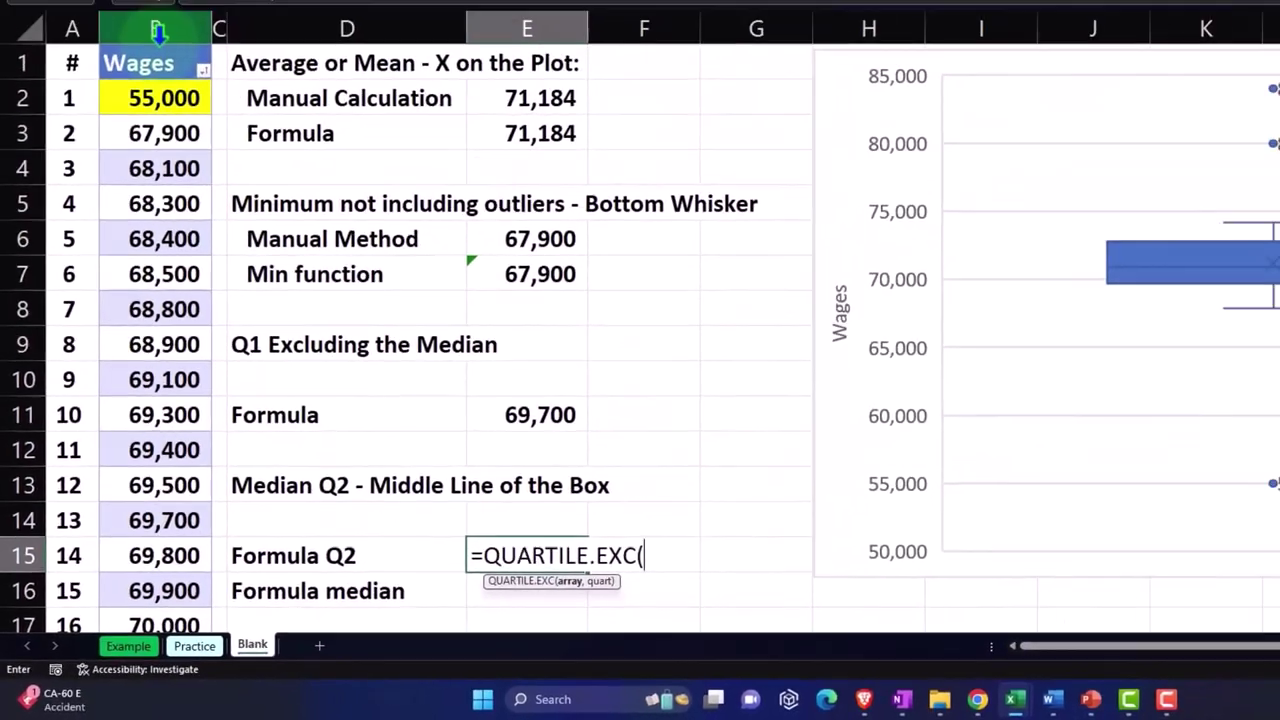
pyautogui.click(157, 30)
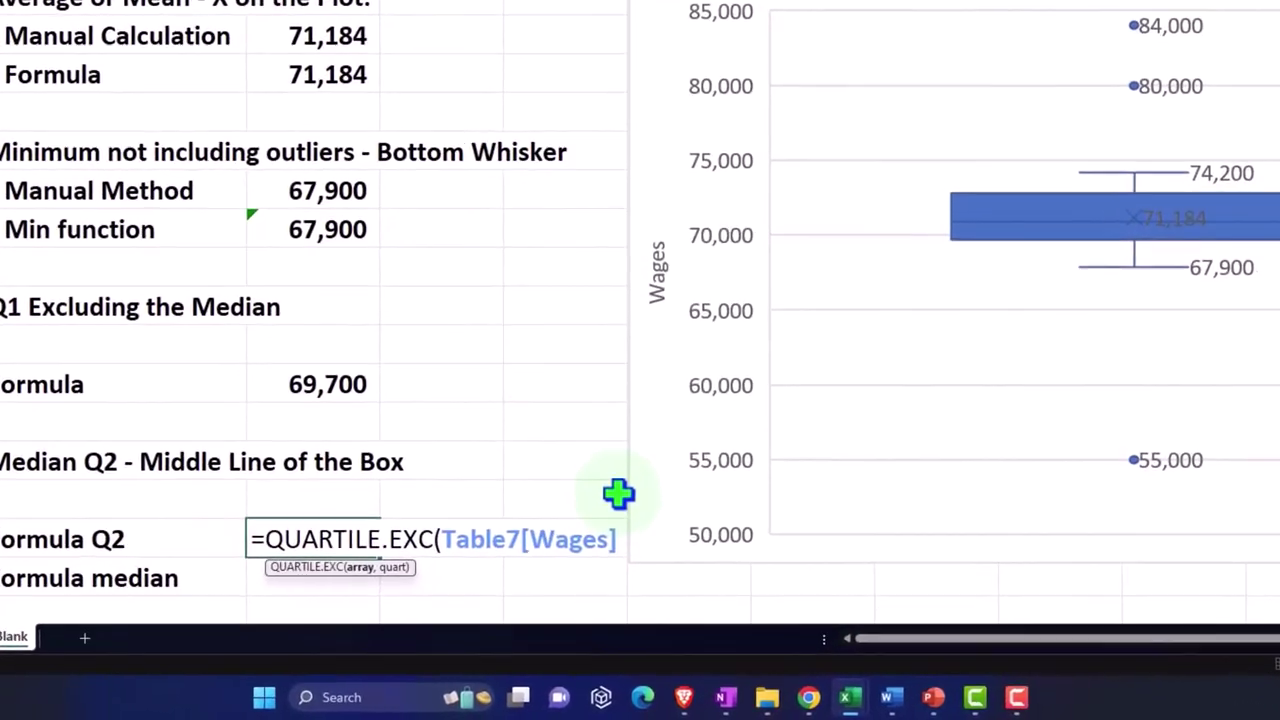
pyautogui.write(',')
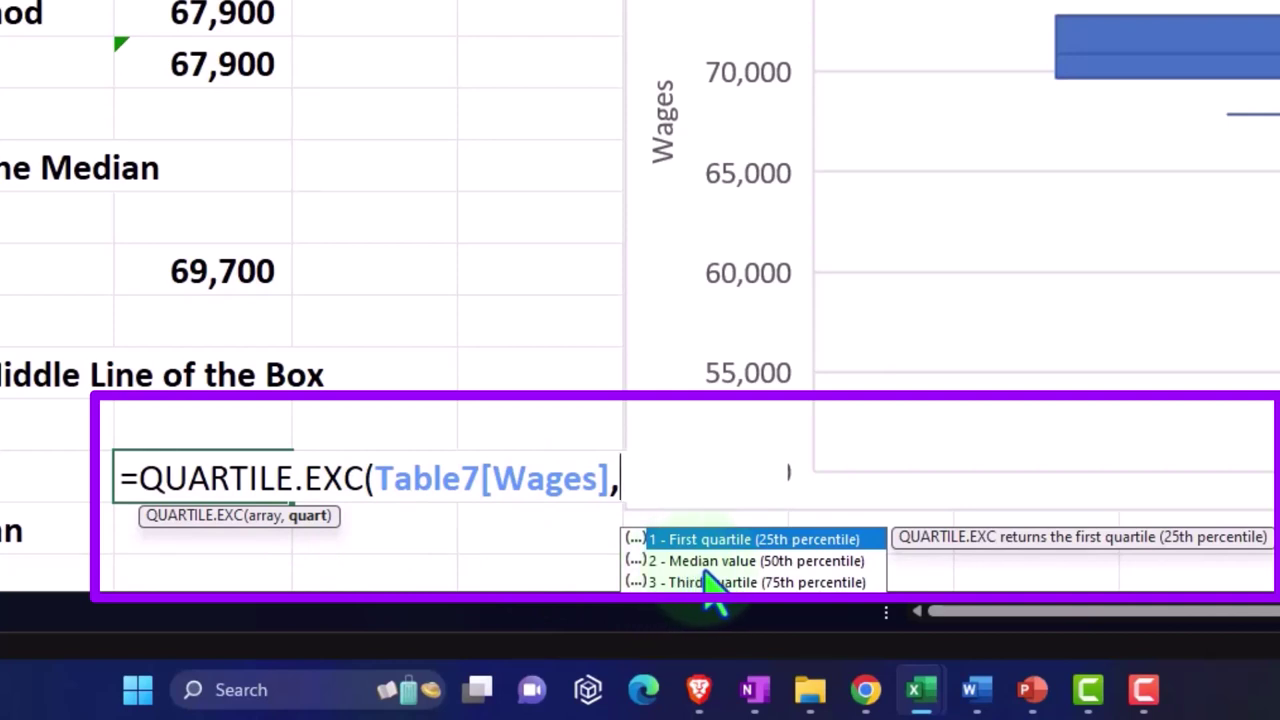
pyautogui.write(')')
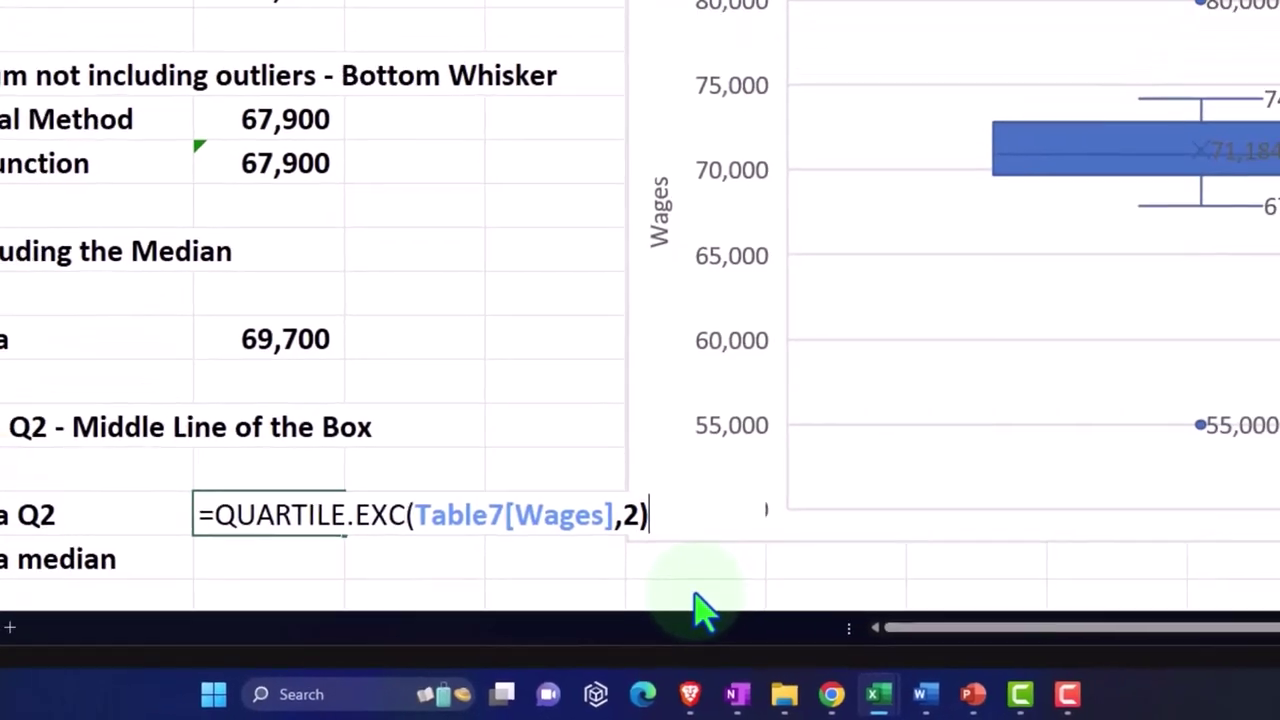
pyautogui.press('Return')
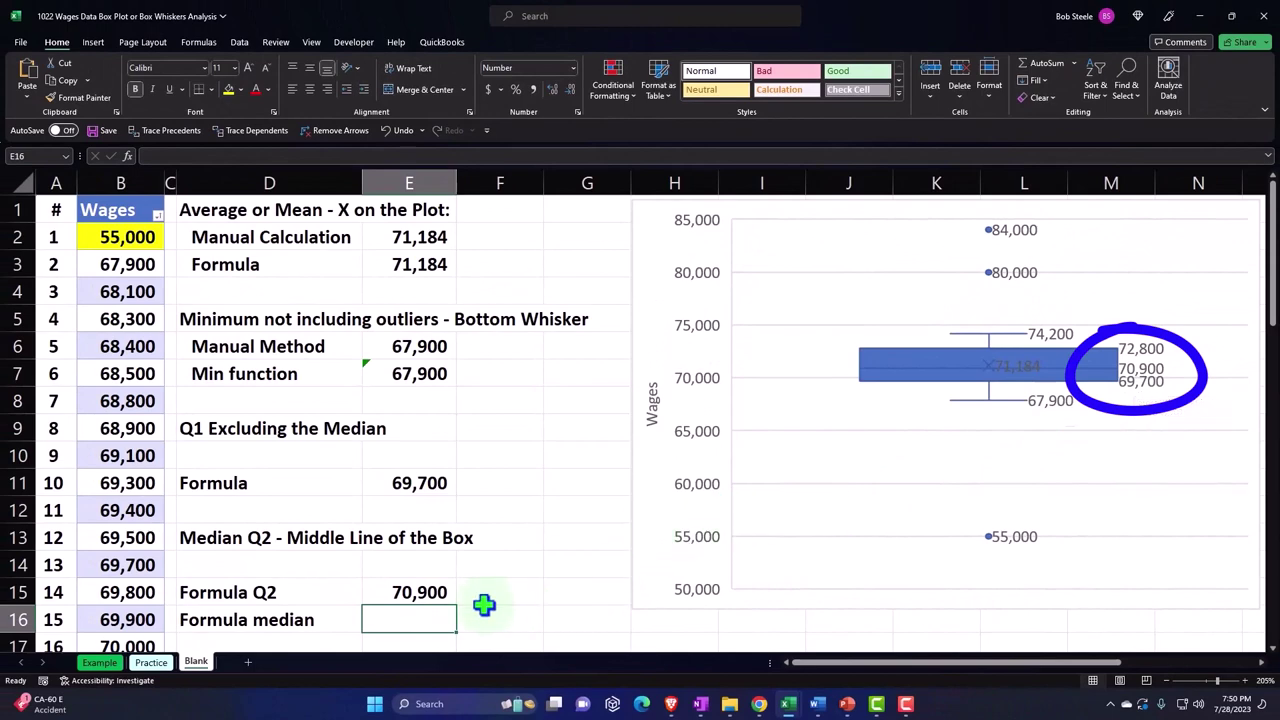
# Calculate the median of the wages column in cell E16 with the formula =MEDIAN(B:B)
pyautogui.scroll(-1, 426, 618)
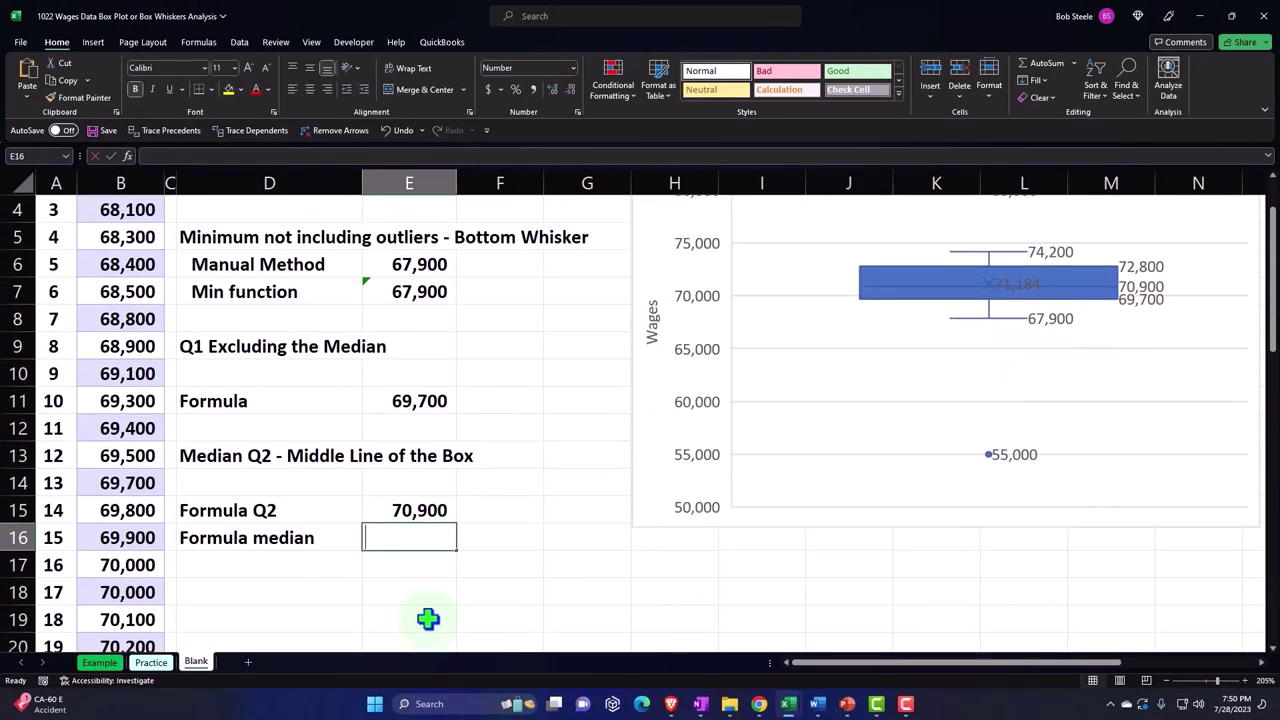
pyautogui.write('=')
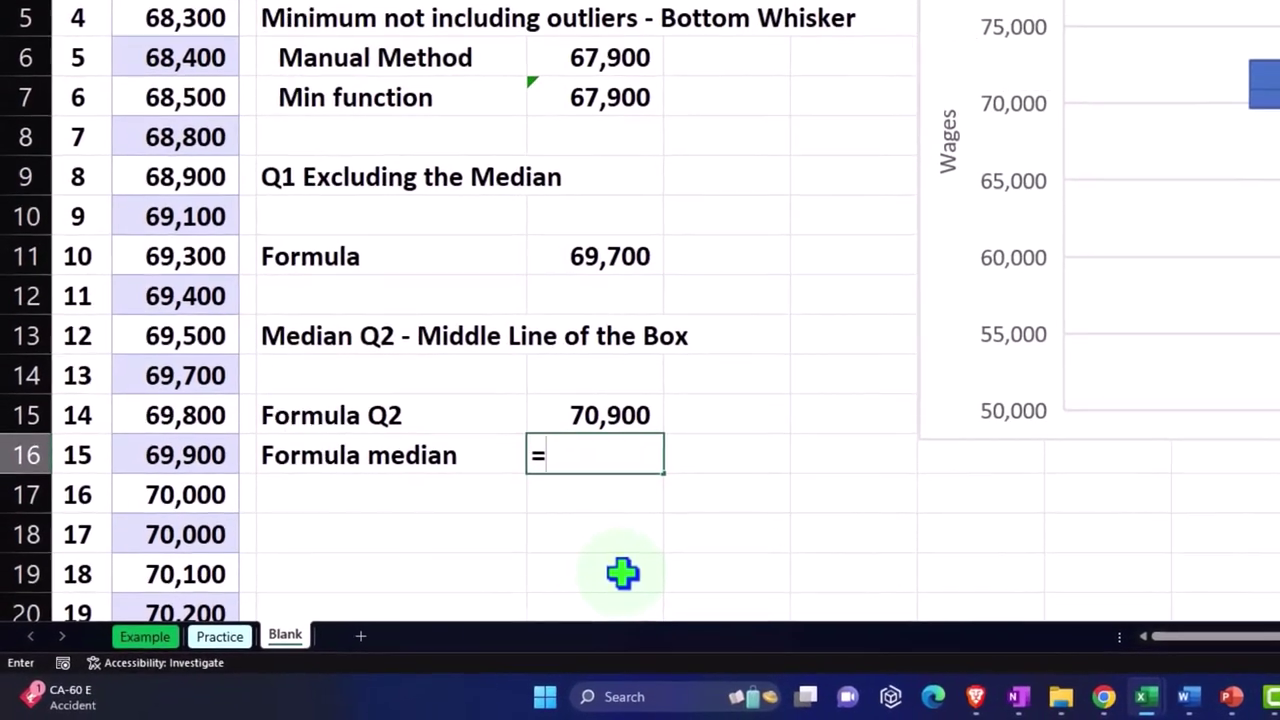
pyautogui.write('mi')
pyautogui.write('d')
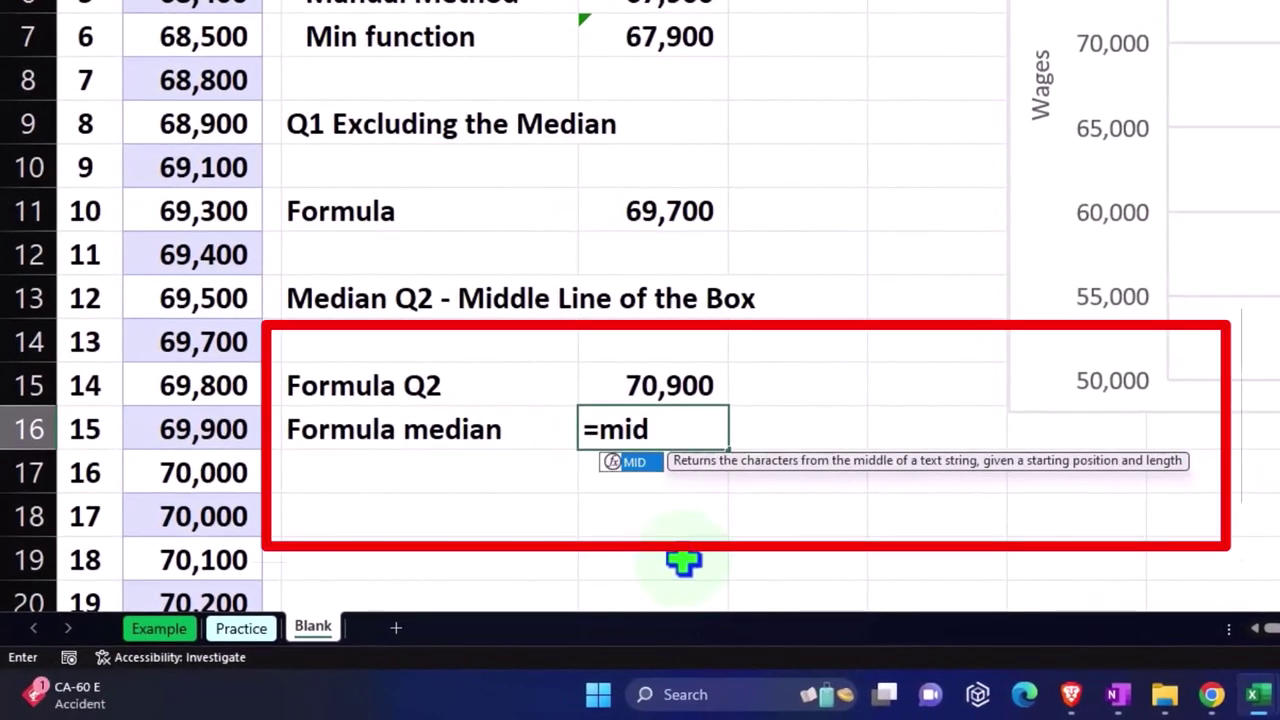
pyautogui.press('BackSpace')
pyautogui.press('BackSpace')
pyautogui.press('BackSpace')
pyautogui.write('m')
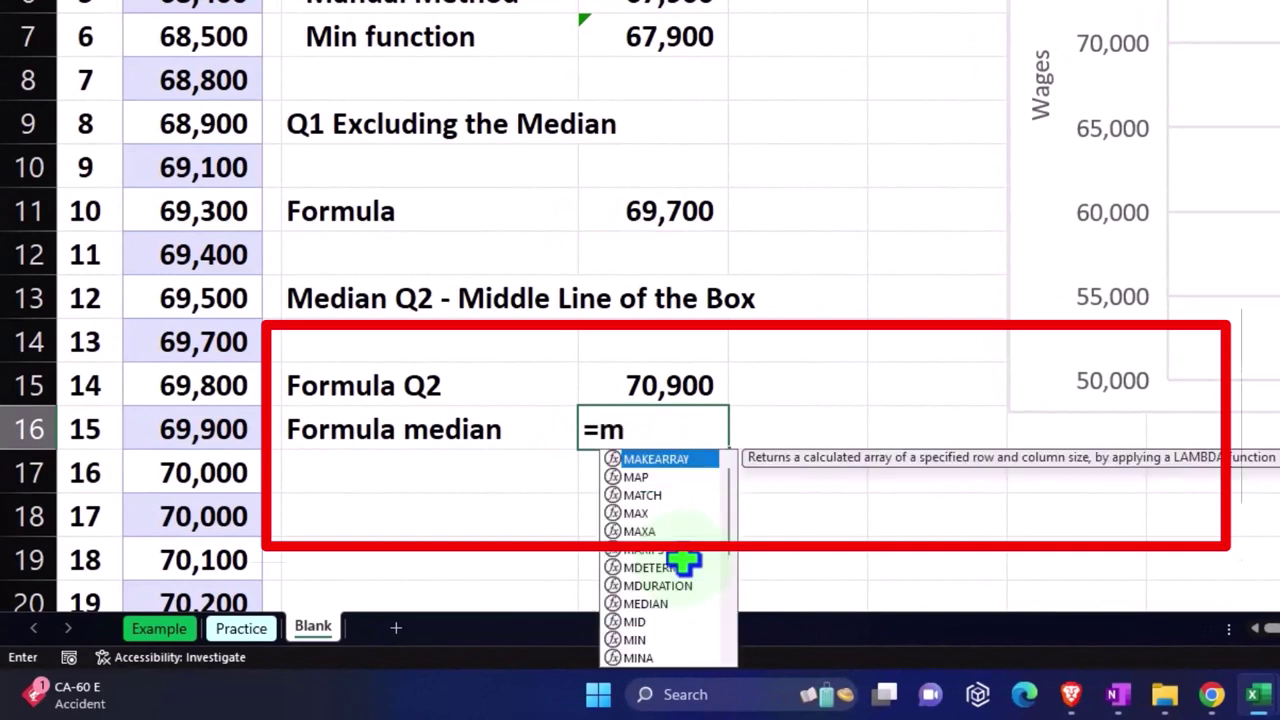
pyautogui.write('ed')
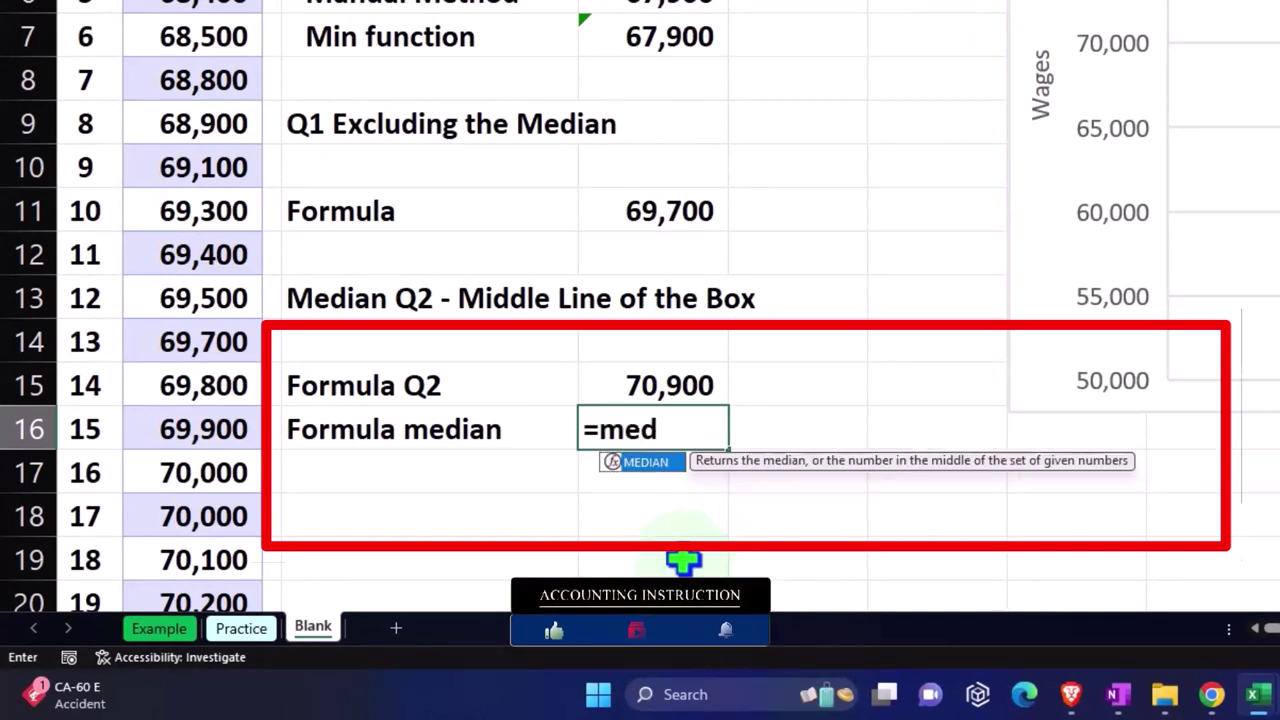
pyautogui.doubleClick(645, 468)
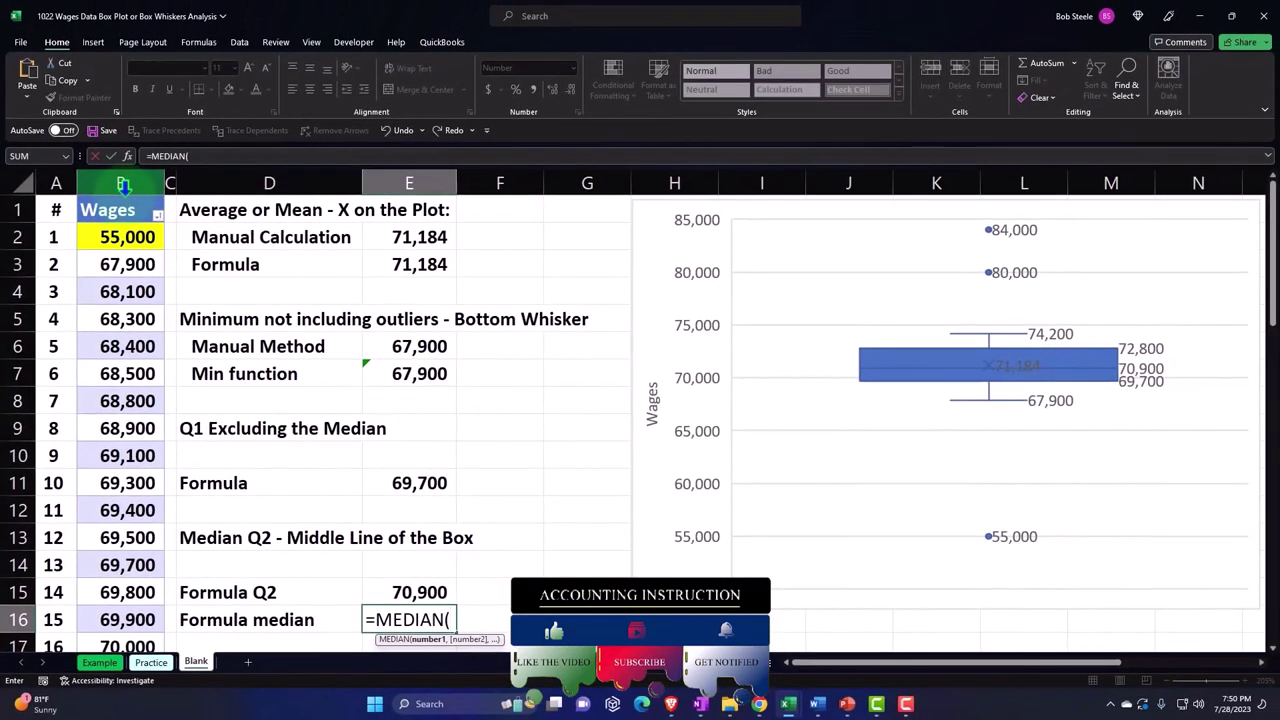
pyautogui.click(122, 183)
pyautogui.scroll(-1, 334, 422)
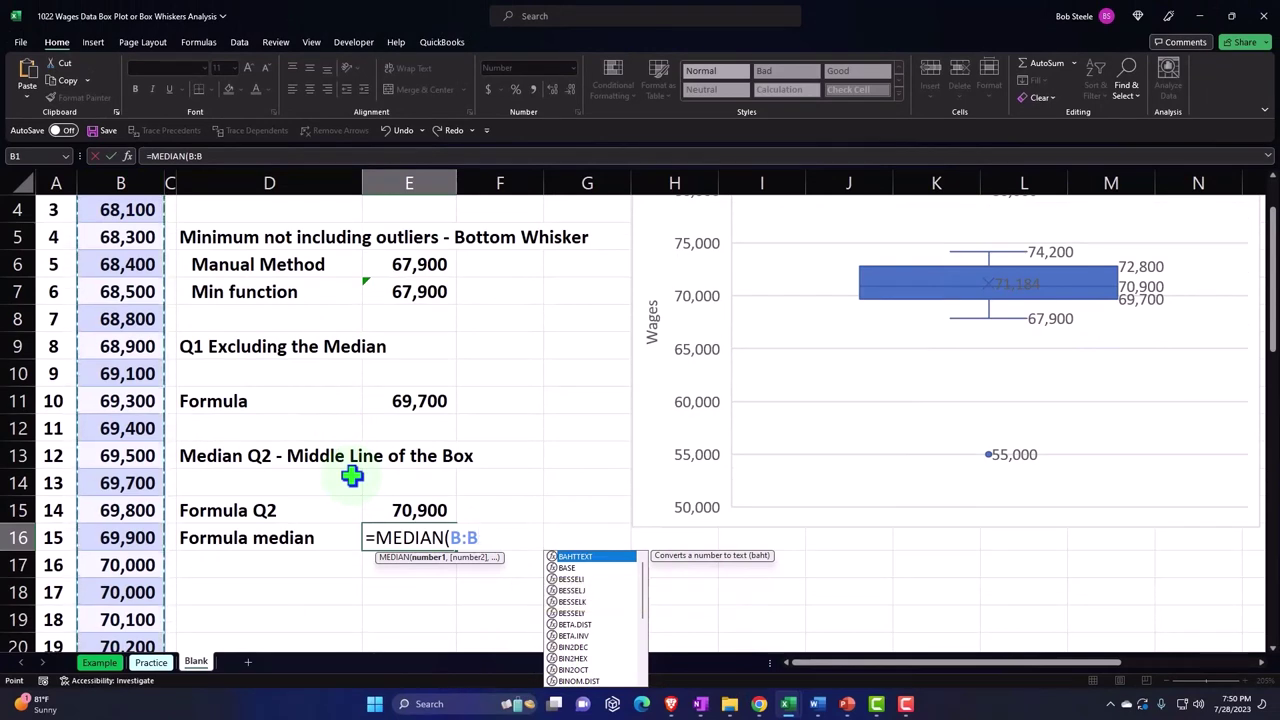
pyautogui.press('Return')
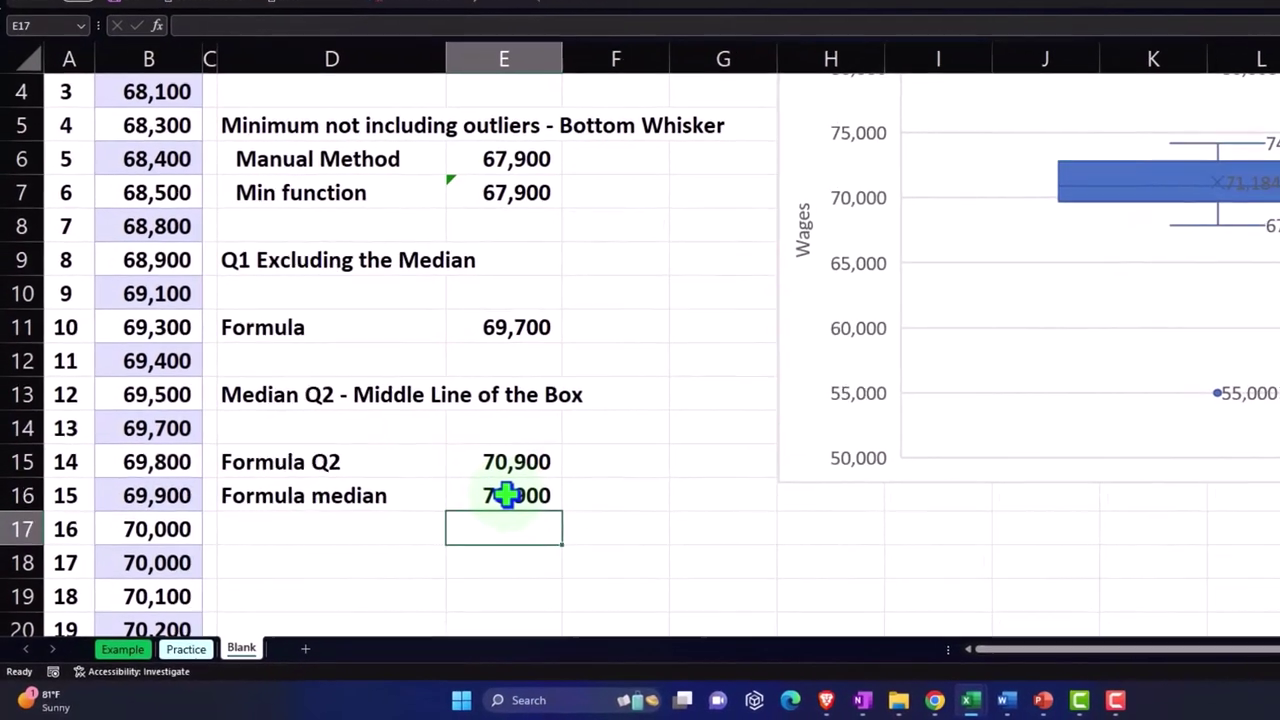
pyautogui.click(506, 494)
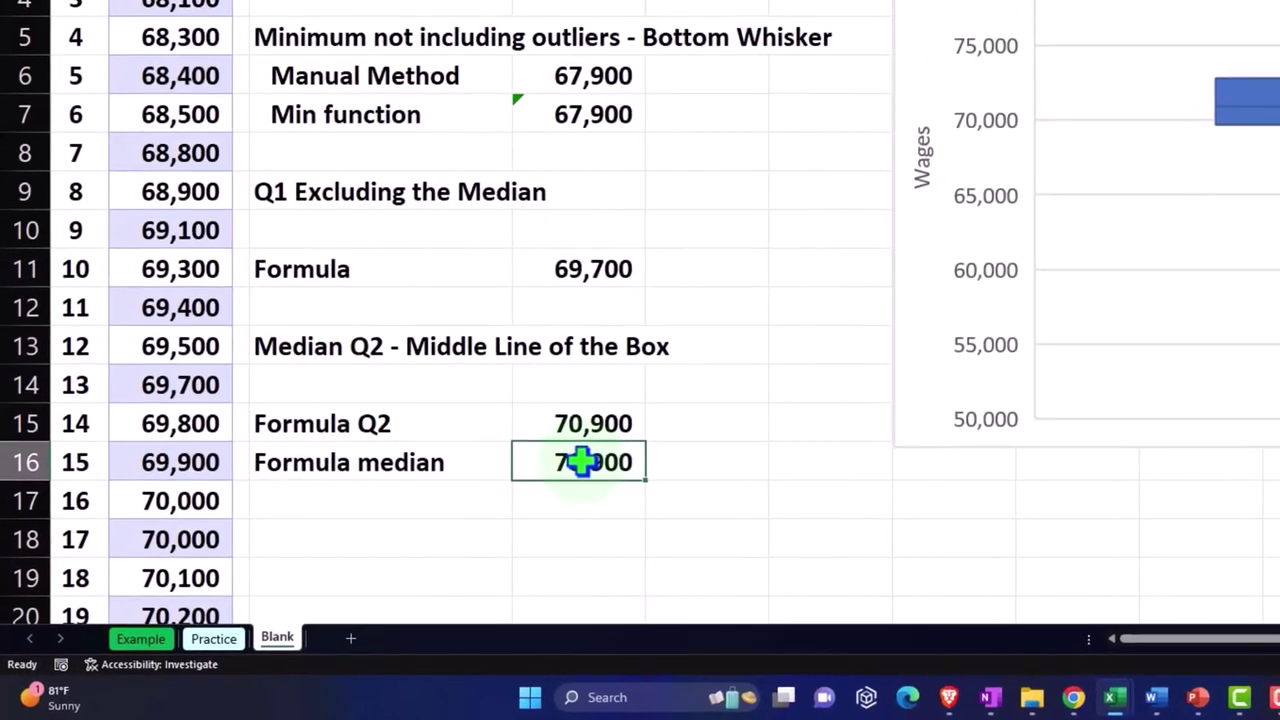
pyautogui.scroll(1, 598, 492)
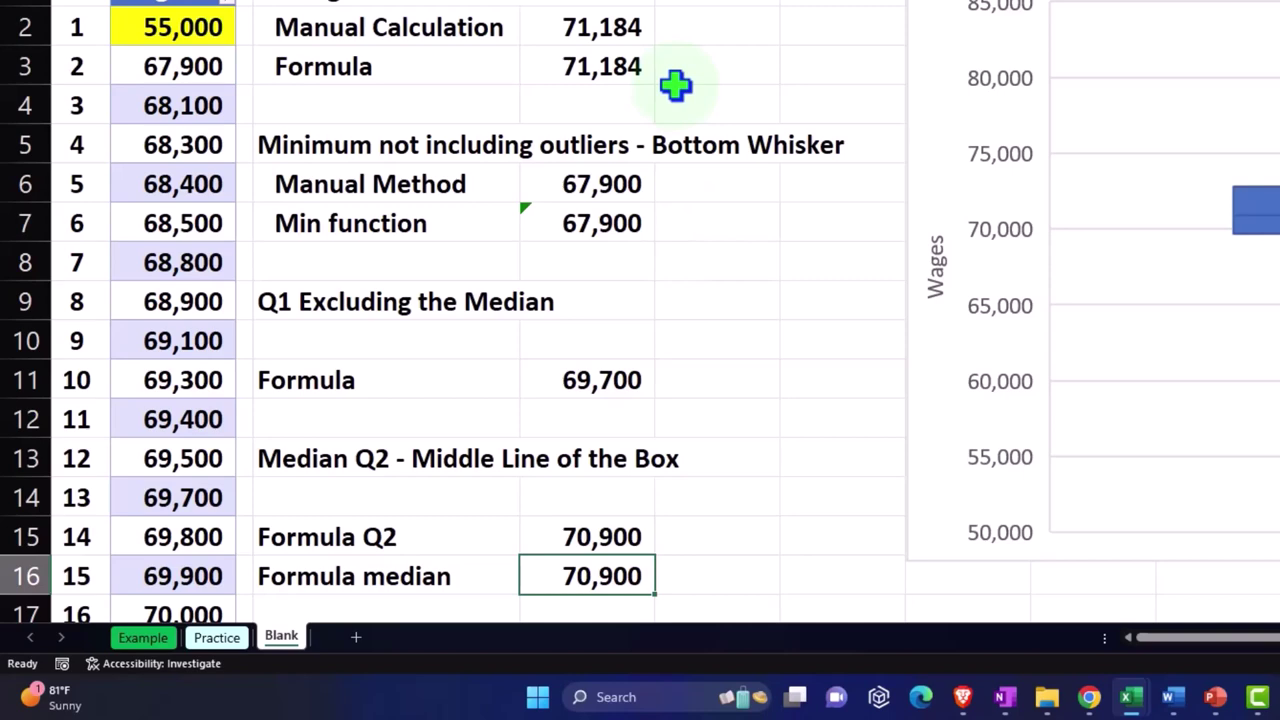
# Calculate half of the 51 wage entries in scratch cell D52 with =51/2, and clear the result
pyautogui.scroll(-1, 608, 223)
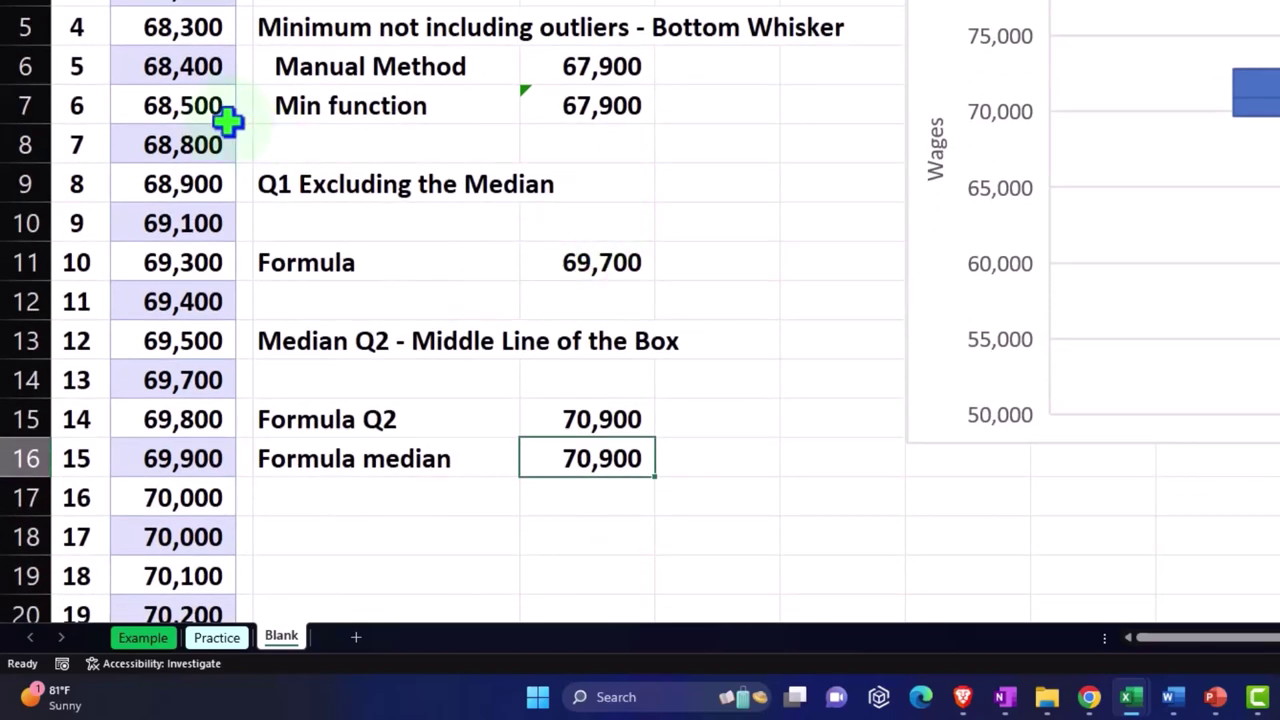
pyautogui.scroll(1, 229, 117)
pyautogui.scroll(-16, 104, 260)
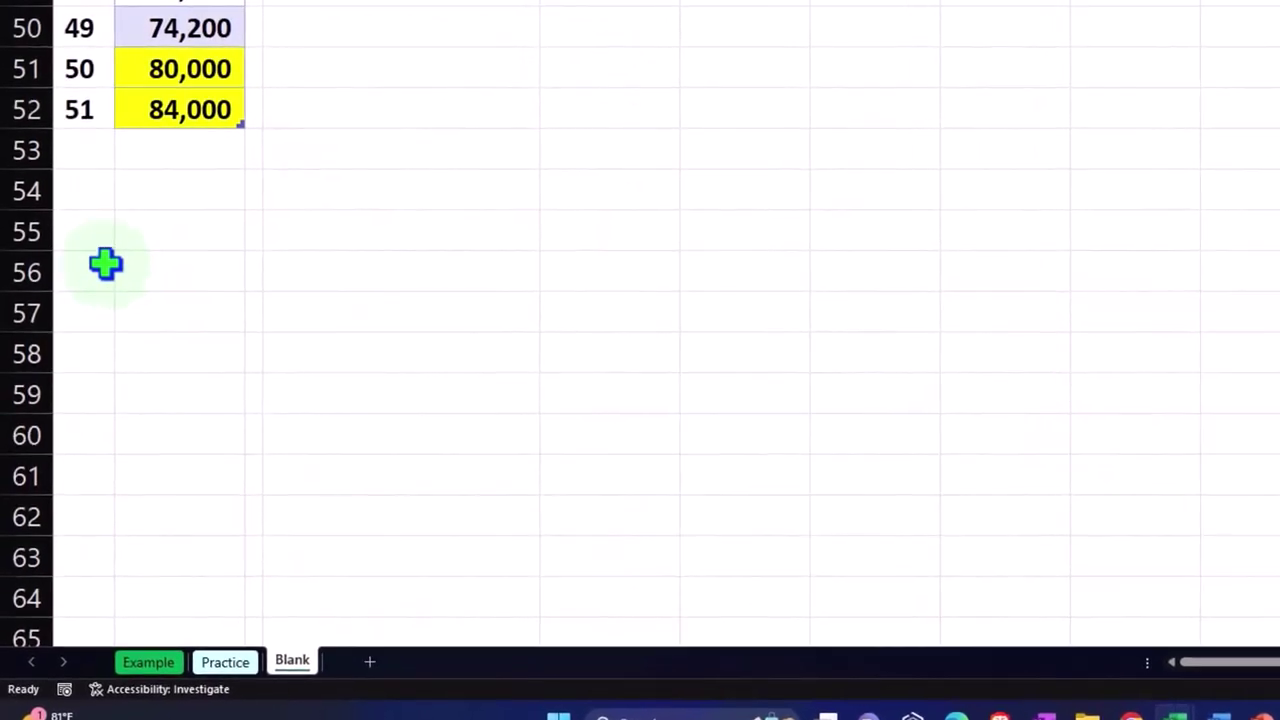
pyautogui.click(84, 145)
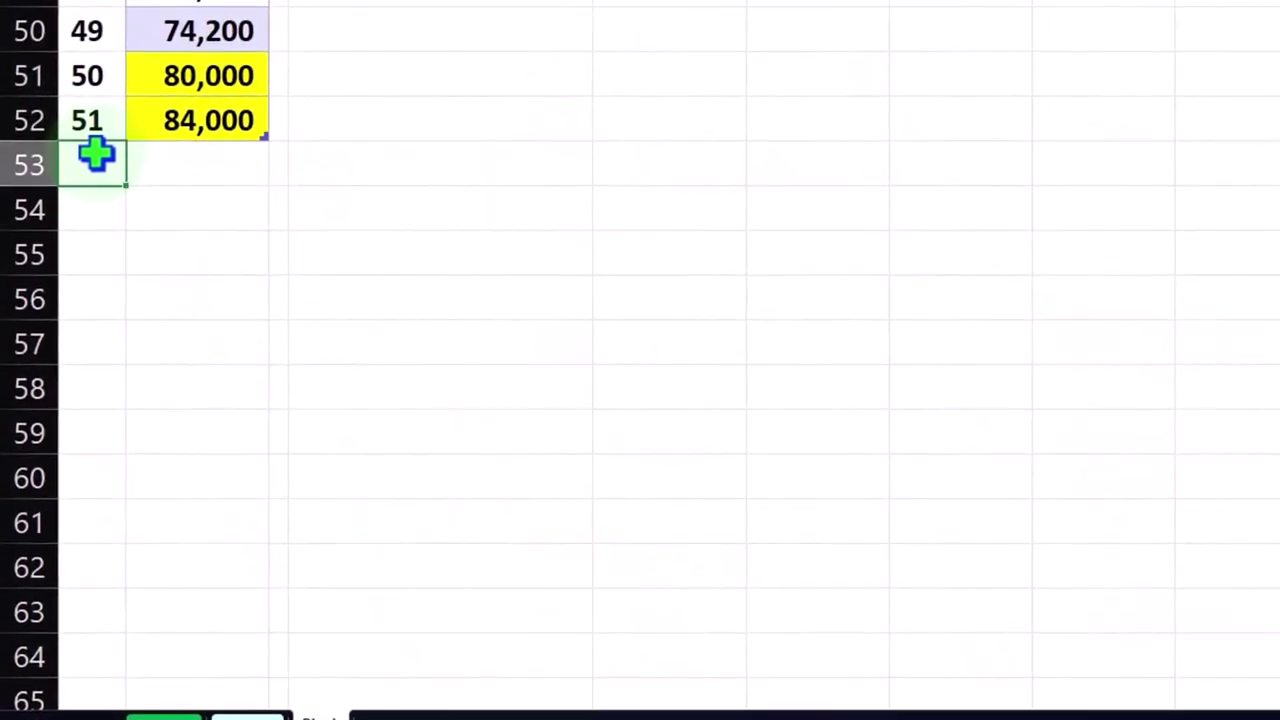
pyautogui.click(467, 109)
pyautogui.write('=5')
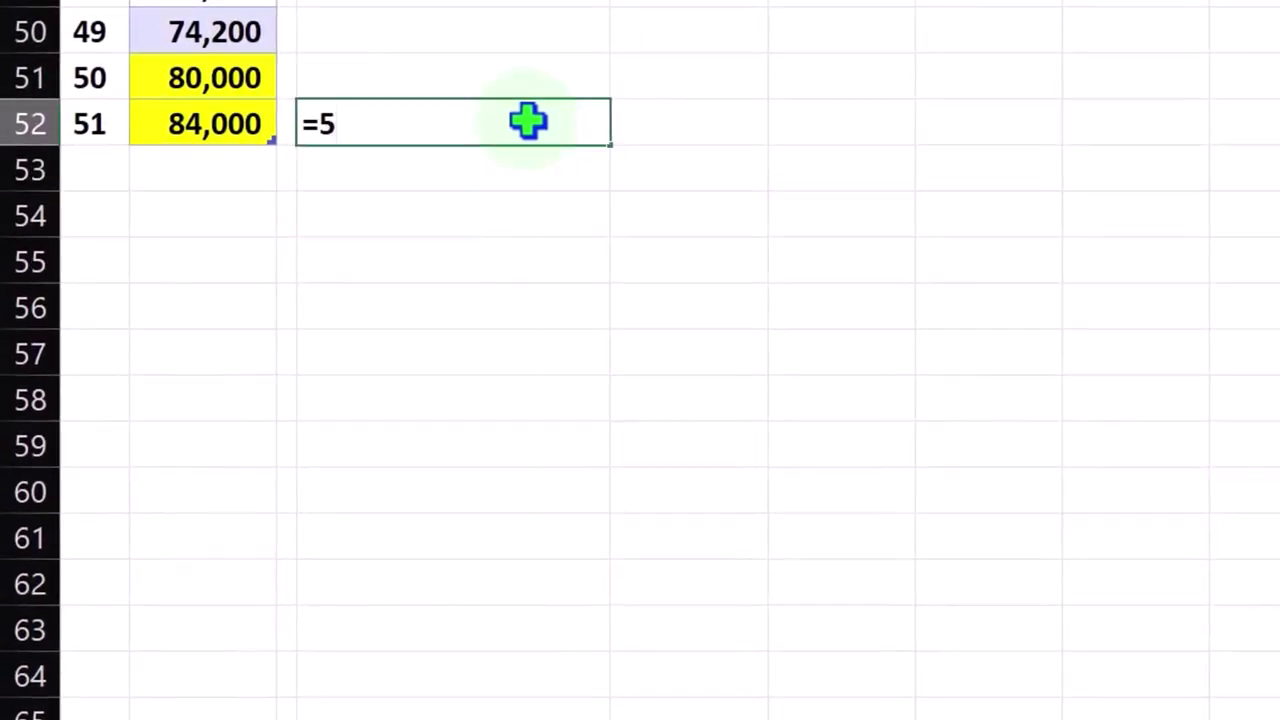
pyautogui.write('1/2')
pyautogui.press('Return')
pyautogui.click(528, 121)
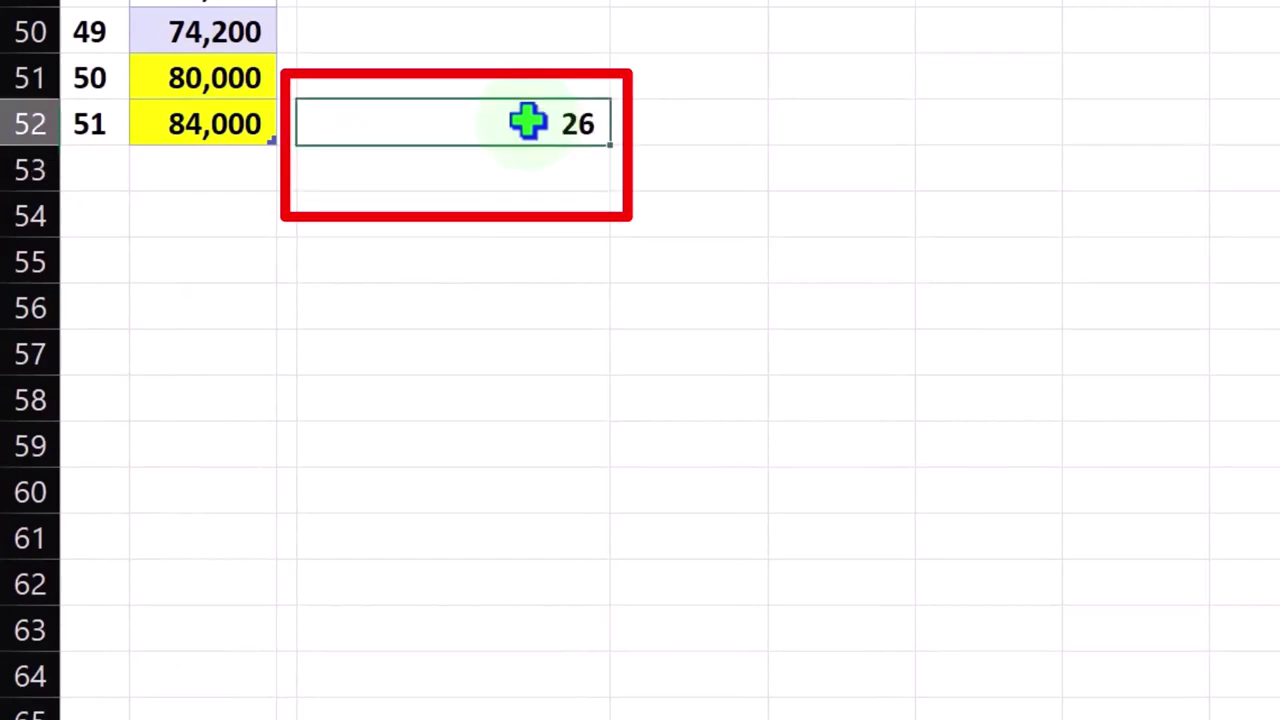
# Highlight the 26th wage in cell B27 with a light green fill to mark the median
pyautogui.scroll(8, 528, 121)
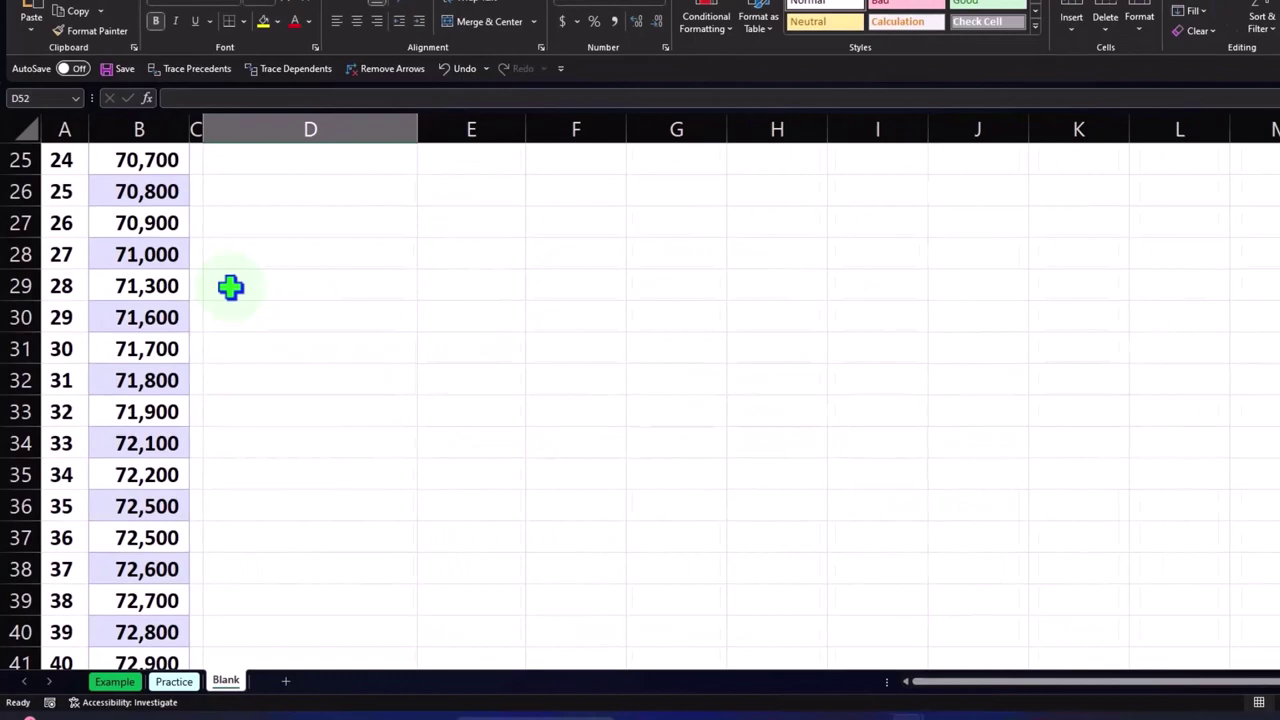
pyautogui.click(164, 166)
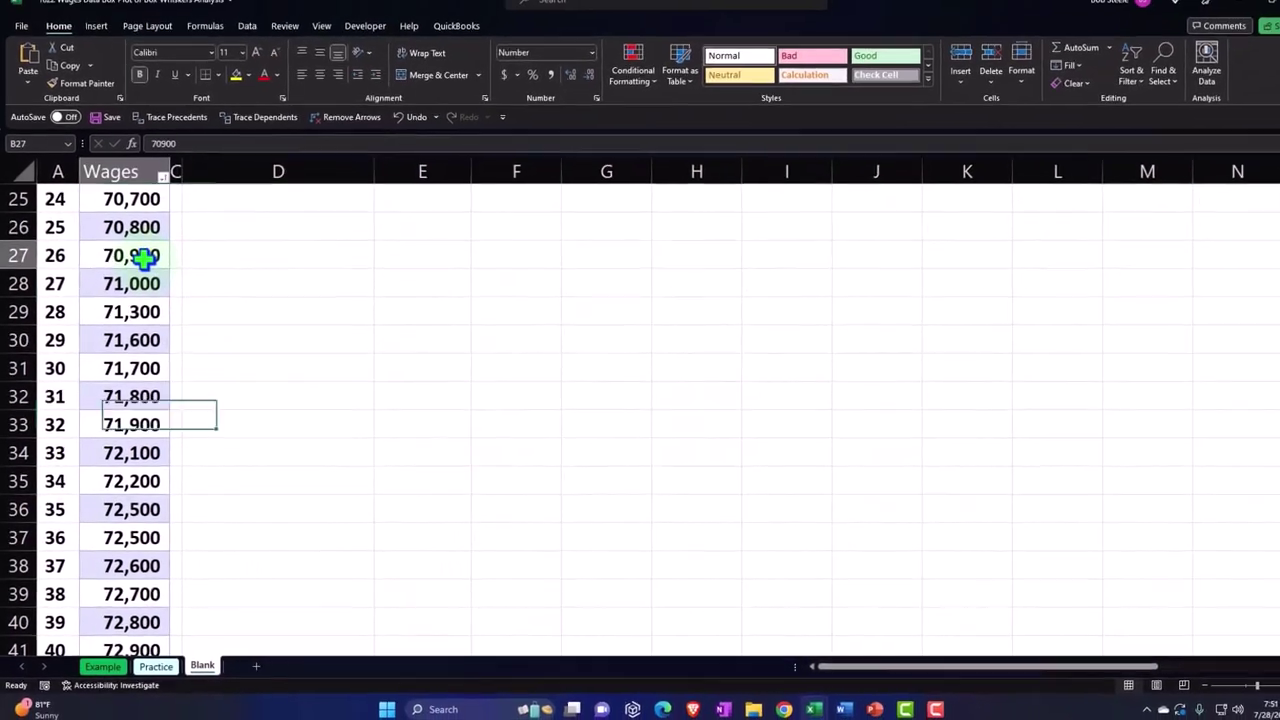
pyautogui.scroll(3, 601, 529)
pyautogui.scroll(2, 442, 531)
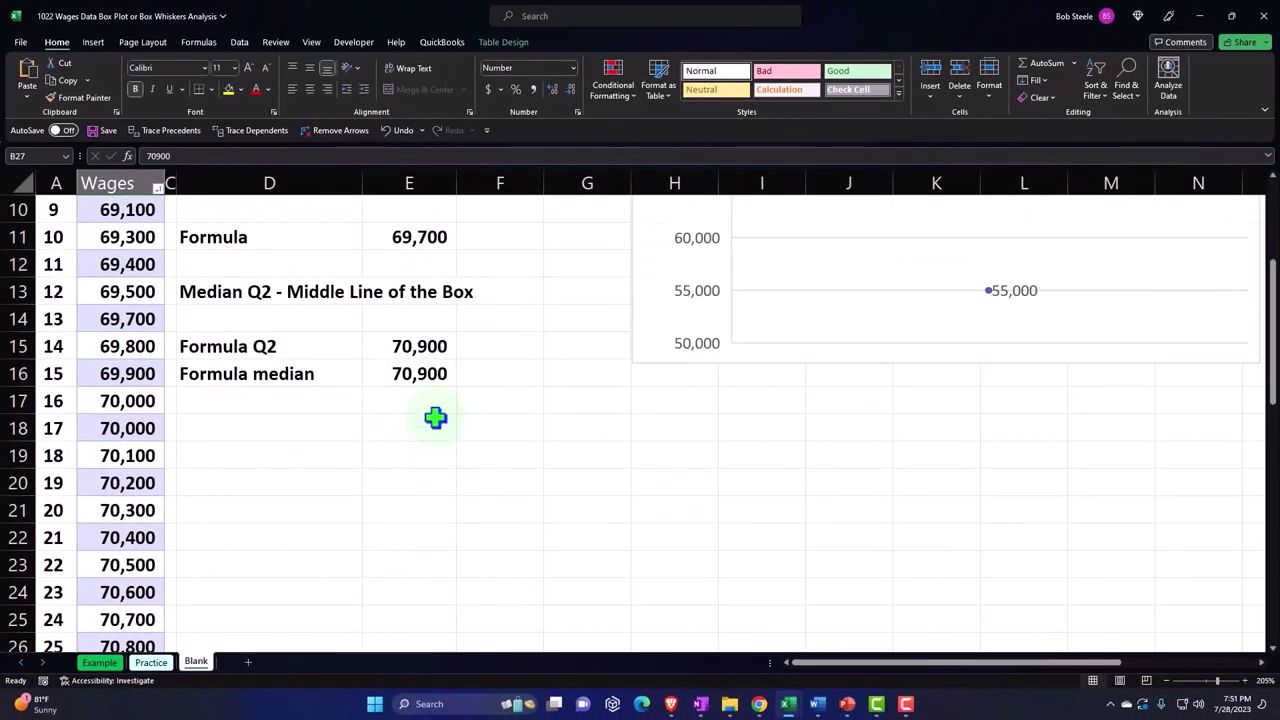
pyautogui.scroll(-4, 434, 474)
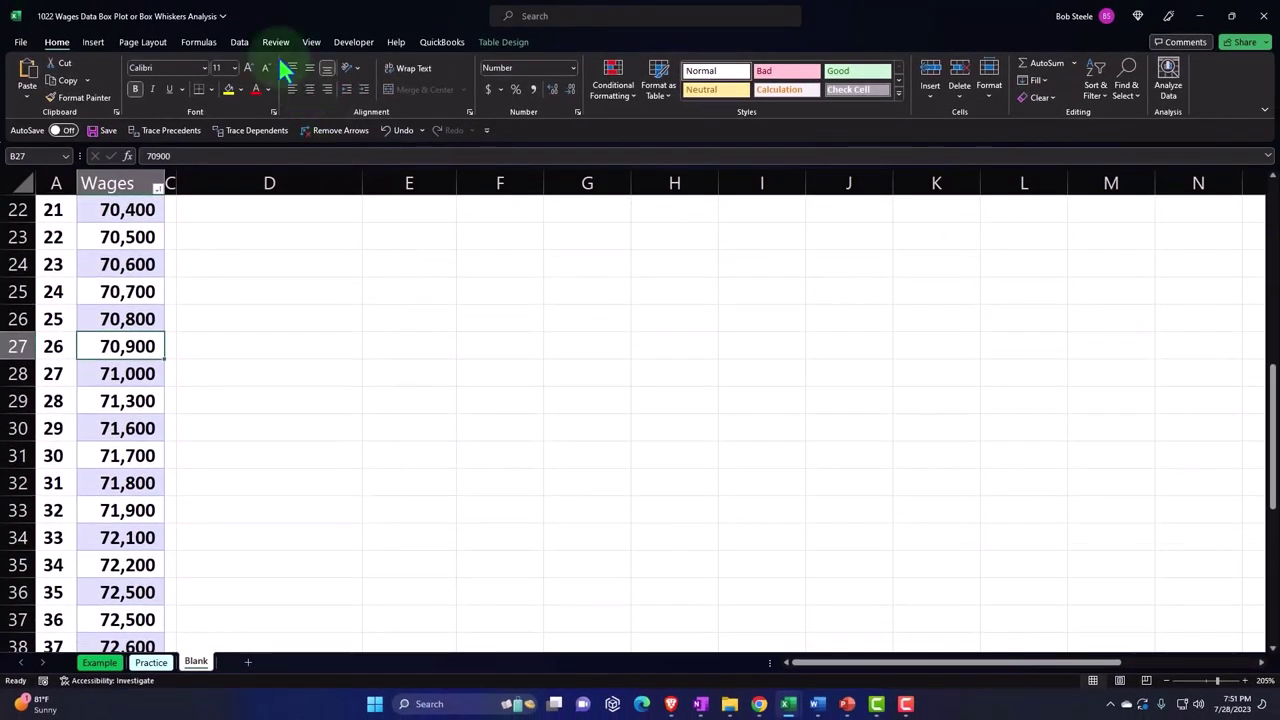
pyautogui.click(240, 89)
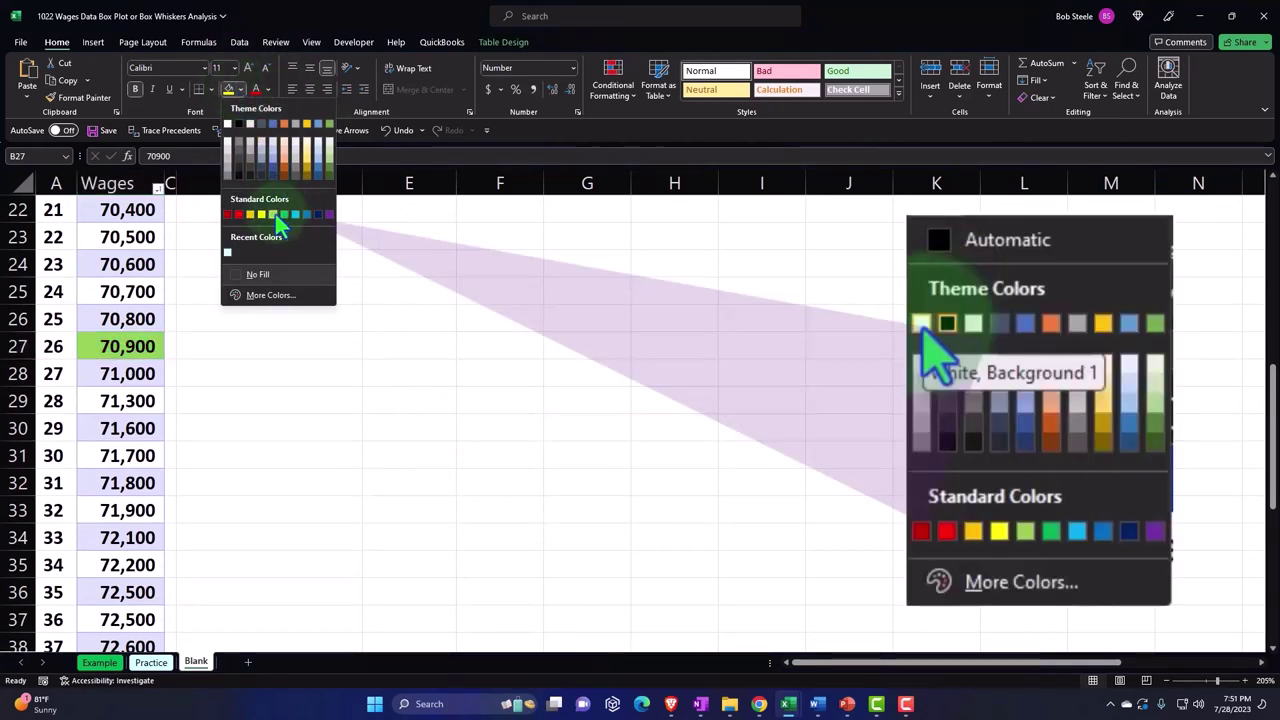
pyautogui.click(274, 215)
# Select the entry numbers 1 to 25 in cells A2:A26, above the green median row
pyautogui.scroll(7, 289, 393)
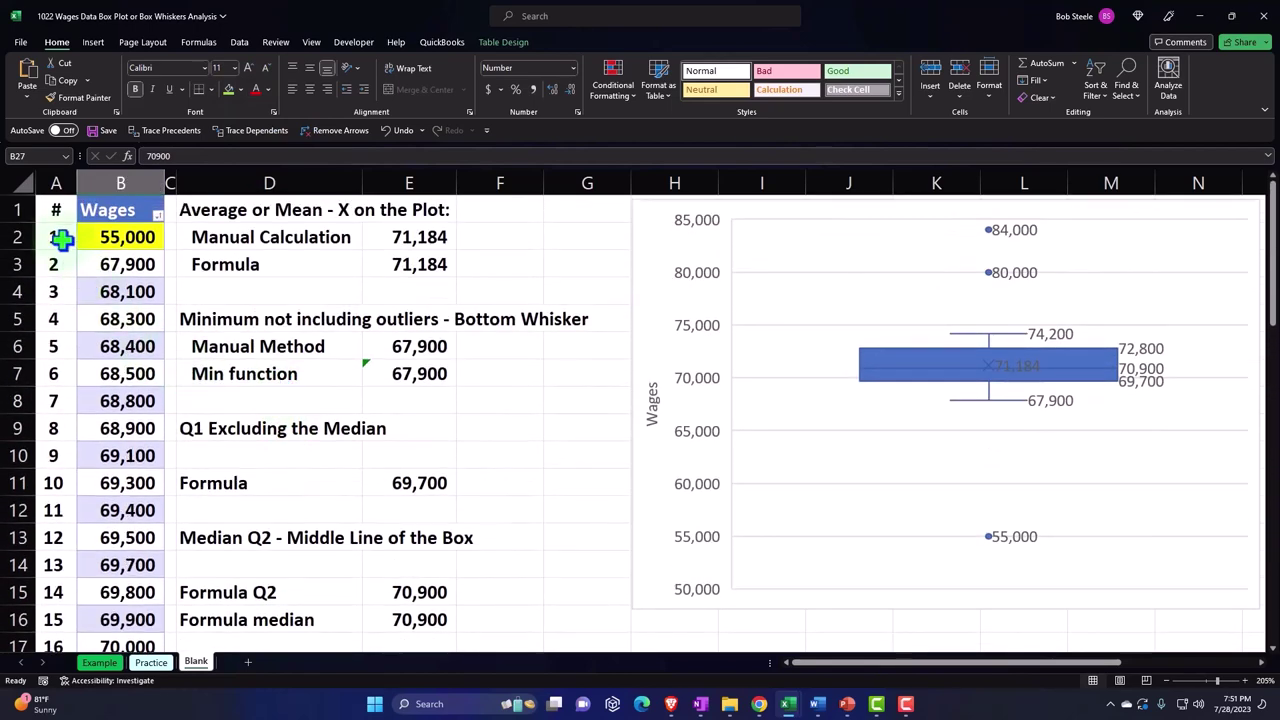
pyautogui.click(55, 237)
pyautogui.moveTo(55, 237); pyautogui.dragTo(60, 374)
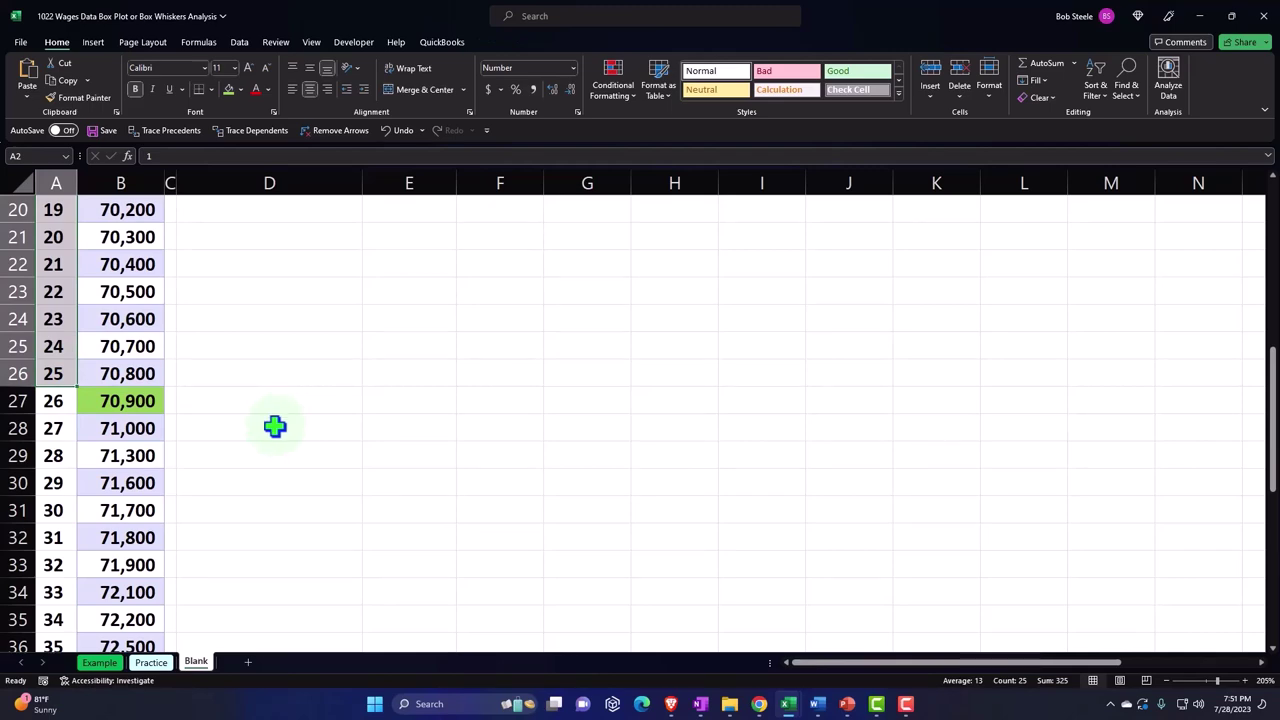
# Calculate half of the 25 entries above the median in cell D19 with =25/2
pyautogui.scroll(3, 275, 428)
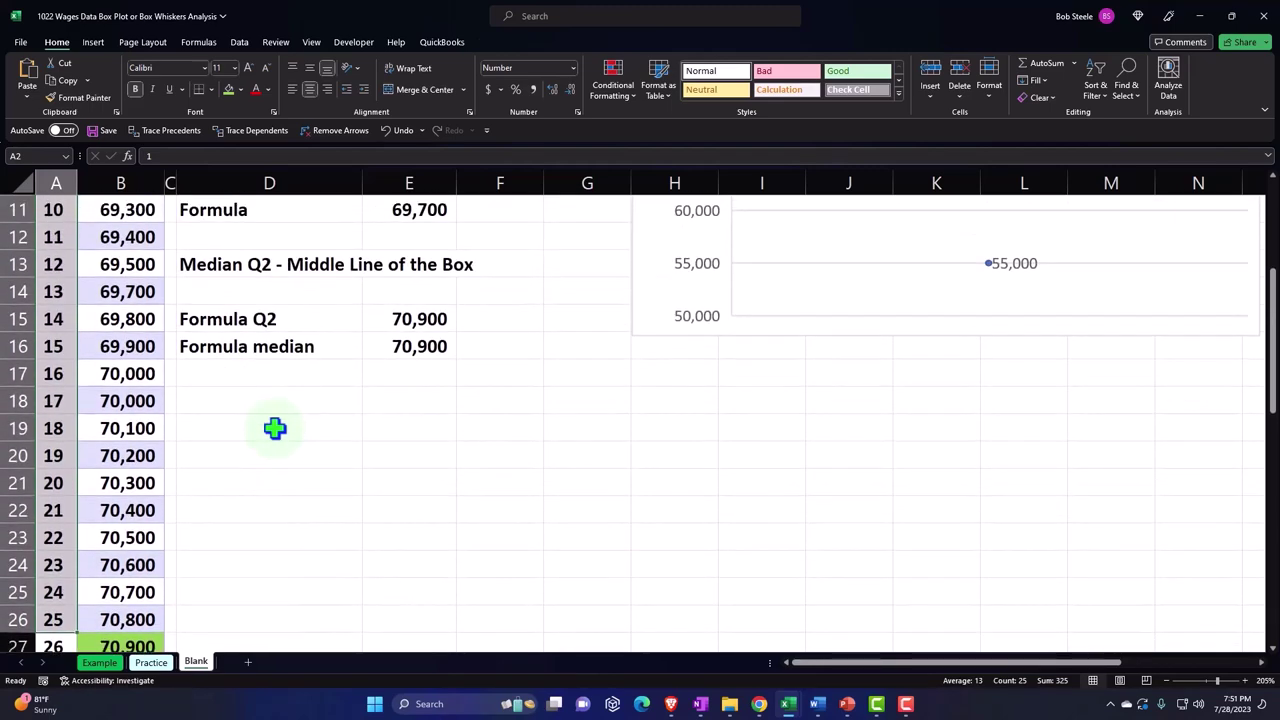
pyautogui.scroll(-1, 275, 428)
pyautogui.click(268, 350)
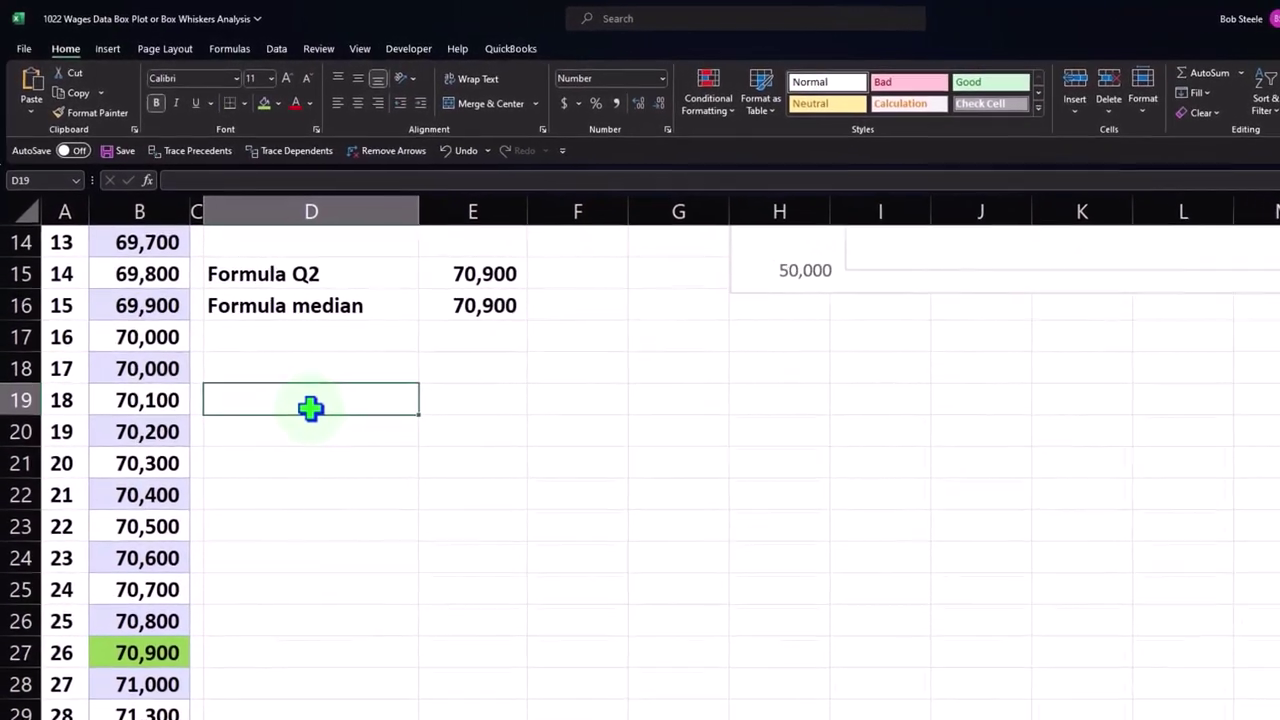
pyautogui.write('=25/2')
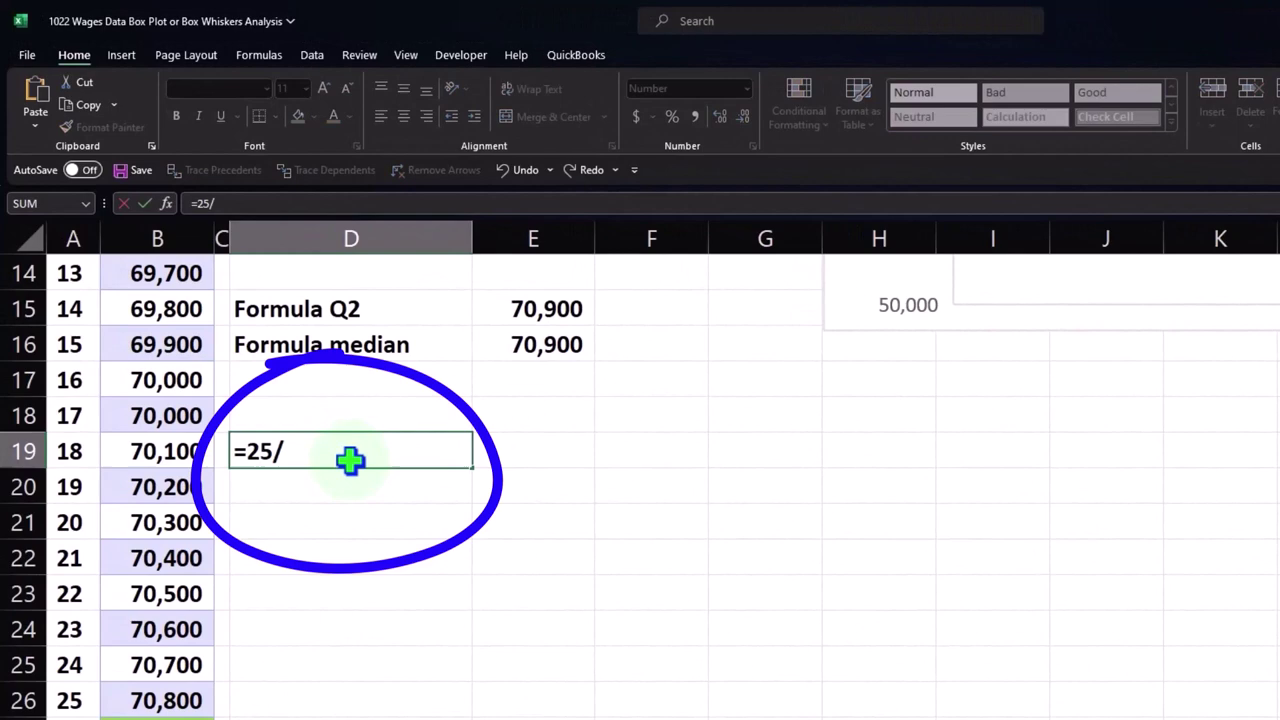
# Finish the scratch division of 25 in cell D19 and clear the cell
pyautogui.press('Return')
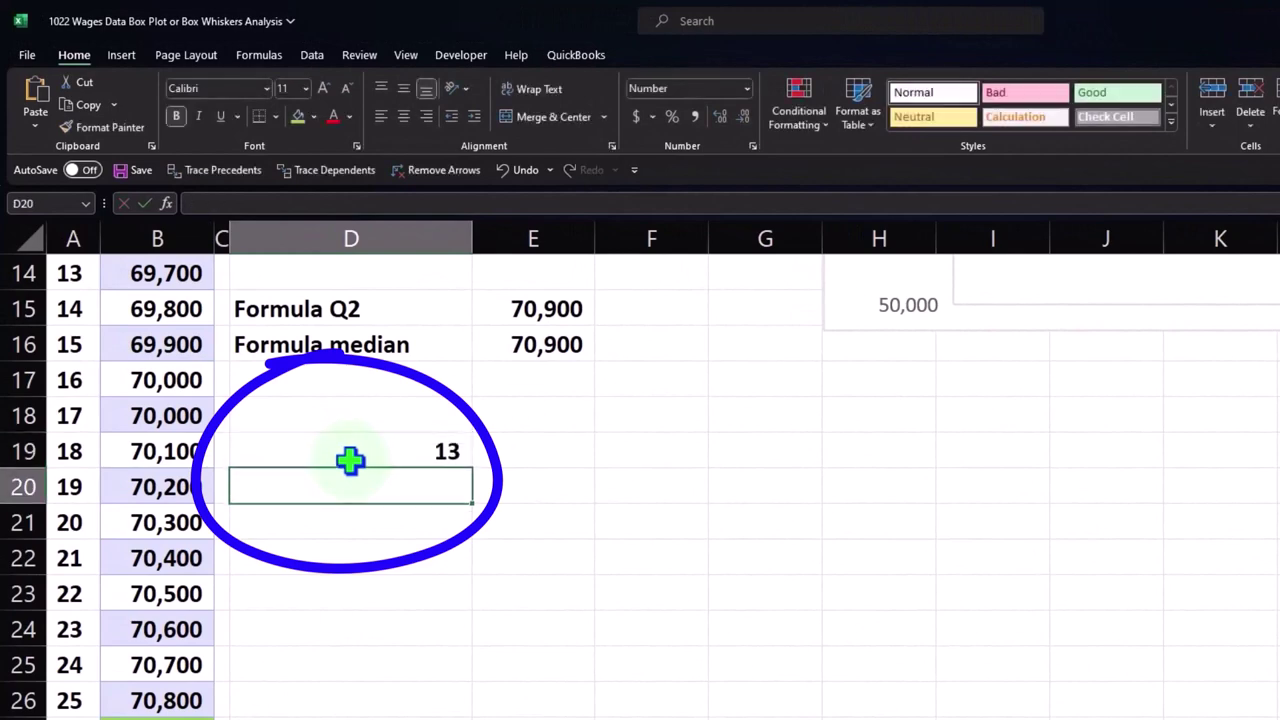
pyautogui.click(350, 460)
pyautogui.press('Delete')
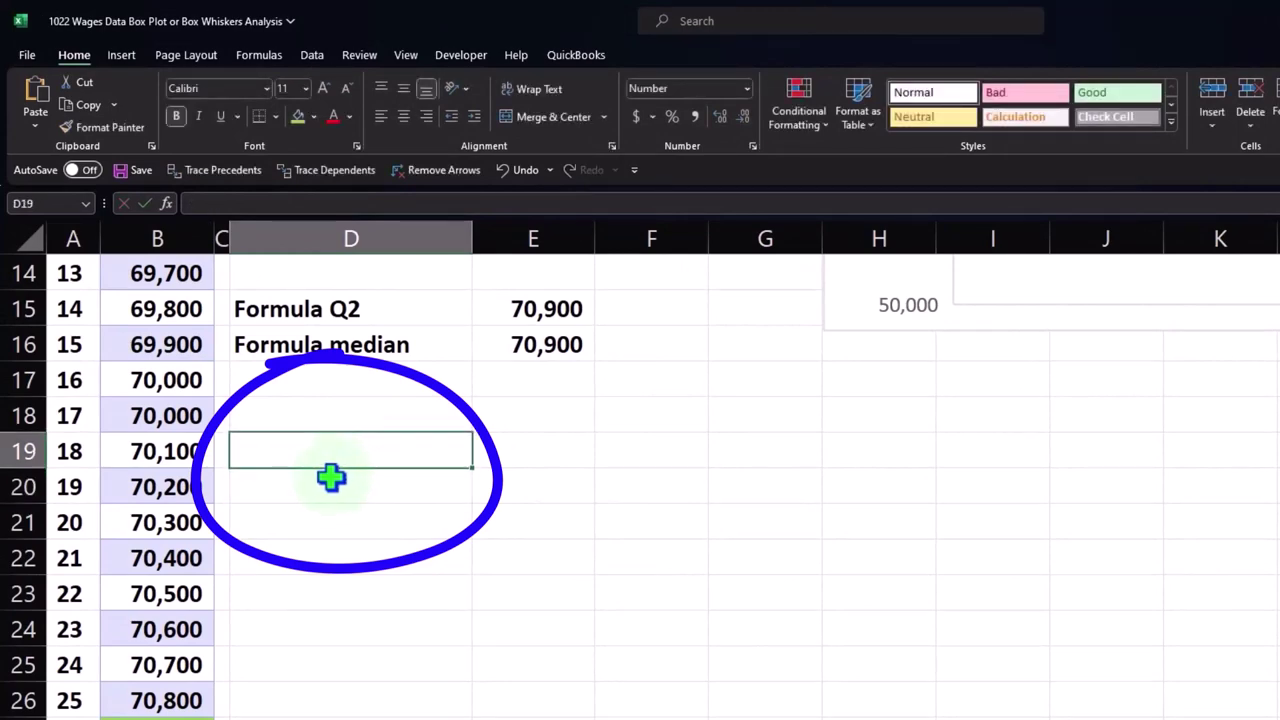
# Fill the 13th wage in B14 and the Q1 formula result in E11 with the standard orange colour
pyautogui.scroll(1, 256, 494)
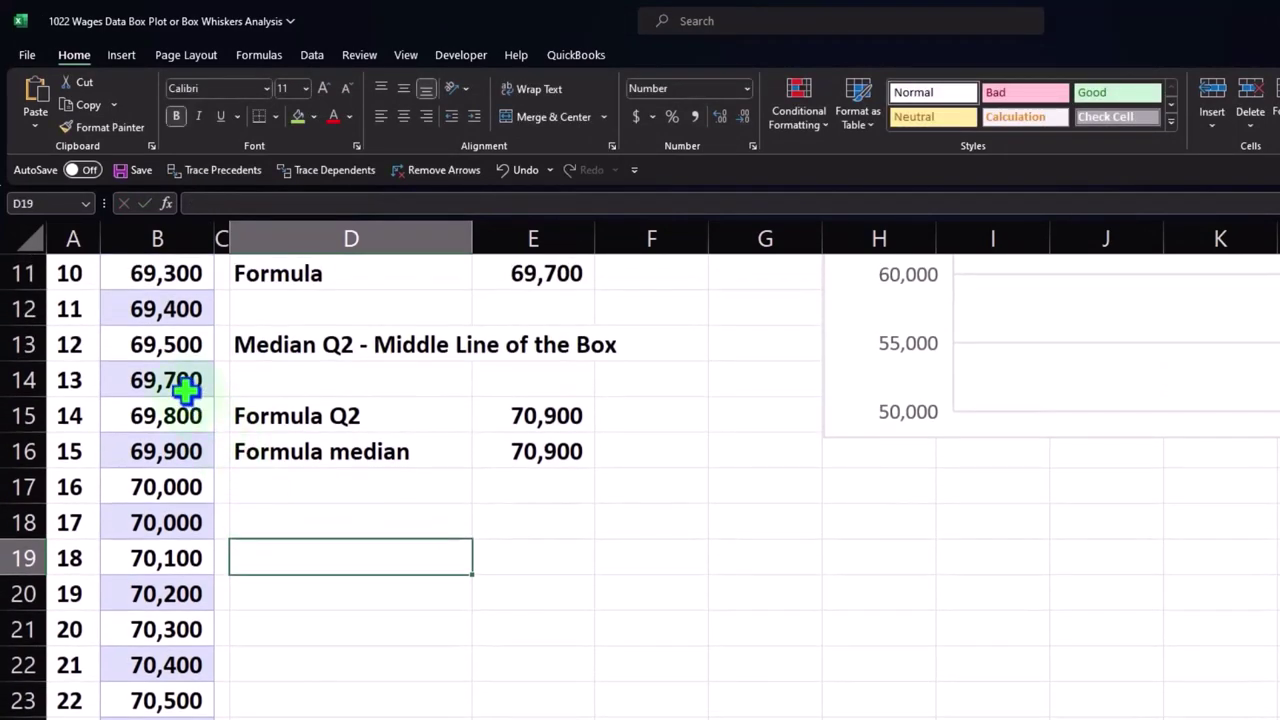
pyautogui.click(180, 376)
pyautogui.scroll(2, 427, 602)
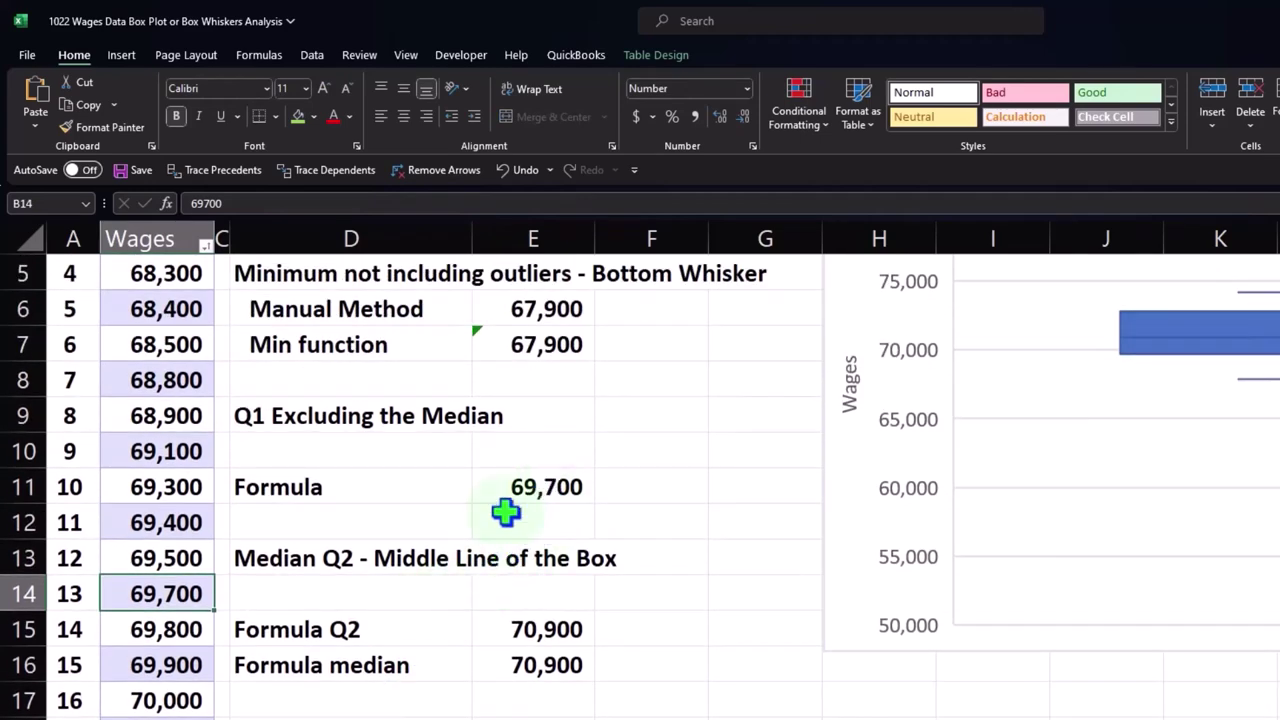
pyautogui.click(313, 116)
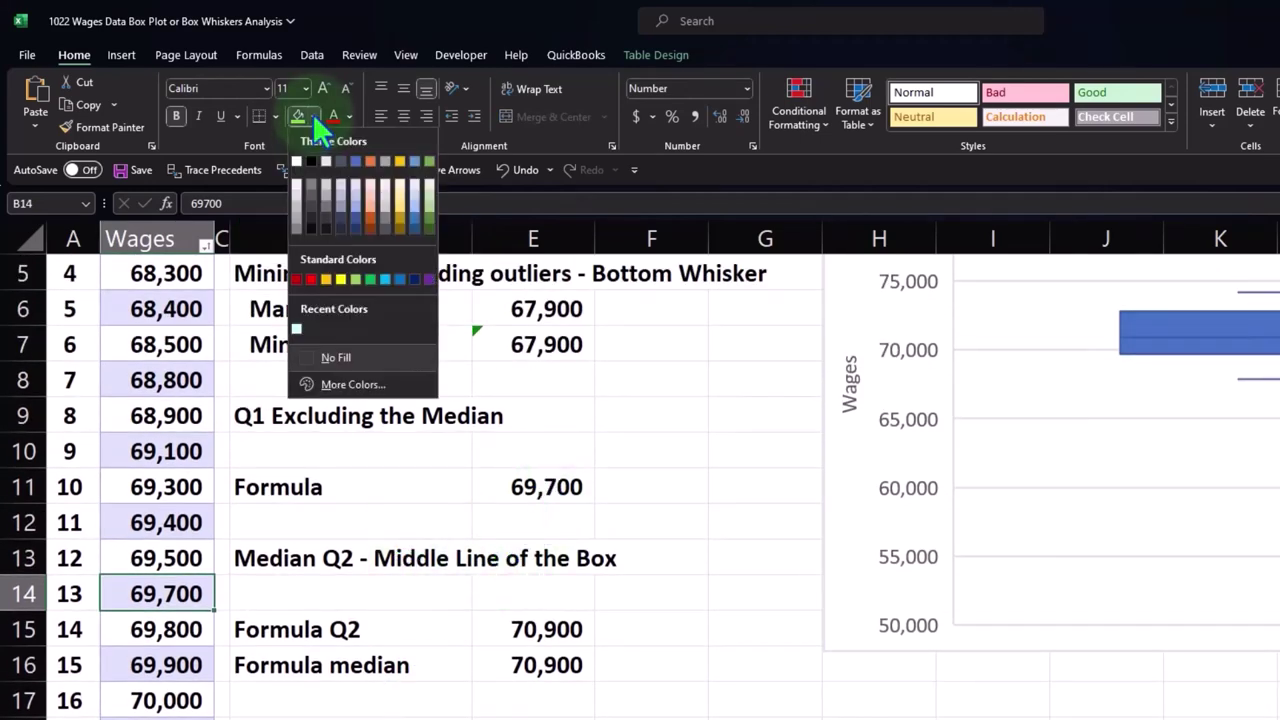
pyautogui.click(327, 278)
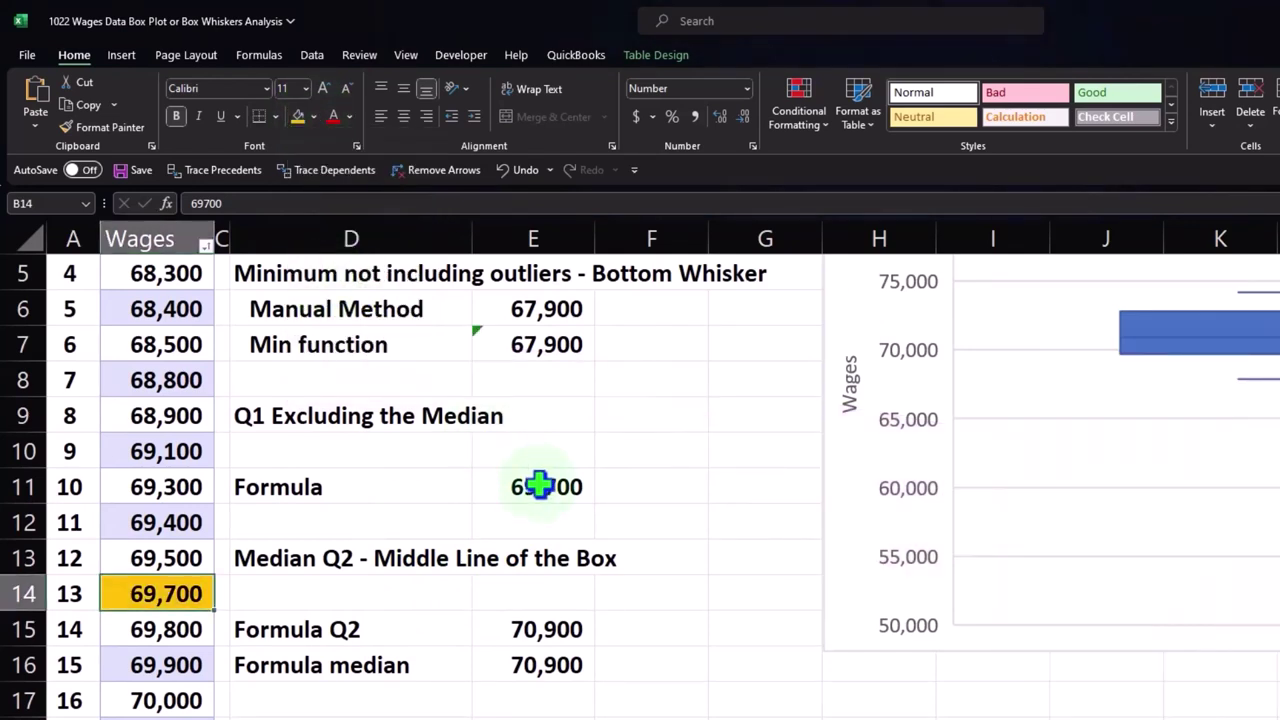
pyautogui.click(530, 488)
pyautogui.click(292, 118)
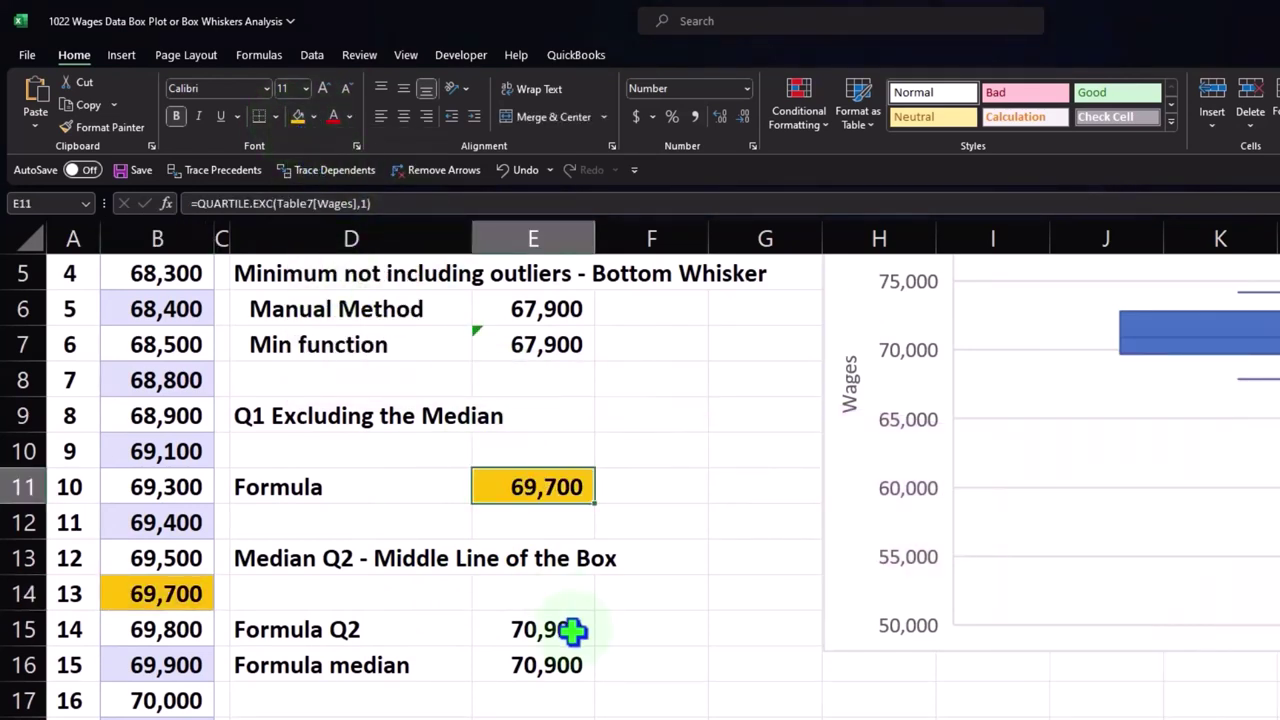
# Fill the Q2 and median formula results in E15:E16 with yellow
pyautogui.moveTo(571, 629); pyautogui.dragTo(571, 666)
pyautogui.click(314, 116)
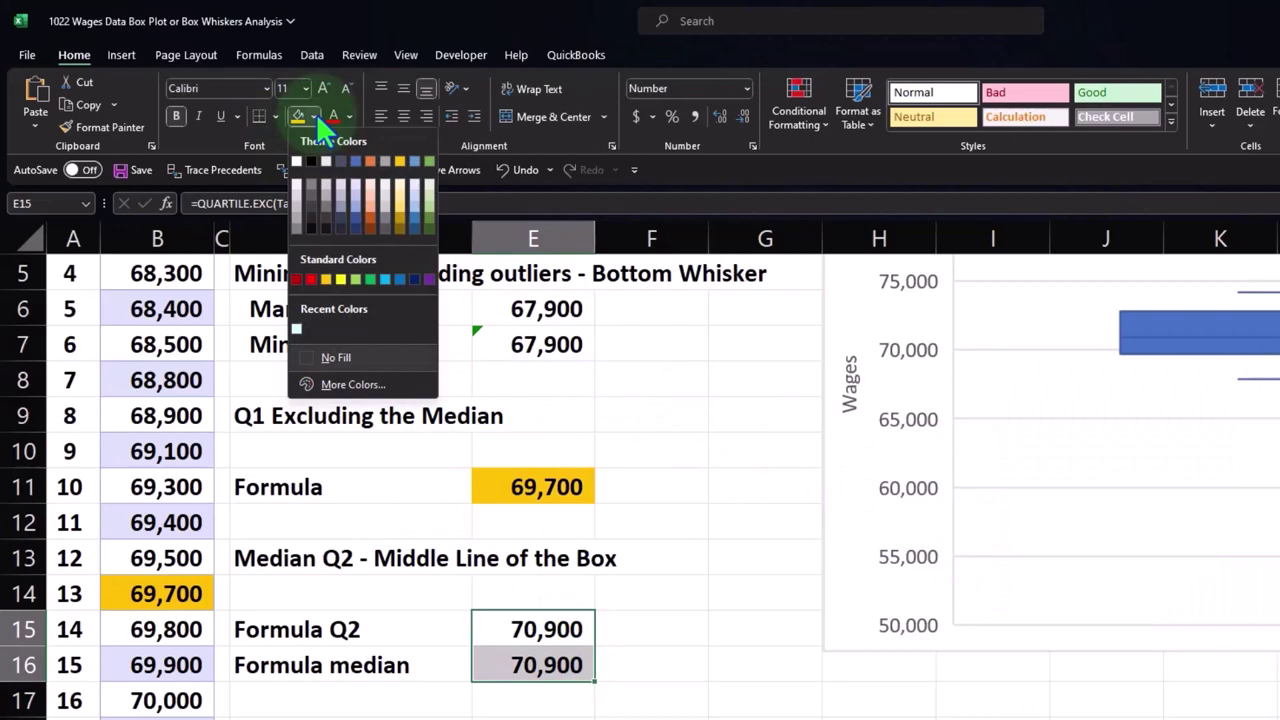
pyautogui.click(342, 279)
# Label D10 "Manual" under the Q1 heading and link E10 to the wage in B14 with =B14
pyautogui.click(327, 451)
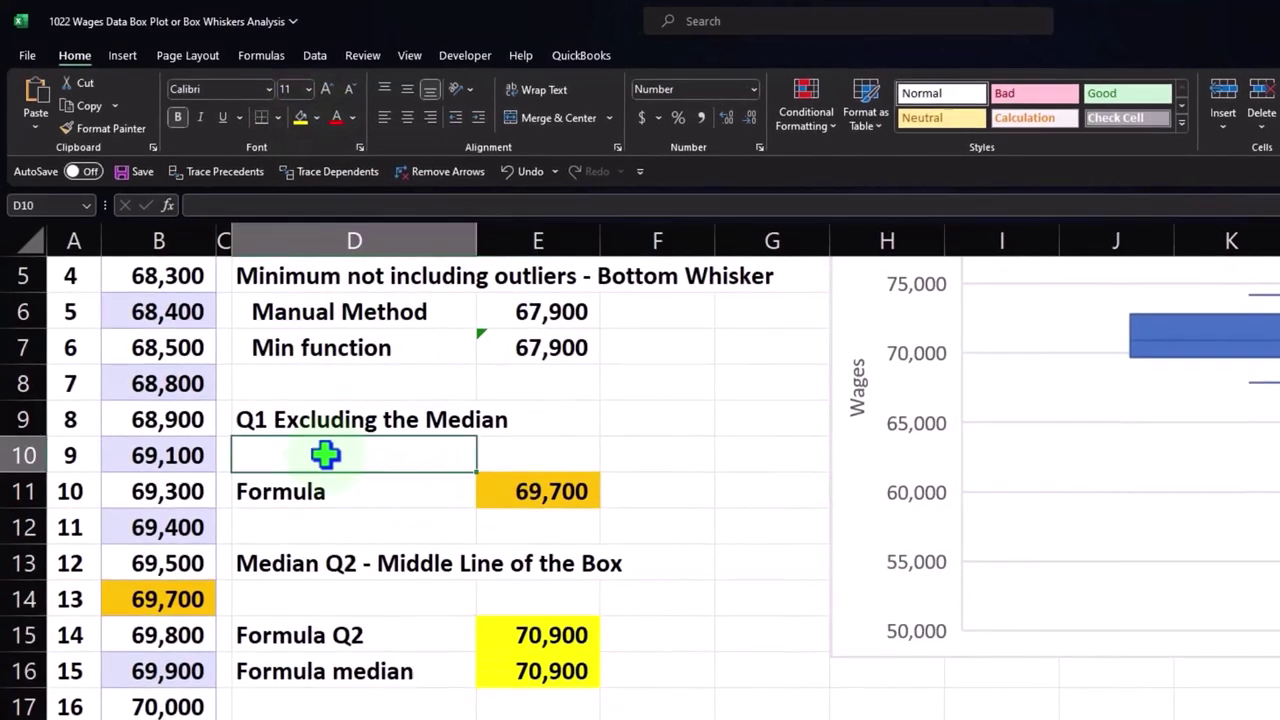
pyautogui.write('Manual')
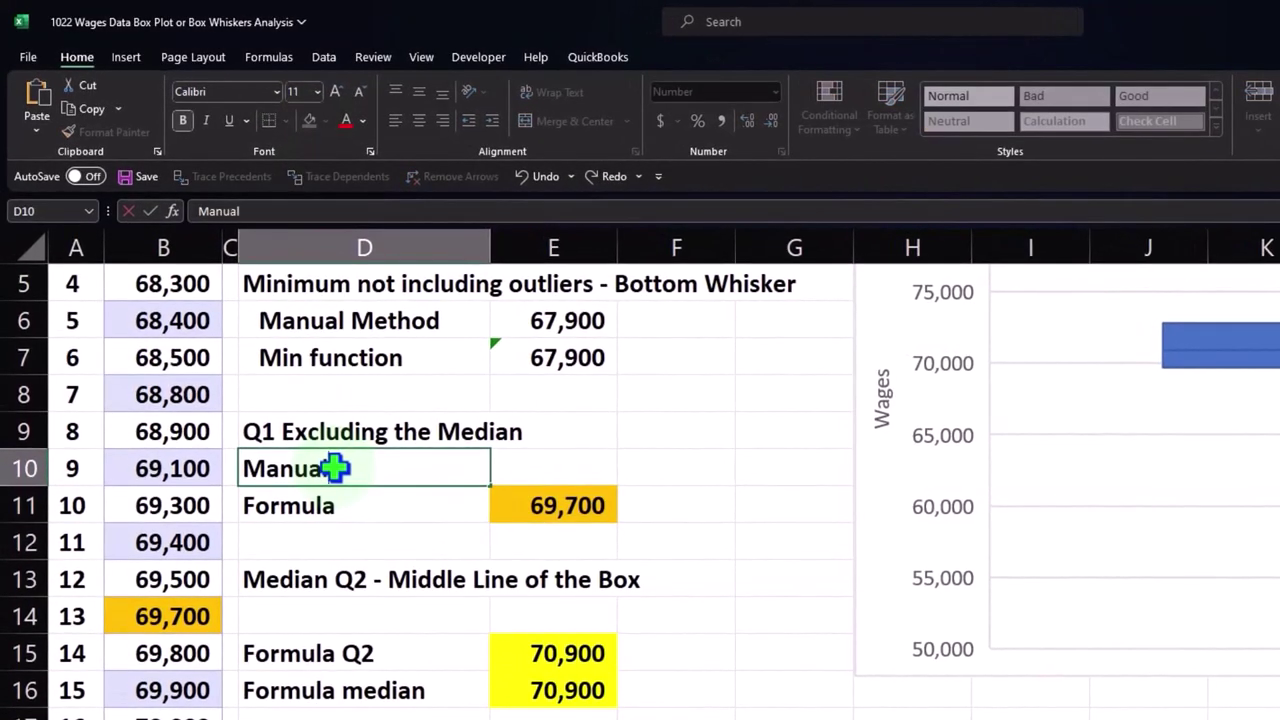
pyautogui.press('Tab')
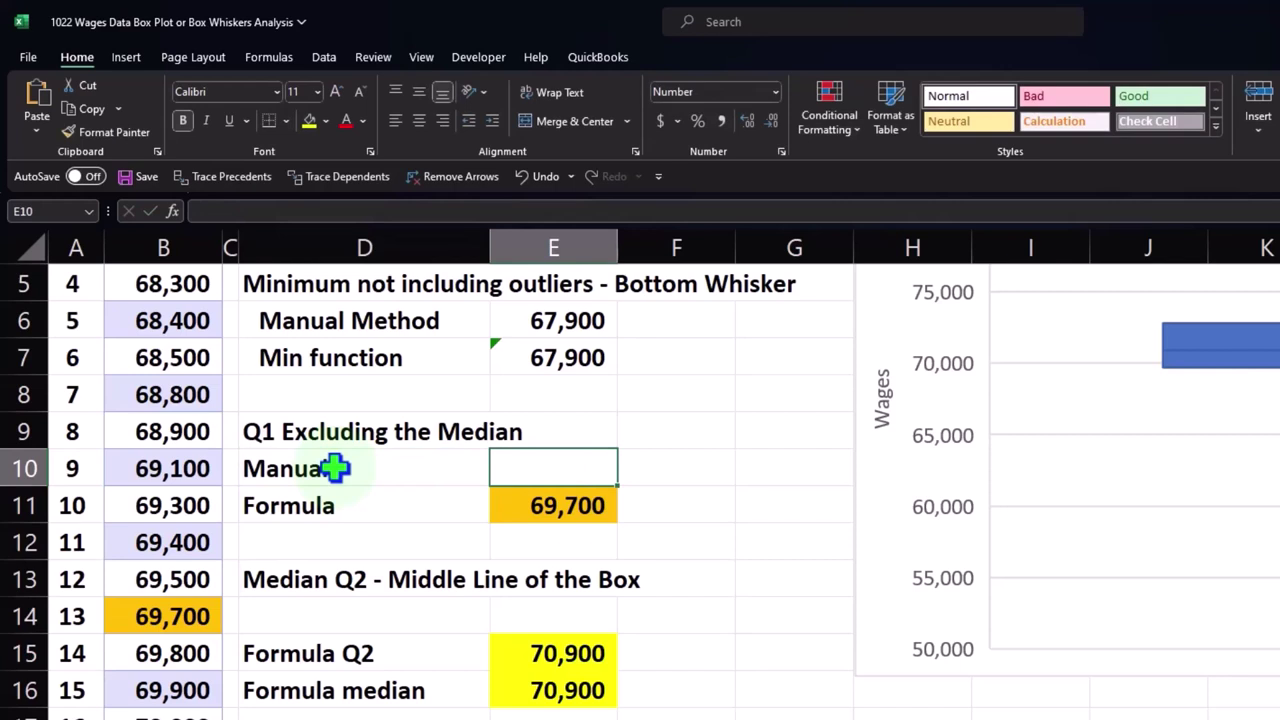
pyautogui.write('=')
pyautogui.click(194, 616)
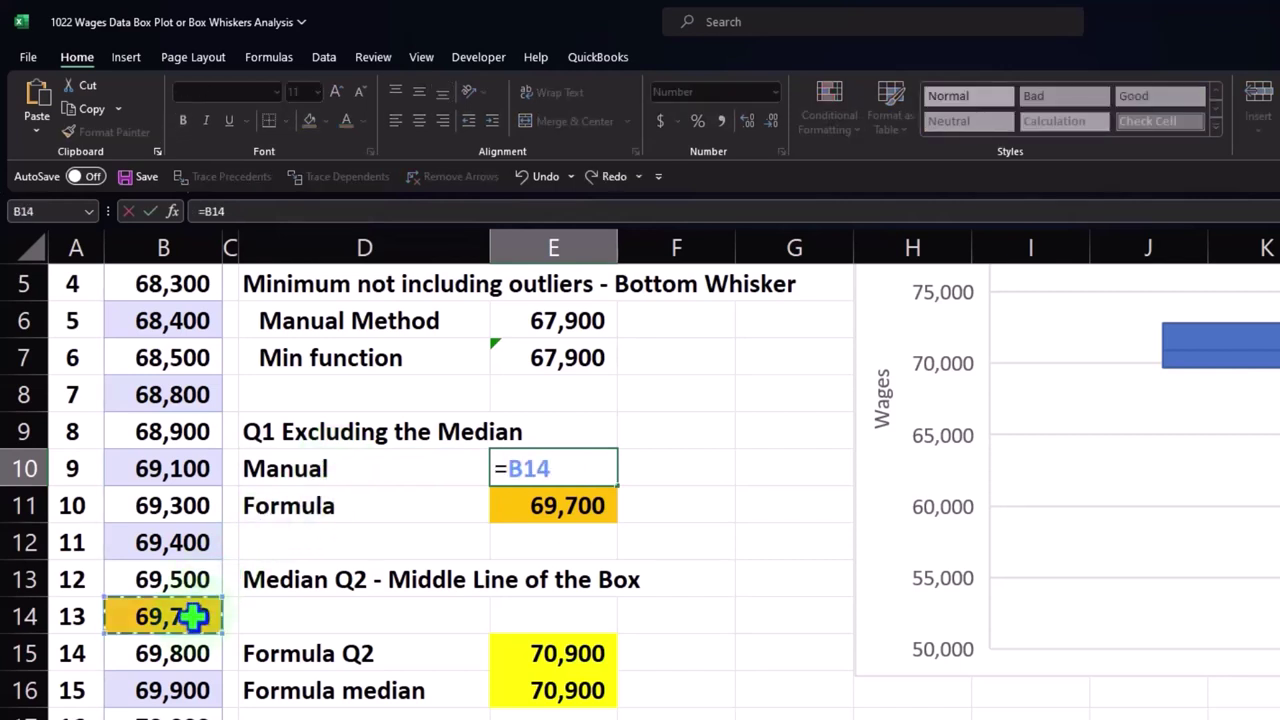
pyautogui.press('Return')
# Fill the manual Q1 value in E10 with the same orange as the formula result below it
pyautogui.click(545, 462)
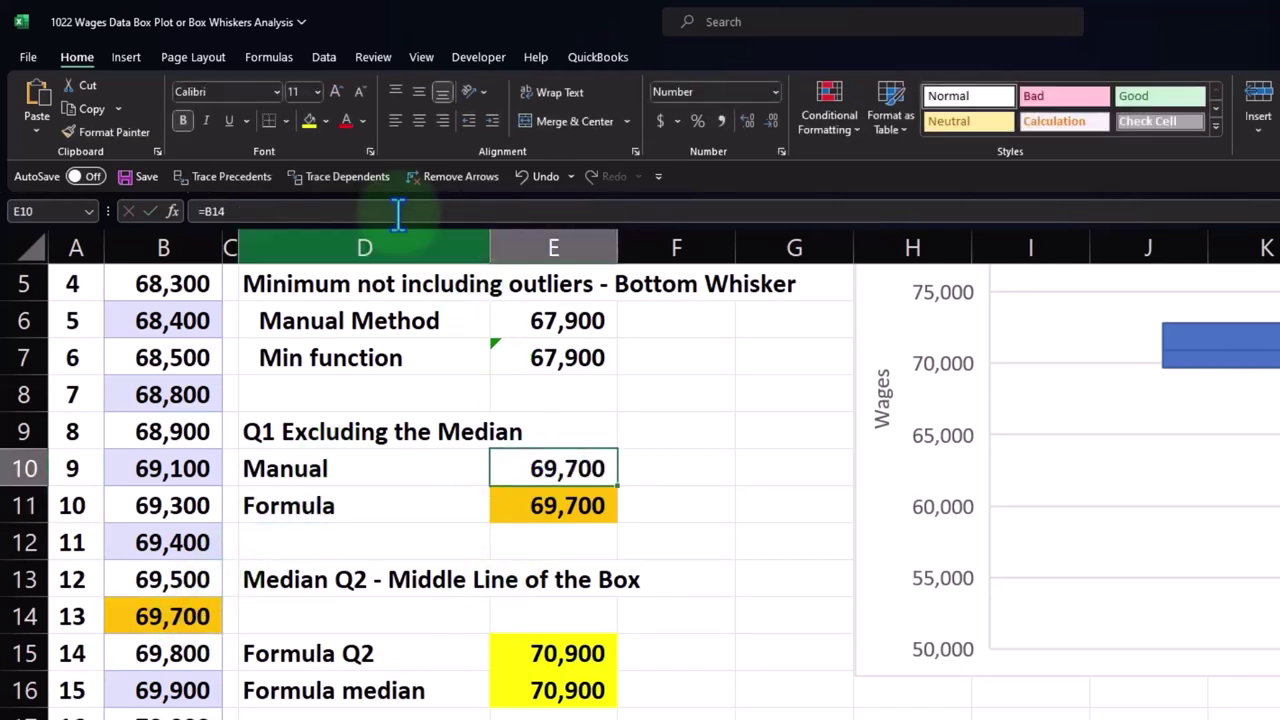
pyautogui.click(326, 121)
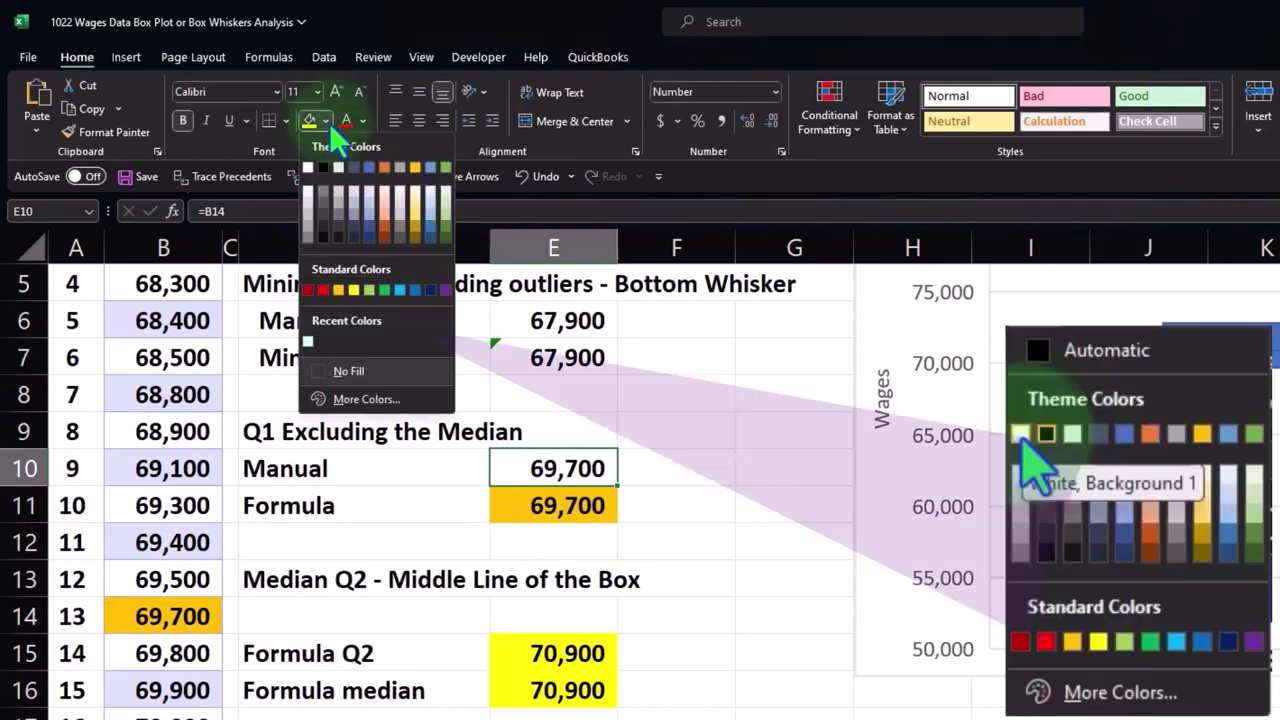
pyautogui.click(339, 289)
# Label D14 "Manual median" and link E14 to the green wage cell with =B27
pyautogui.click(341, 614)
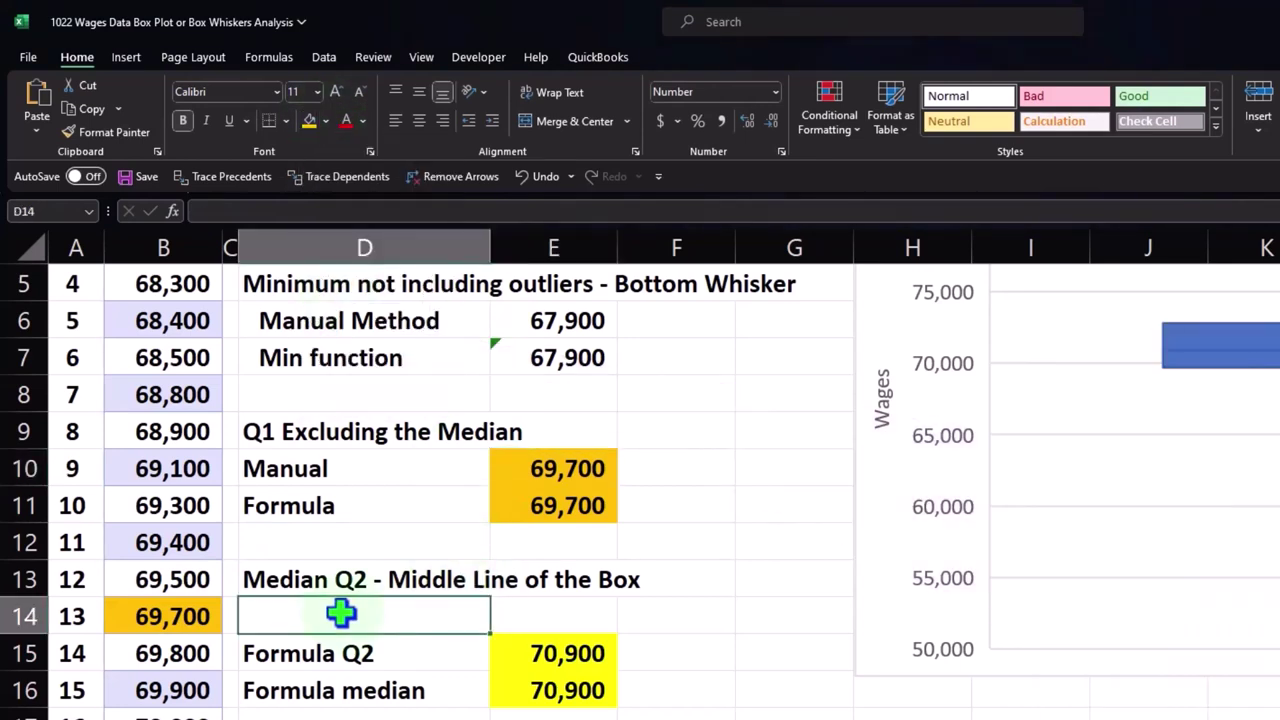
pyautogui.write('Manual median')
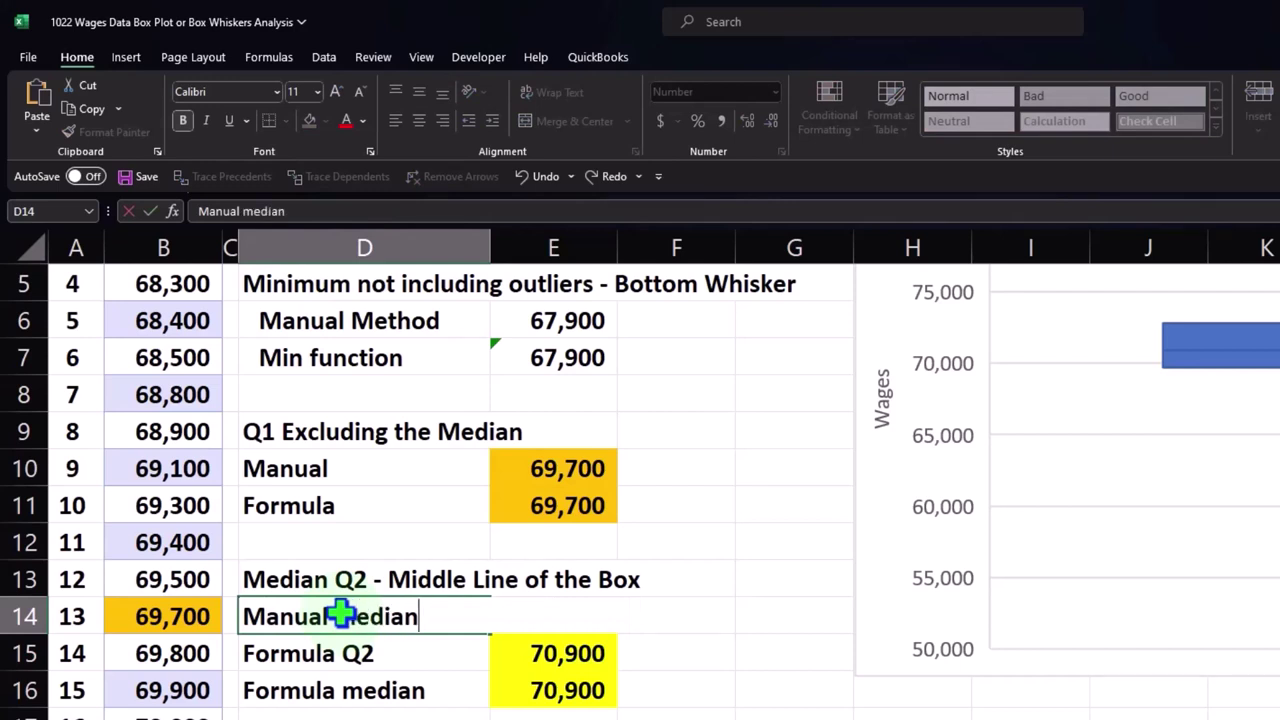
pyautogui.press('Tab')
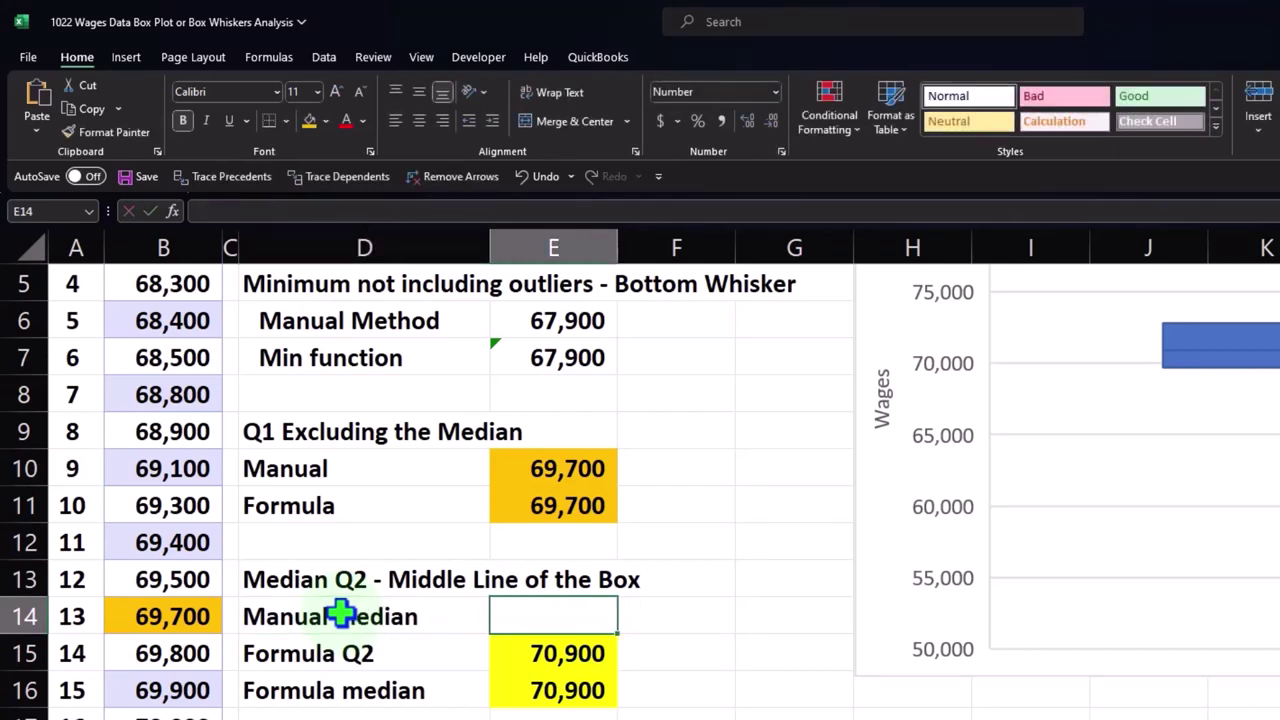
pyautogui.write('=')
pyautogui.scroll(-4, 350, 698)
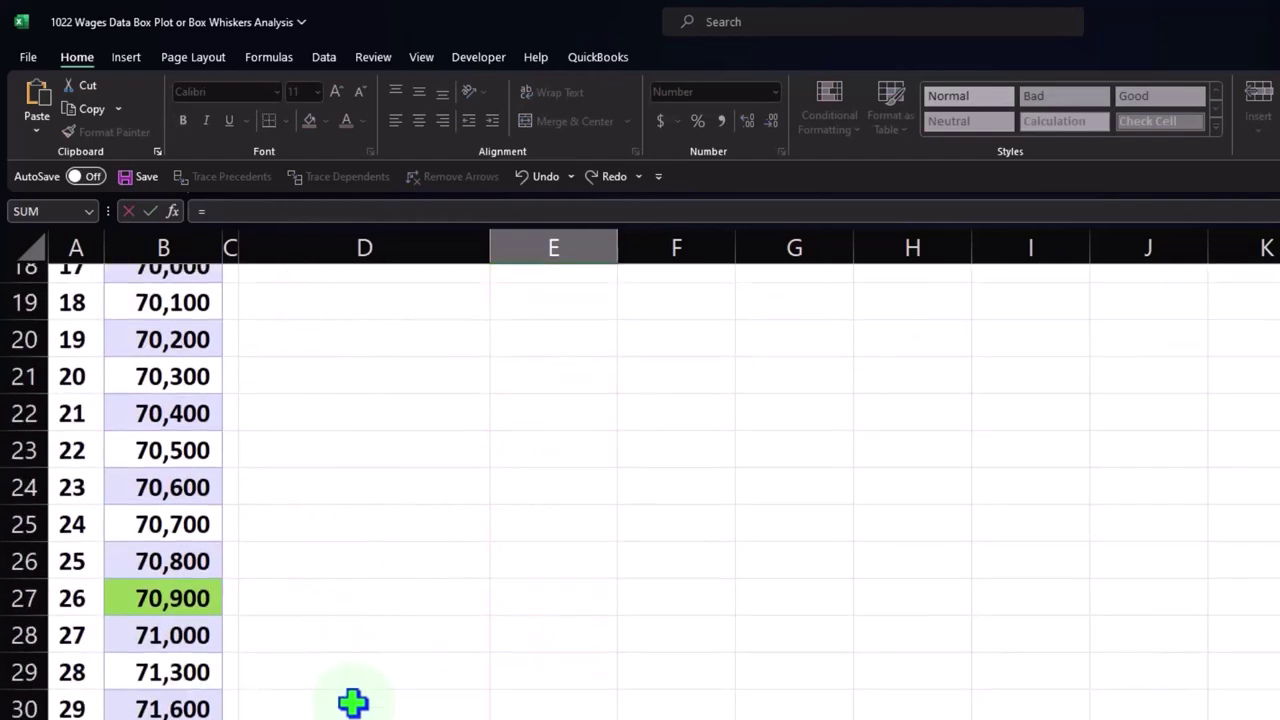
pyautogui.scroll(-2, 353, 703)
pyautogui.scroll(-5, 251, 523)
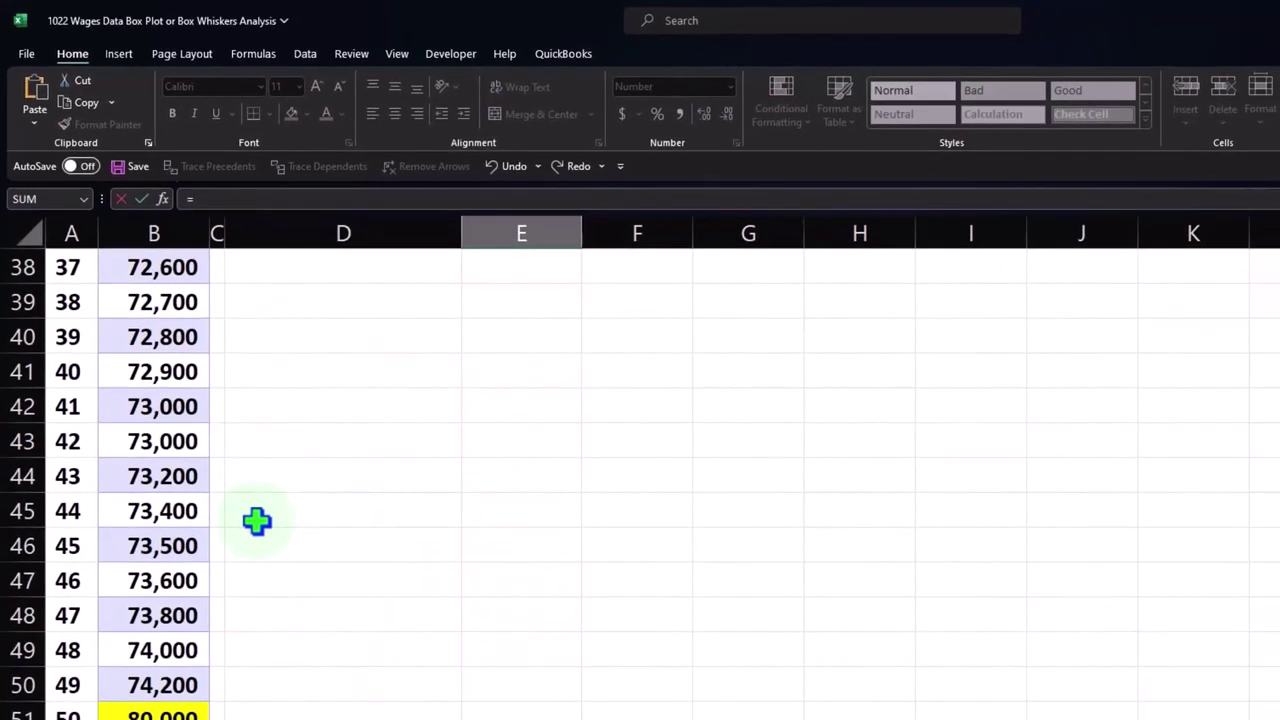
pyautogui.scroll(4, 256, 520)
pyautogui.click(134, 251)
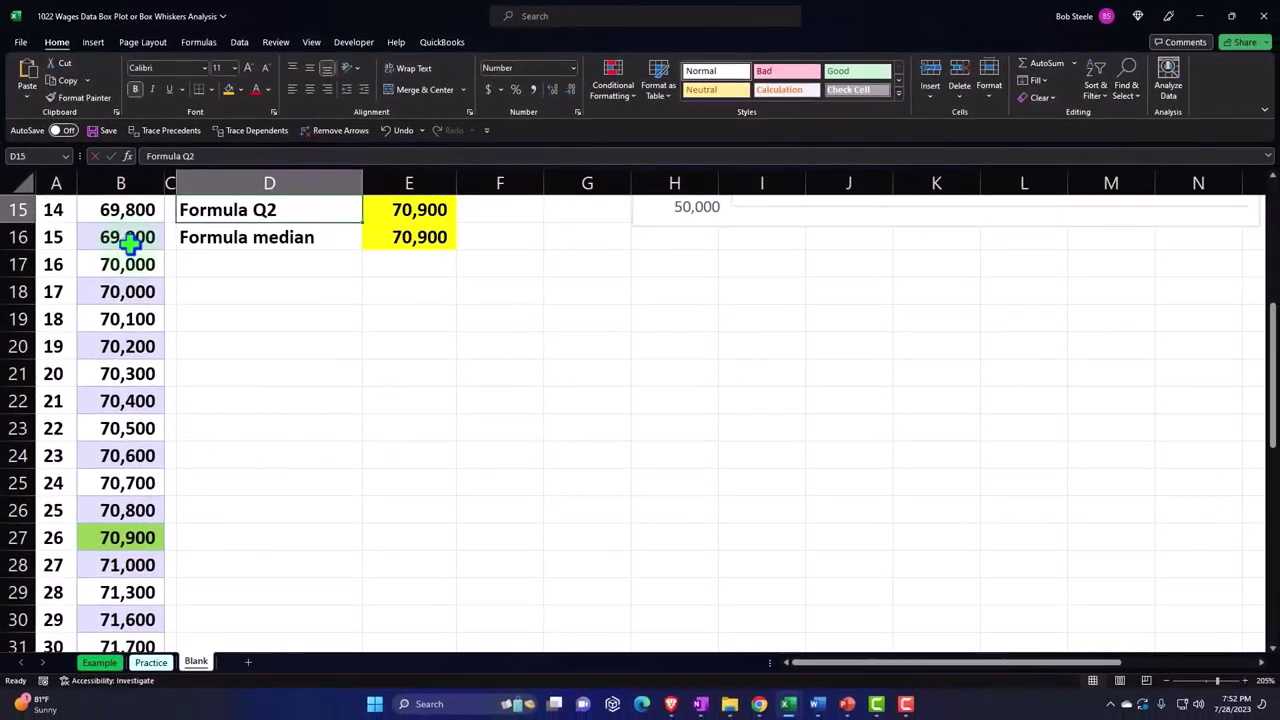
# Fill the three median values in E14:E16 with light green
pyautogui.scroll(3, 130, 245)
pyautogui.moveTo(417, 428); pyautogui.dragTo(410, 475)
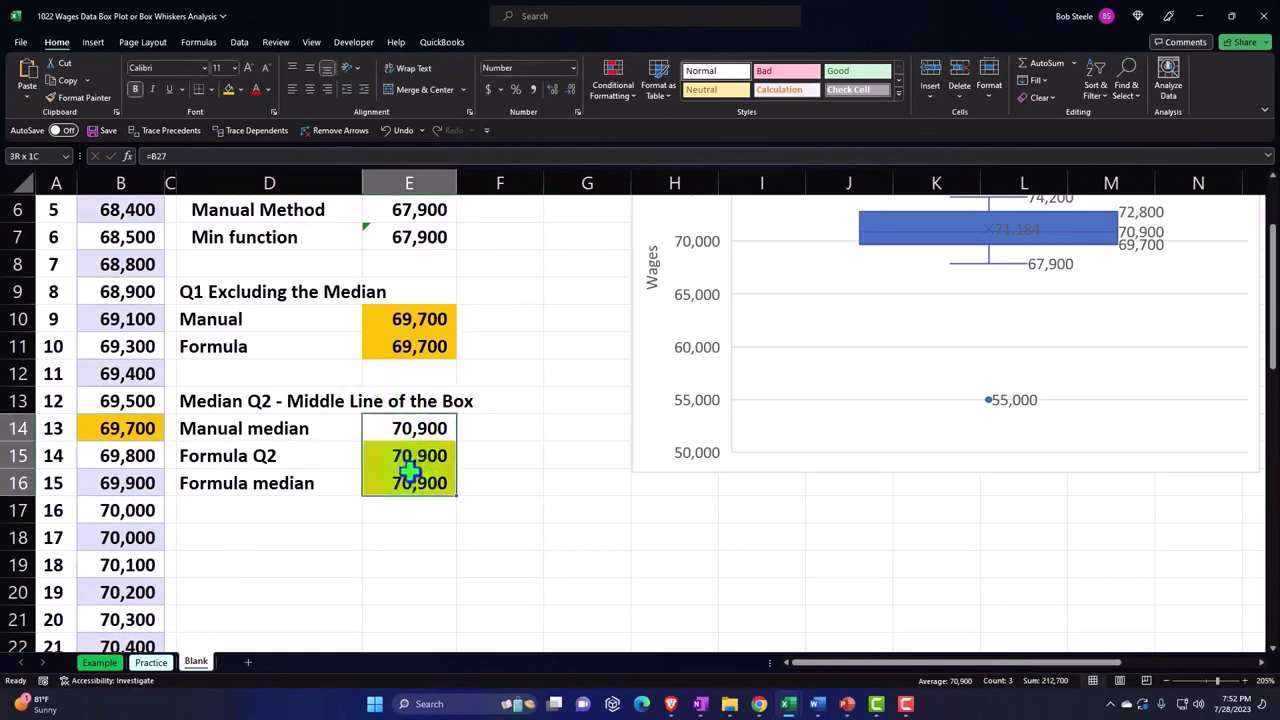
pyautogui.click(239, 89)
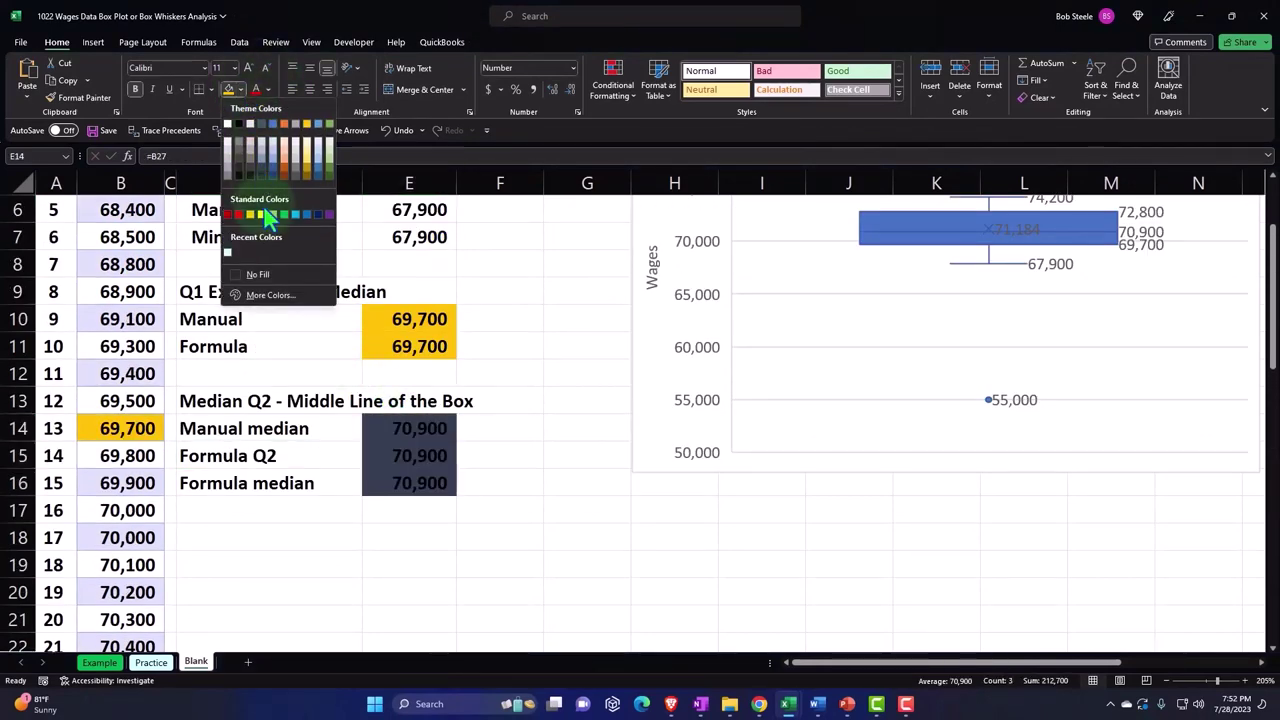
pyautogui.click(337, 377)
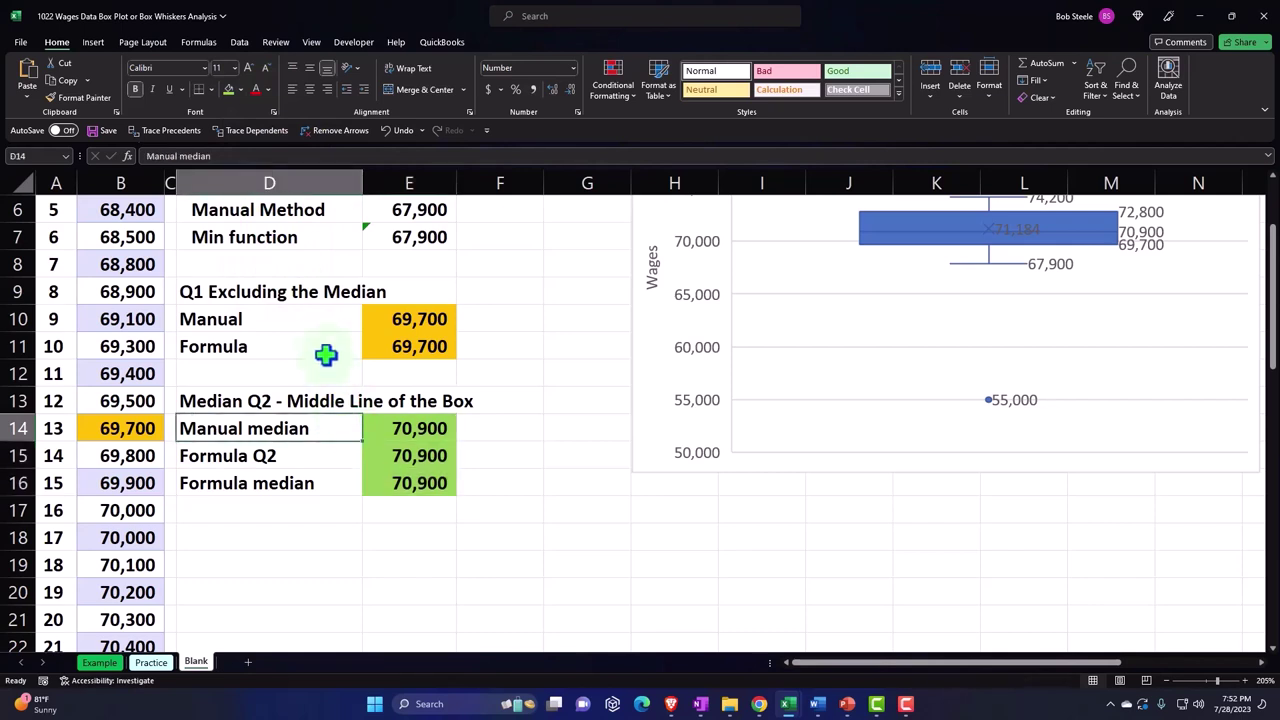
# Indent the Q1 labels in D10:D11 and the median labels in D14:D16 by one level
pyautogui.moveTo(309, 326); pyautogui.dragTo(306, 342)
pyautogui.scroll(1, 322, 428)
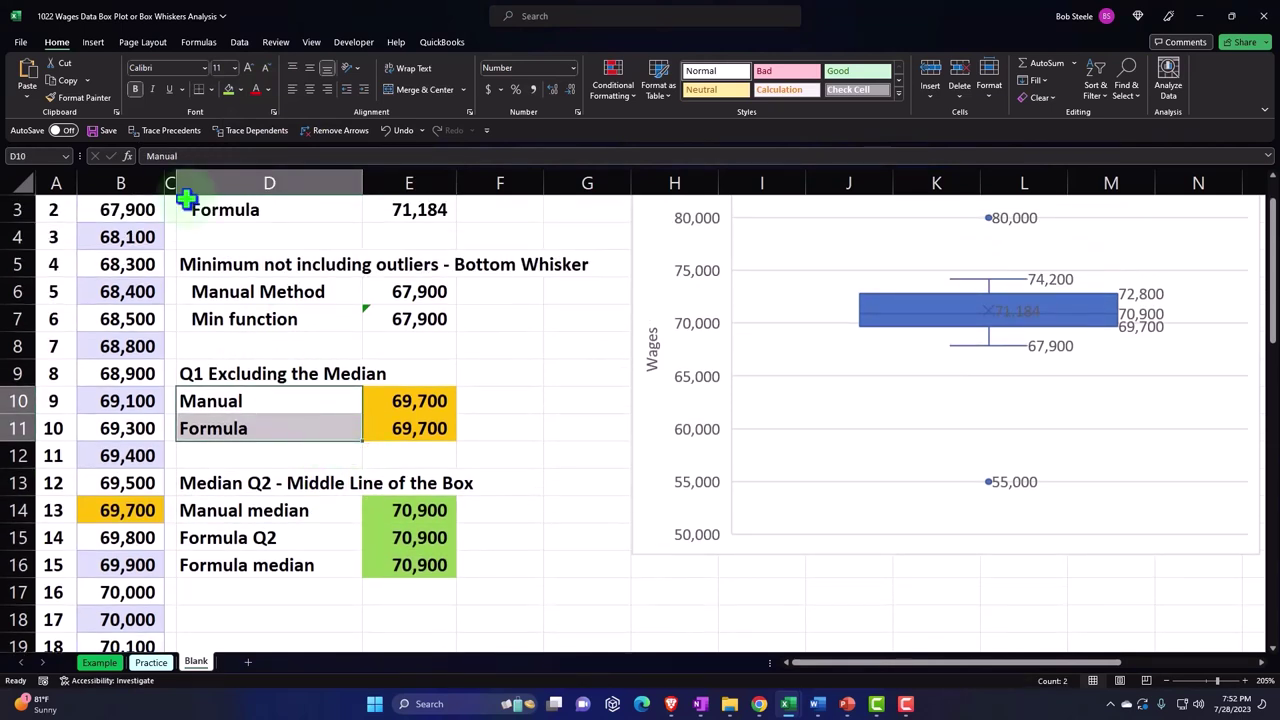
pyautogui.click(363, 89)
pyautogui.moveTo(294, 512); pyautogui.dragTo(289, 563)
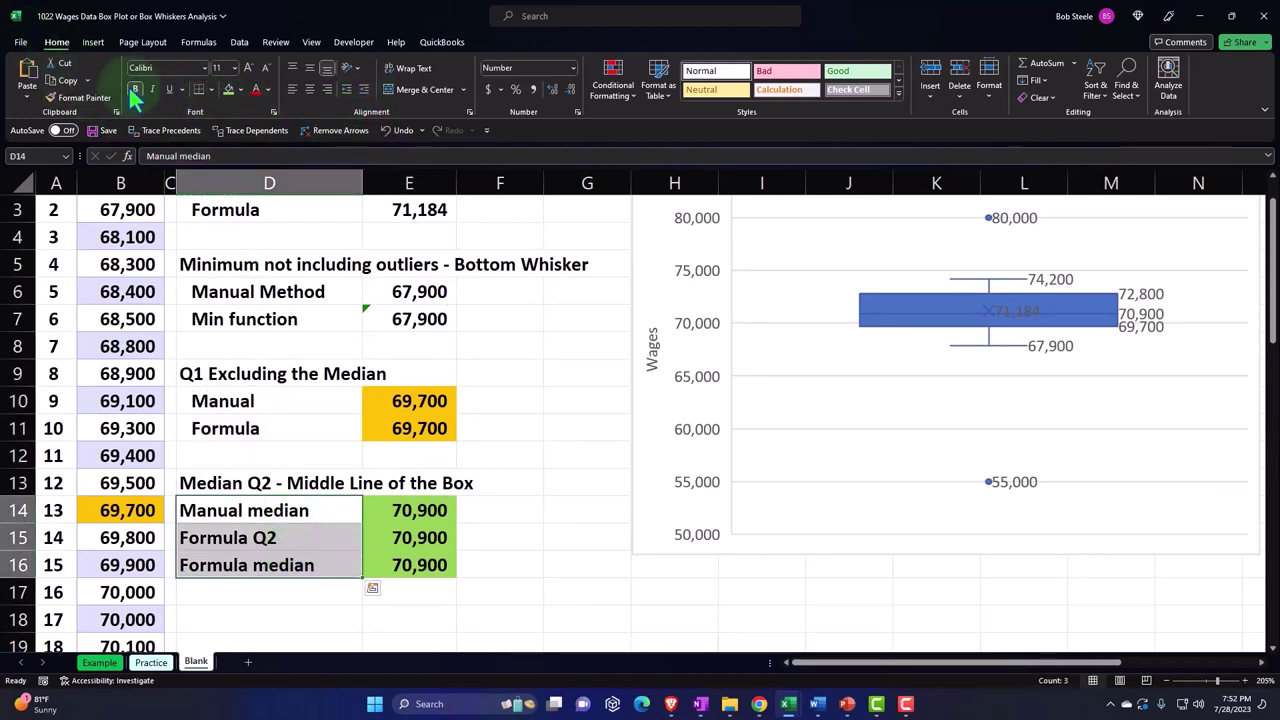
pyautogui.click(364, 91)
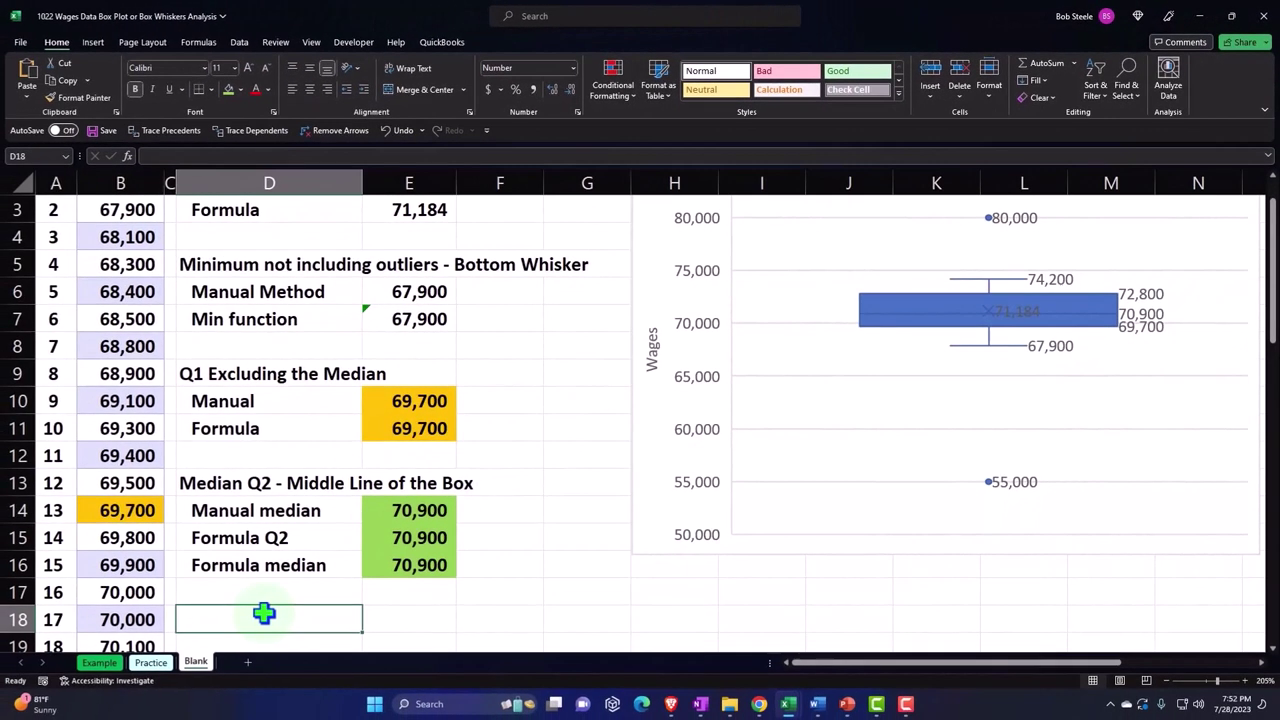
# Enter the heading "Q3 Excluding Median - Top of the Box" in D18
pyautogui.write('Q3')
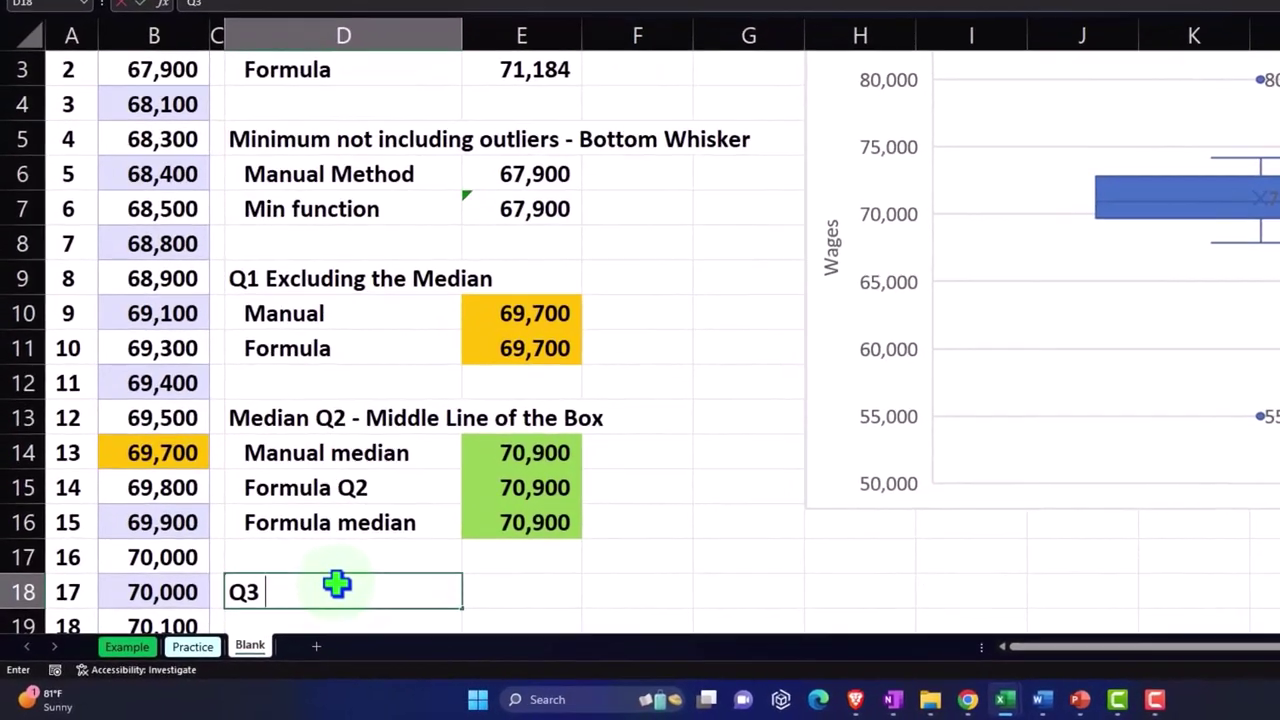
pyautogui.write(' Excluding Median - Top')
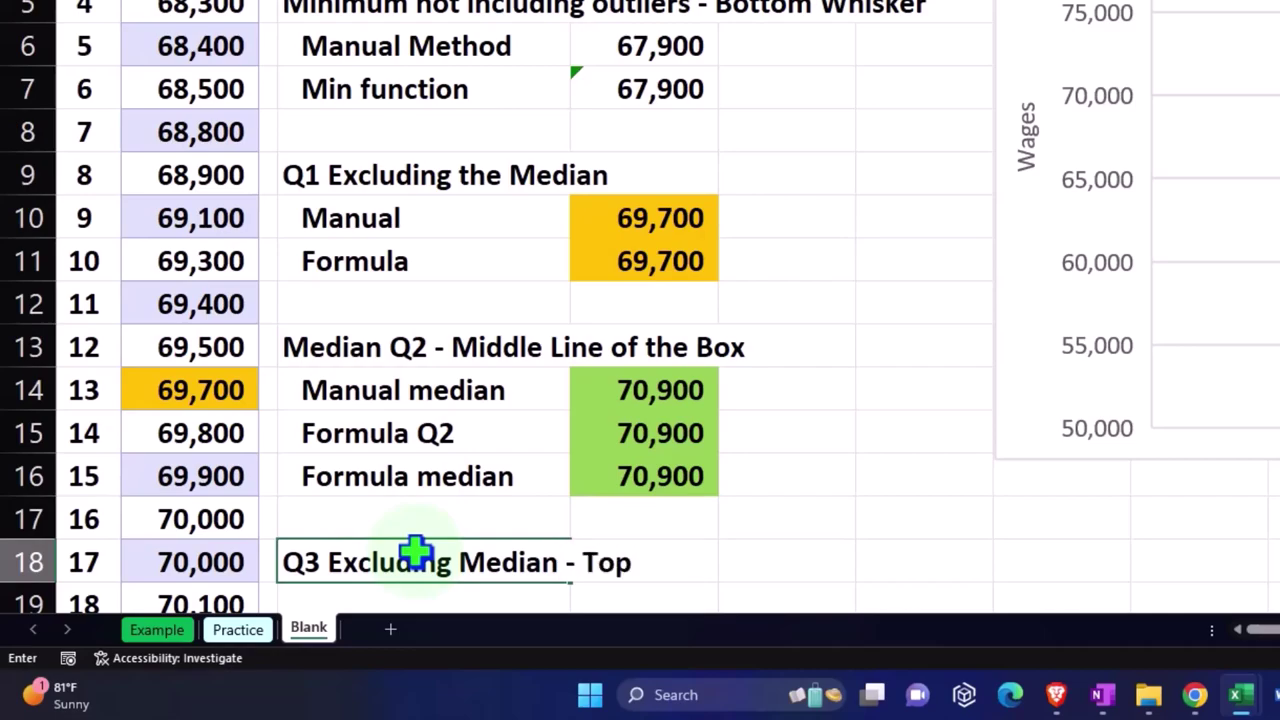
pyautogui.write('of the Bos')
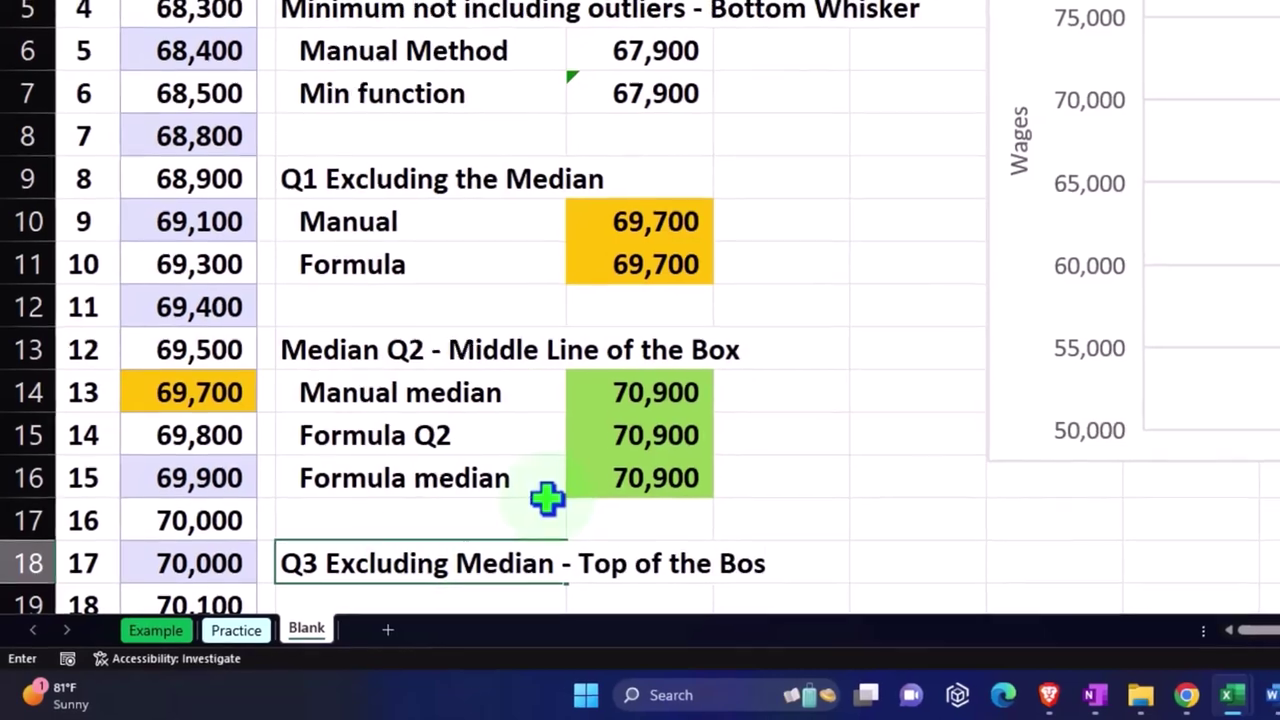
pyautogui.write('x')
pyautogui.press('Return')
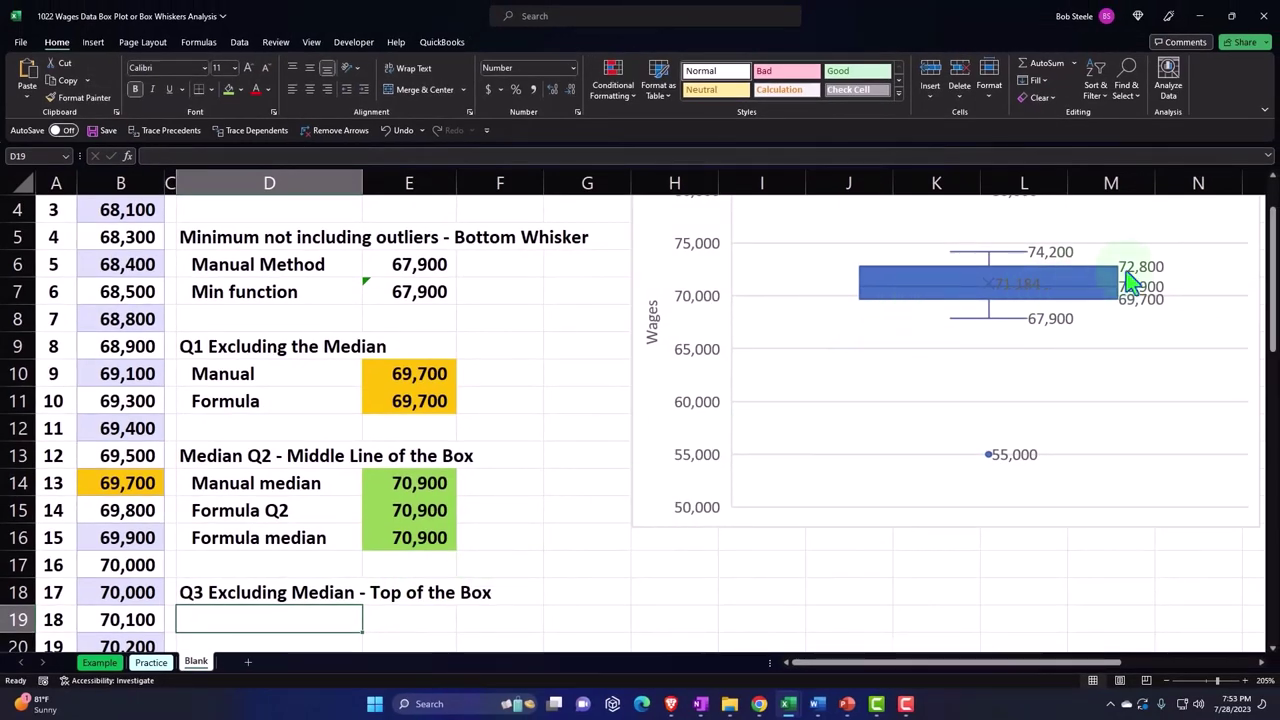
# Enter the label "Formula" in D20, leaving row 19 free beneath the Q3 heading
pyautogui.scroll(-2, 506, 452)
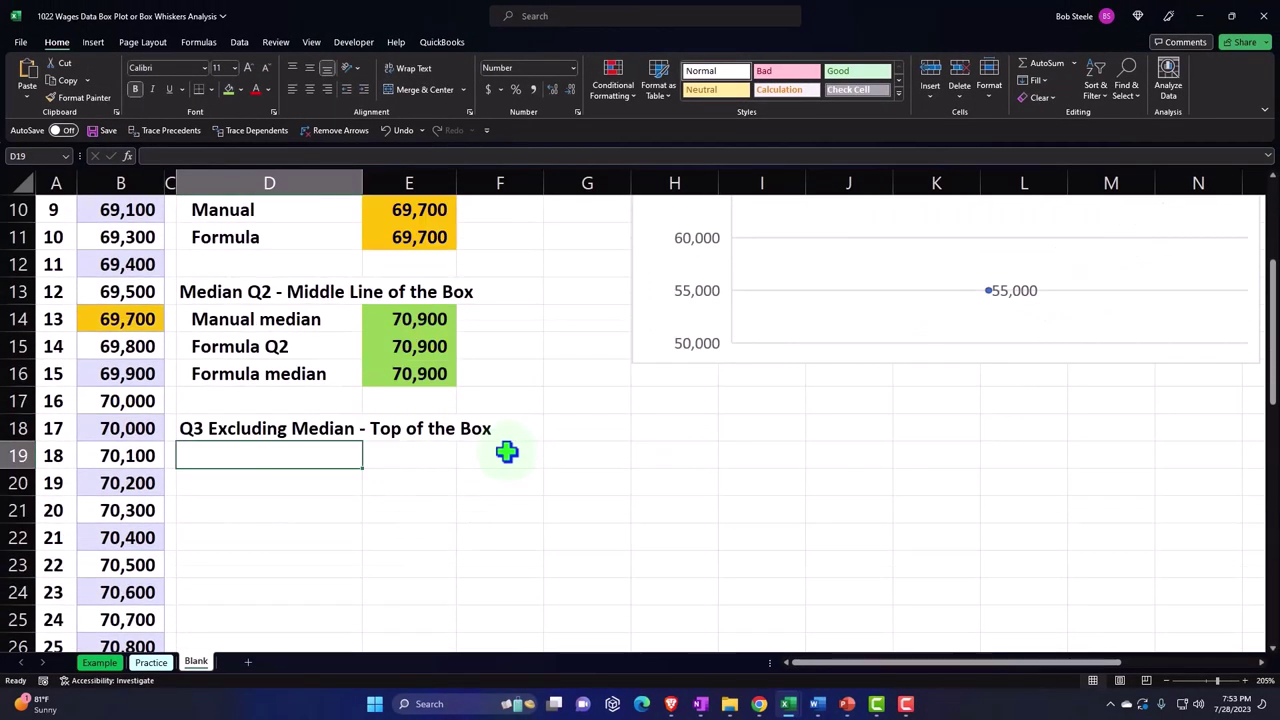
pyautogui.press('Return')
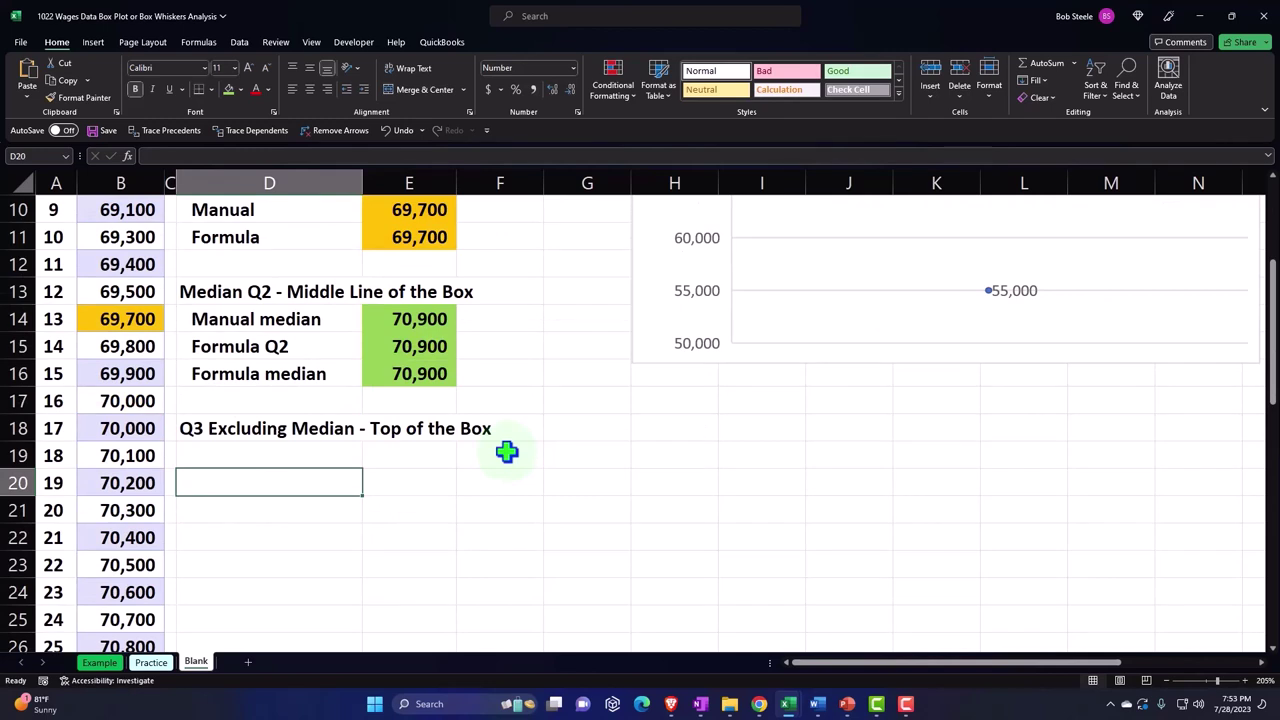
pyautogui.write('Fro')
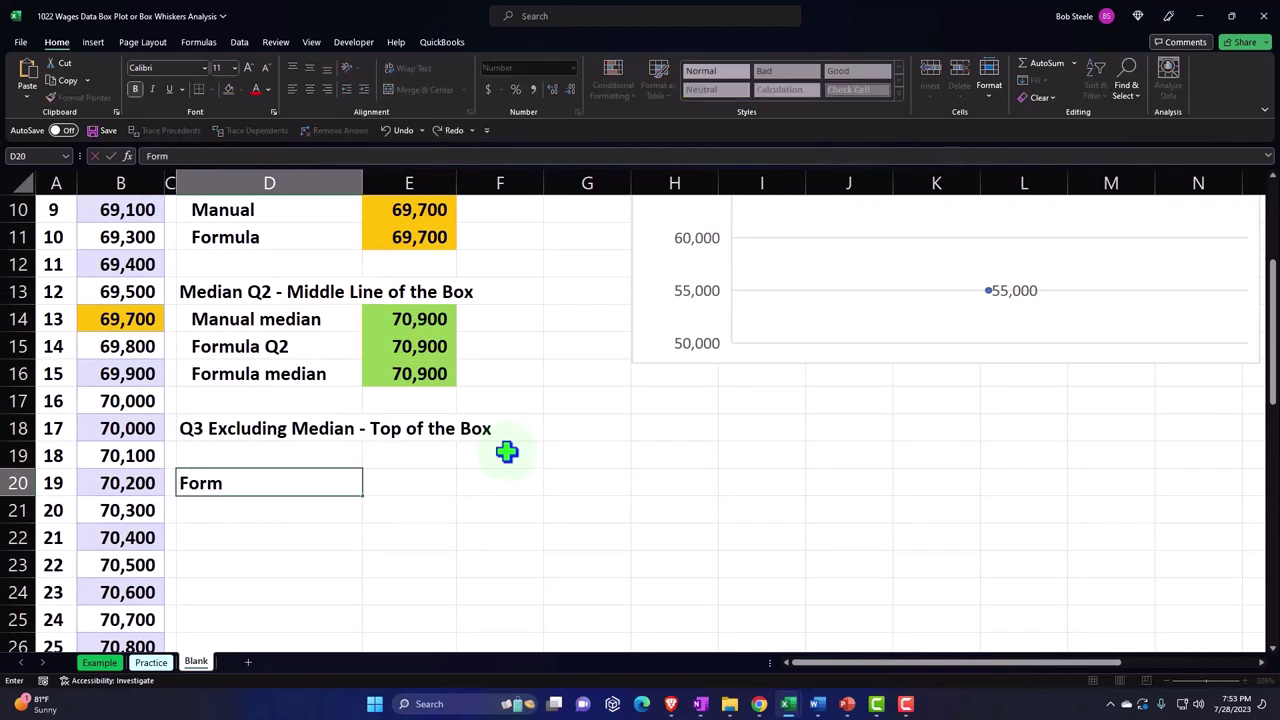
pyautogui.write('mula')
pyautogui.press('Tab')
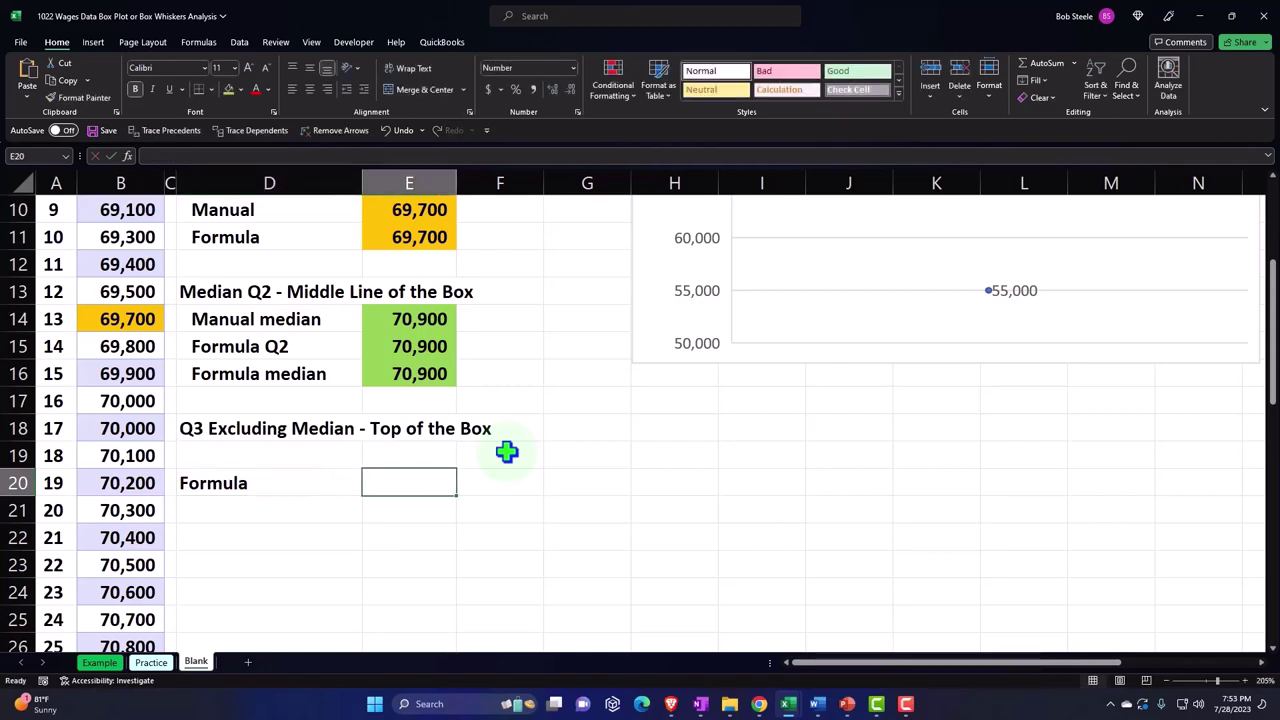
# Enter =QUARTILE.EXC(Table7[Wages],3) in E20 to calculate the third quartile of the wages
pyautogui.write('=')
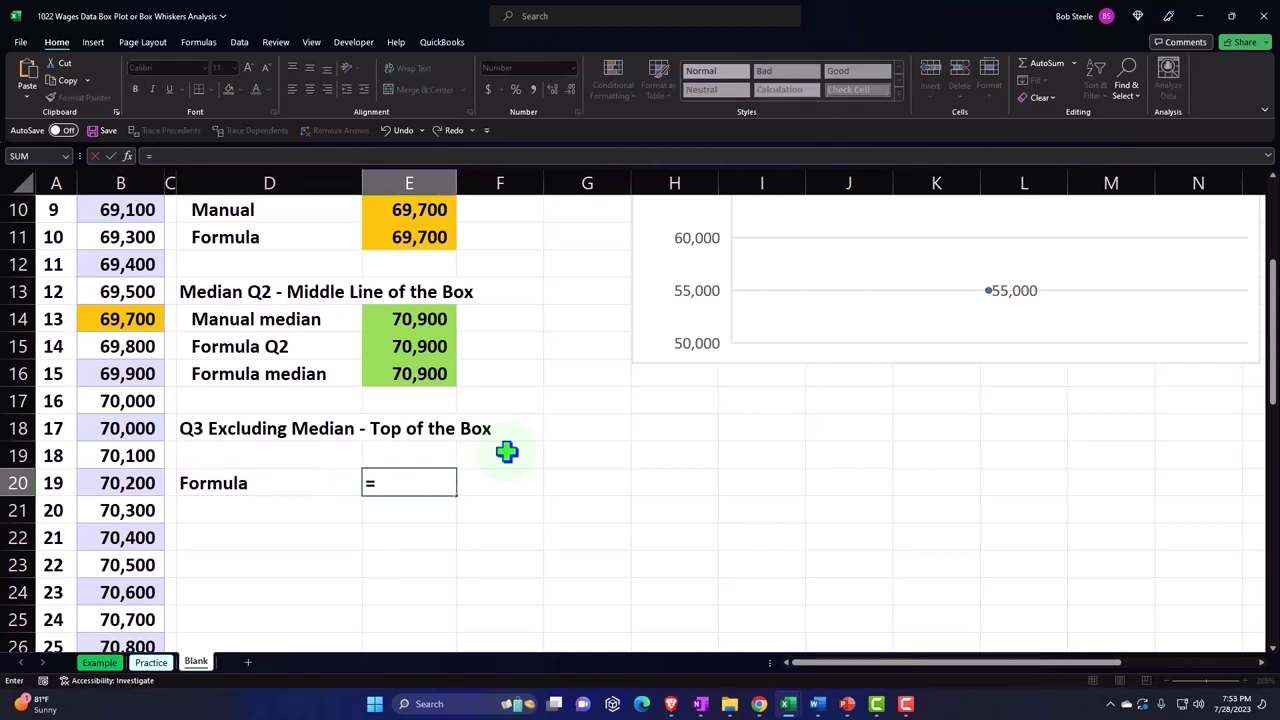
pyautogui.write('qua')
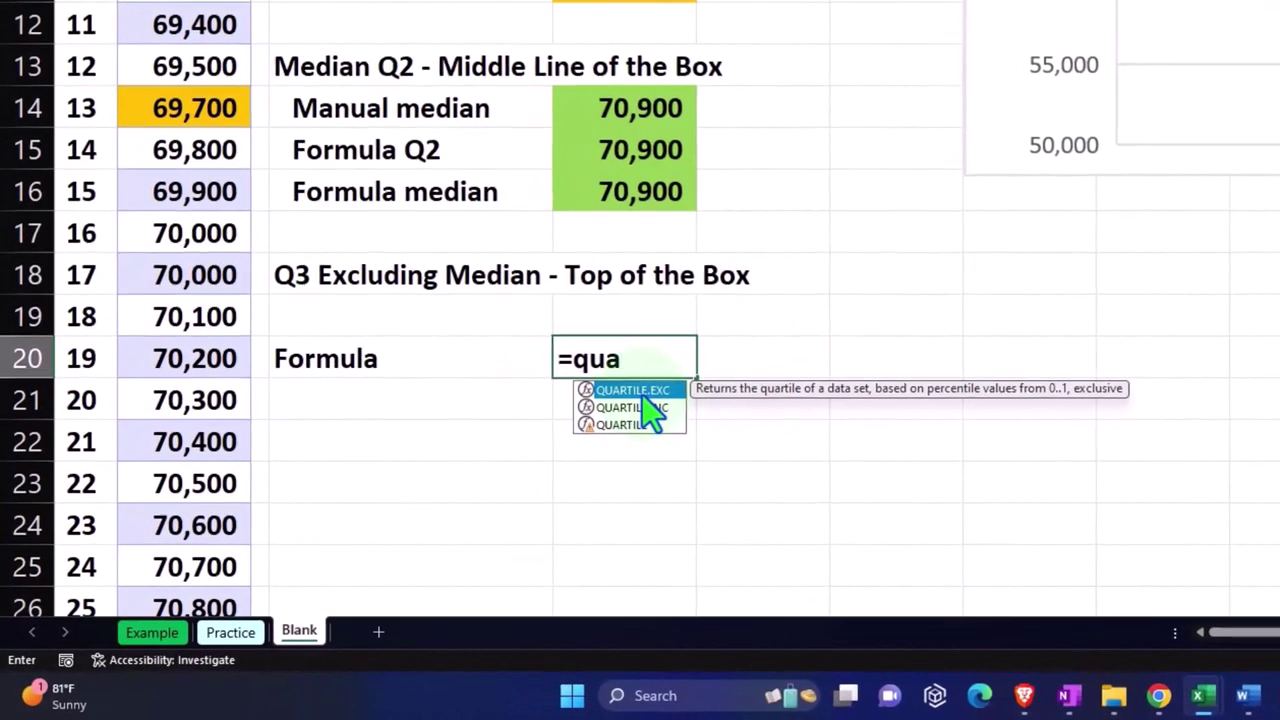
pyautogui.doubleClick(545, 435)
pyautogui.scroll(3, 506, 457)
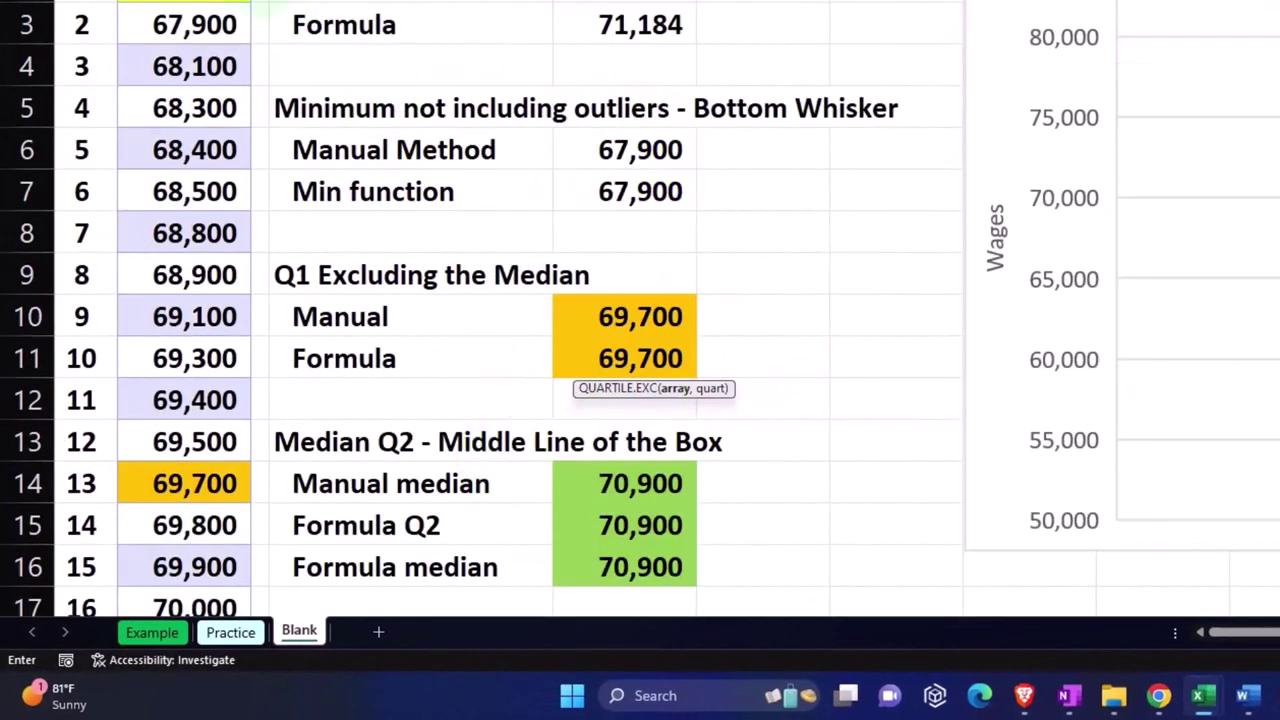
pyautogui.click(183, 2)
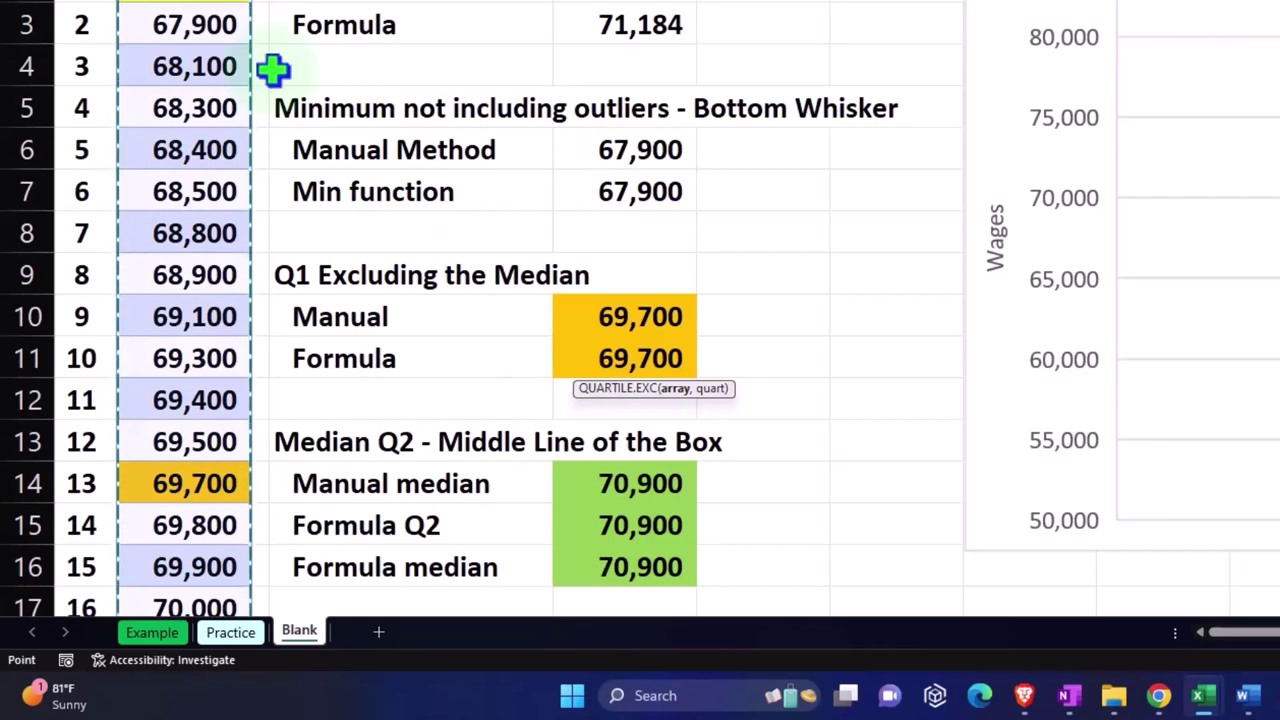
pyautogui.scroll(-3, 380, 266)
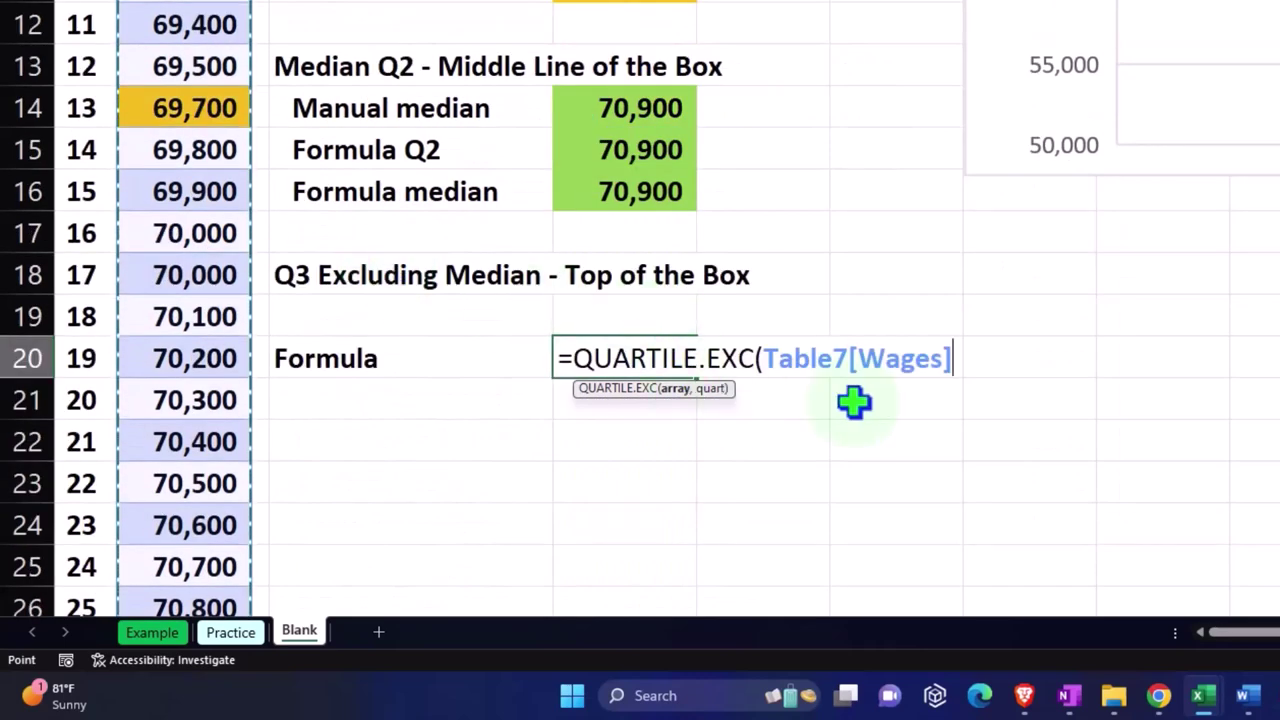
pyautogui.write(',')
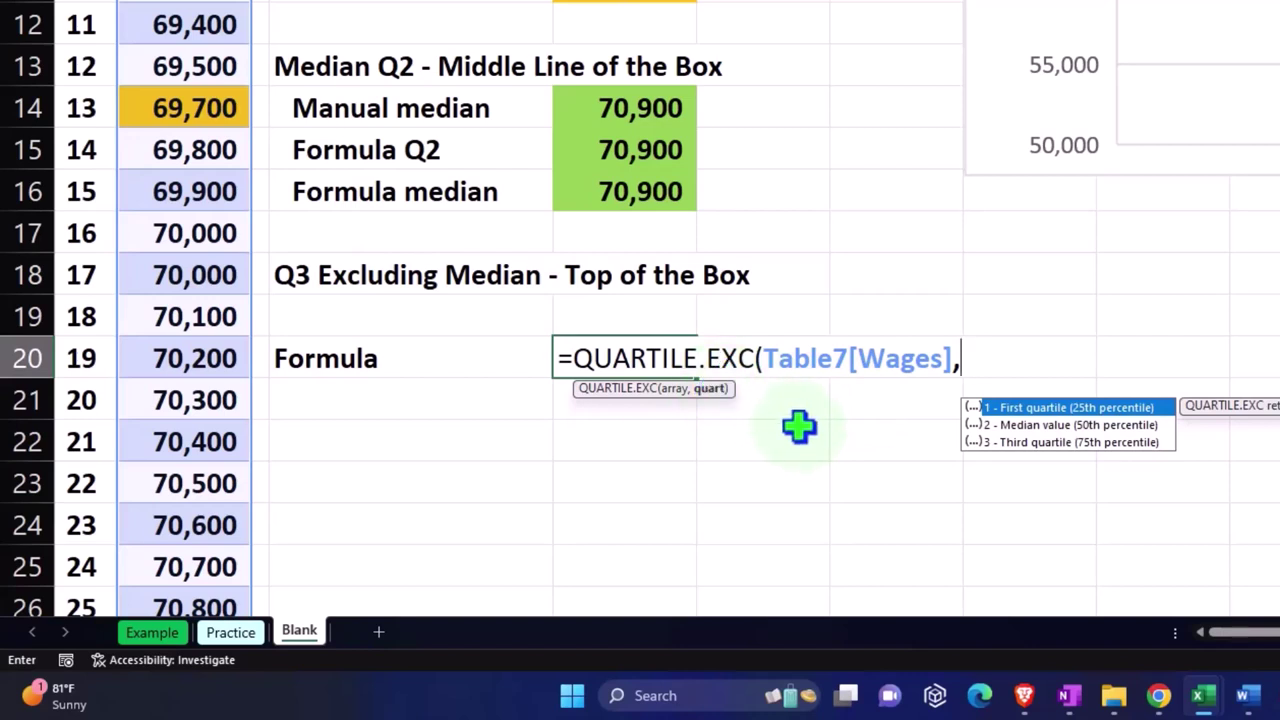
pyautogui.click(1027, 445)
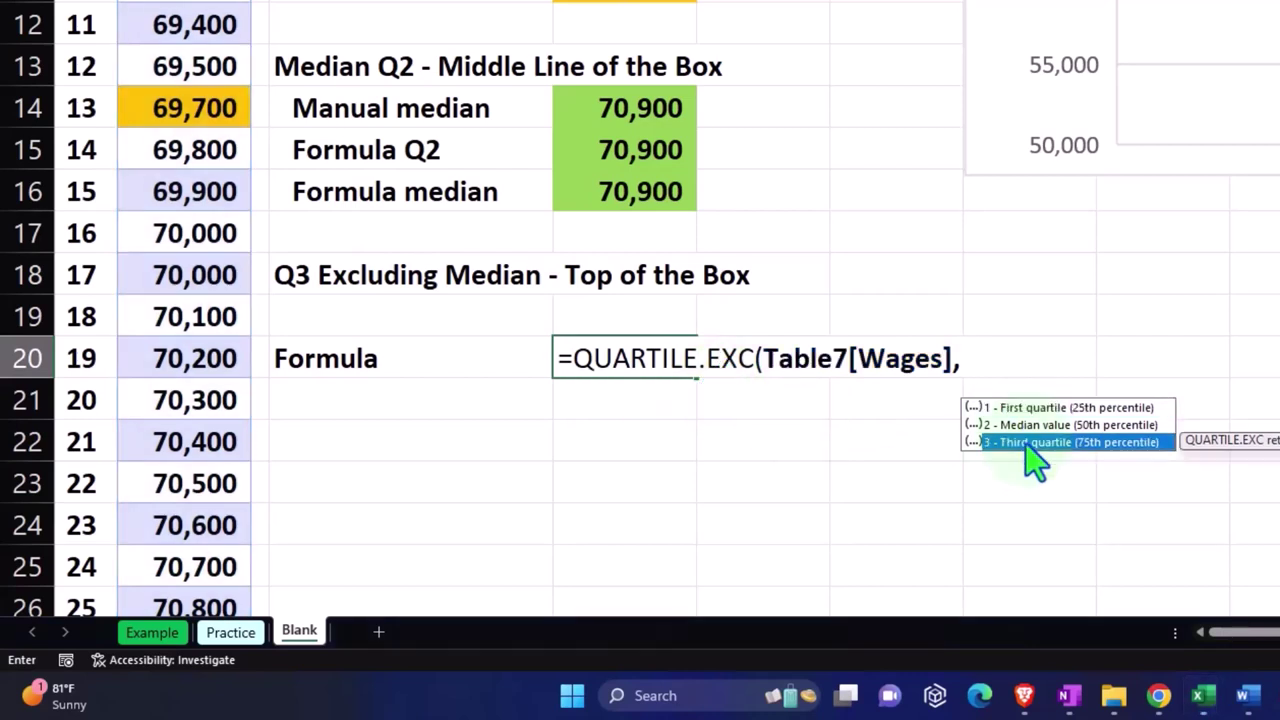
pyautogui.doubleClick(1027, 442)
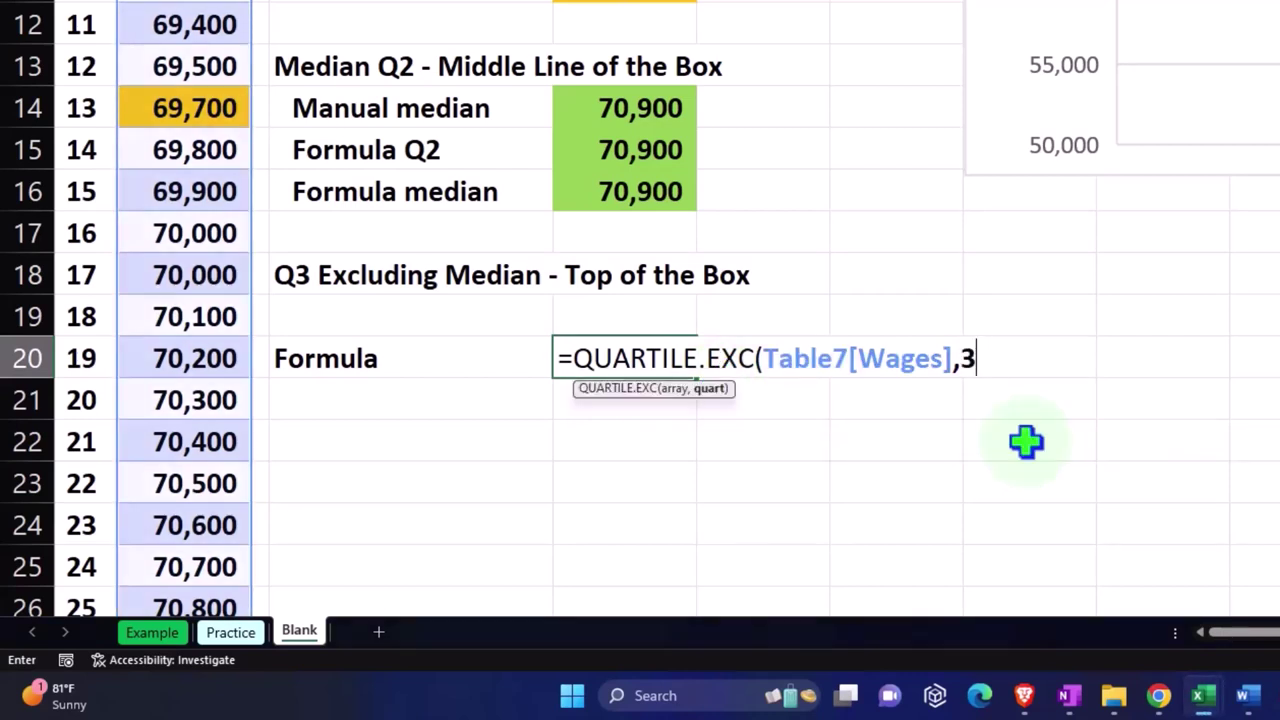
pyautogui.write(')')
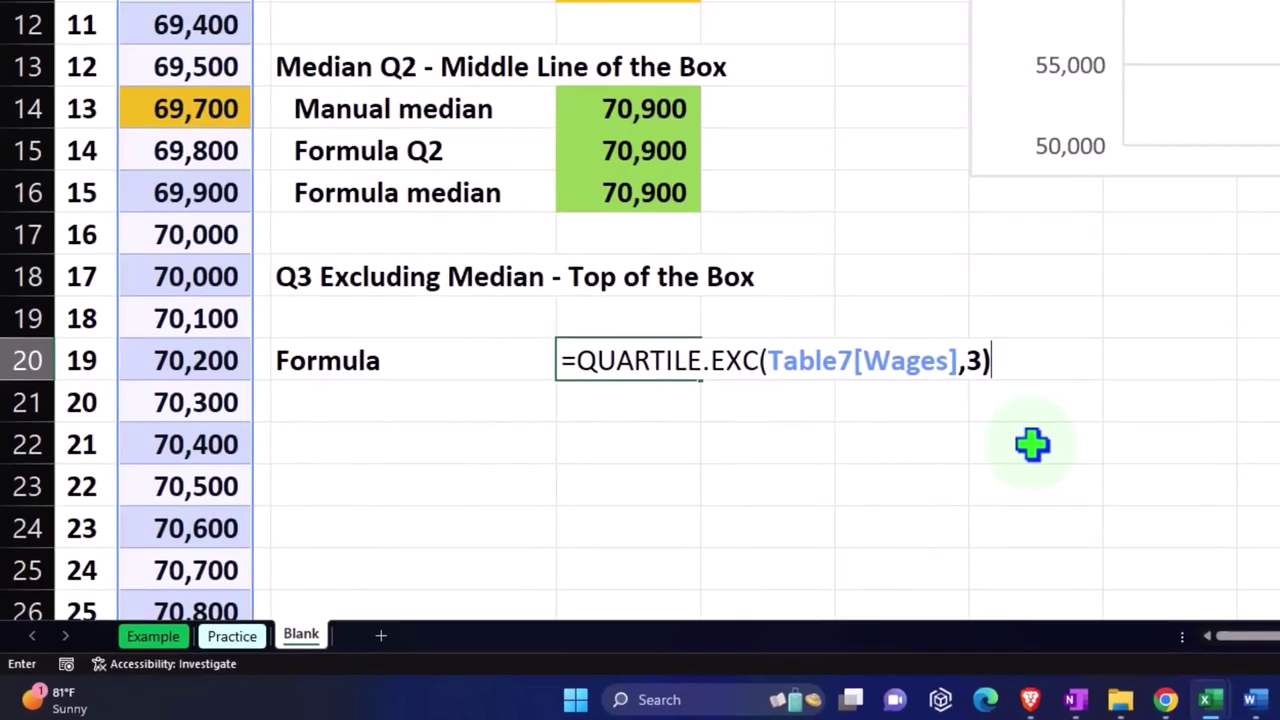
pyautogui.press('Return')
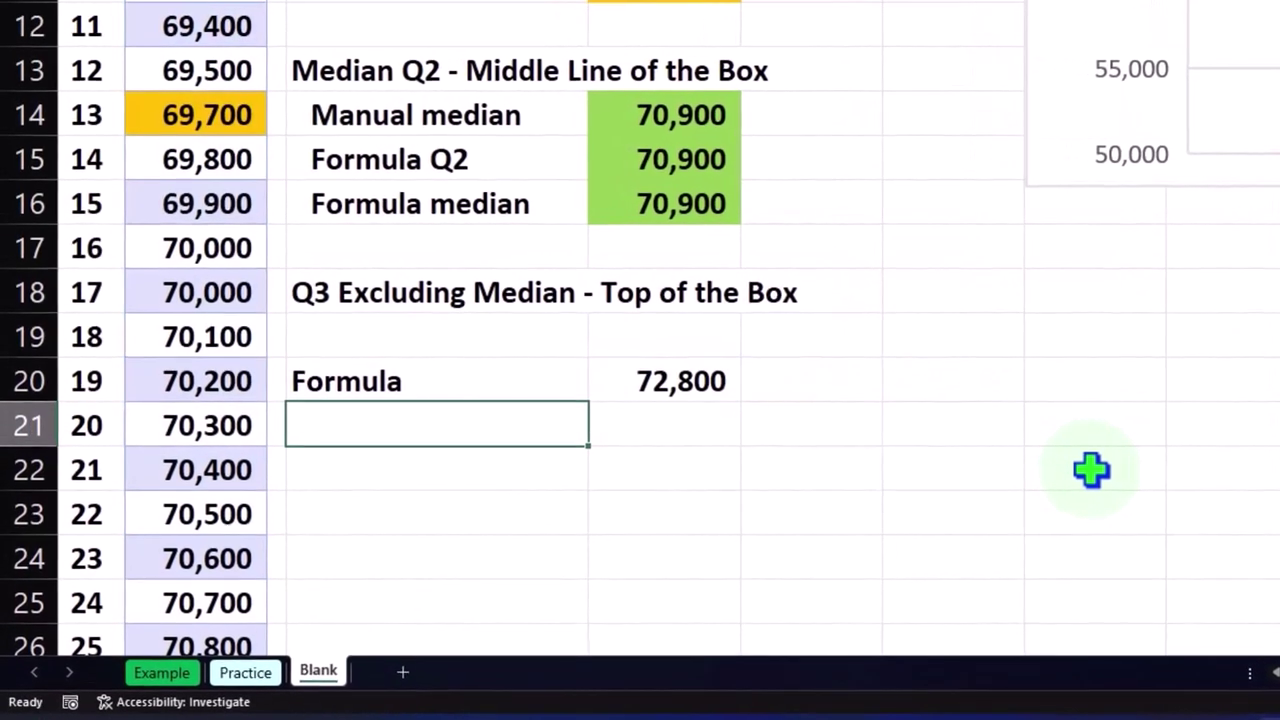
# Select the rank numbers above the median in A28:A52 and examine their average to locate the Q3 position
pyautogui.press('Up')
pyautogui.press('Up')
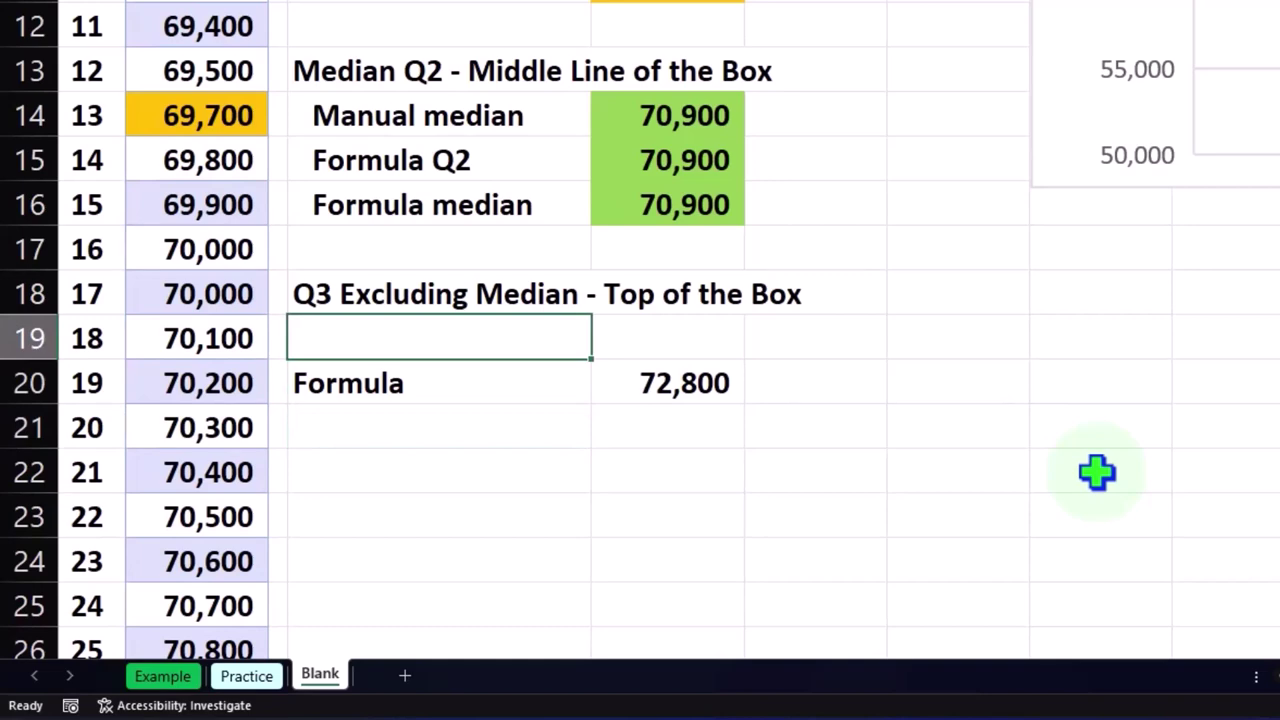
pyautogui.scroll(3, 1097, 471)
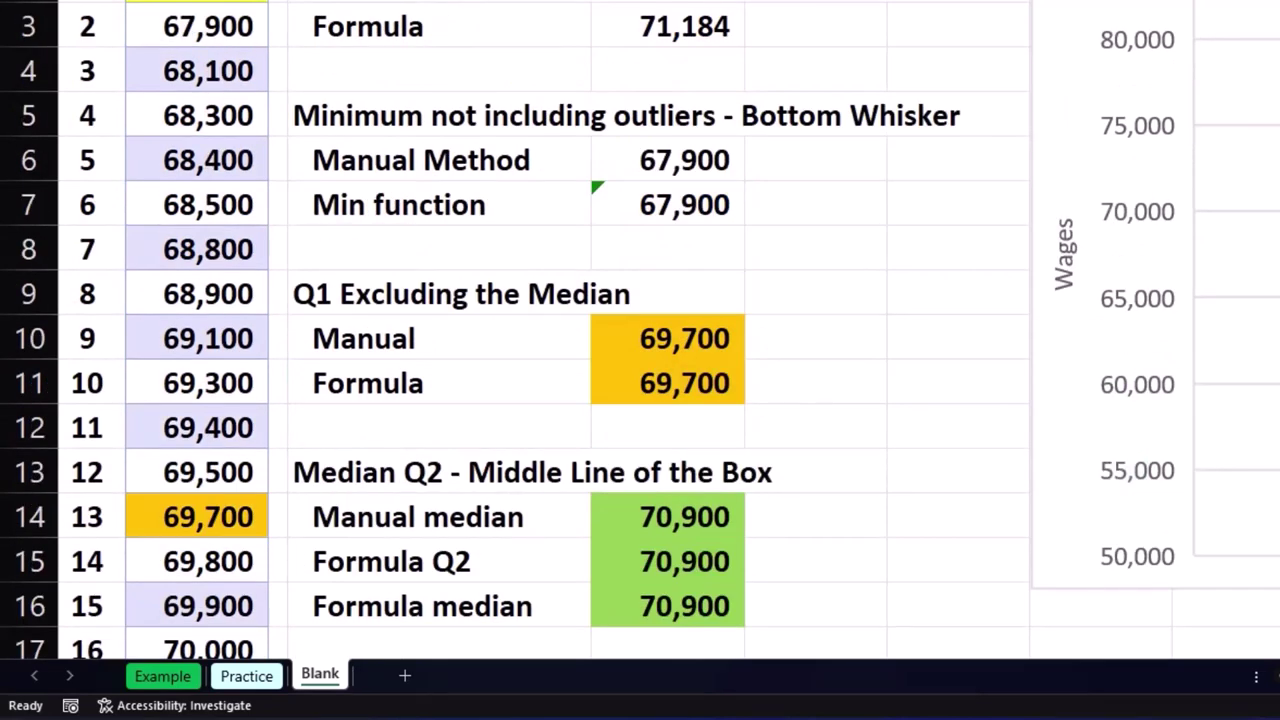
pyautogui.scroll(-6, 536, 366)
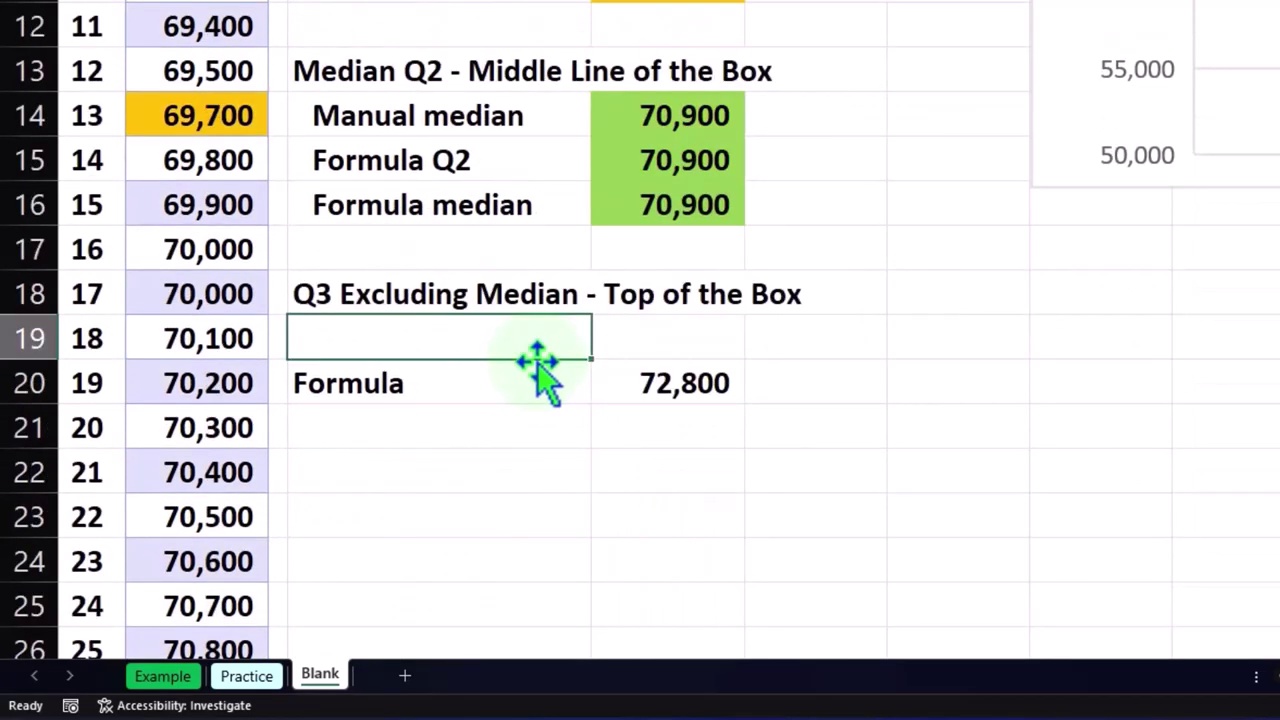
pyautogui.scroll(-2, 536, 366)
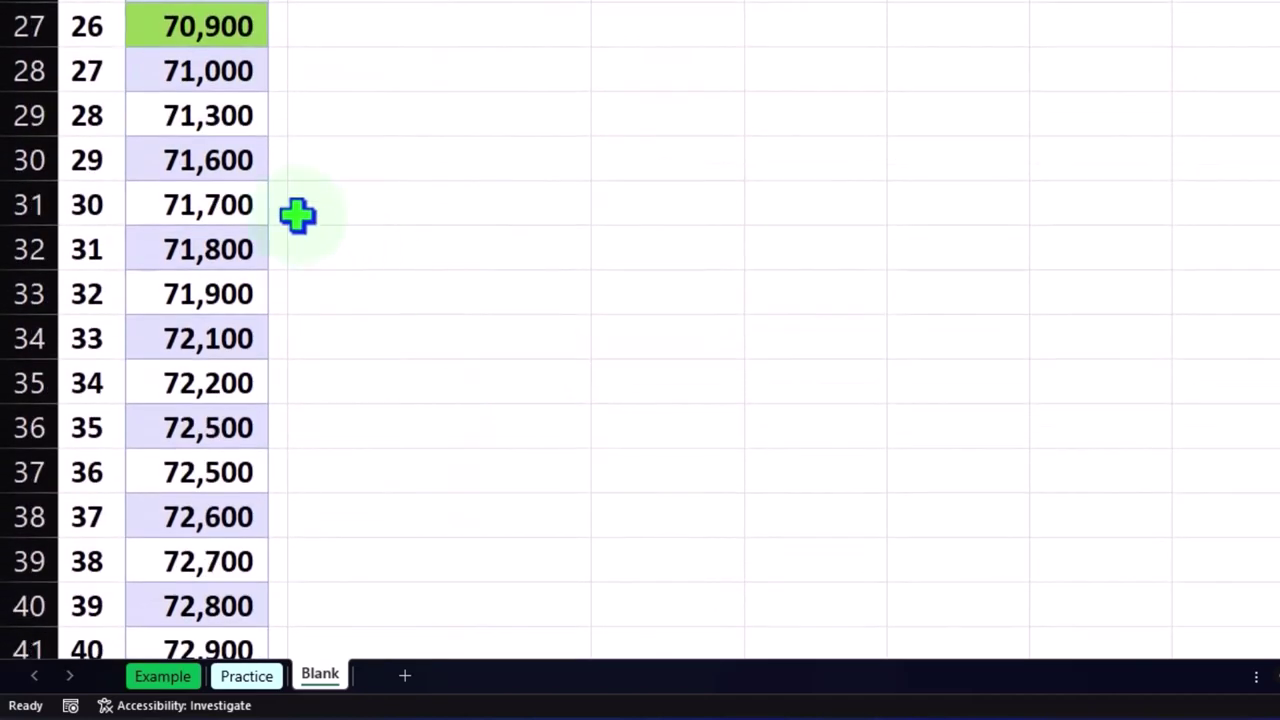
pyautogui.moveTo(91, 78); pyautogui.dragTo(87, 563)
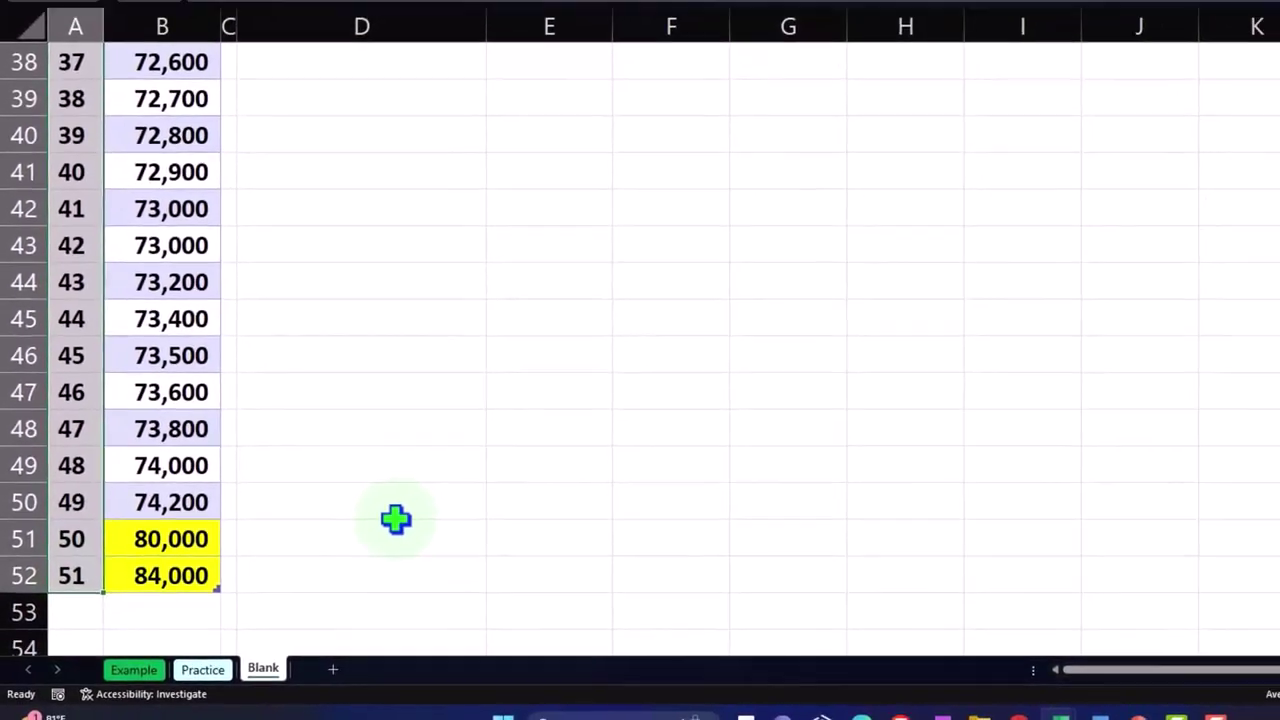
pyautogui.scroll(2, 440, 475)
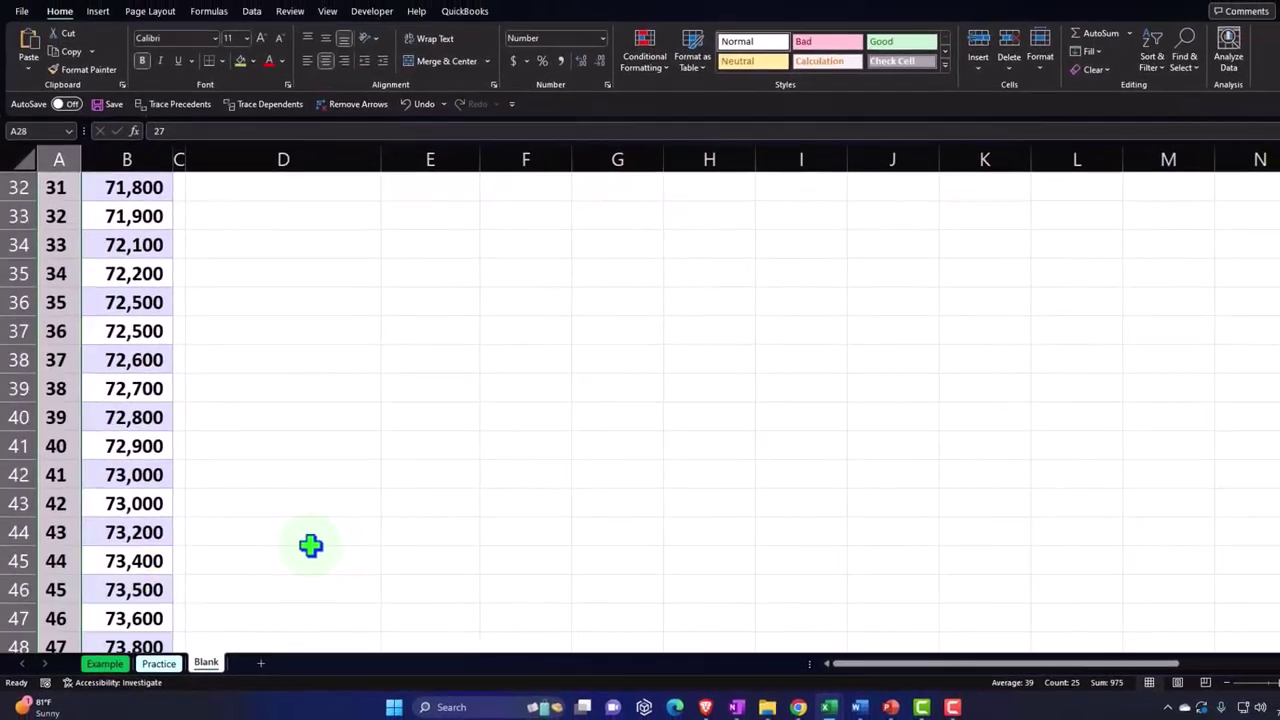
pyautogui.scroll(3, 310, 545)
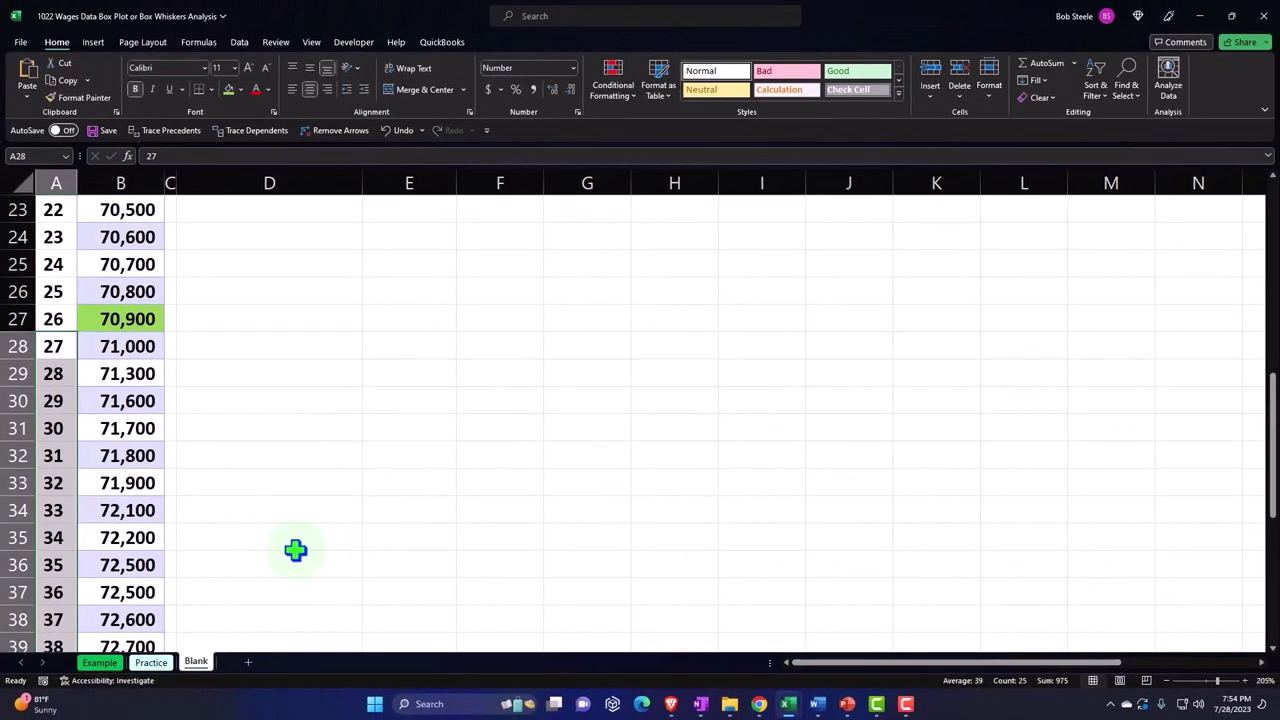
pyautogui.scroll(5, 295, 550)
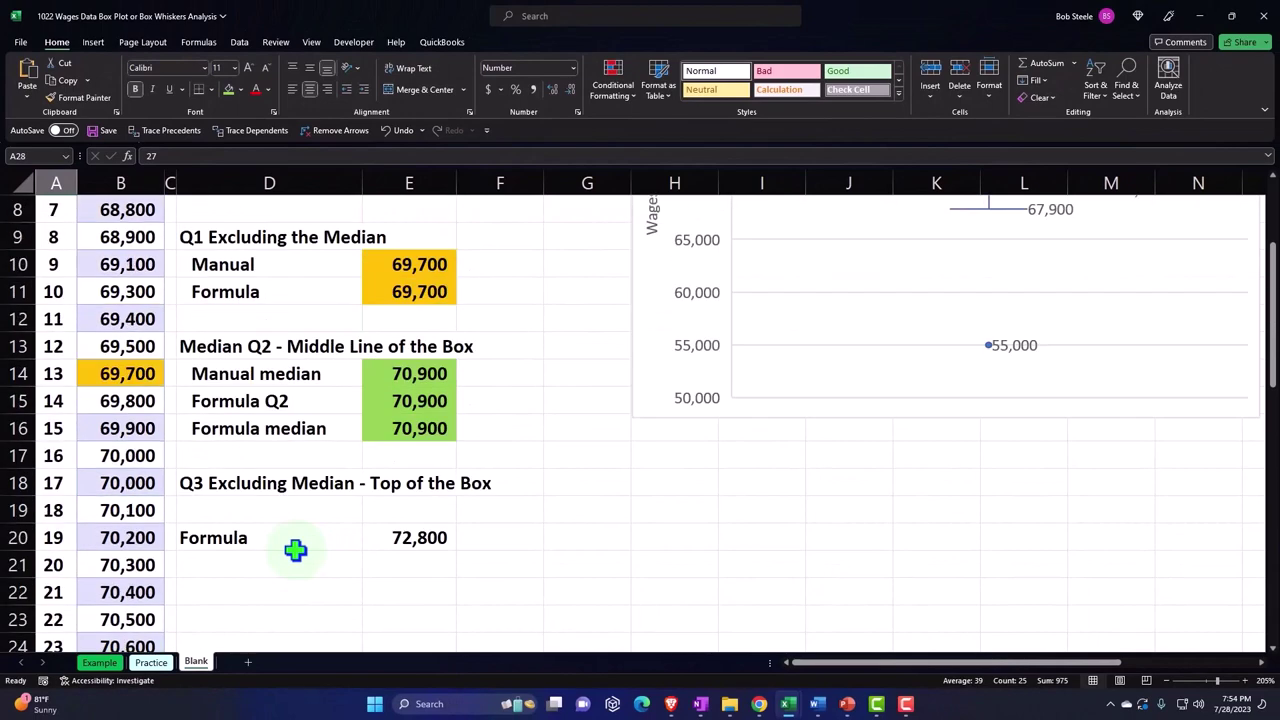
pyautogui.scroll(-6, 295, 550)
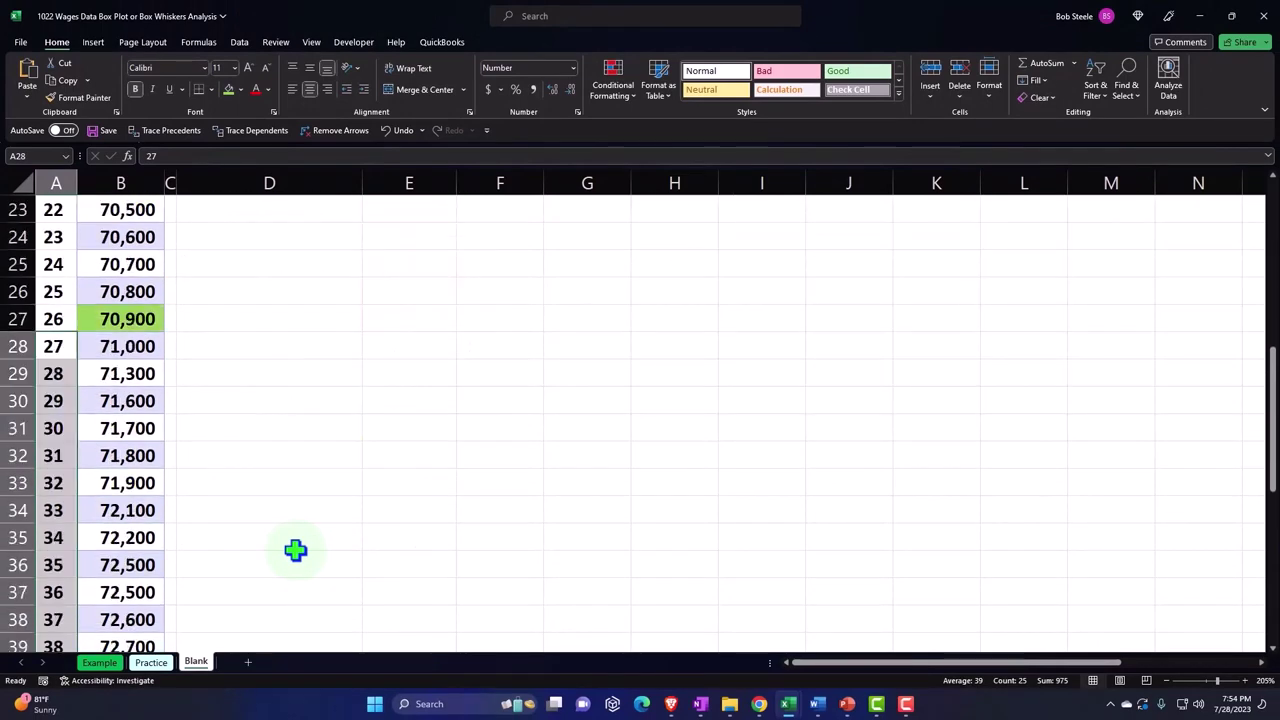
pyautogui.scroll(5, 295, 550)
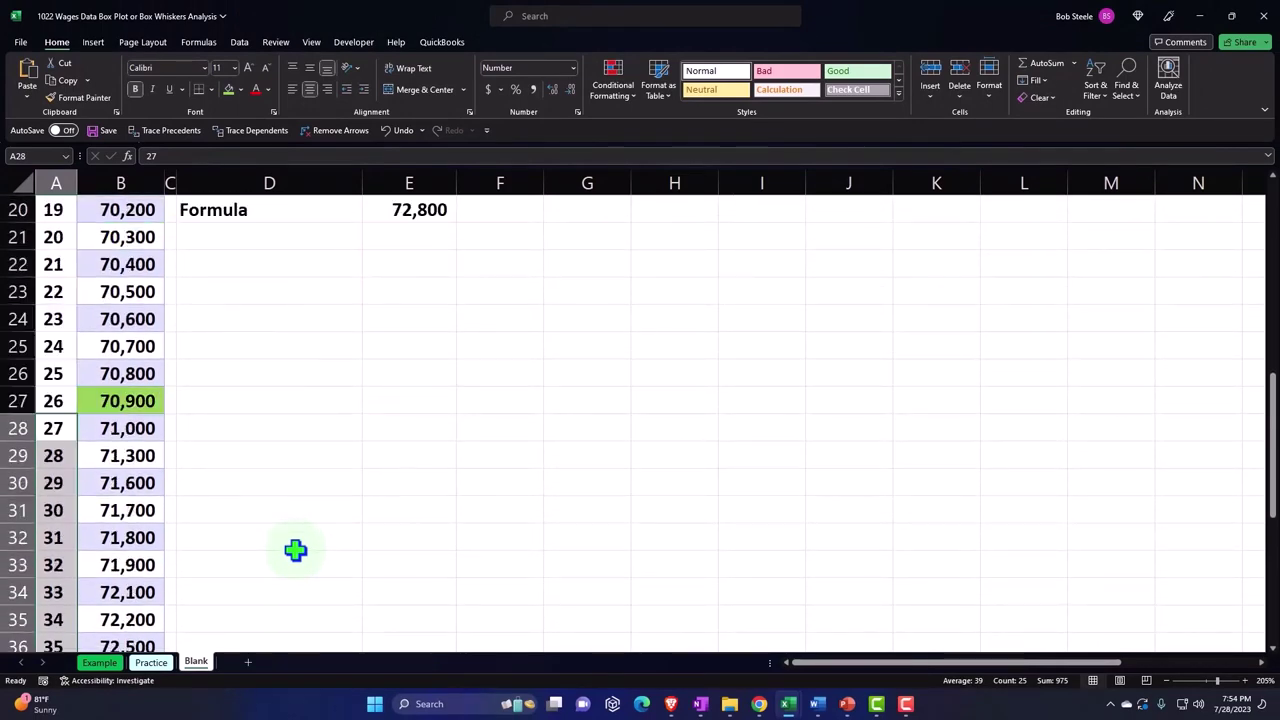
pyautogui.scroll(-5, 295, 550)
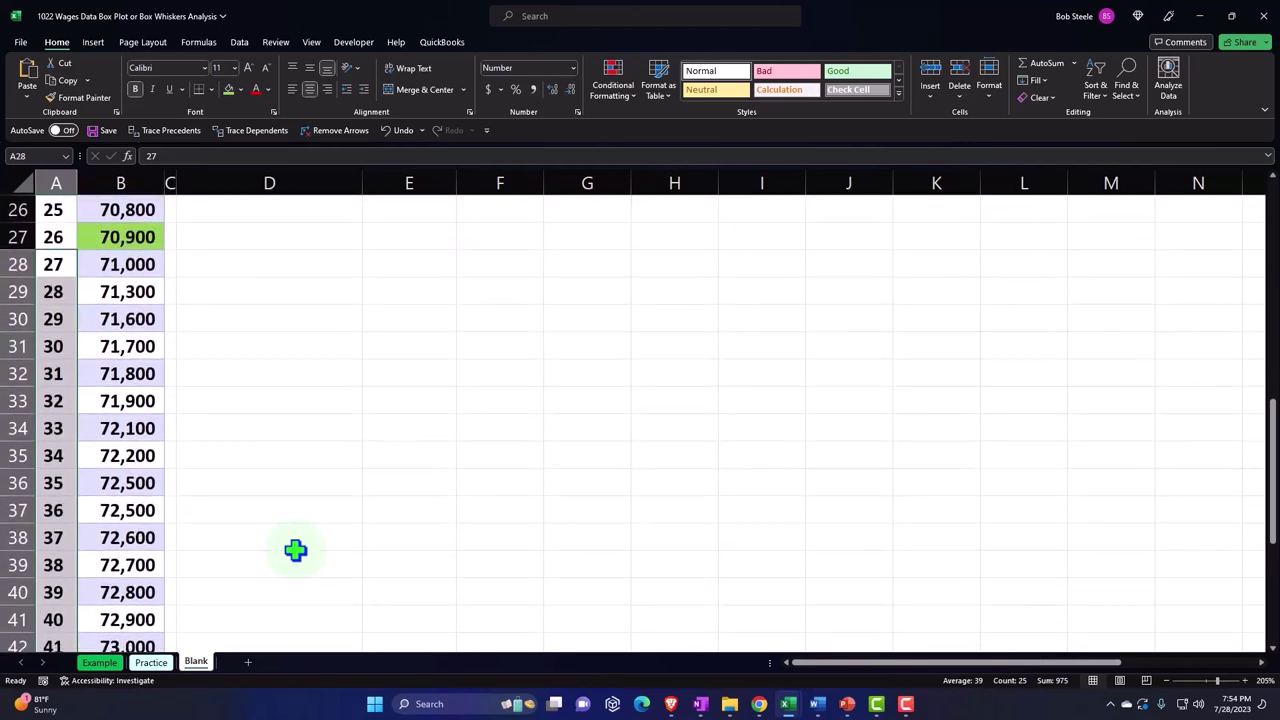
# Fill wage cell B40 and the Q3 formula result in E20 with light blue
pyautogui.click(151, 589)
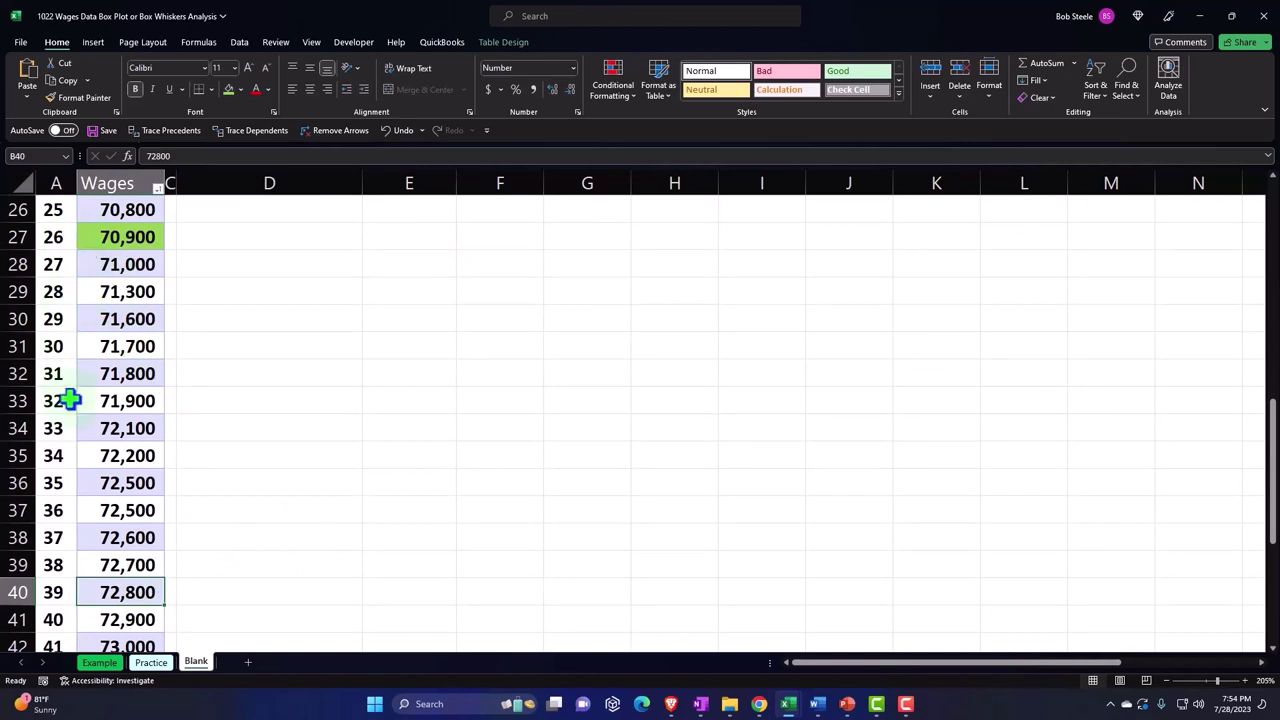
pyautogui.scroll(-1, 70, 400)
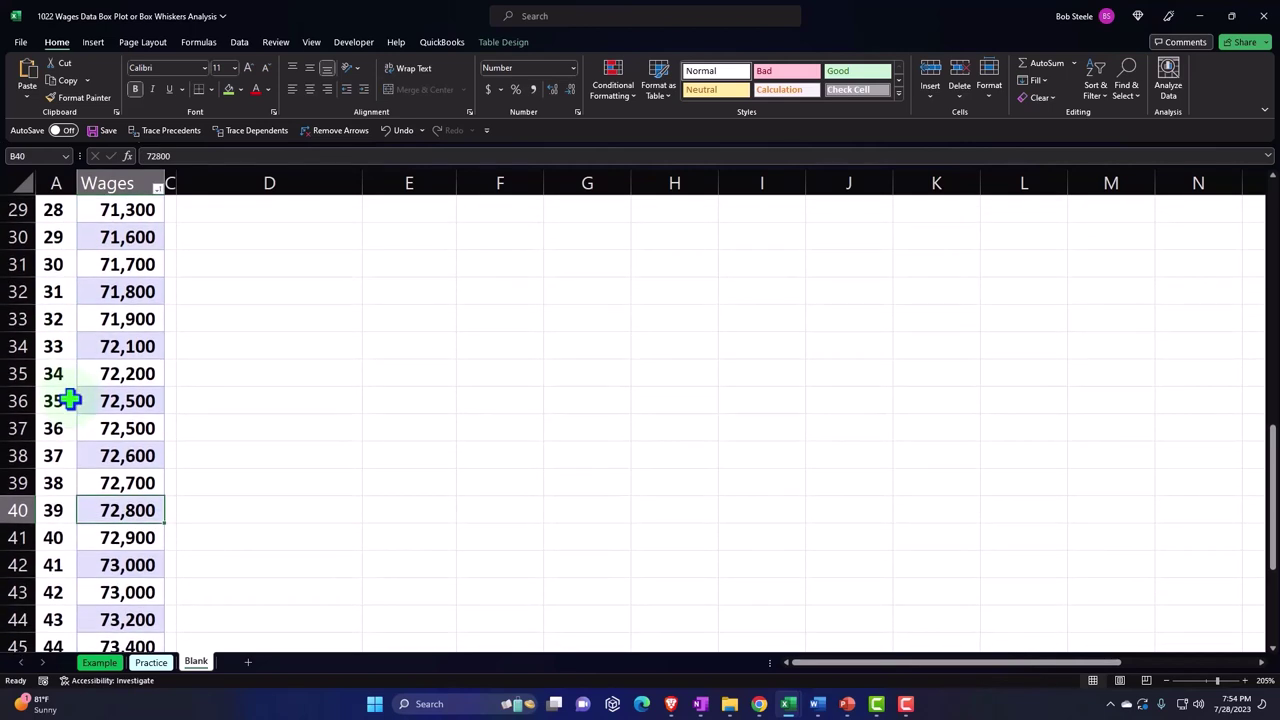
pyautogui.click(240, 89)
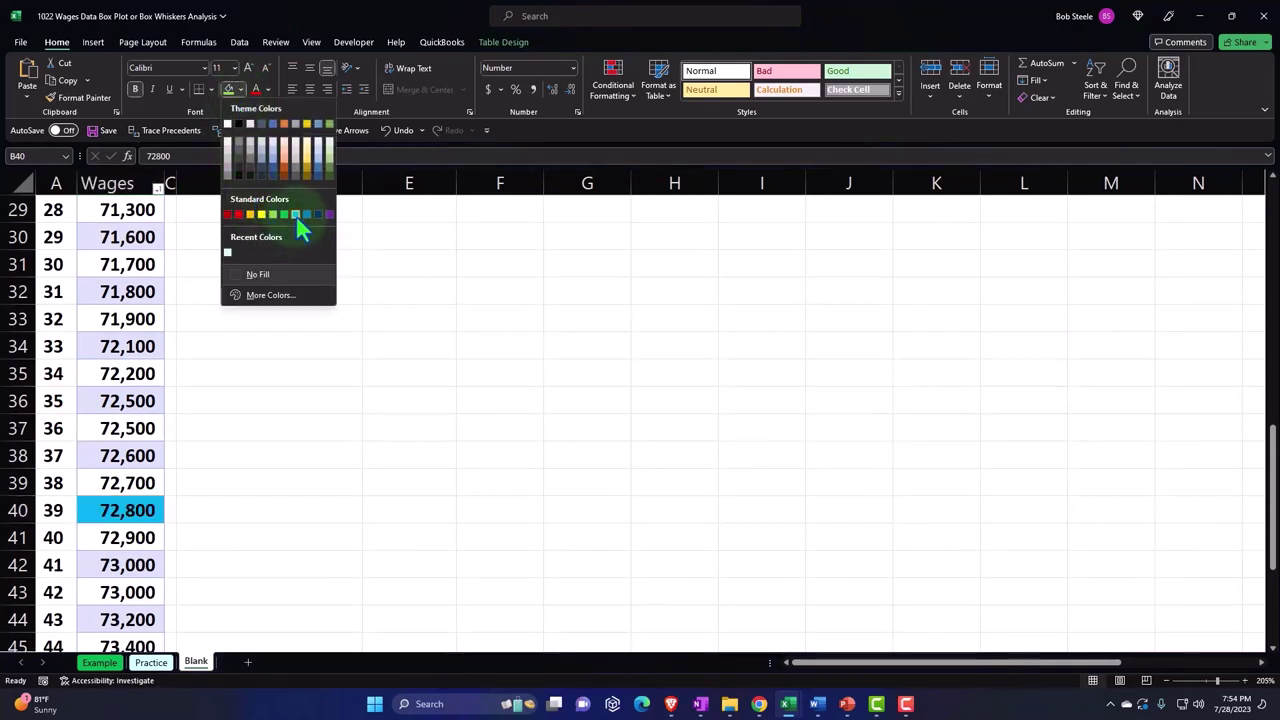
pyautogui.click(294, 214)
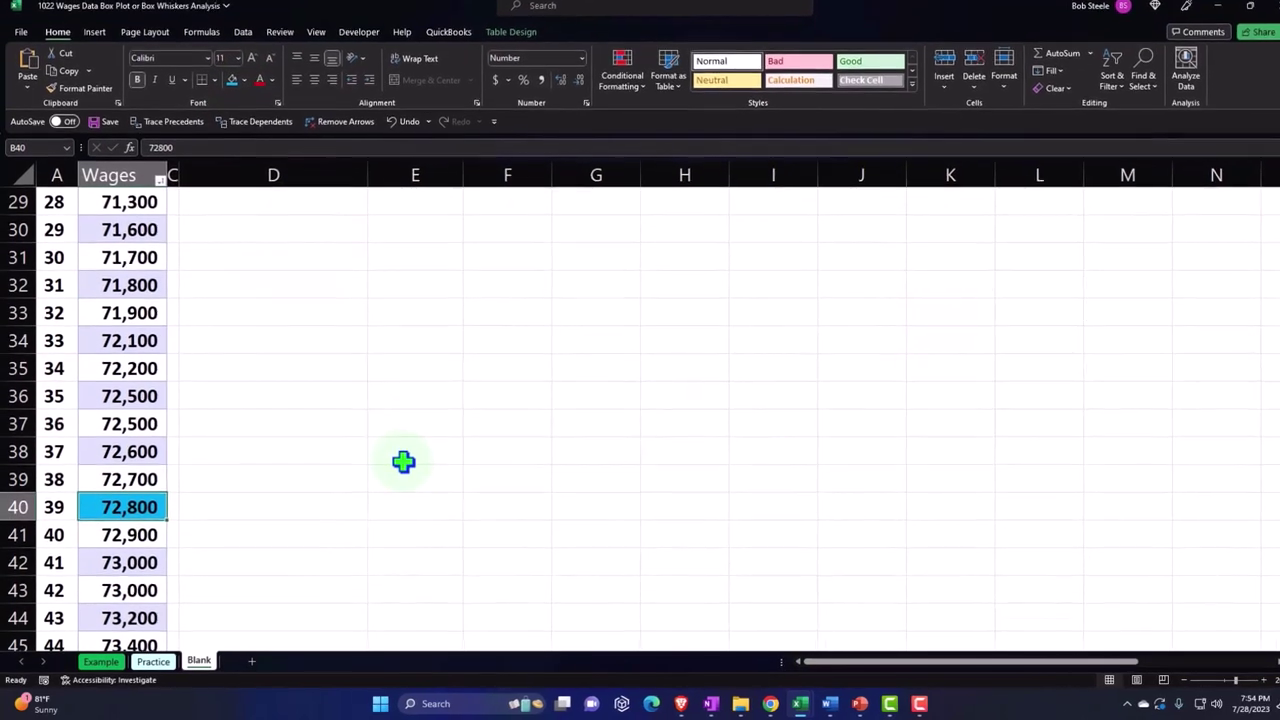
pyautogui.scroll(7, 403, 461)
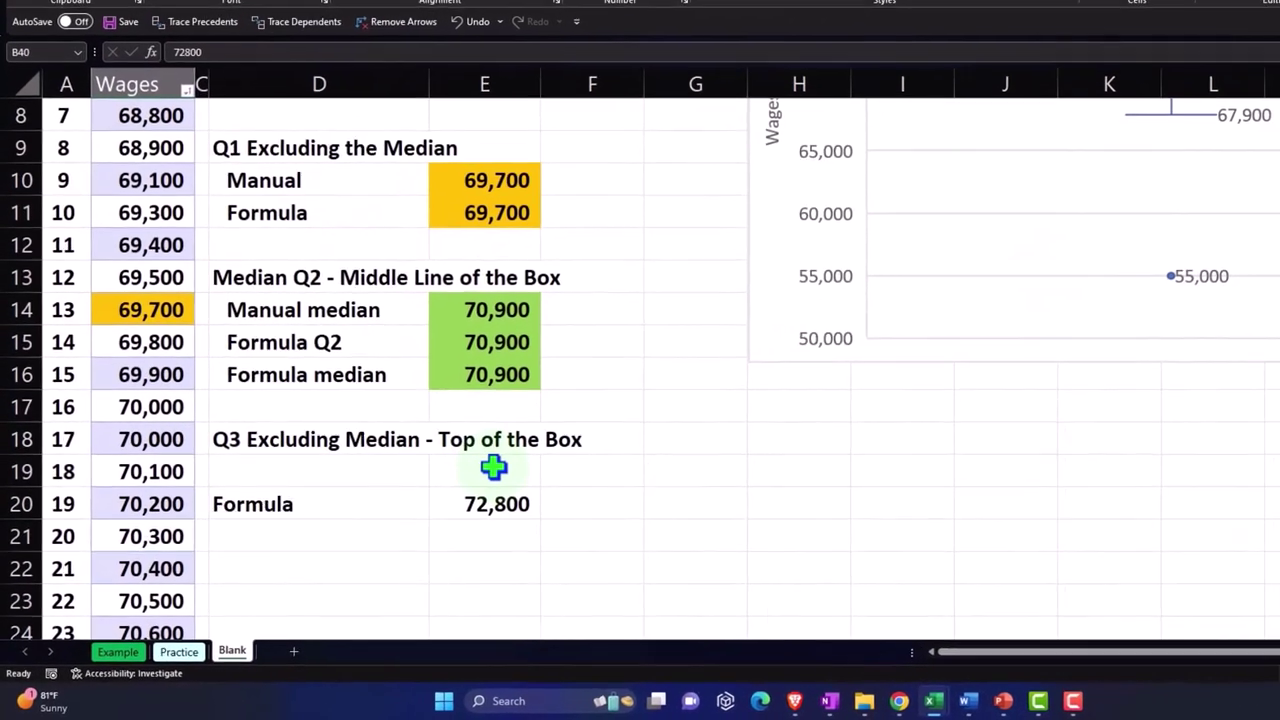
pyautogui.click(543, 480)
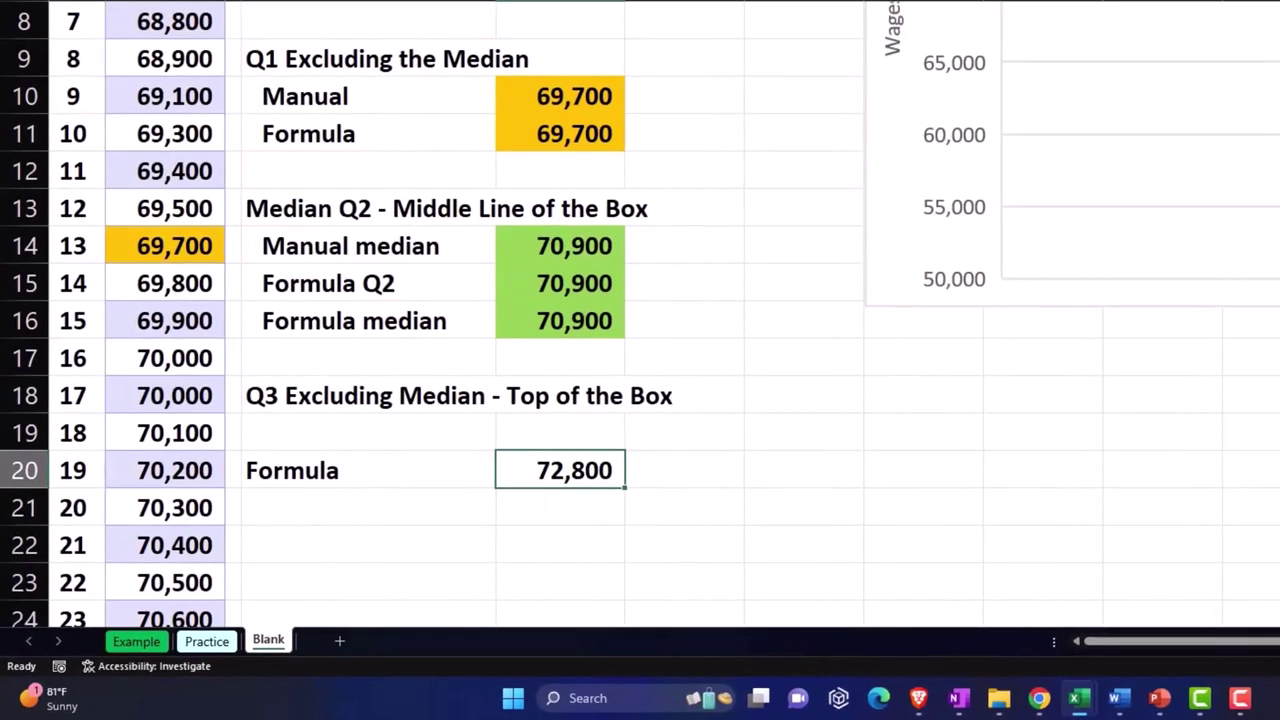
pyautogui.press('F4')
# Enter the label "Manual method" in D19 beneath the Q3 heading
pyautogui.click(389, 431)
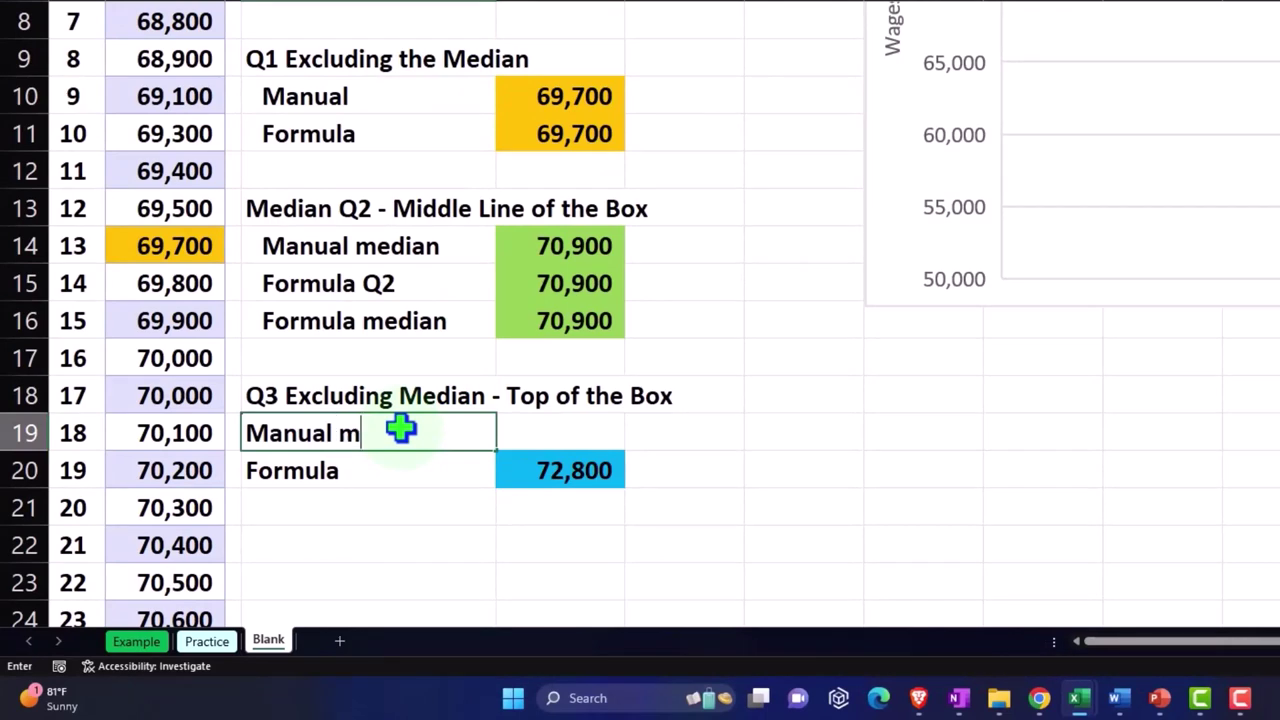
pyautogui.press('Tab')
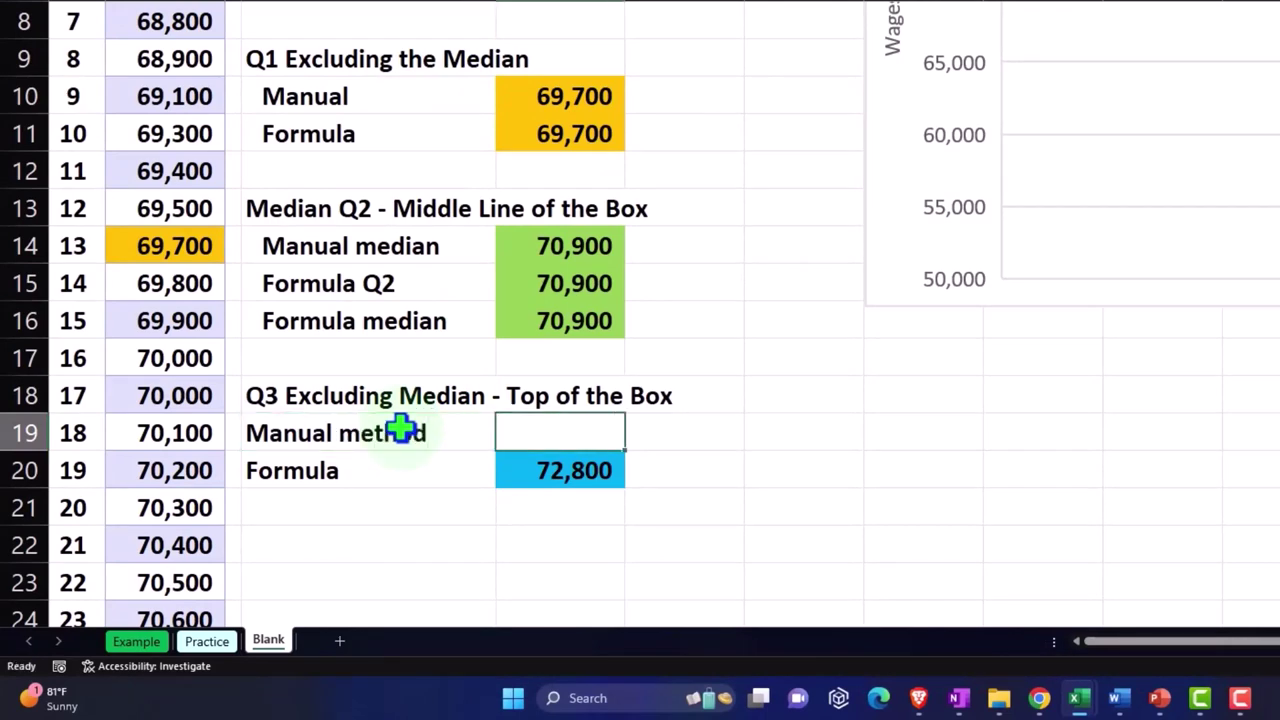
pyautogui.scroll(-4, 380, 437)
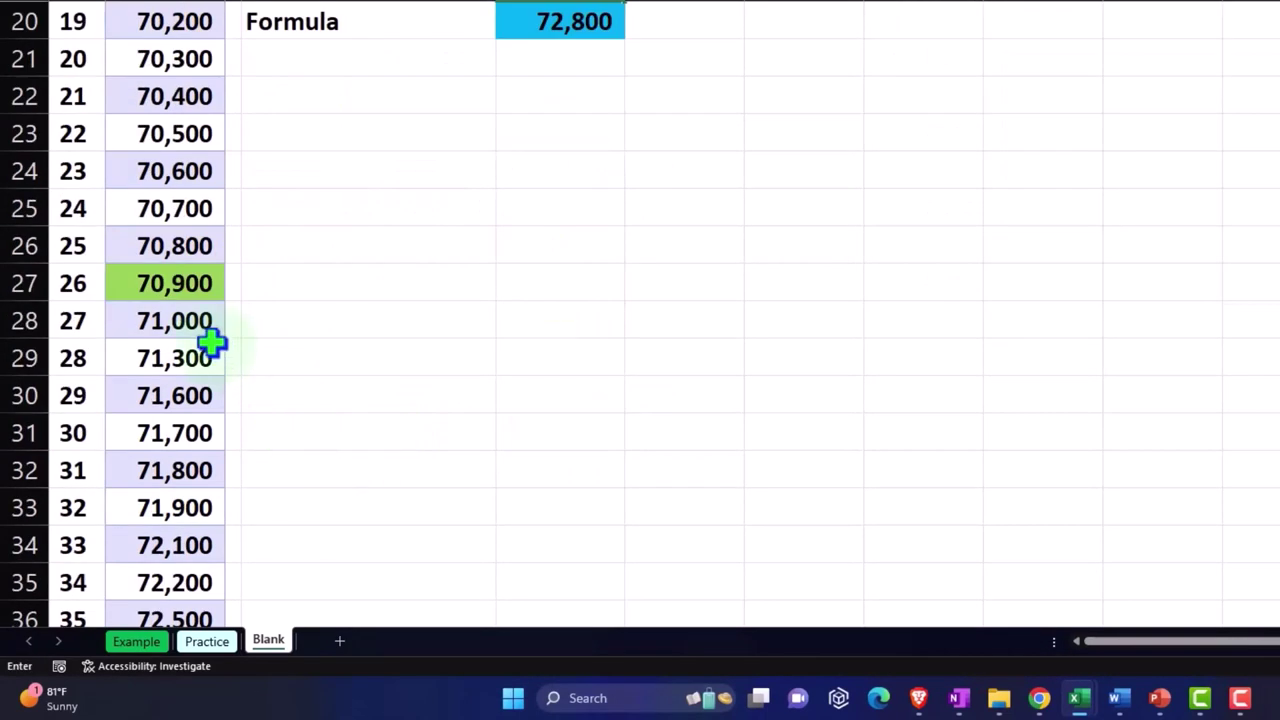
pyautogui.scroll(-3, 205, 333)
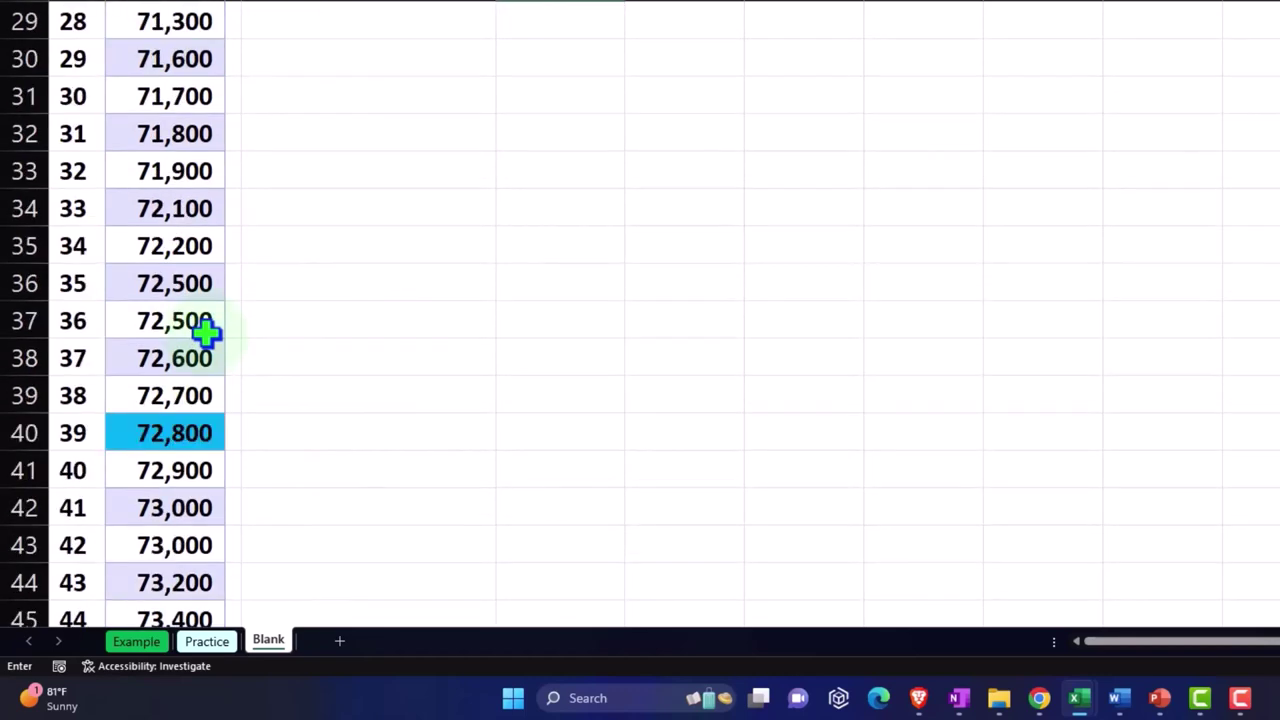
pyautogui.scroll(2, 134, 246)
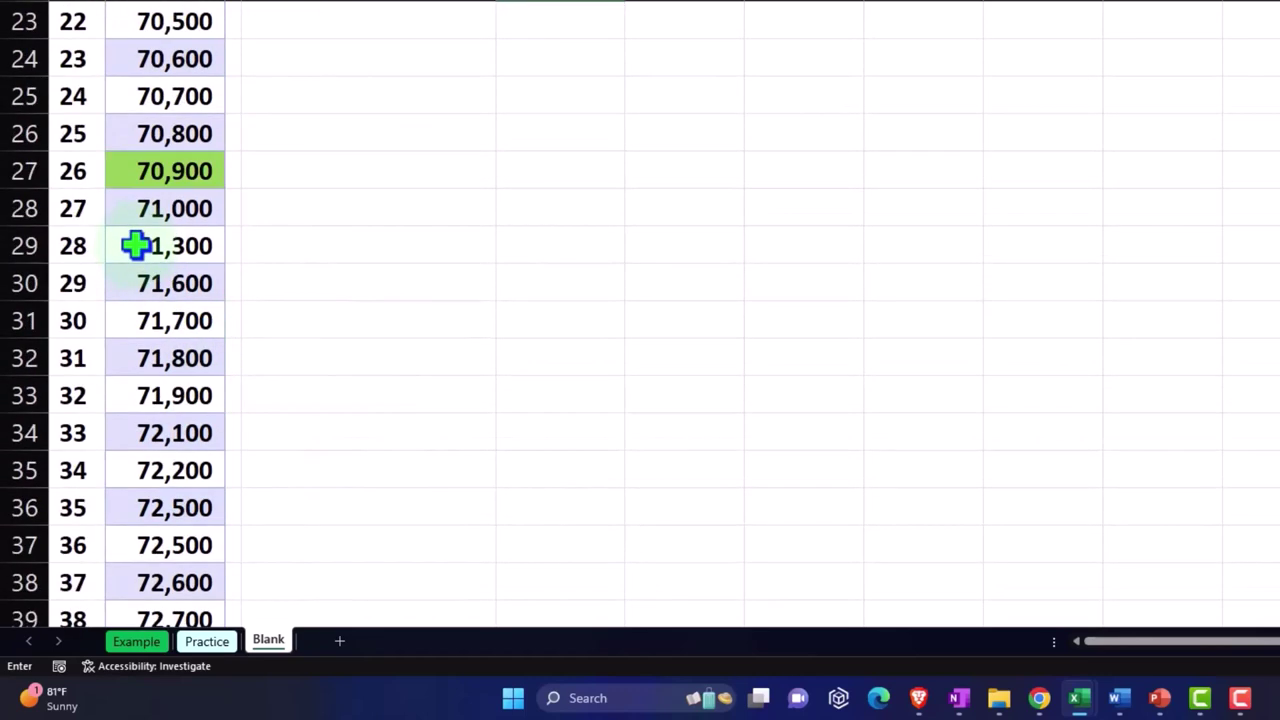
pyautogui.click(81, 213)
pyautogui.press('Escape')
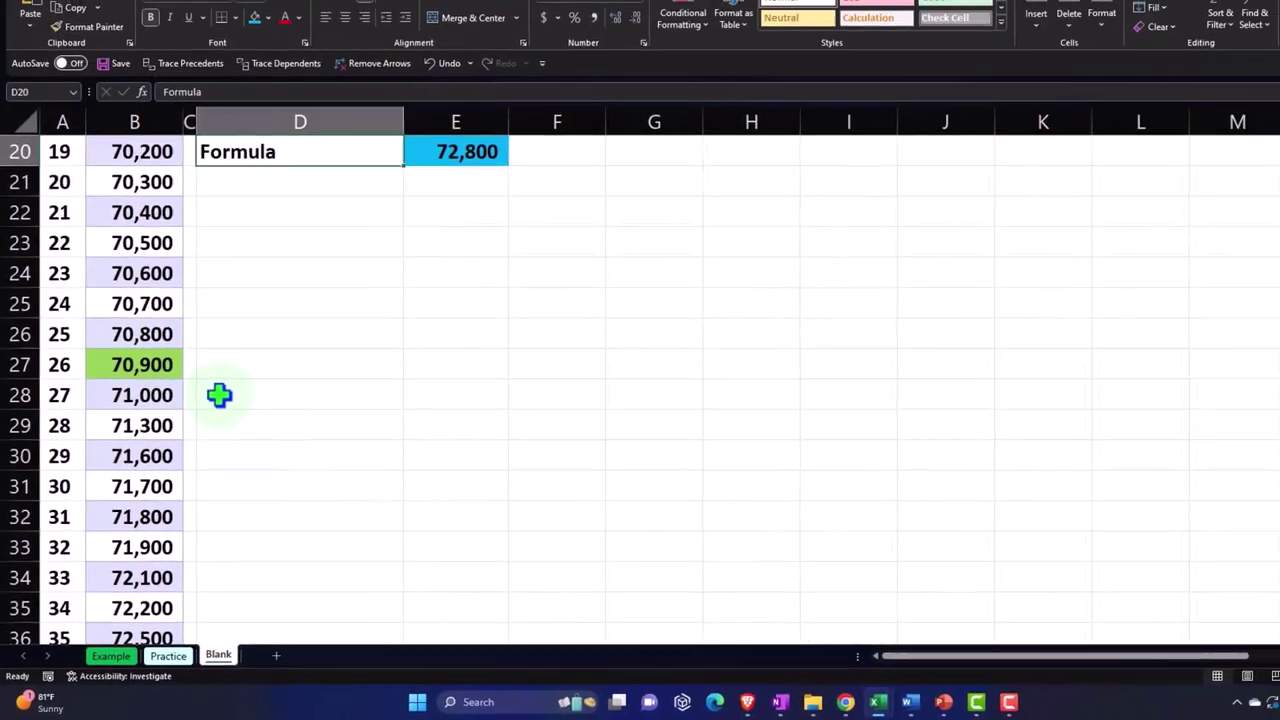
pyautogui.click(219, 395)
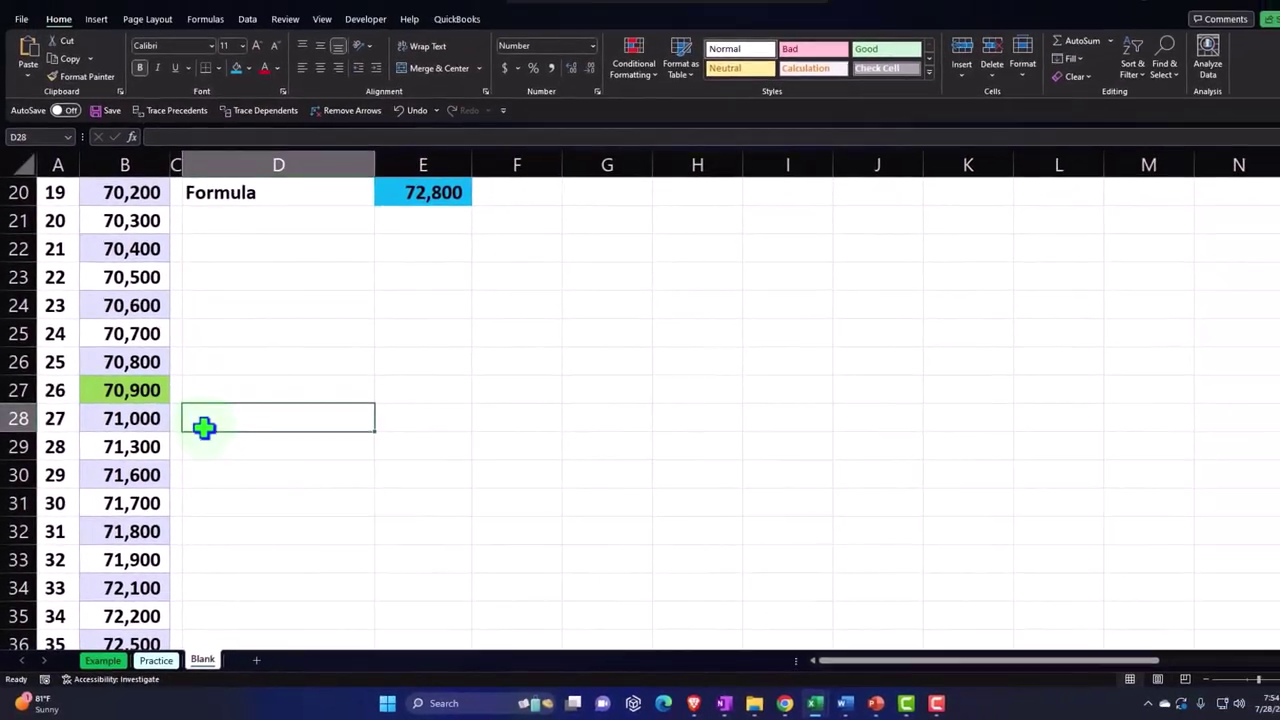
pyautogui.scroll(-7, 219, 395)
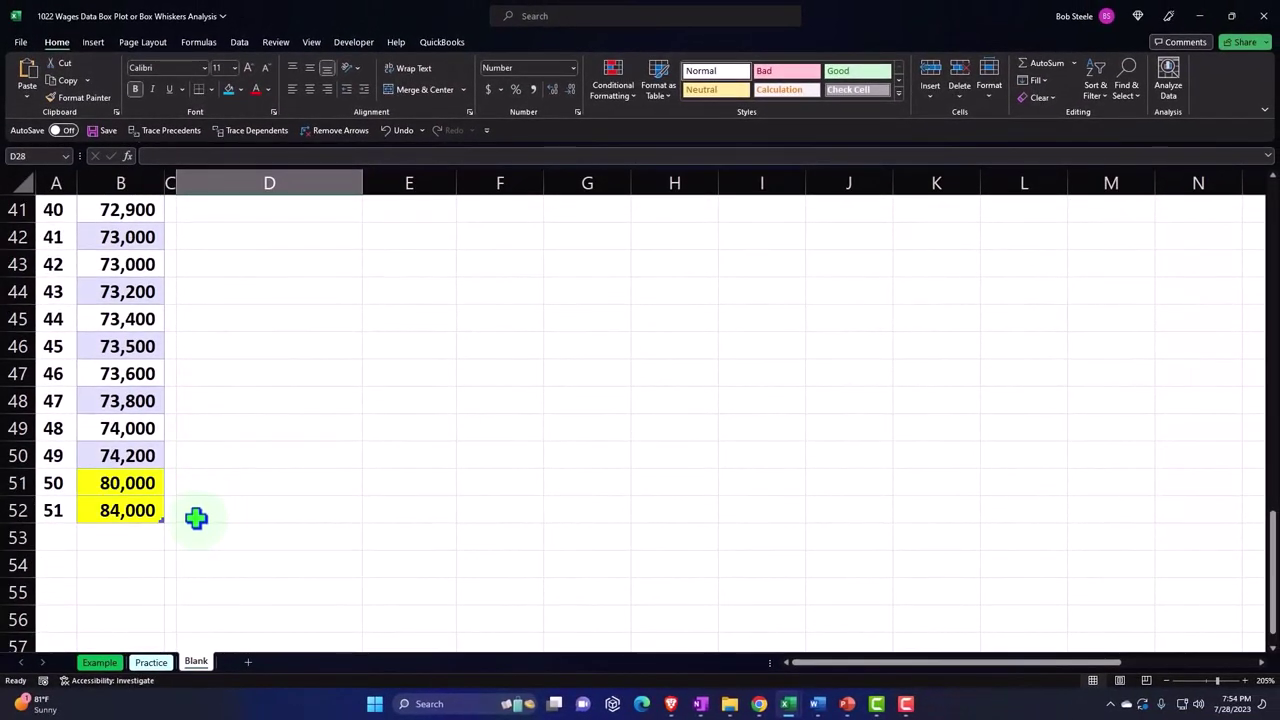
pyautogui.scroll(9, 196, 517)
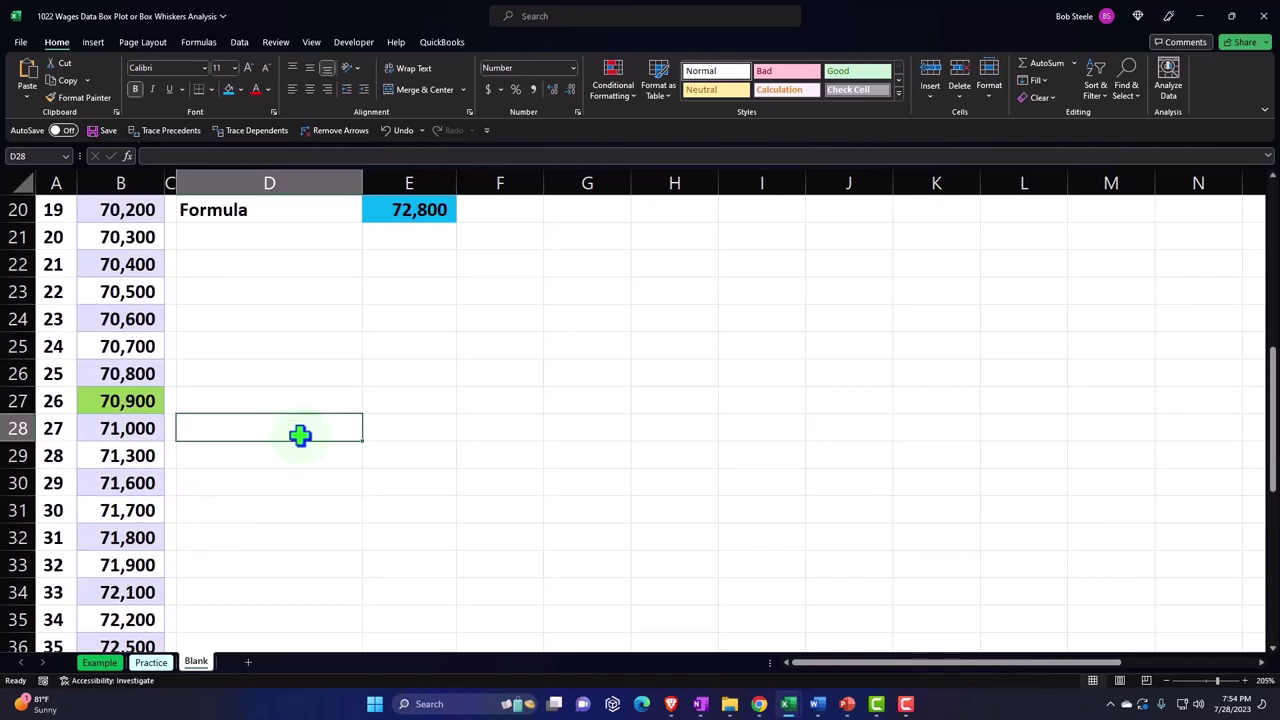
# Enter =+B40 in E19 to reference the manually located Q3 wage
pyautogui.click(385, 346)
pyautogui.hotkey('ctrl', 'z')
pyautogui.write('+')
pyautogui.scroll(-6, 383, 355)
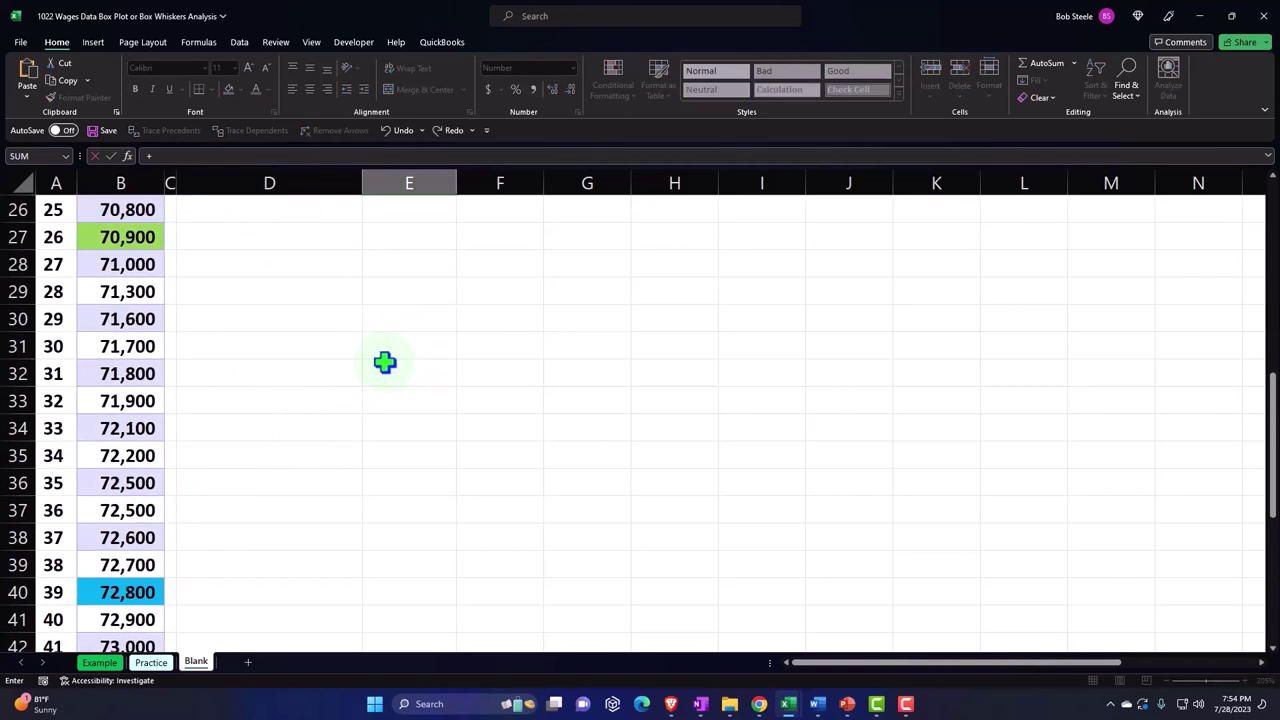
pyautogui.click(129, 428)
pyautogui.press('Return')
# Fill E19 with the same light blue as E20 and indent the labels in D19:D20
pyautogui.scroll(7, 114, 323)
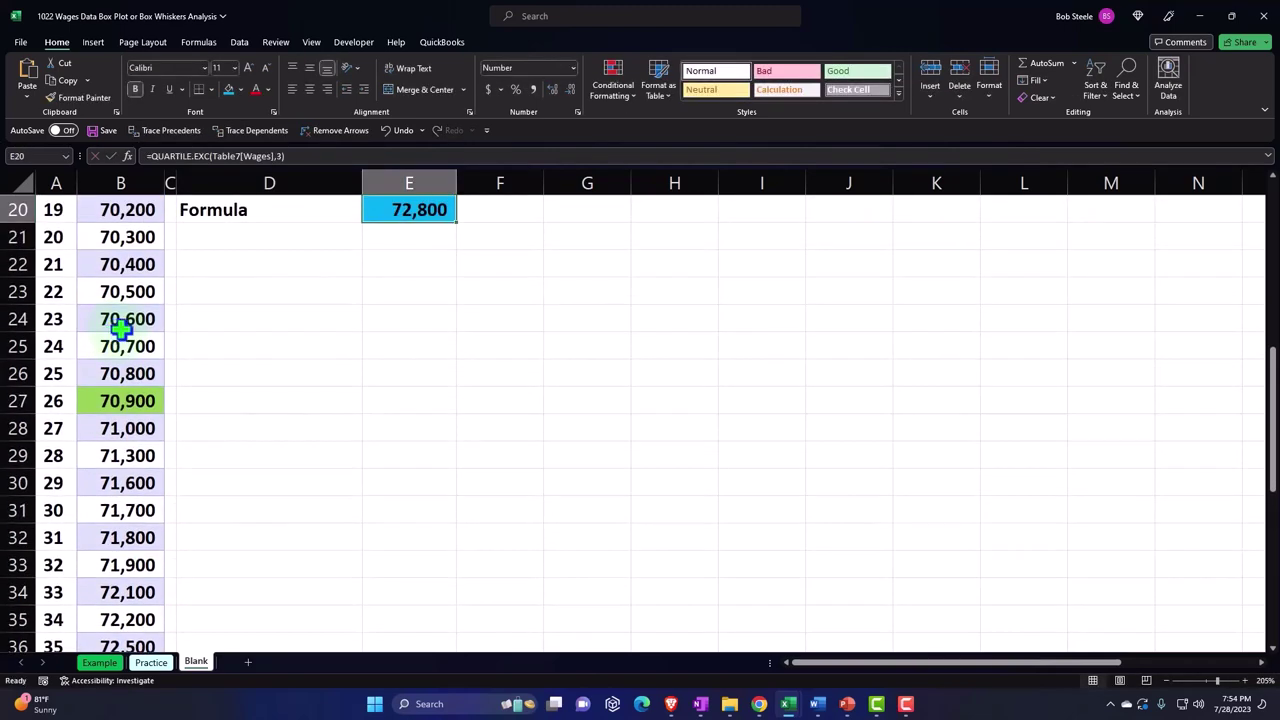
pyautogui.click(409, 427)
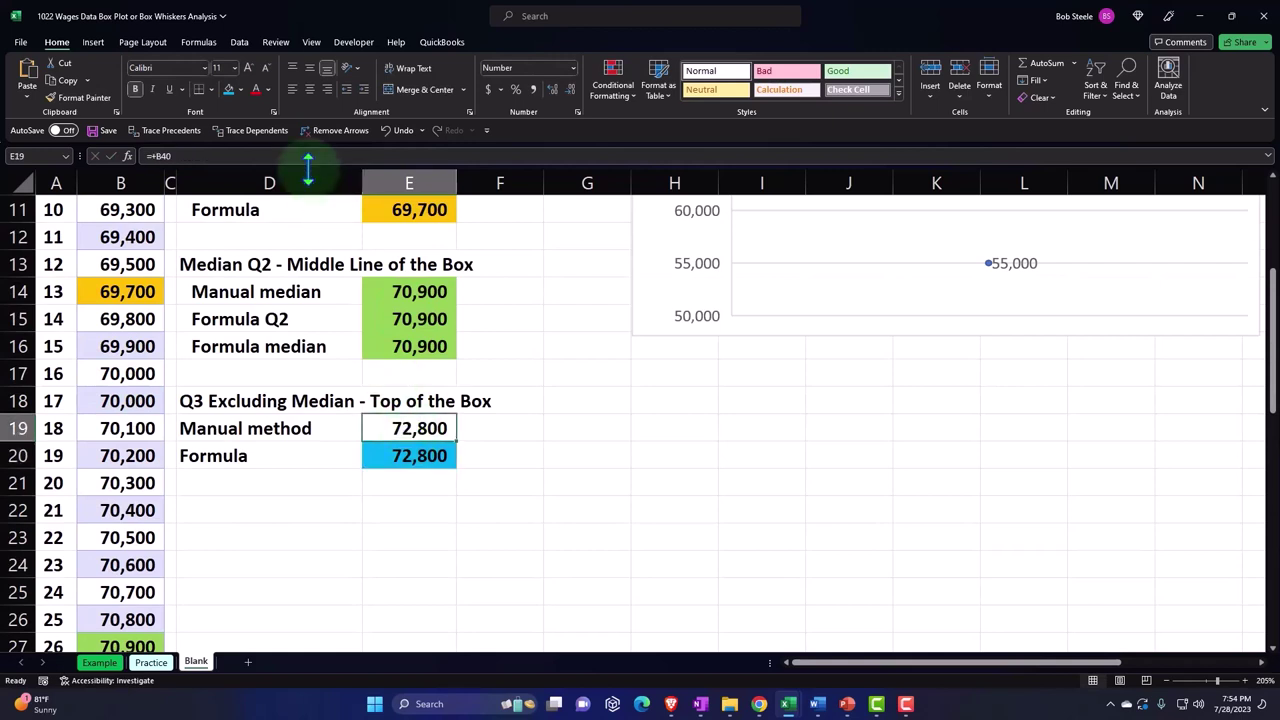
pyautogui.click(229, 90)
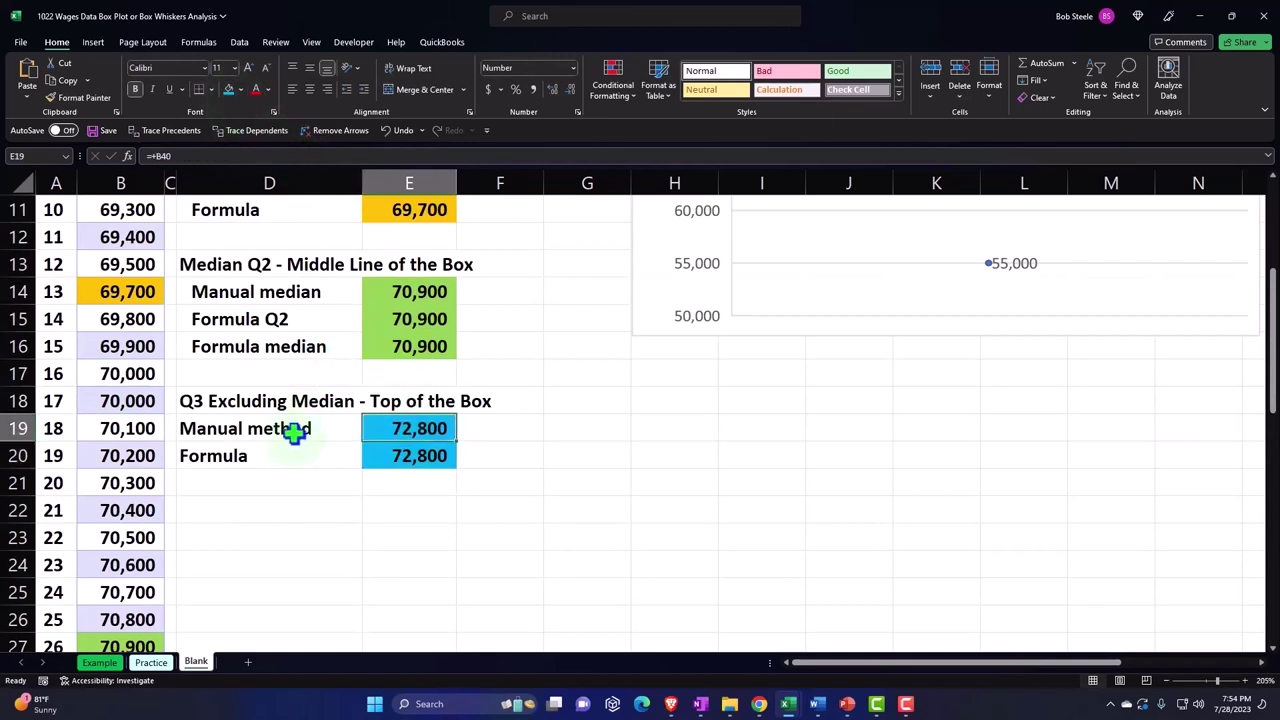
pyautogui.moveTo(294, 431); pyautogui.dragTo(294, 453)
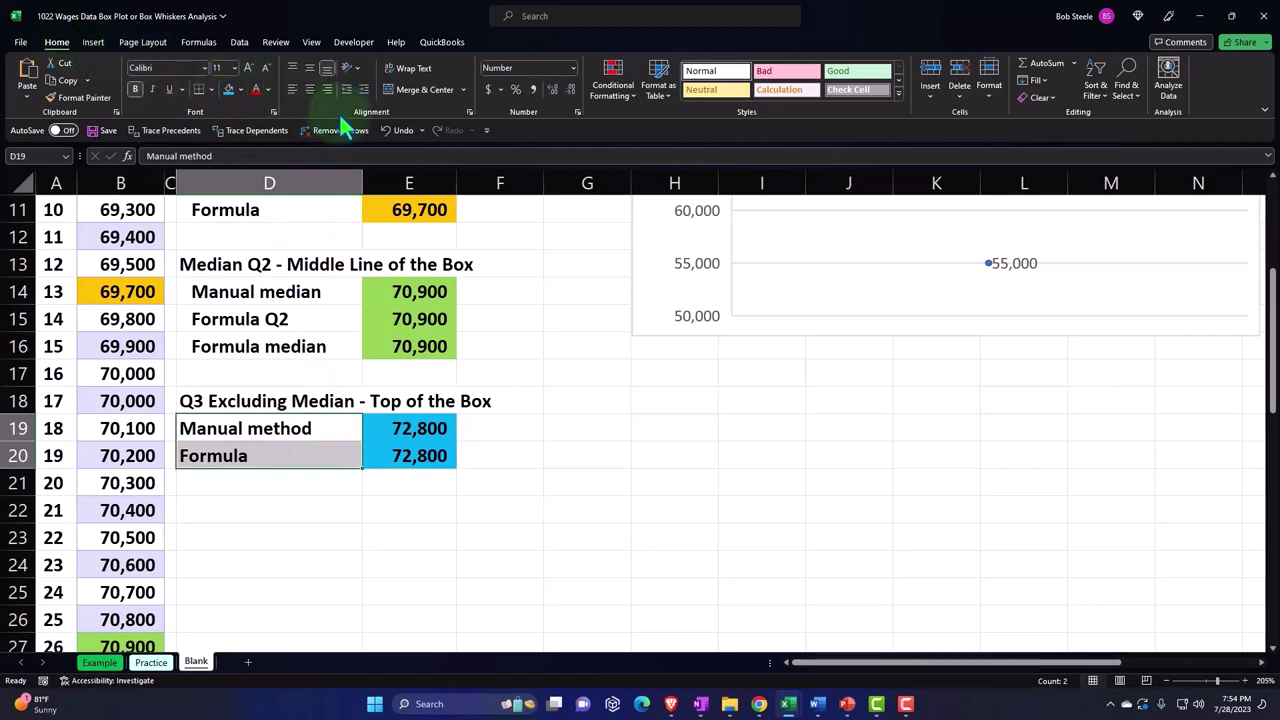
pyautogui.click(363, 89)
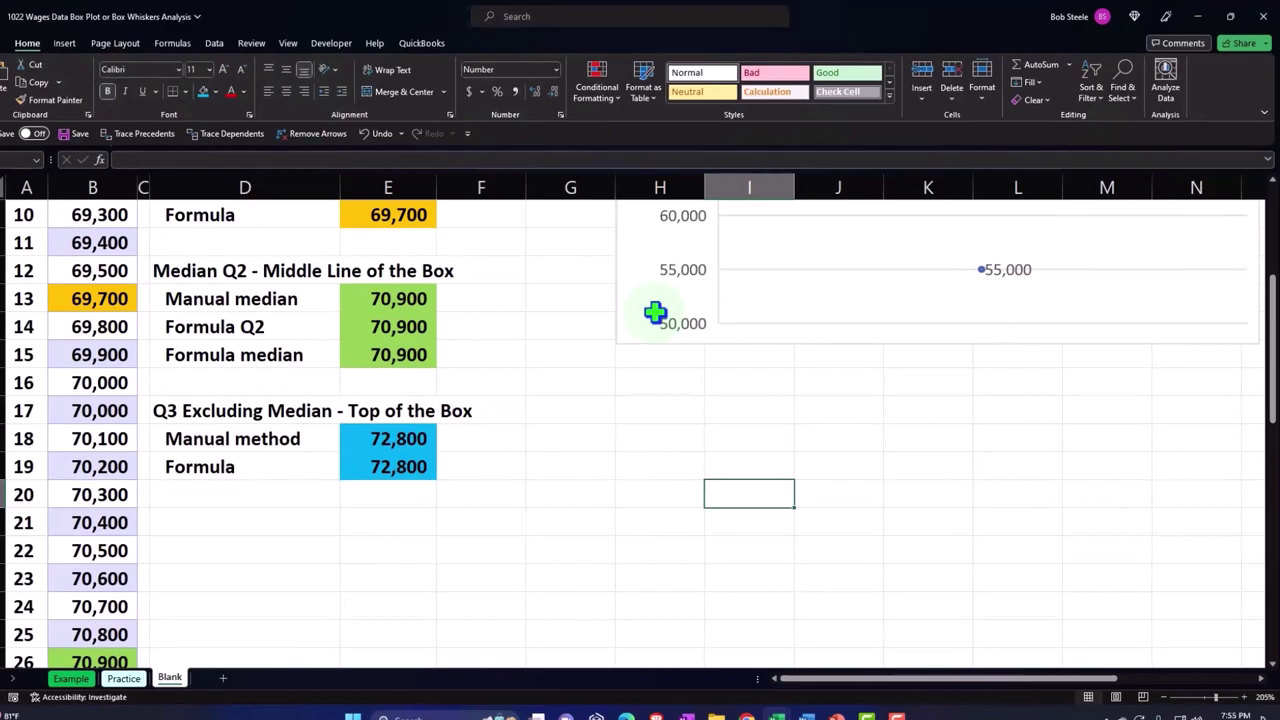
# Enter the heading "Max - Top Whisker" in D22, leaving row 21 blank below the Q3 section
pyautogui.scroll(3, 655, 312)
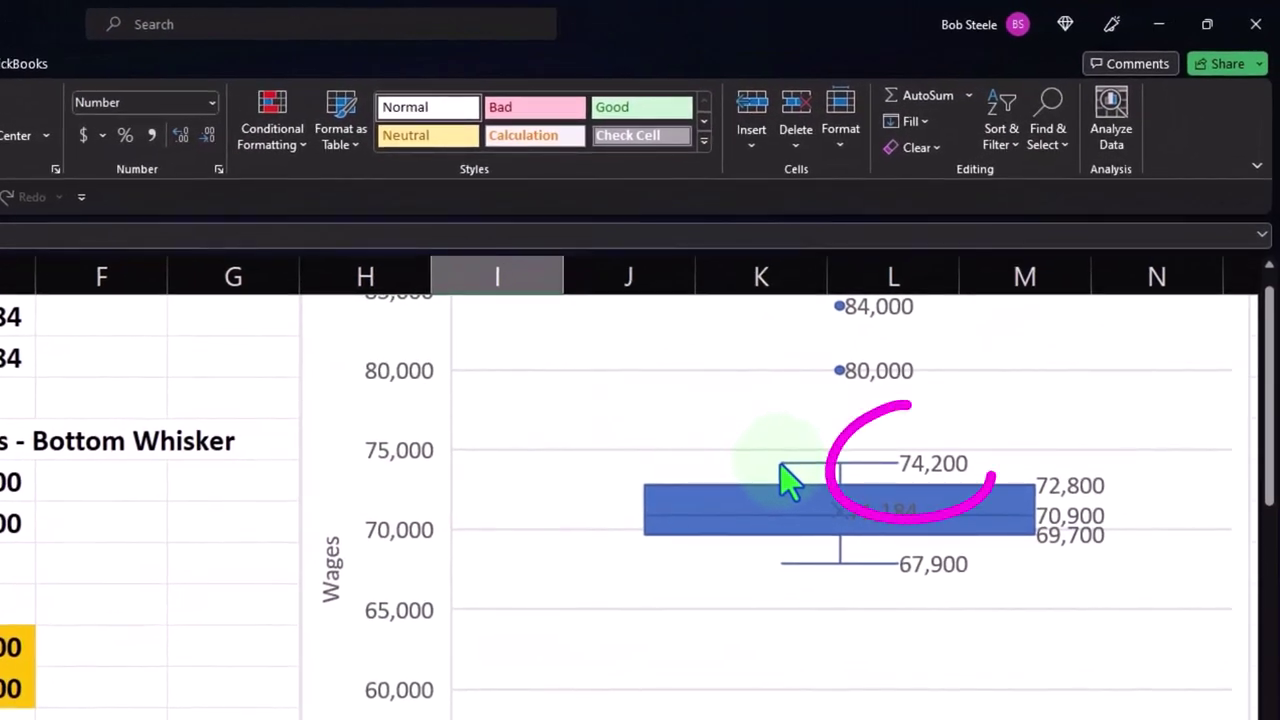
pyautogui.scroll(-2, 162, 563)
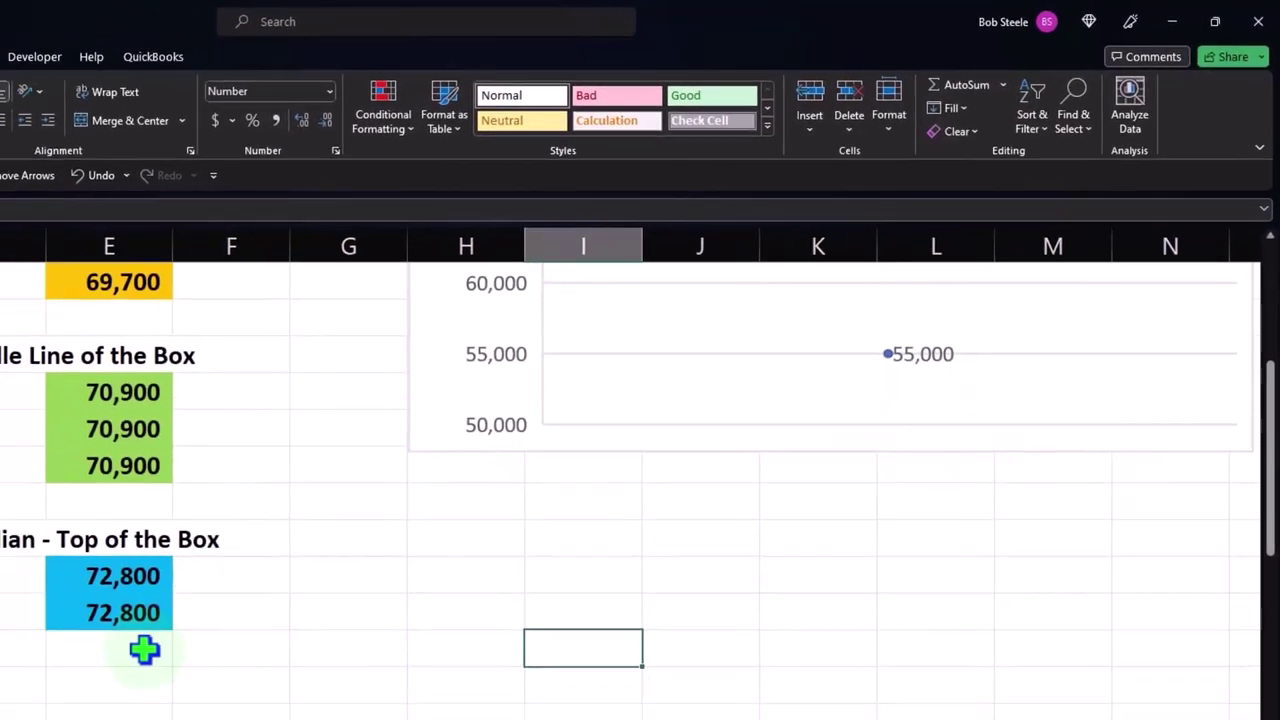
pyautogui.click(114, 571)
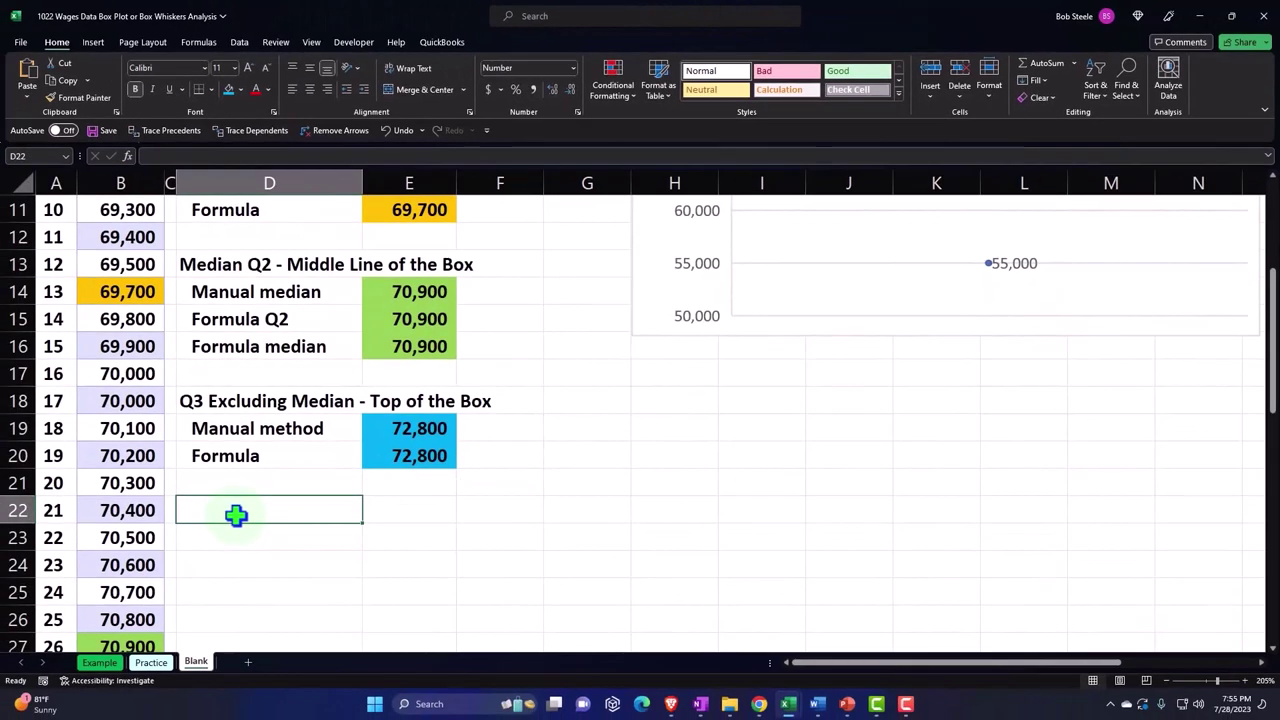
pyautogui.write('Max Q4')
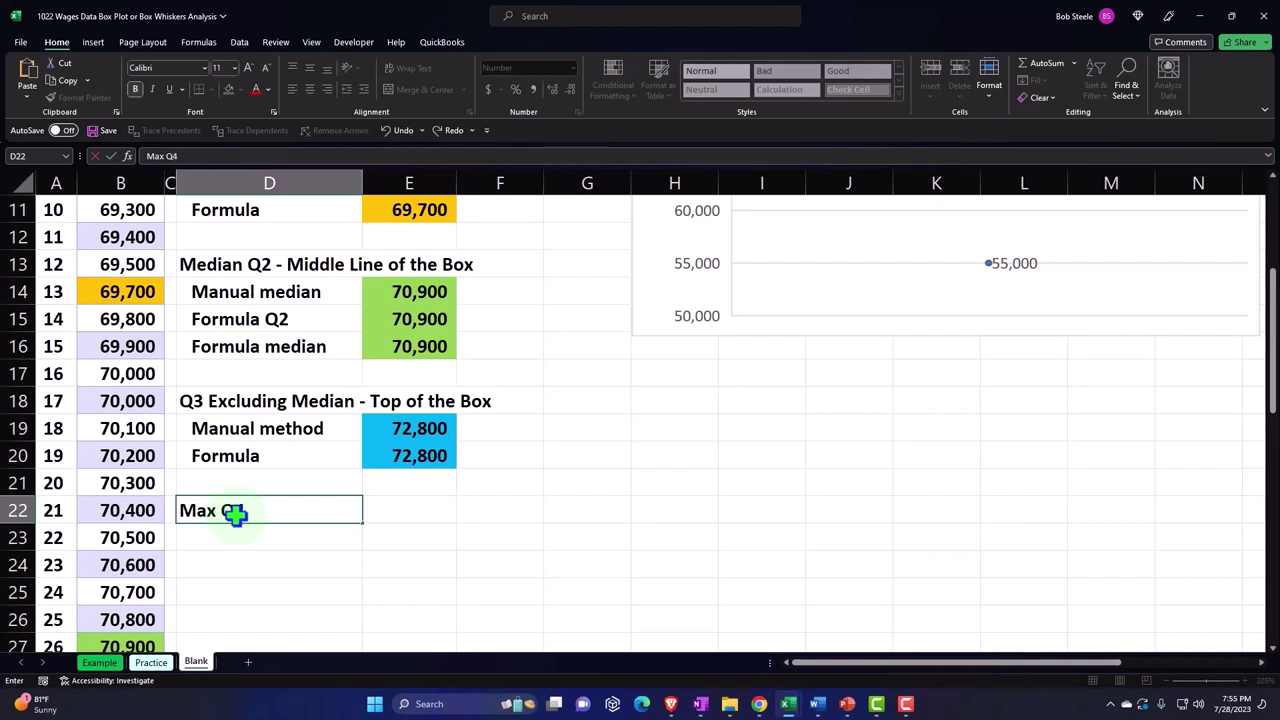
pyautogui.write('Whisker')
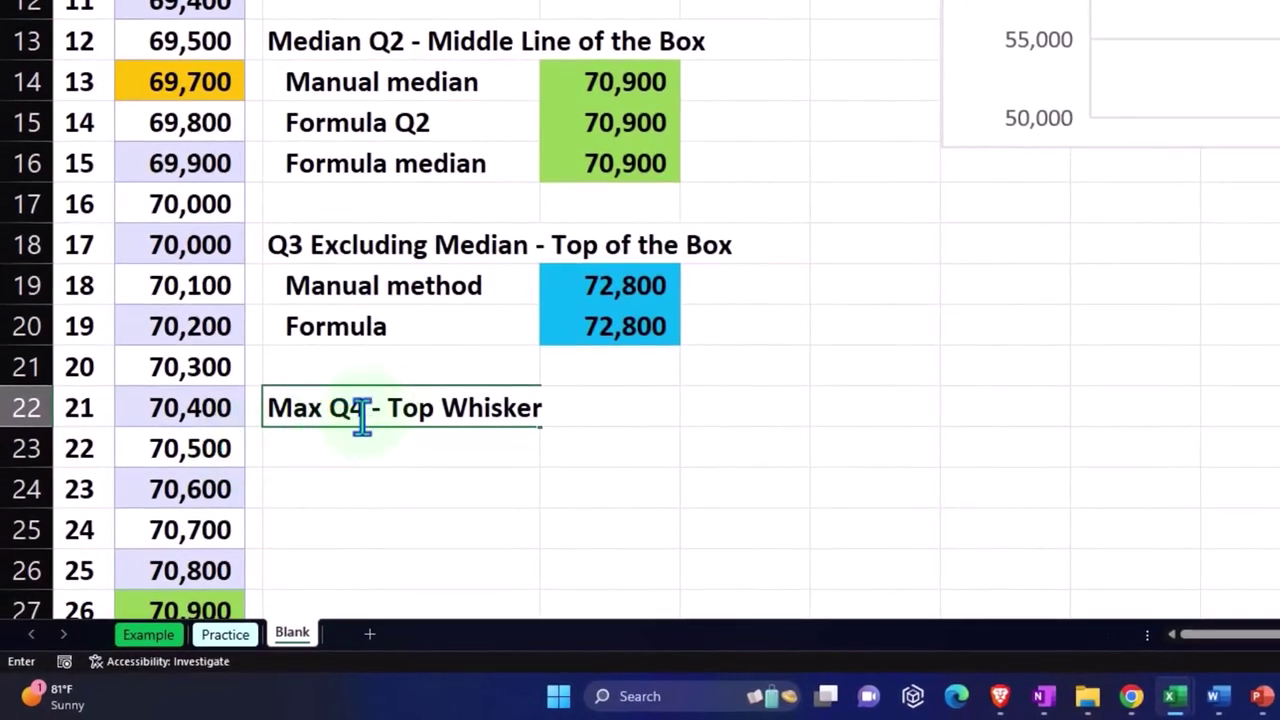
pyautogui.click(362, 418)
pyautogui.press('Delete')
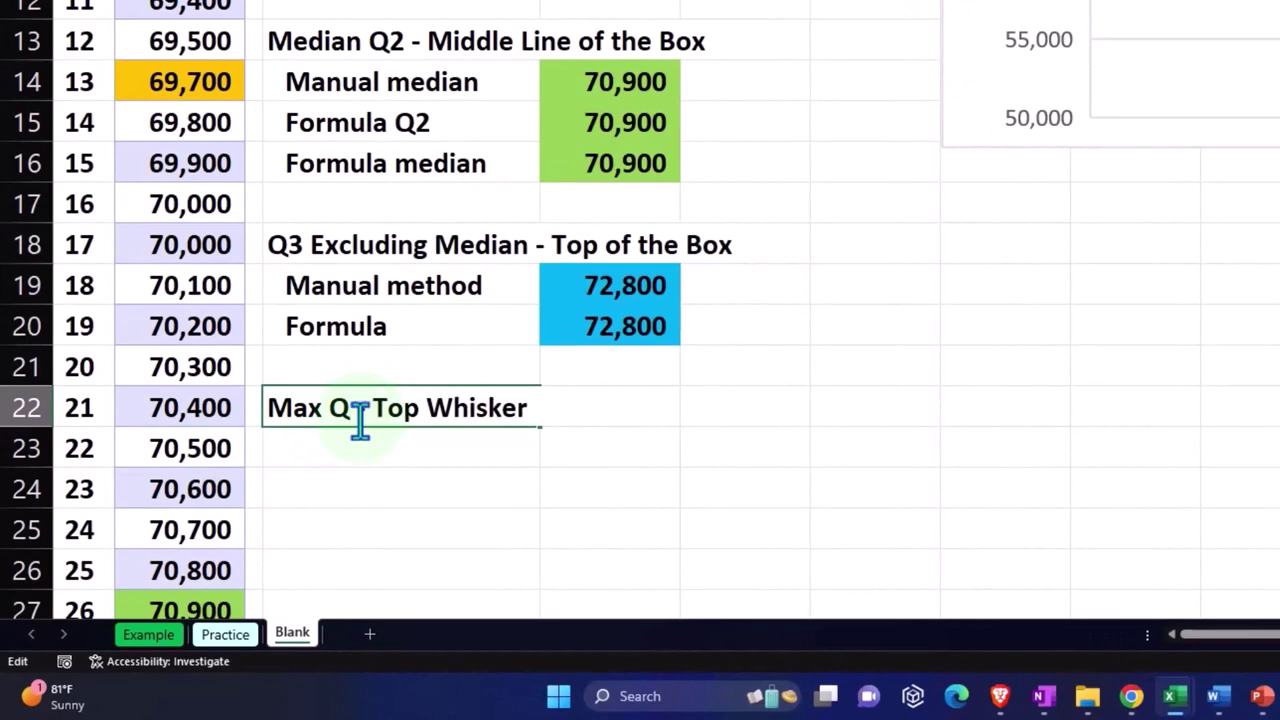
pyautogui.press('BackSpace')
pyautogui.press('BackSpace')
pyautogui.press('Return')
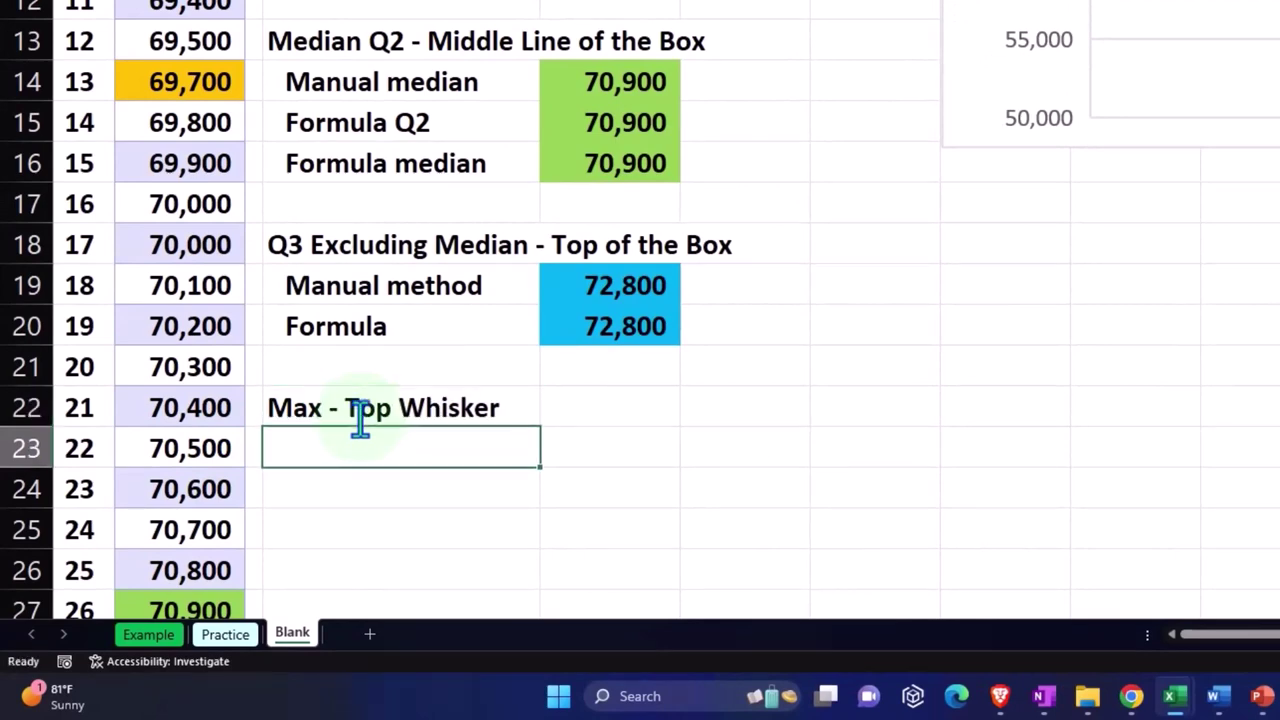
# Check the top whisker on the box plot and enter the label "Manual method" in D23
pyautogui.scroll(-1, 360, 420)
pyautogui.scroll(5, 791, 417)
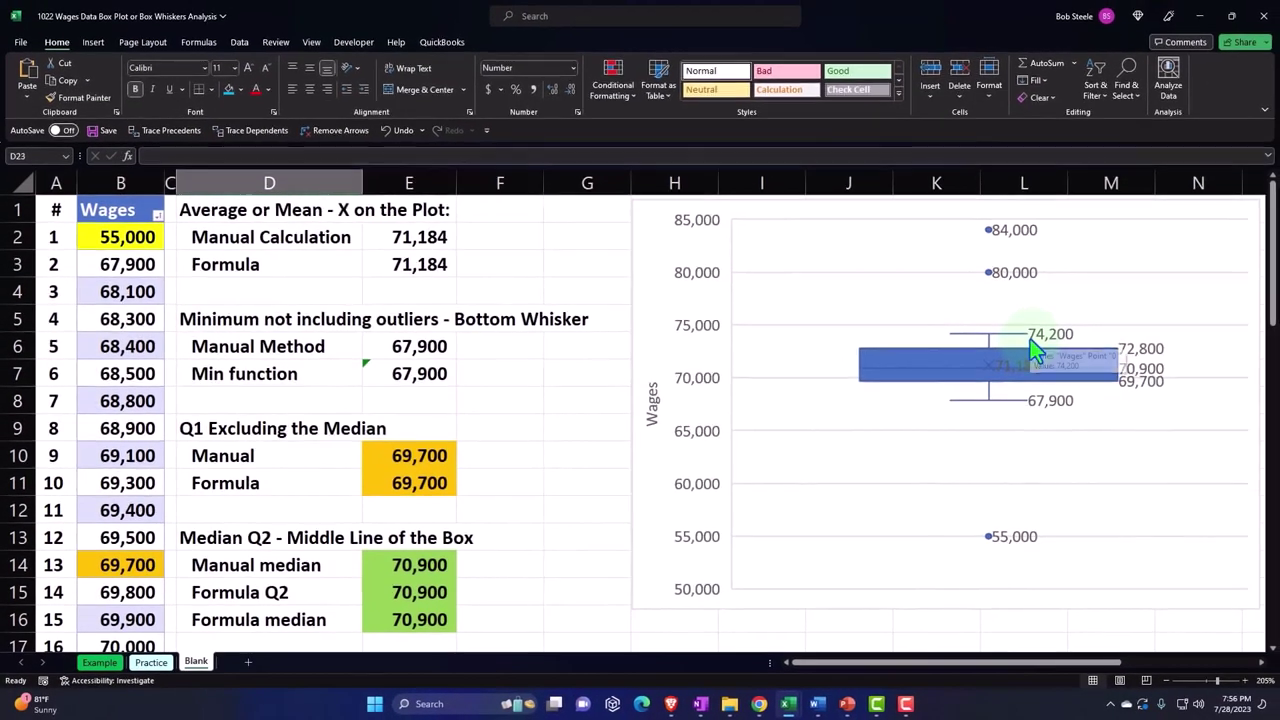
pyautogui.moveTo(1035, 350)
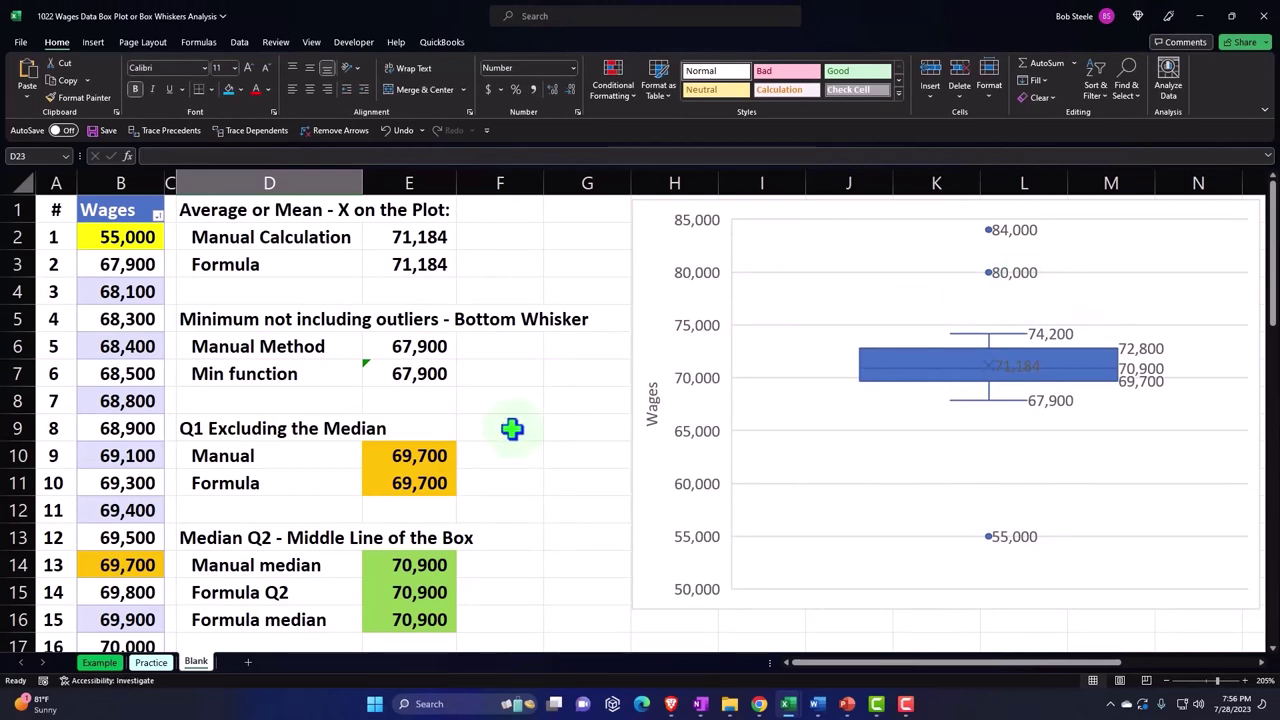
pyautogui.scroll(-4, 509, 429)
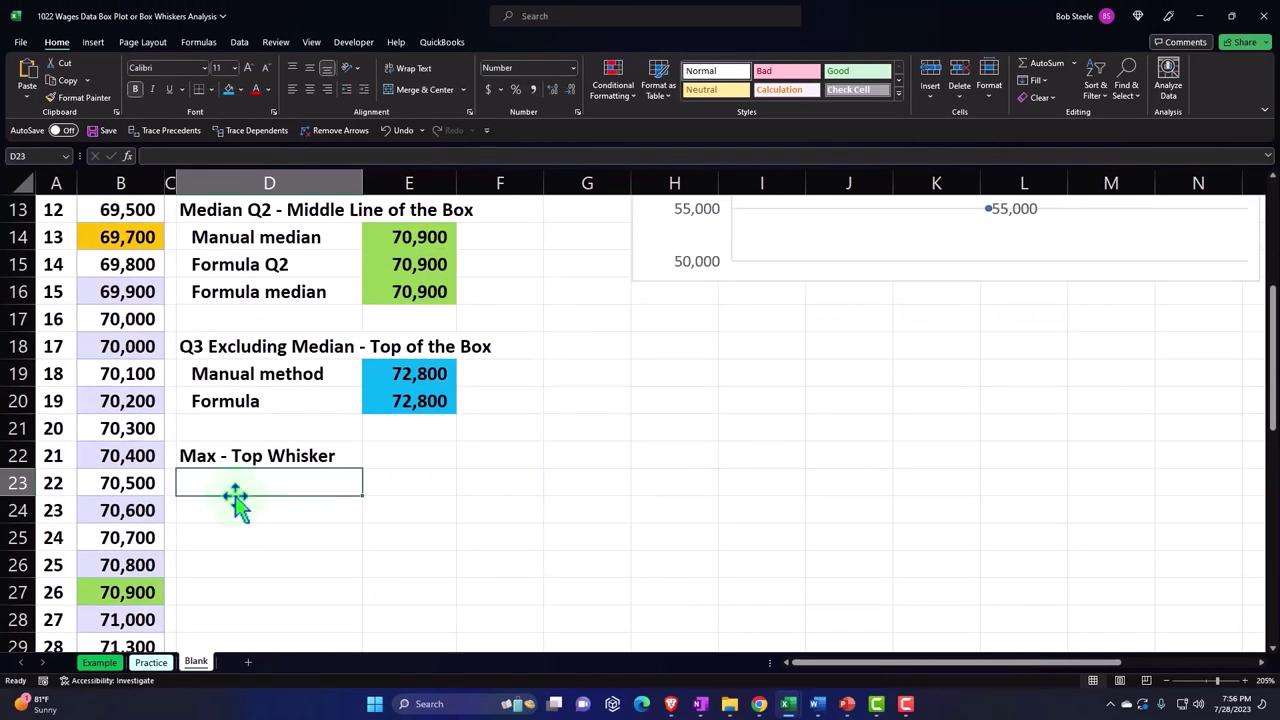
pyautogui.write('Manual m')
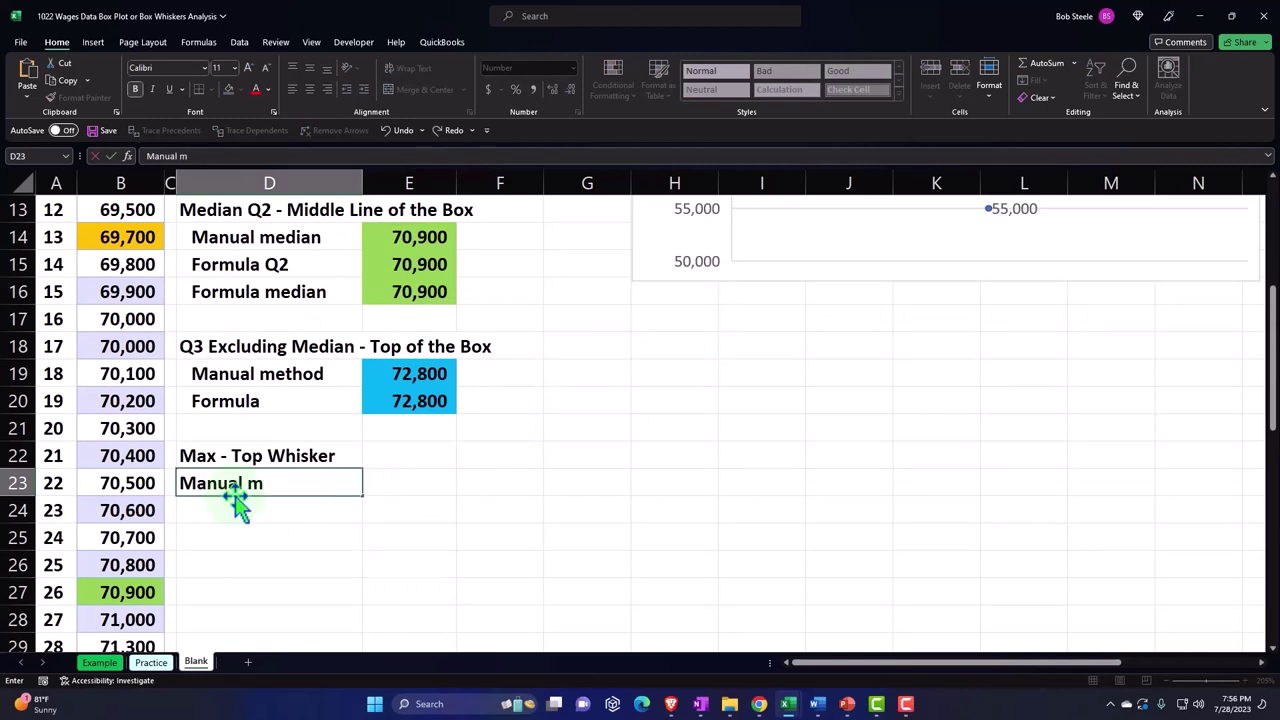
pyautogui.write('od')
pyautogui.press('Tab')
# Enter =B50 in E23 to reference the highest wage that is not an outlier
pyautogui.scroll(-10, 232, 508)
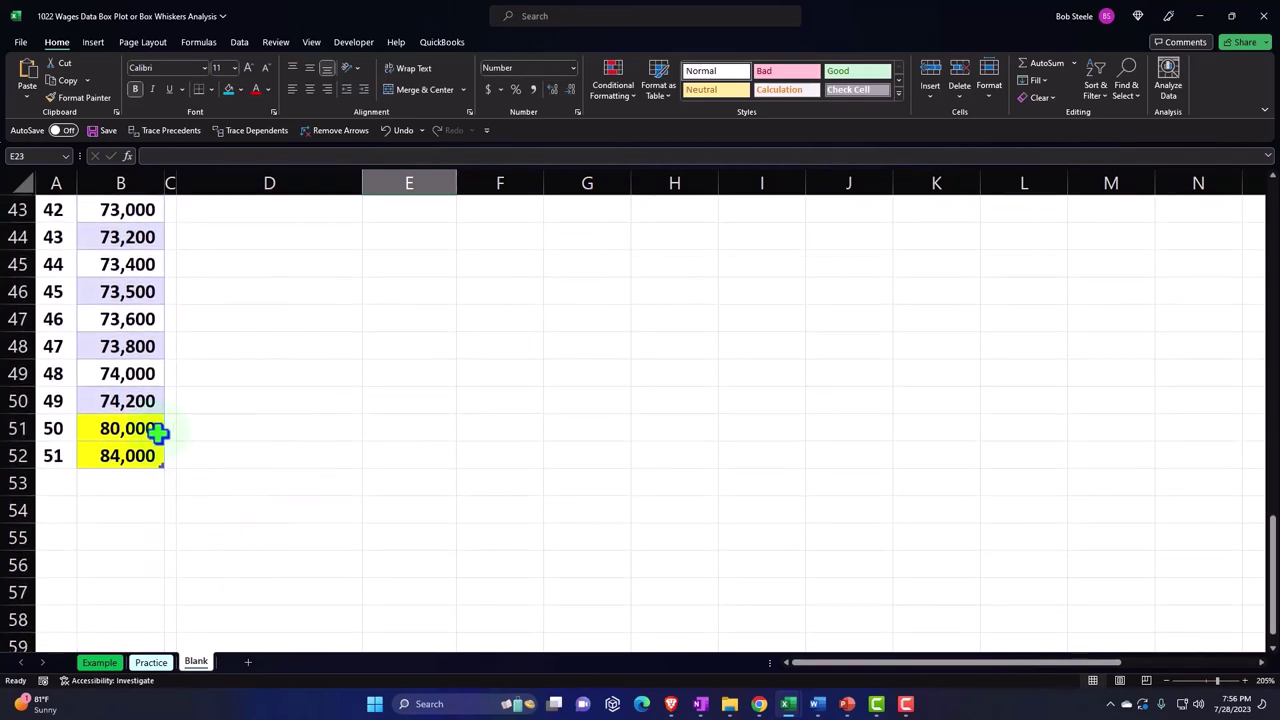
pyautogui.click(137, 400)
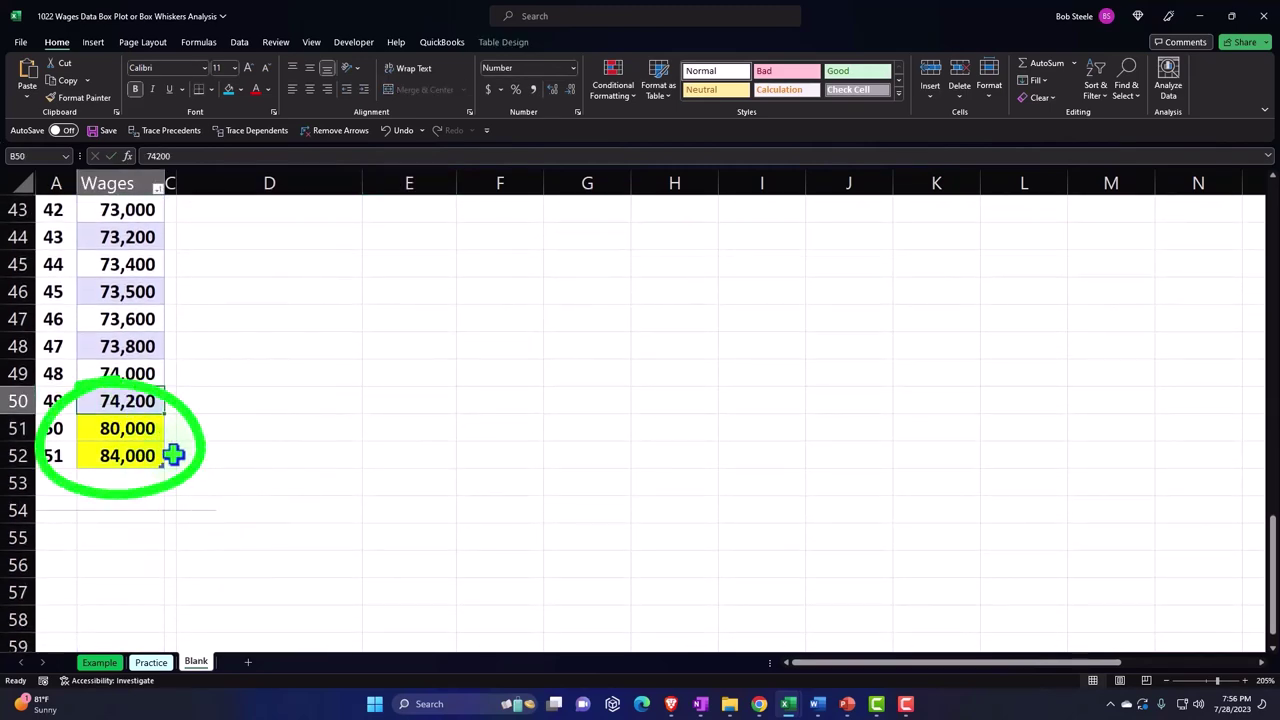
pyautogui.scroll(9, 306, 500)
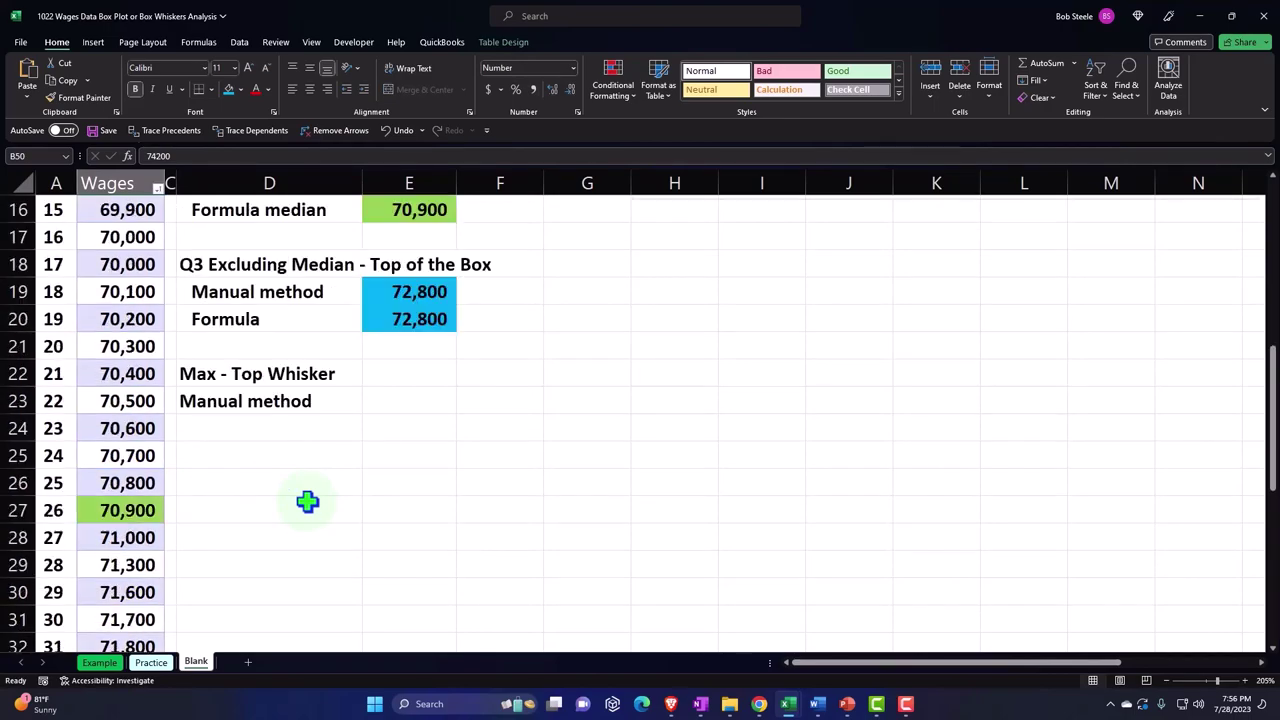
pyautogui.click(417, 400)
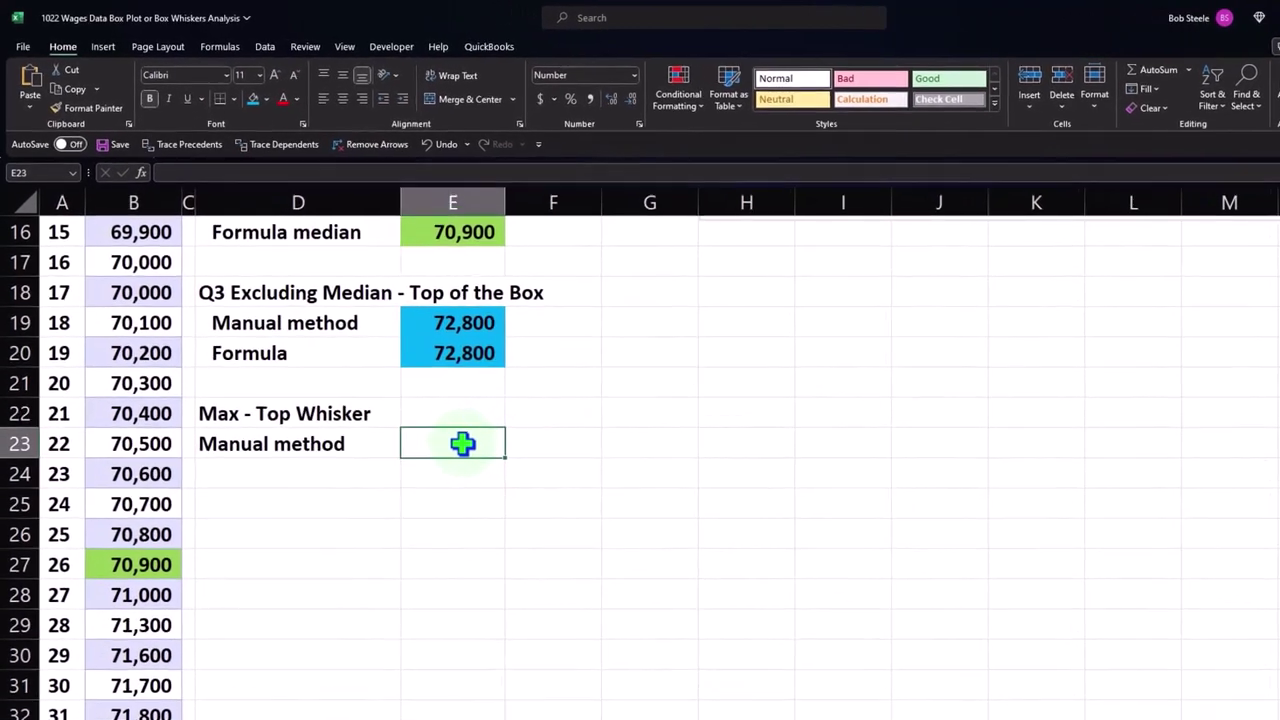
pyautogui.write('=')
pyautogui.scroll(-3, 417, 400)
pyautogui.scroll(-5, 577, 553)
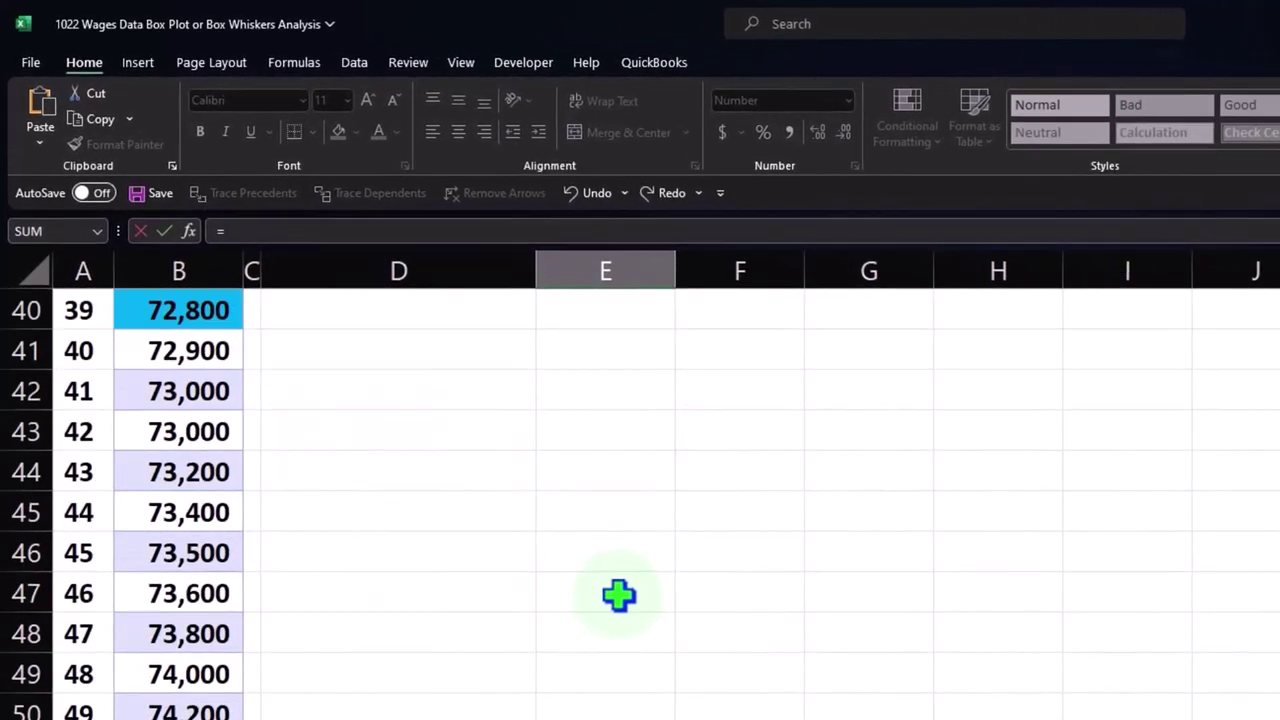
pyautogui.click(191, 655)
pyautogui.press('Return')
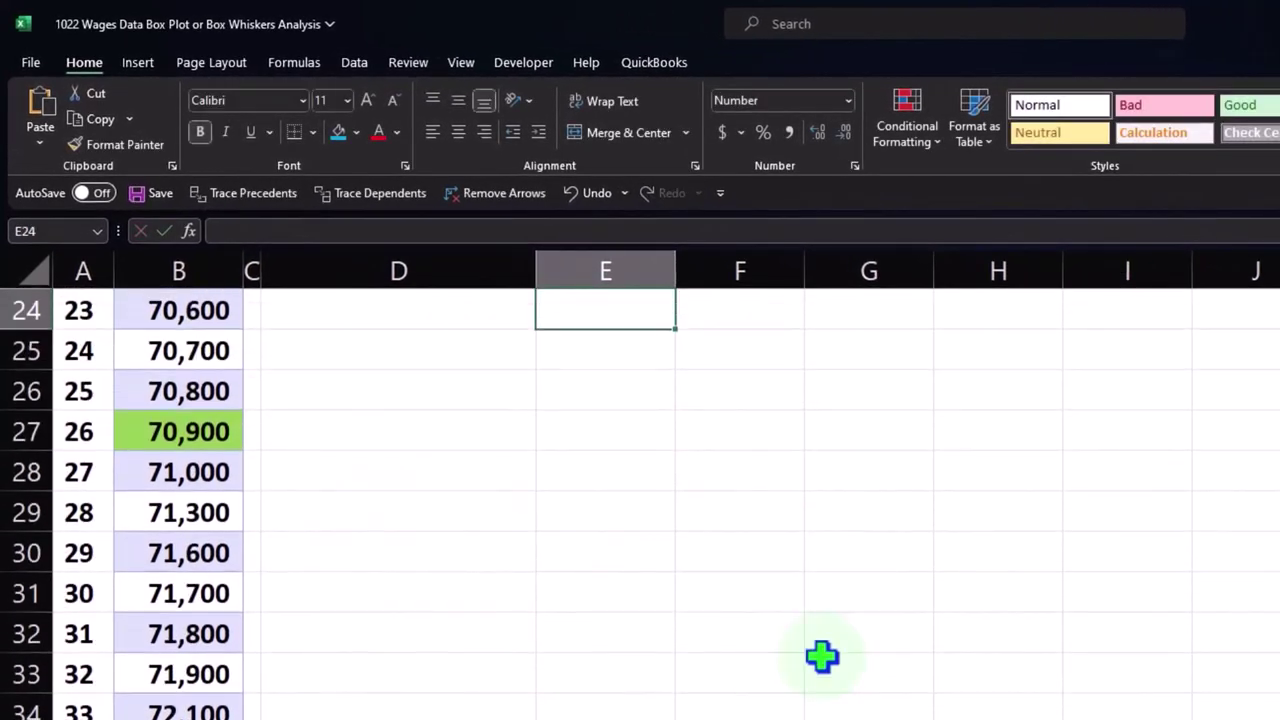
# Enter the label "Formula" in D24 beneath the manual method label of the top whisker section
pyautogui.scroll(8, 820, 657)
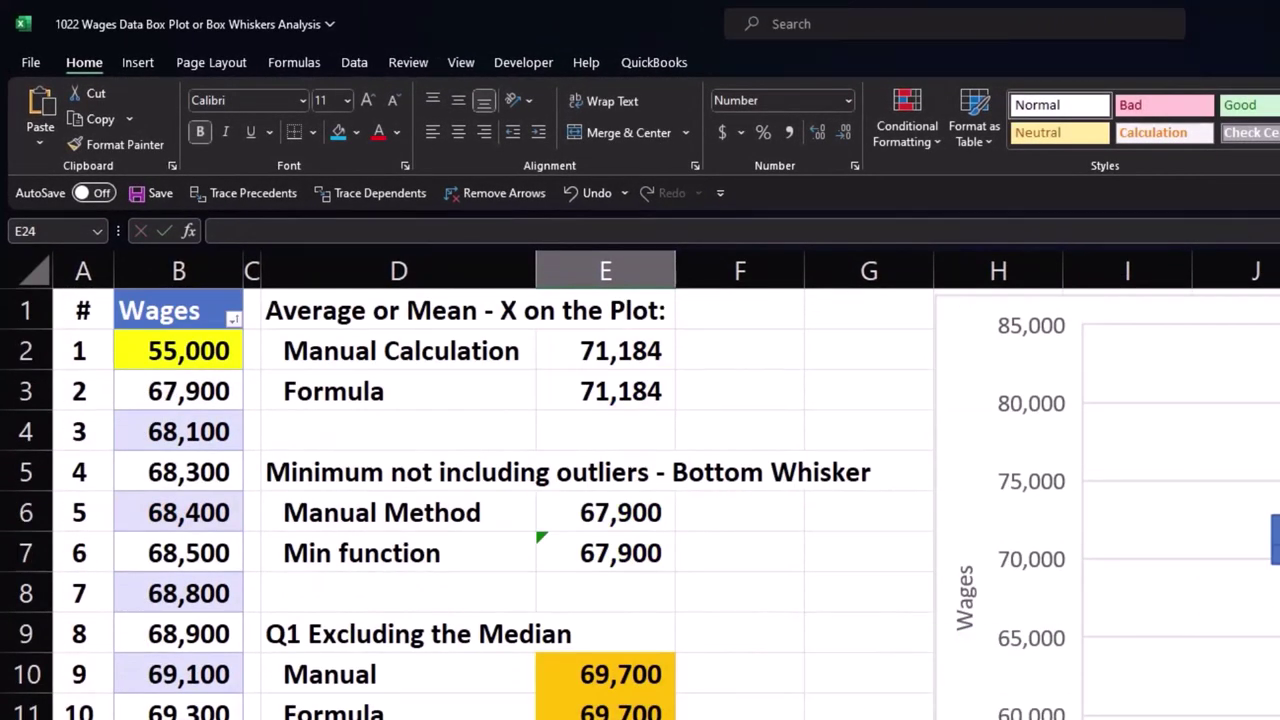
pyautogui.scroll(-5, 740, 712)
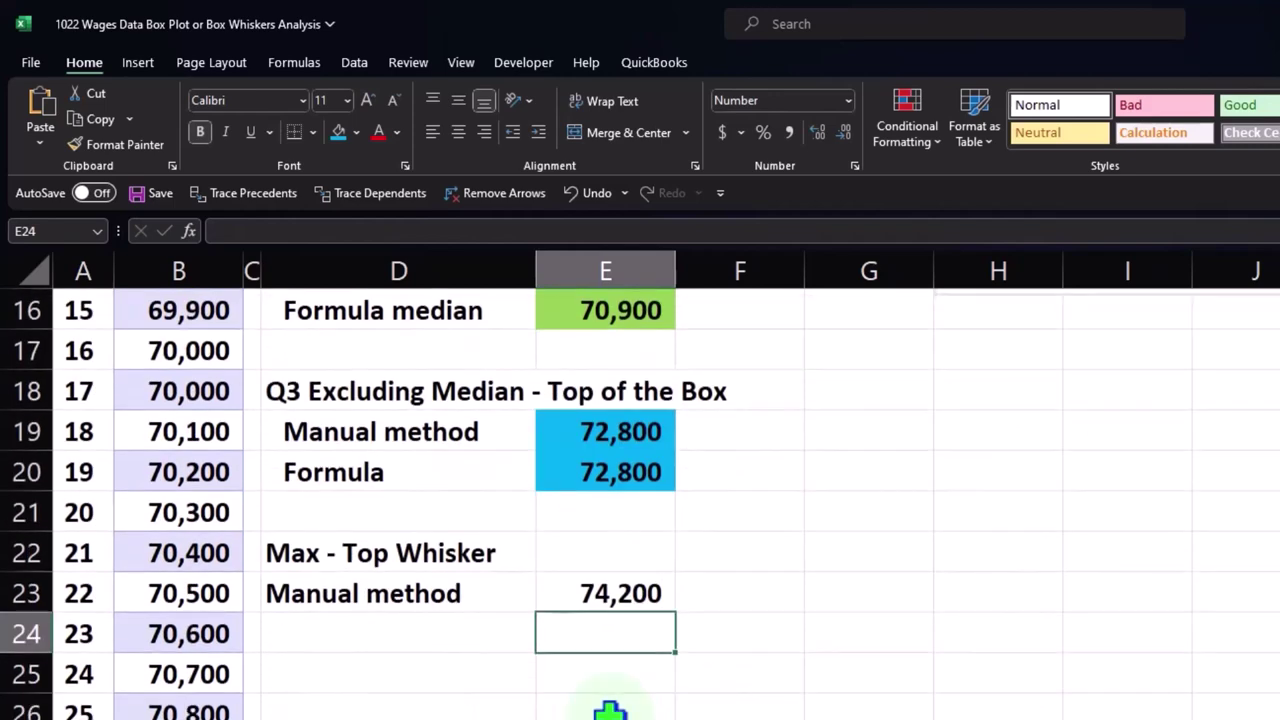
pyautogui.click(405, 637)
pyautogui.write('Max')
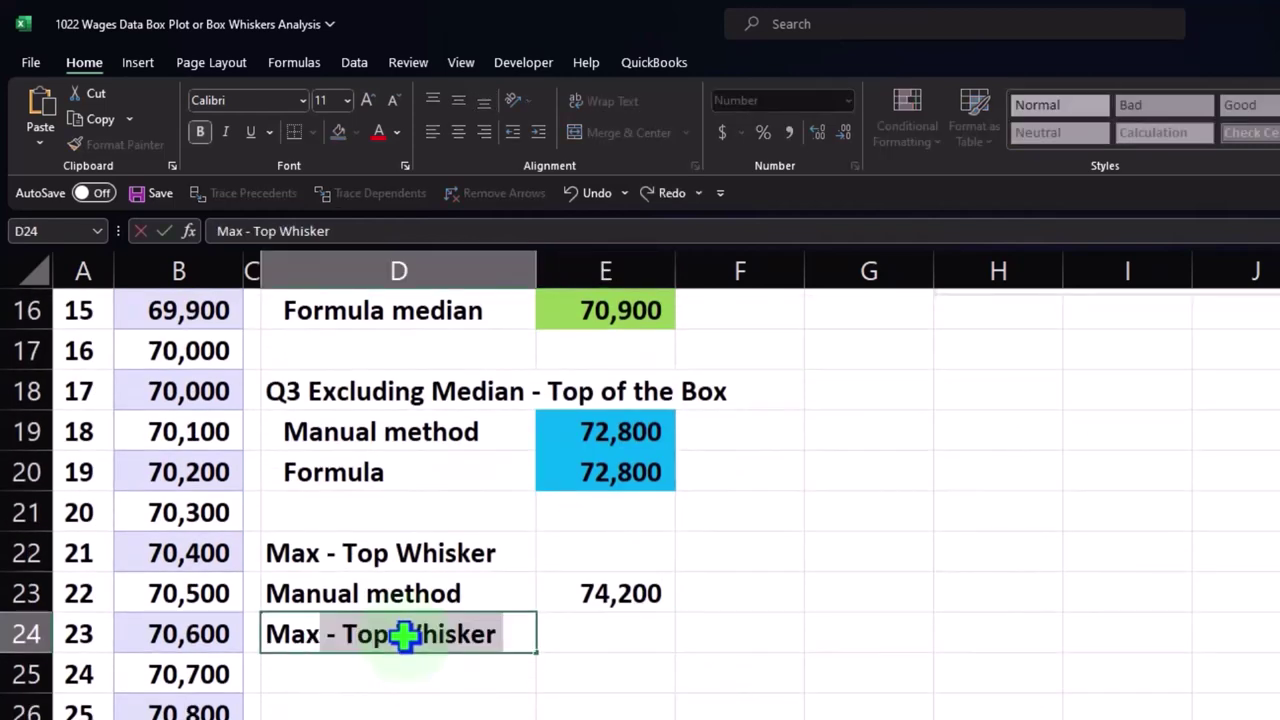
pyautogui.write(' for')
pyautogui.press('BackSpace')
pyautogui.press('BackSpace')
pyautogui.press('BackSpace')
pyautogui.press('BackSpace')
pyautogui.press('BackSpace')
pyautogui.press('BackSpace')
pyautogui.press('BackSpace')
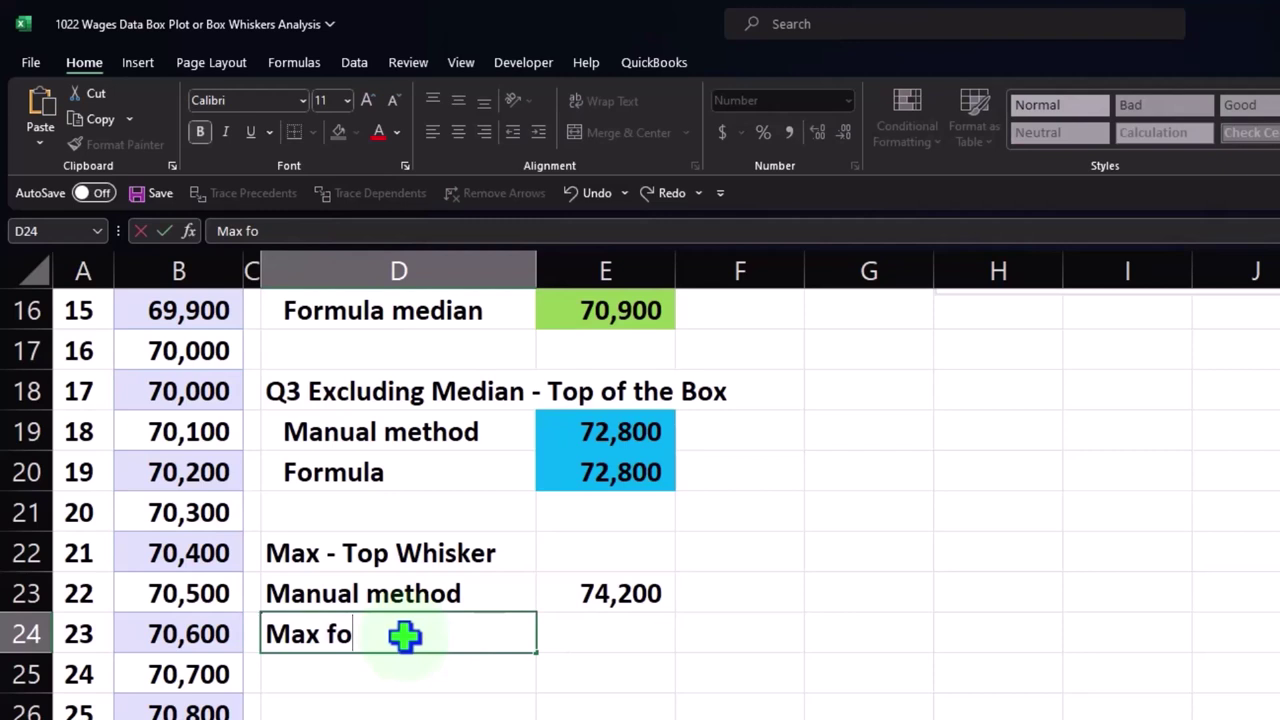
pyautogui.write('Formula')
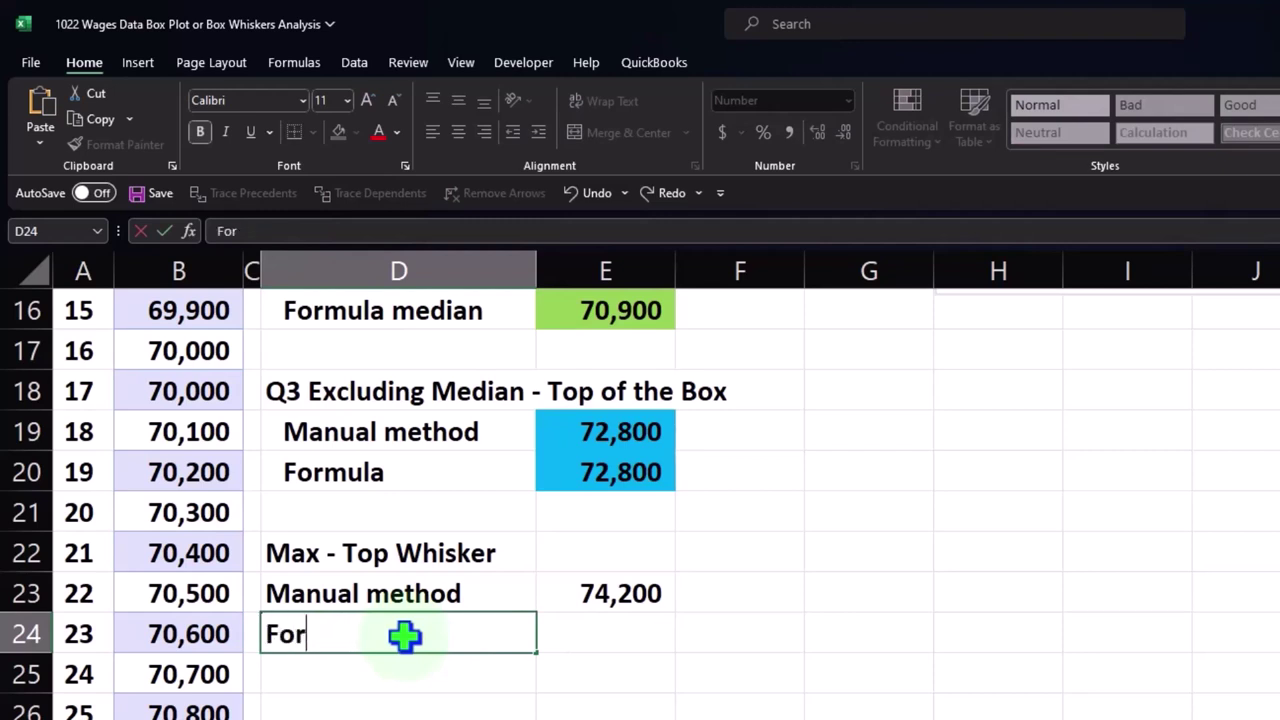
pyautogui.press('Tab')
# Enter =MAX(B3:B50) in E24 to calculate the top whisker while leaving out the yellow outlier wages
pyautogui.write('=')
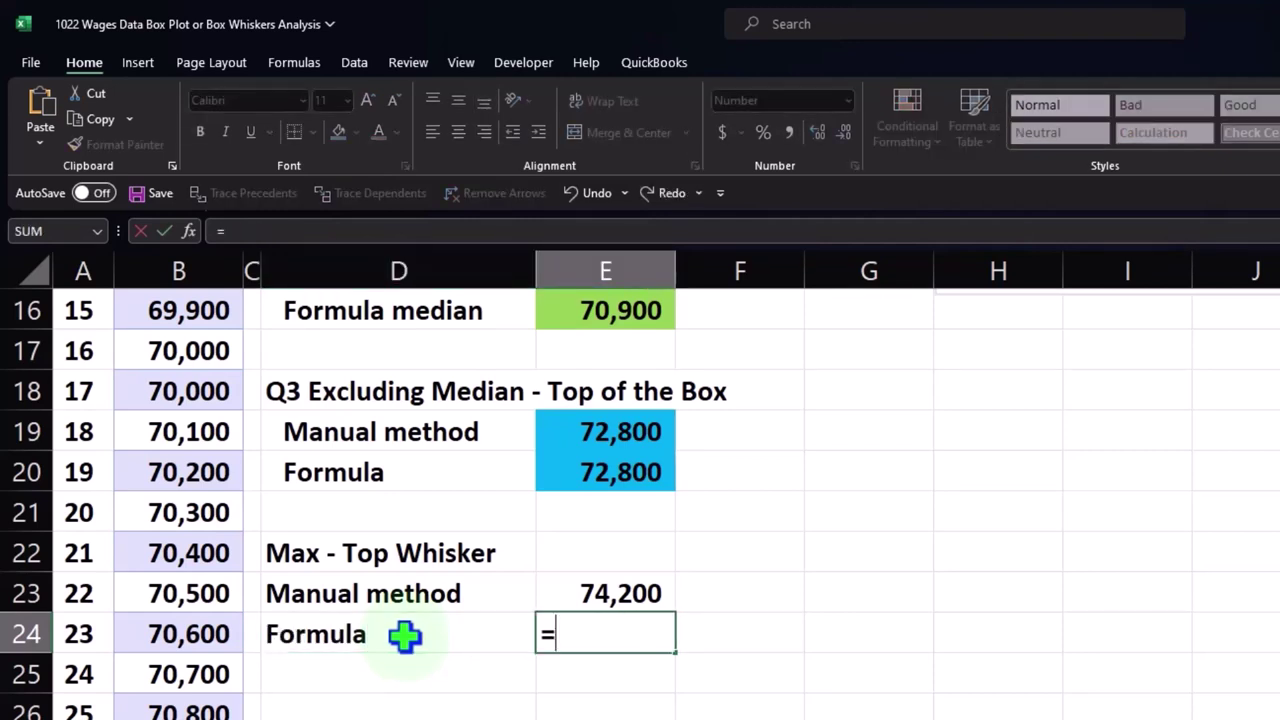
pyautogui.write('max')
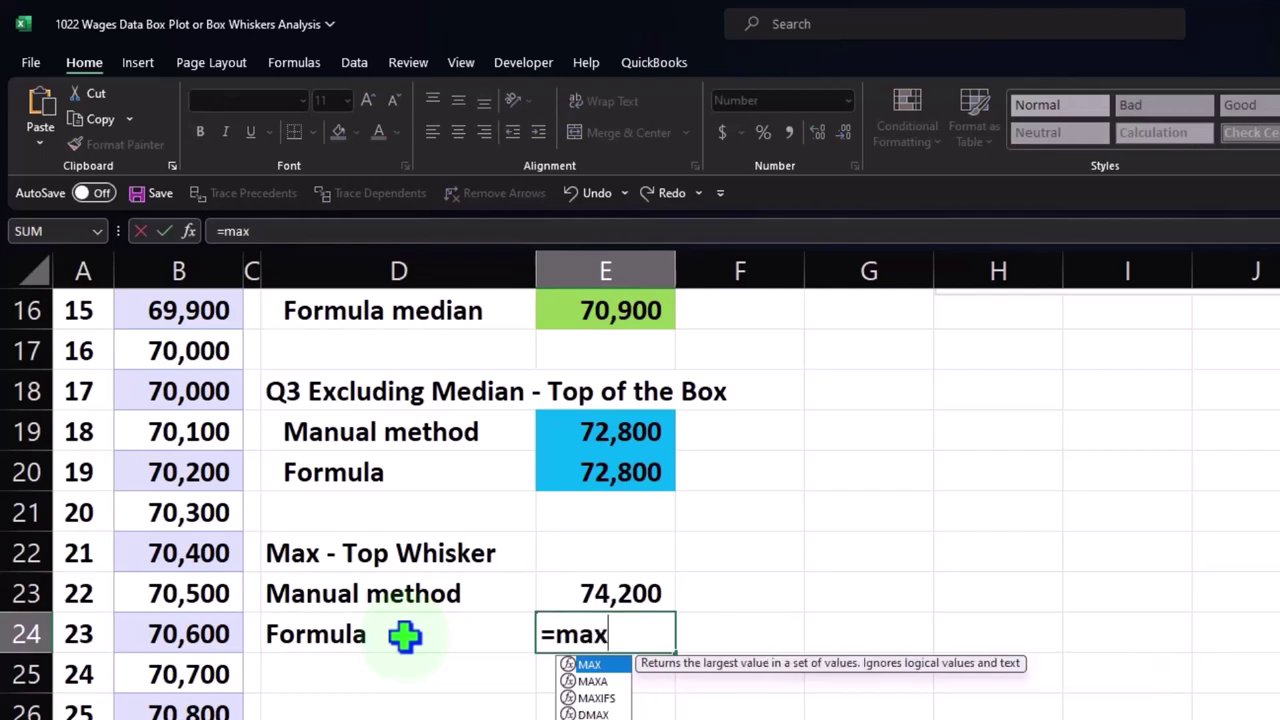
pyautogui.write('(')
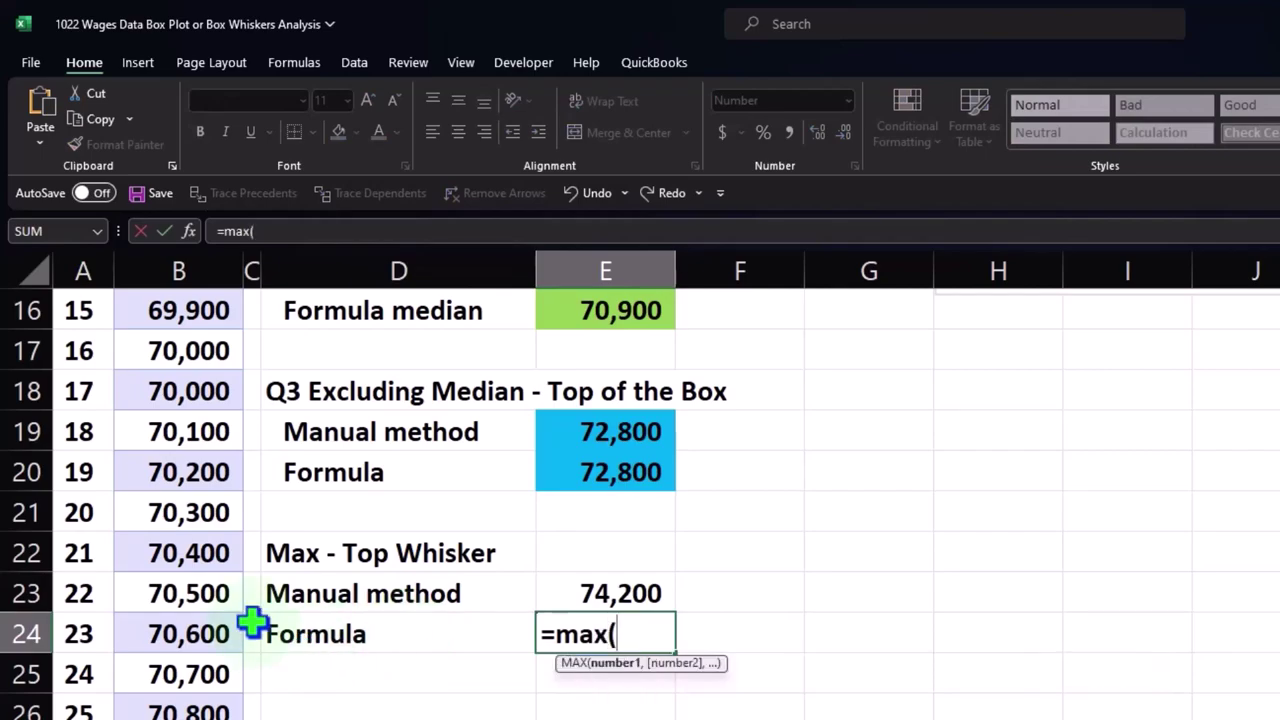
pyautogui.scroll(5, 251, 617)
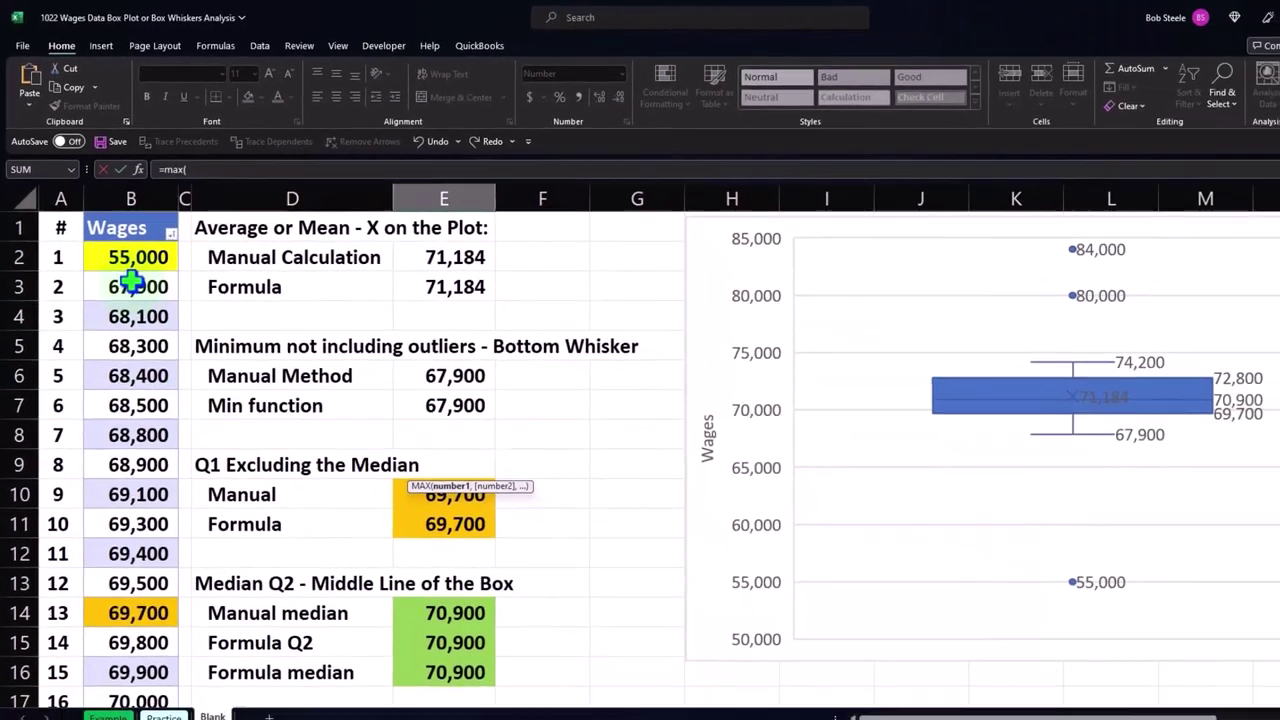
pyautogui.moveTo(150, 321); pyautogui.dragTo(110, 535)
pyautogui.press('Return')
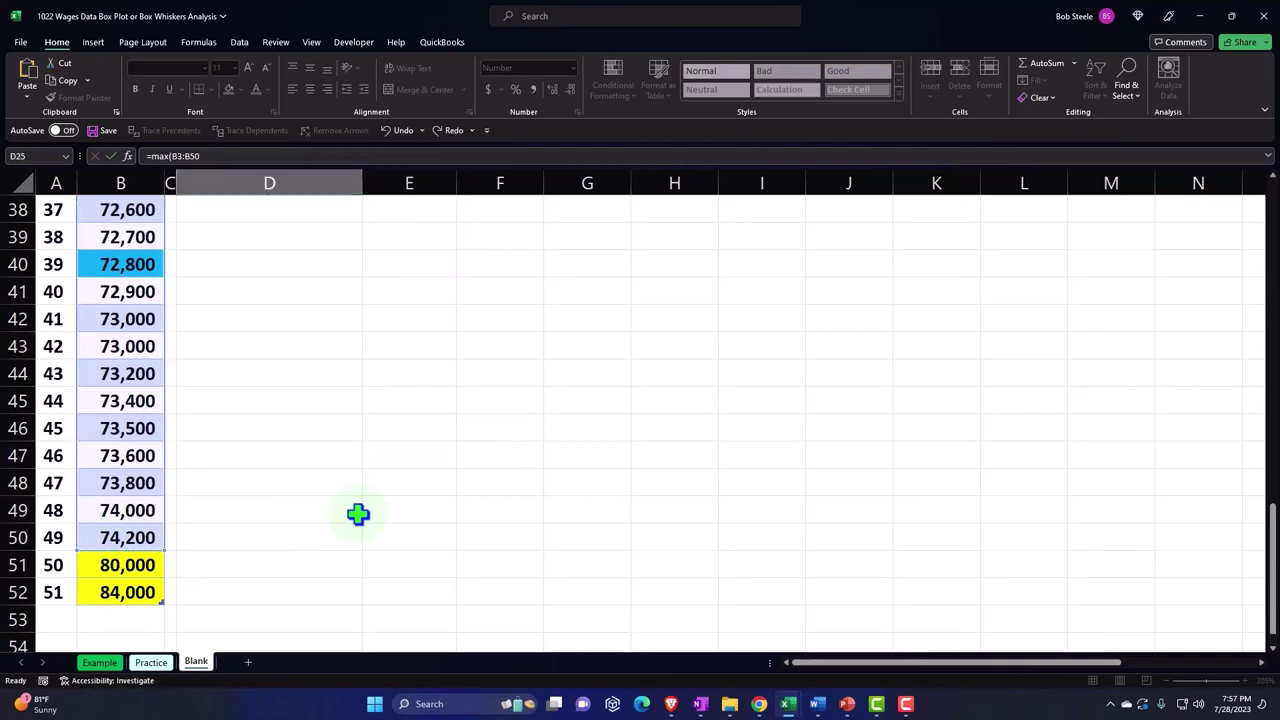
# Indent the labels in D23:D24 under the "Max - Top Whisker" heading
pyautogui.scroll(4, 358, 514)
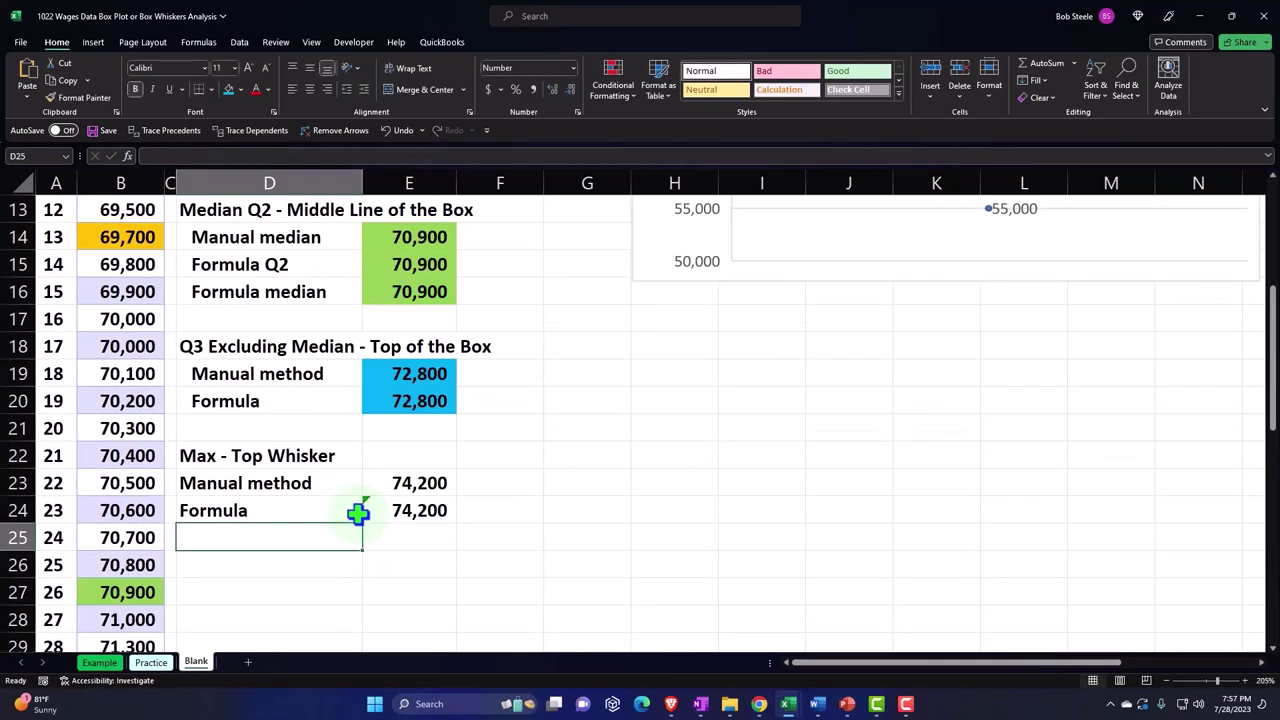
pyautogui.moveTo(306, 486)
pyautogui.mouseDown()
pyautogui.moveTo(303, 503)
pyautogui.moveTo(308, 494)
pyautogui.mouseUp()
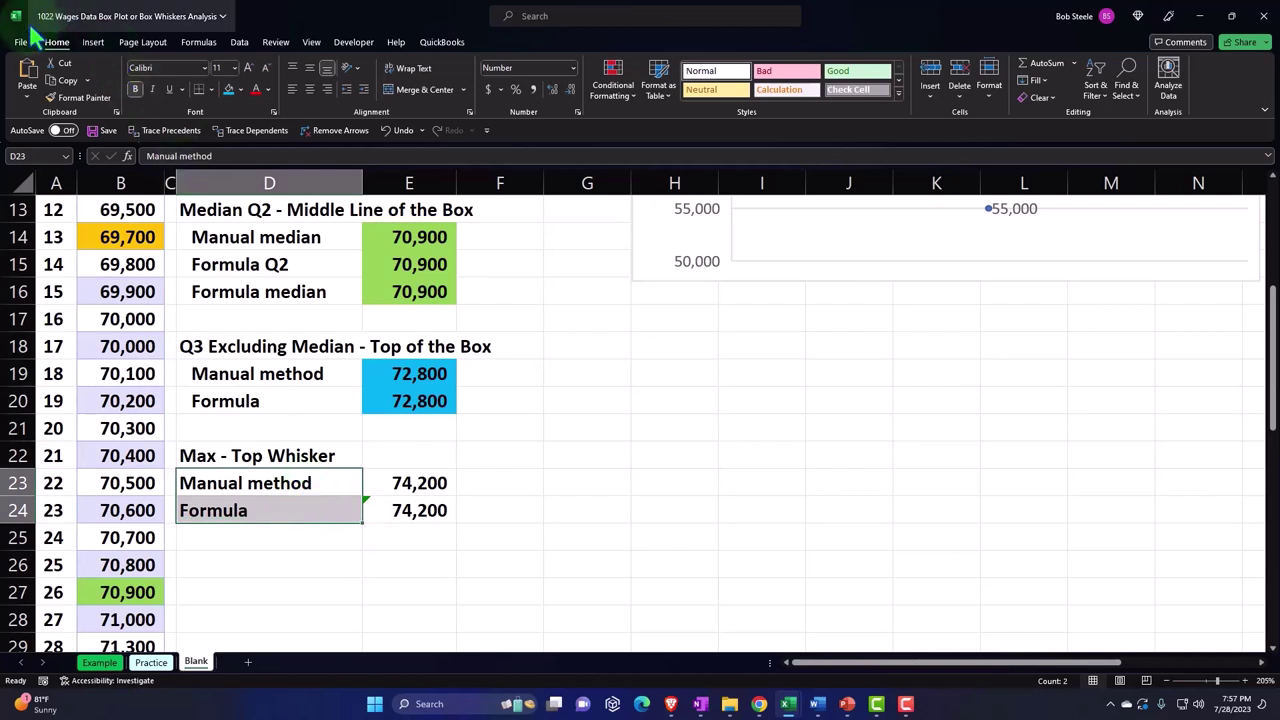
pyautogui.click(364, 92)
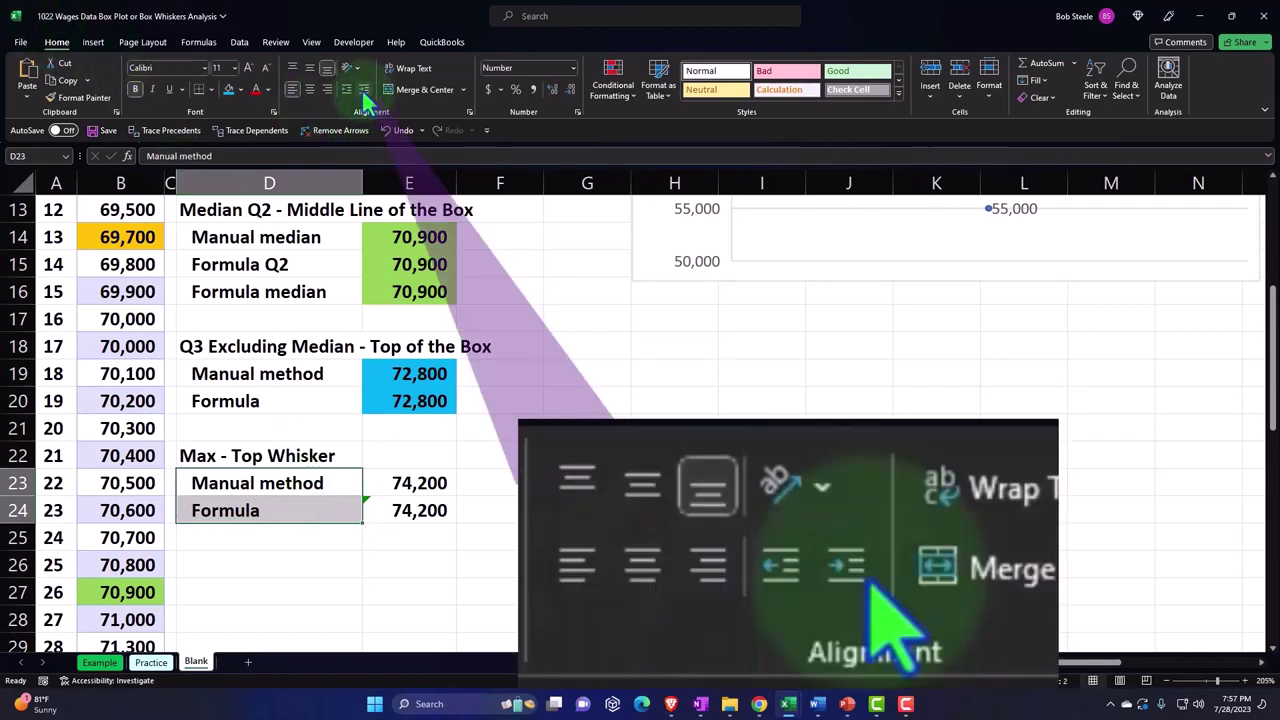
pyautogui.click(705, 354)
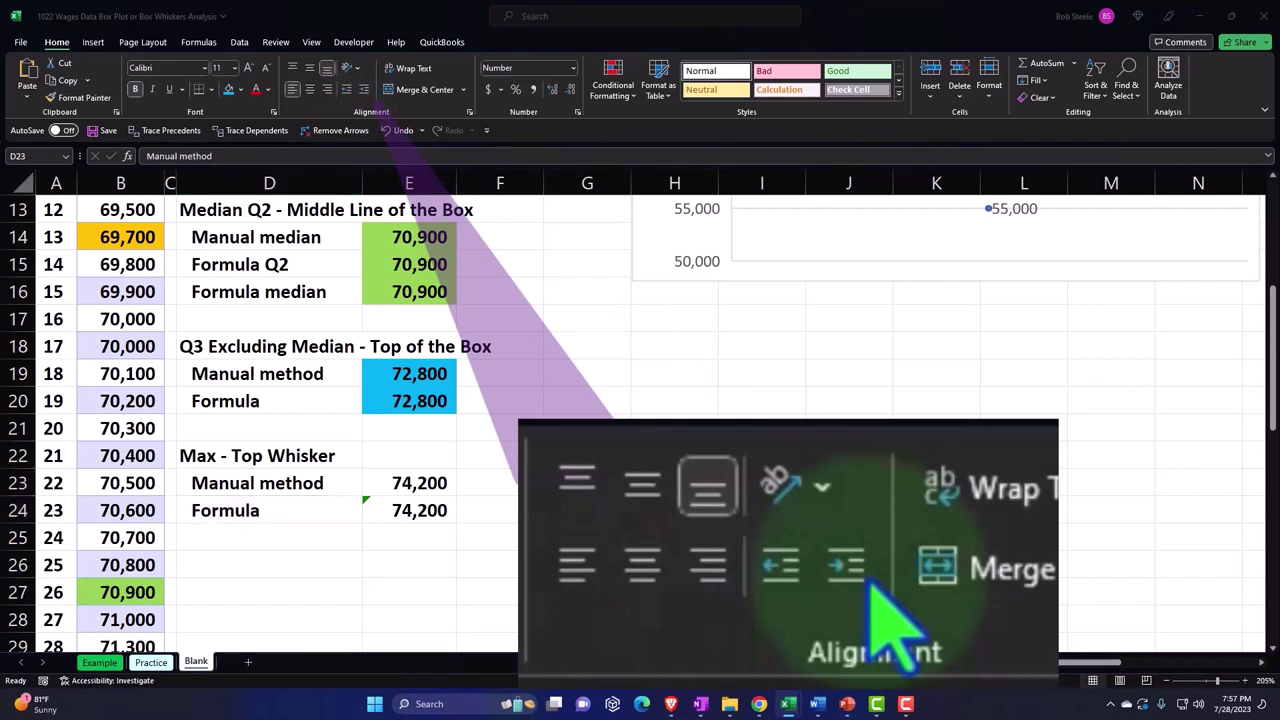
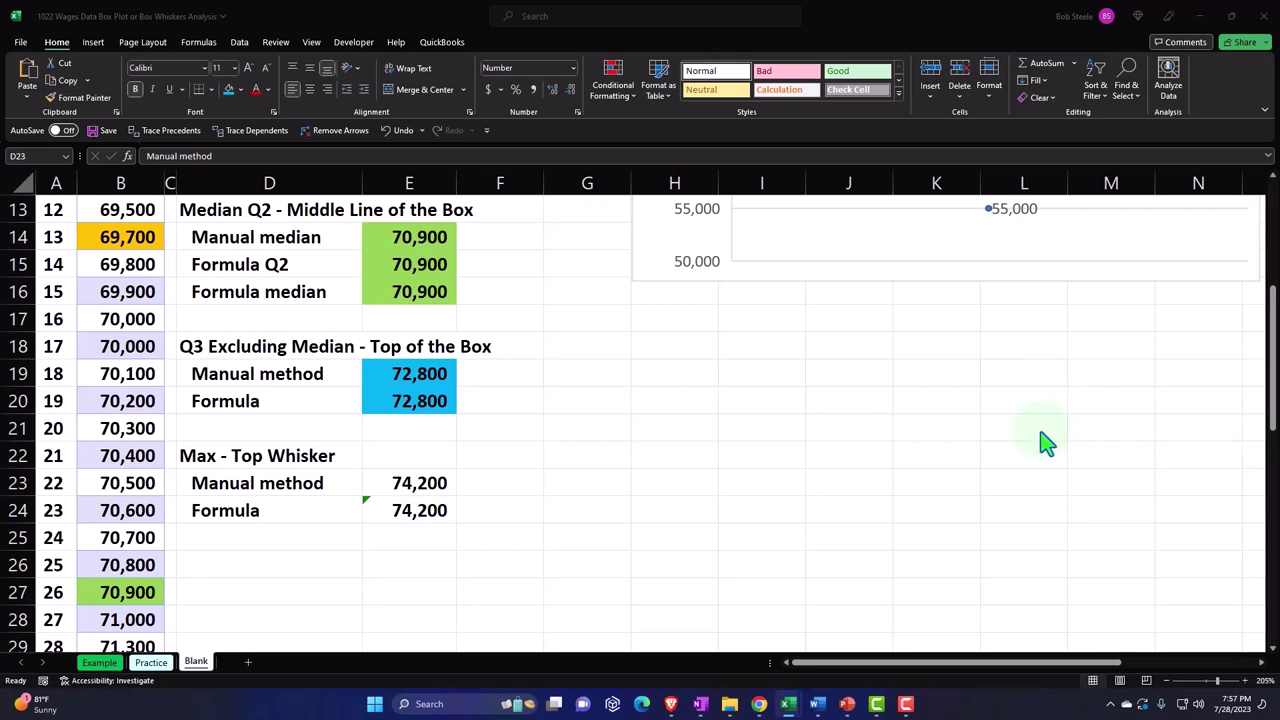
# Check the upper outliers on the box plot and enter the heading "Inter Quartile Range (IQR) (Q3-Q1)" in D26, leaving row 25 blank
pyautogui.scroll(2, 1033, 430)
pyautogui.scroll(2, 1033, 430)
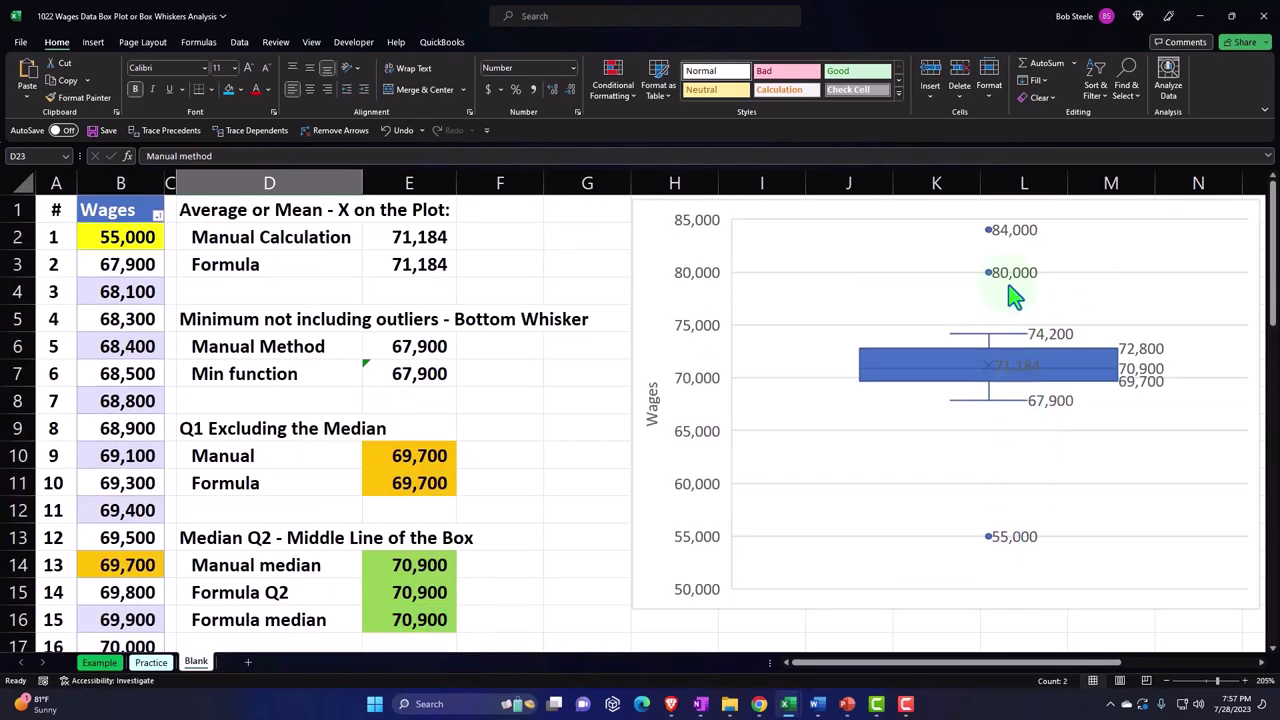
pyautogui.moveTo(1004, 242)
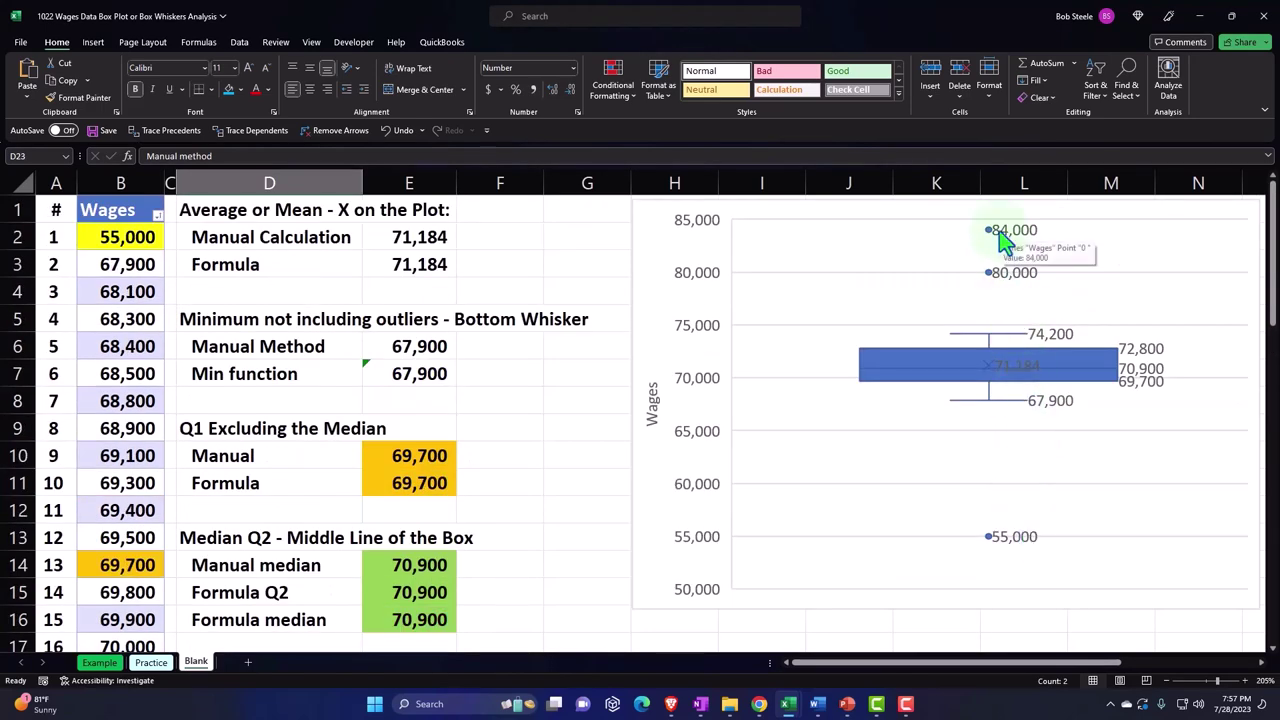
pyautogui.click(416, 408)
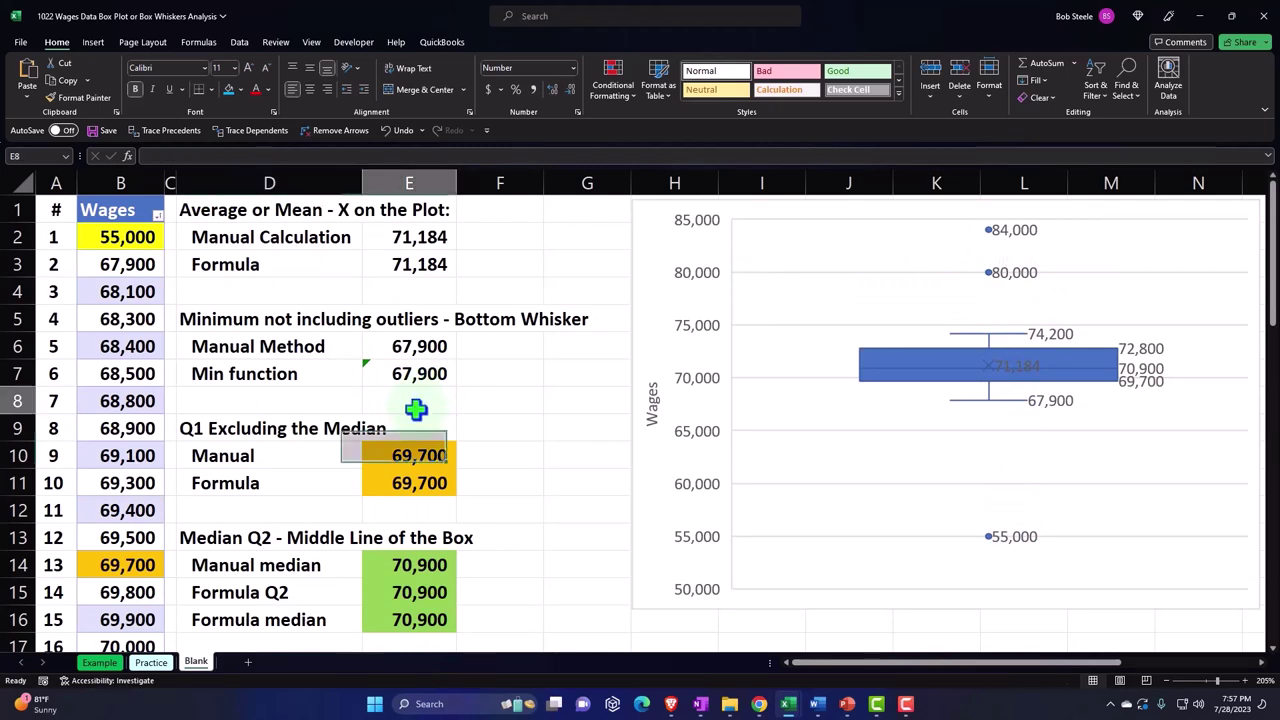
pyautogui.scroll(-4, 417, 402)
pyautogui.scroll(-1, 417, 402)
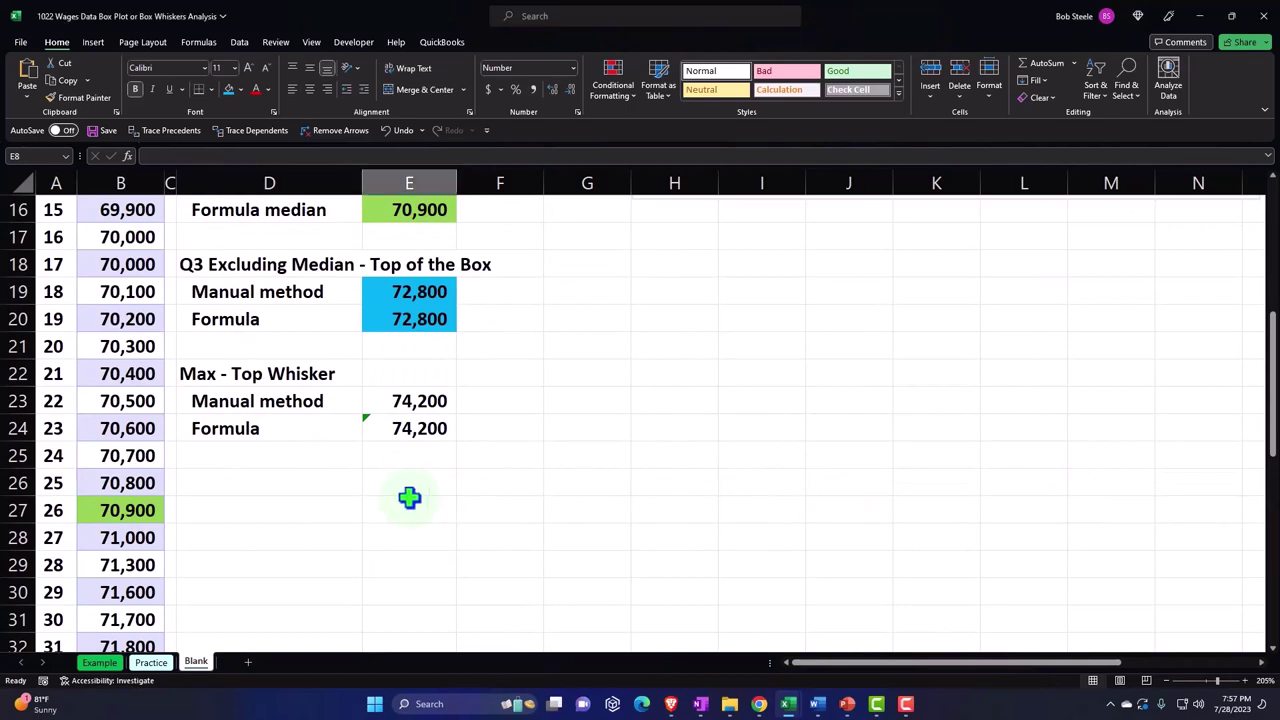
pyautogui.click(277, 486)
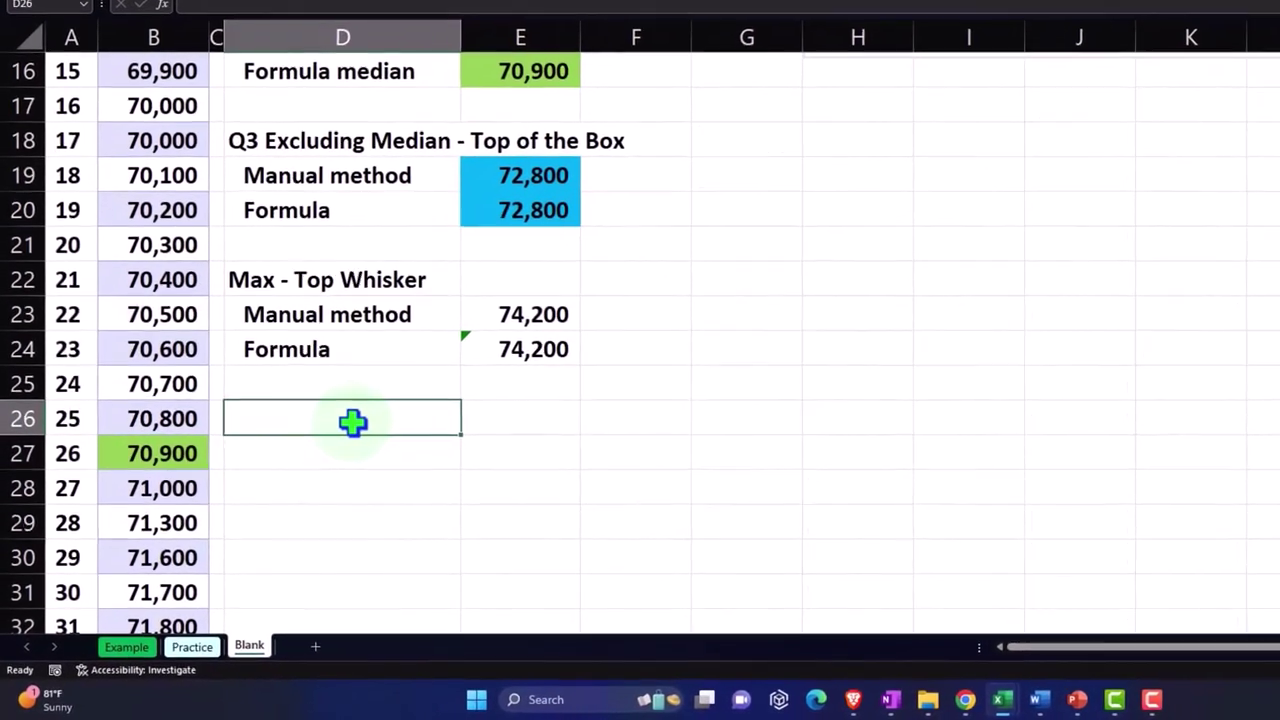
pyautogui.write('Inter ')
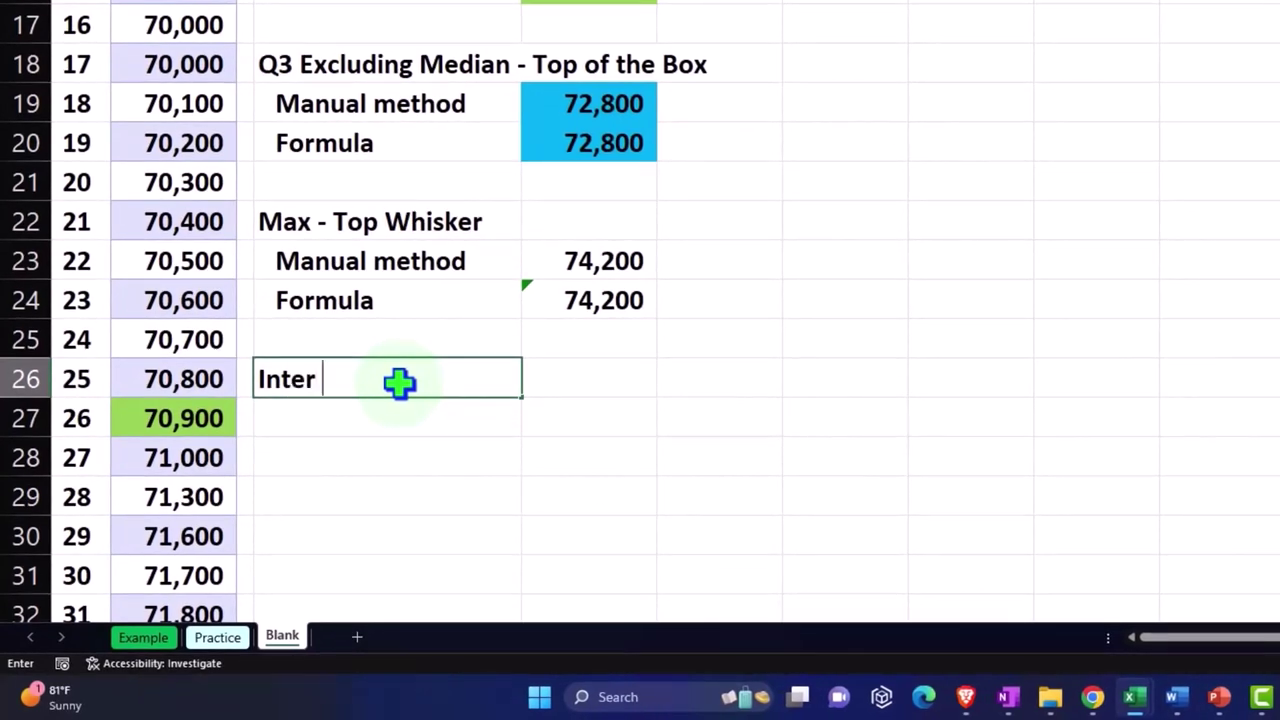
pyautogui.write('Quar')
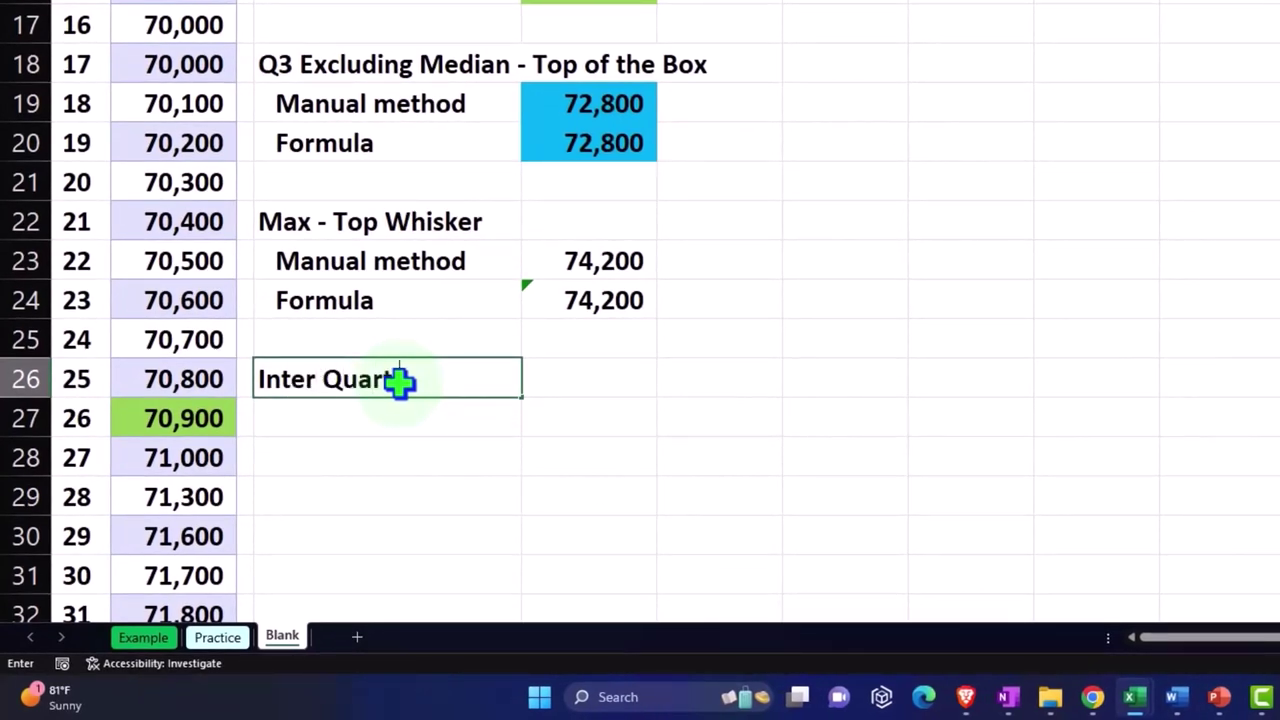
pyautogui.write('tile Range ')
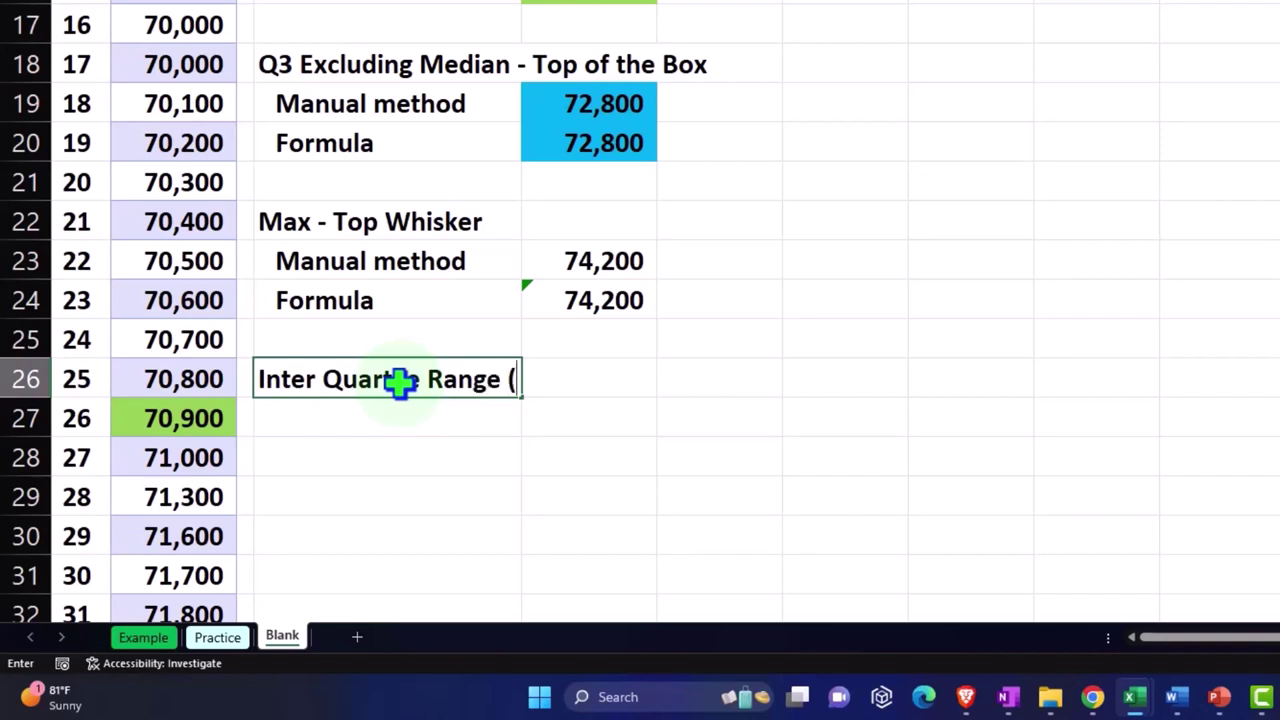
pyautogui.write('(IQR 89')
pyautogui.press('BackSpace')
pyautogui.press('BackSpace')
pyautogui.press('BackSpace')
pyautogui.write(')')
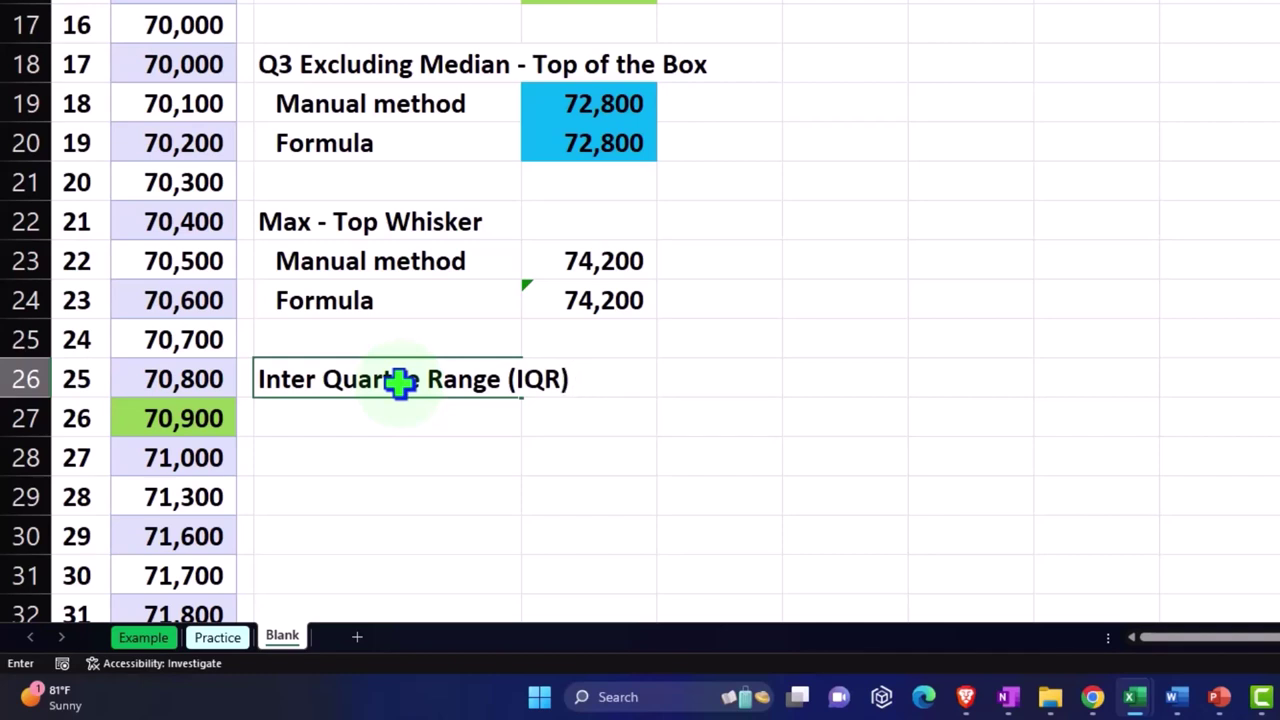
pyautogui.write(' (Q')
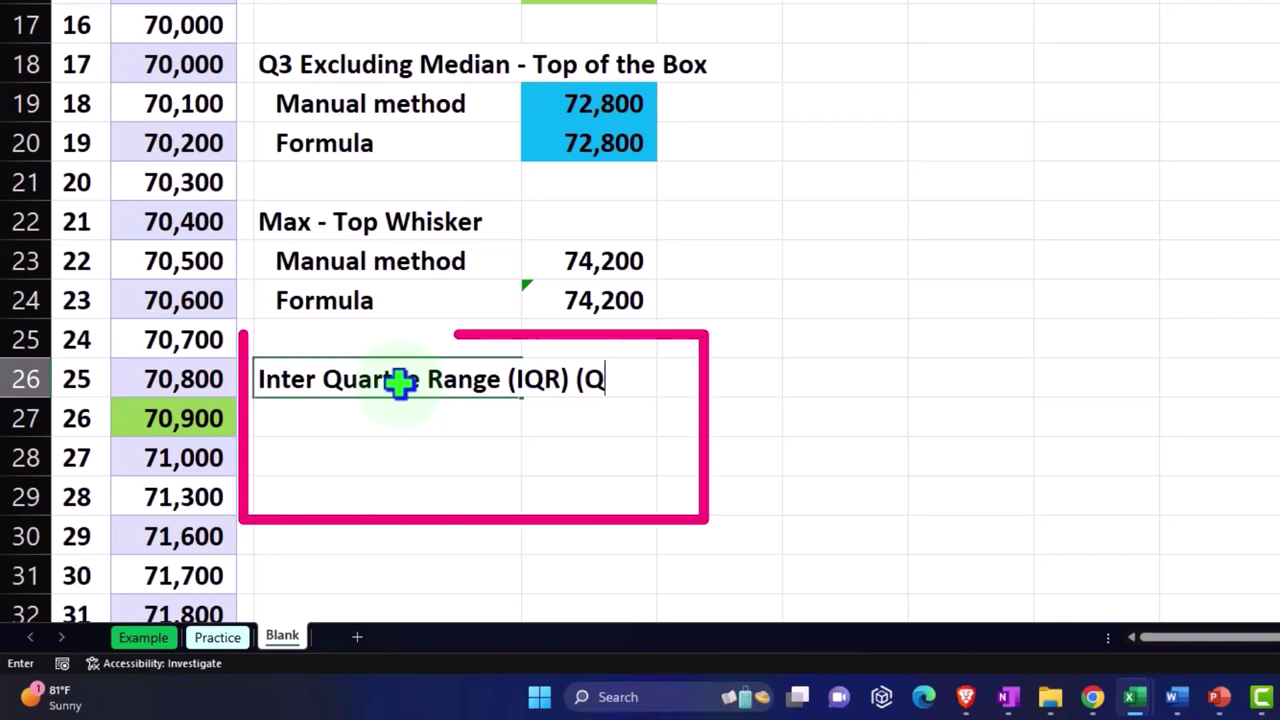
pyautogui.write('3')
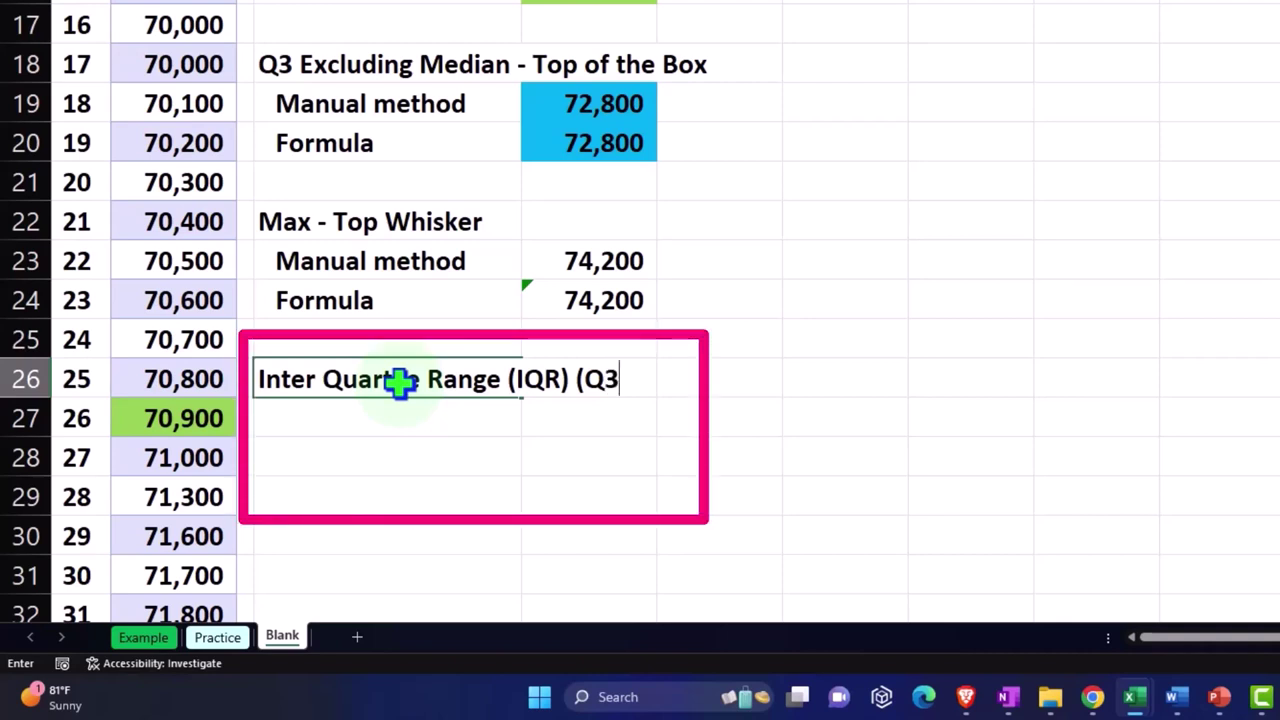
pyautogui.write('-Q1)')
pyautogui.press('Return')
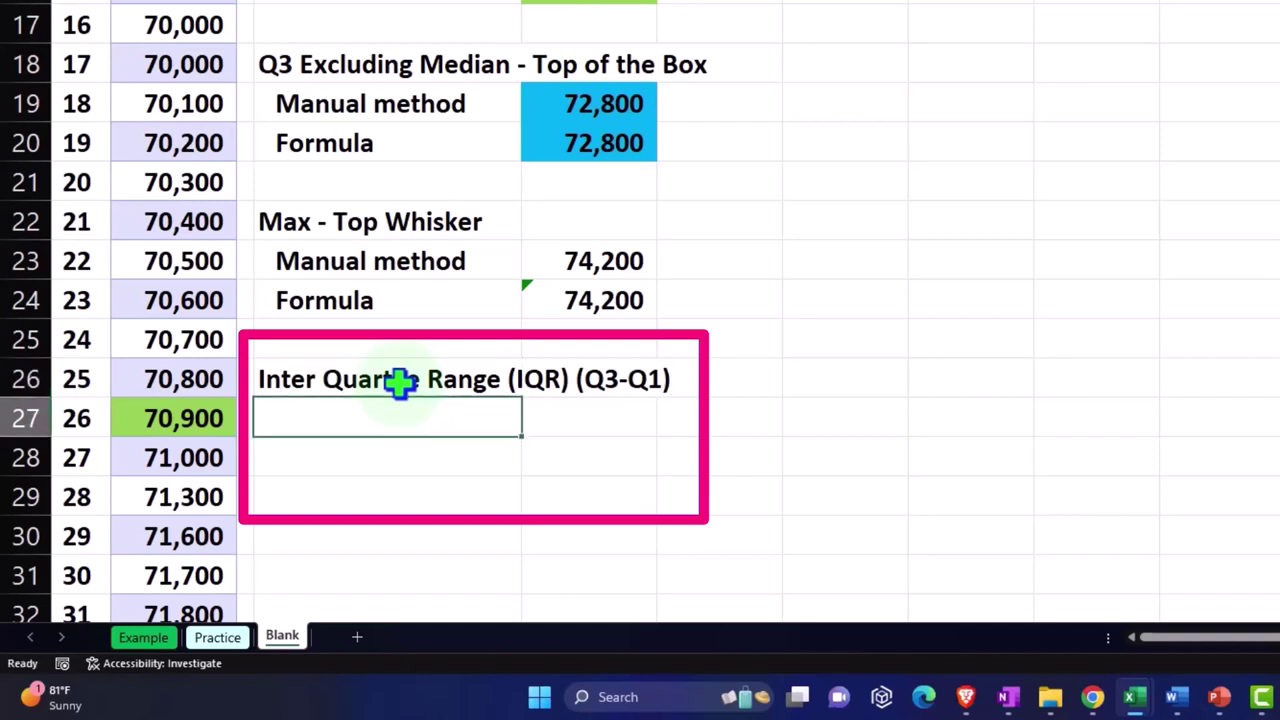
# Enter the label "IQR" in D27 and =E19-E10 in E27 to subtract Q1 from Q3
pyautogui.write('IQ')
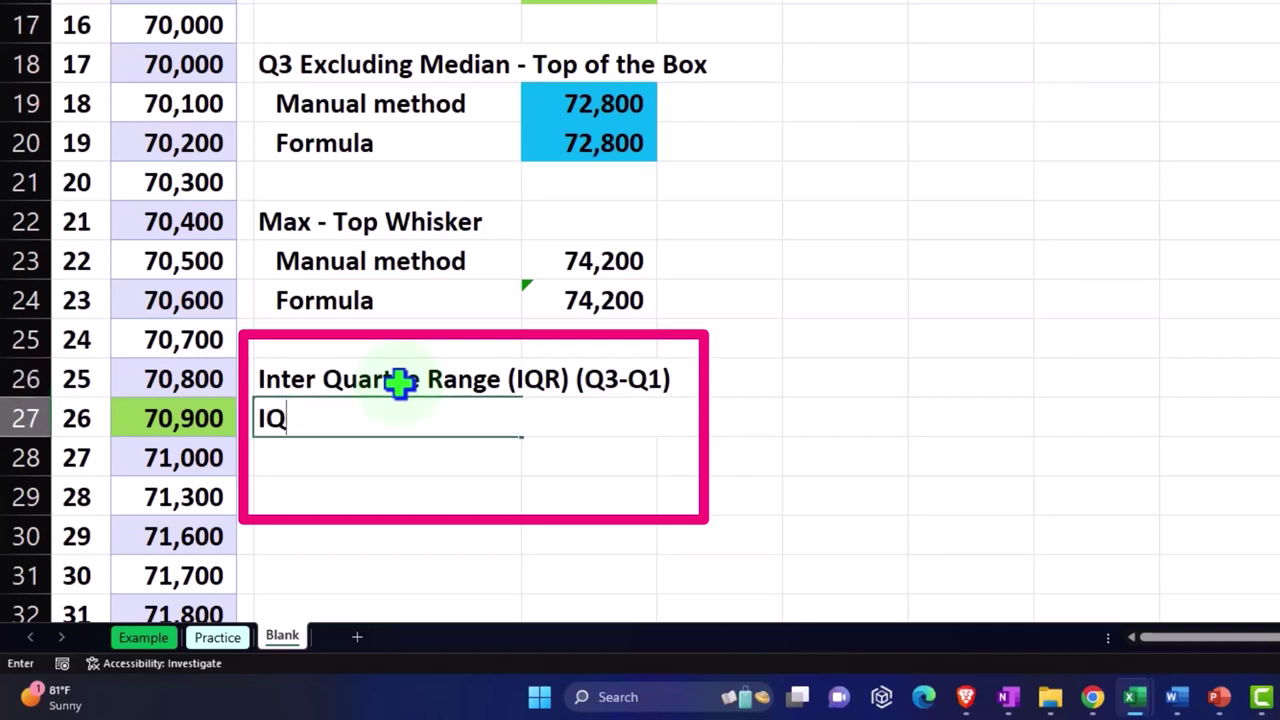
pyautogui.write('R')
pyautogui.press('Tab')
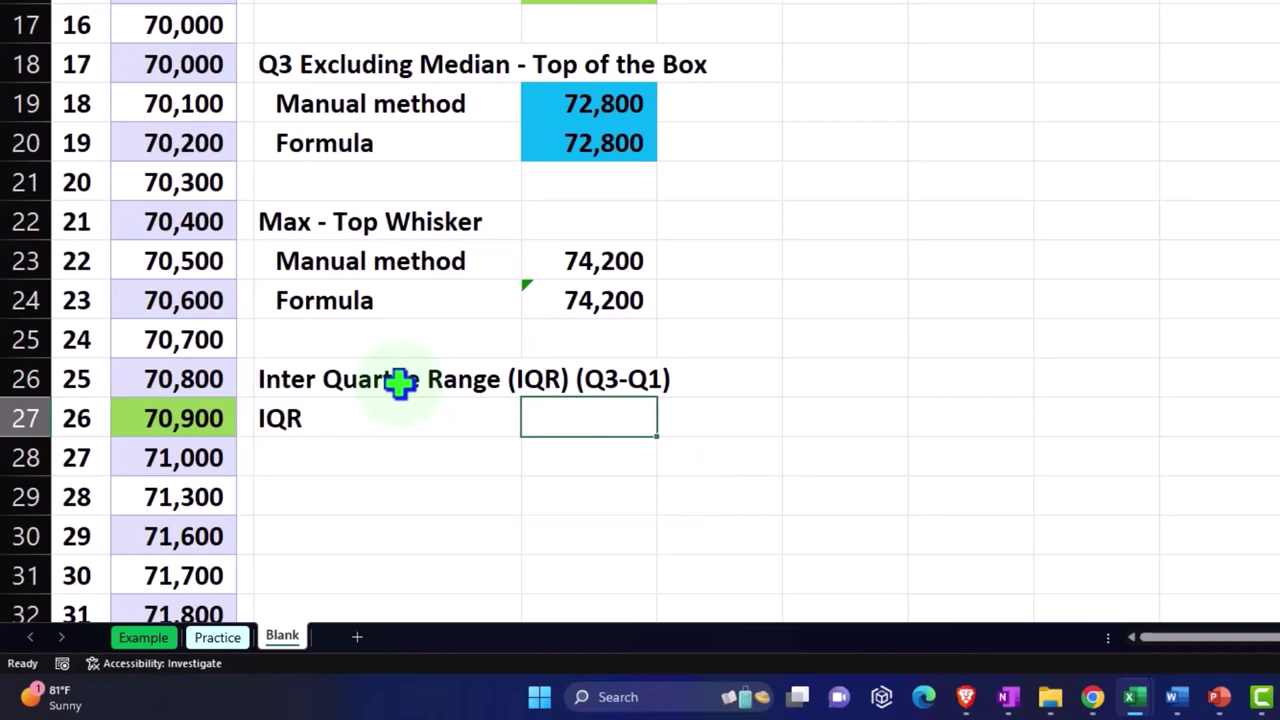
pyautogui.write('=')
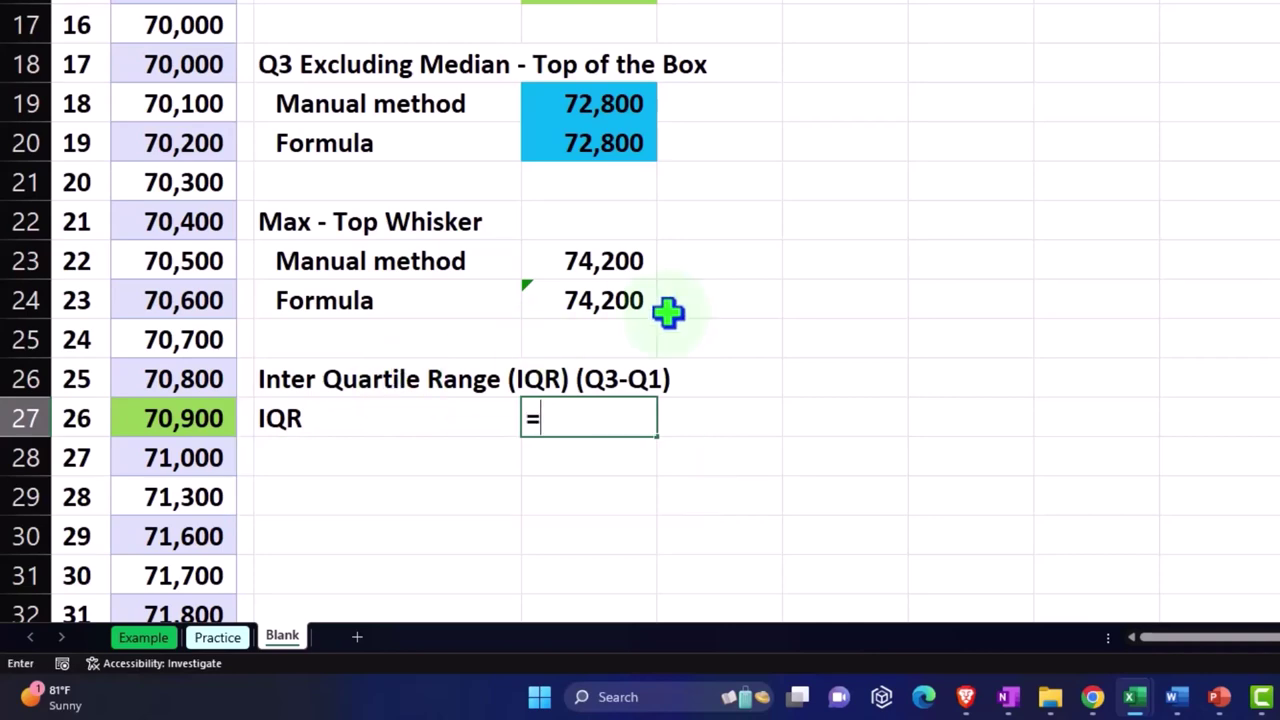
pyautogui.scroll(2, 669, 308)
pyautogui.click(645, 336)
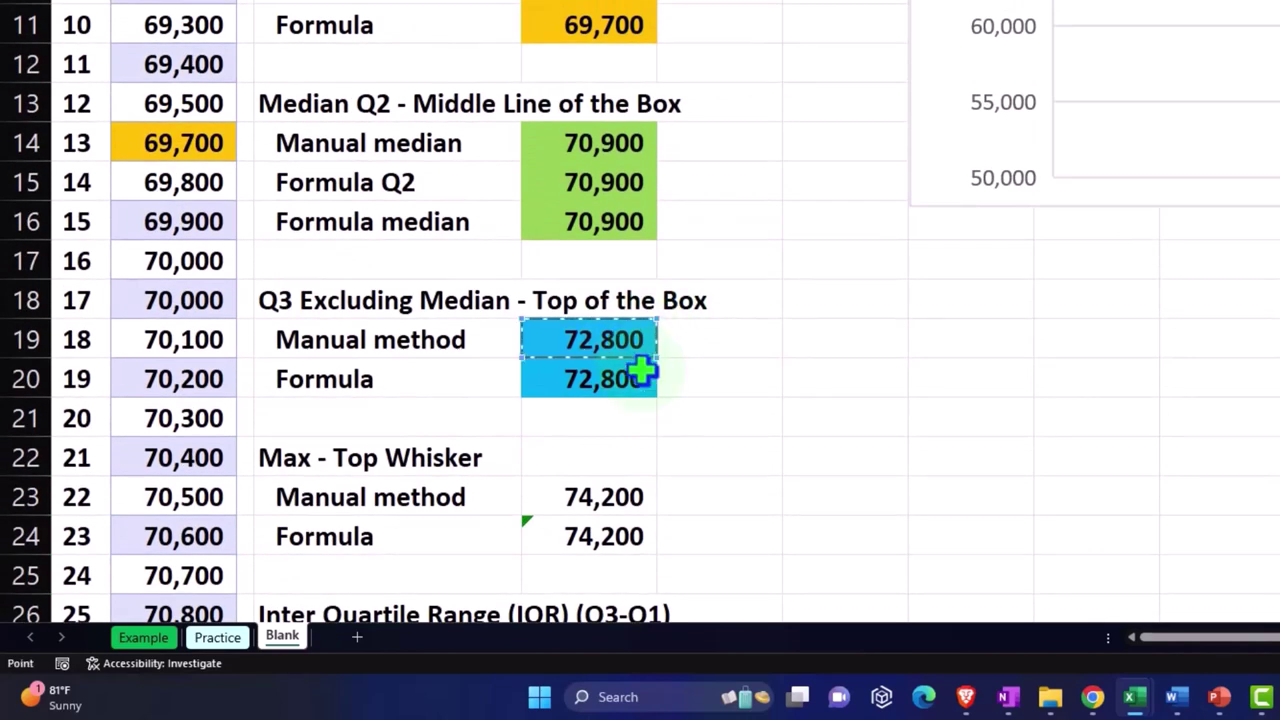
pyautogui.write('-')
pyautogui.scroll(2, 642, 370)
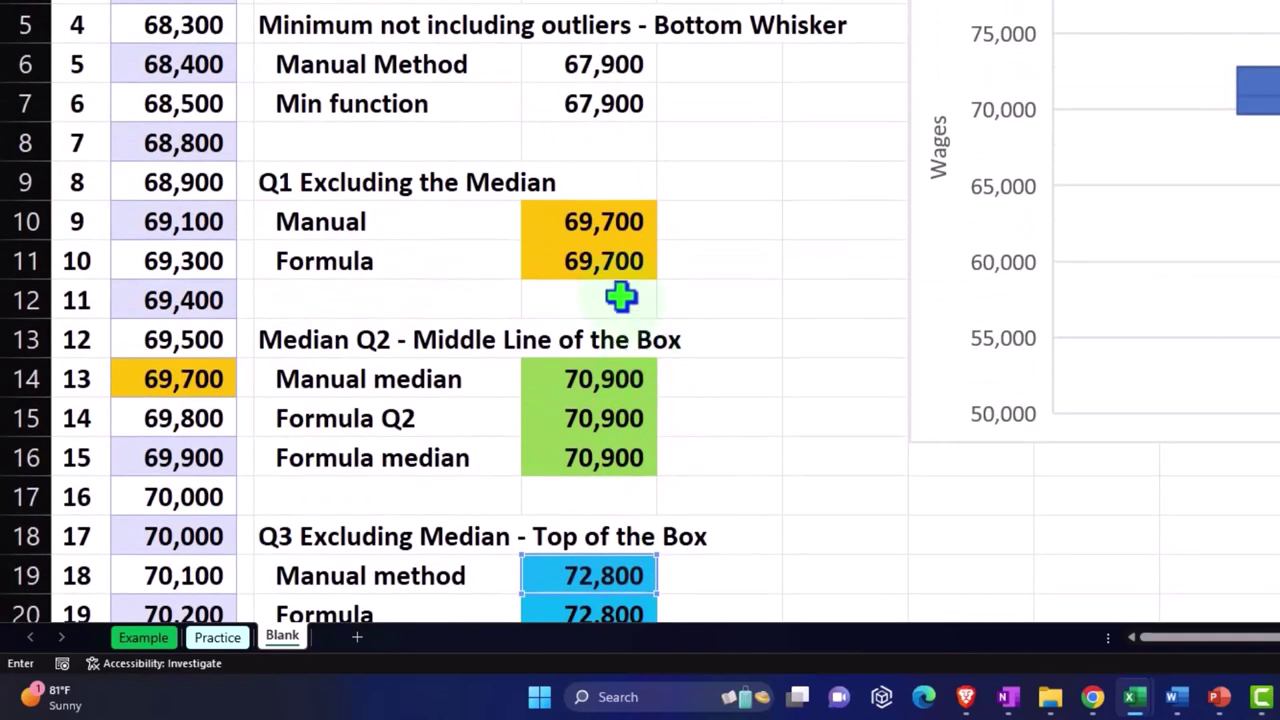
pyautogui.click(600, 220)
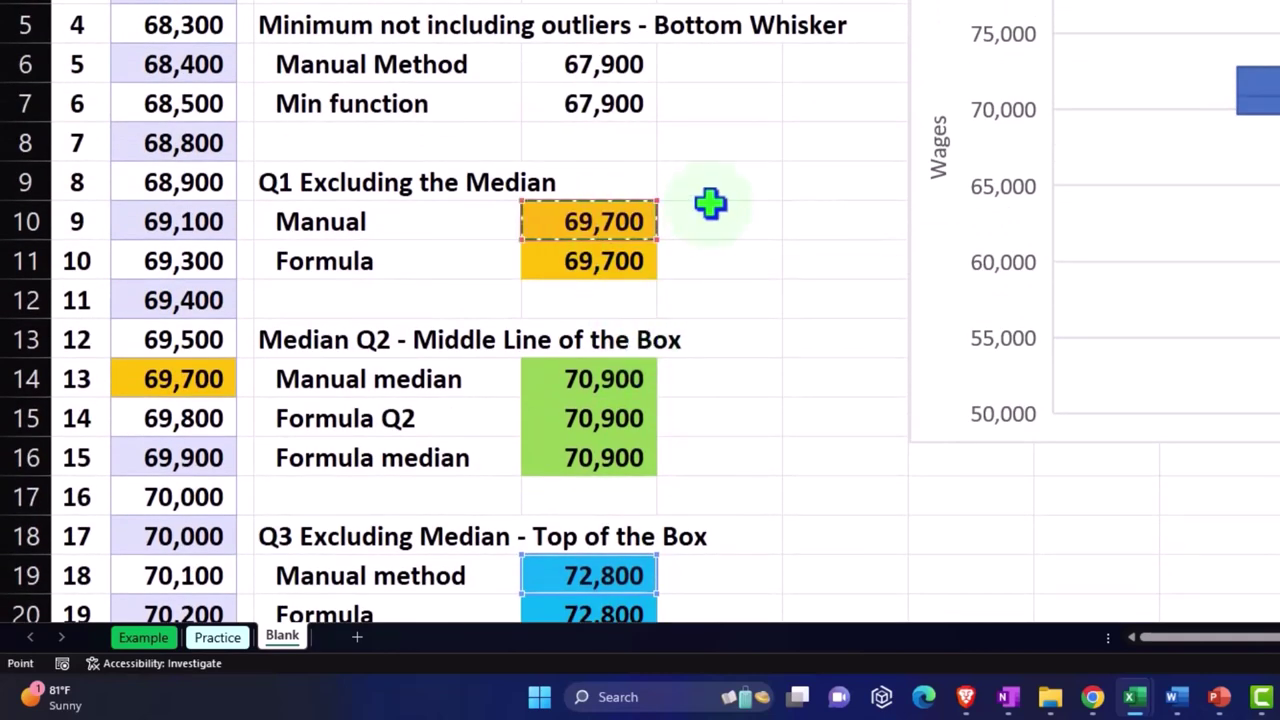
pyautogui.press('Return')
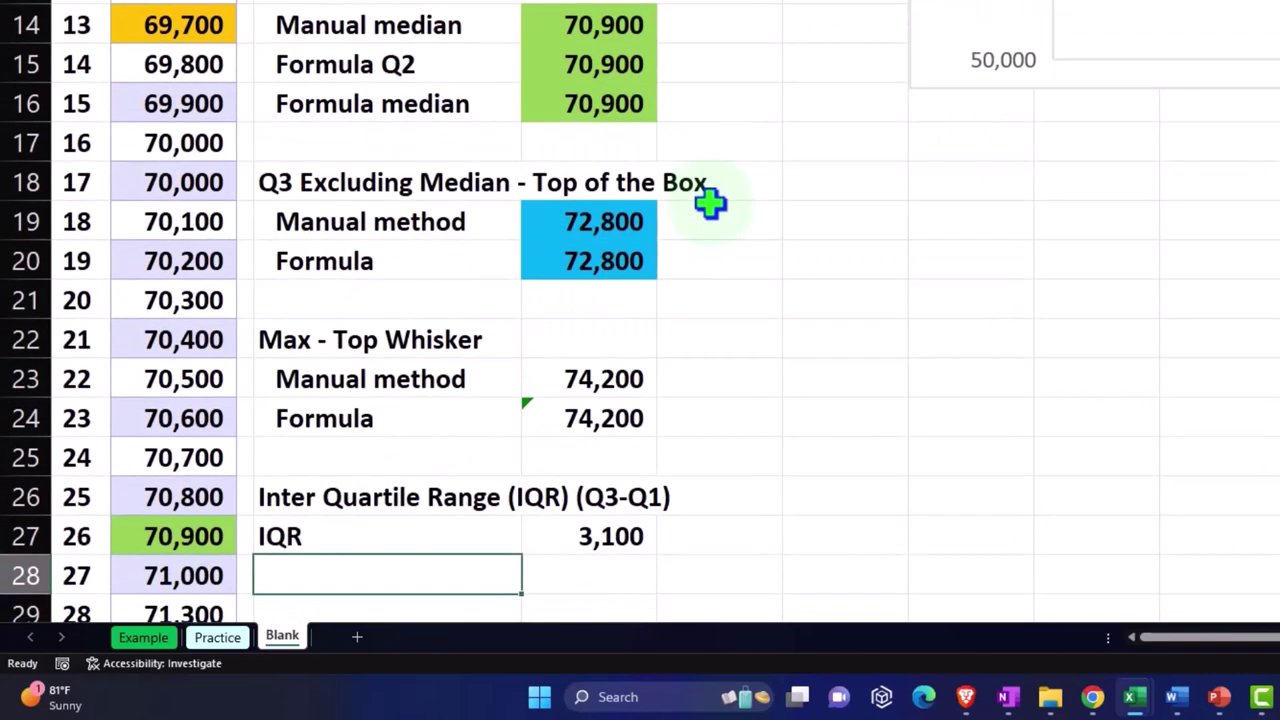
pyautogui.scroll(-1, 710, 203)
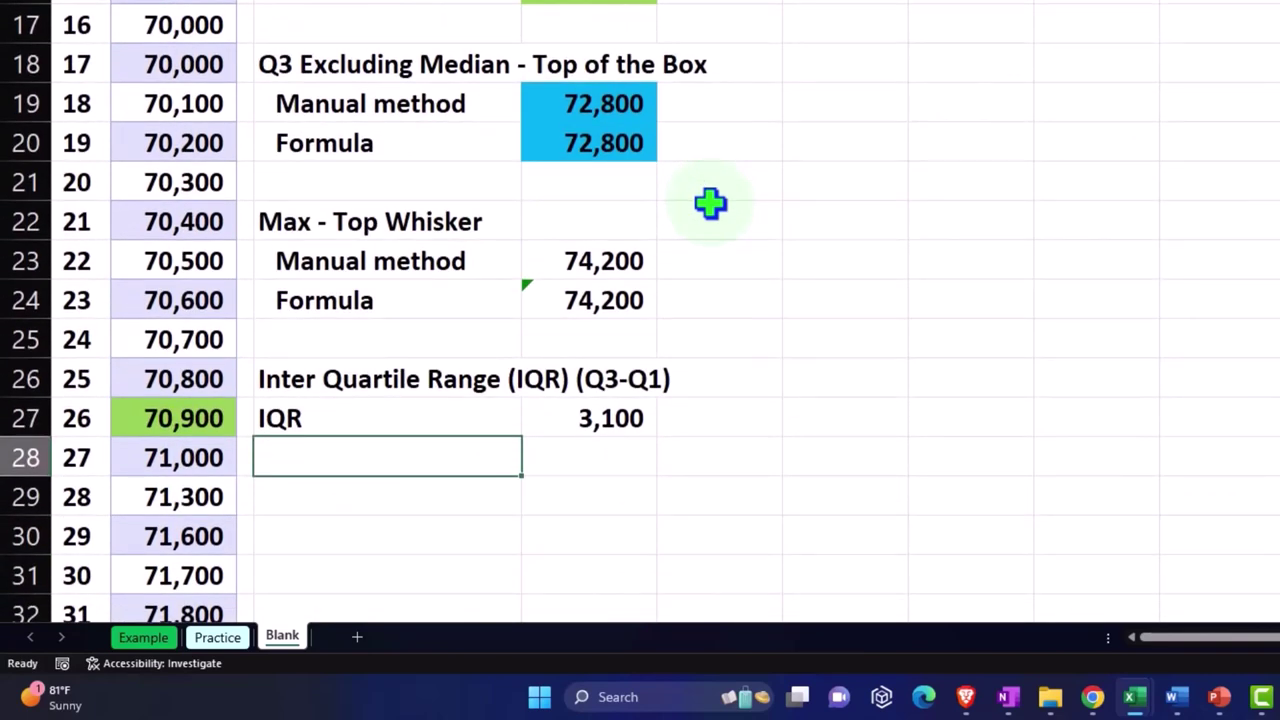
# Enter the heading "Lower Outlier Limit Q1-(IQR x 1.5) - Dots" in D29, leaving row 28 blank
pyautogui.click(389, 495)
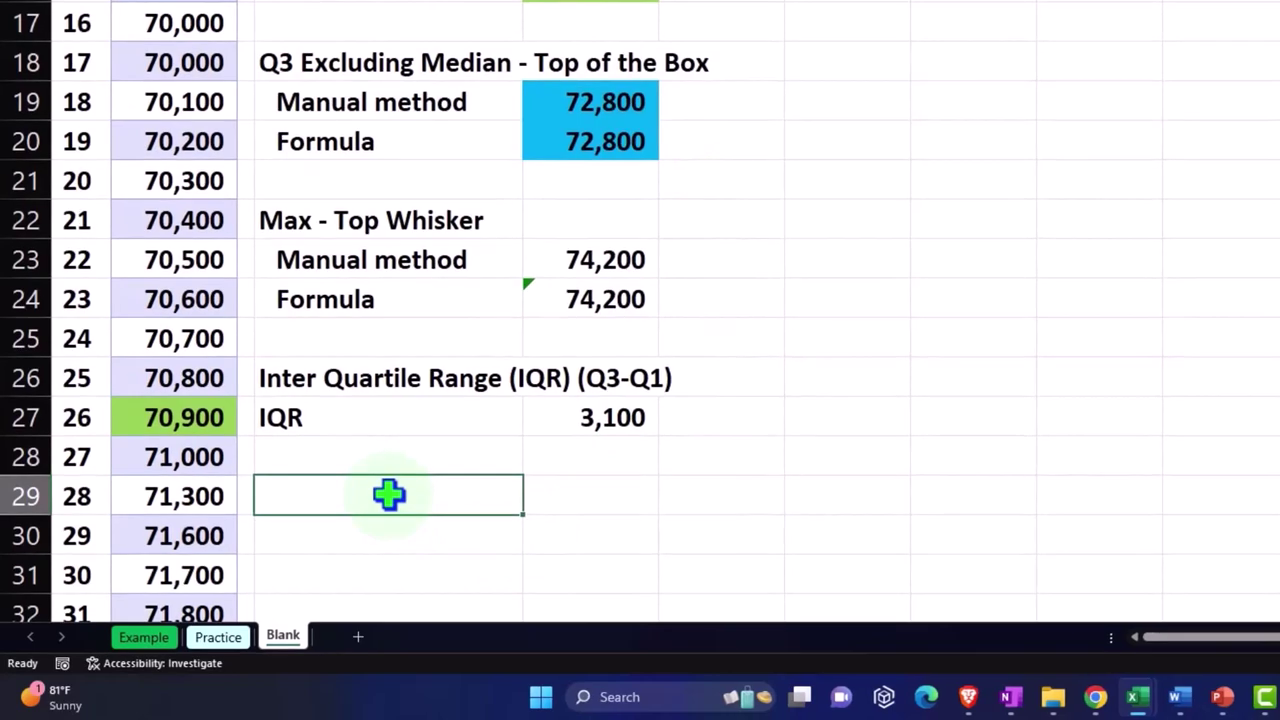
pyautogui.write('Lower')
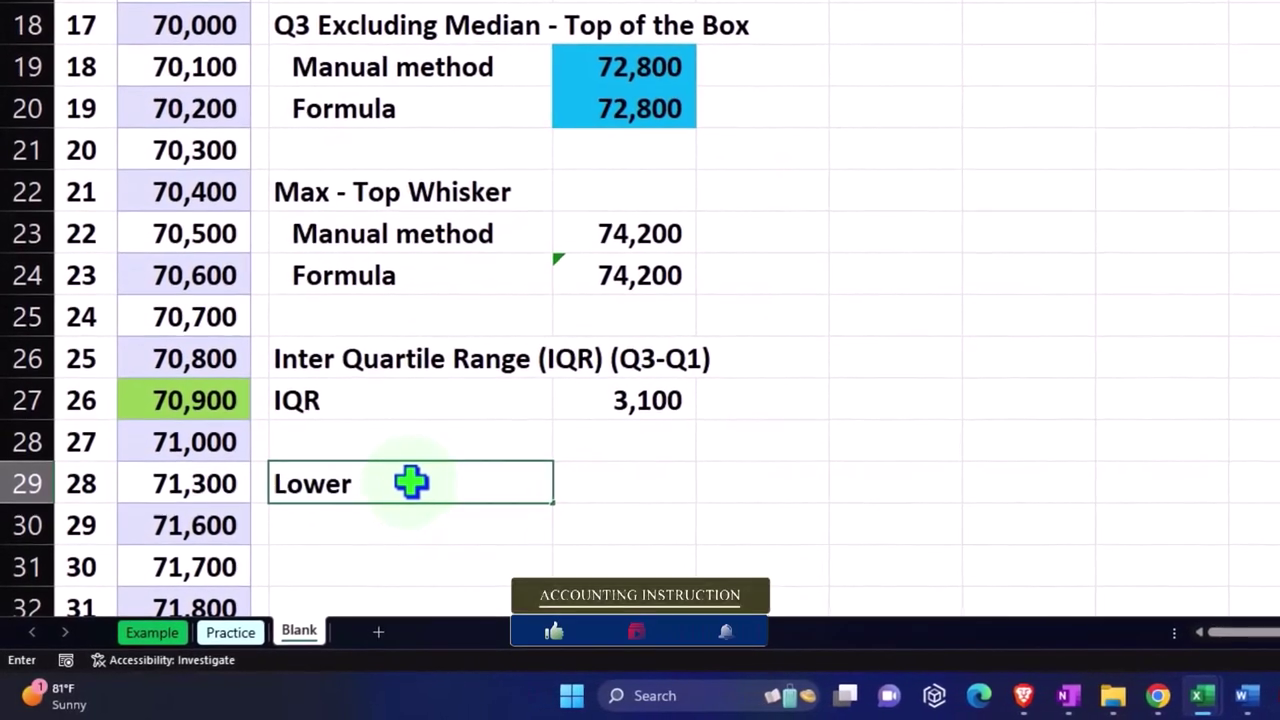
pyautogui.write(' IQ')
pyautogui.press('BackSpace')
pyautogui.press('BackSpace')
pyautogui.press('BackSpace')
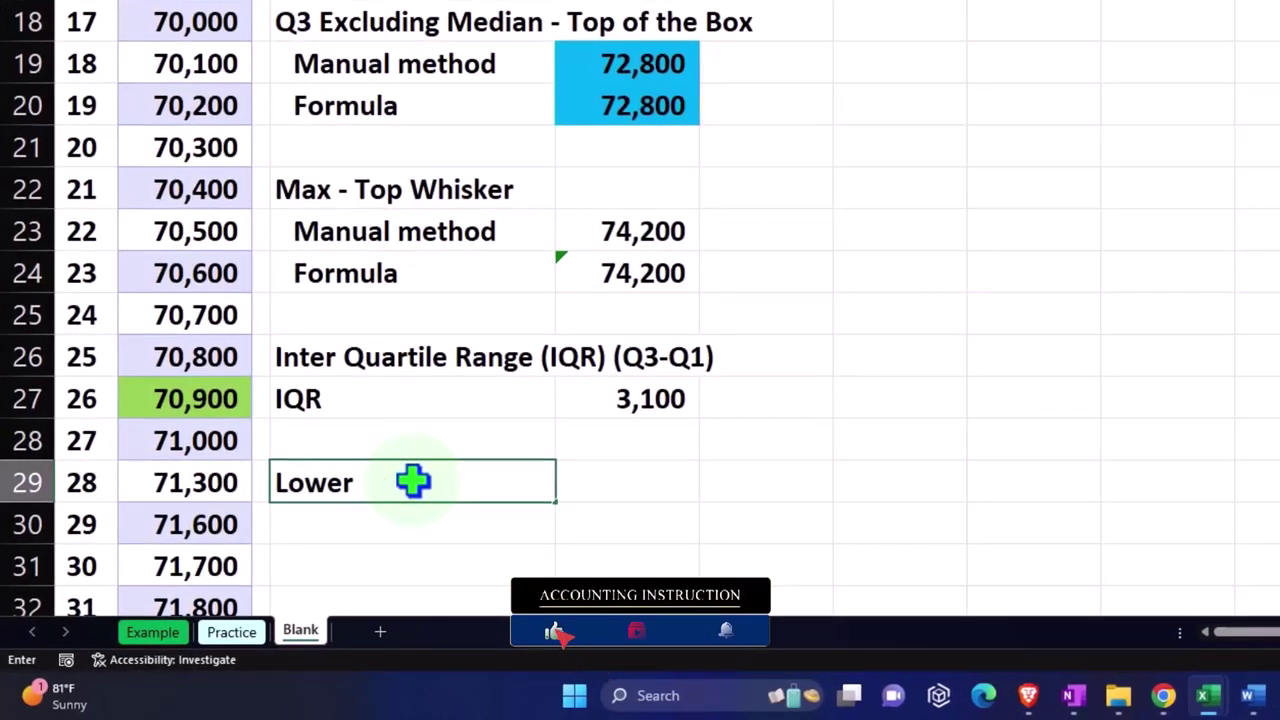
pyautogui.write('Outer')
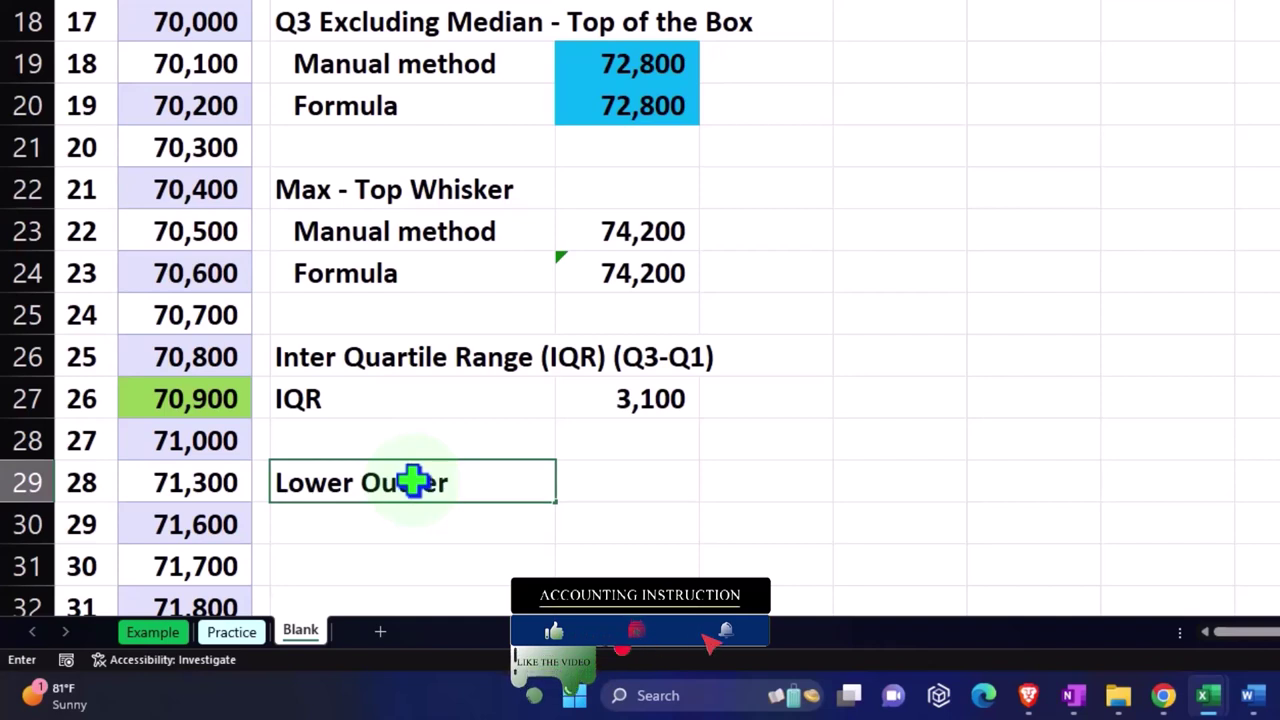
pyautogui.write(' Limit')
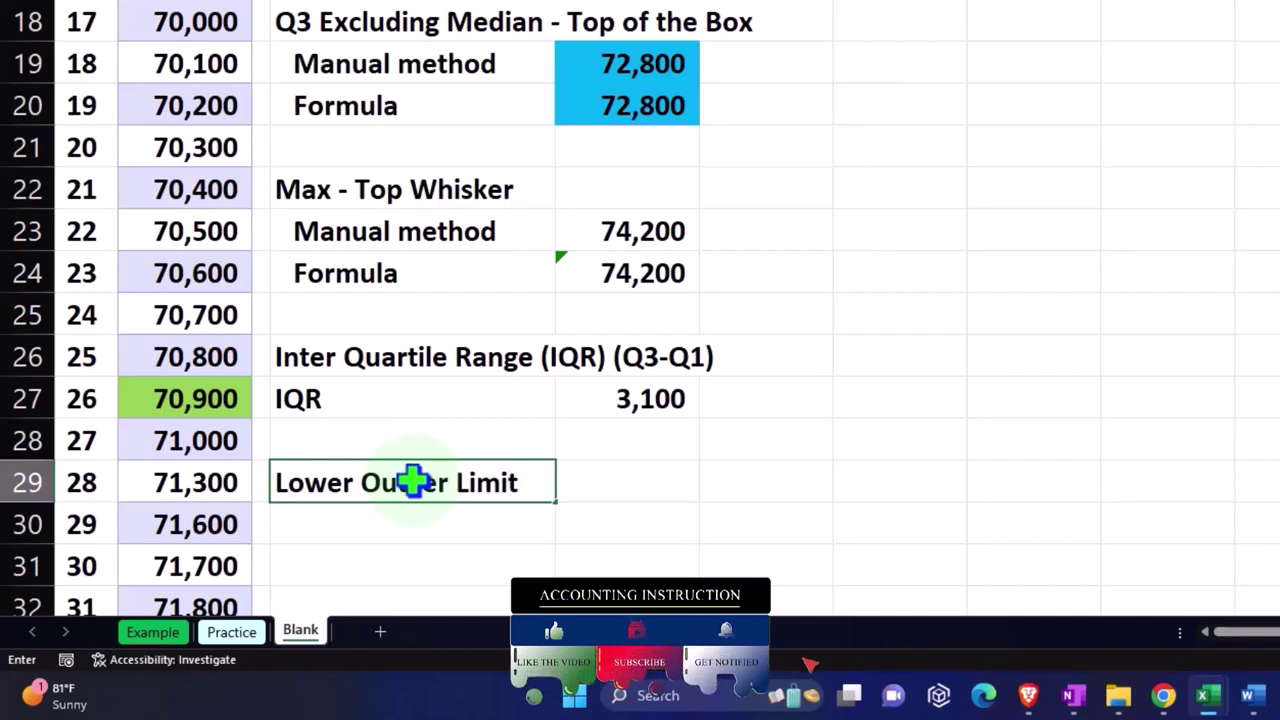
pyautogui.write(' Q')
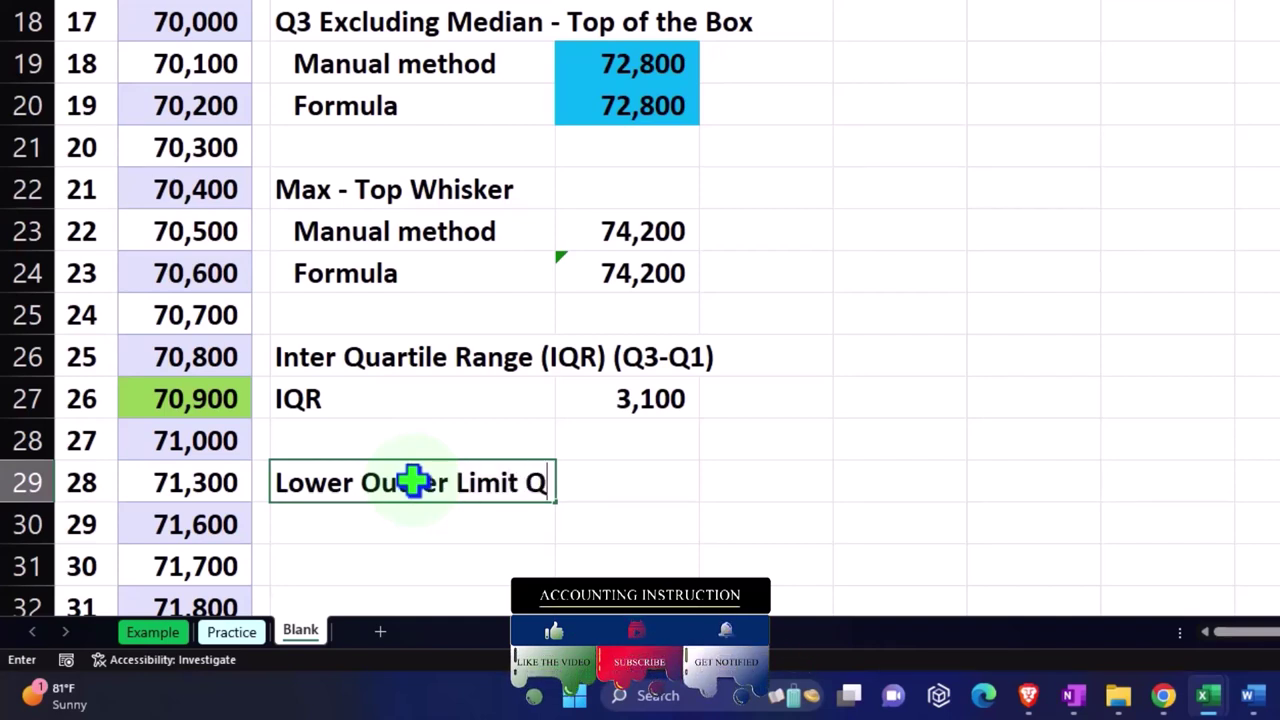
pyautogui.write('1')
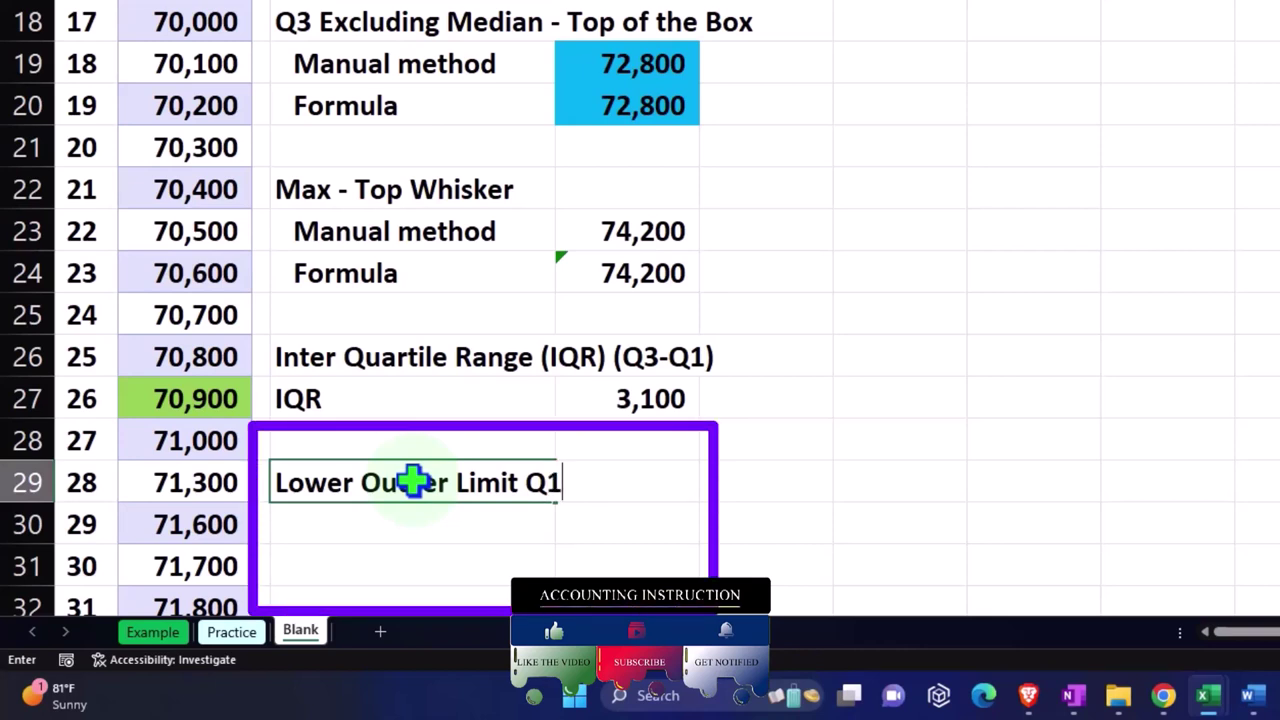
pyautogui.write('-(')
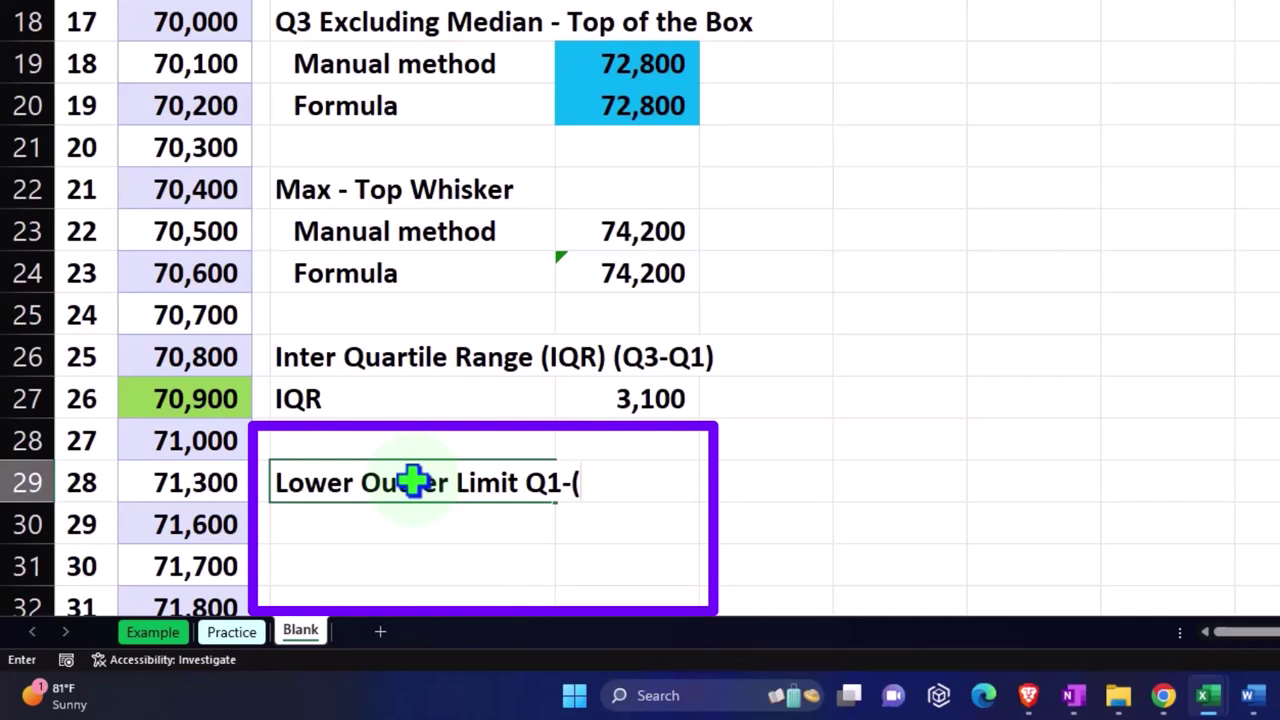
pyautogui.write('IQR x')
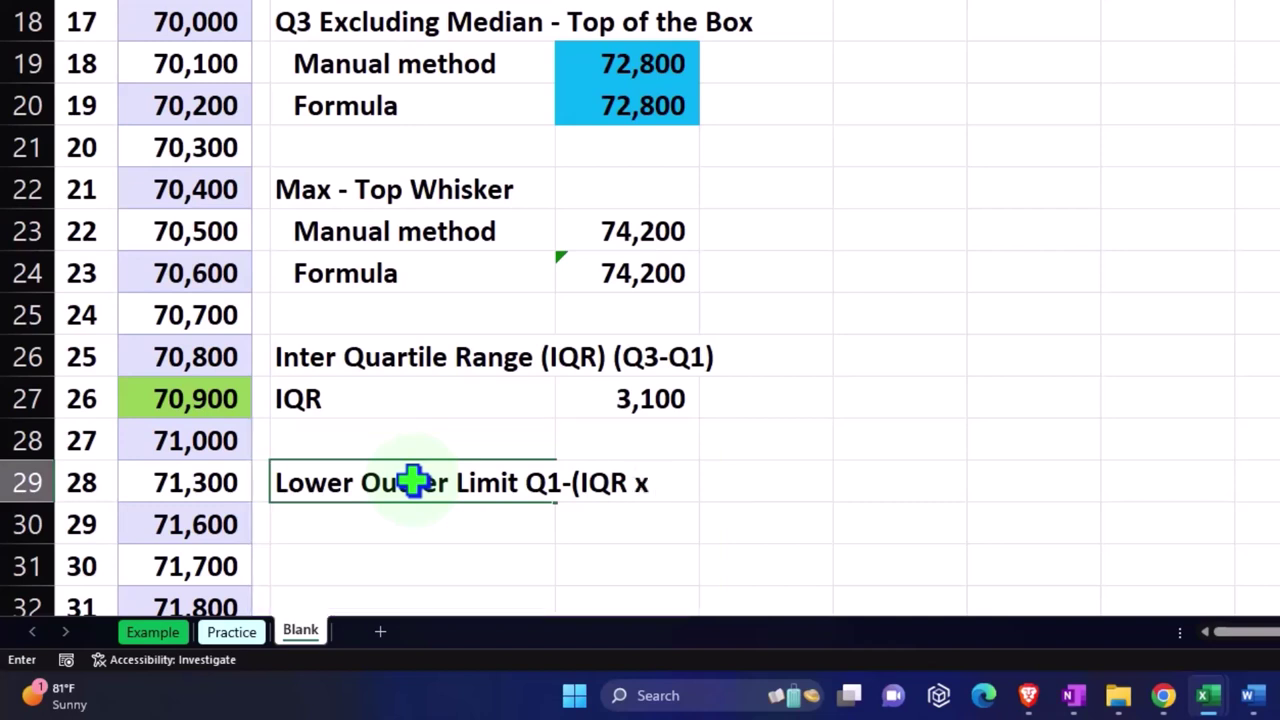
pyautogui.write(' 1.5) - Dots')
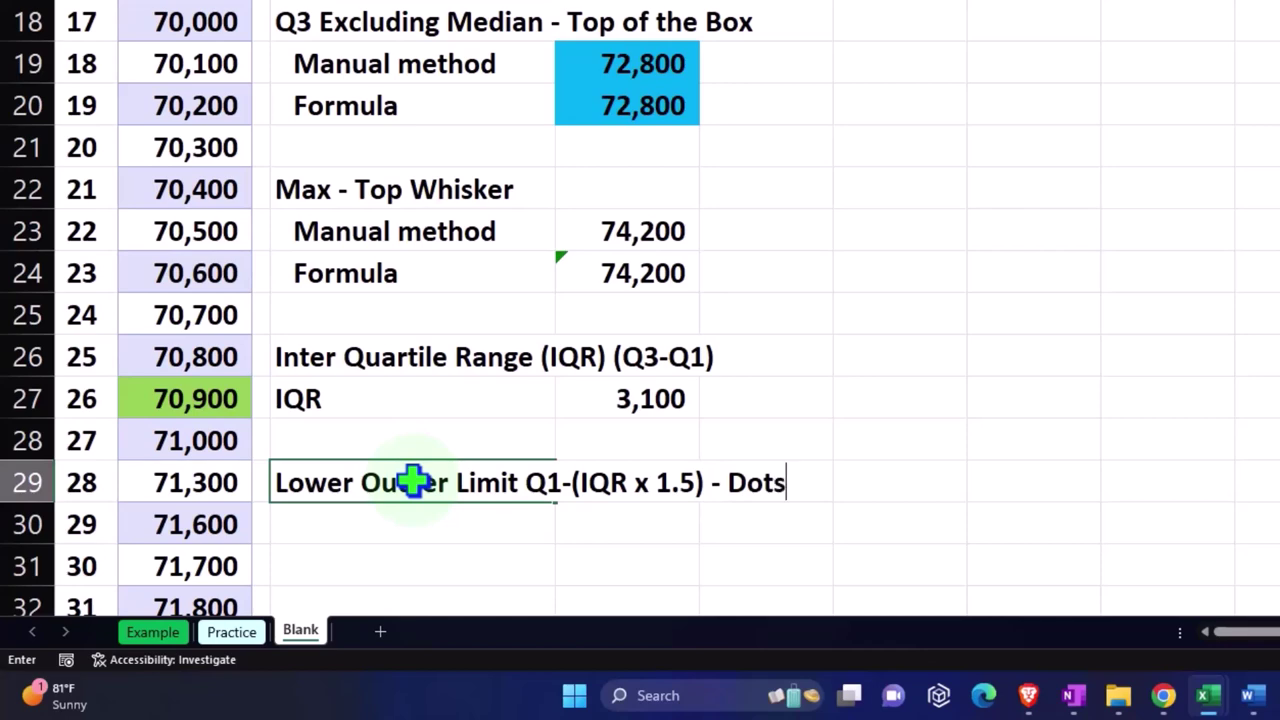
pyautogui.press('Return')
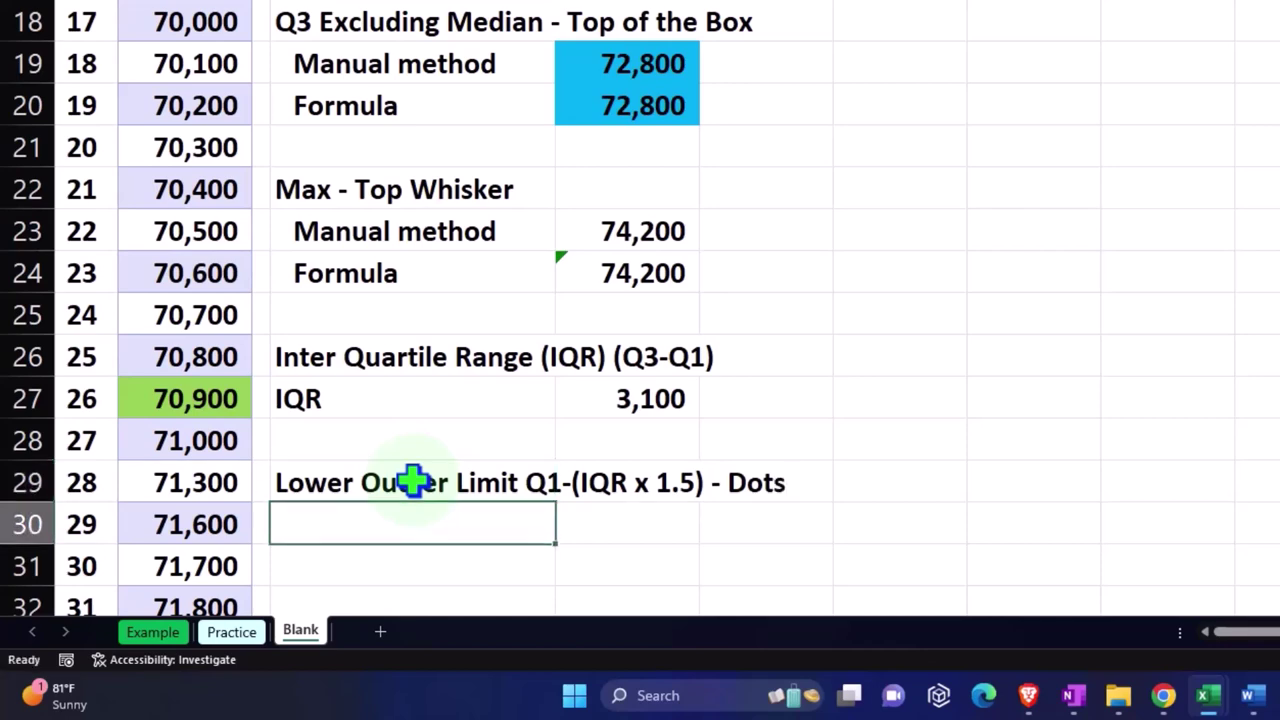
# Enter the label "Lower limit" in D30 under the lower outlier heading
pyautogui.write('Lower Limi')
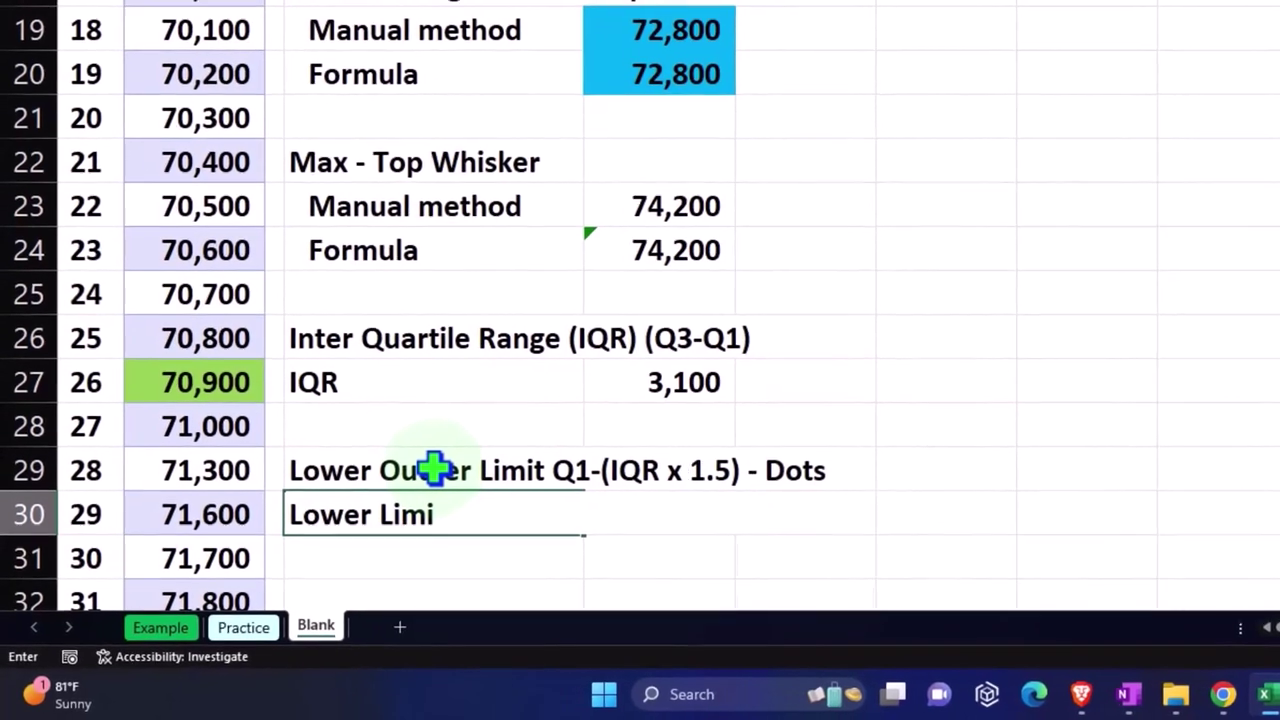
pyautogui.press('BackSpace')
pyautogui.press('BackSpace')
pyautogui.press('BackSpace')
pyautogui.press('BackSpace')
pyautogui.press('BackSpace')
pyautogui.write('limit')
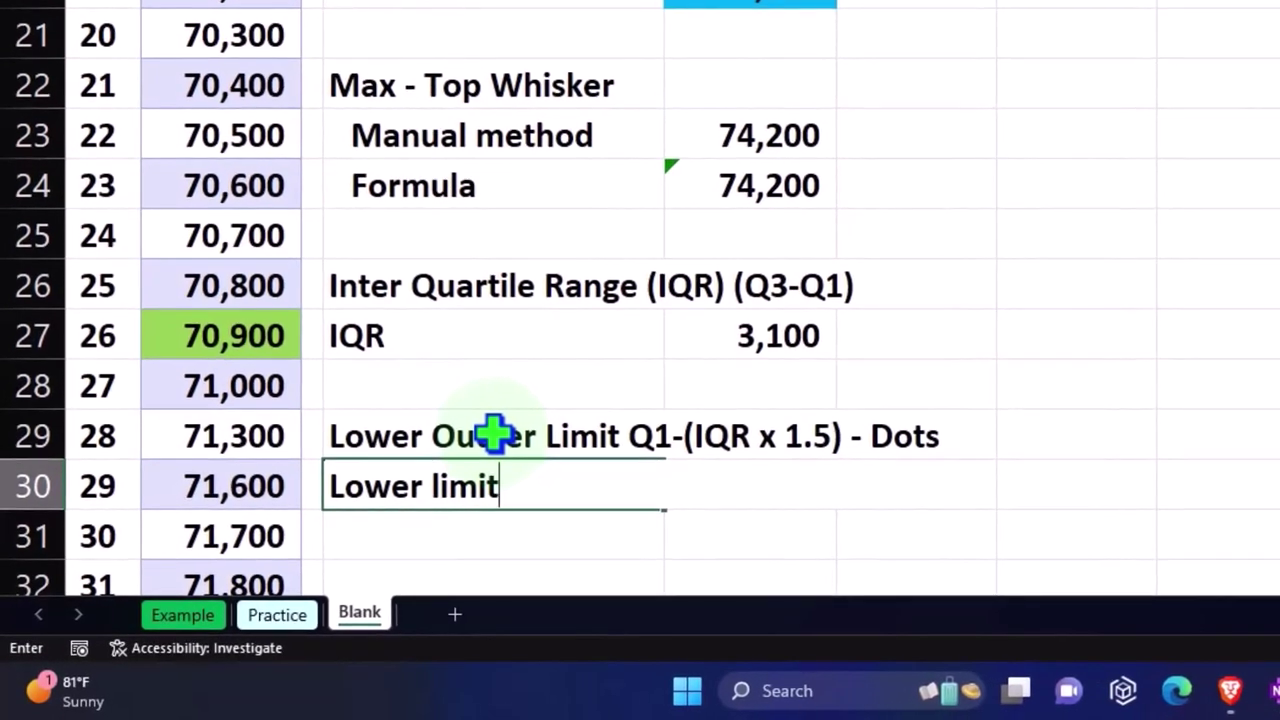
pyautogui.press('Tab')
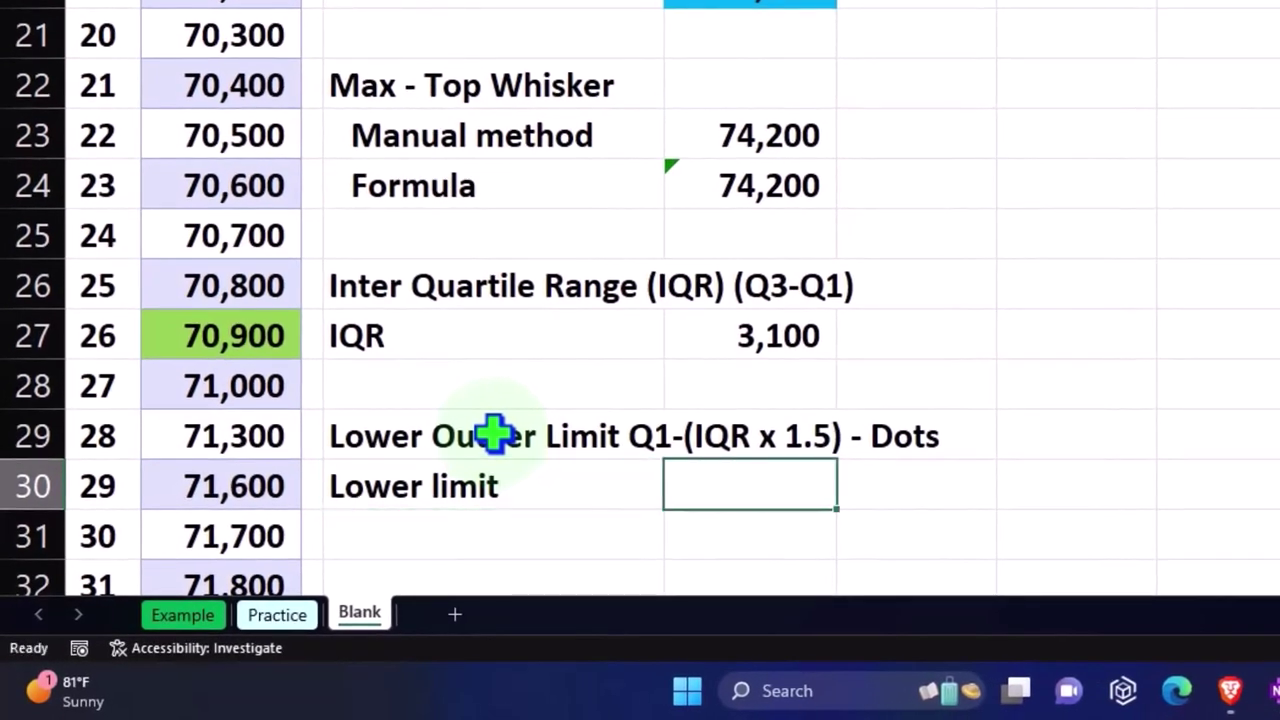
# Enter =E10-(E27*1.5) in E30 to subtract 1.5 times the IQR from the manual Q1
pyautogui.write('=')
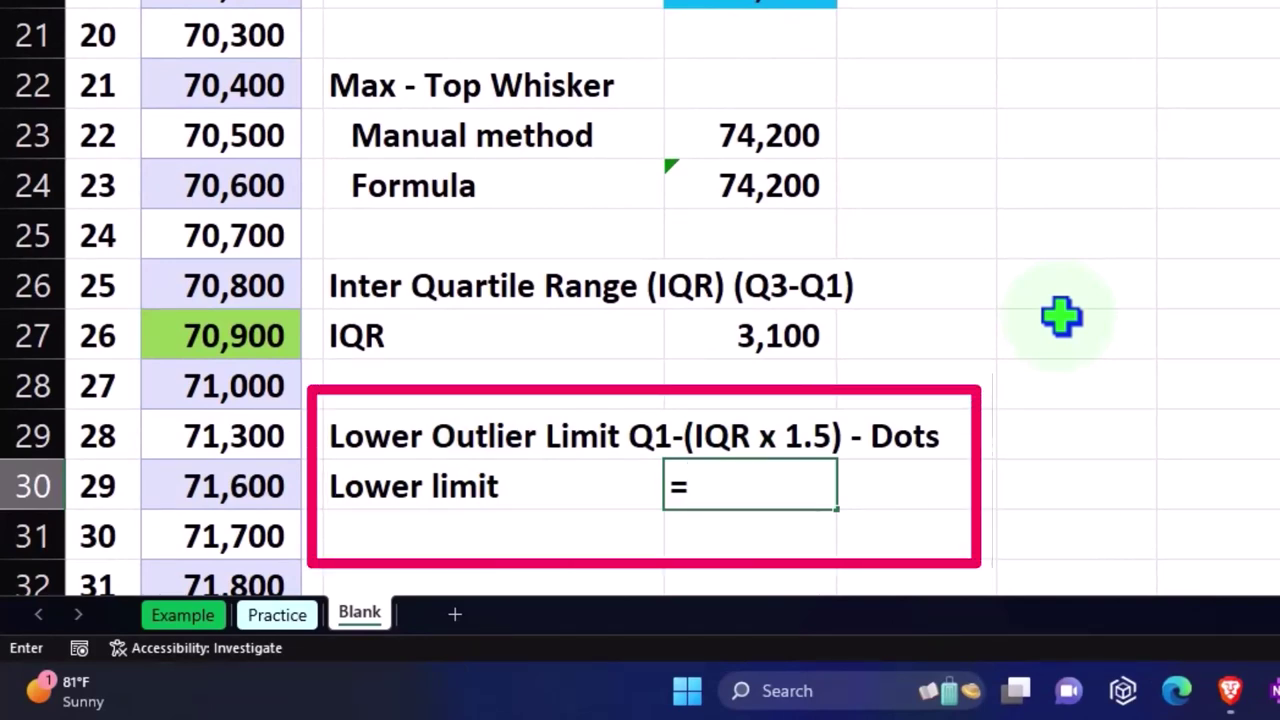
pyautogui.scroll(4, 1061, 316)
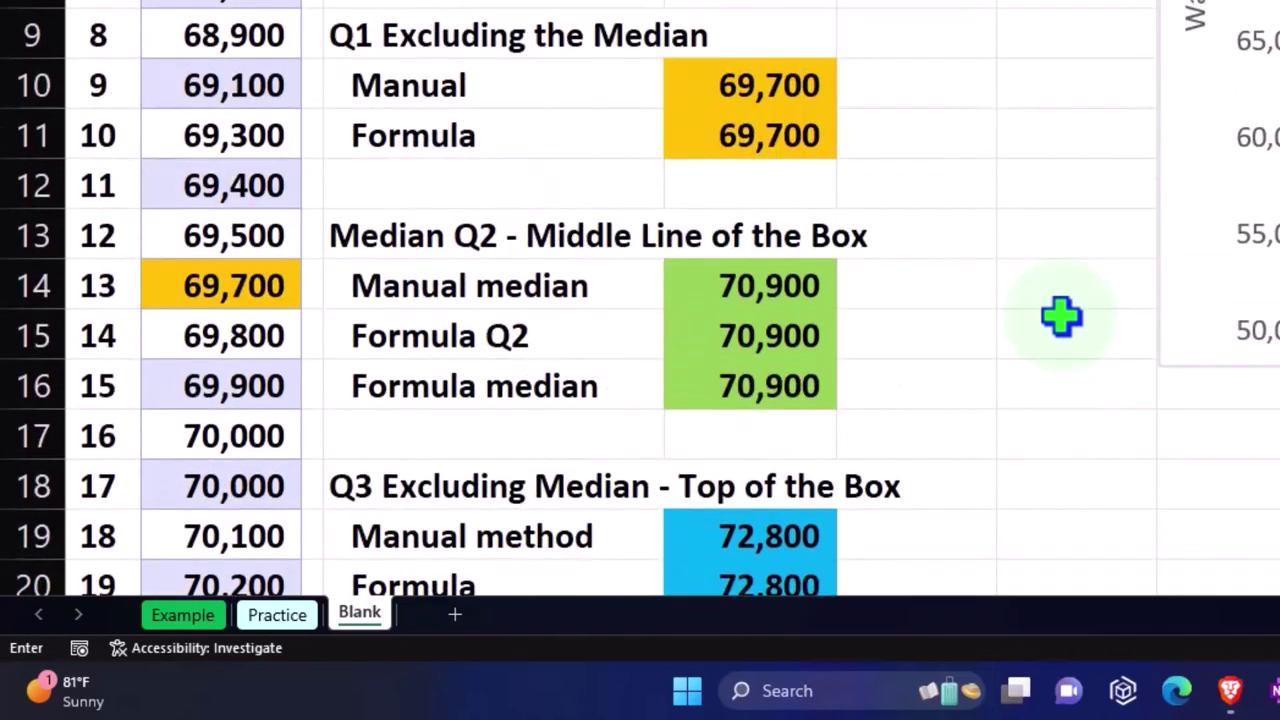
pyautogui.scroll(1, 1061, 316)
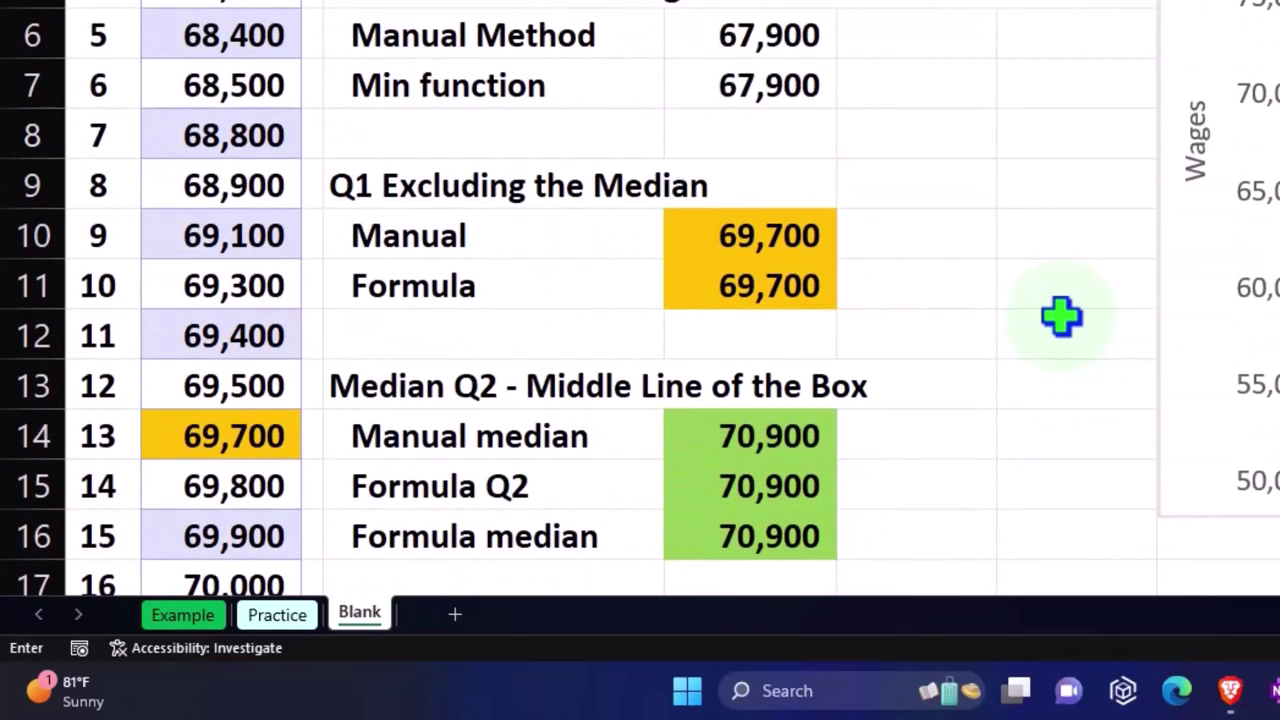
pyautogui.click(800, 234)
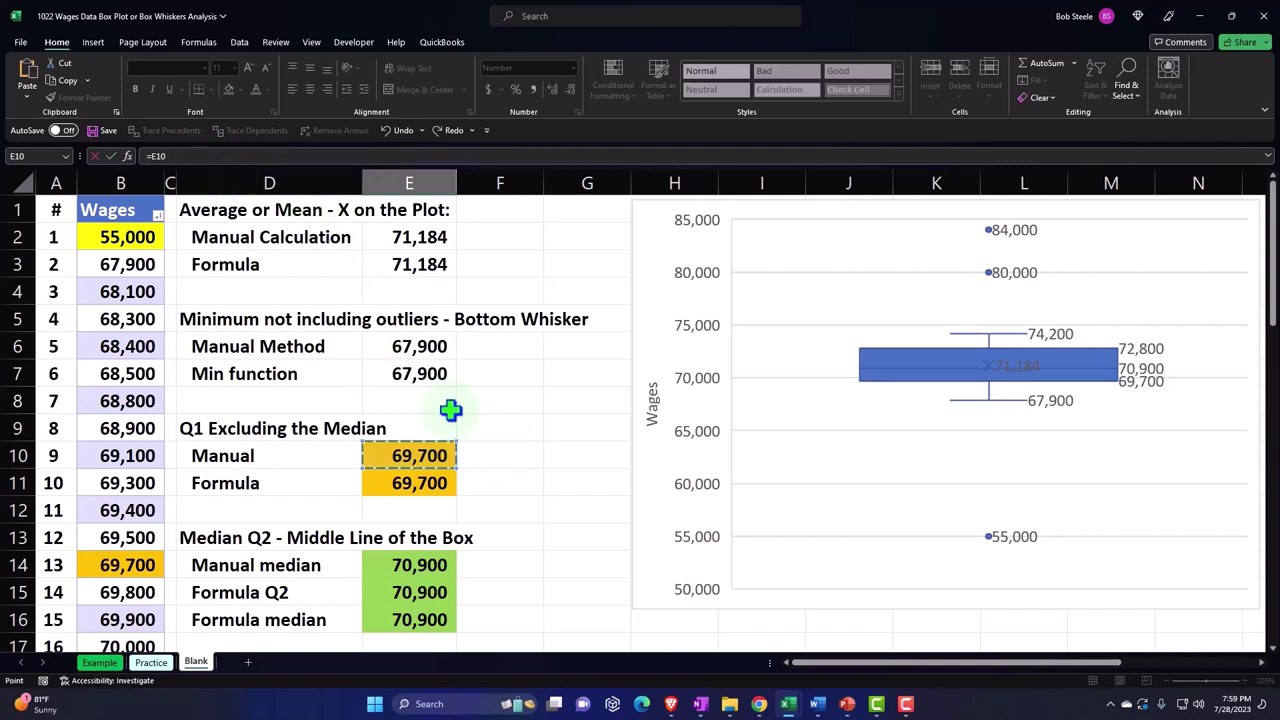
pyautogui.scroll(-5, 474, 442)
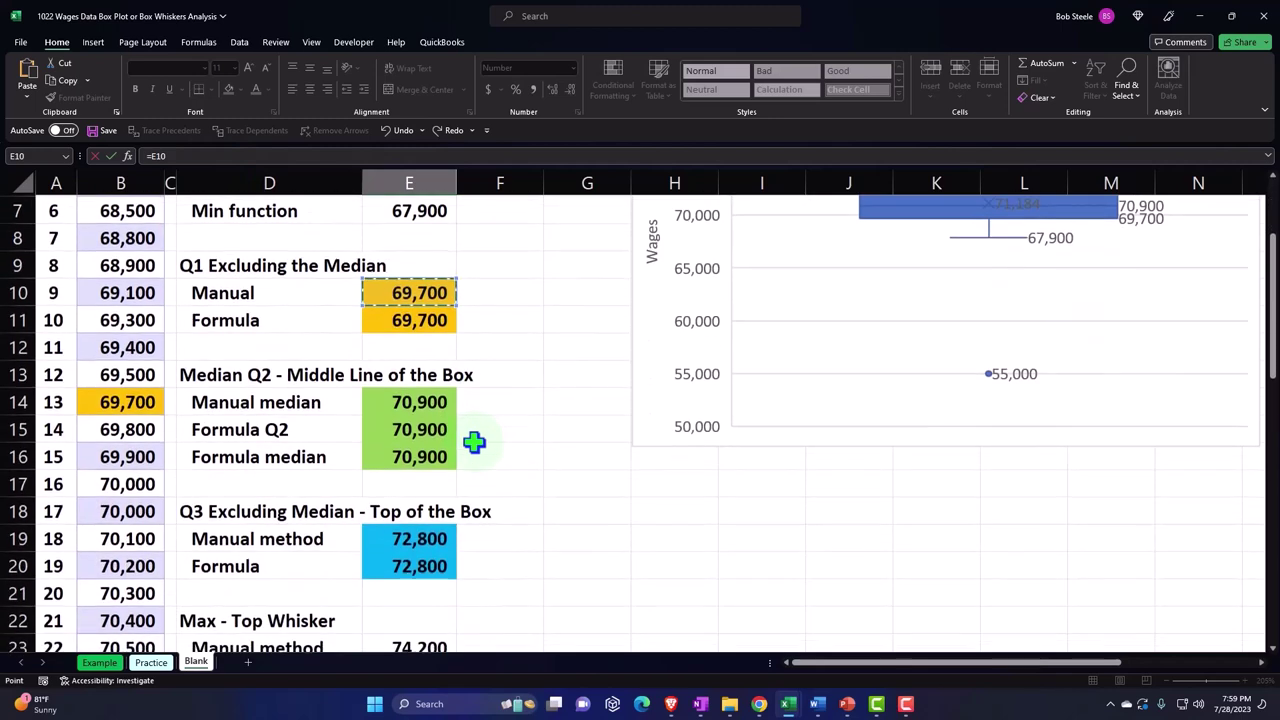
pyautogui.scroll(-1, 474, 442)
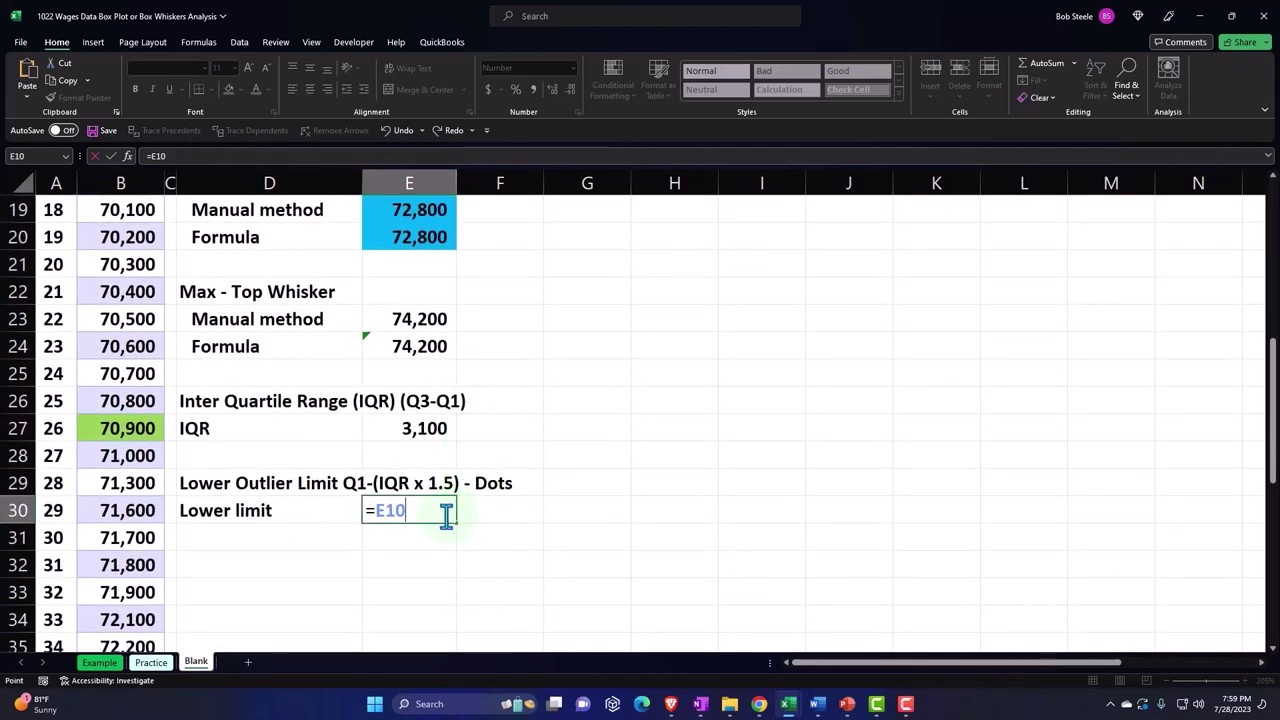
pyautogui.write('-')
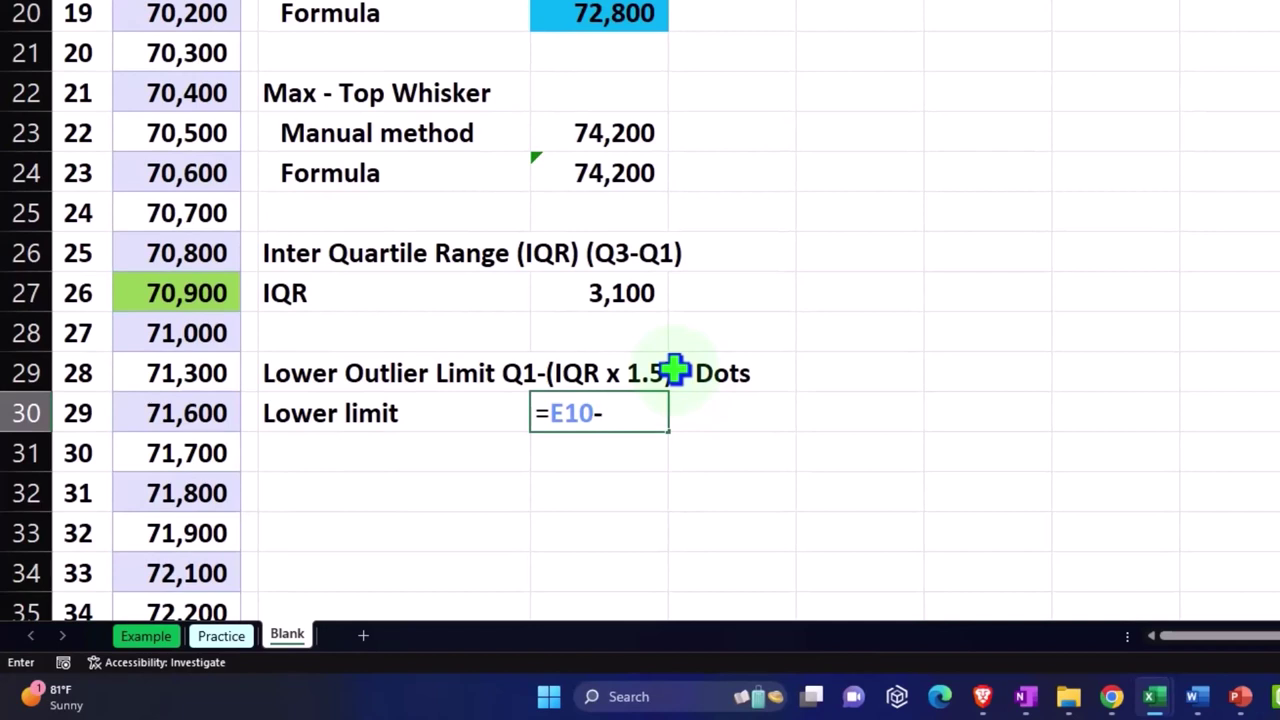
pyautogui.write('(')
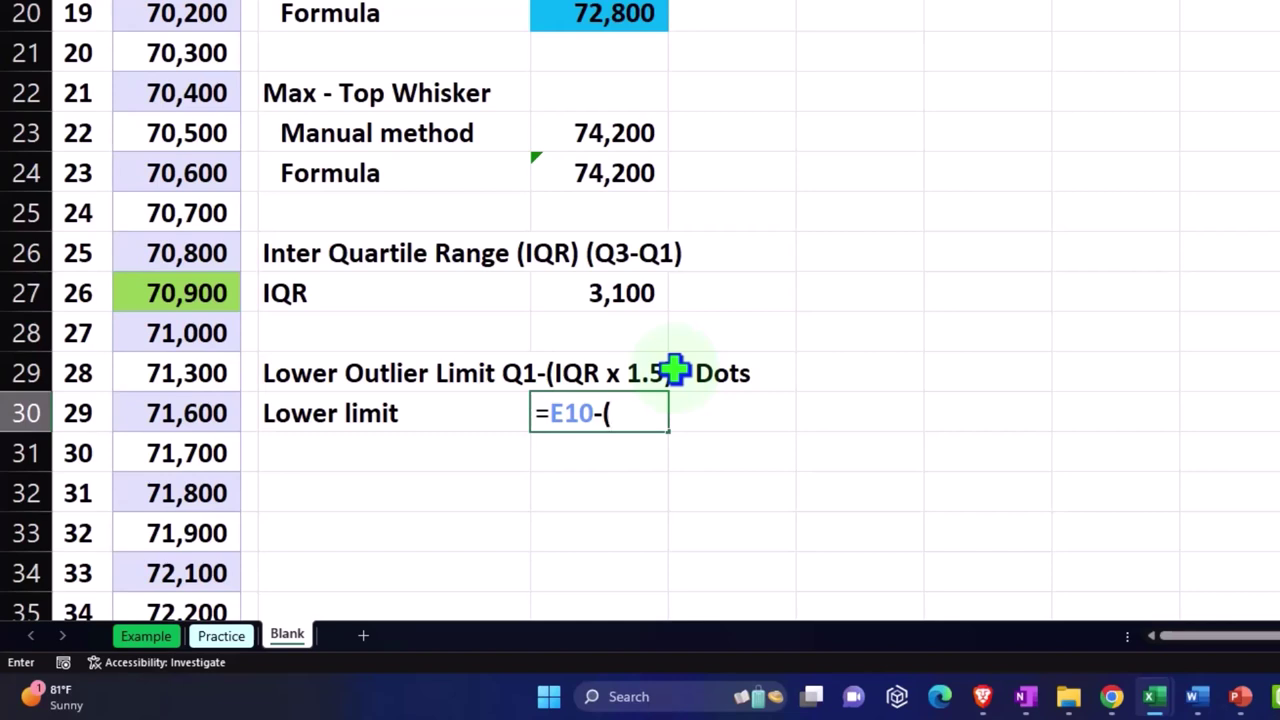
pyautogui.click(647, 306)
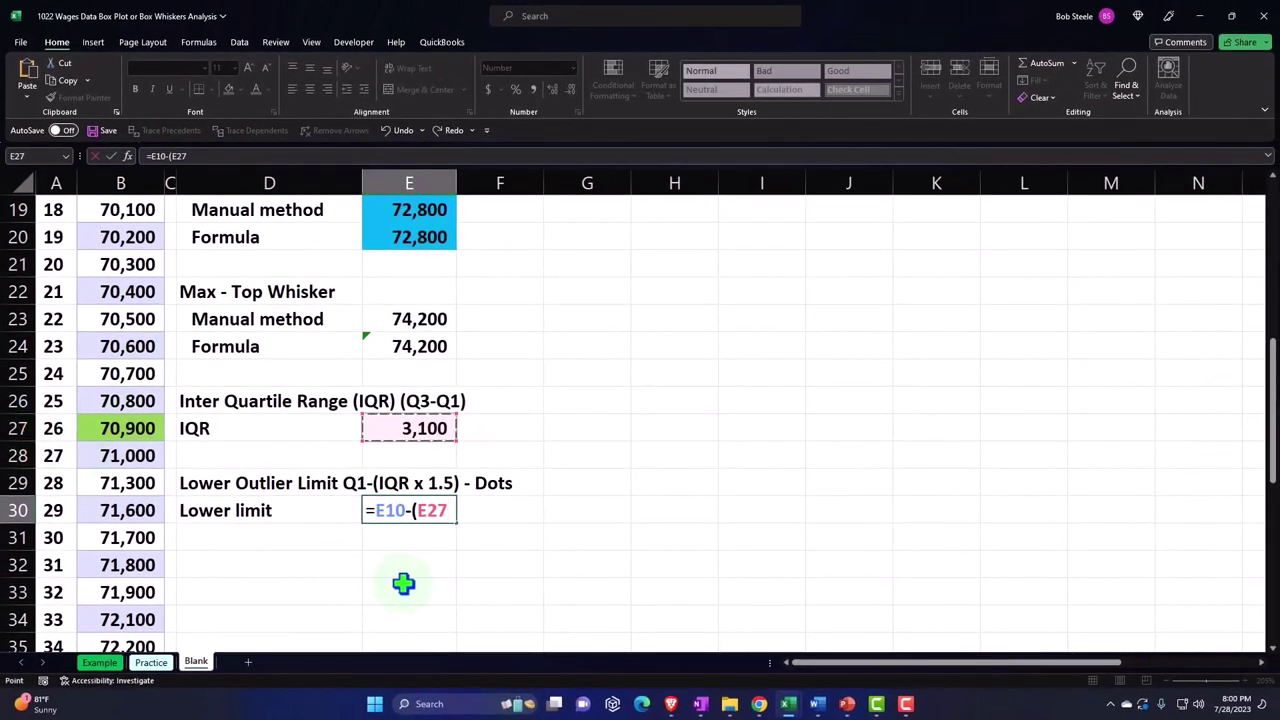
pyautogui.write('*1.5')
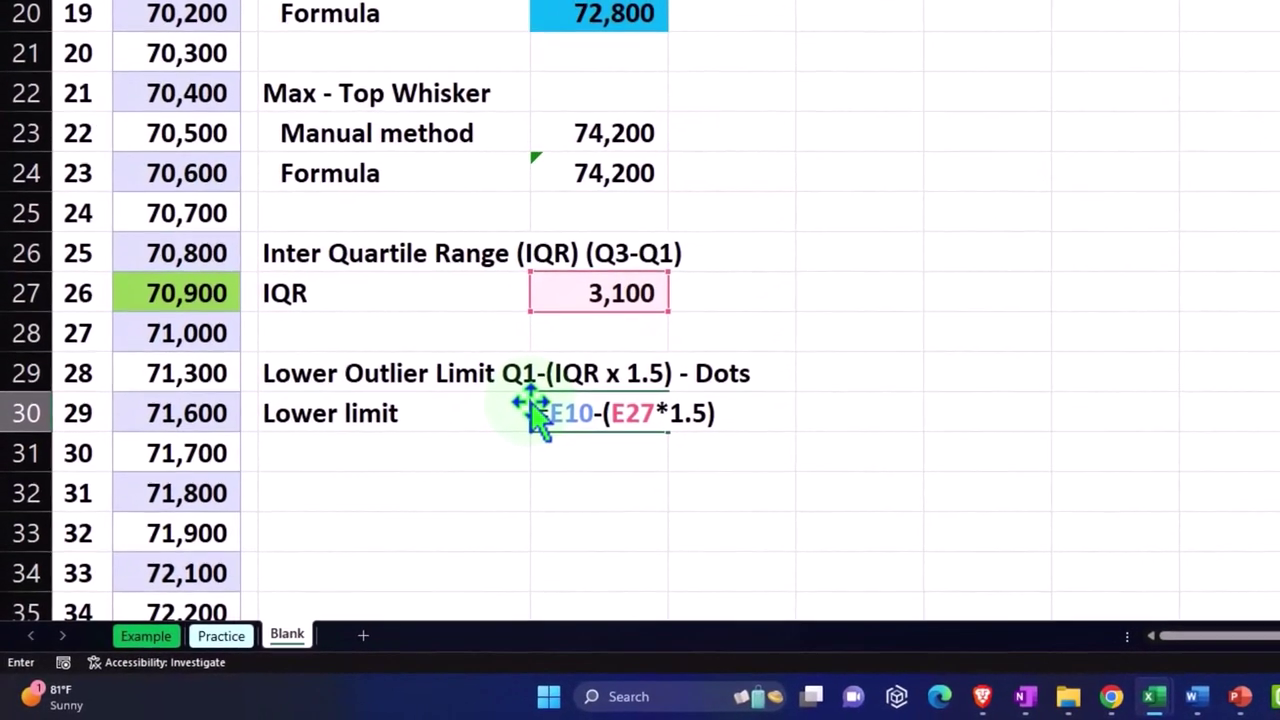
pyautogui.press('Return')
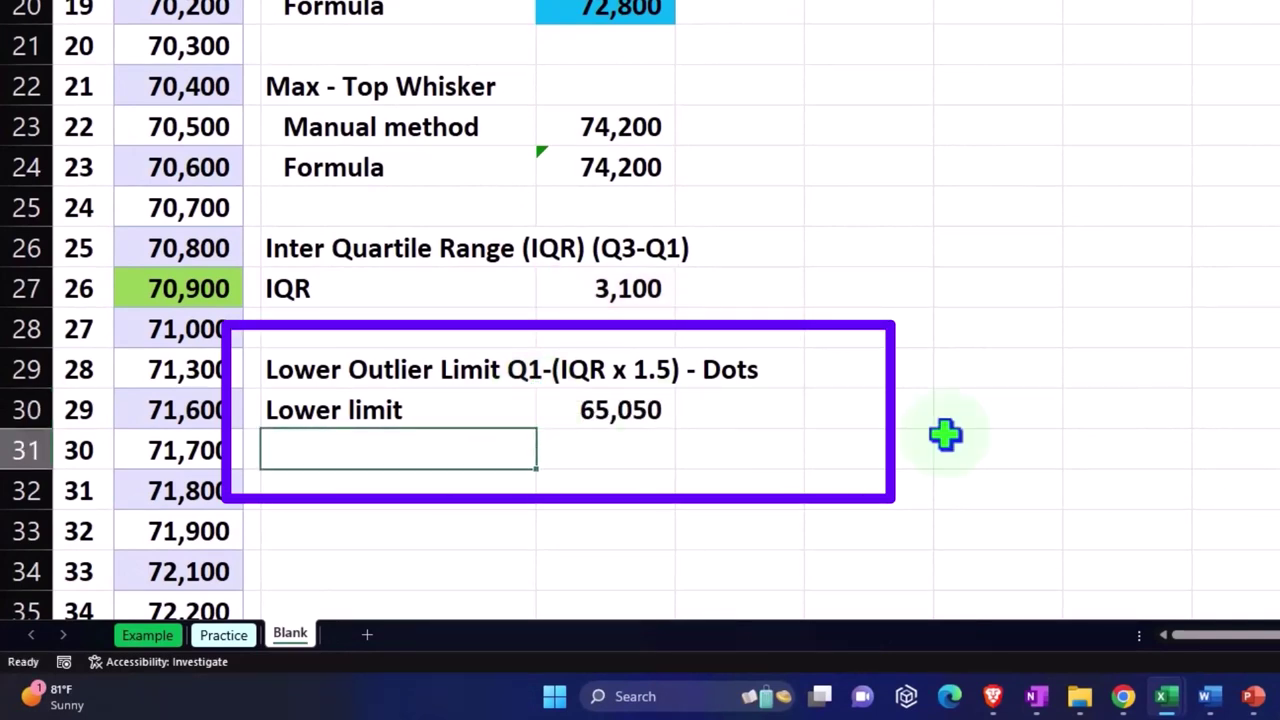
# Indent the labels "IQR" in D27 and "Lower limit" in D30 under their headings
pyautogui.scroll(5, 1223, 424)
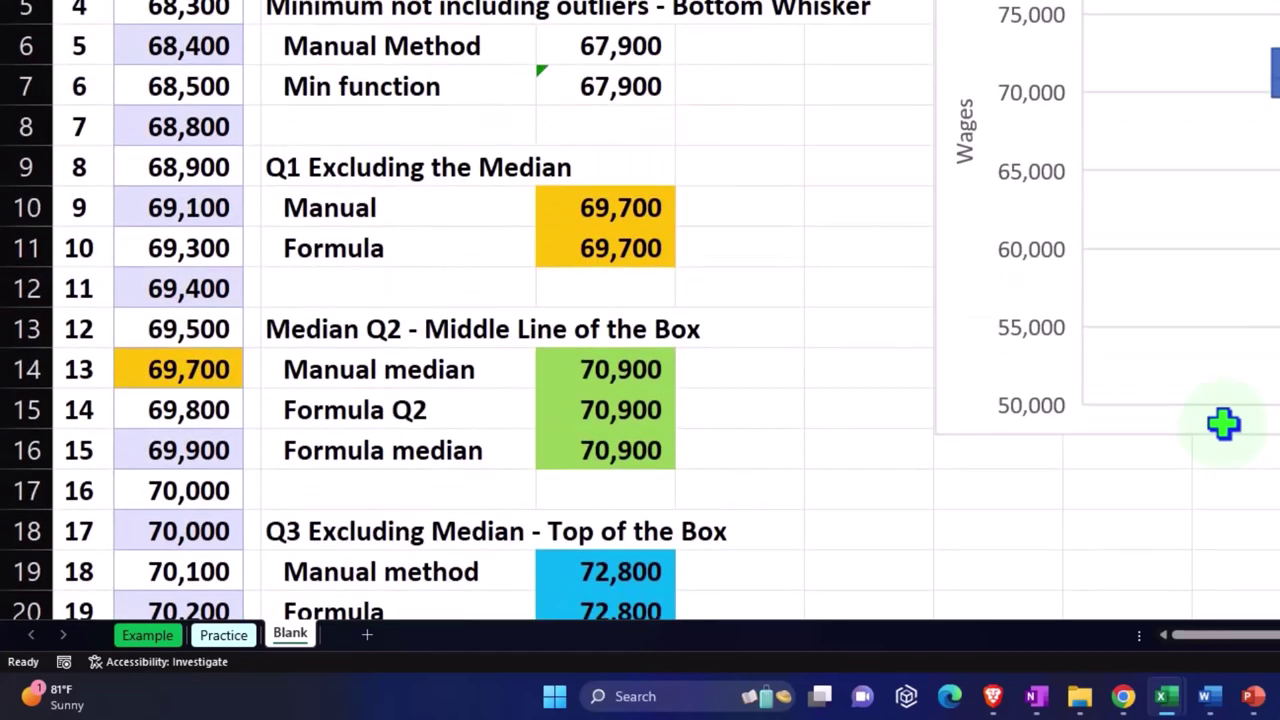
pyautogui.scroll(1, 1231, 412)
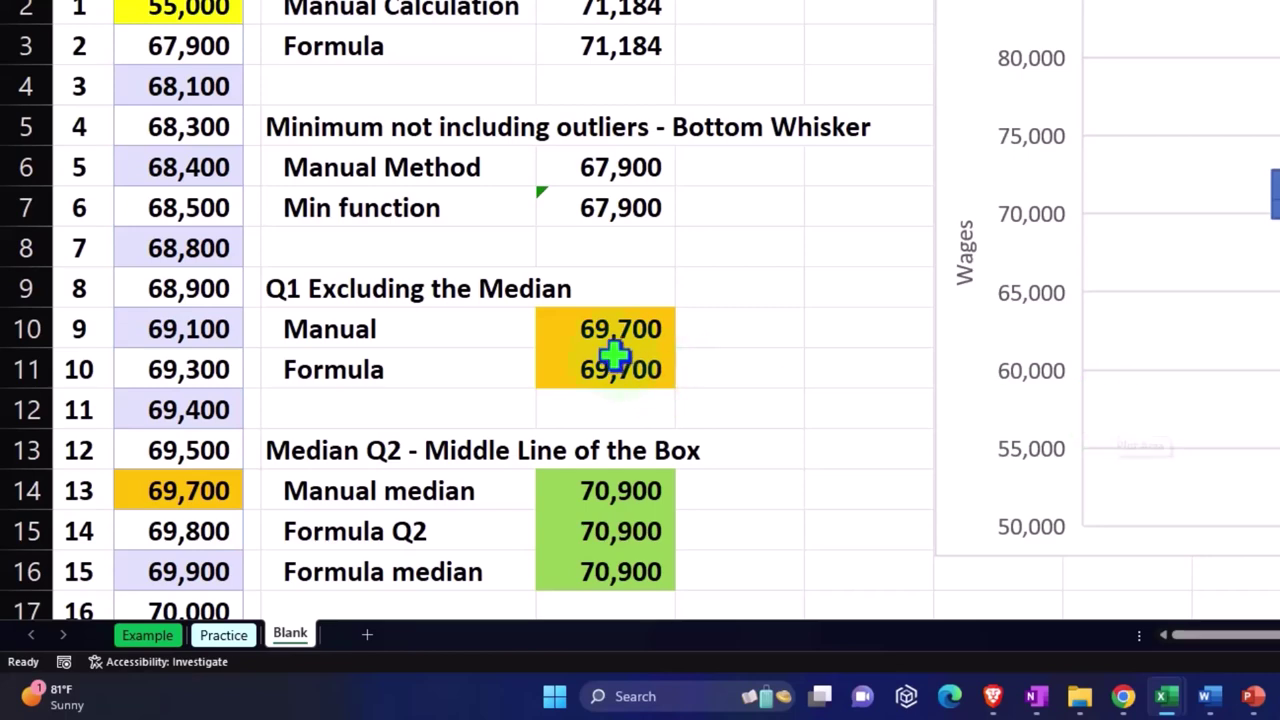
pyautogui.click(572, 358)
pyautogui.scroll(-8, 570, 353)
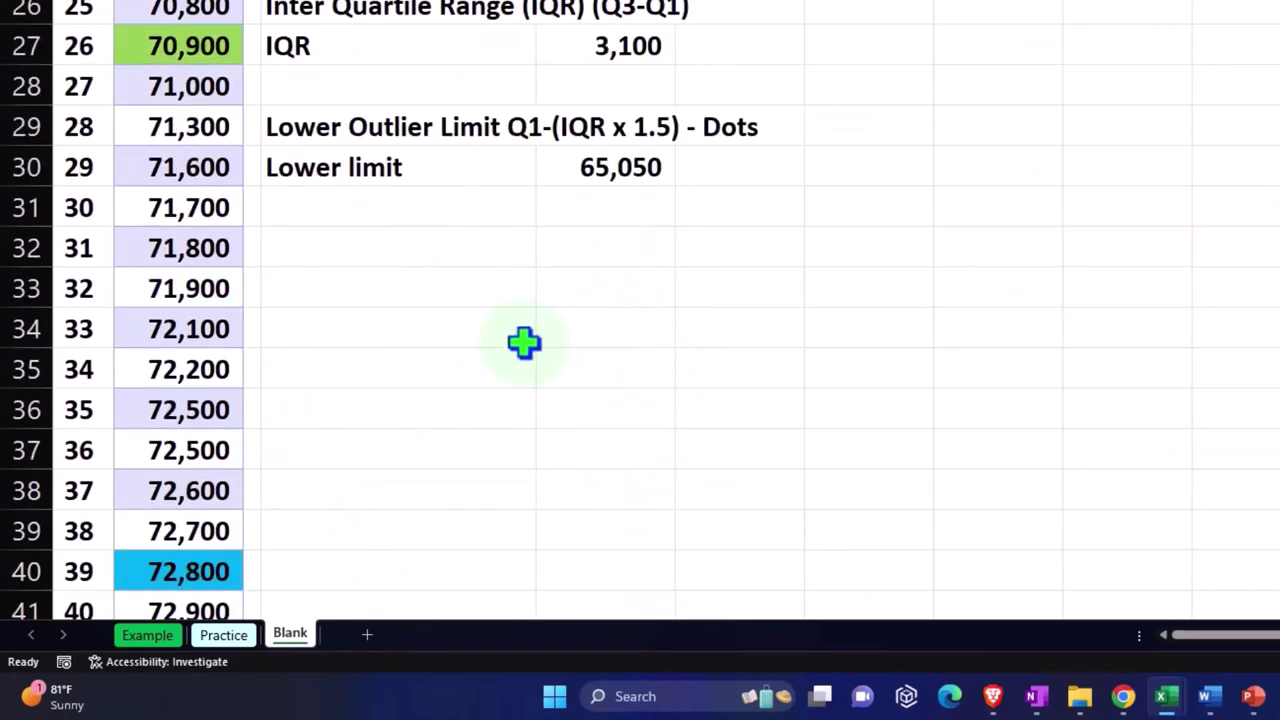
pyautogui.scroll(1, 397, 218)
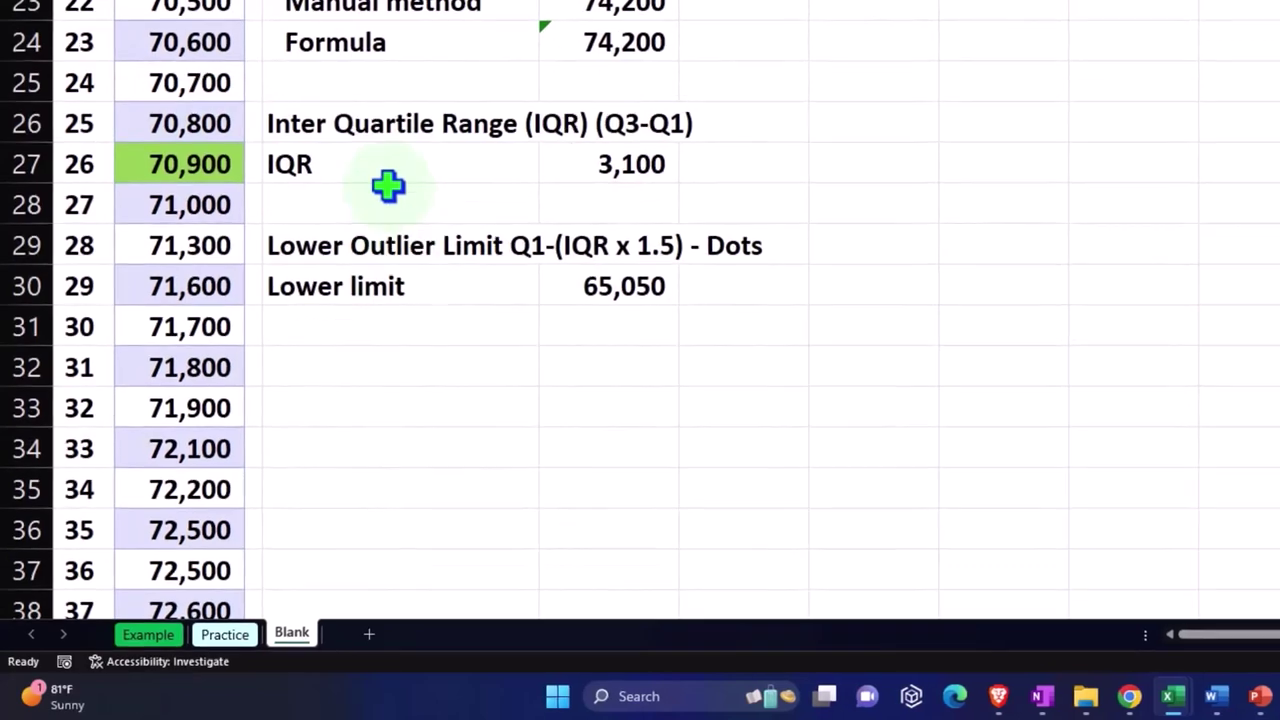
pyautogui.click(386, 168)
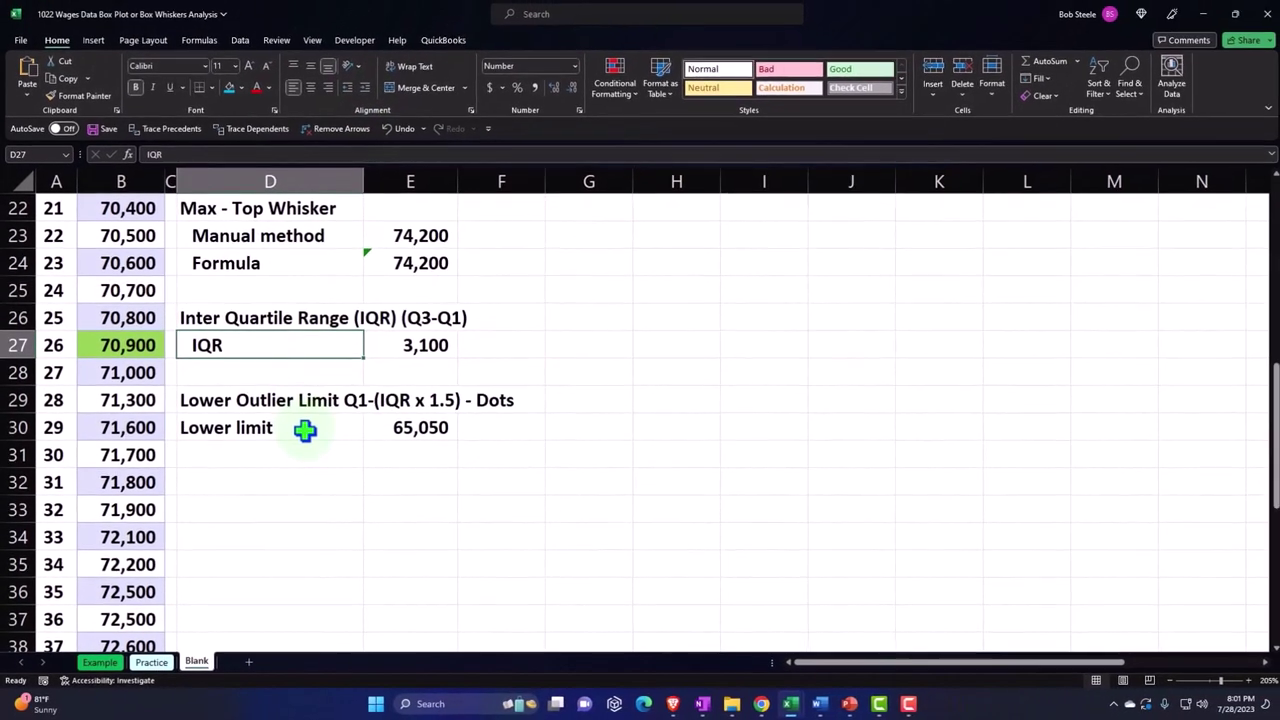
pyautogui.click(394, 345)
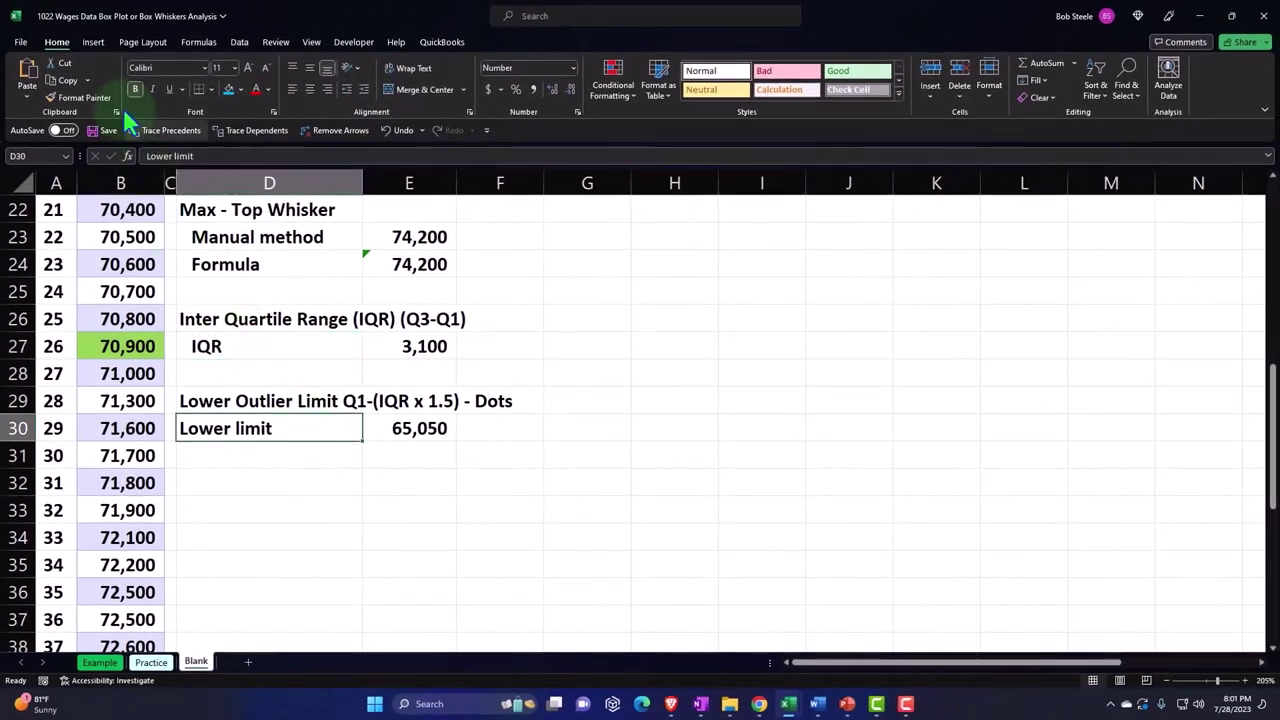
pyautogui.click(360, 89)
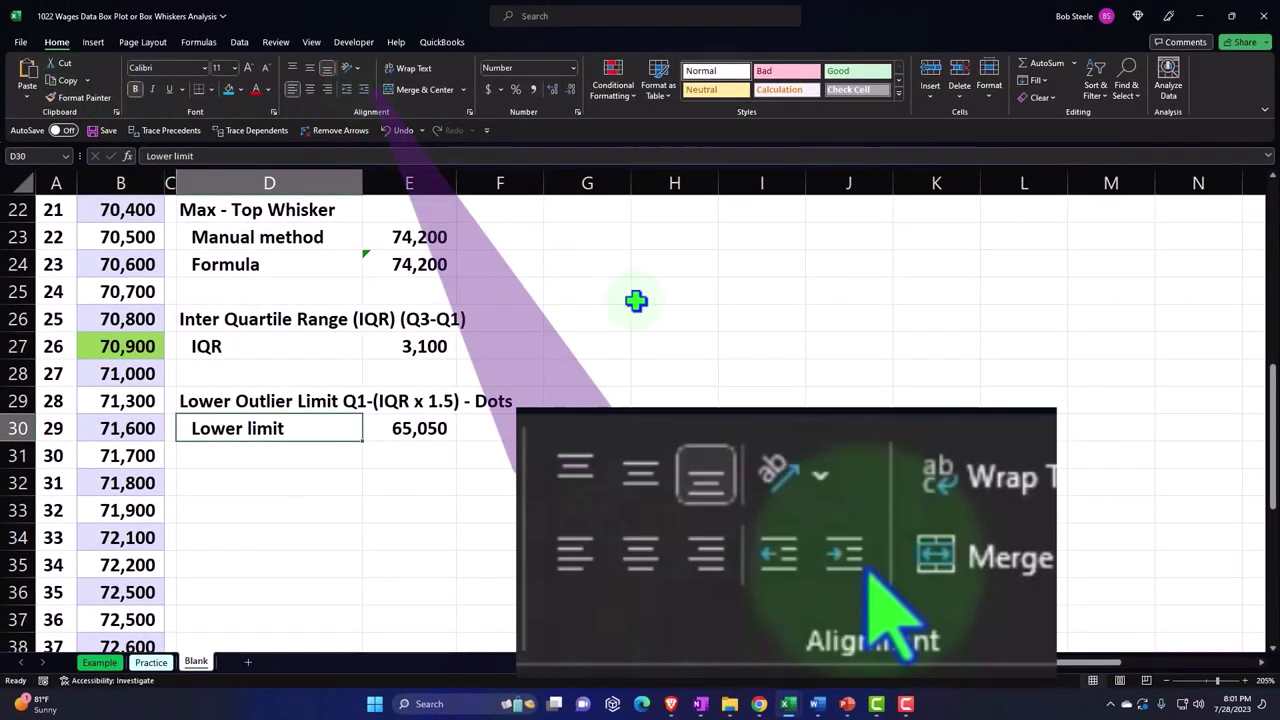
# Enter the heading "Upper Outlier Limit Q3+(IQRx1.5) - Dots" in D32, leaving row 31 blank
pyautogui.click(254, 480)
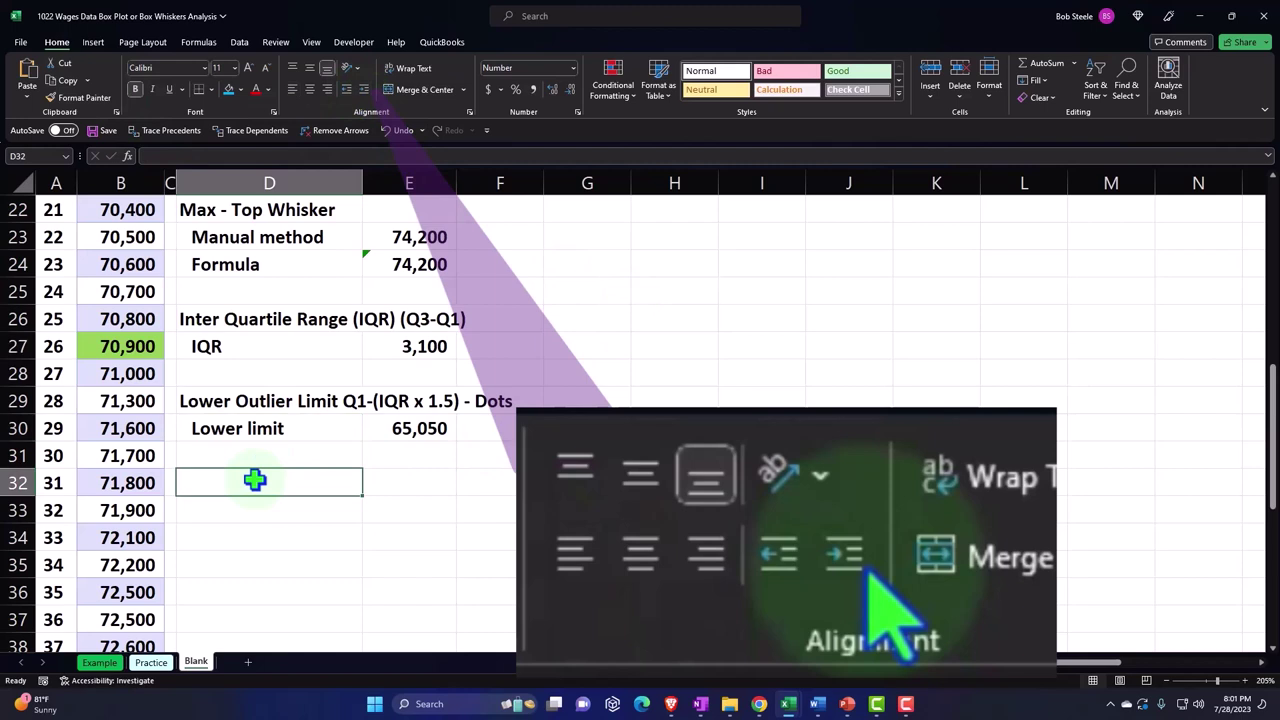
pyautogui.write('Upper O')
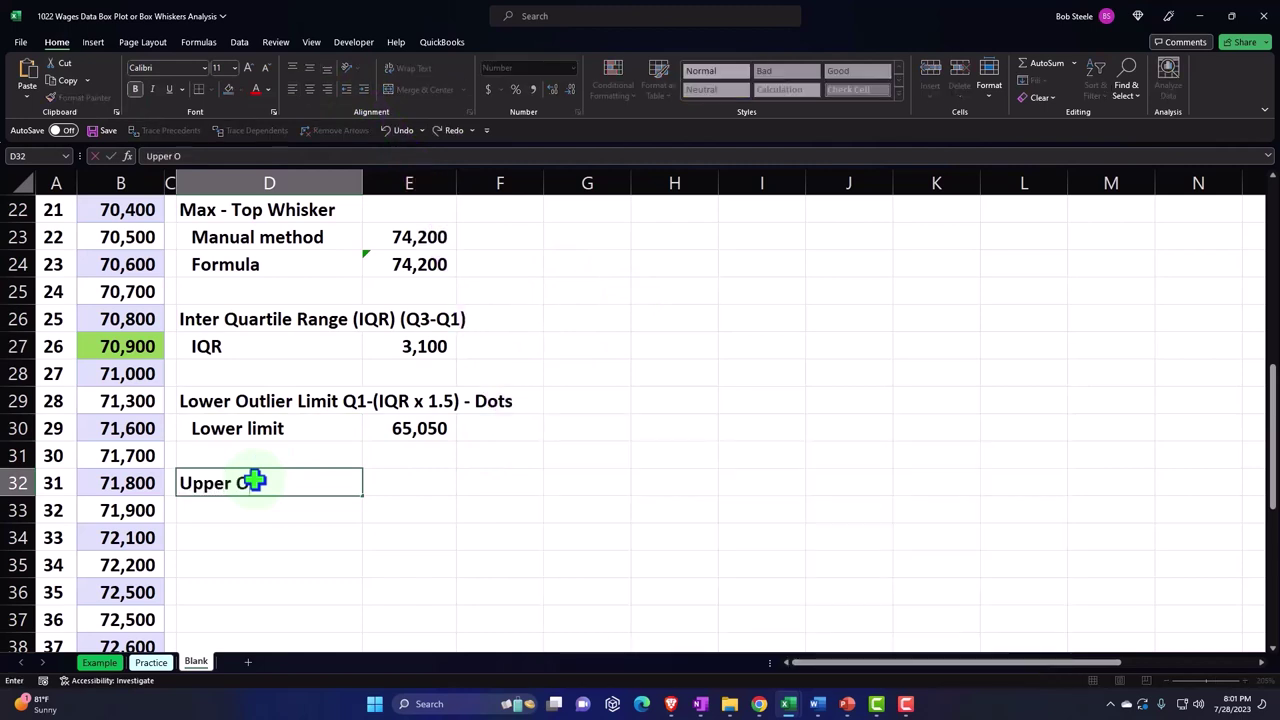
pyautogui.write('utlier Limit')
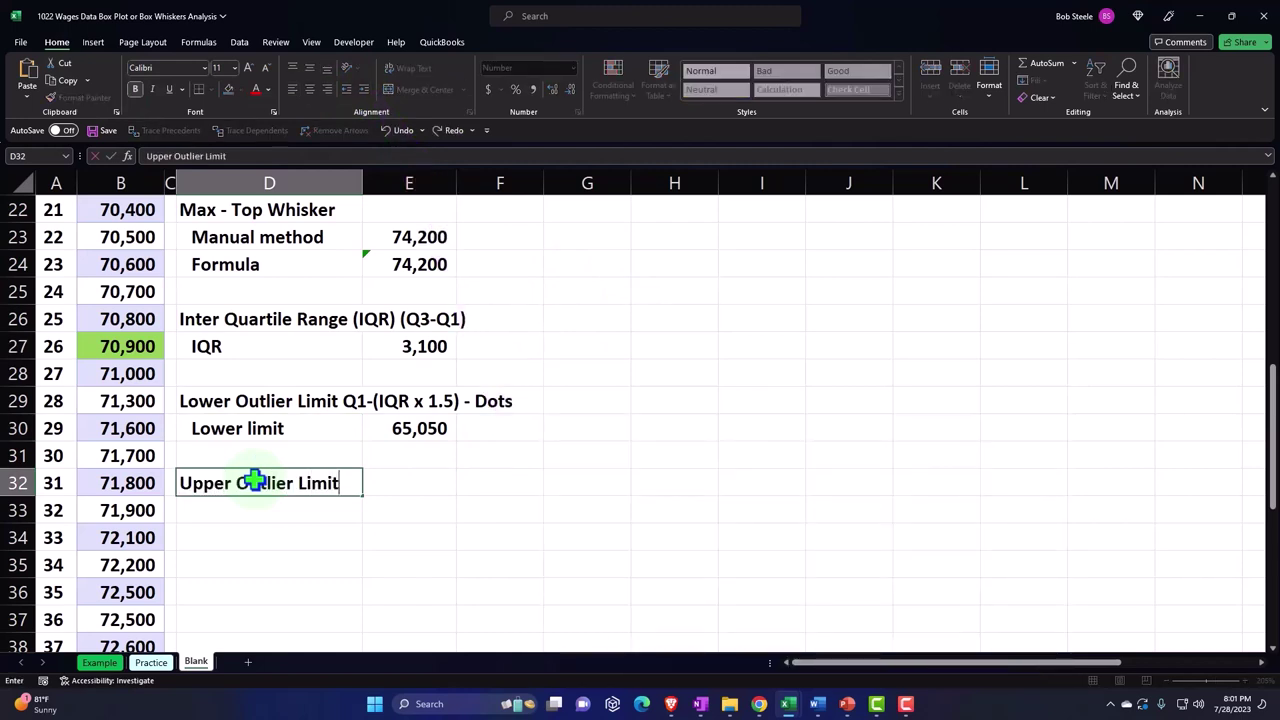
pyautogui.write(' Q3+(')
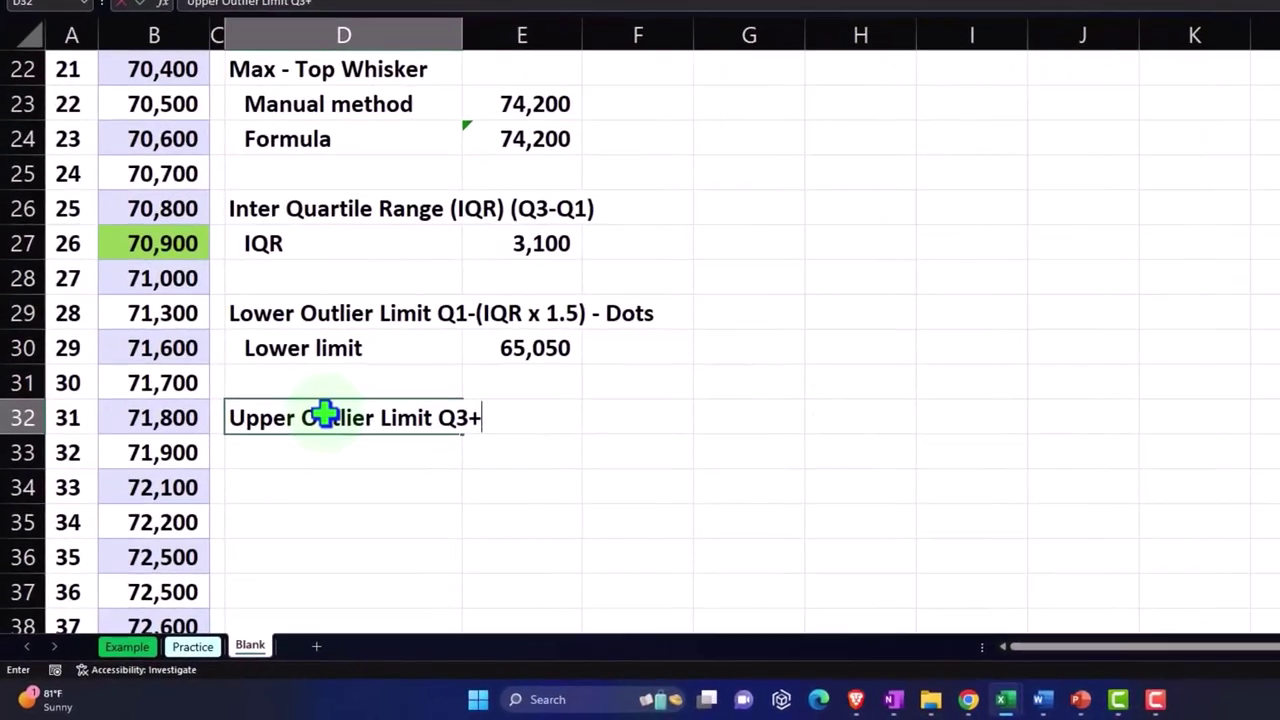
pyautogui.write('I')
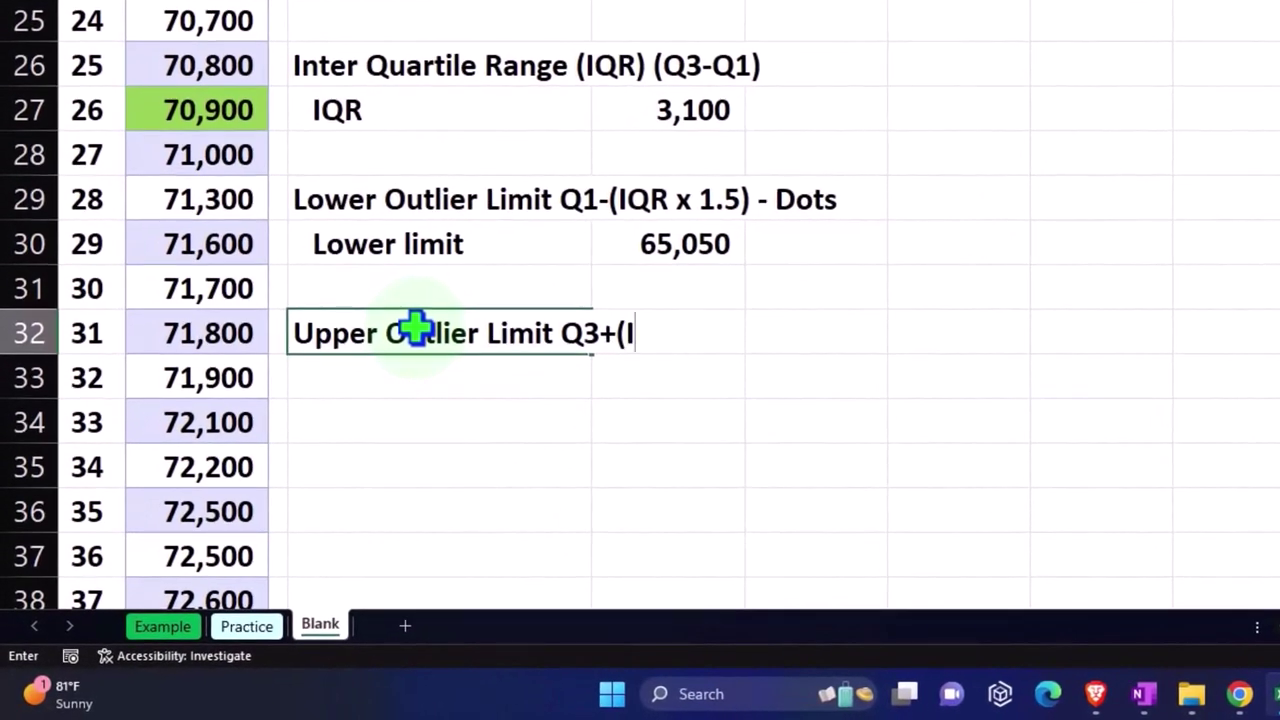
pyautogui.write('QRx')
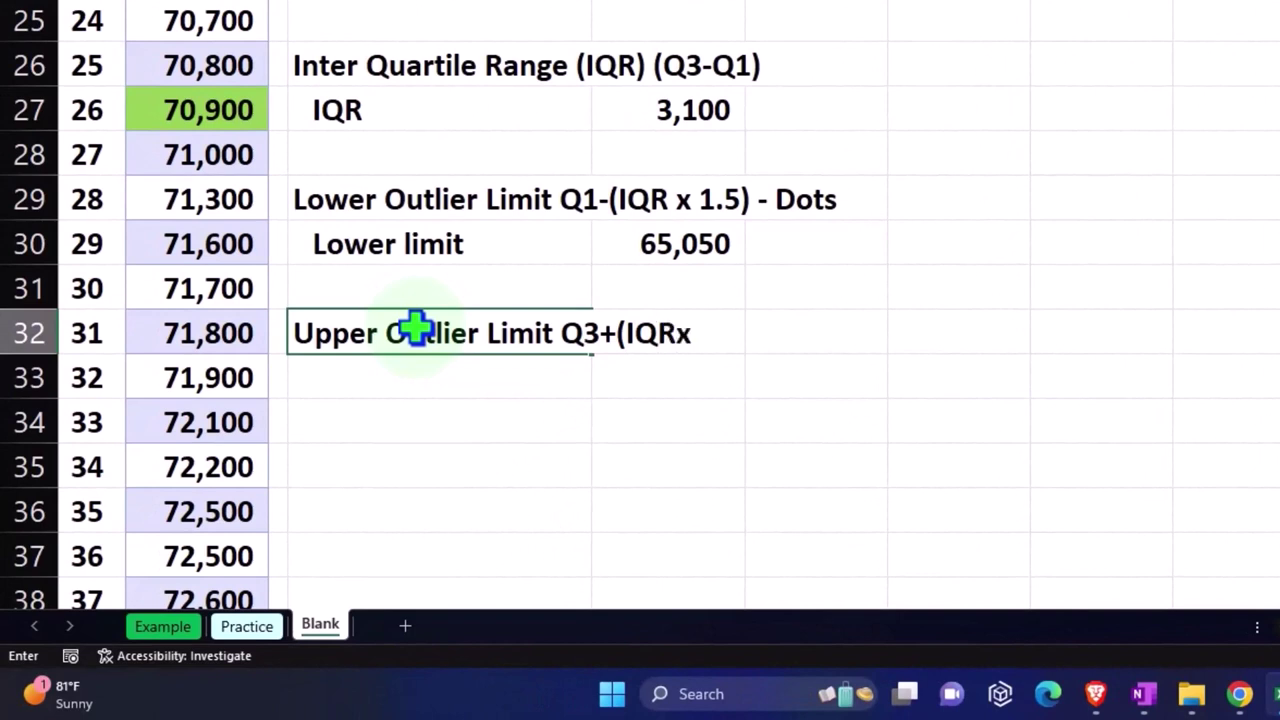
pyautogui.write('1.5) - Dots')
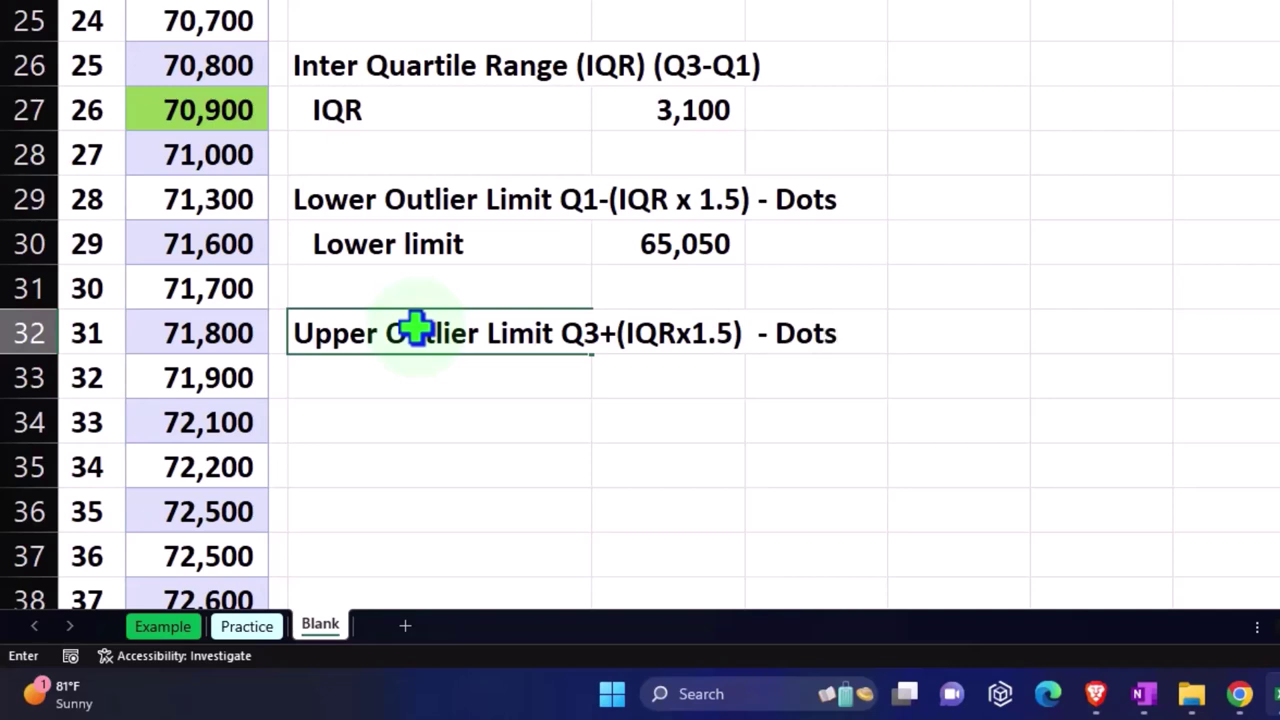
pyautogui.press('Return')
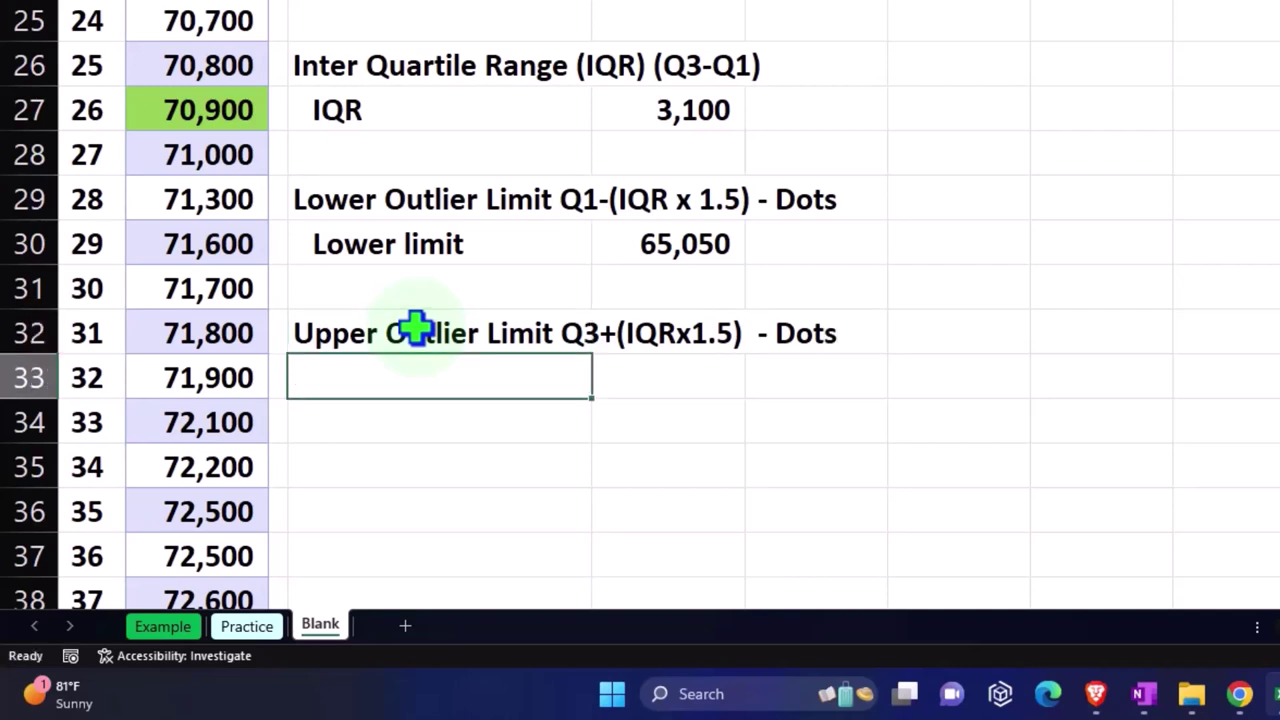
# Enter the label "Upper limit" in D33 under the upper outlier heading
pyautogui.write('Upper ')
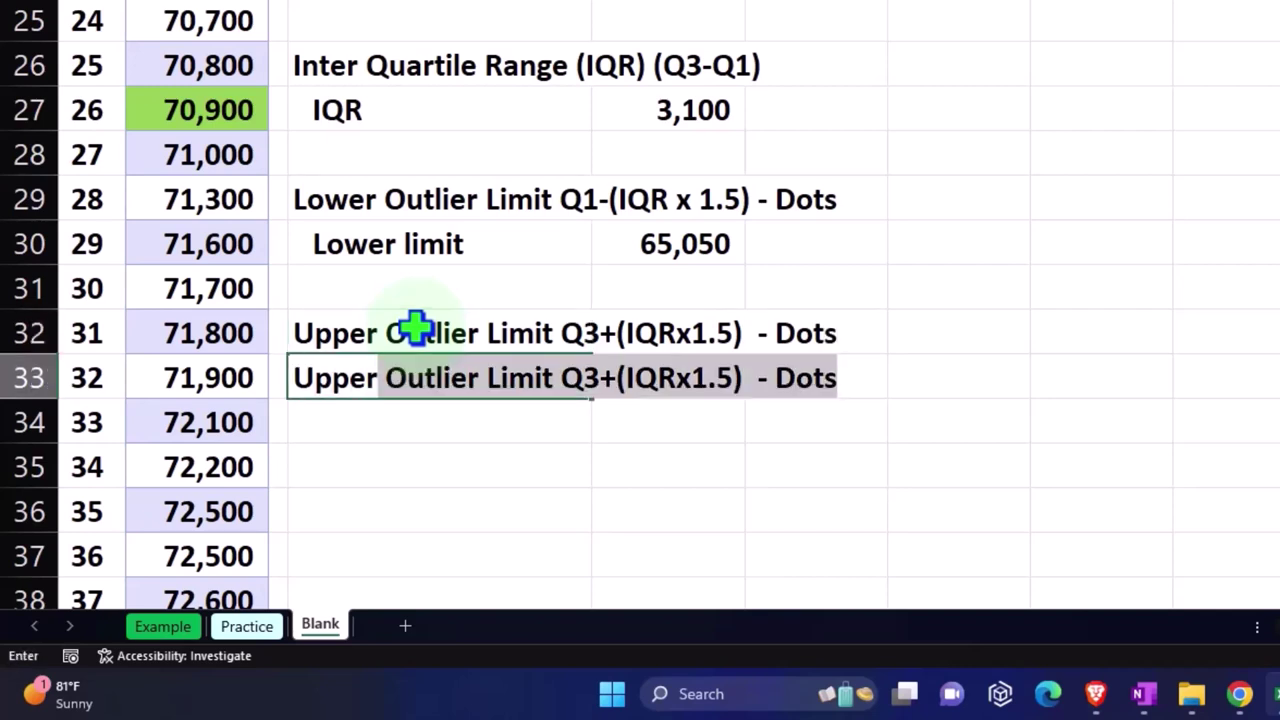
pyautogui.write('limit')
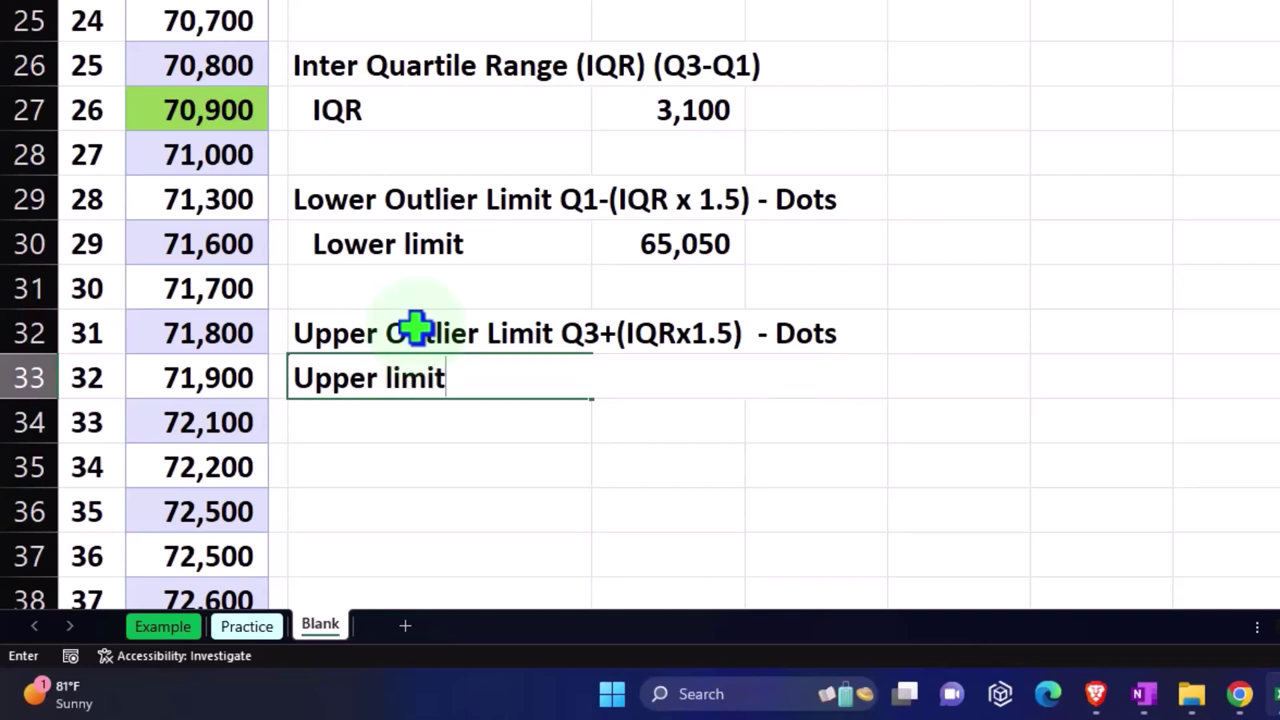
pyautogui.press('Tab')
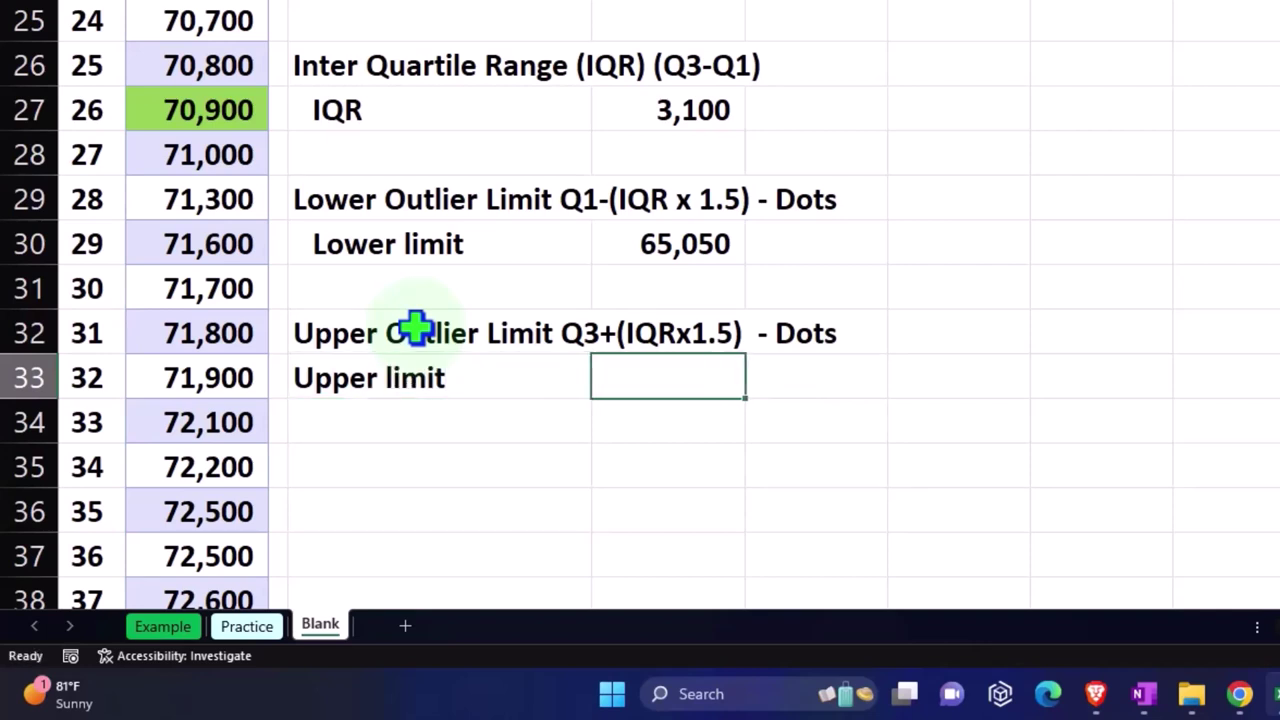
# Enter =E19+(E27*1.5) in E33 to add 1.5 times the IQR to the manual Q3
pyautogui.write('=')
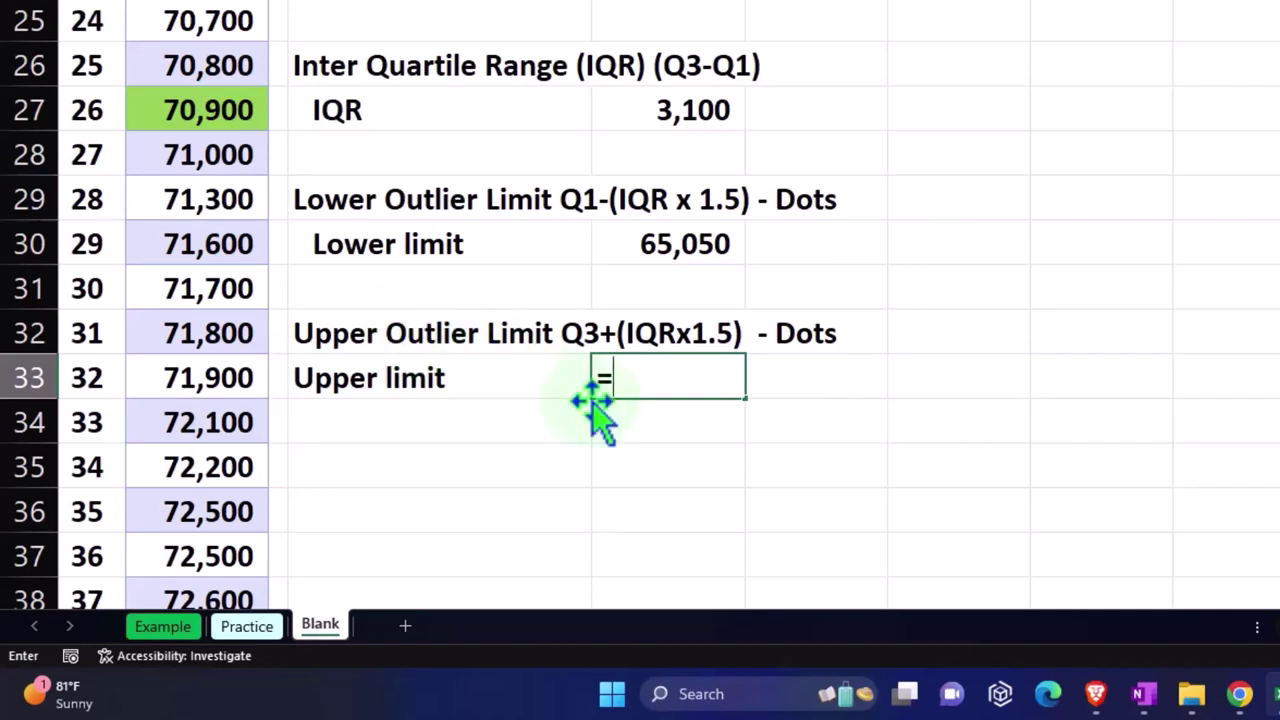
pyautogui.scroll(1, 609, 406)
pyautogui.scroll(3, 611, 406)
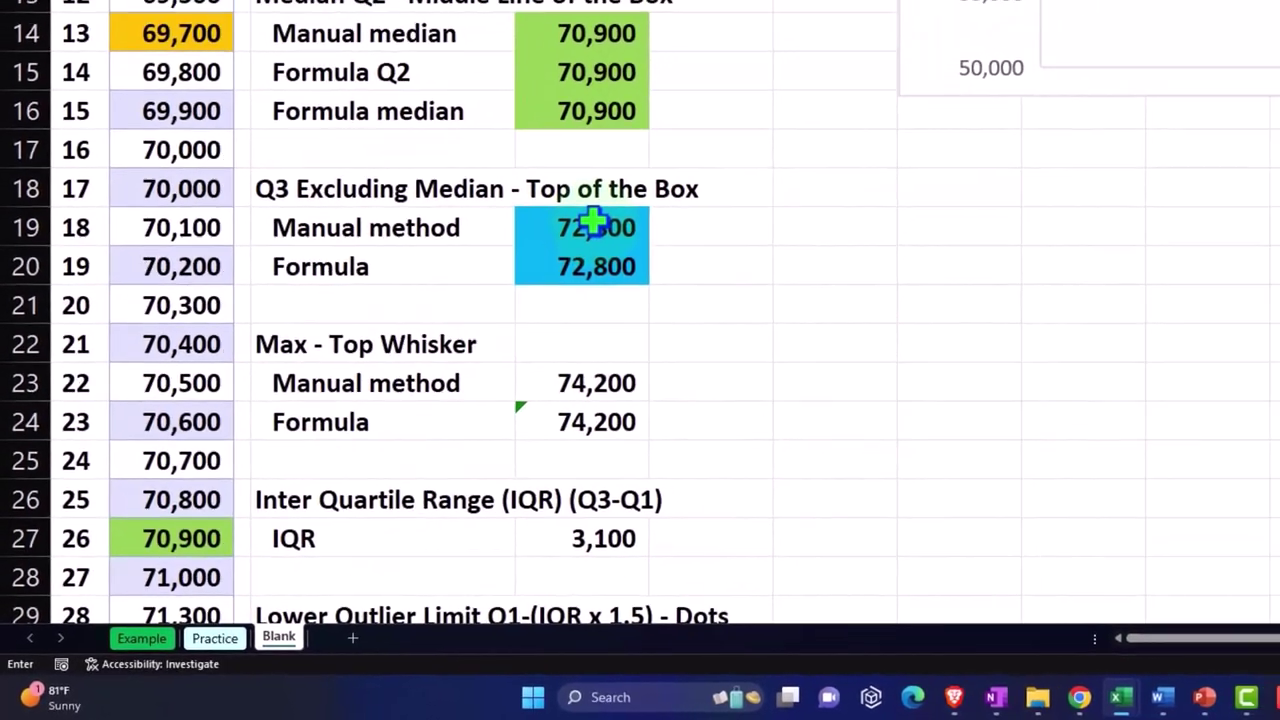
pyautogui.click(594, 224)
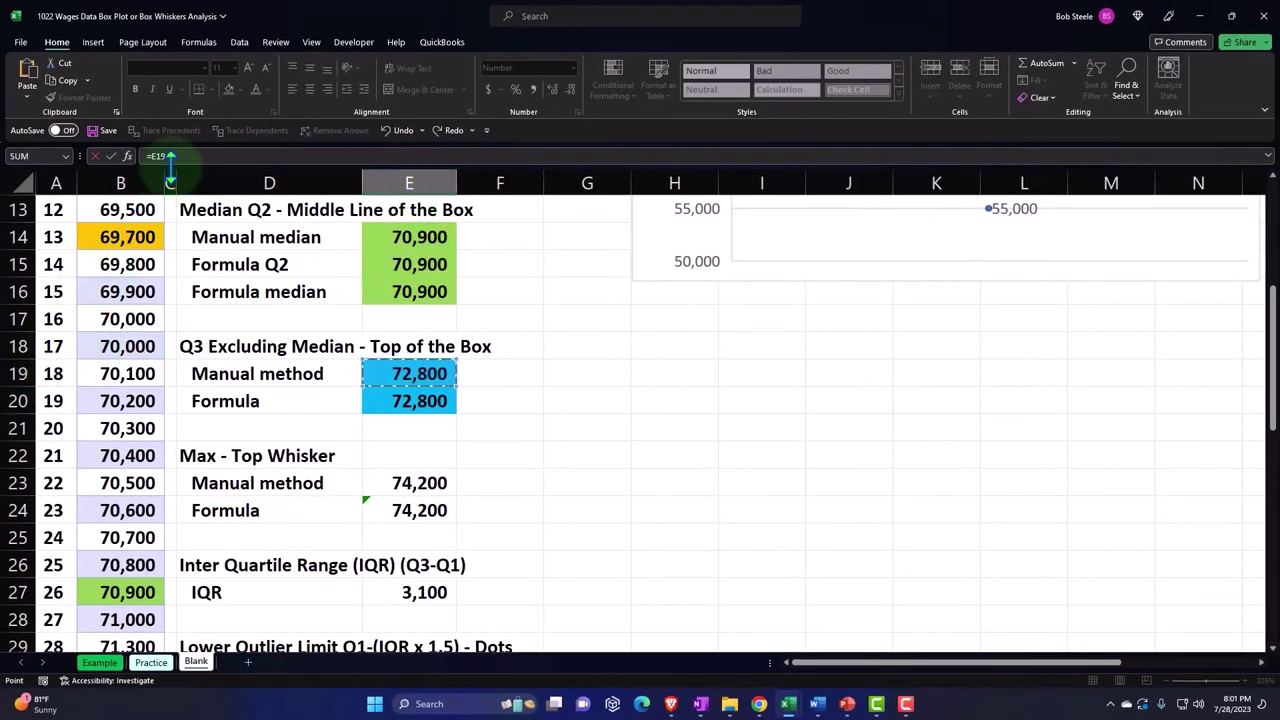
pyautogui.scroll(-4, 546, 394)
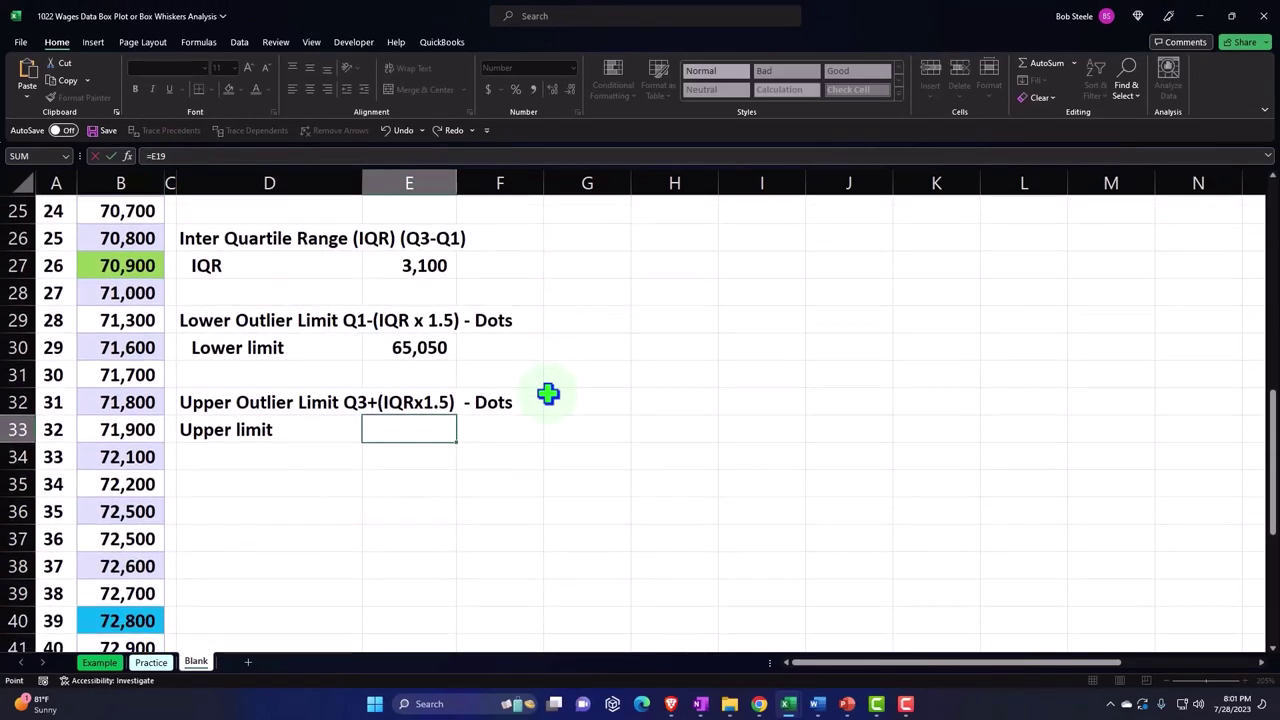
pyautogui.click(418, 430)
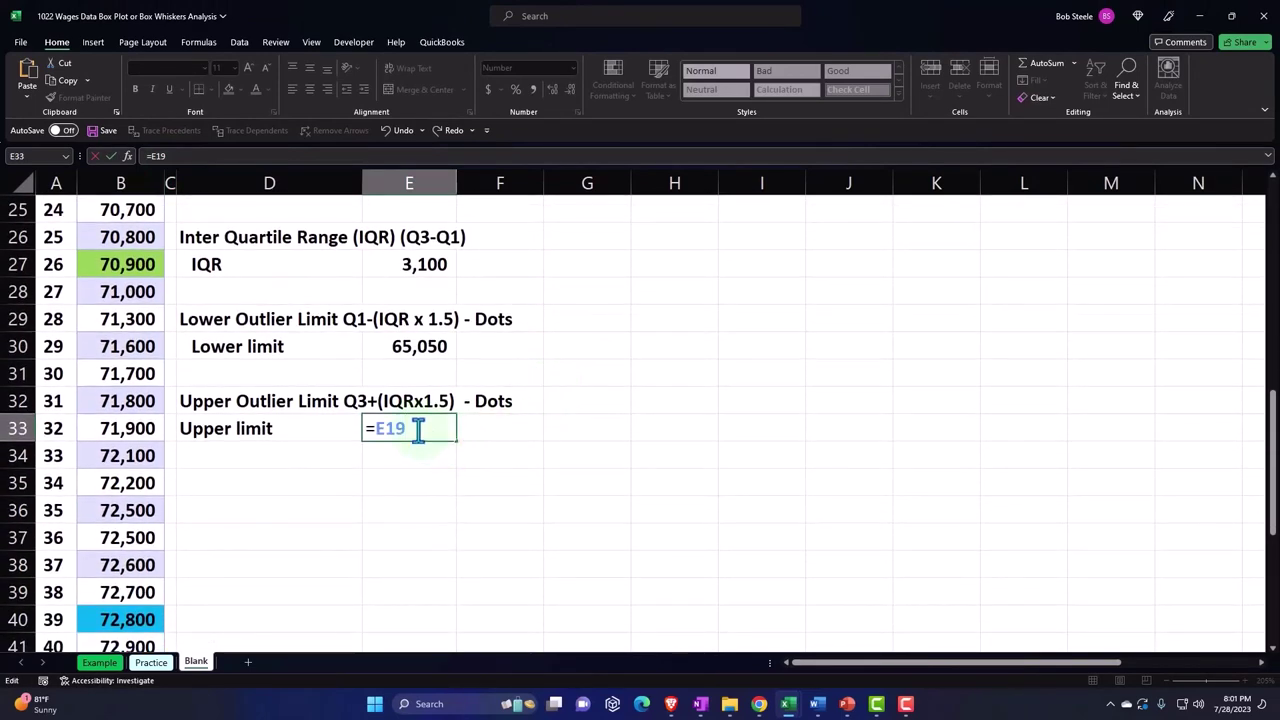
pyautogui.write('+(')
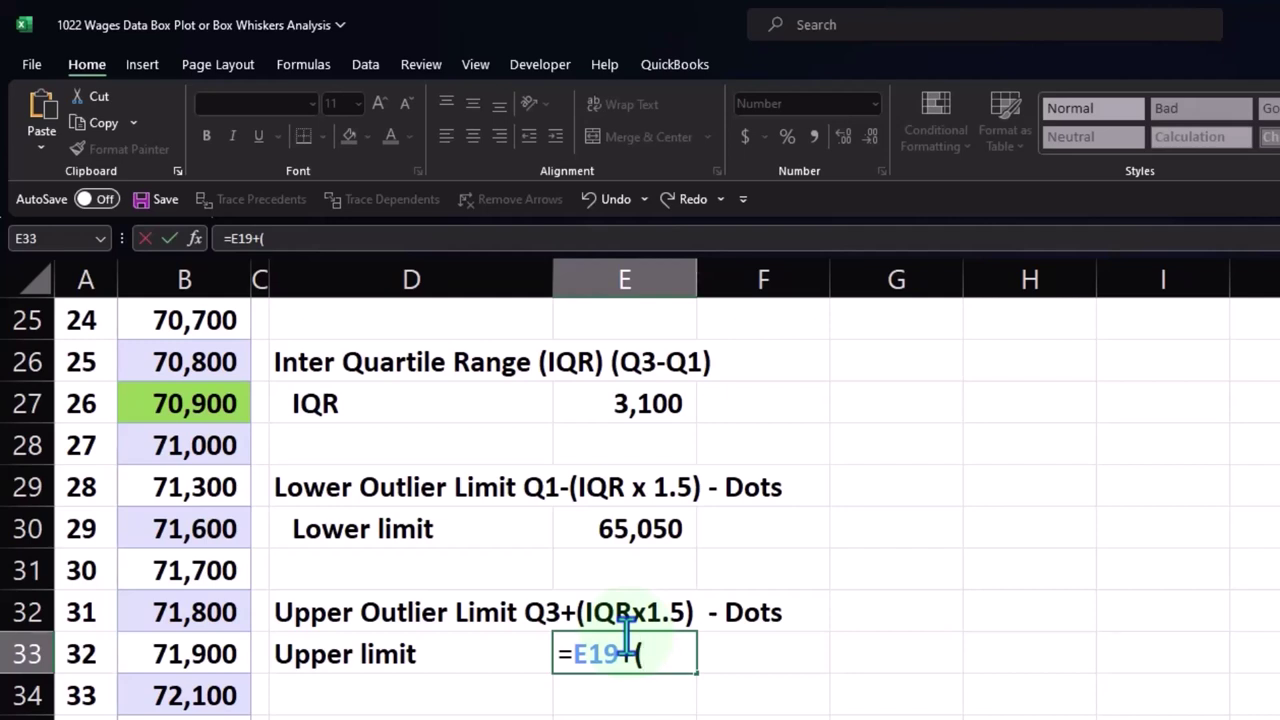
pyautogui.click(652, 407)
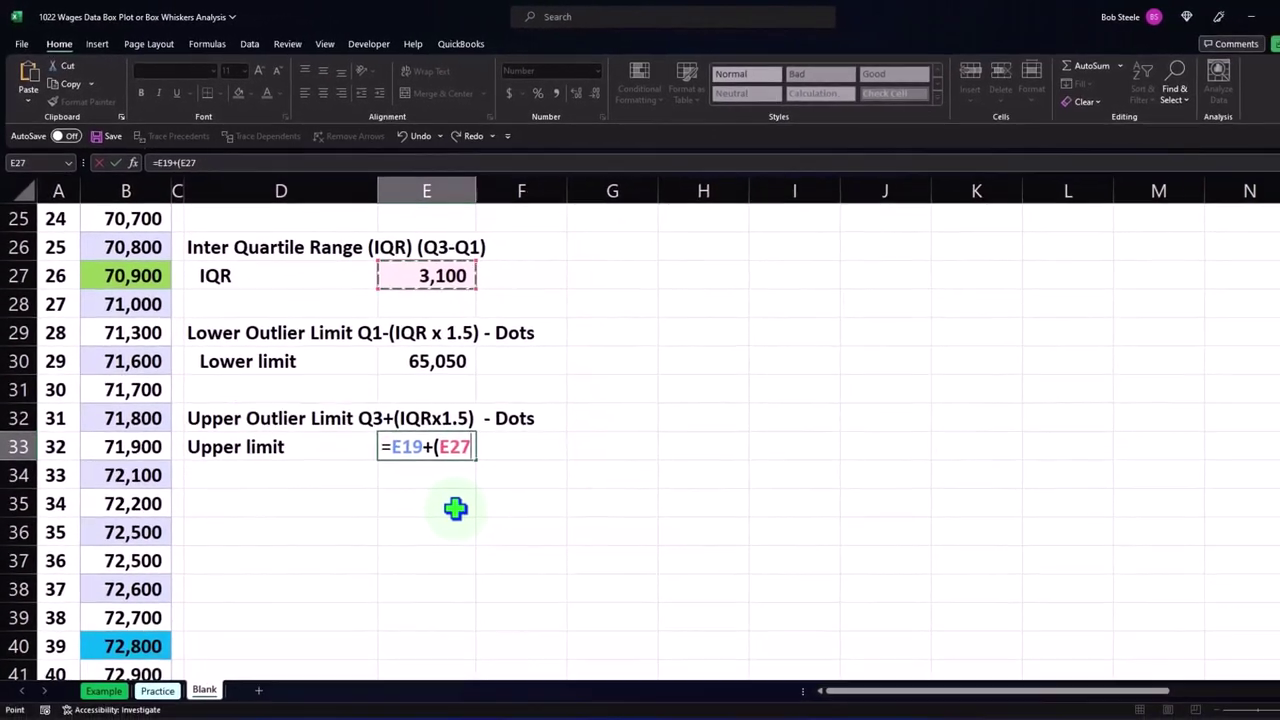
pyautogui.write('*1.5')
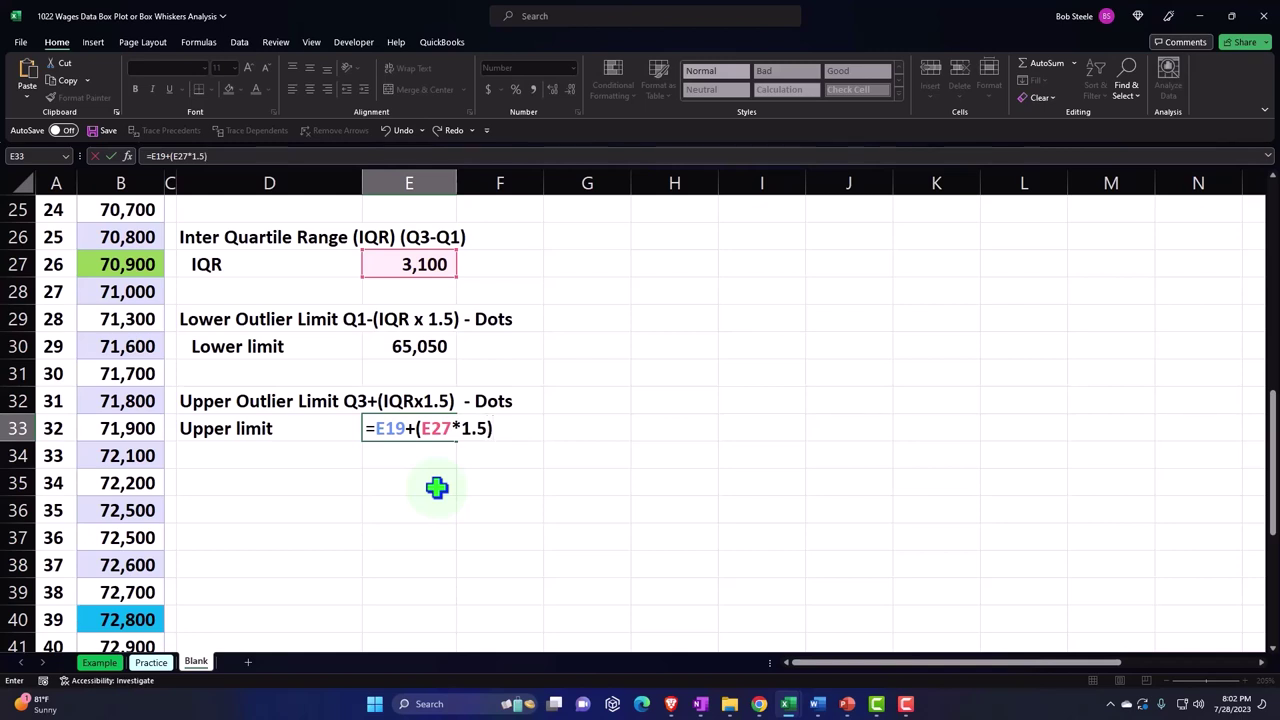
pyautogui.press('Return')
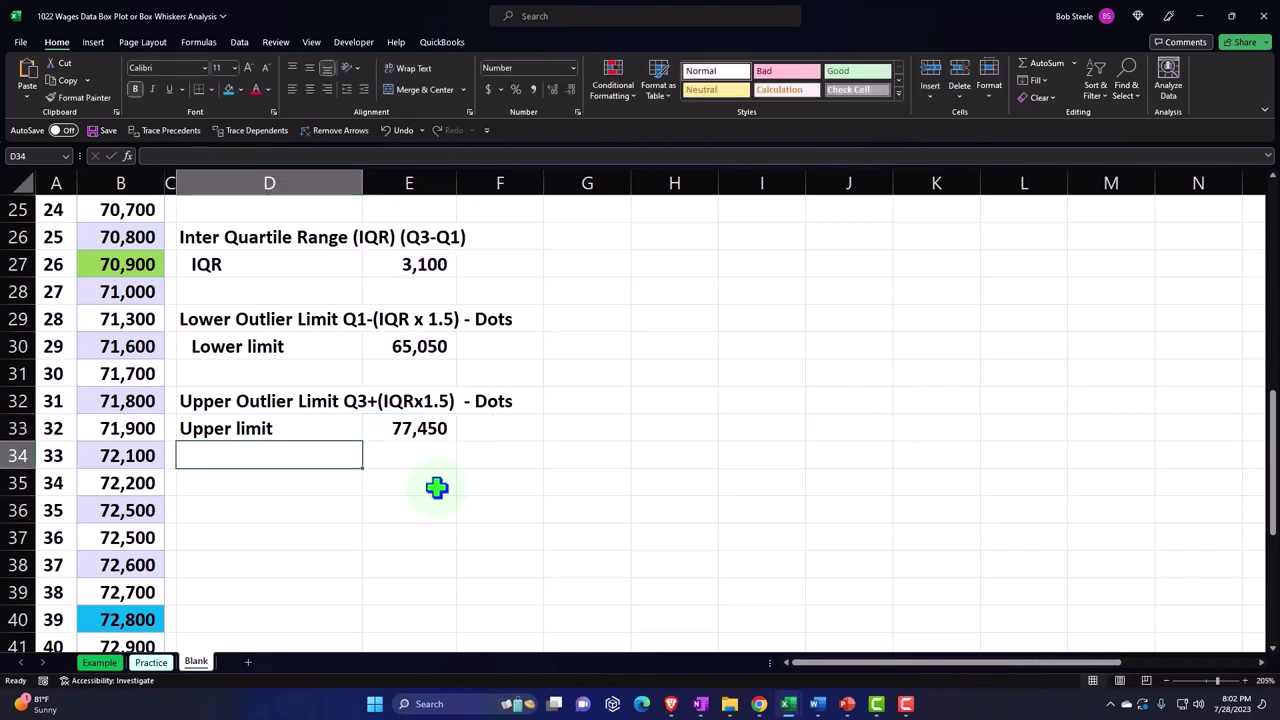
# Indent the label "Upper limit" in D33 under its heading
pyautogui.scroll(6, 752, 543)
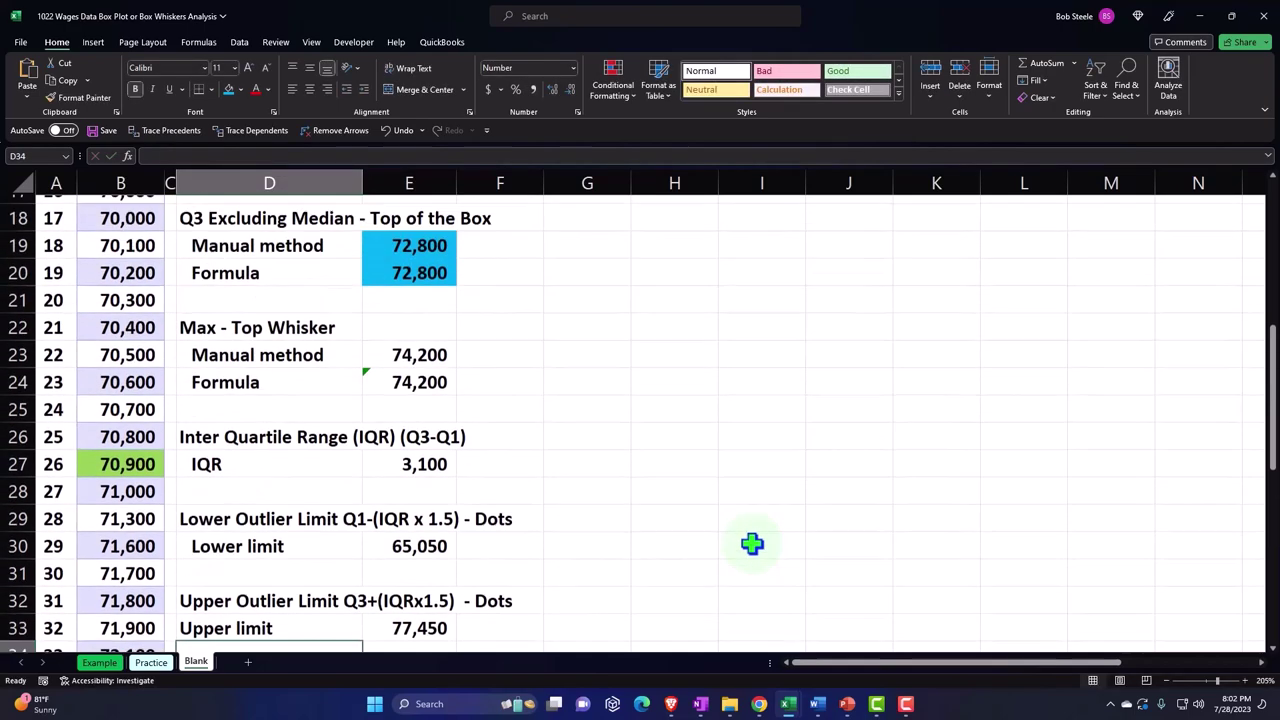
pyautogui.scroll(2, 752, 543)
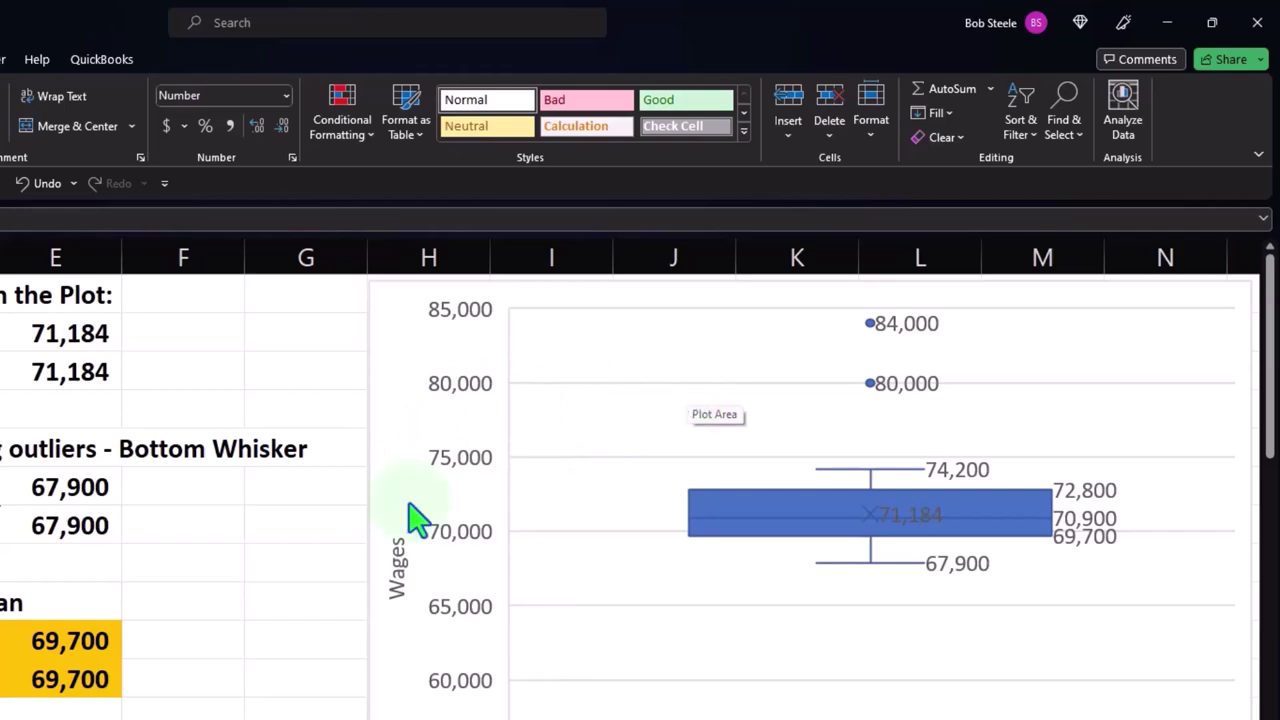
pyautogui.click(117, 600)
pyautogui.scroll(-4, 118, 597)
pyautogui.scroll(-4, 118, 597)
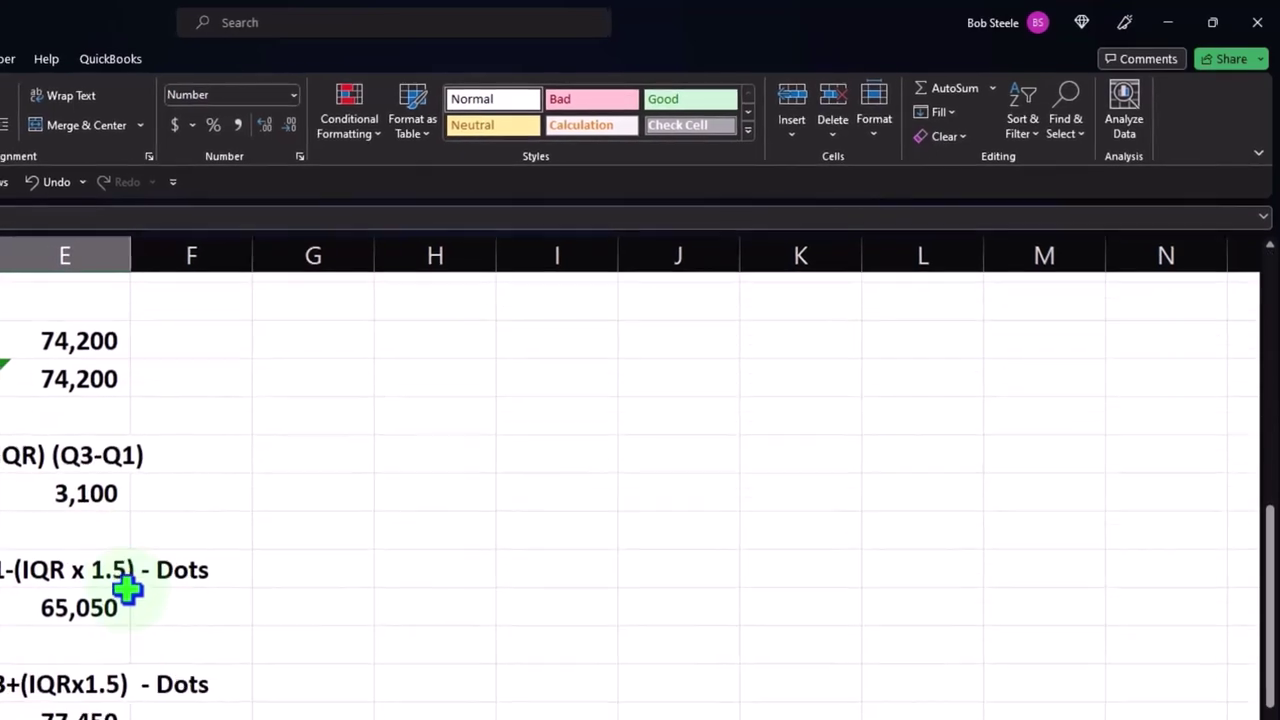
pyautogui.click(31, 640)
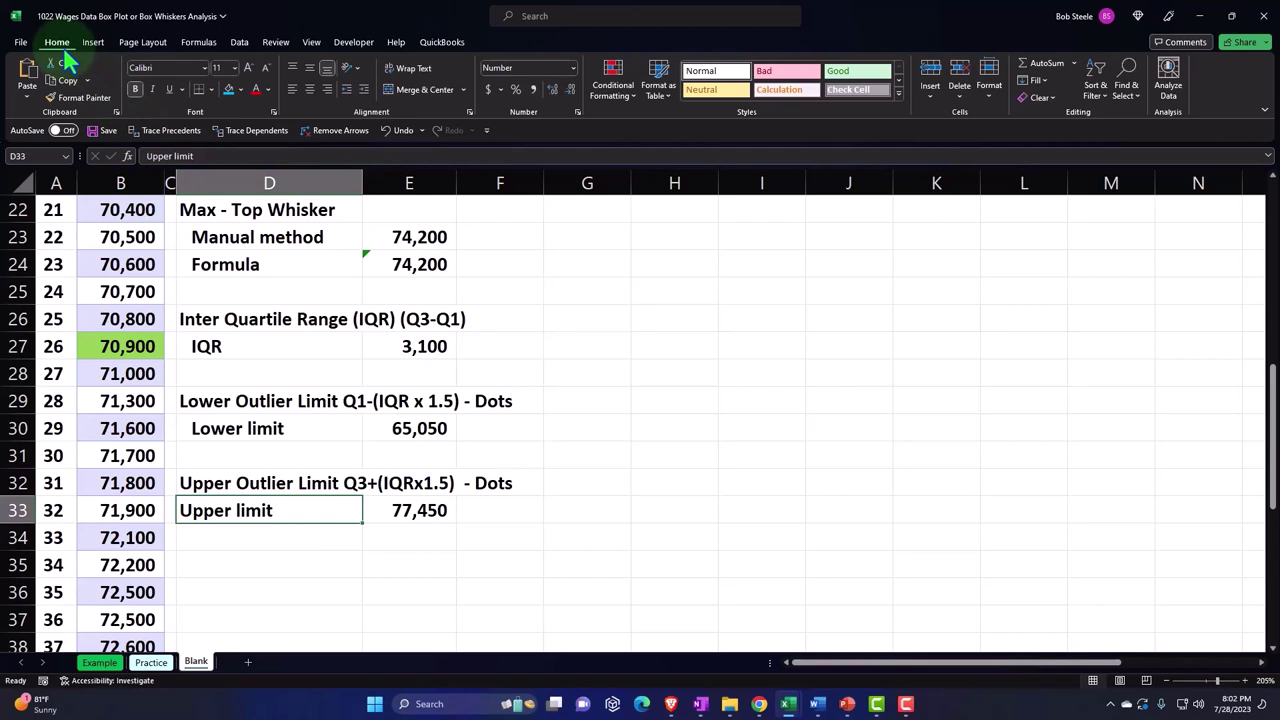
pyautogui.click(364, 89)
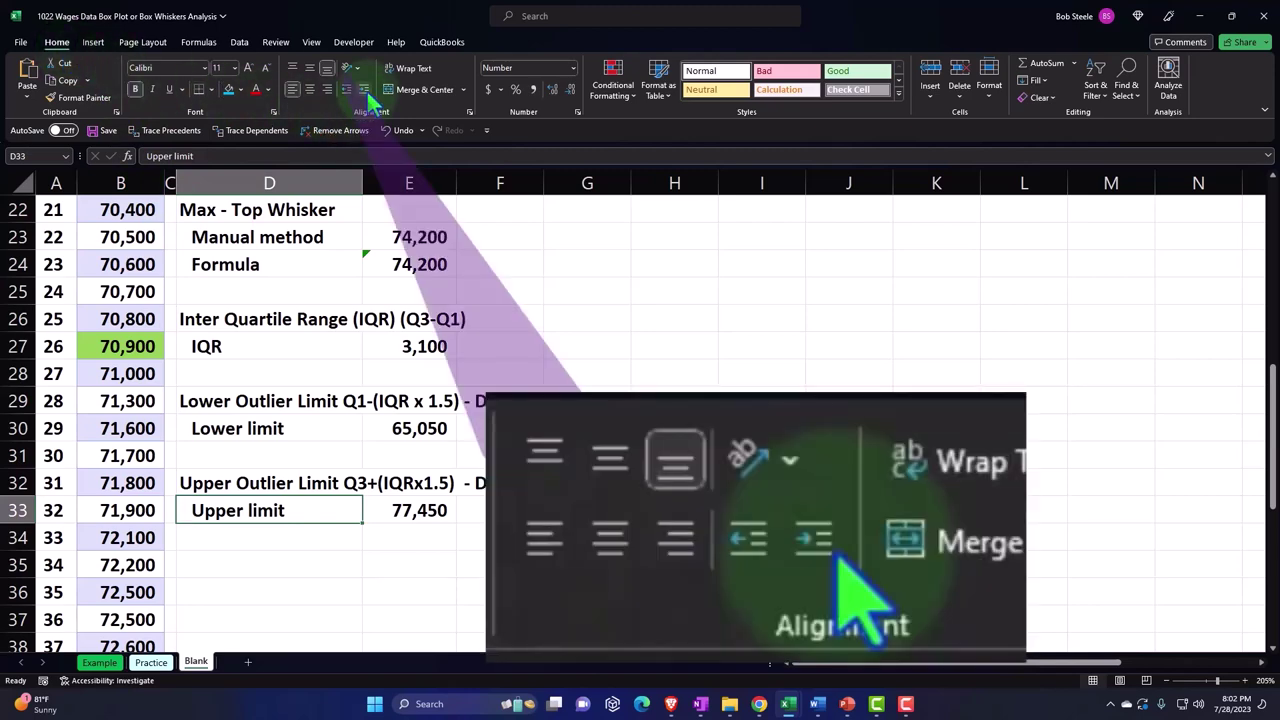
# Fill the range D1:G9 with a custom very light blue from the standard colour palette
pyautogui.scroll(7, 430, 420)
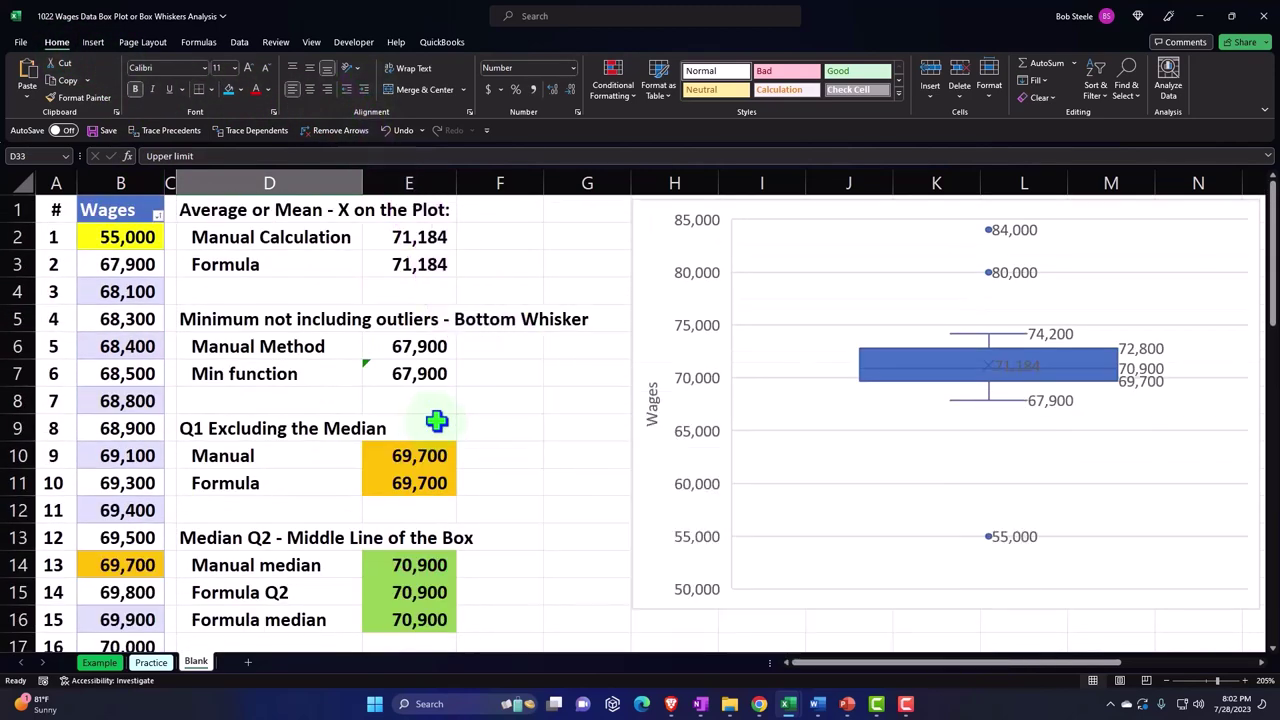
pyautogui.click(553, 381)
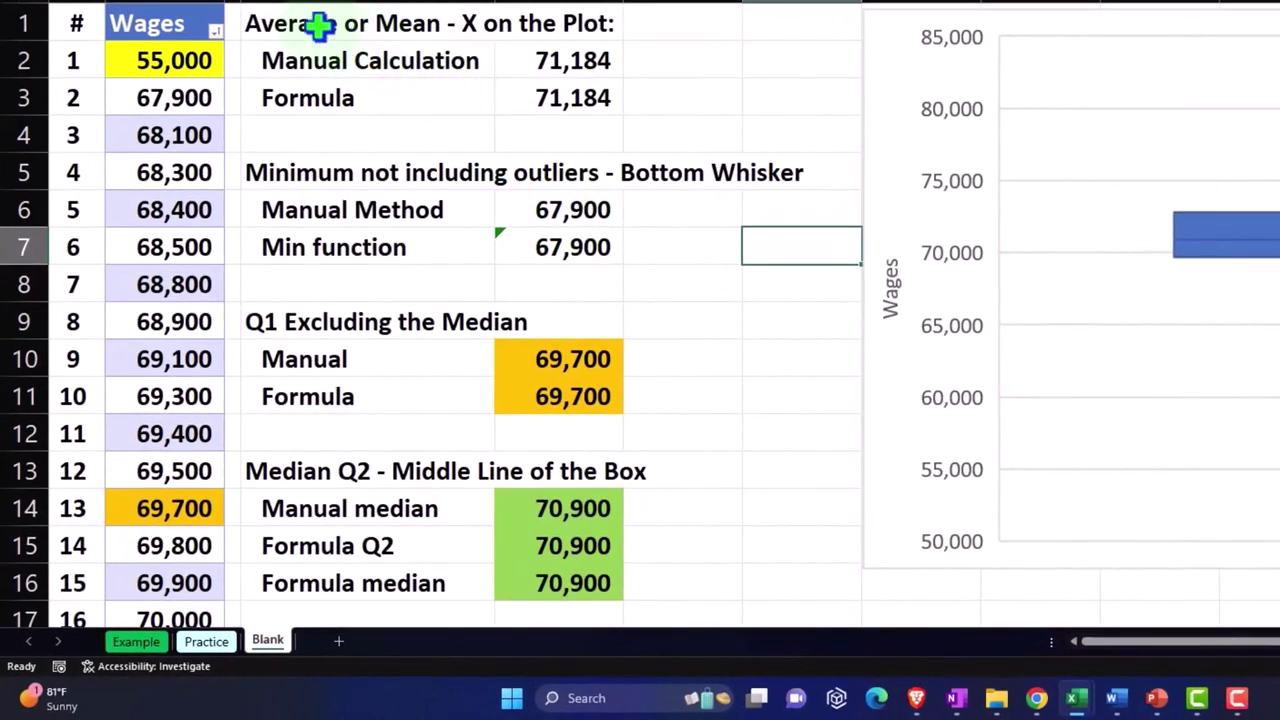
pyautogui.moveTo(320, 27); pyautogui.dragTo(732, 247)
pyautogui.moveTo(754, 288)
pyautogui.mouseDown()
pyautogui.moveTo(754, 310)
pyautogui.moveTo(767, 309)
pyautogui.mouseUp()
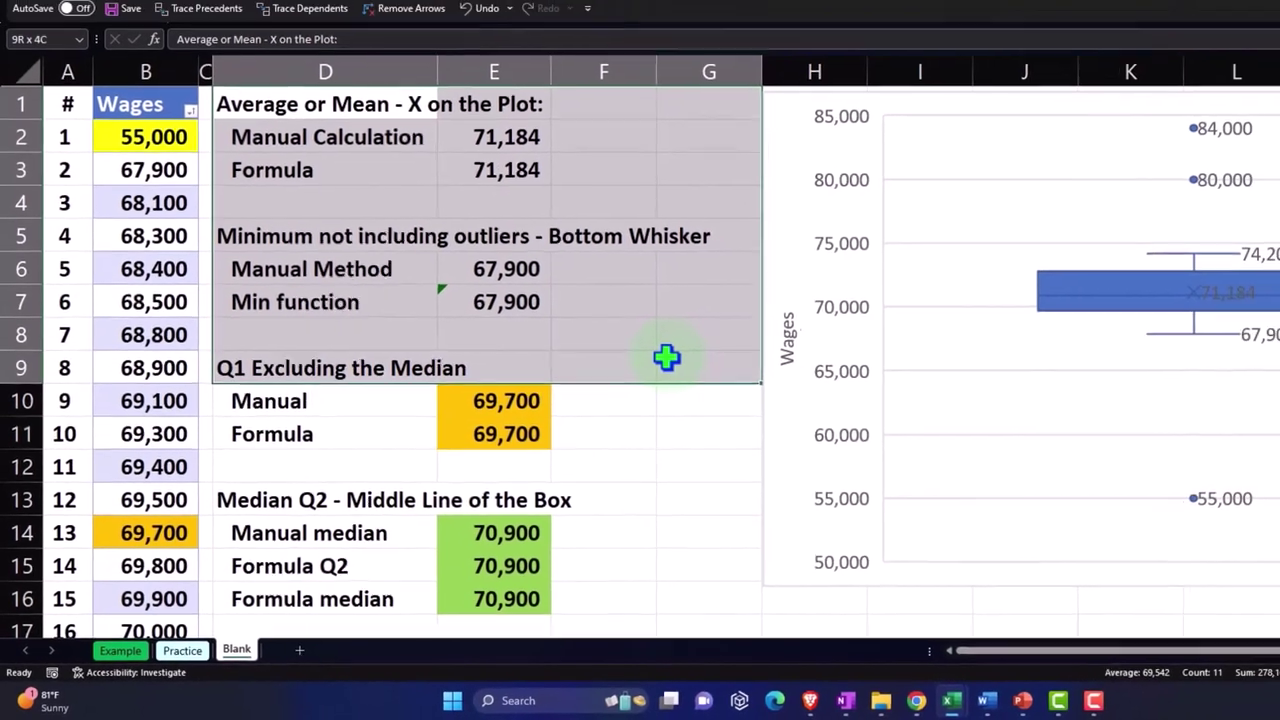
pyautogui.moveTo(666, 357); pyautogui.dragTo(666, 357)
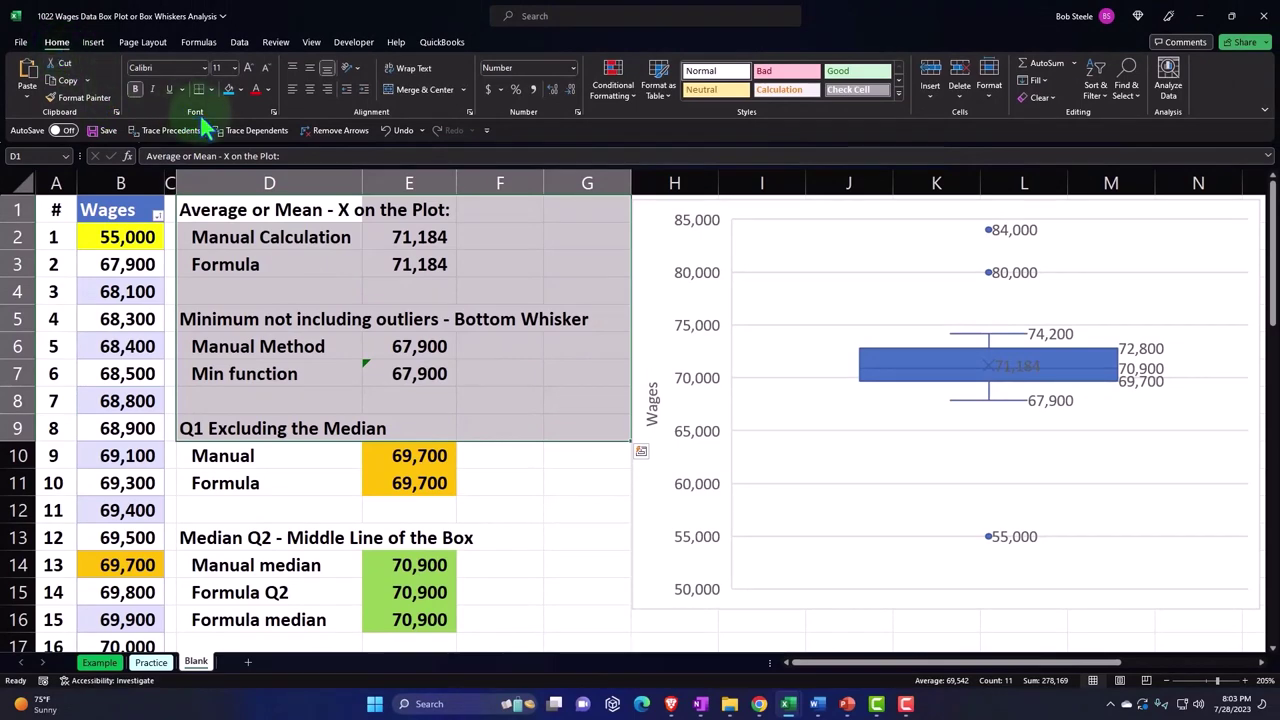
pyautogui.click(241, 90)
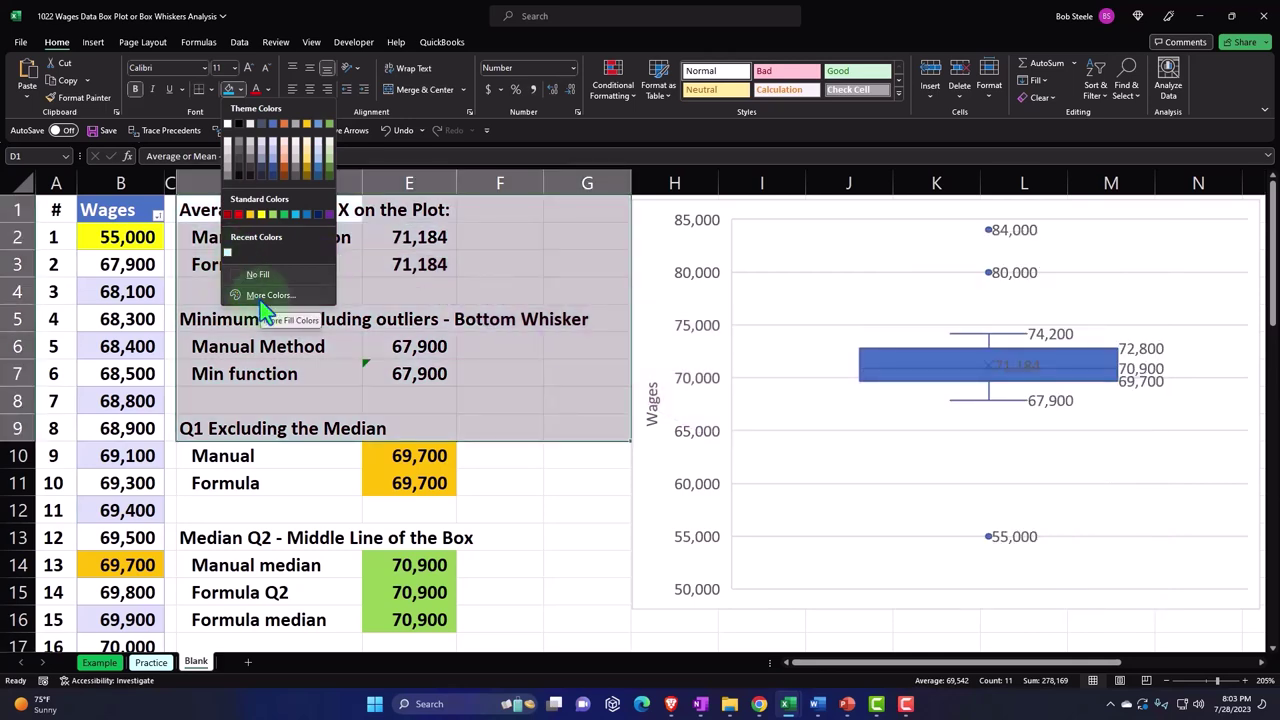
pyautogui.click(262, 296)
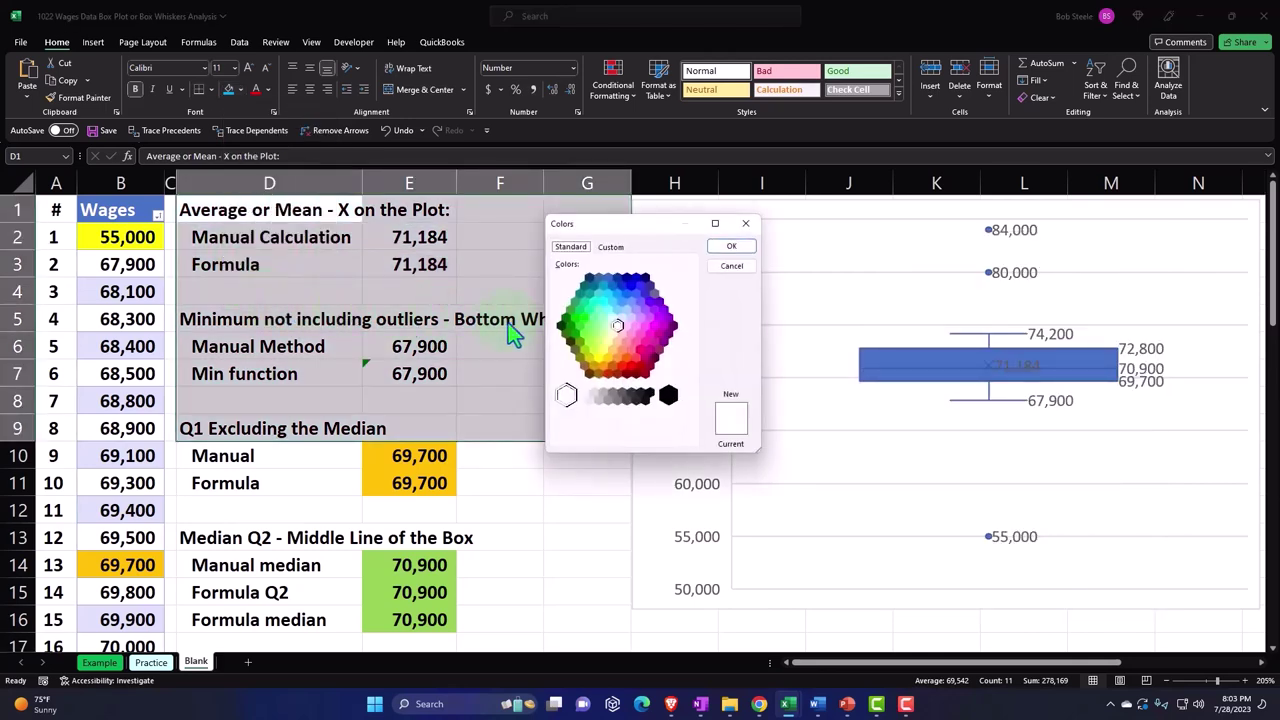
pyautogui.click(612, 319)
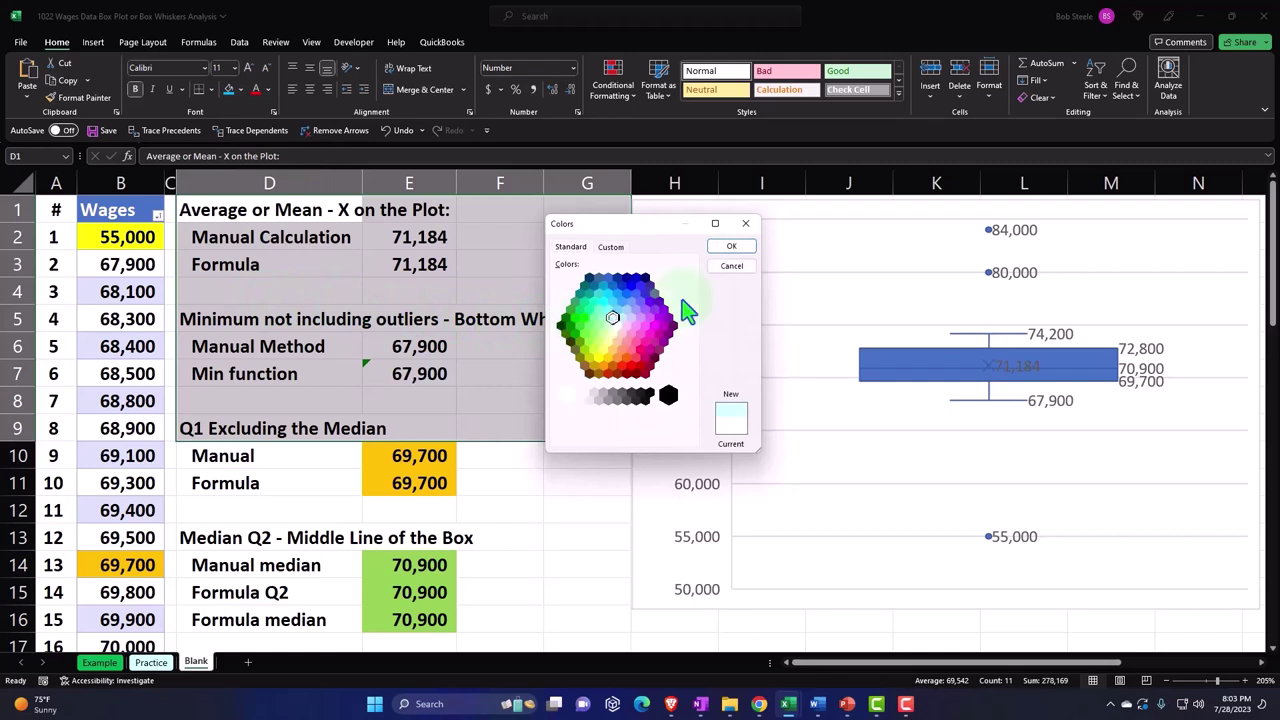
pyautogui.click(712, 249)
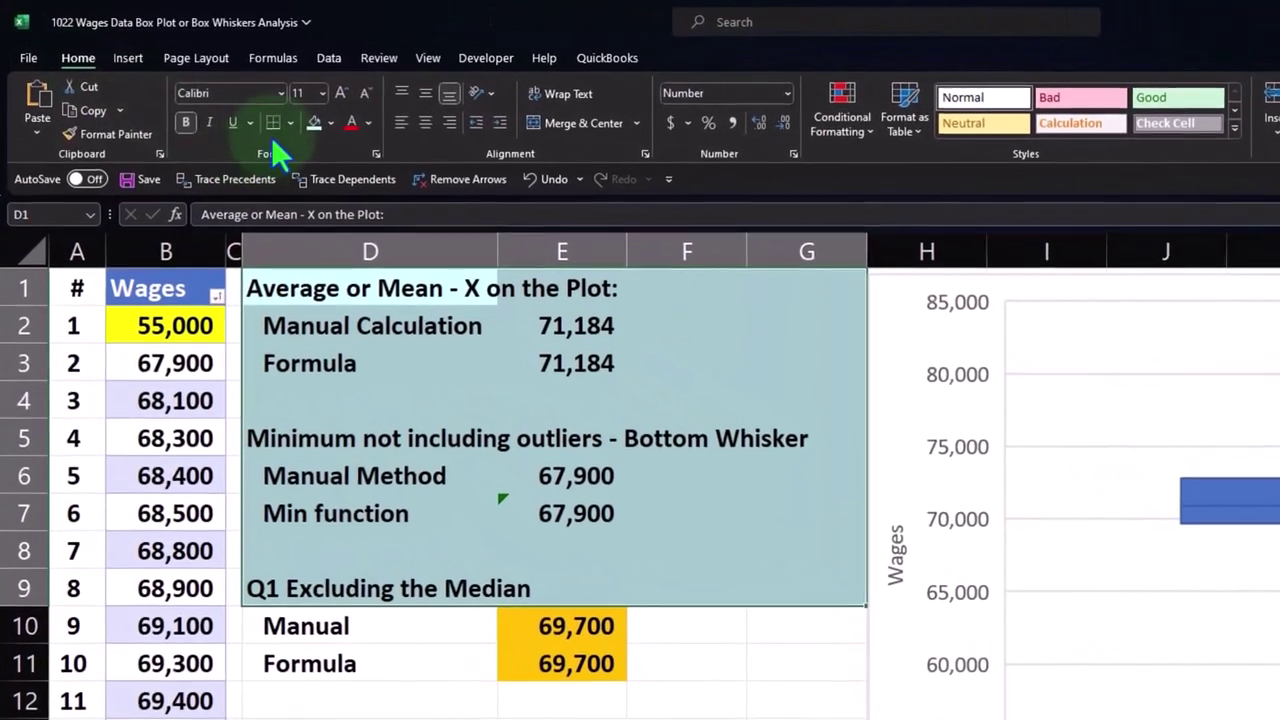
# Apply all borders to the filled range D1:G9
pyautogui.click(289, 121)
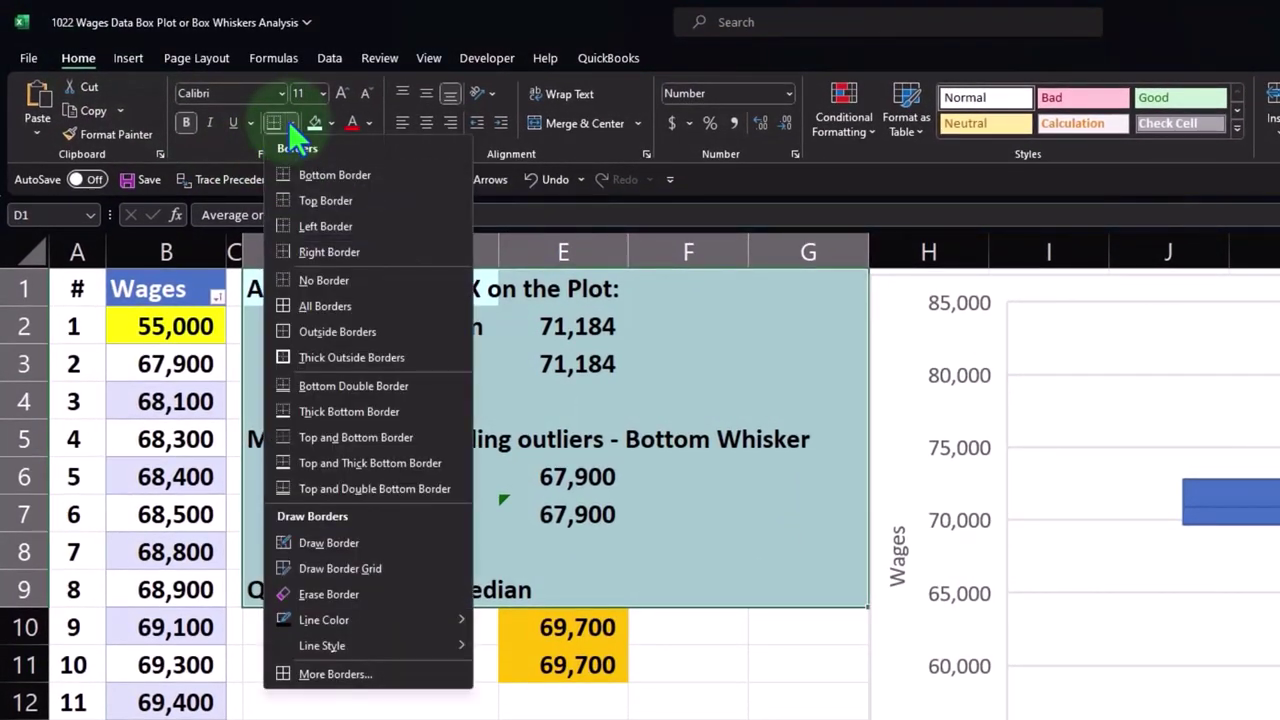
pyautogui.click(299, 306)
pyautogui.scroll(-1, 368, 450)
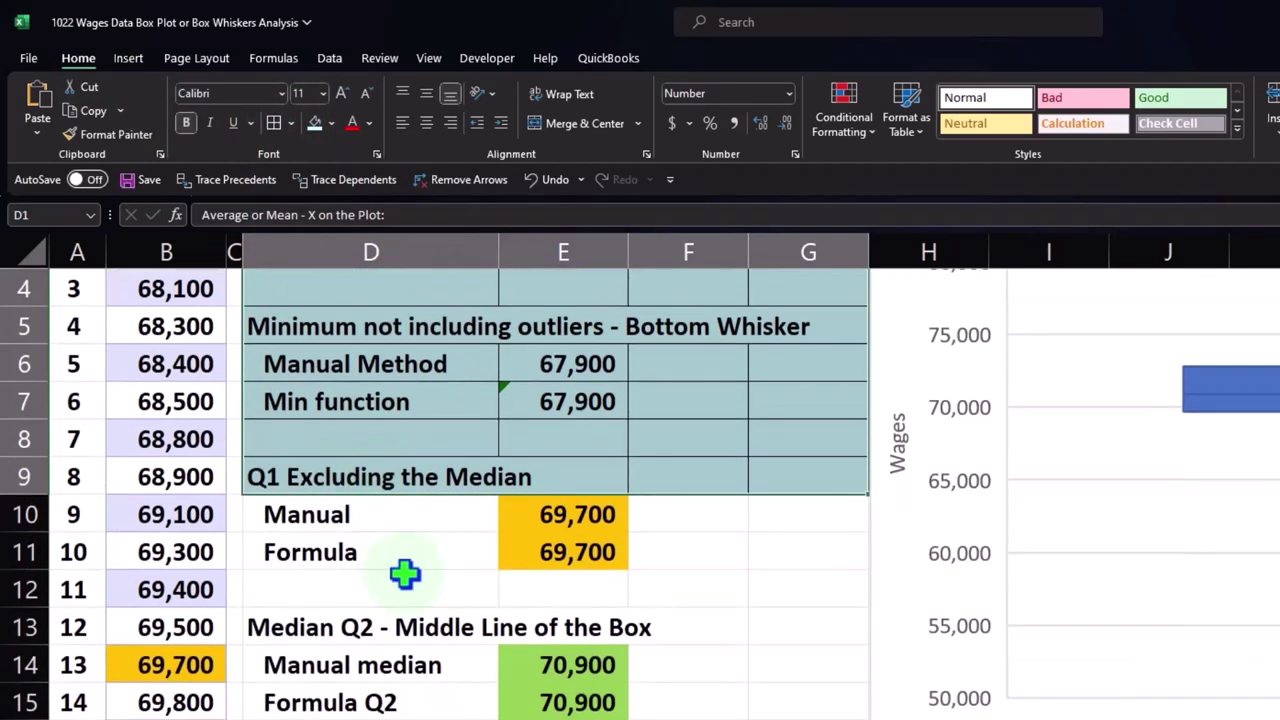
# Apply all borders and the light blue fill to the label cells D10:D11
pyautogui.click(394, 537)
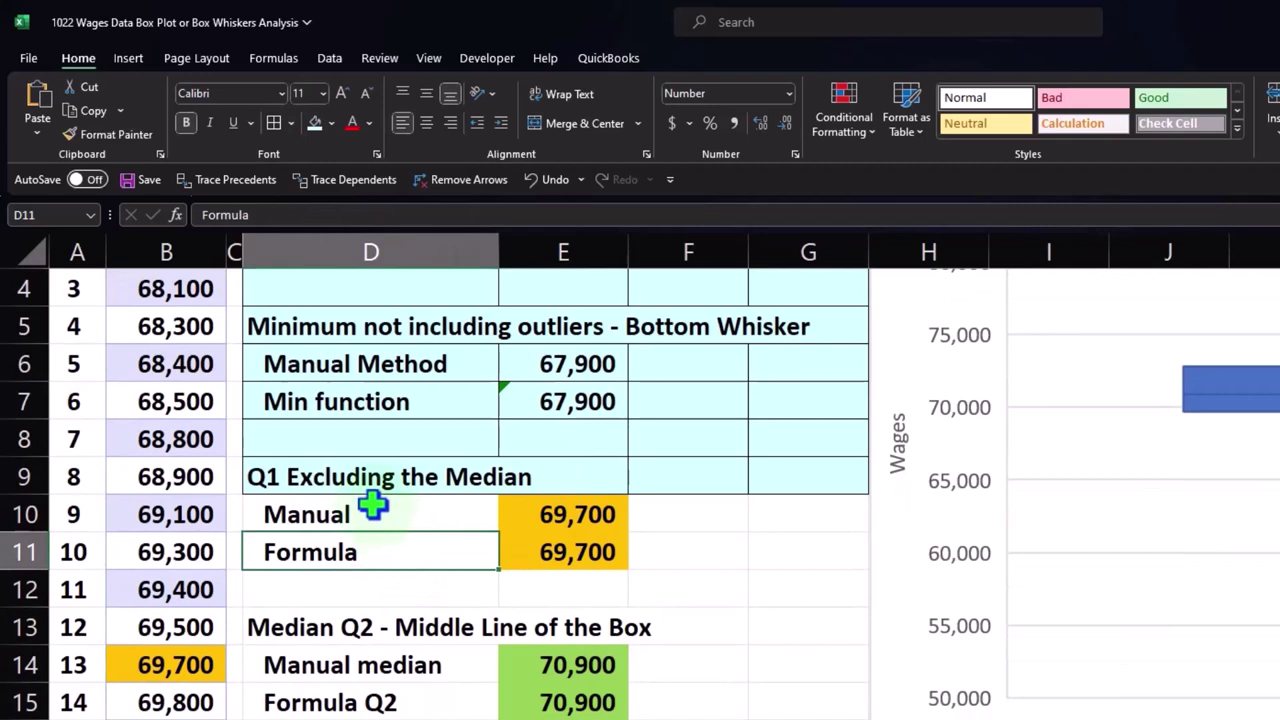
pyautogui.moveTo(371, 505); pyautogui.dragTo(371, 540)
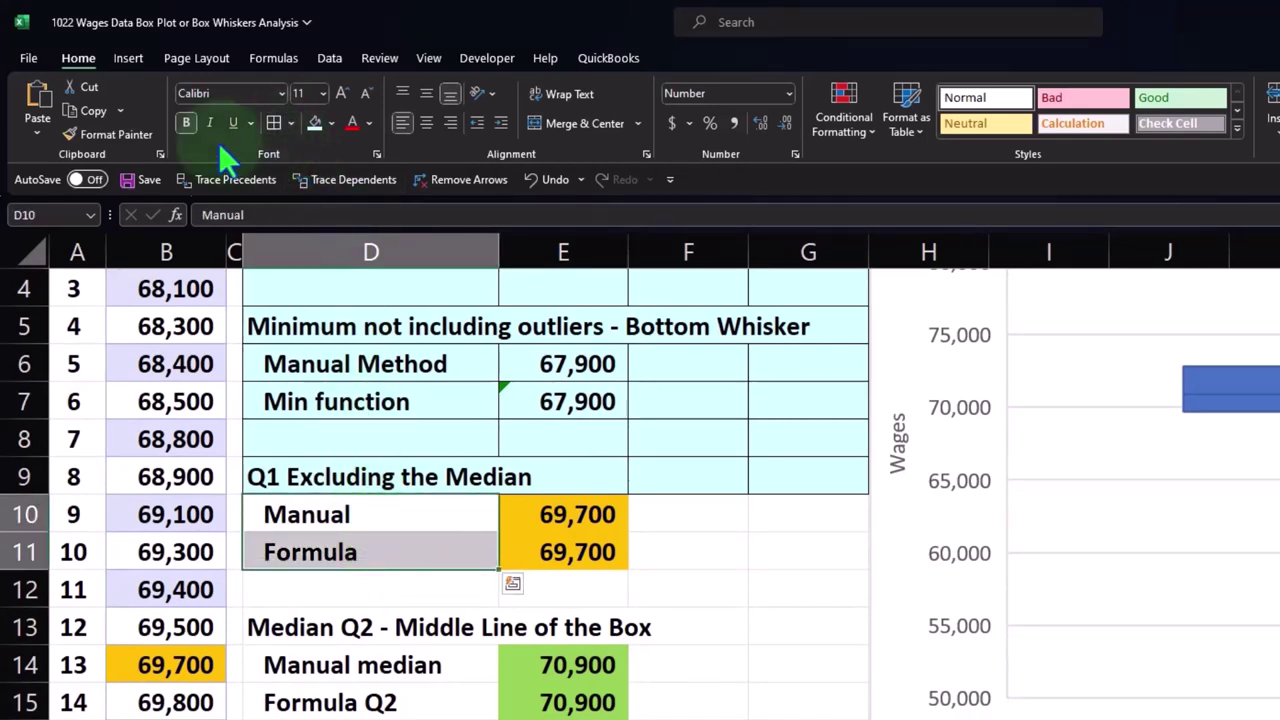
pyautogui.click(274, 125)
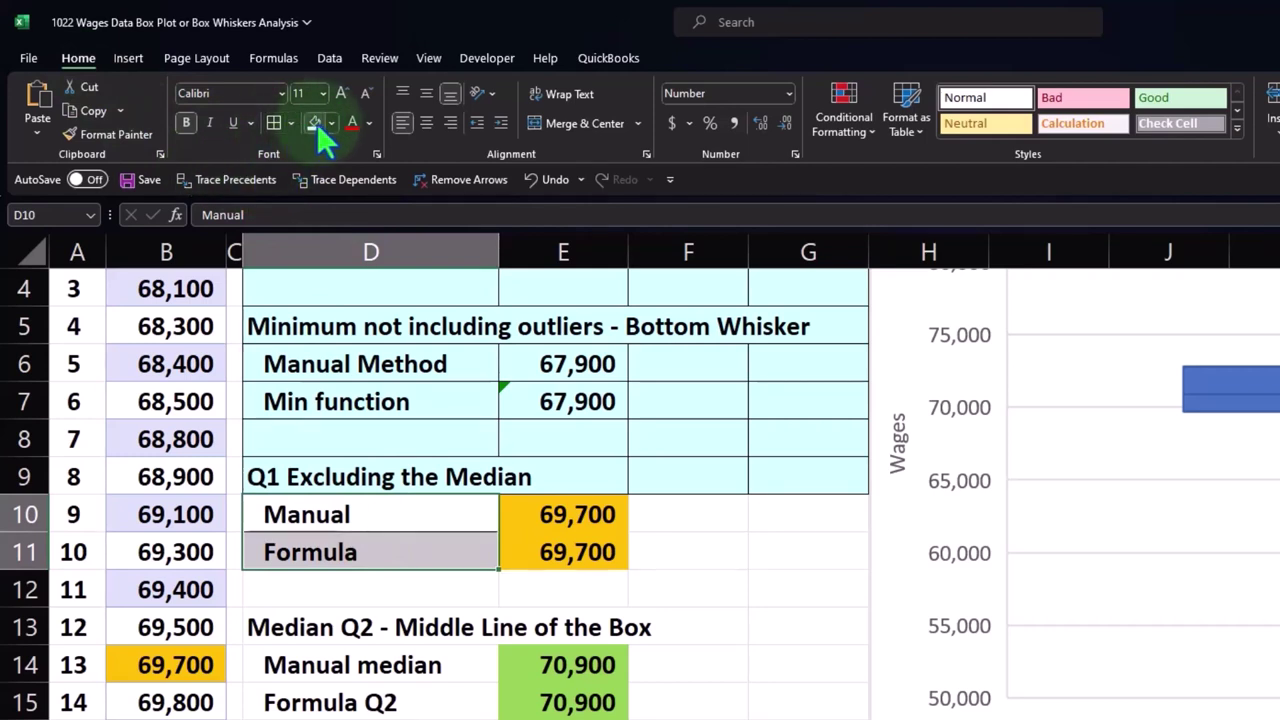
pyautogui.click(316, 122)
# Fill the blank cells F10:G11 with the light blue and apply all borders to E10:G11
pyautogui.moveTo(684, 512); pyautogui.dragTo(800, 543)
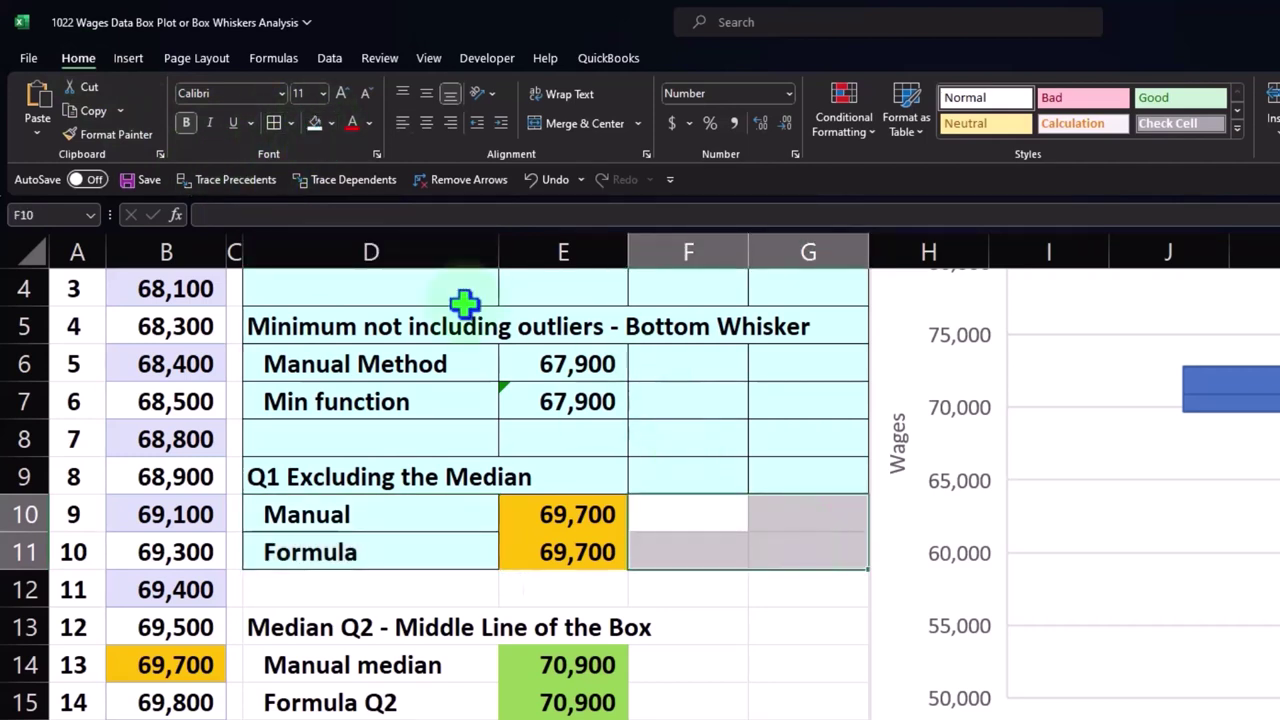
pyautogui.click(316, 122)
pyautogui.click(514, 508)
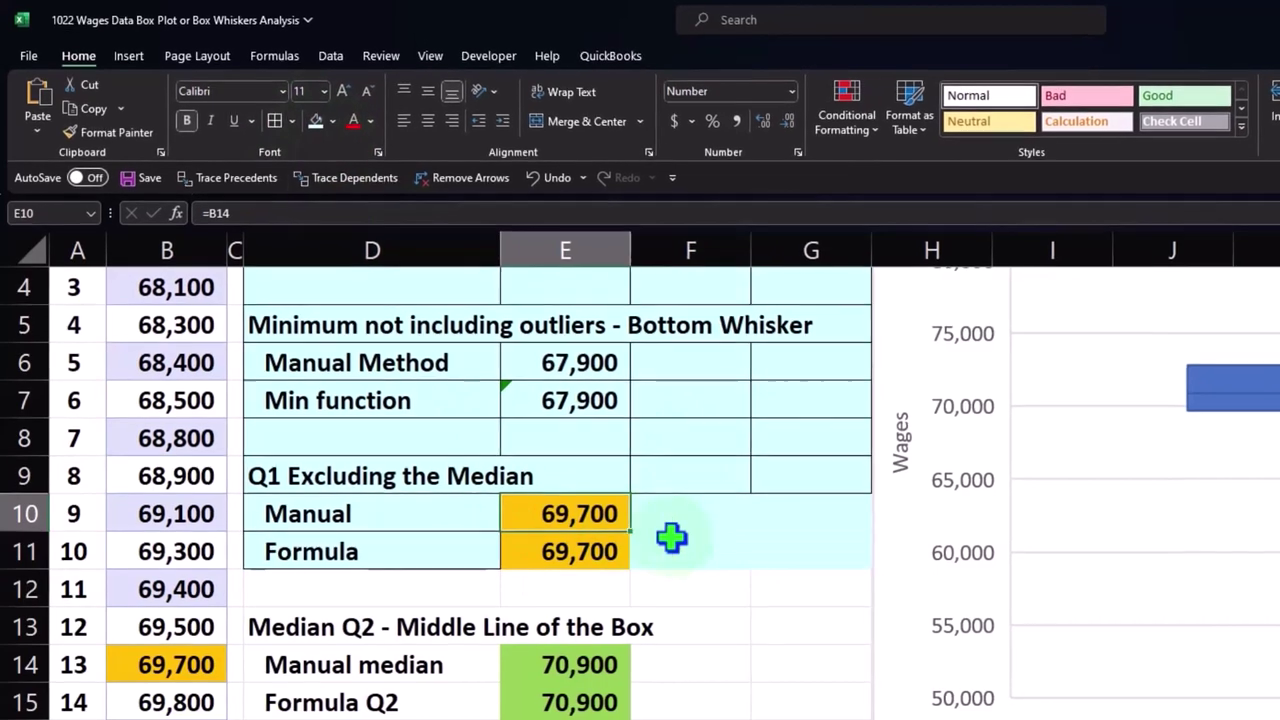
pyautogui.moveTo(671, 538); pyautogui.dragTo(765, 548)
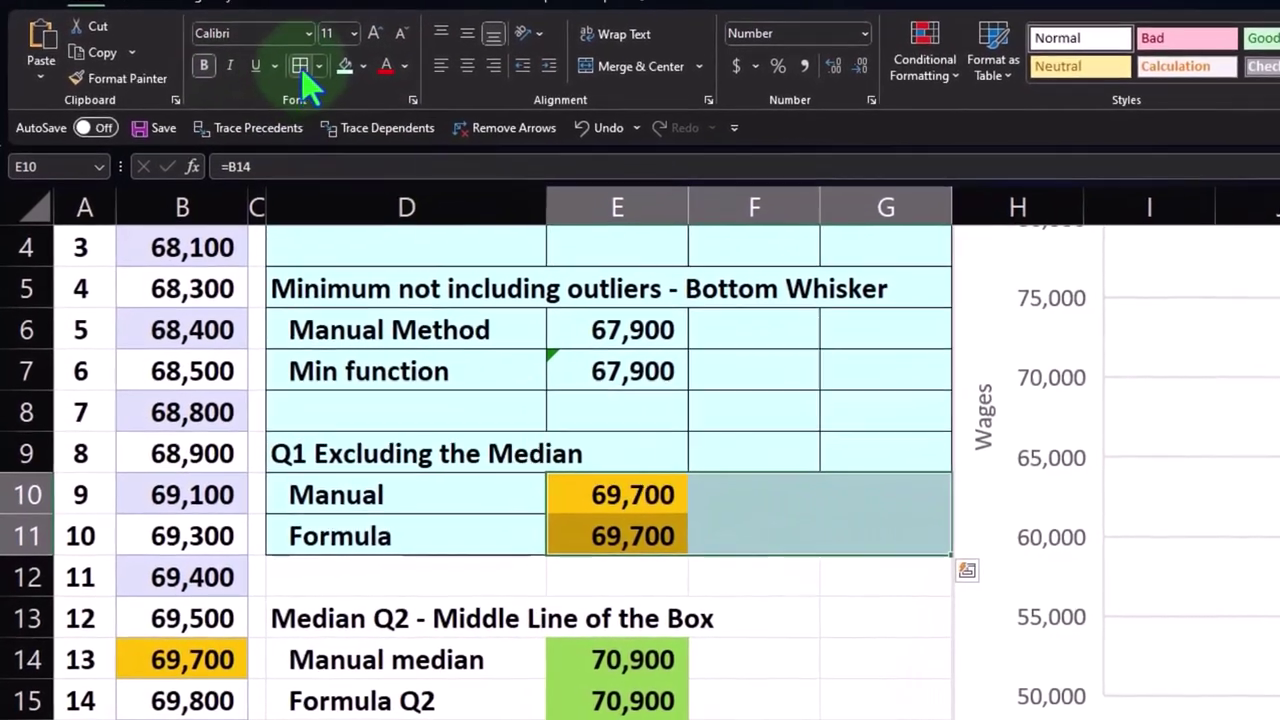
# Fill the rest of the calculation area D12:G37 with light blue, leaving out the coloured result cells E14:E16 and E19:E20
pyautogui.moveTo(391, 570); pyautogui.dragTo(447, 700)
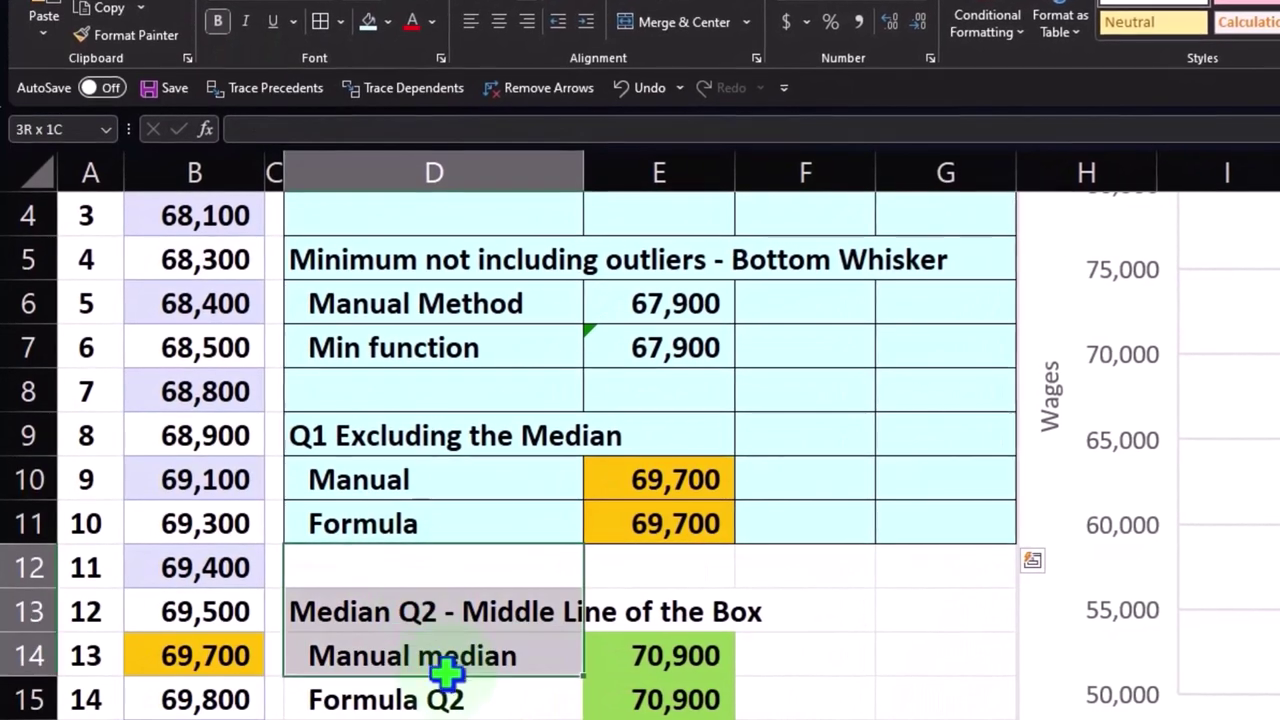
pyautogui.moveTo(659, 578); pyautogui.dragTo(660, 600)
pyautogui.moveTo(766, 586); pyautogui.dragTo(905, 716)
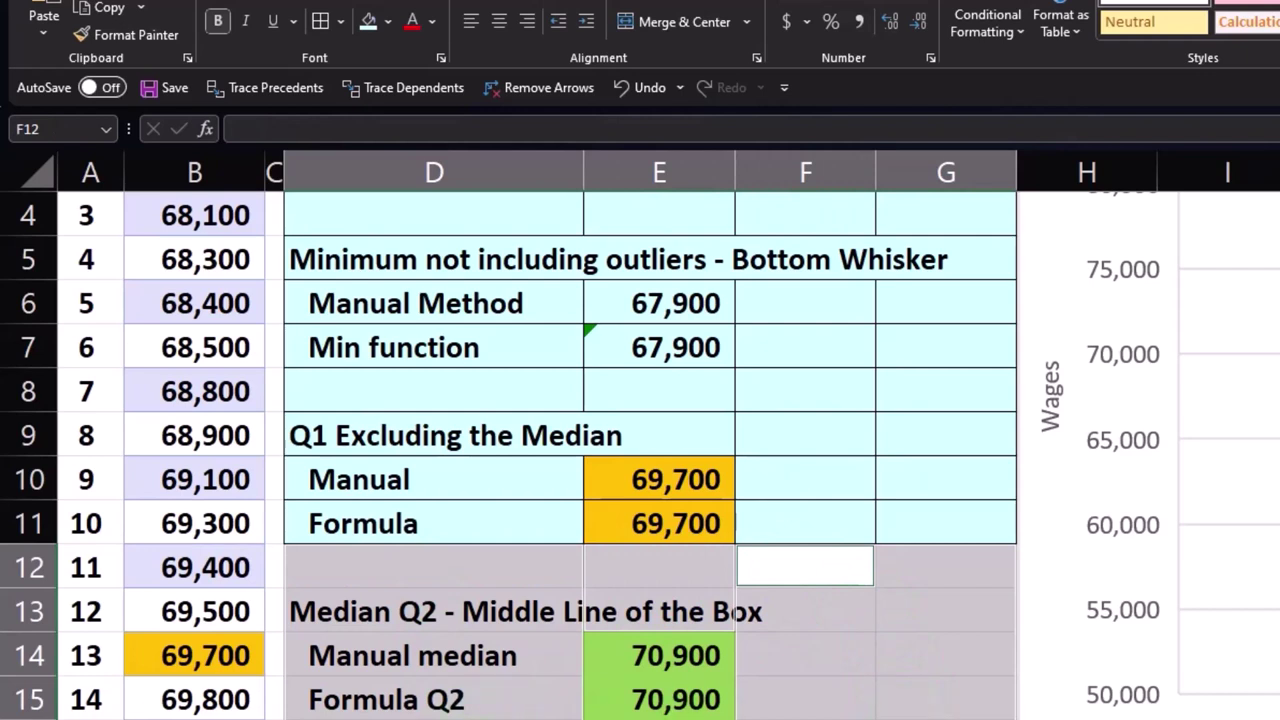
pyautogui.moveTo(659, 567); pyautogui.dragTo(946, 567)
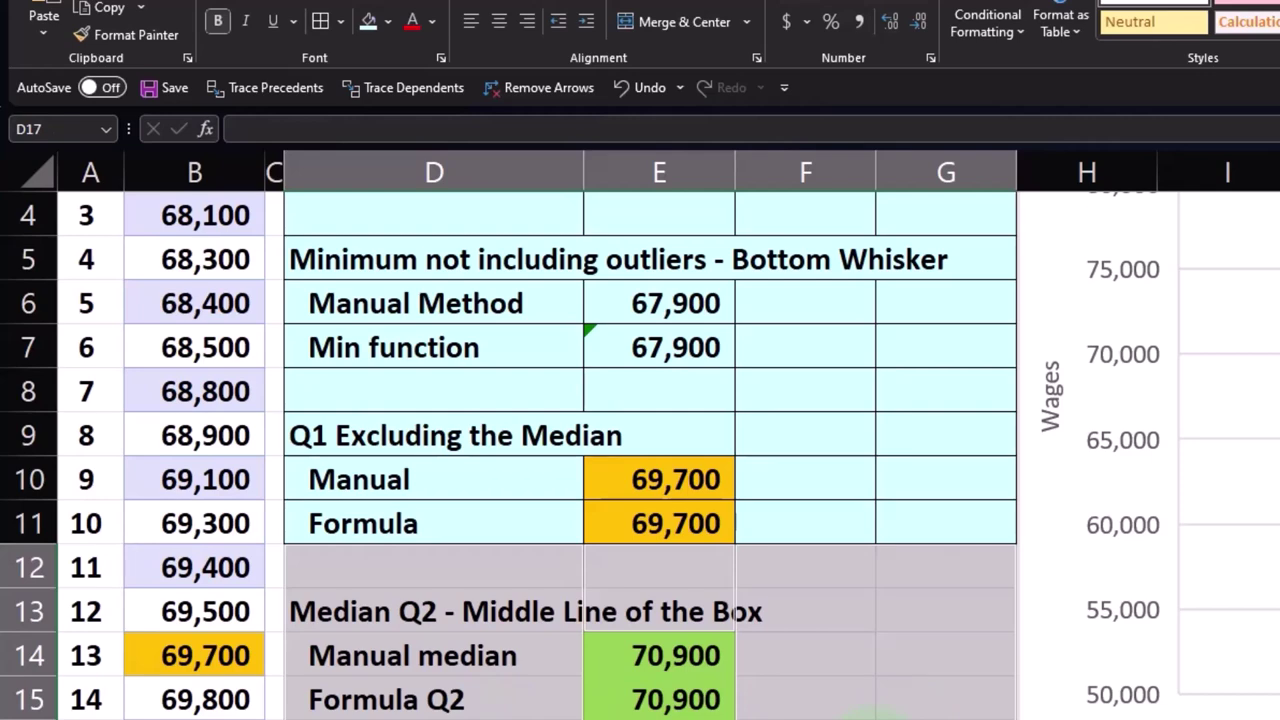
pyautogui.scroll(-1, 640, 435)
pyautogui.scroll(1, 640, 435)
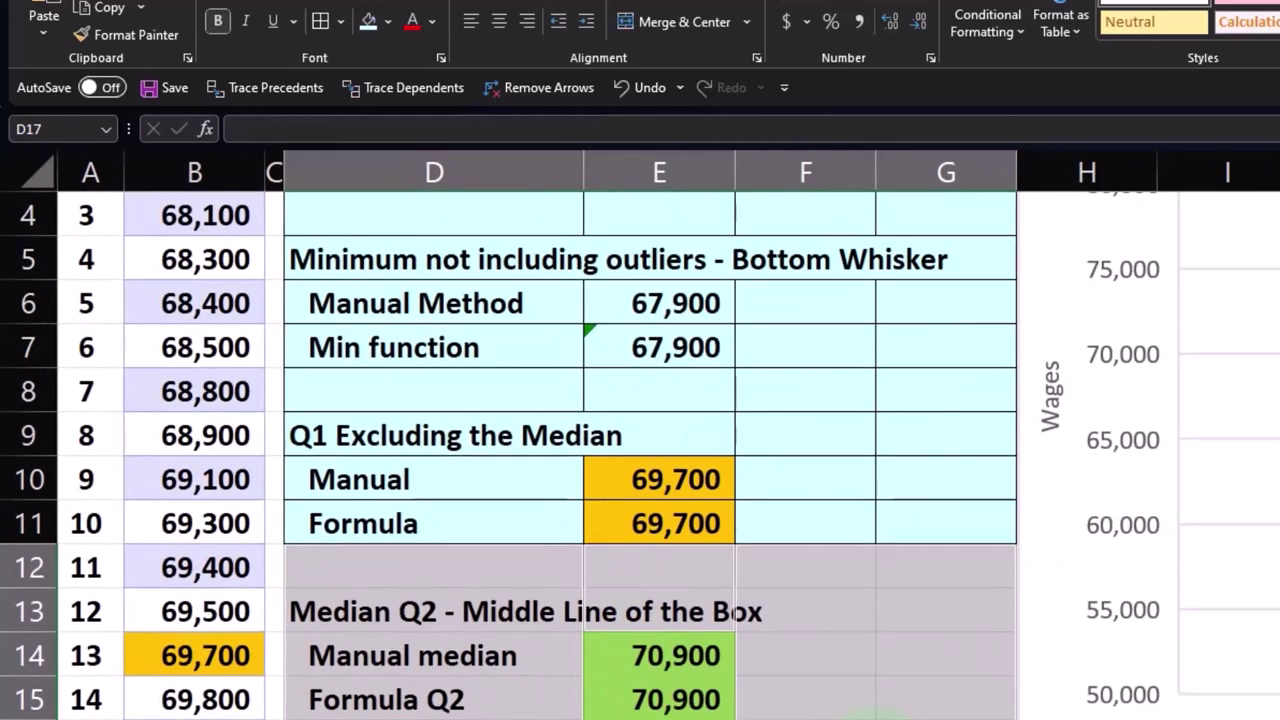
pyautogui.scroll(-1, 640, 435)
pyautogui.scroll(1, 833, 698)
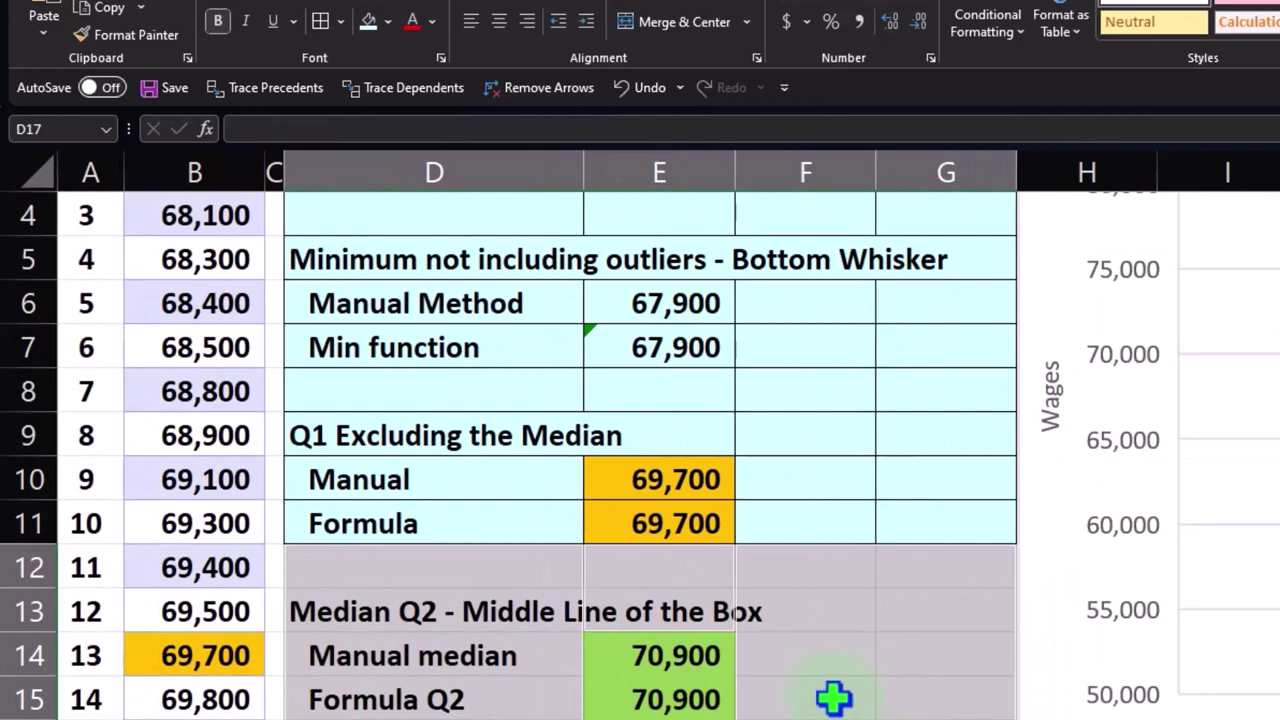
pyautogui.scroll(-4, 833, 698)
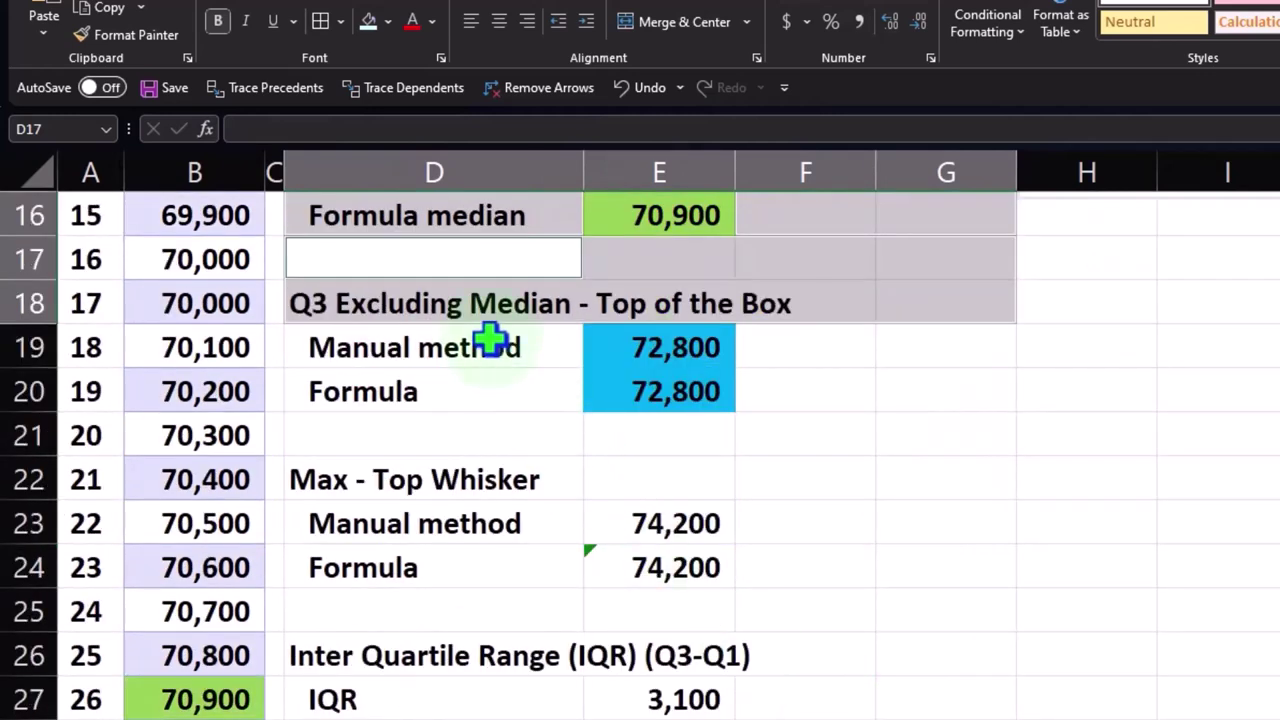
pyautogui.moveTo(490, 343); pyautogui.dragTo(509, 705)
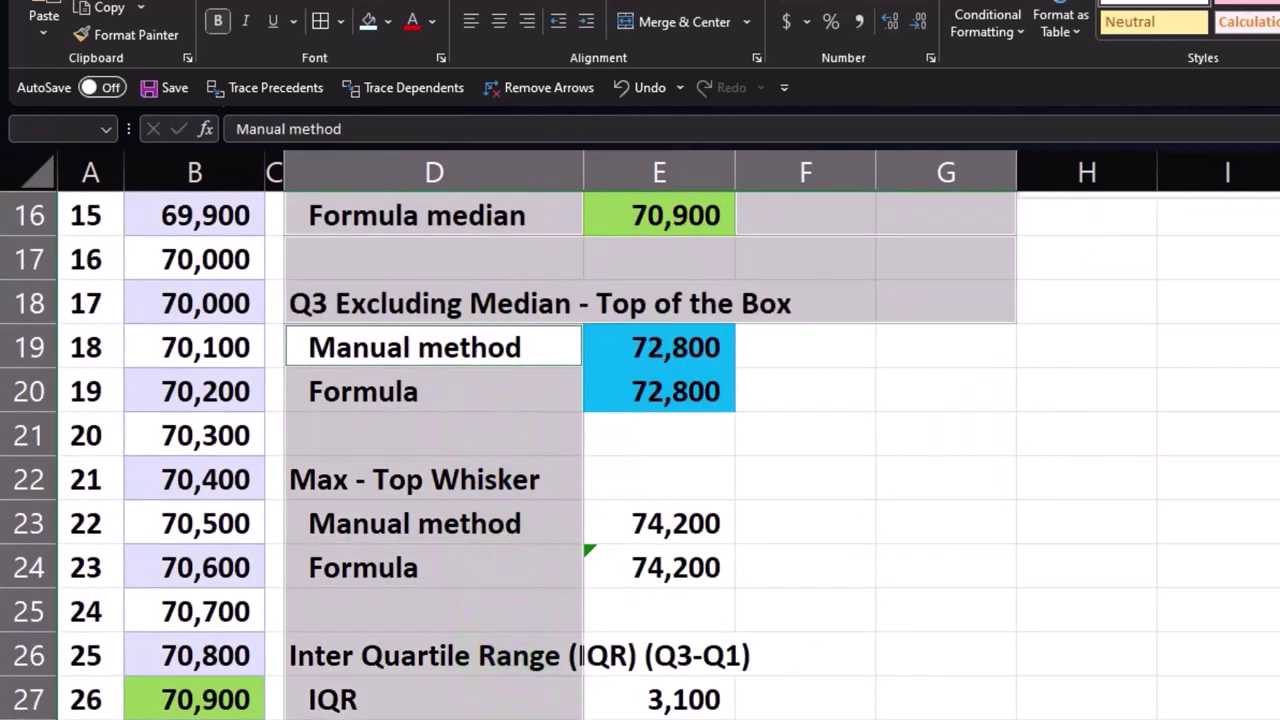
pyautogui.moveTo(677, 441); pyautogui.dragTo(801, 711)
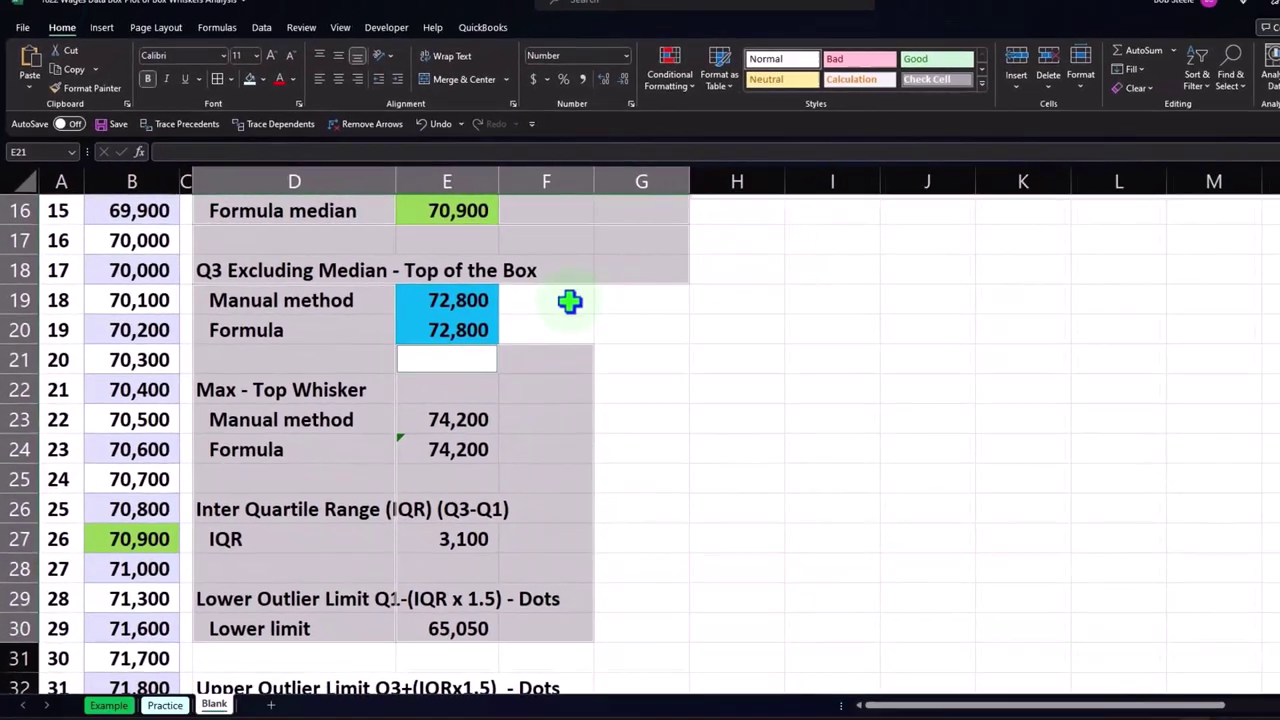
pyautogui.moveTo(569, 301); pyautogui.dragTo(623, 617)
pyautogui.scroll(-2, 559, 553)
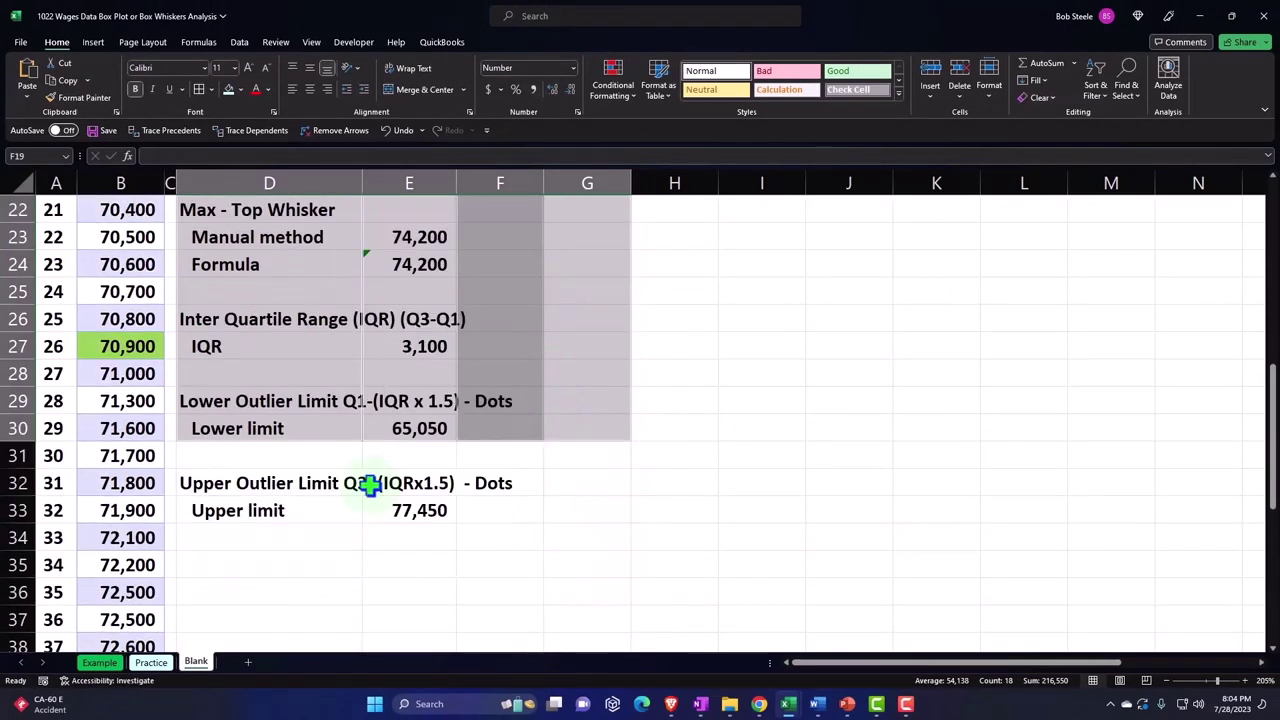
pyautogui.moveTo(262, 458); pyautogui.dragTo(556, 613)
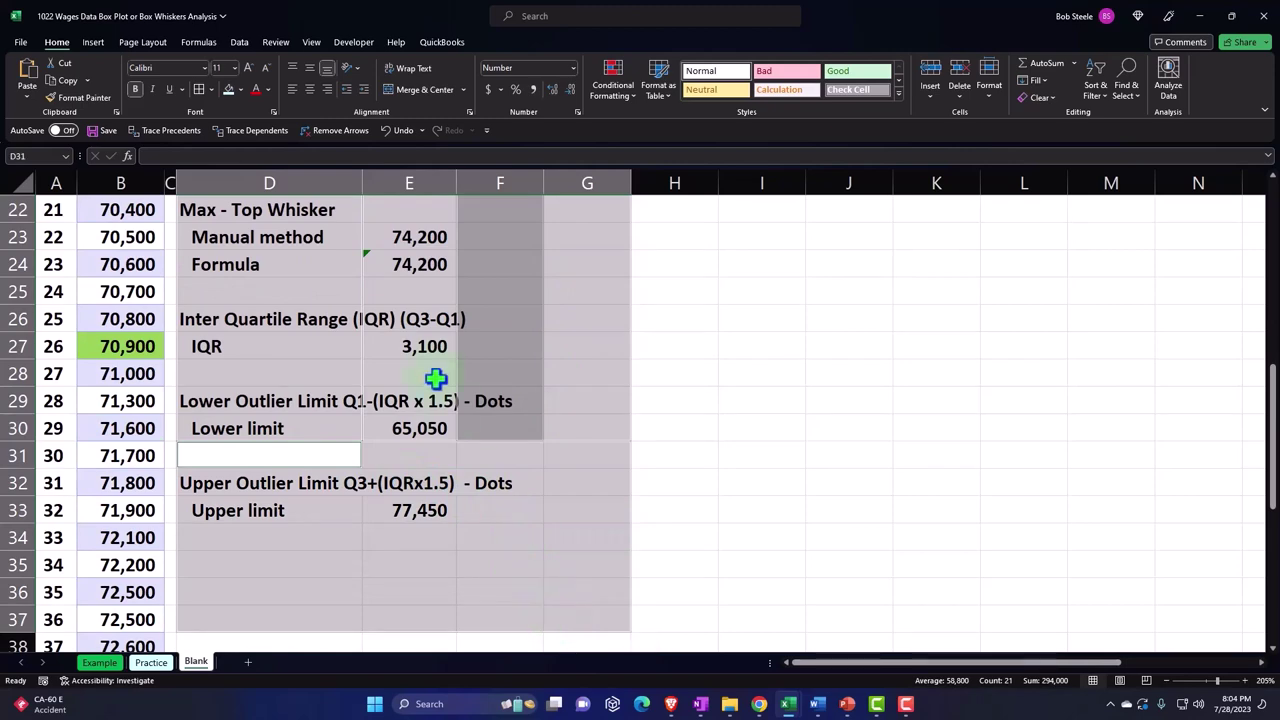
pyautogui.click(228, 90)
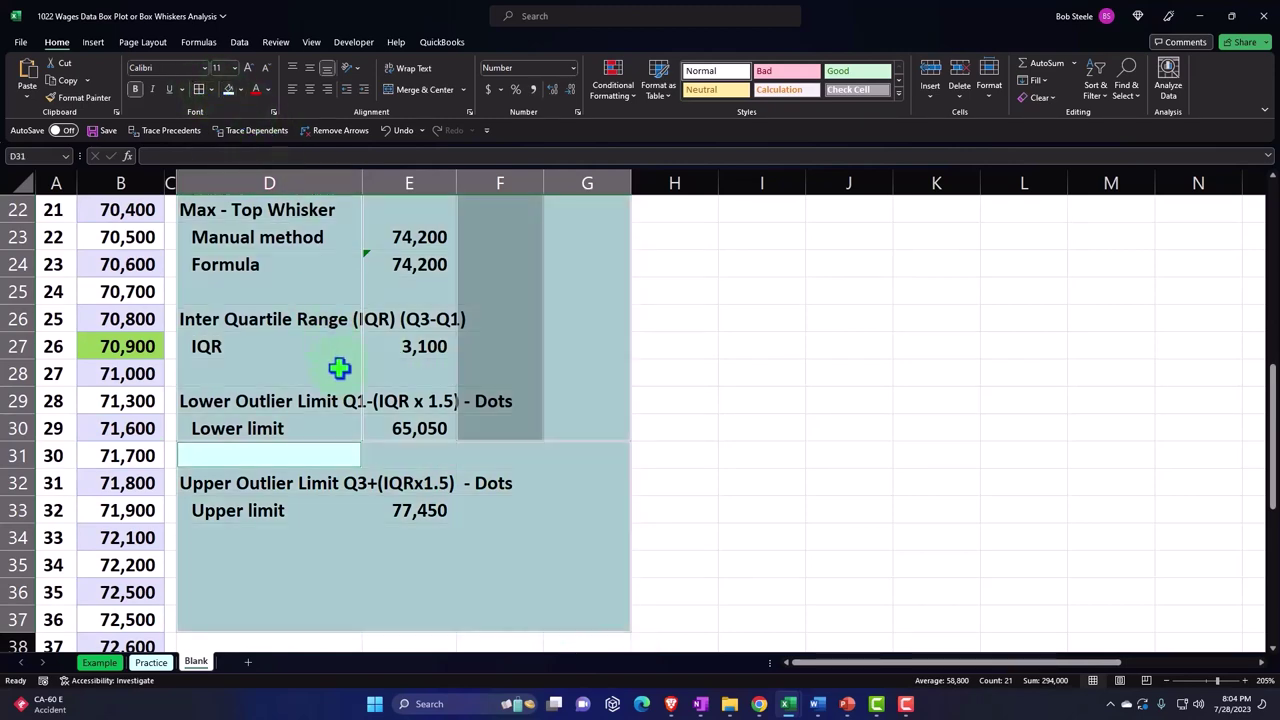
# Apply all borders to the range D12:G37
pyautogui.scroll(7, 339, 368)
pyautogui.click(224, 505)
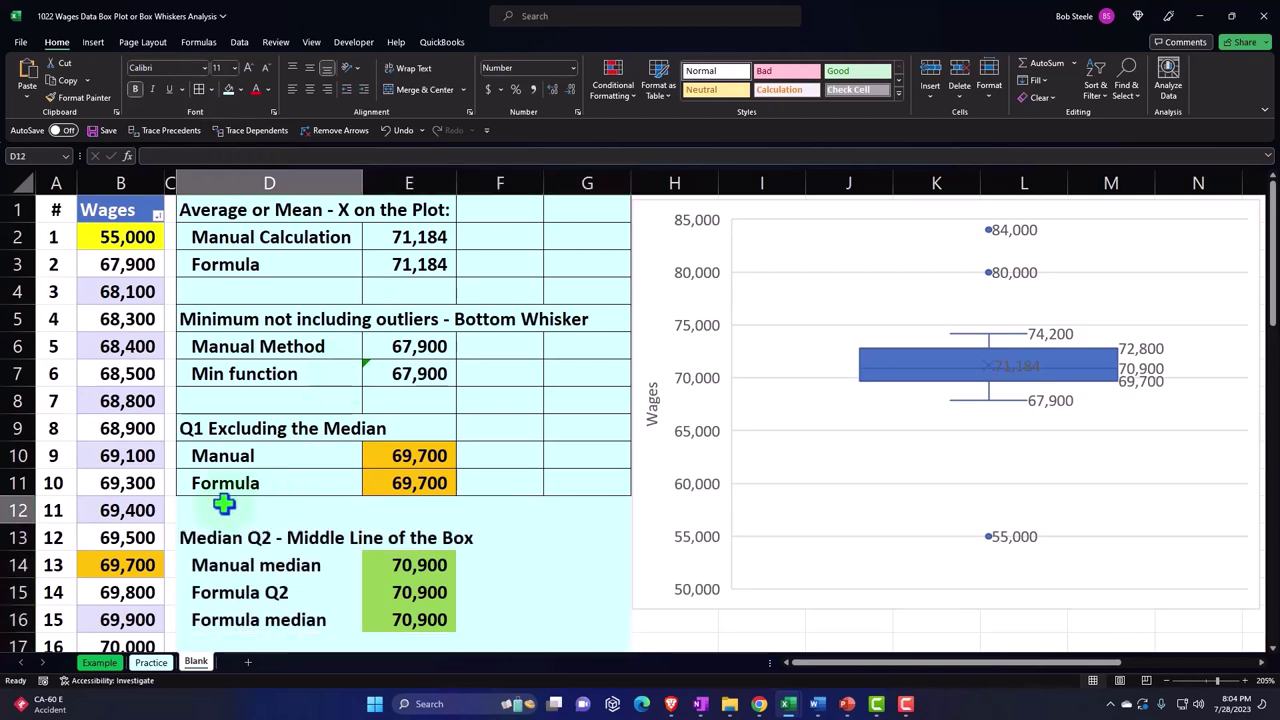
pyautogui.moveTo(224, 505); pyautogui.dragTo(582, 328)
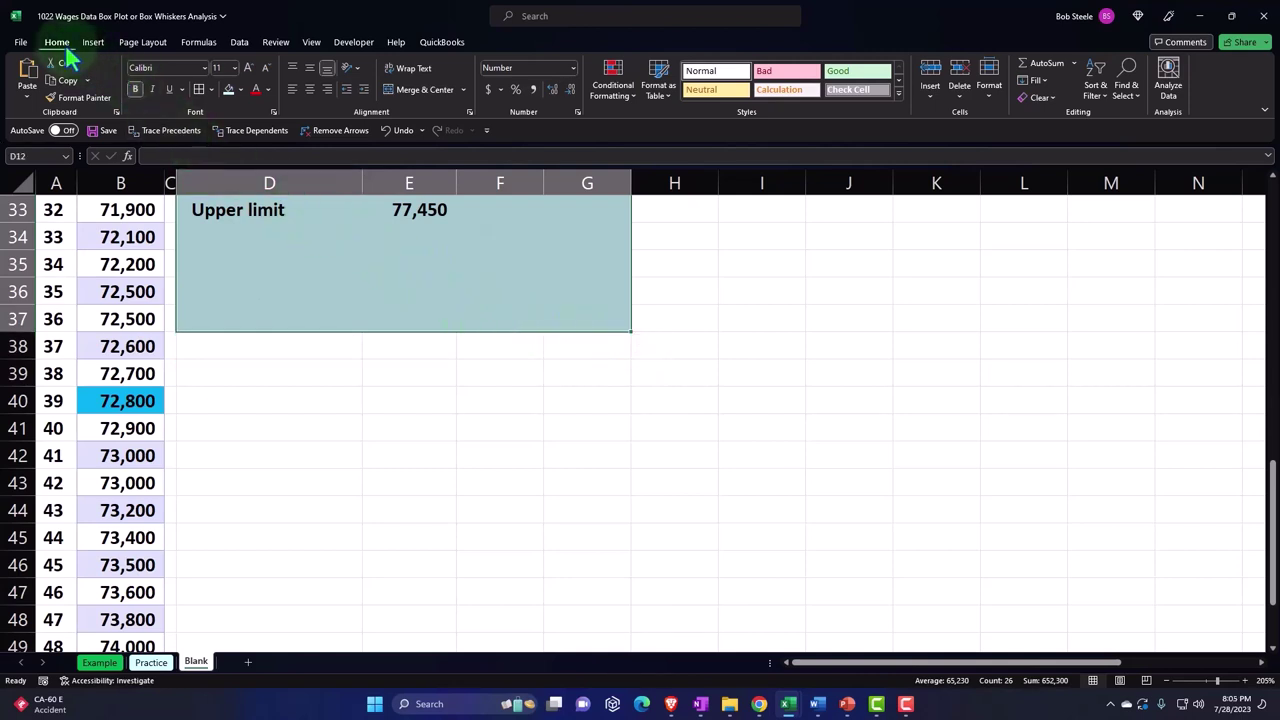
pyautogui.click(198, 90)
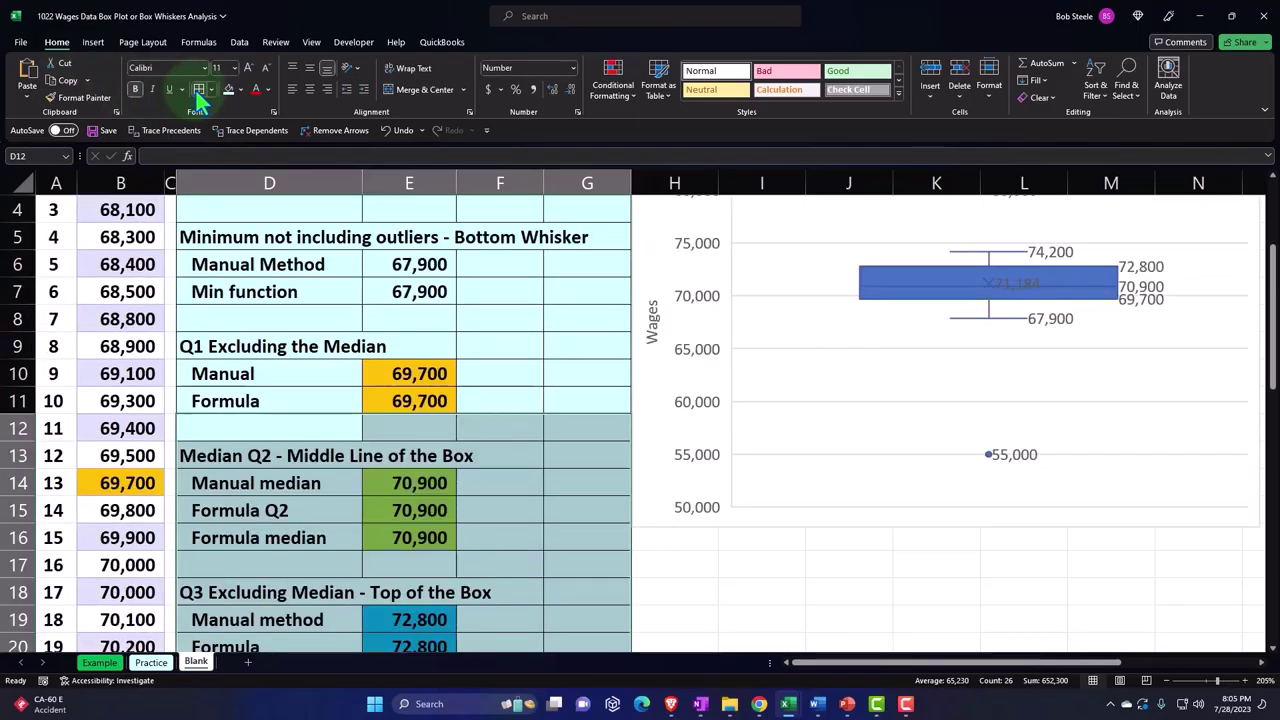
pyautogui.click(591, 338)
pyautogui.scroll(1, 591, 338)
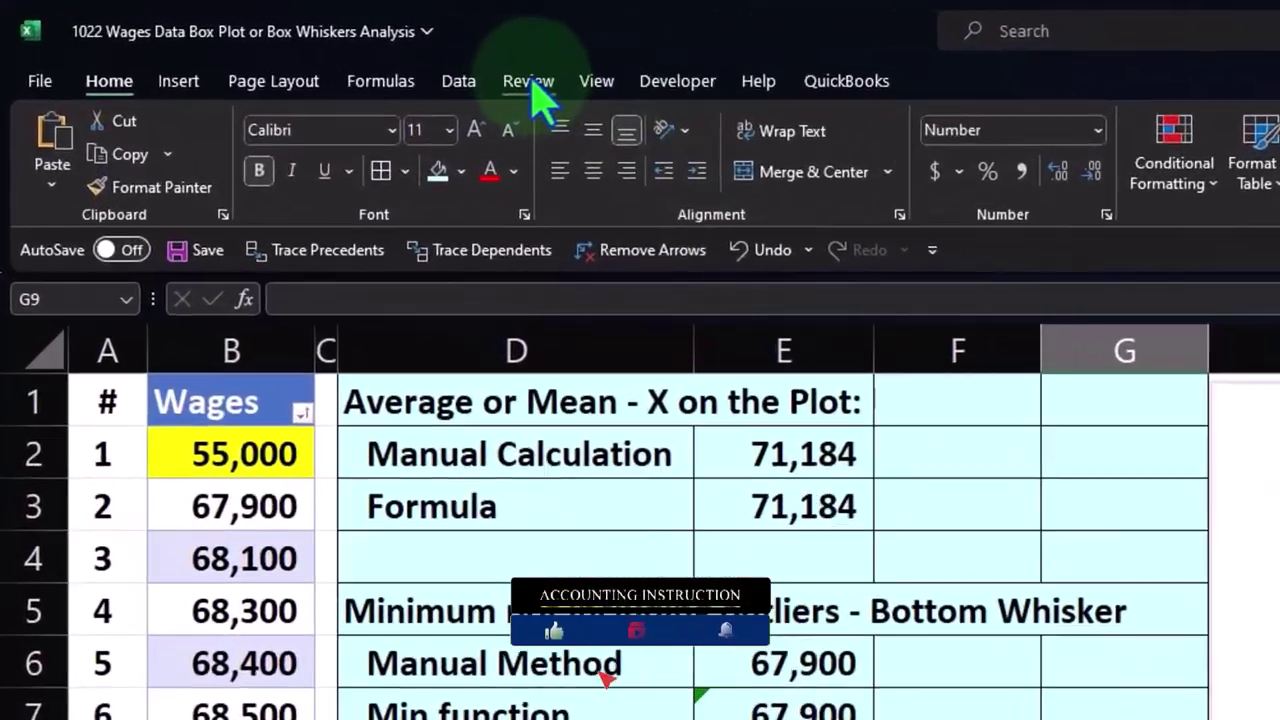
pyautogui.click(319, 50)
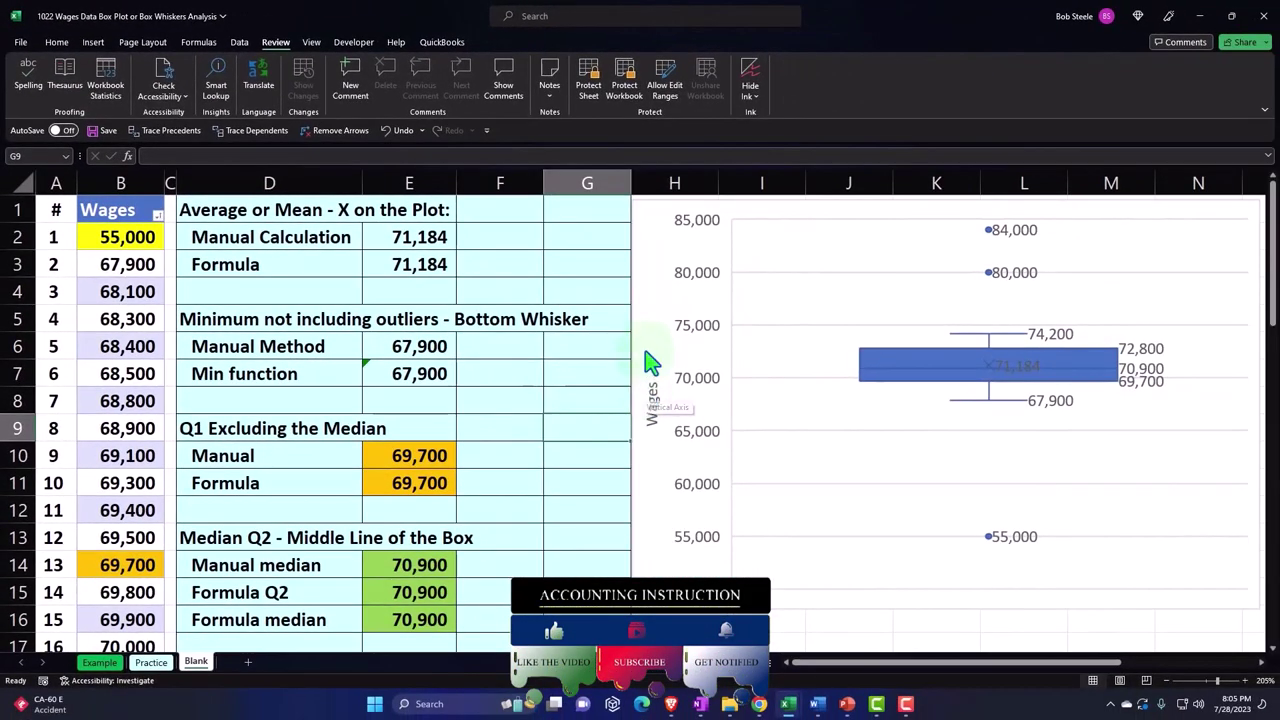
pyautogui.click(866, 467)
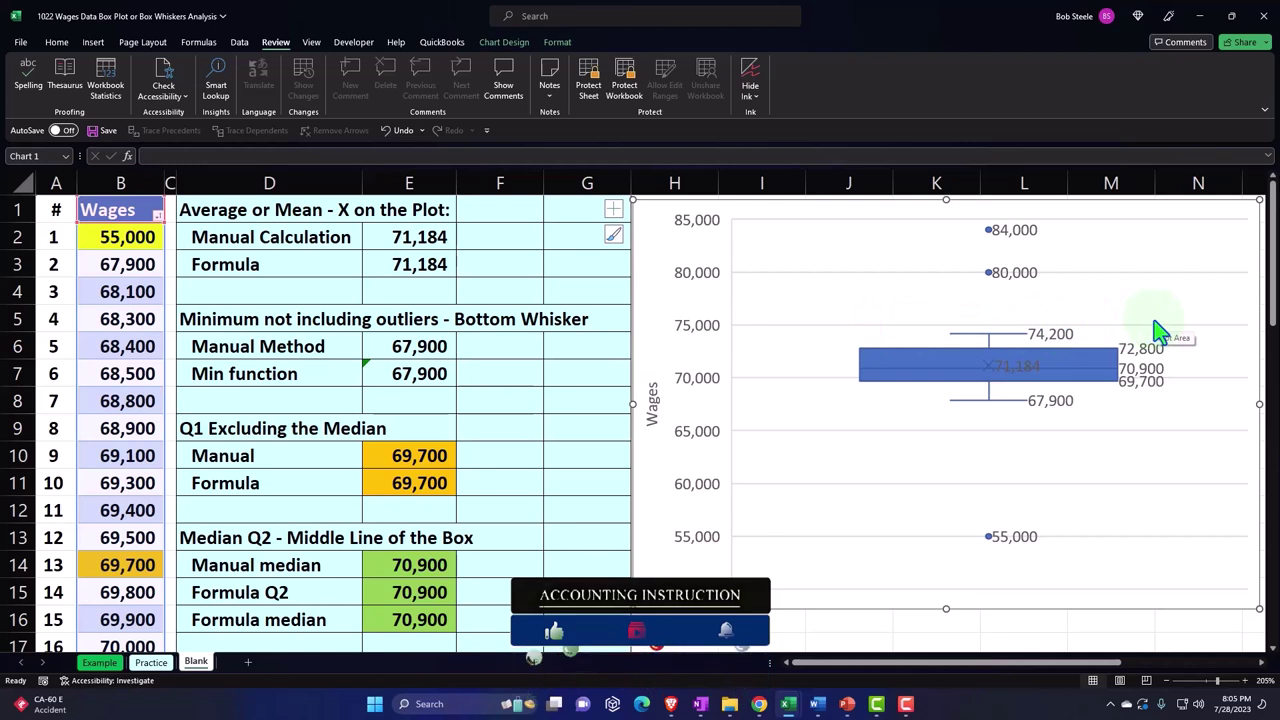
pyautogui.click(440, 343)
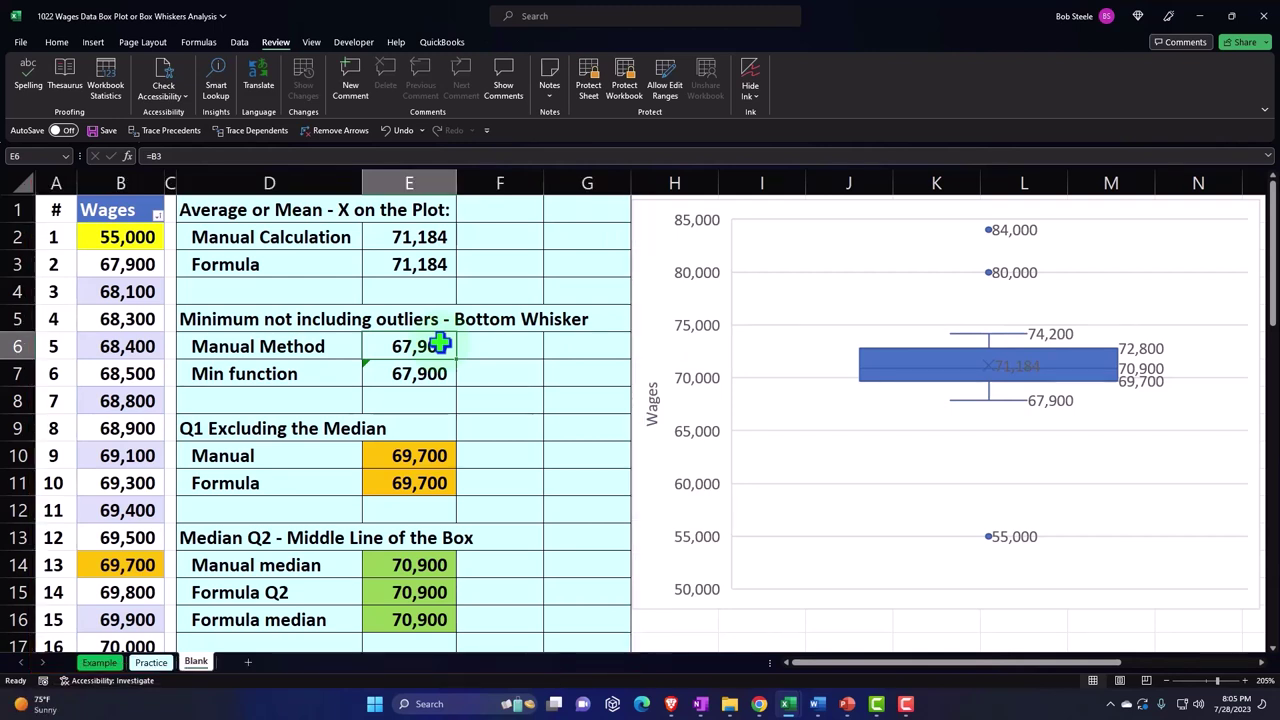
pyautogui.click(647, 298)
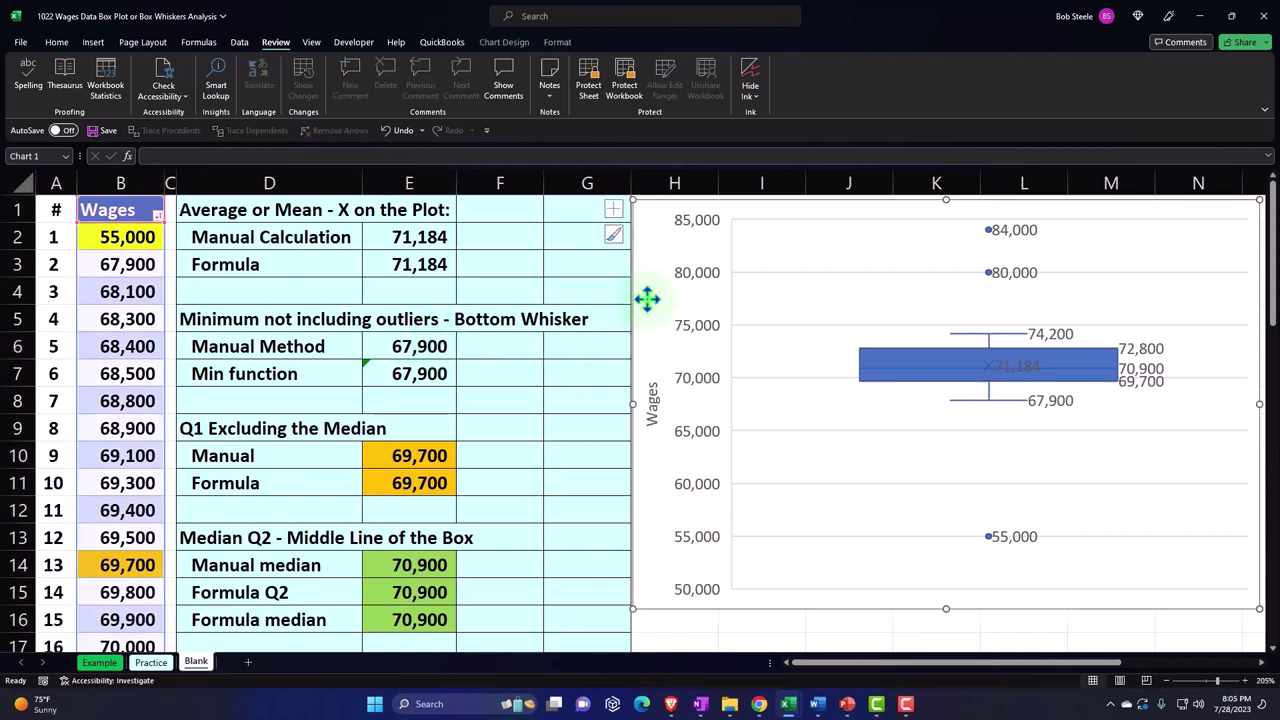